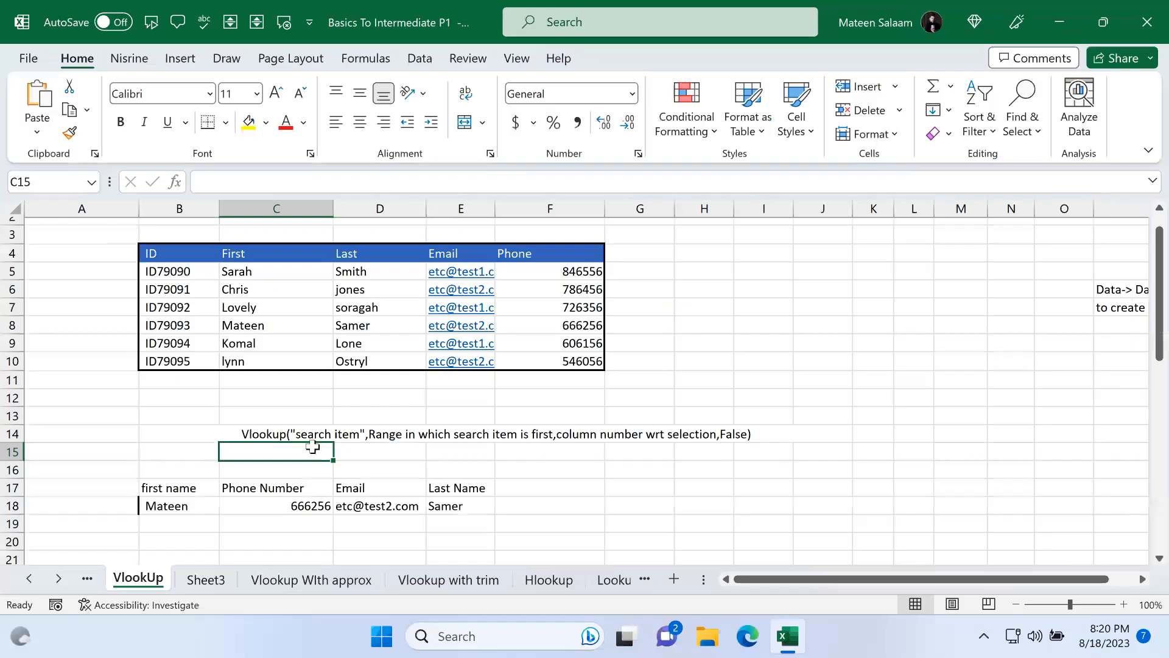
# Step: Clear the lookup entries in row 18 beneath the first name, Phone Number, Email and Last Name headings
pyautogui.scroll(-1, 312, 448)
pyautogui.moveTo(175, 449); pyautogui.dragTo(488, 449)
pyautogui.press('Delete')
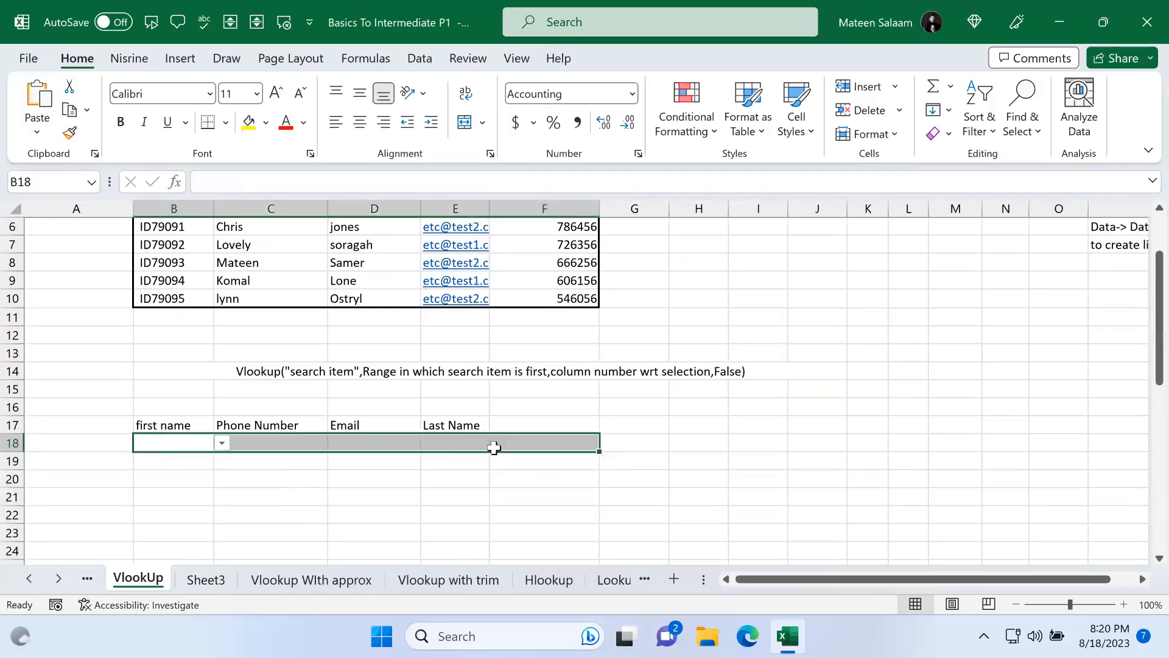
pyautogui.click(493, 447)
pyautogui.click(197, 447)
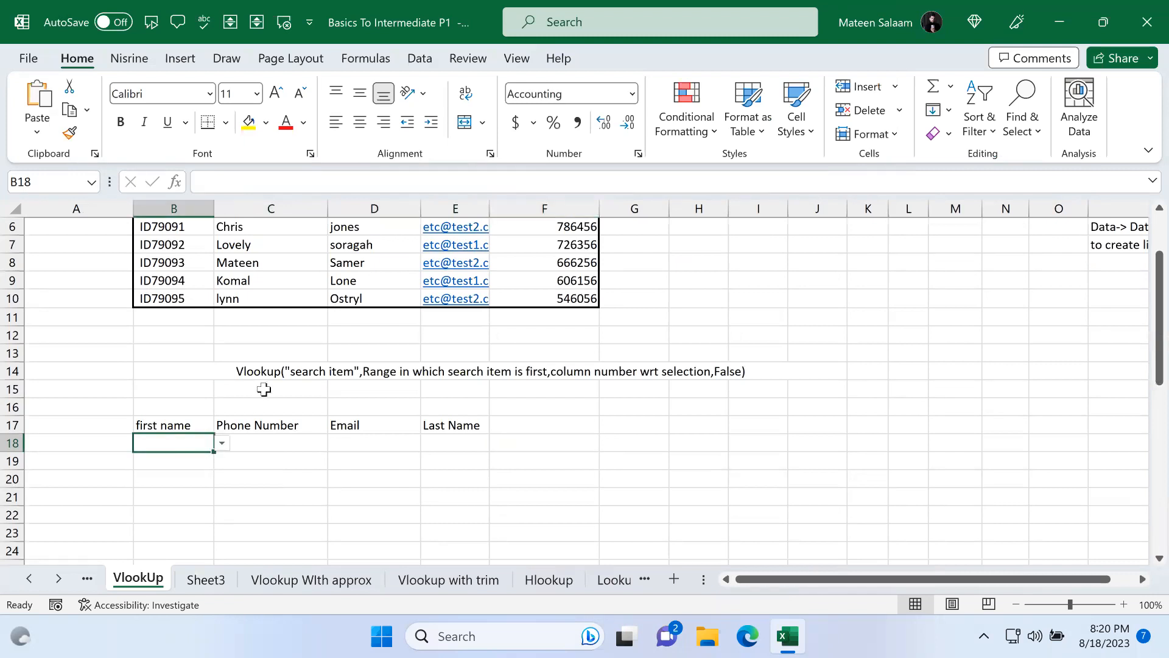
pyautogui.scroll(1, 263, 390)
pyautogui.click(167, 273)
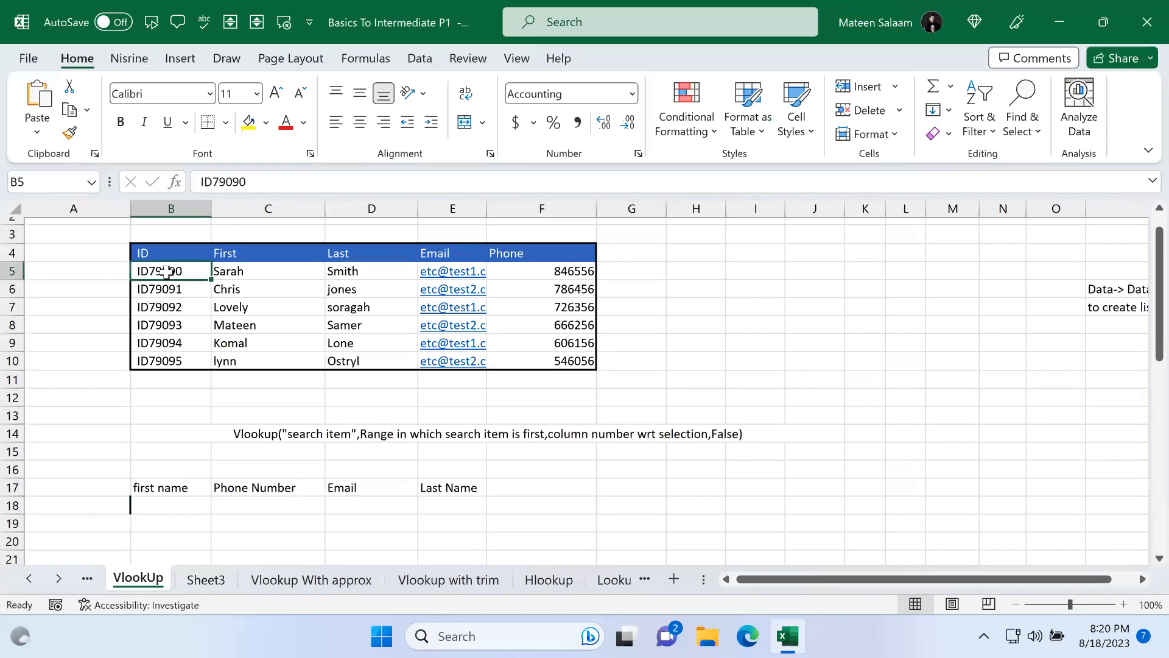
pyautogui.click(192, 506)
pyautogui.click(300, 267)
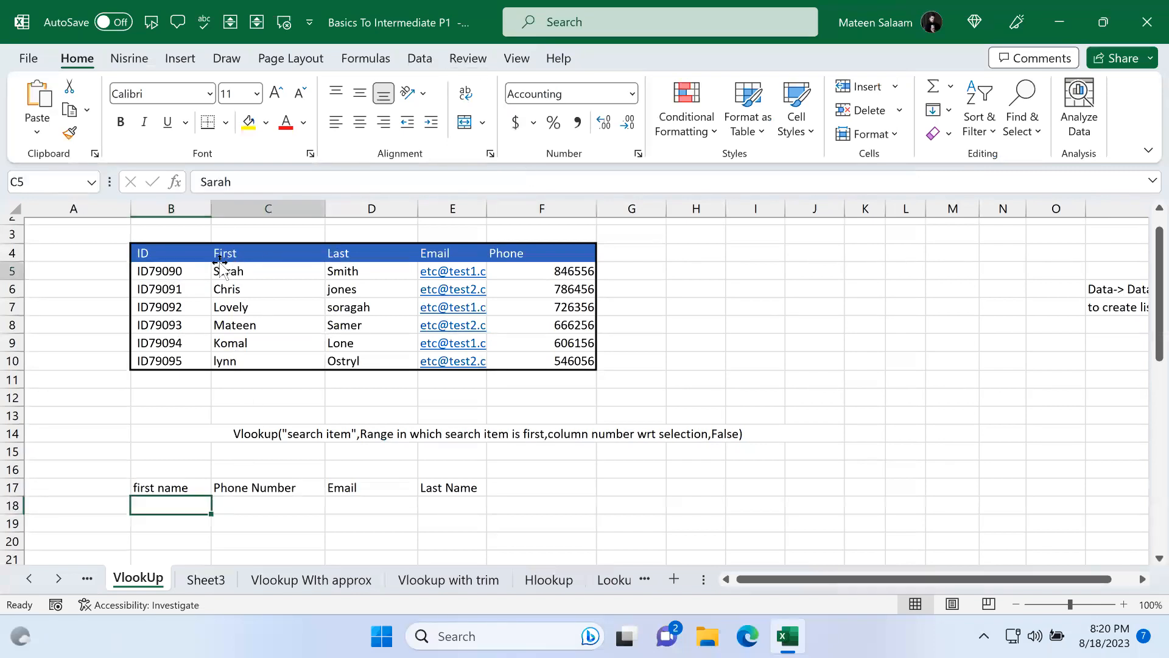
# Step: Copy the ID, First, Last, Email, Phone table in B4:F10
pyautogui.moveTo(177, 248); pyautogui.dragTo(575, 353)
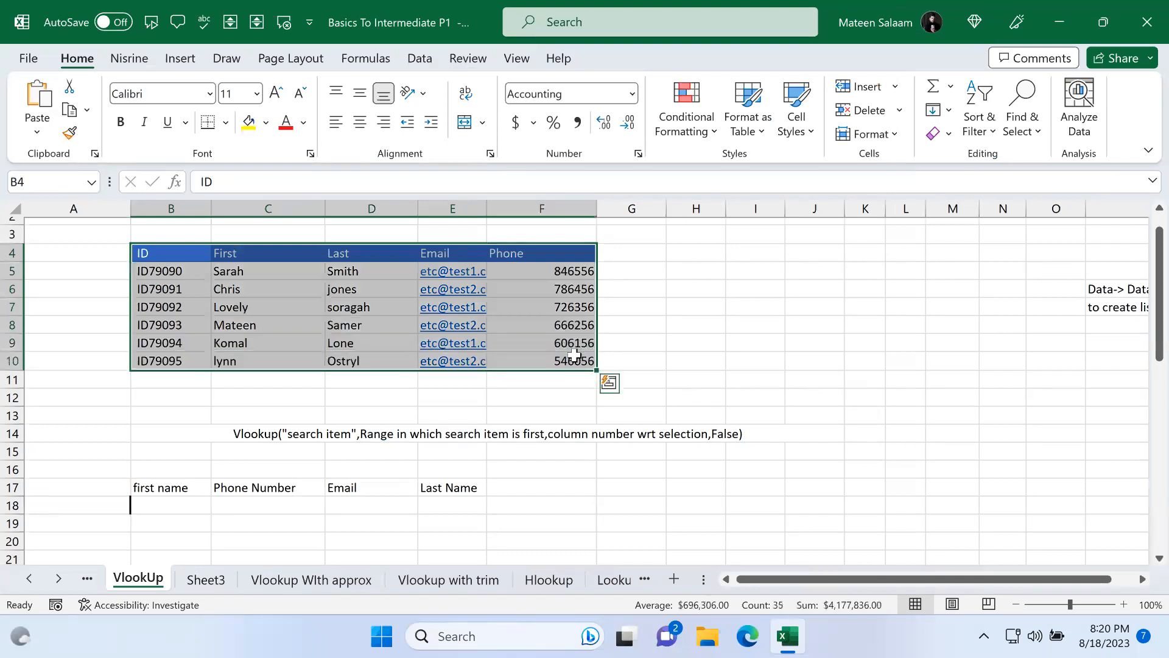
pyautogui.press('super')
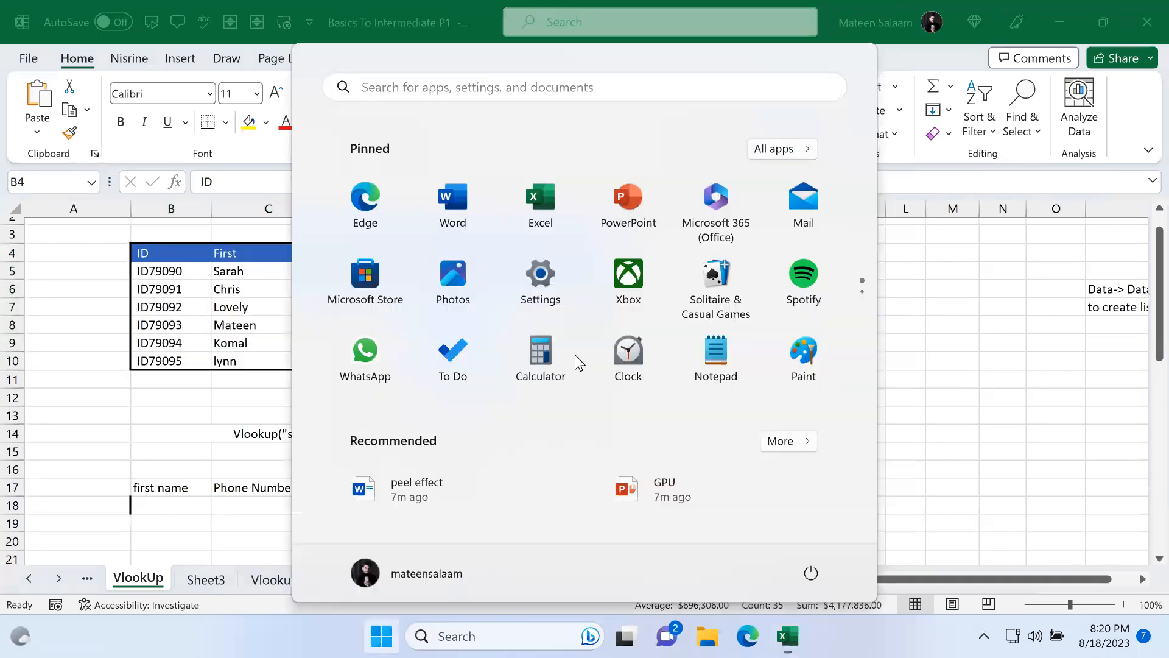
pyautogui.click(268, 411)
pyautogui.hotkey('ctrl', 'c')
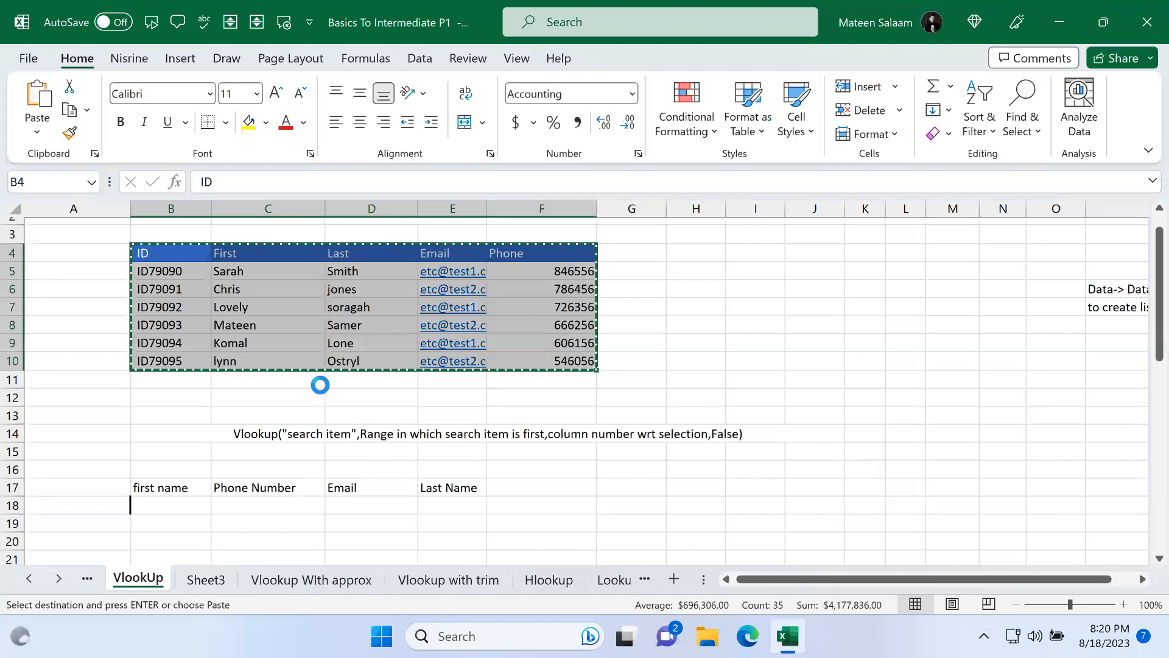
# Step: Paste the table into a new workbook and autofit the Email column width
pyautogui.hotkey('ctrl', 'n')
pyautogui.hotkey('ctrl', 'v')
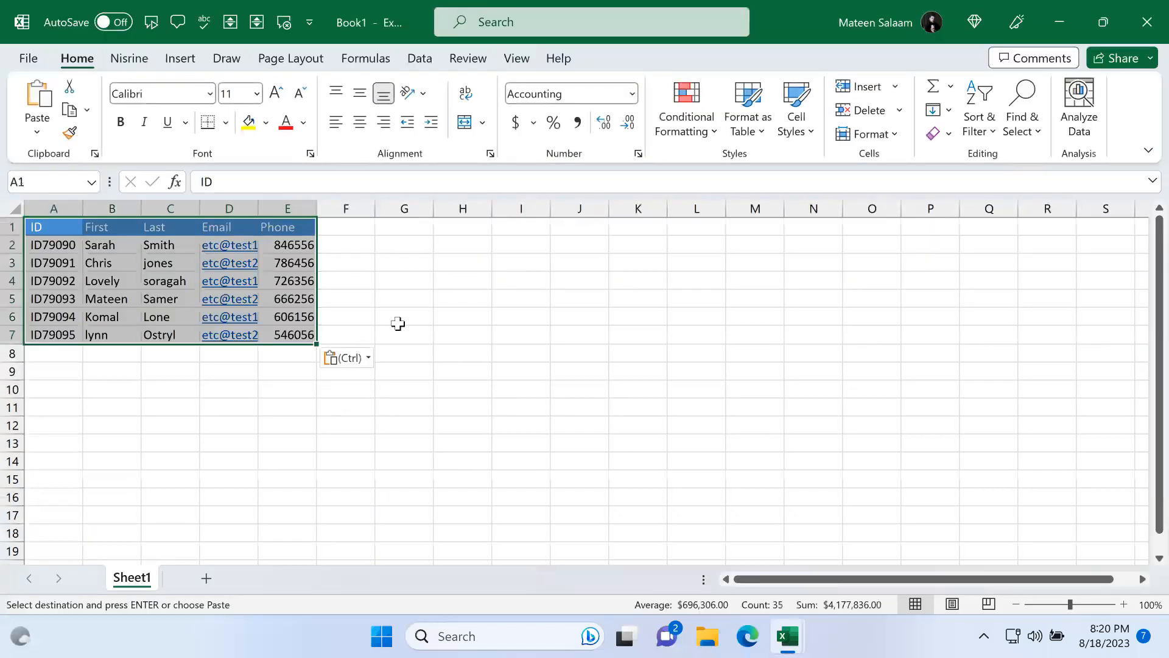
pyautogui.click(435, 293)
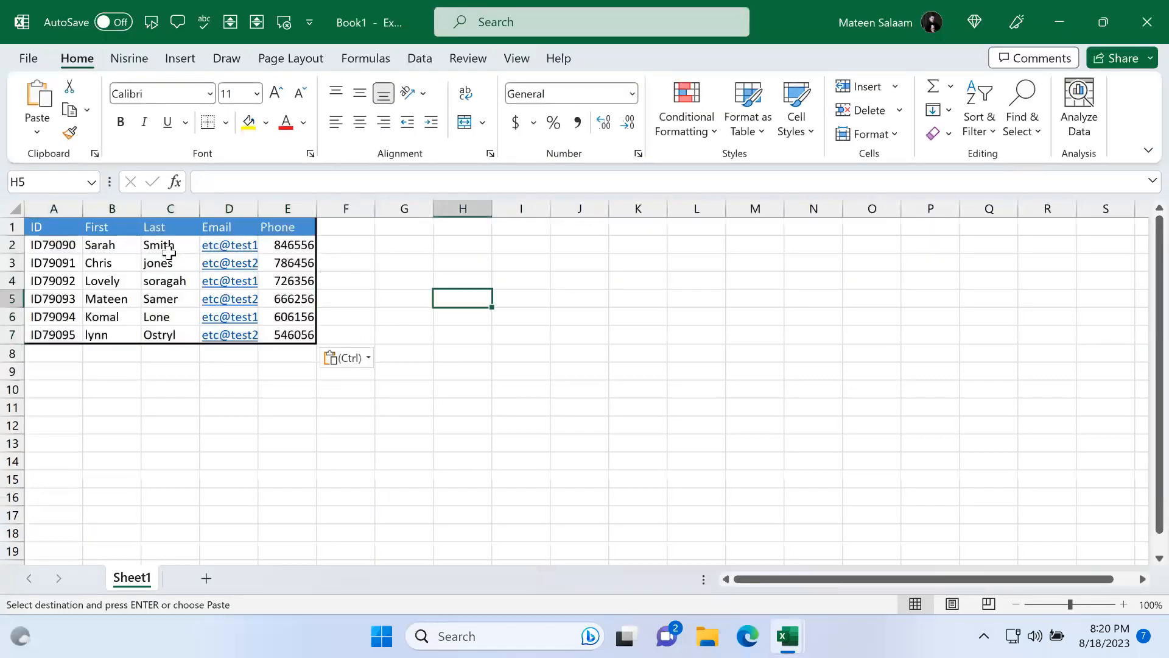
pyautogui.doubleClick(257, 210)
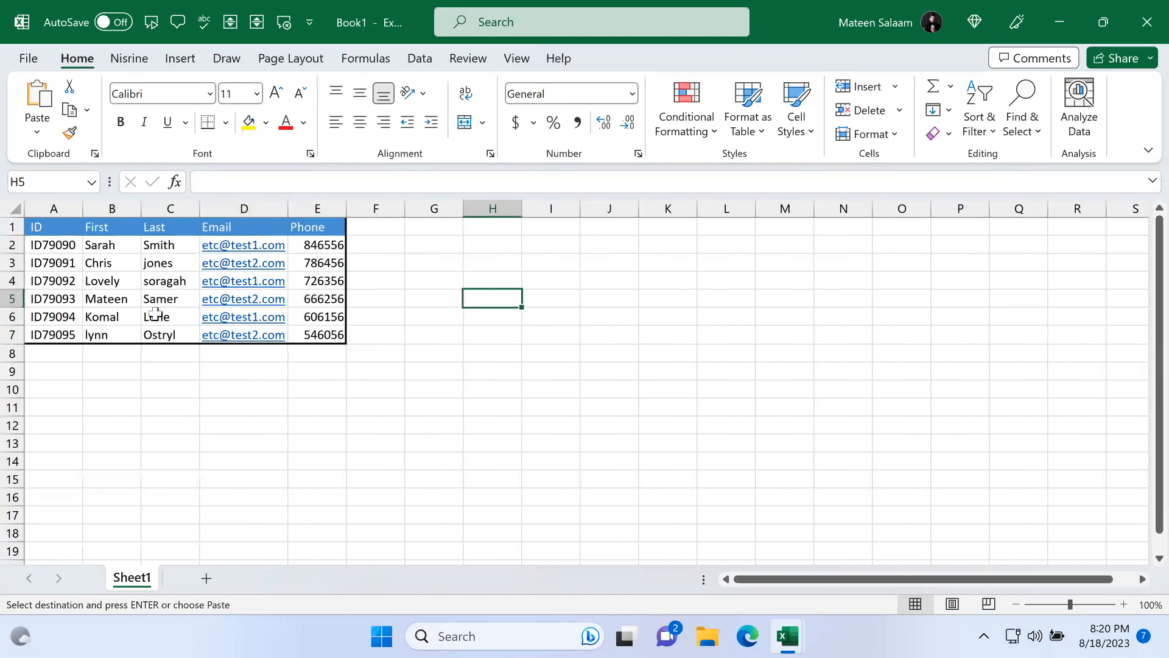
# Step: Build a header row in H1:L1 with ID followed by the copied First, Last, Email and Phone headings
pyautogui.click(517, 366)
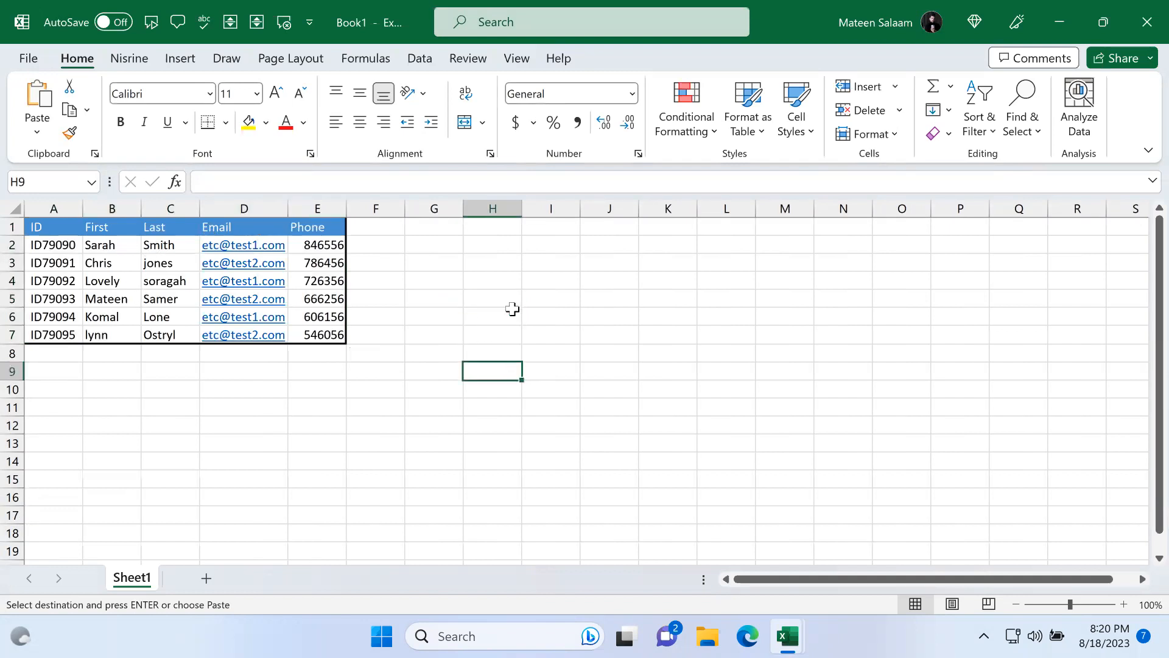
pyautogui.click(501, 226)
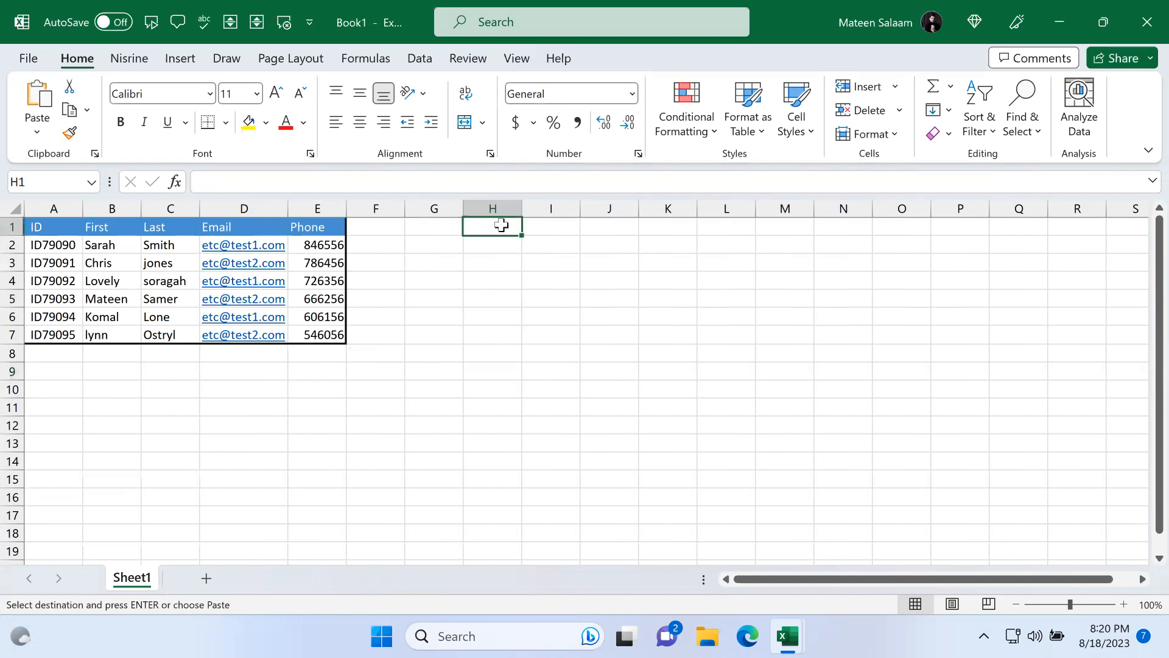
pyautogui.write('ID')
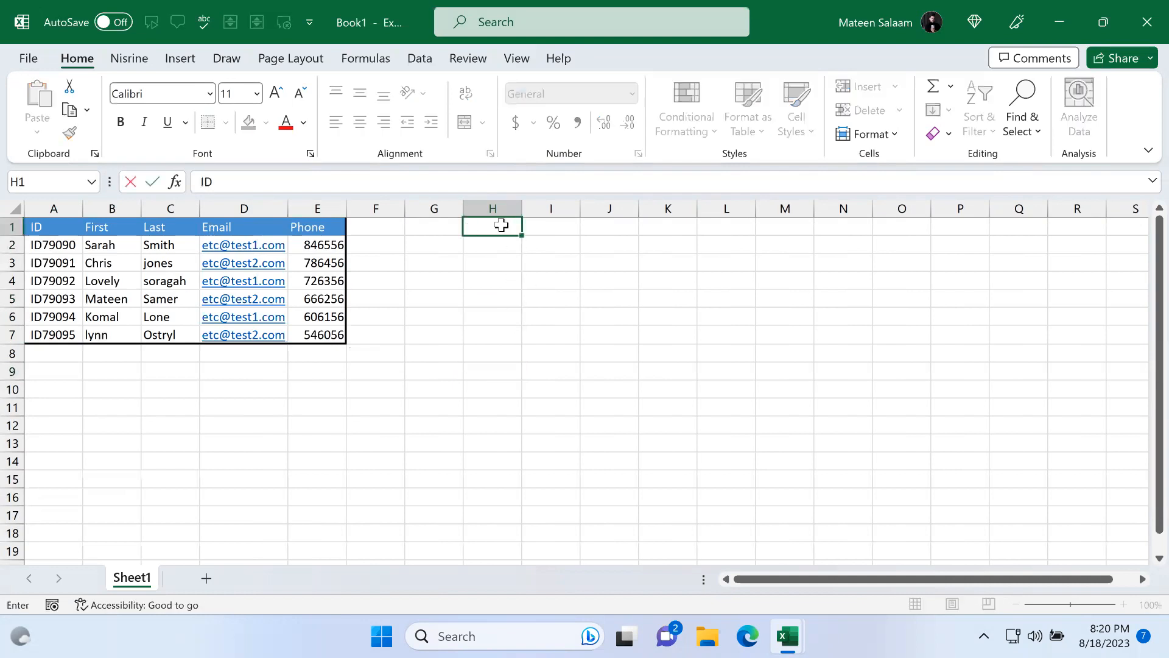
pyautogui.press('Tab')
pyautogui.moveTo(118, 226); pyautogui.dragTo(308, 225)
pyautogui.hotkey('ctrl', 'c')
pyautogui.click(541, 225)
pyautogui.hotkey('ctrl', 'v')
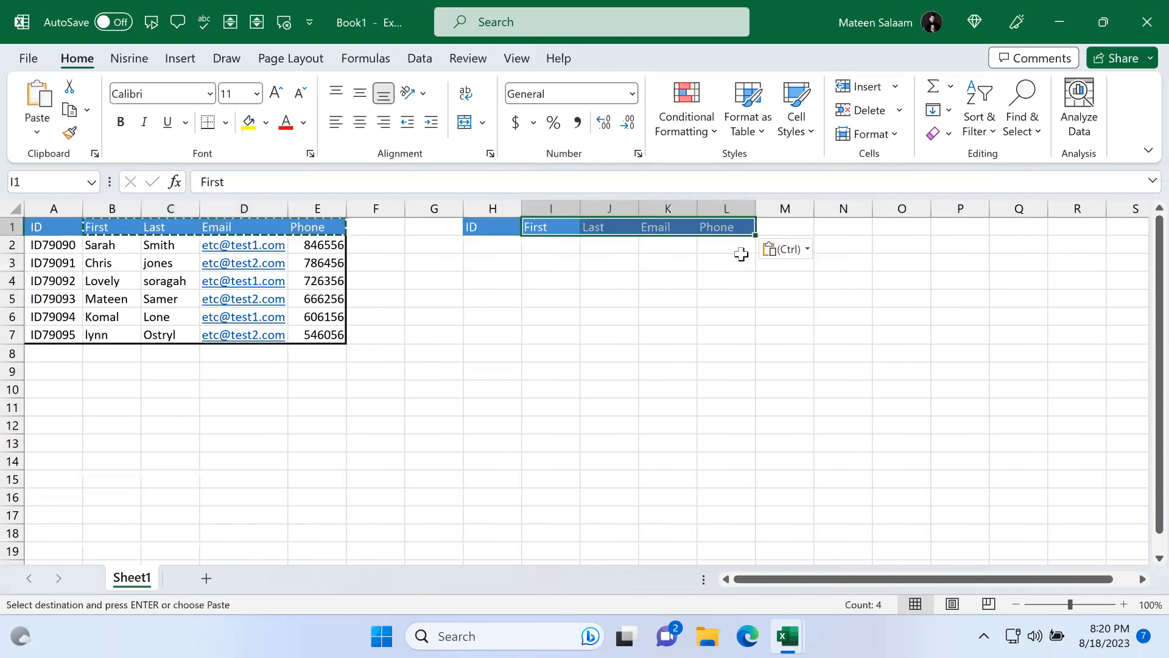
# Step: Enter ID709090 as a lookup ID in H2
pyautogui.click(687, 265)
pyautogui.click(492, 245)
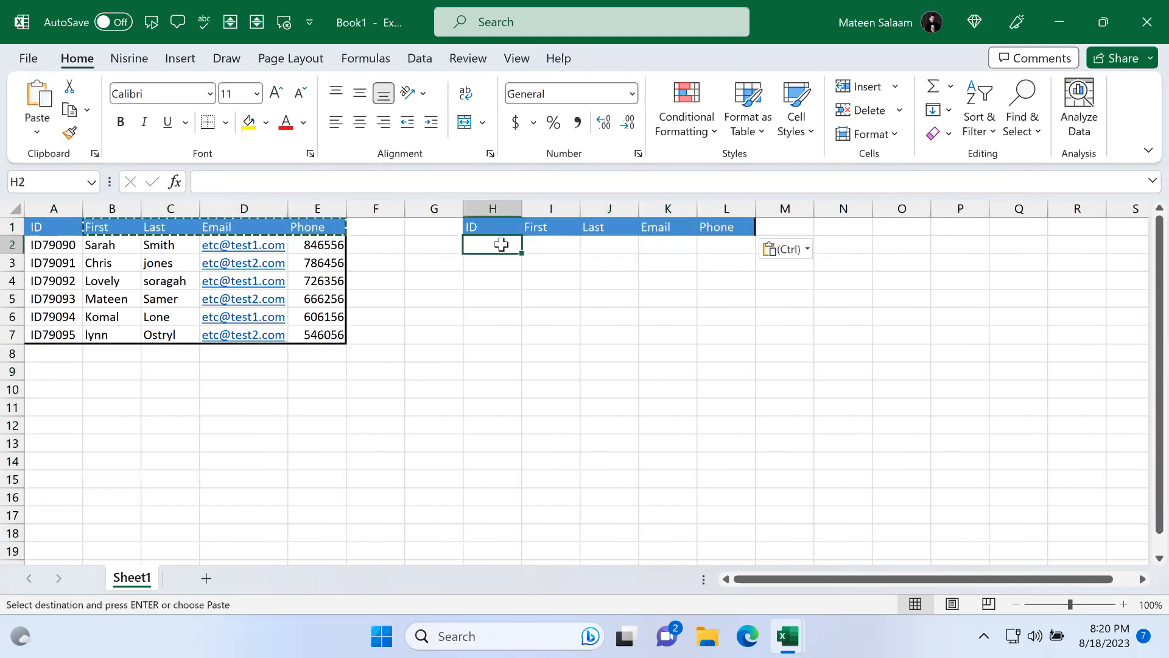
pyautogui.write('ID709090')
pyautogui.press('Return')
pyautogui.press('Up')
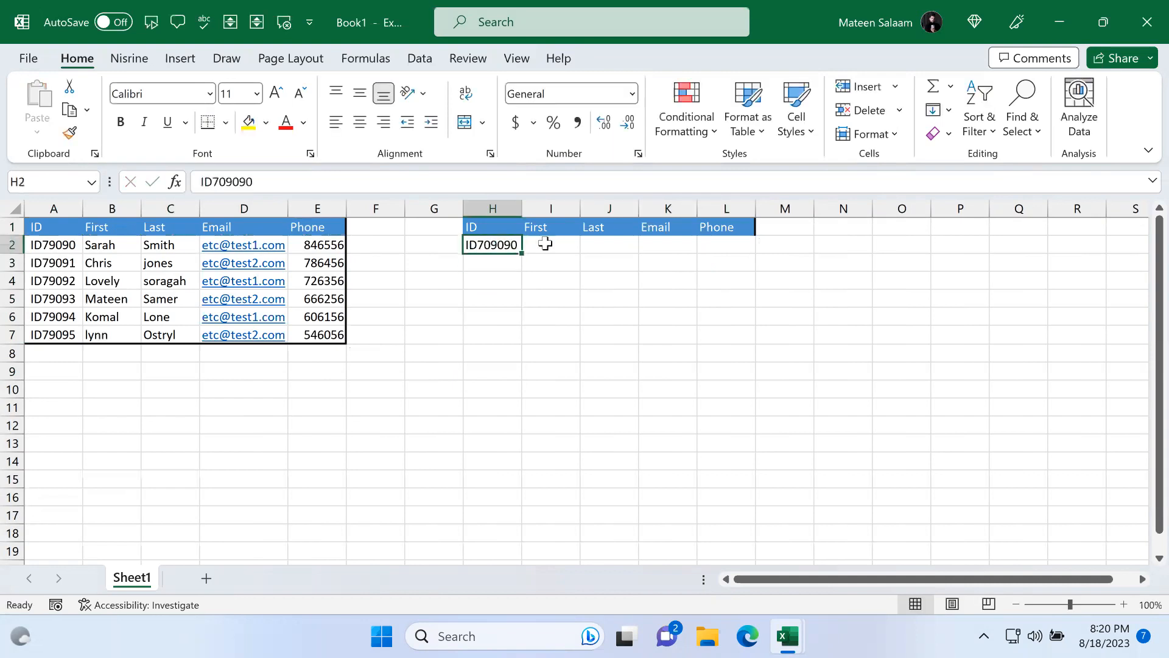
# Step: Compare the H2 entry with the row 2 cells and the IDs listed in column A
pyautogui.click(544, 244)
pyautogui.click(619, 245)
pyautogui.click(676, 245)
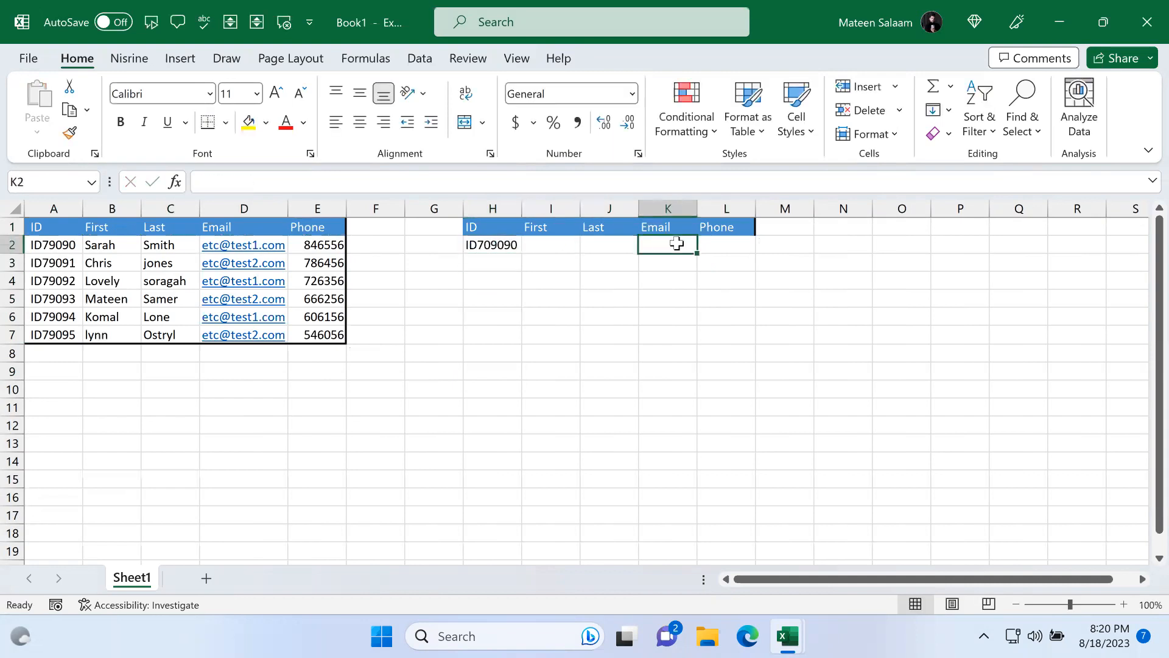
pyautogui.click(732, 240)
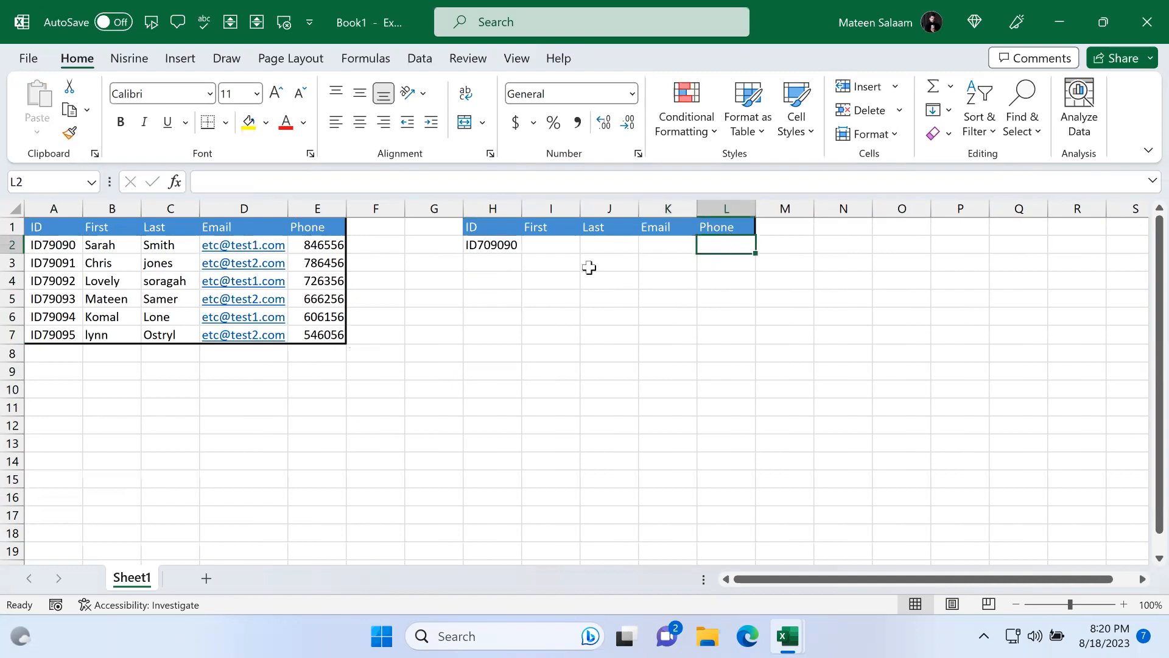
pyautogui.click(497, 247)
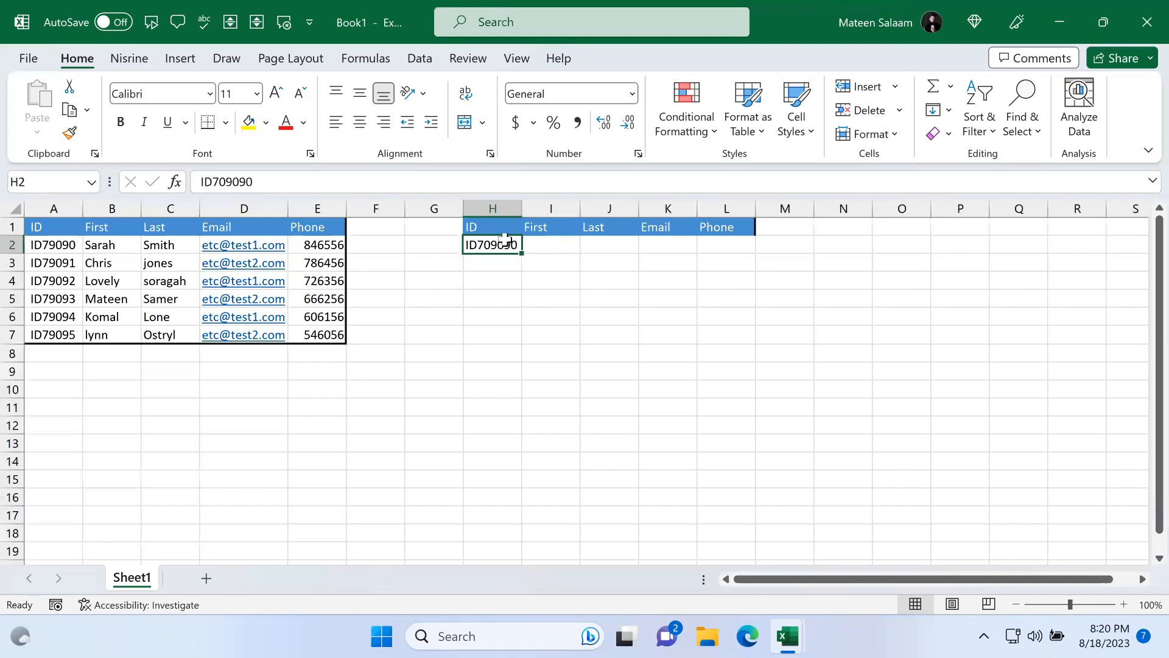
pyautogui.moveTo(61, 247); pyautogui.dragTo(61, 334)
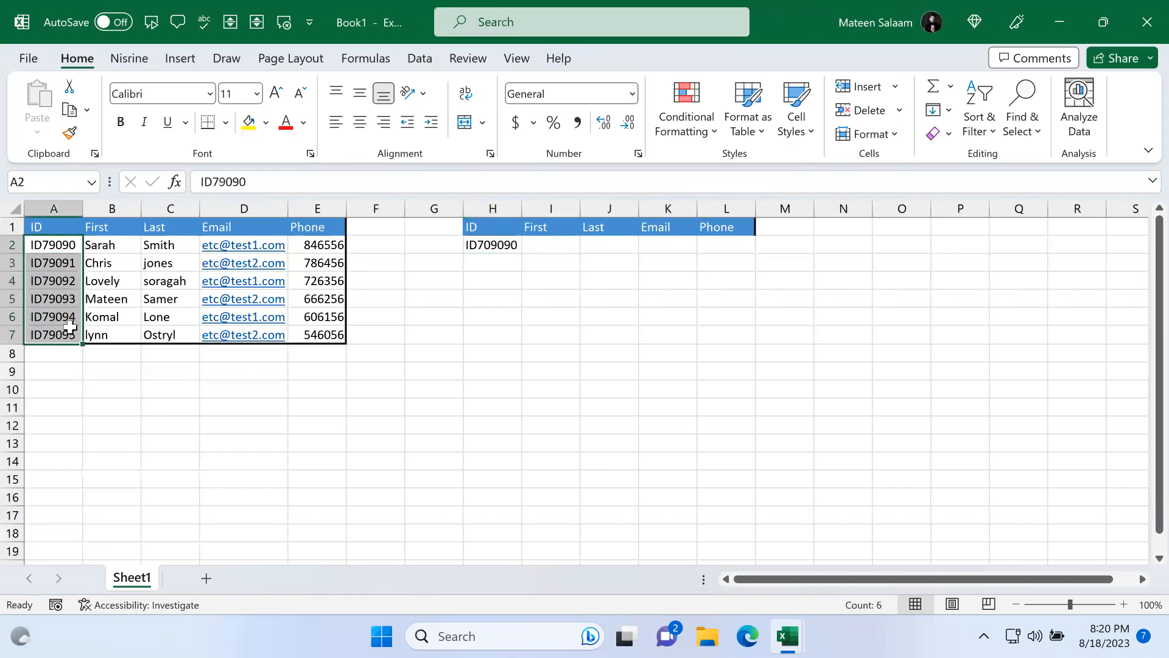
pyautogui.click(485, 243)
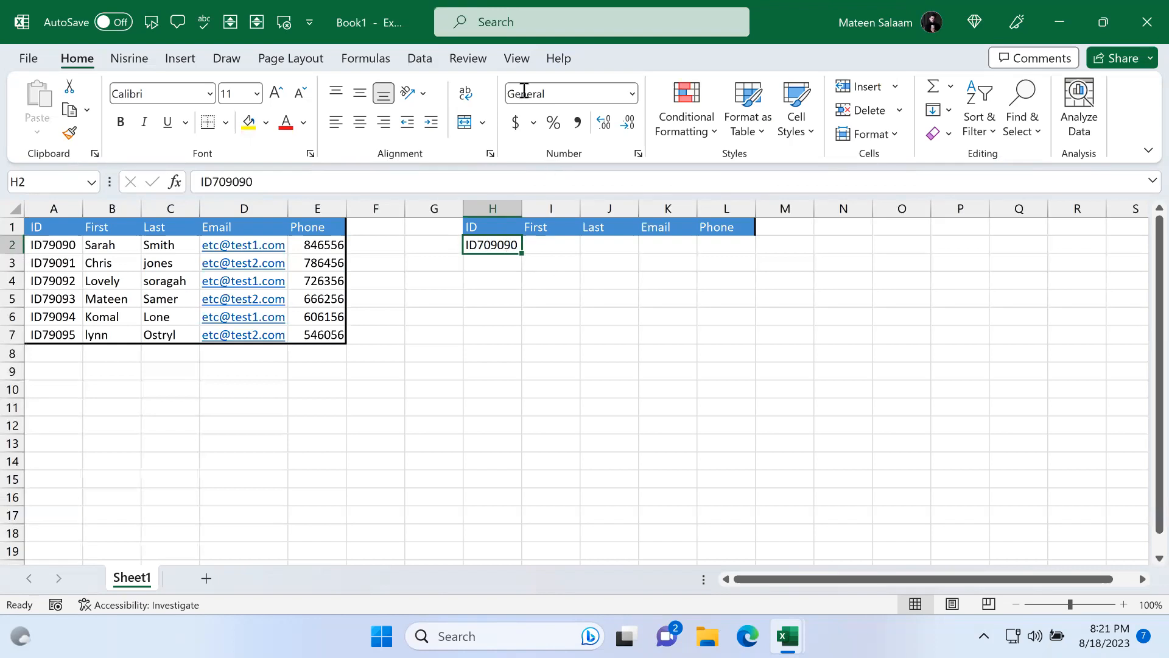
# Step: Clear the lookup ID from H2
pyautogui.click(420, 58)
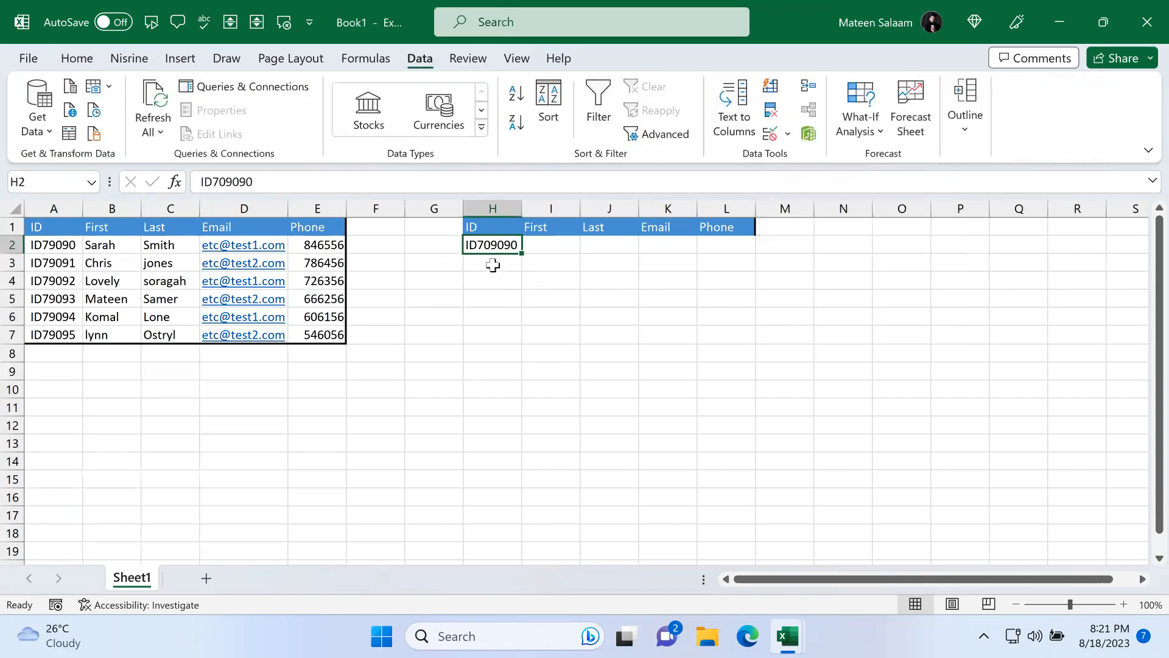
pyautogui.press('BackSpace')
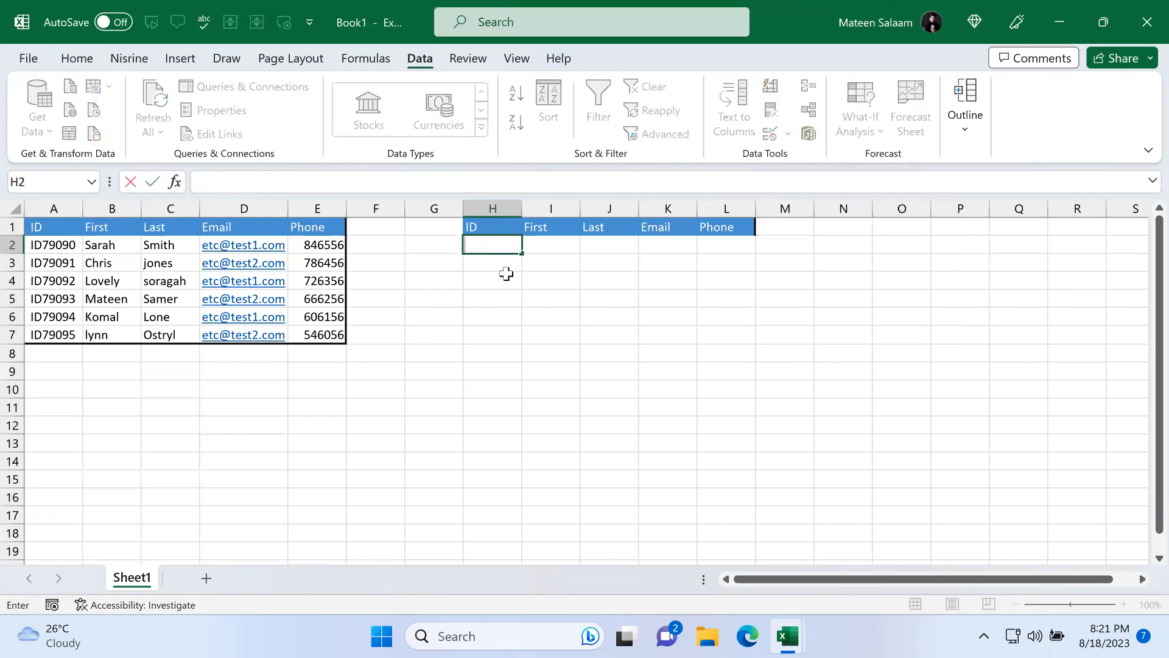
pyautogui.click(788, 240)
pyautogui.click(473, 246)
pyautogui.moveTo(61, 246); pyautogui.dragTo(62, 325)
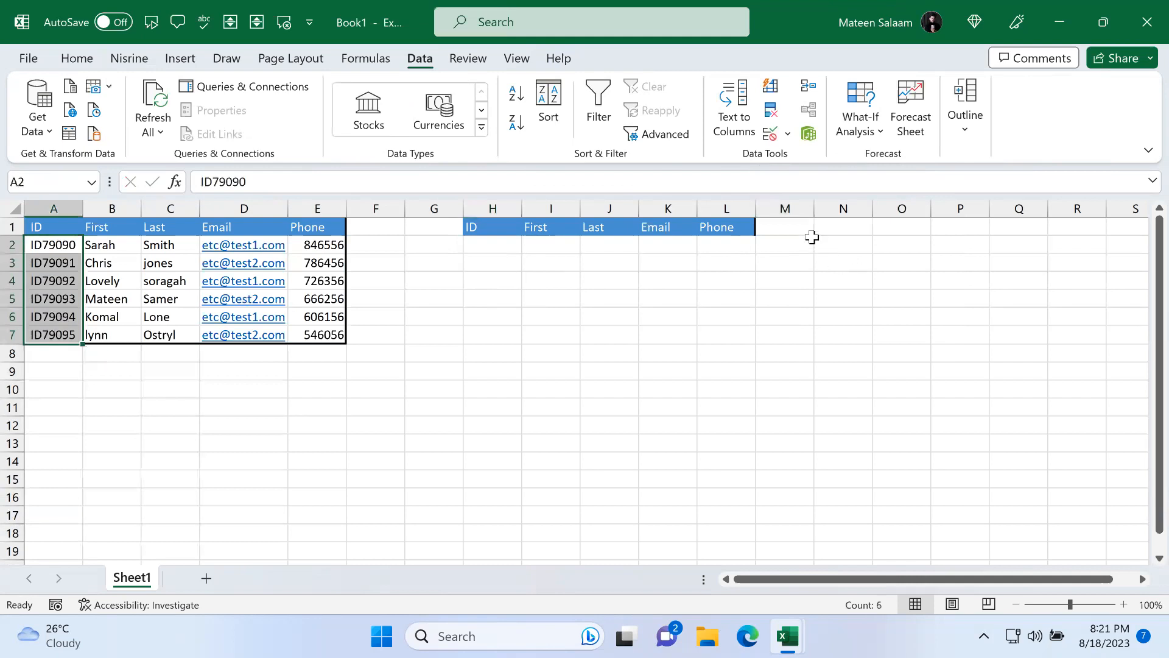
# Step: Label N1 as Vlookup and N2 as Rules 1
pyautogui.click(839, 231)
pyautogui.write('Vlo')
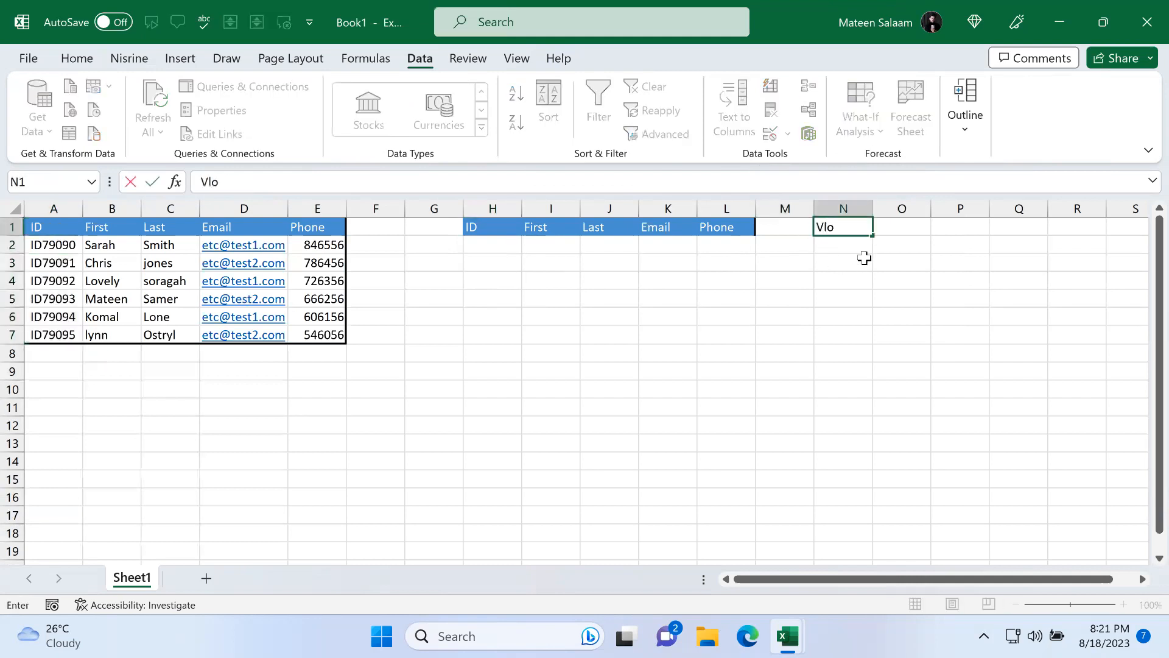
pyautogui.write('okup')
pyautogui.press('Return')
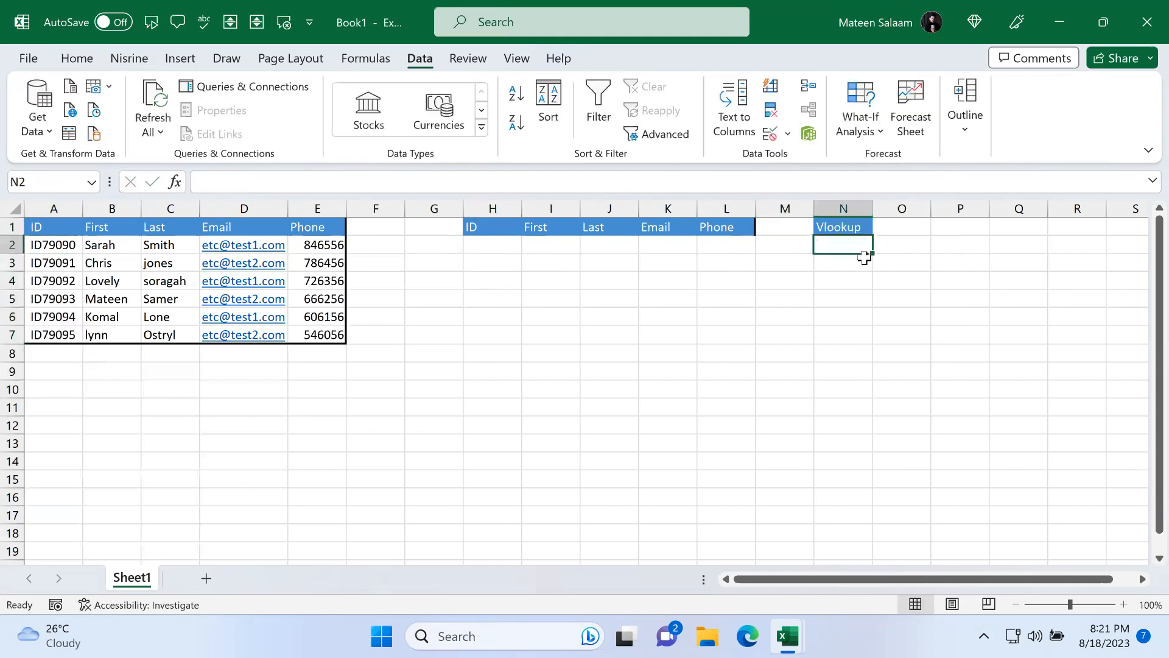
pyautogui.write('Rules 1')
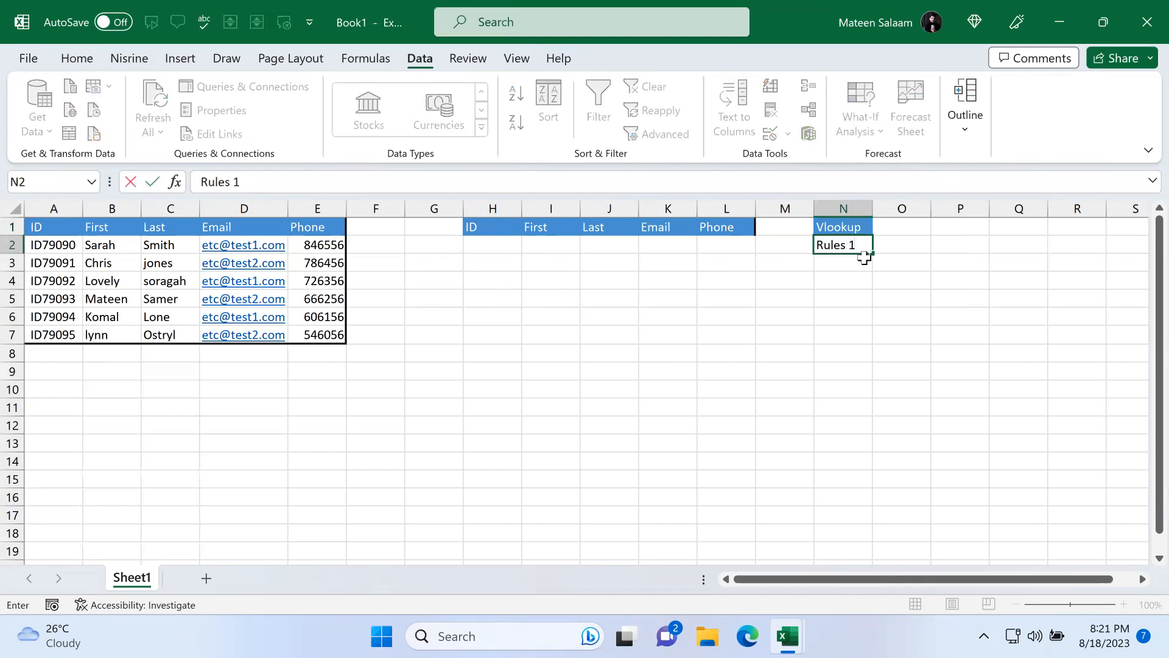
pyautogui.press('Return')
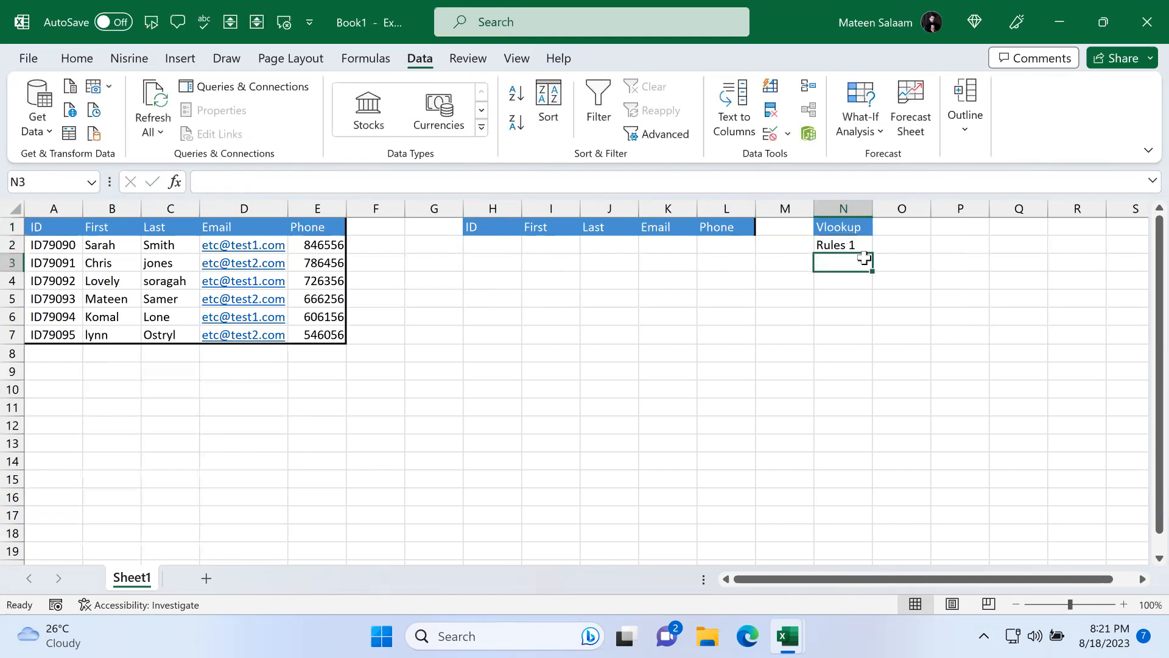
# Step: Write the note "Always make selection without heading" in O2
pyautogui.click(885, 245)
pyautogui.write('Al')
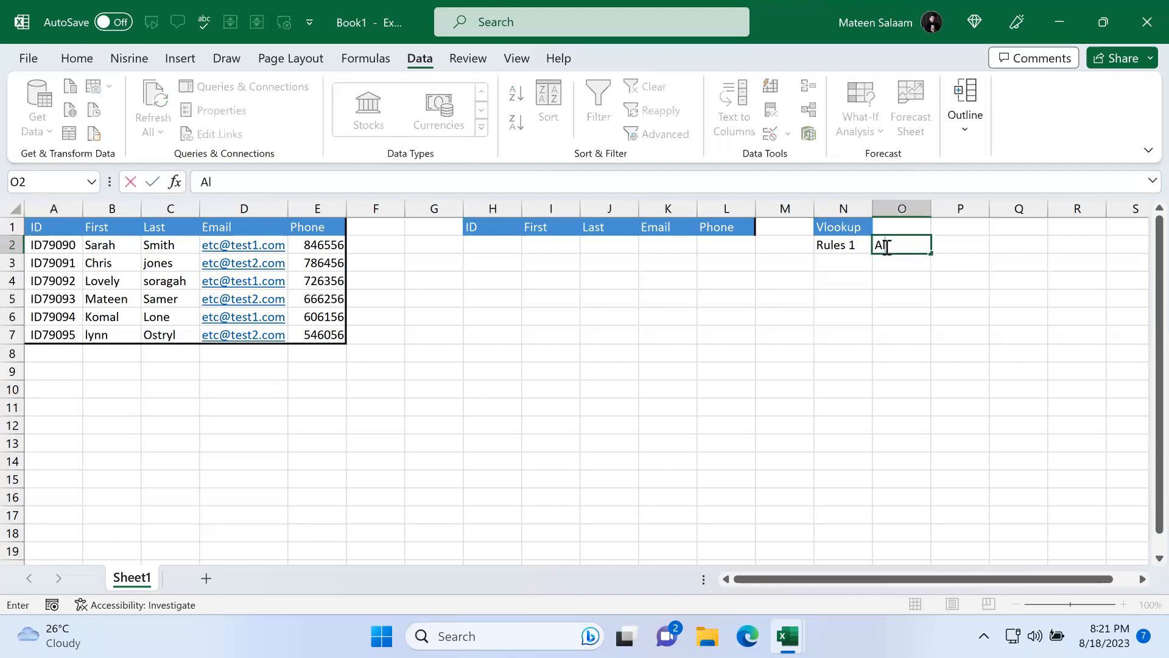
pyautogui.write('ways make select')
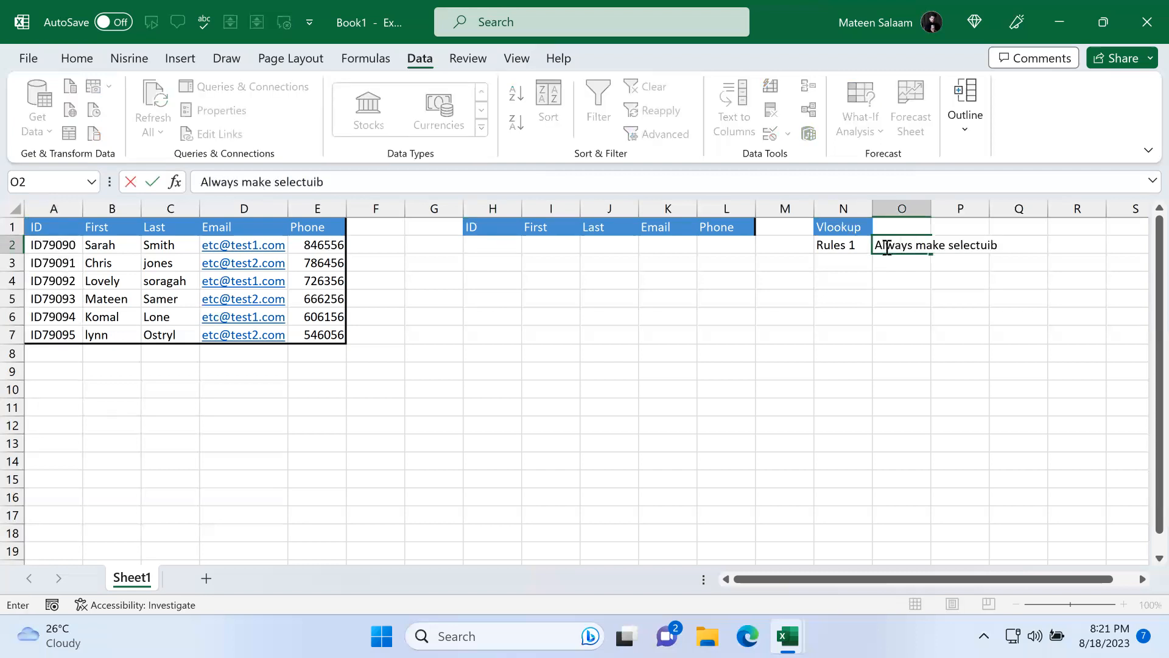
pyautogui.write('ion without heading')
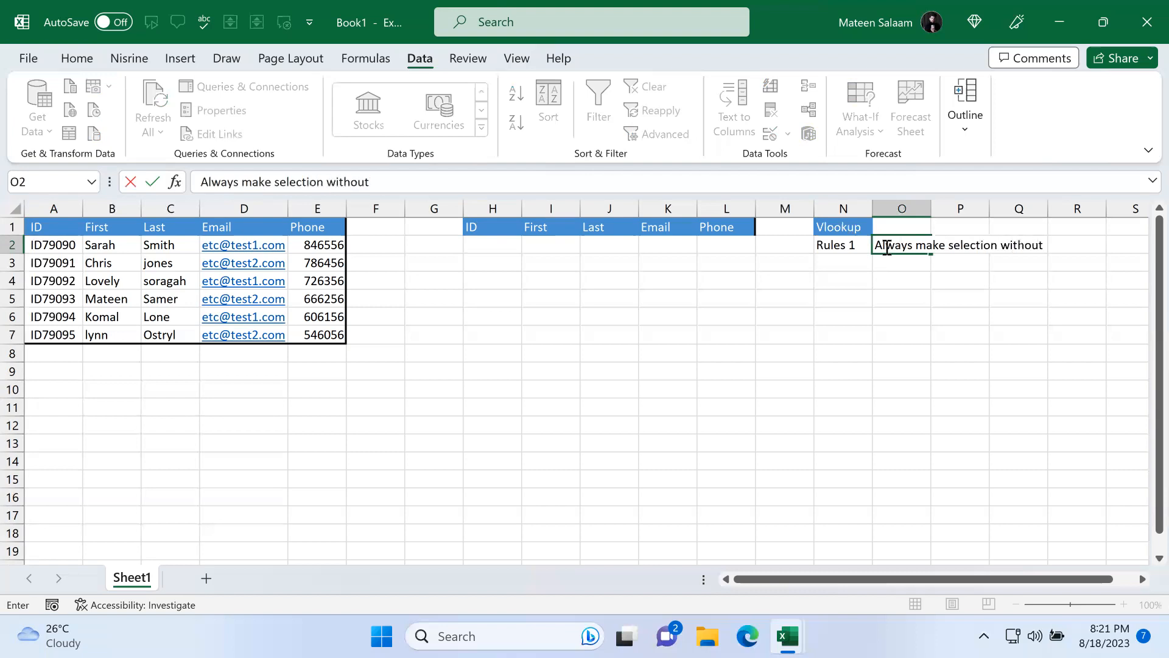
pyautogui.press('Return')
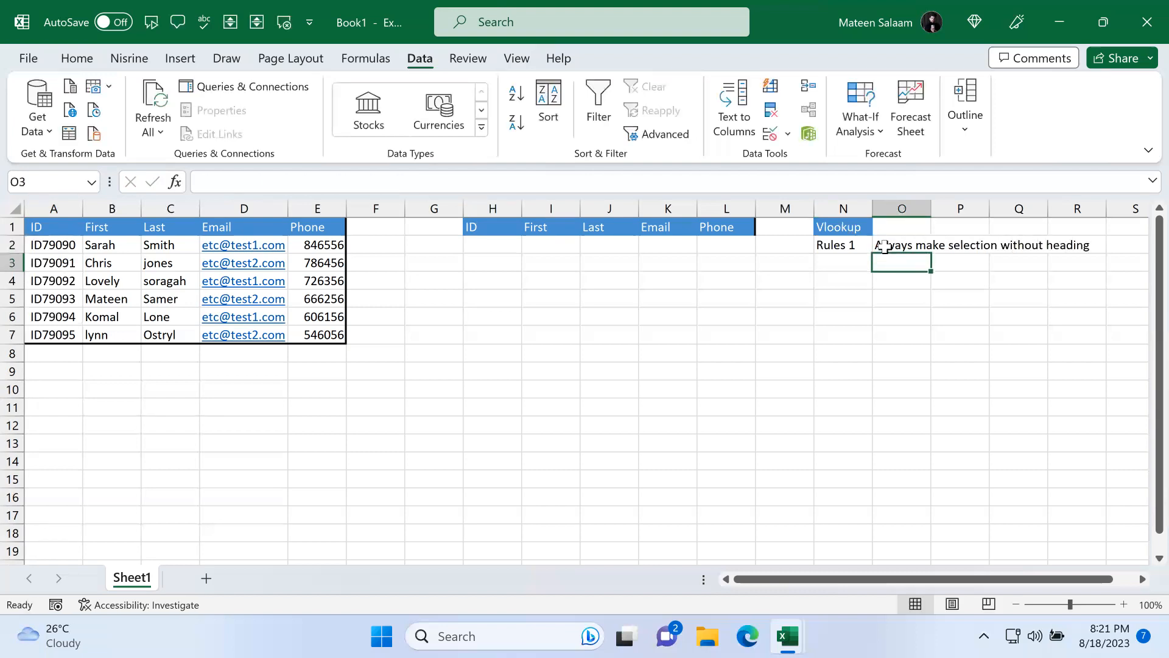
# Step: Demonstrate selecting the table's data range A2:E7 separately from its heading row
pyautogui.moveTo(64, 245); pyautogui.dragTo(327, 337)
pyautogui.click(45, 227)
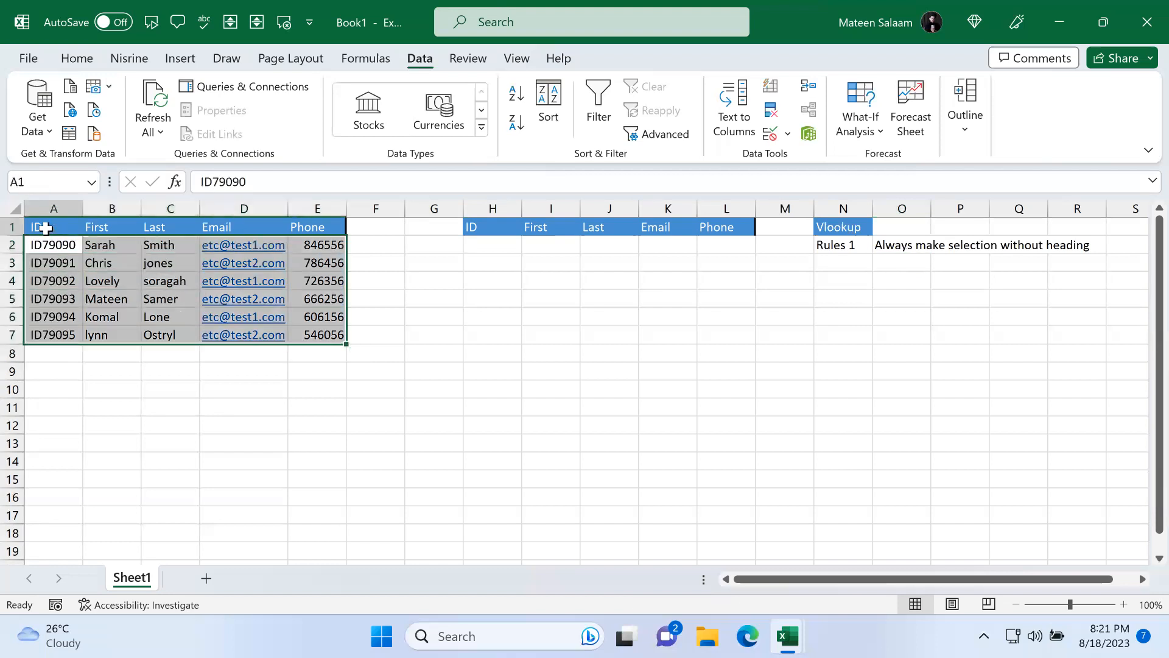
pyautogui.moveTo(46, 228); pyautogui.dragTo(287, 224)
pyautogui.moveTo(50, 244); pyautogui.dragTo(335, 329)
# Step: Label N3 as Rule 2
pyautogui.click(818, 258)
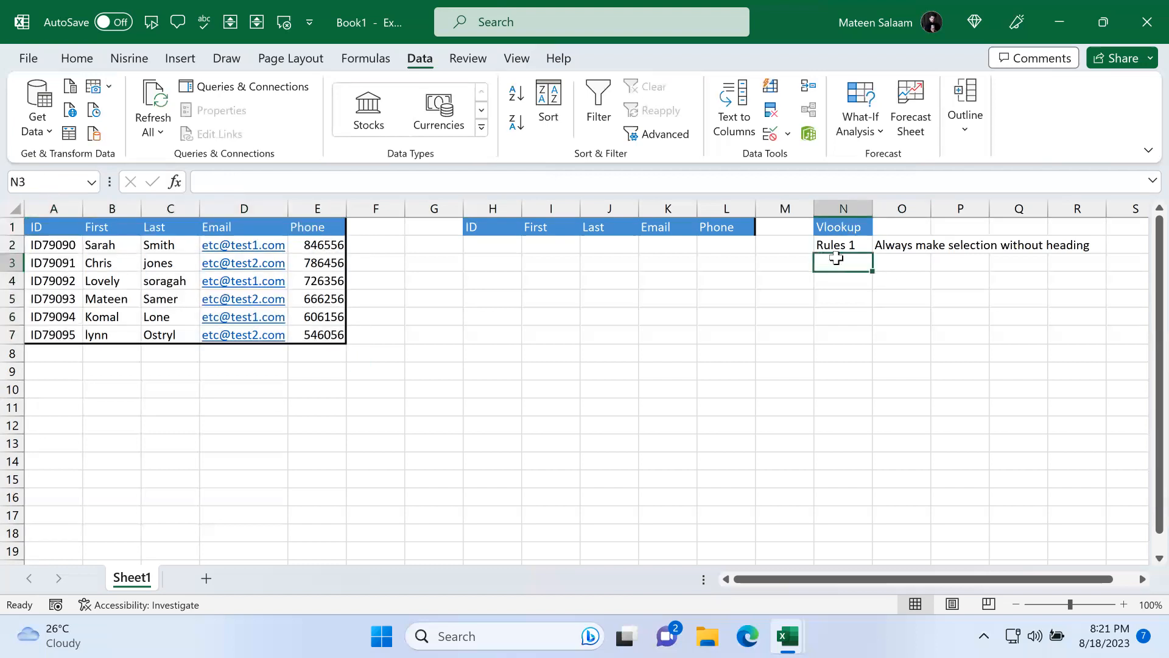
pyautogui.write('Rule')
pyautogui.press('BackSpace')
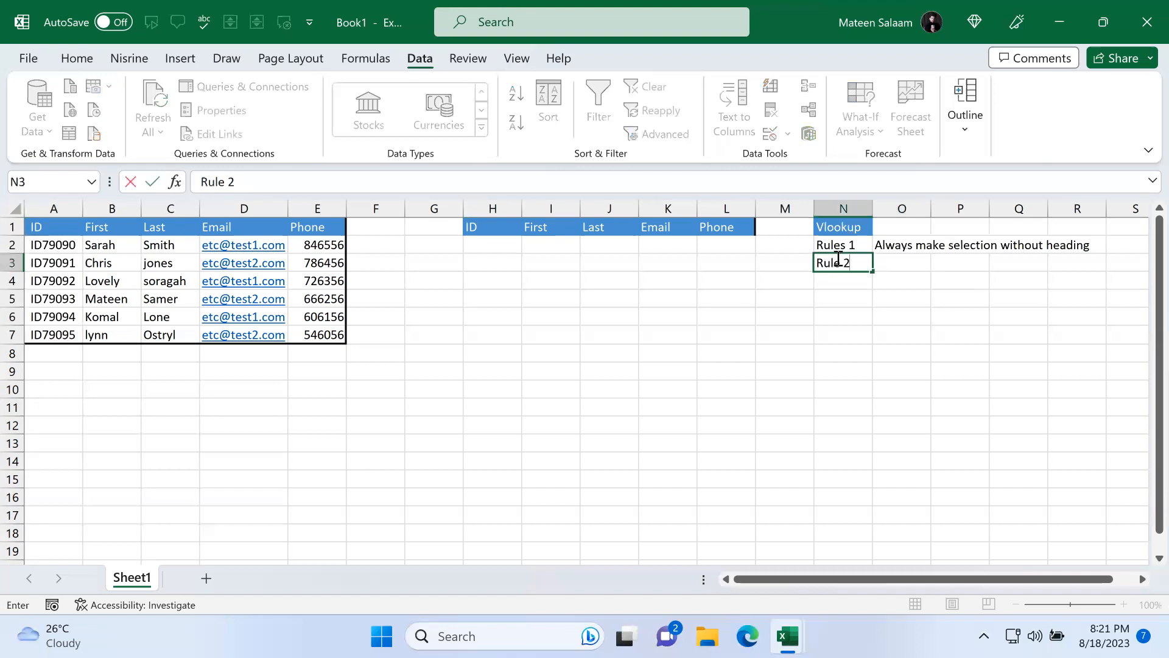
# Step: Write the note "Always make selection and search from left to right" in O3
pyautogui.press('Tab')
pyautogui.write('Always')
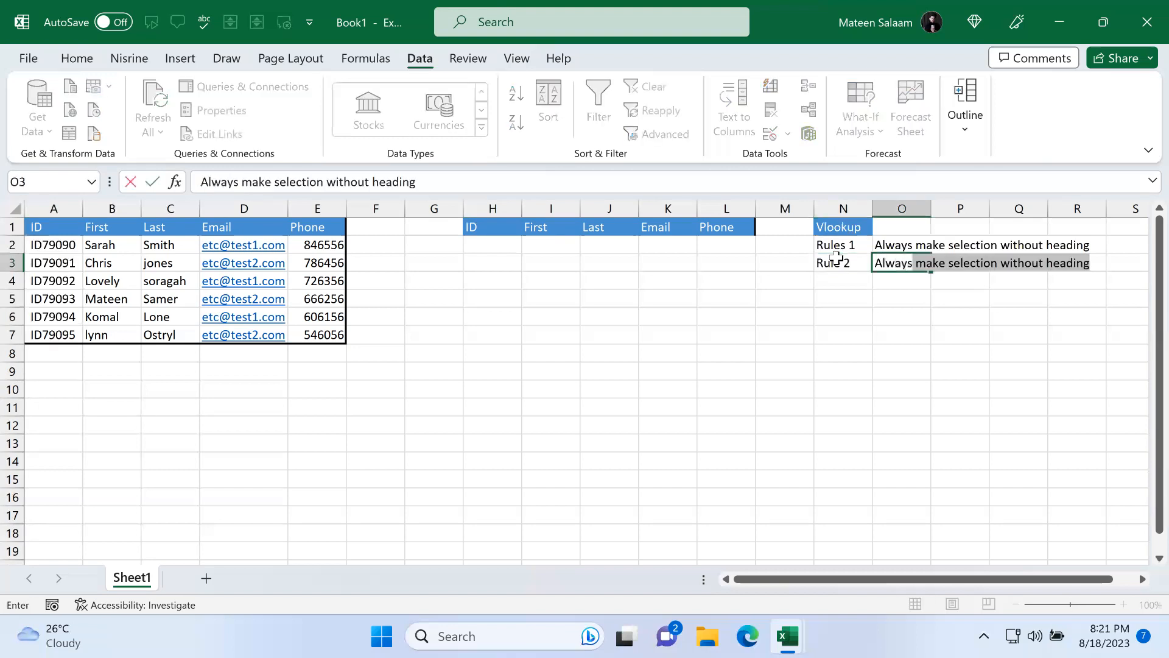
pyautogui.write(' make selection')
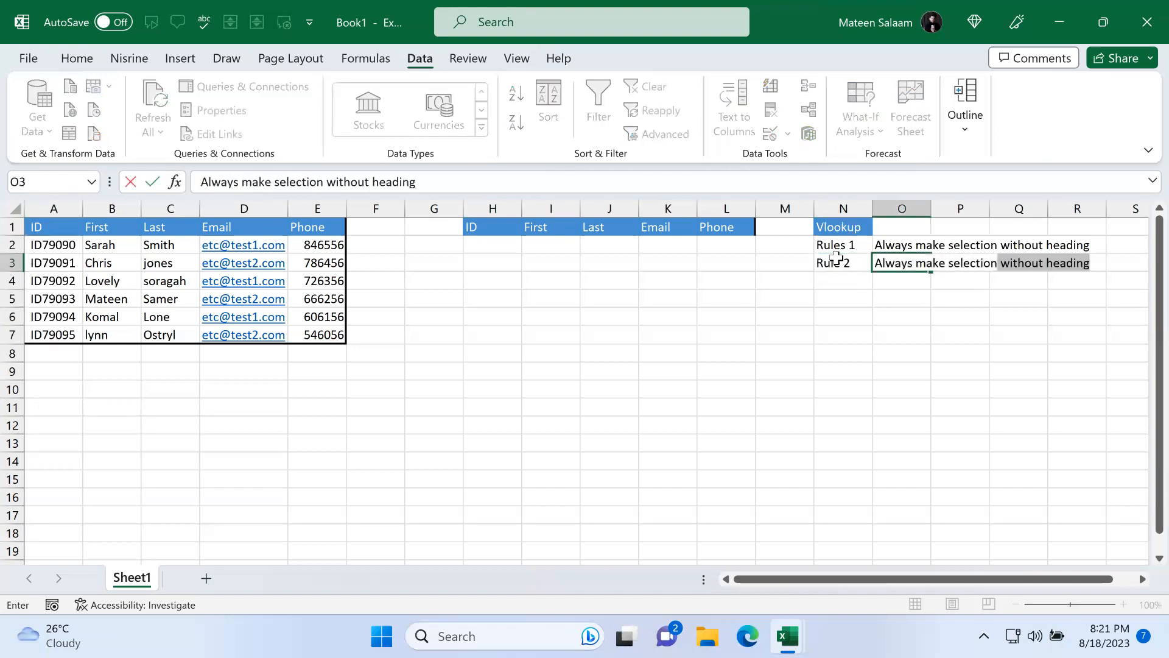
pyautogui.write(' and search from left to right')
pyautogui.press('Return')
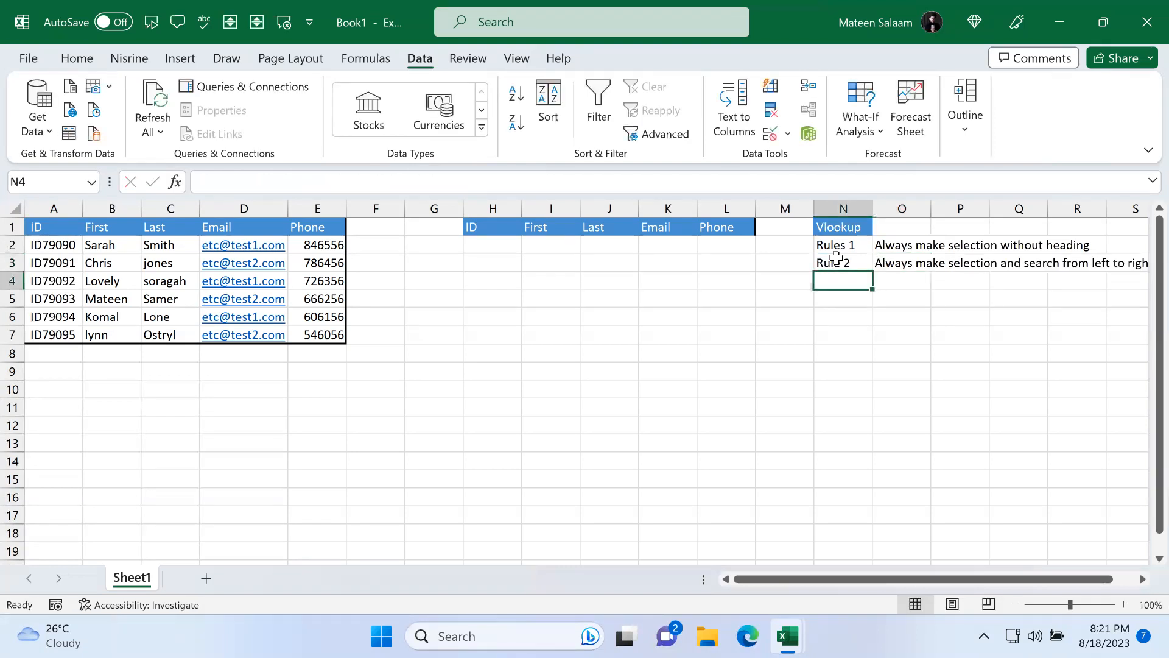
# Step: Enter 846556 in the Phone cell L2 of the lookup row
pyautogui.click(716, 249)
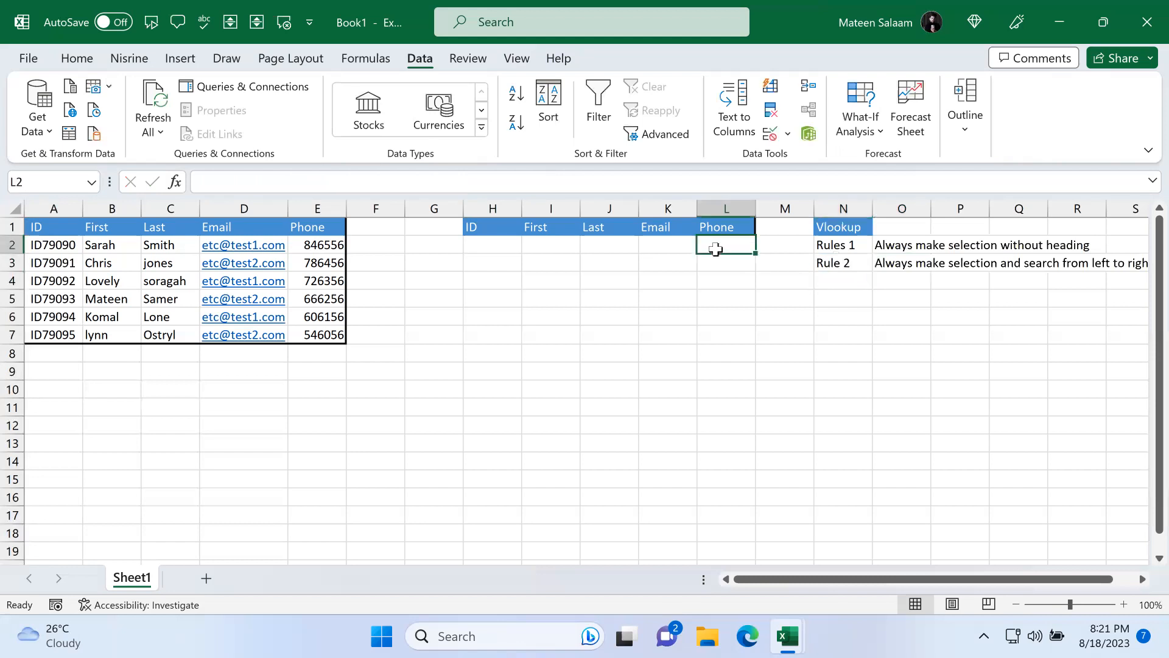
pyautogui.write('85')
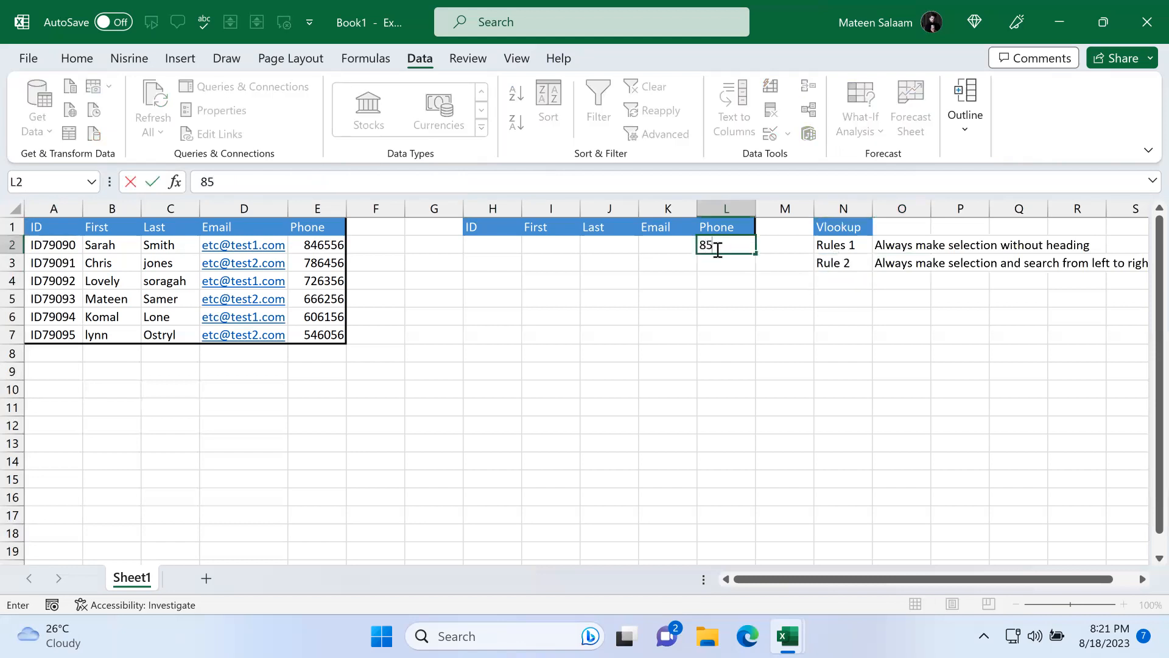
pyautogui.write('46556')
pyautogui.press('Return')
# Step: Examine the lookup row cells and the table's data ranges by selecting them with and without the heading
pyautogui.click(734, 245)
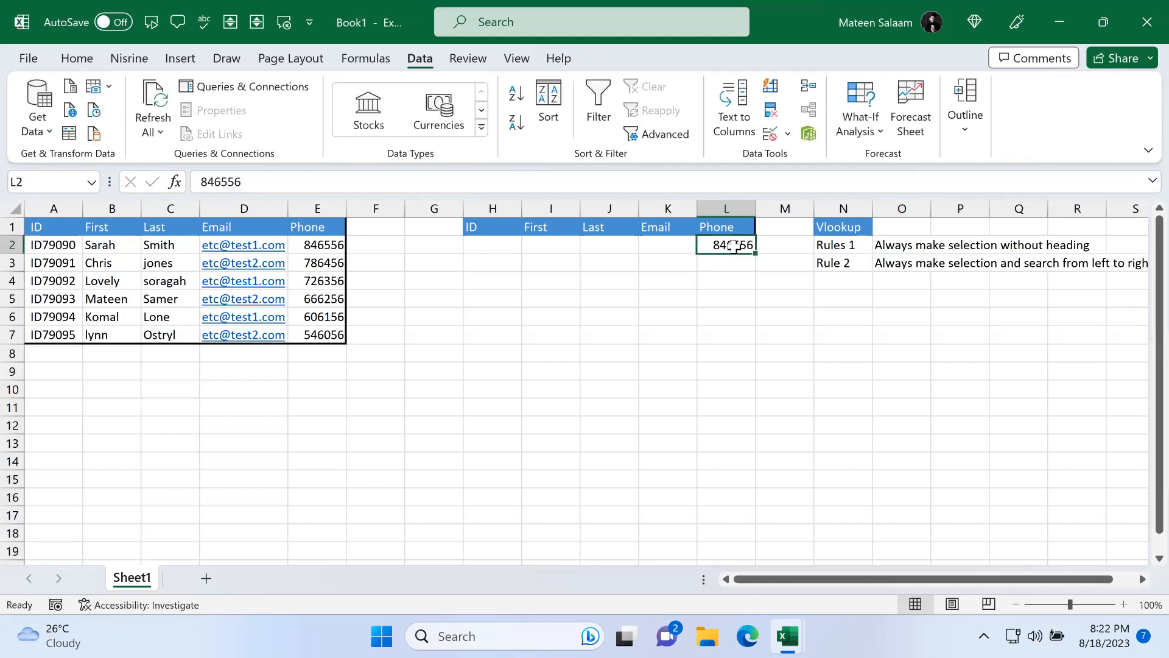
pyautogui.click(687, 247)
pyautogui.click(627, 246)
pyautogui.click(556, 247)
pyautogui.click(491, 246)
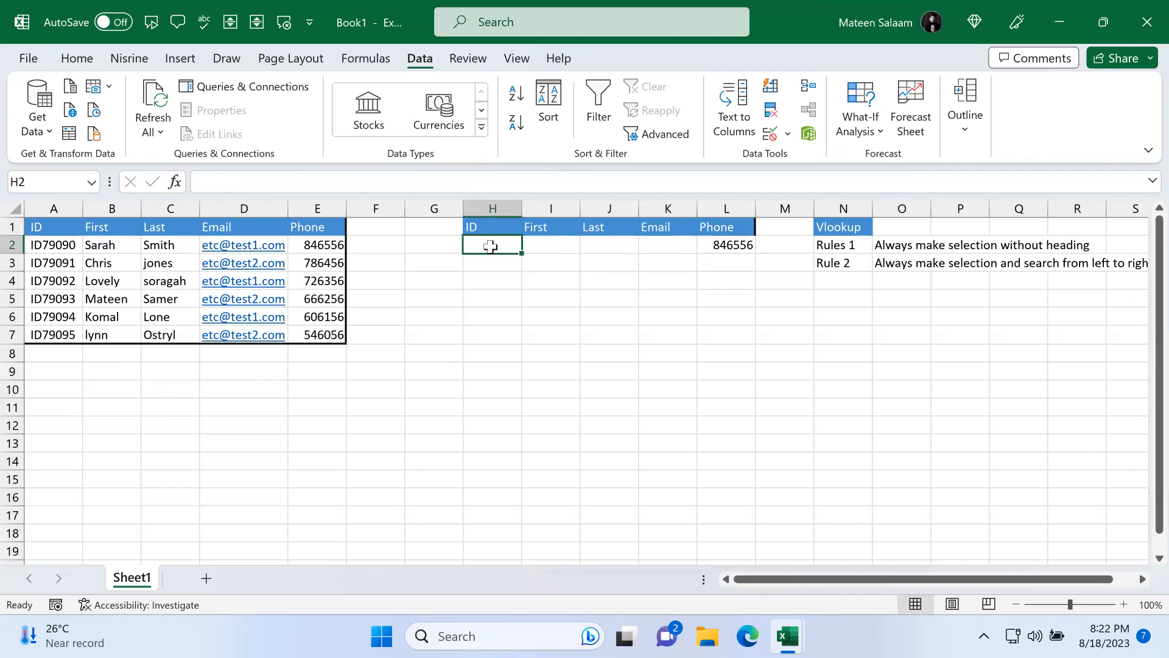
pyautogui.click(716, 244)
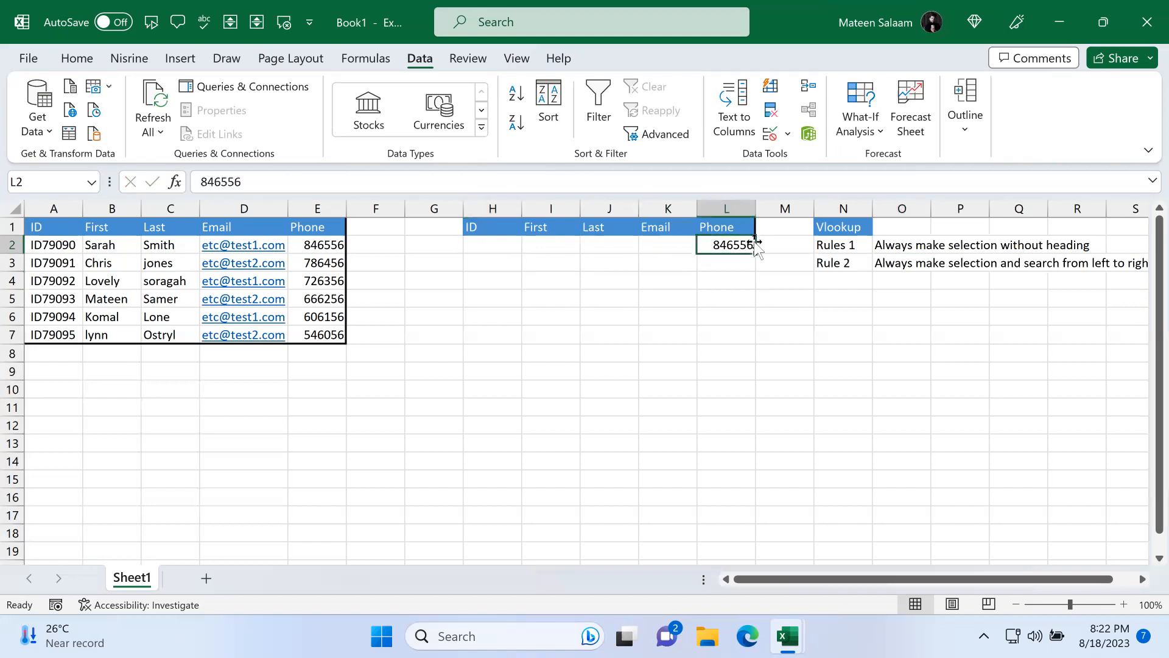
pyautogui.moveTo(490, 242); pyautogui.dragTo(711, 243)
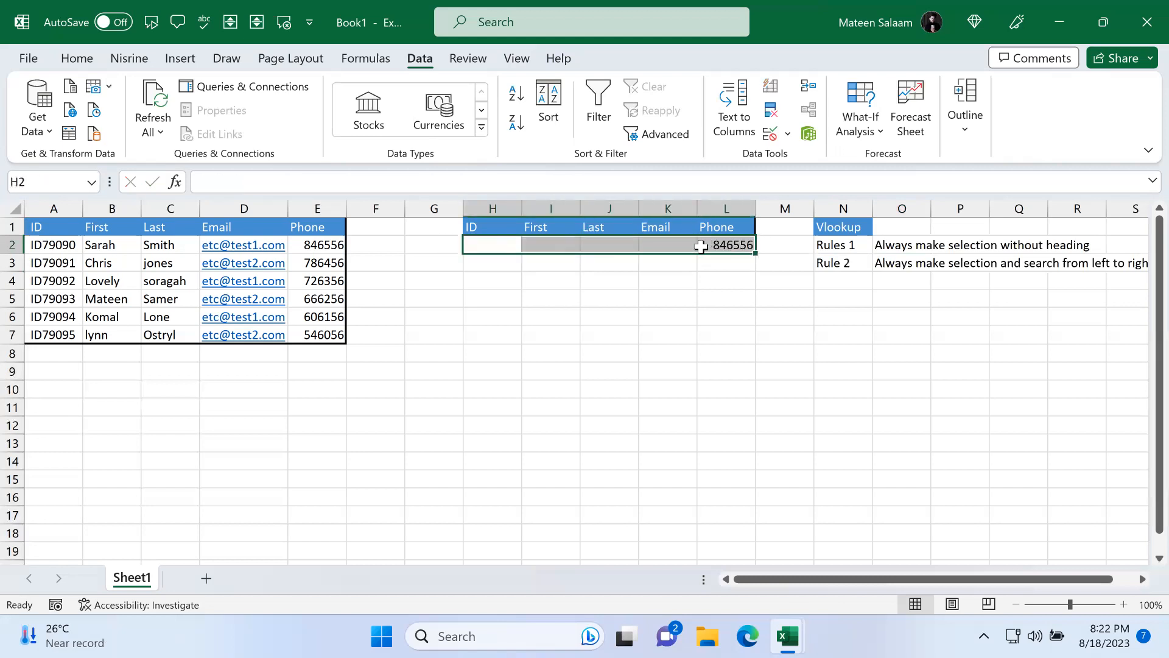
pyautogui.click(503, 242)
pyautogui.moveTo(500, 243)
pyautogui.mouseDown()
pyautogui.moveTo(743, 243)
pyautogui.moveTo(506, 233)
pyautogui.mouseUp()
pyautogui.click(504, 261)
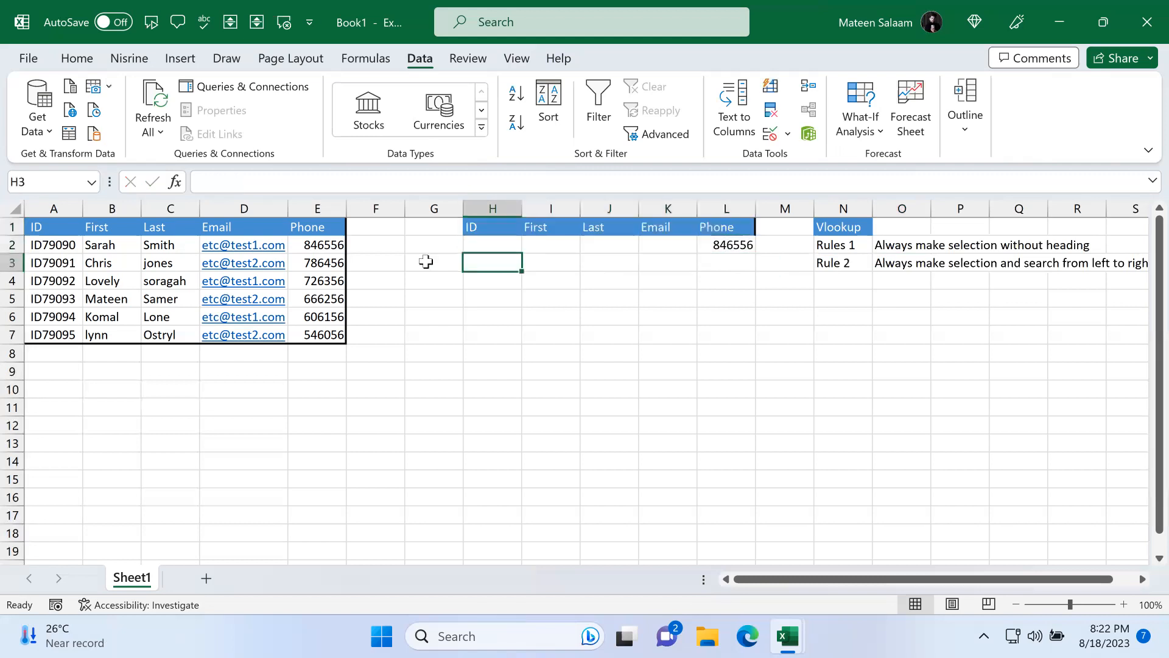
pyautogui.click(324, 242)
pyautogui.moveTo(55, 246); pyautogui.dragTo(221, 329)
pyautogui.click(458, 337)
pyautogui.click(64, 241)
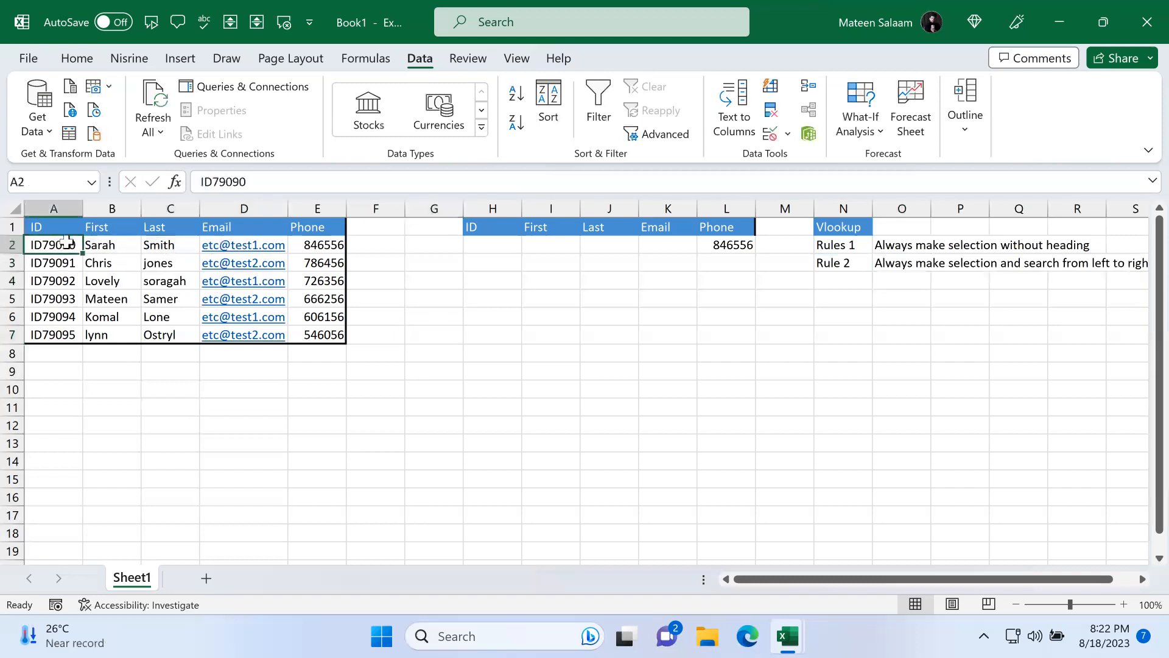
pyautogui.moveTo(113, 245); pyautogui.dragTo(320, 319)
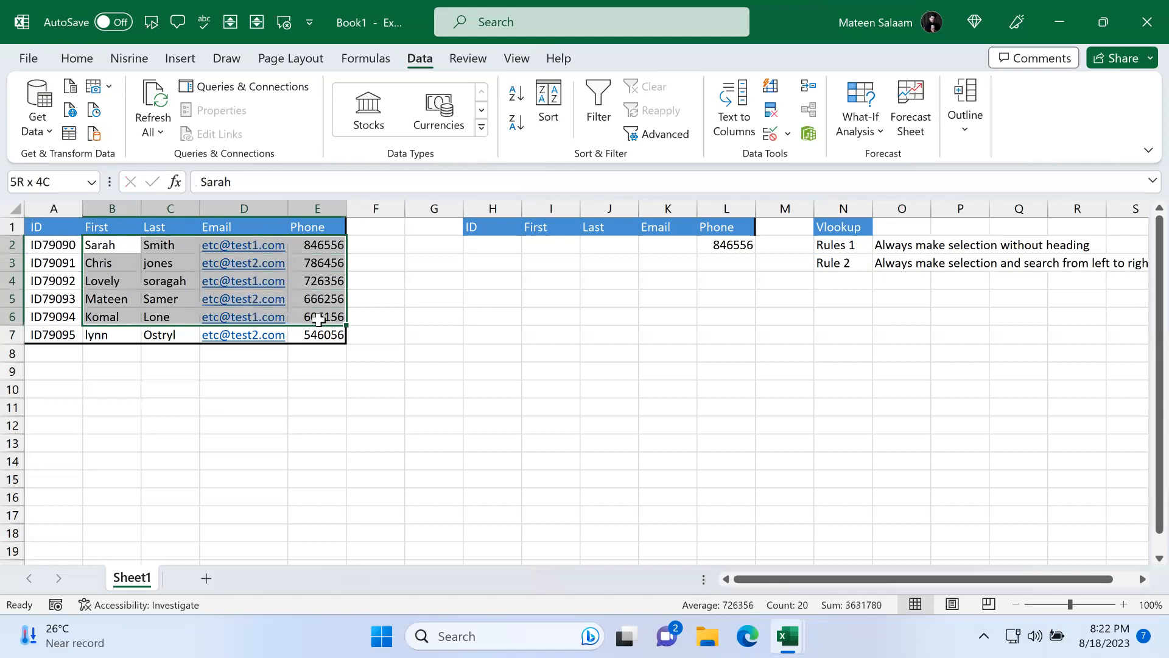
pyautogui.click(407, 299)
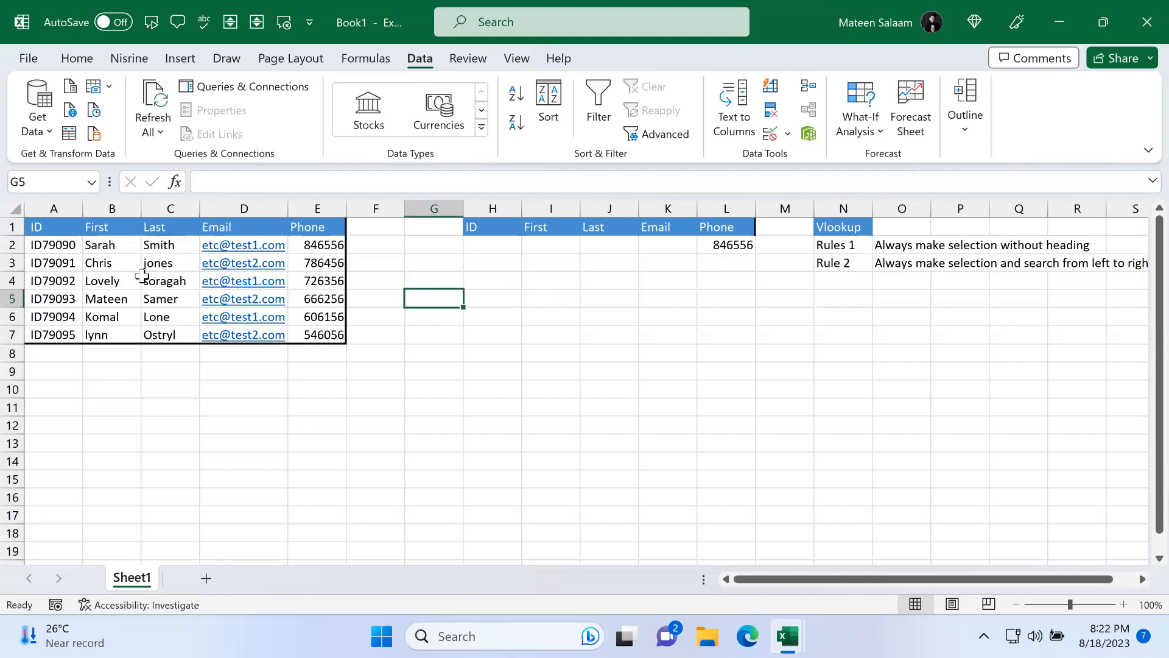
pyautogui.moveTo(54, 245); pyautogui.dragTo(62, 336)
pyautogui.moveTo(119, 246); pyautogui.dragTo(339, 332)
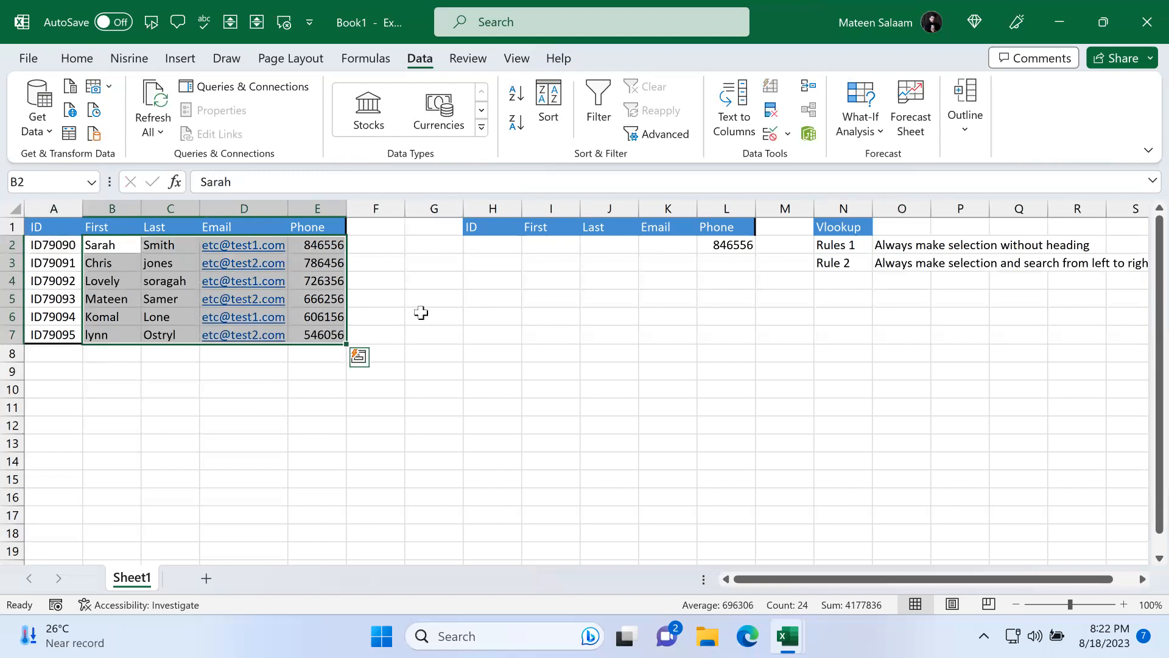
pyautogui.click(489, 238)
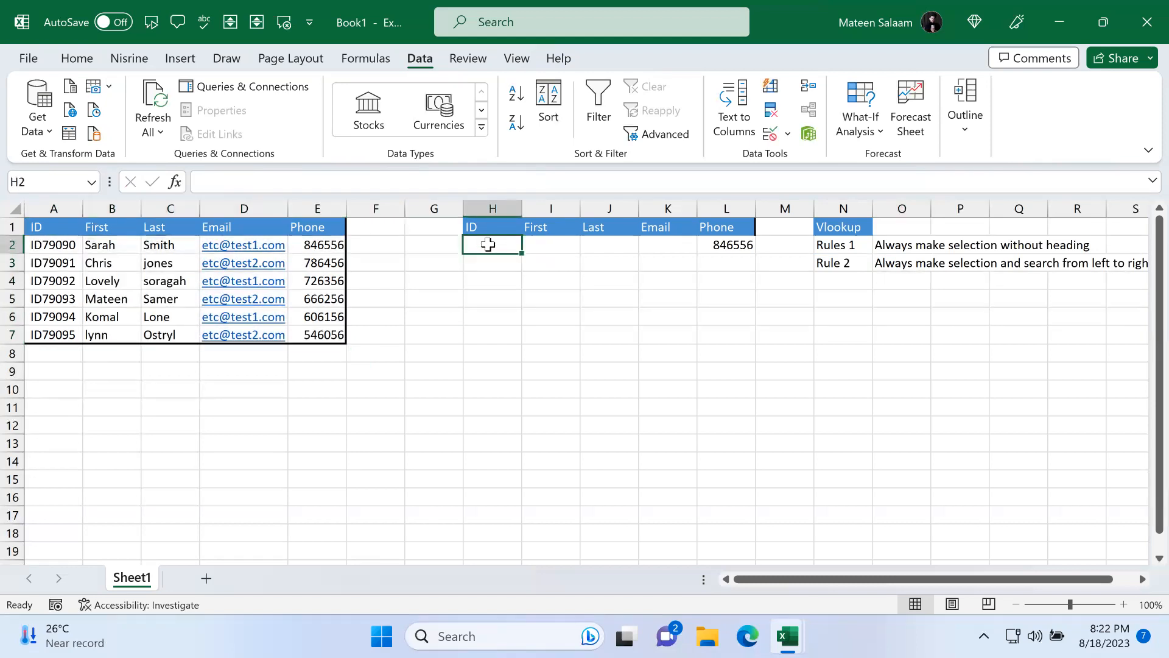
pyautogui.moveTo(61, 247); pyautogui.dragTo(66, 333)
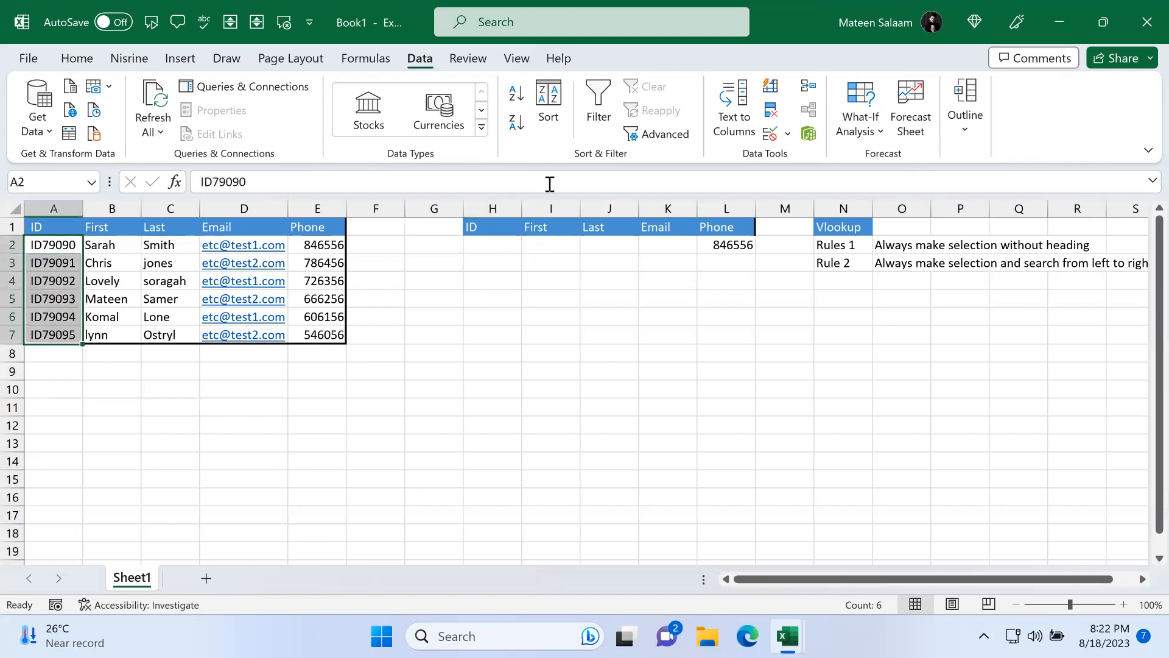
pyautogui.click(497, 245)
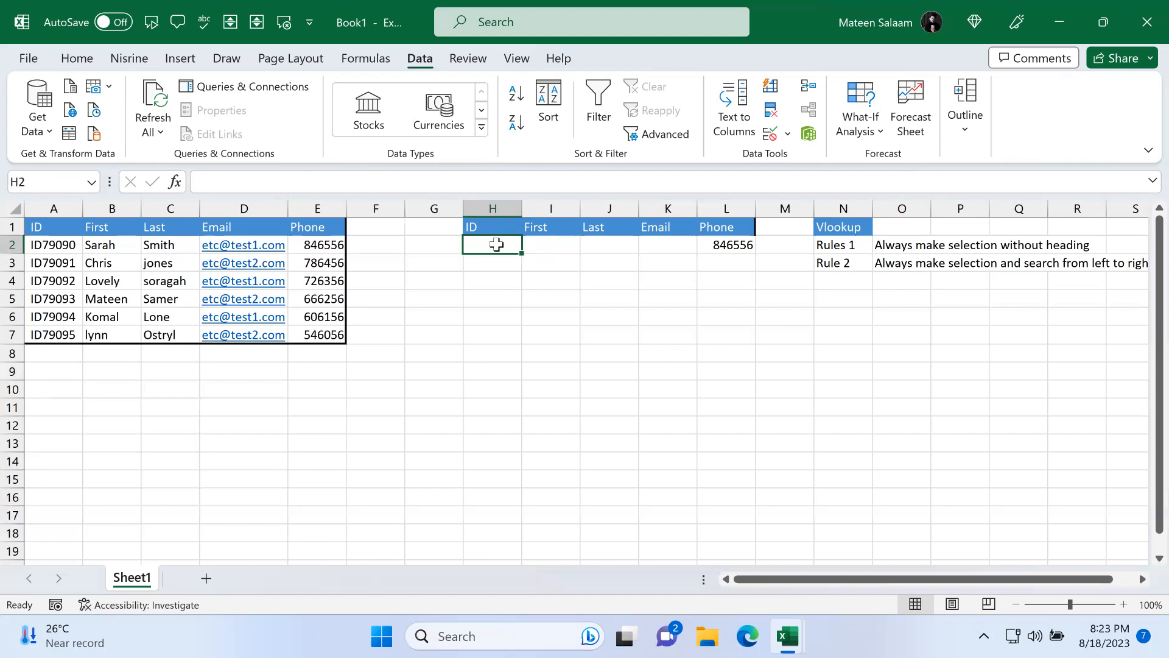
# Step: Clear the value from L2
pyautogui.click(709, 245)
pyautogui.press('BackSpace')
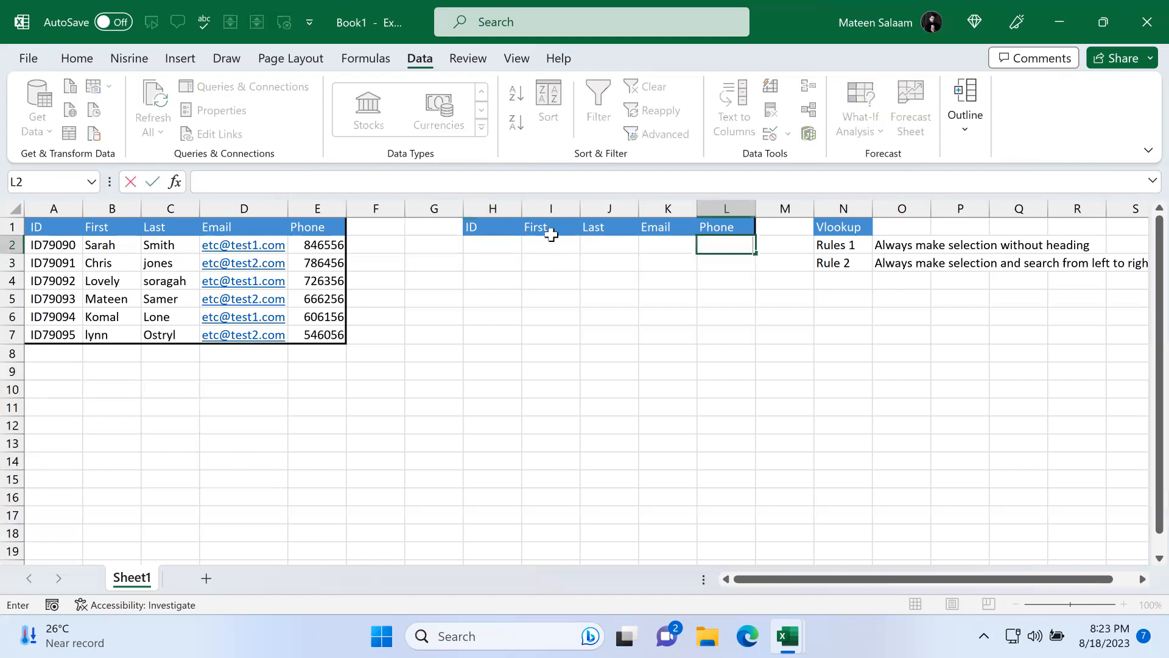
pyautogui.click(509, 234)
pyautogui.click(507, 243)
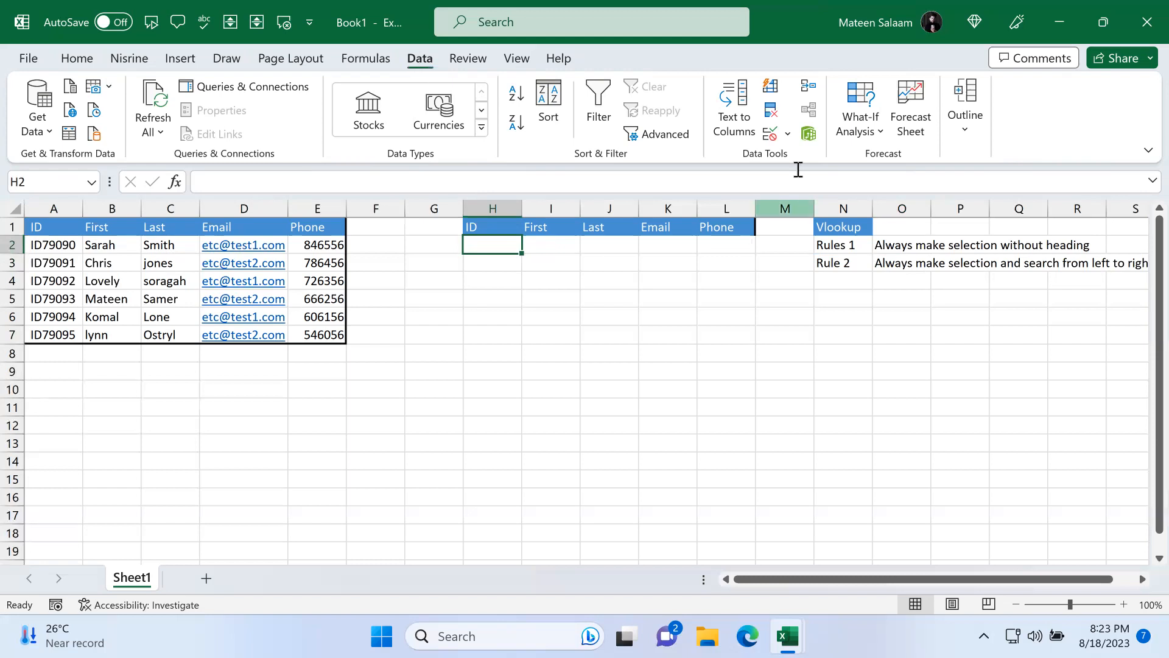
# Step: Add a List data validation drop-down to H2 using the IDs in A2:A7 as its source
pyautogui.click(771, 136)
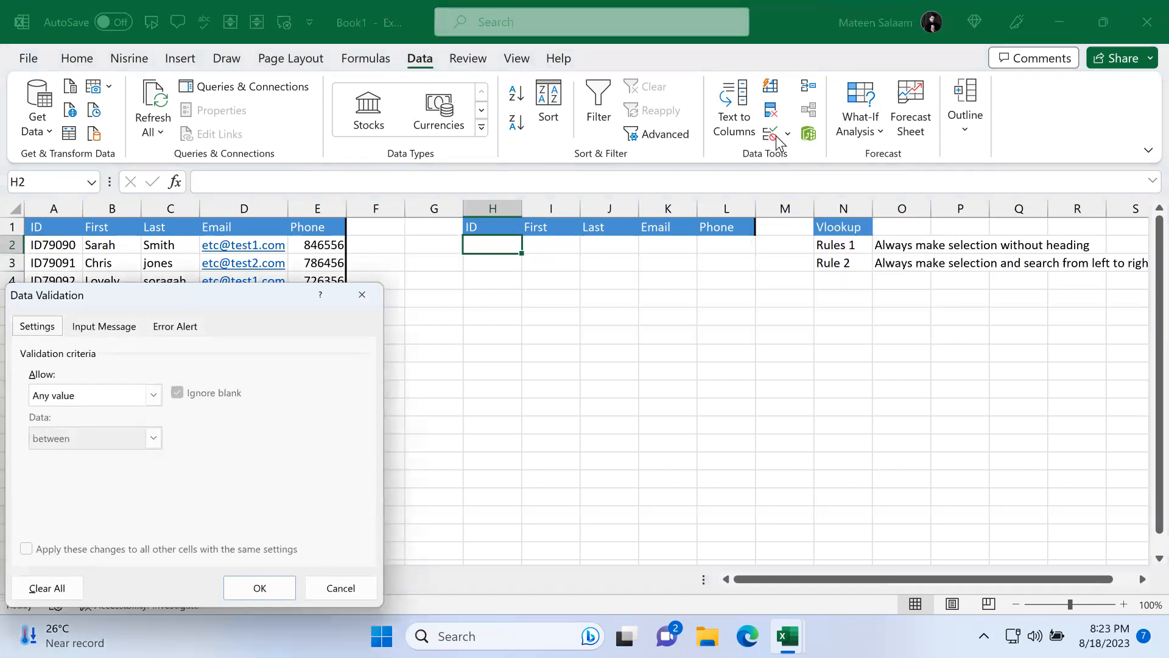
pyautogui.moveTo(232, 300); pyautogui.dragTo(882, 120)
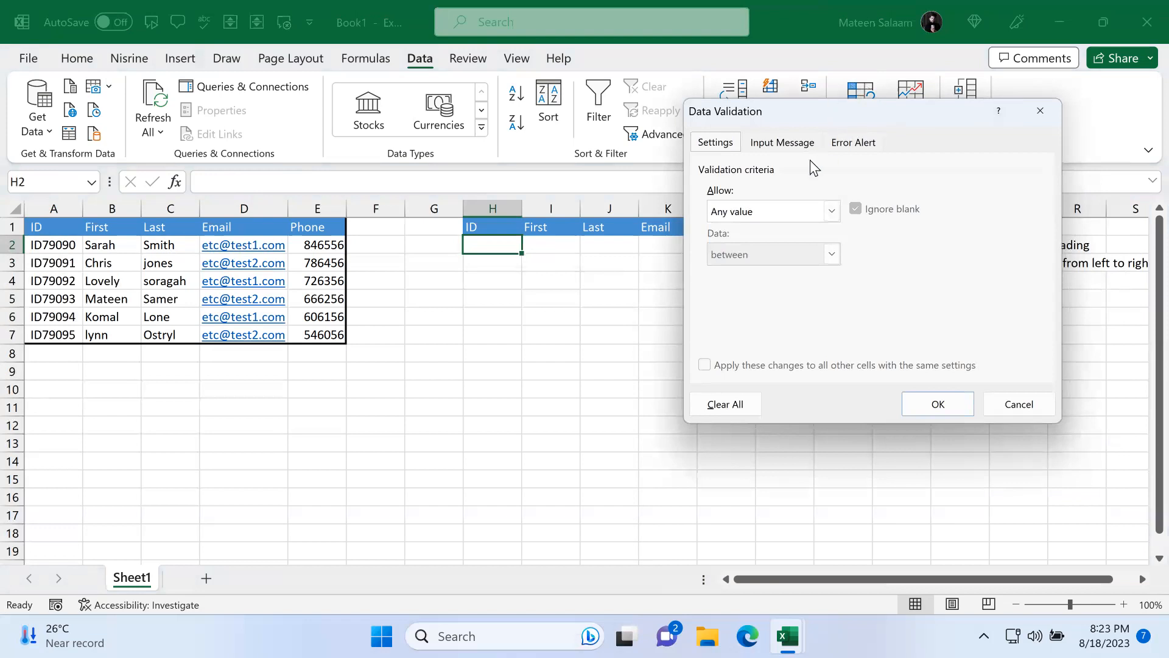
pyautogui.click(778, 206)
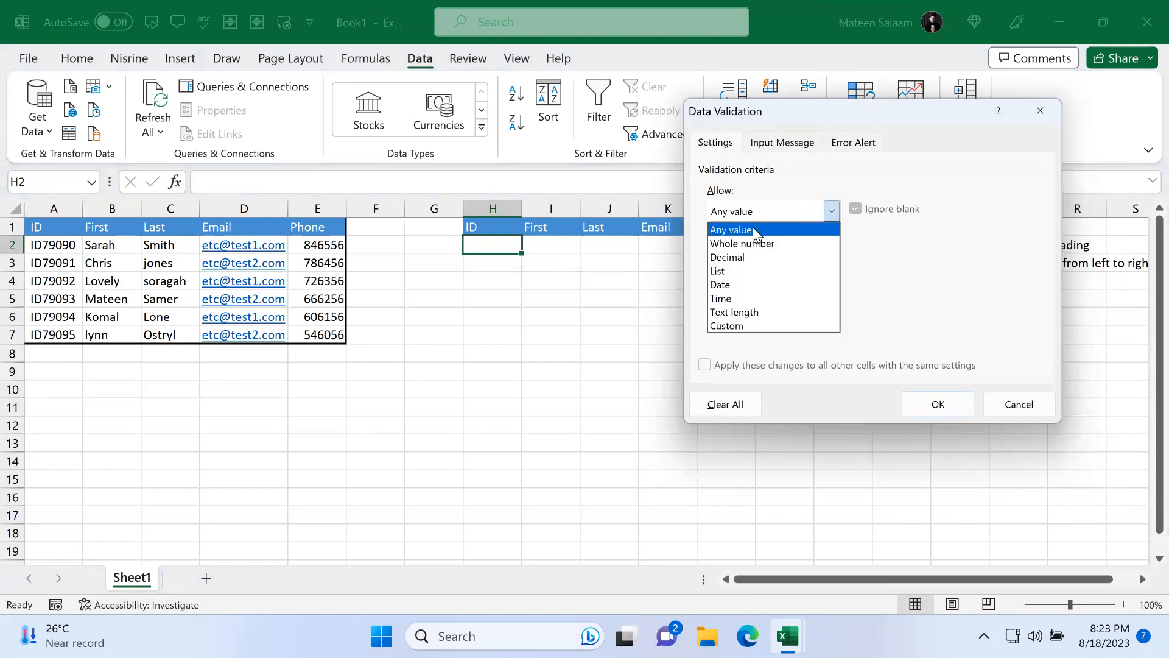
pyautogui.click(725, 270)
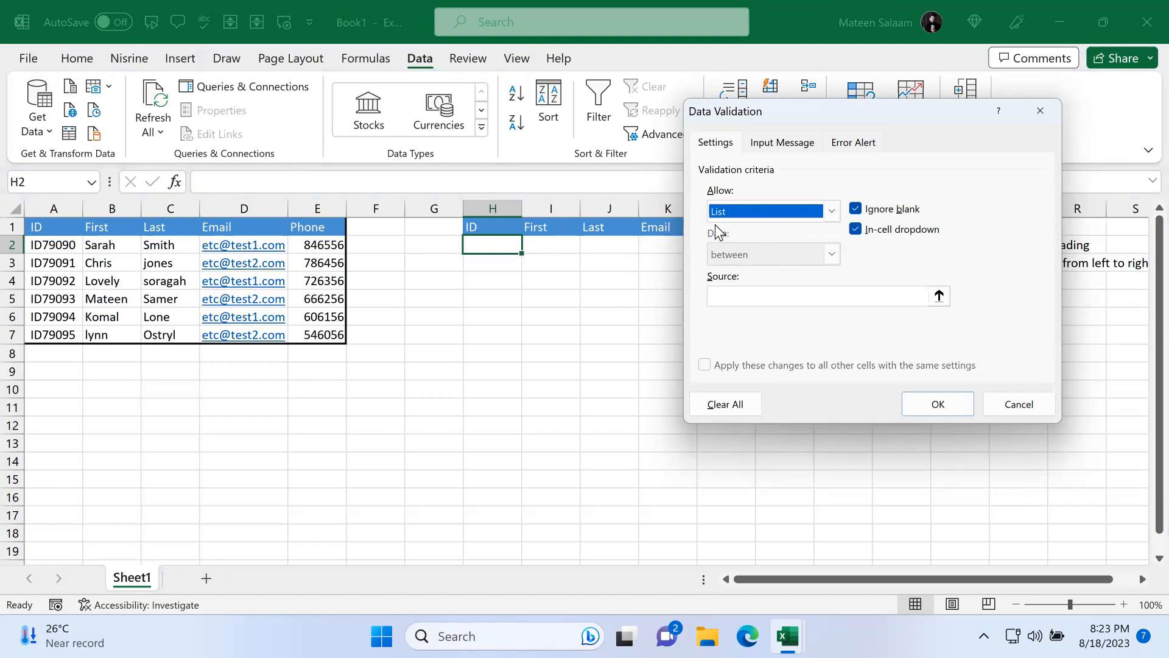
pyautogui.click(832, 211)
pyautogui.click(759, 270)
pyautogui.click(785, 298)
pyautogui.moveTo(53, 247); pyautogui.dragTo(54, 329)
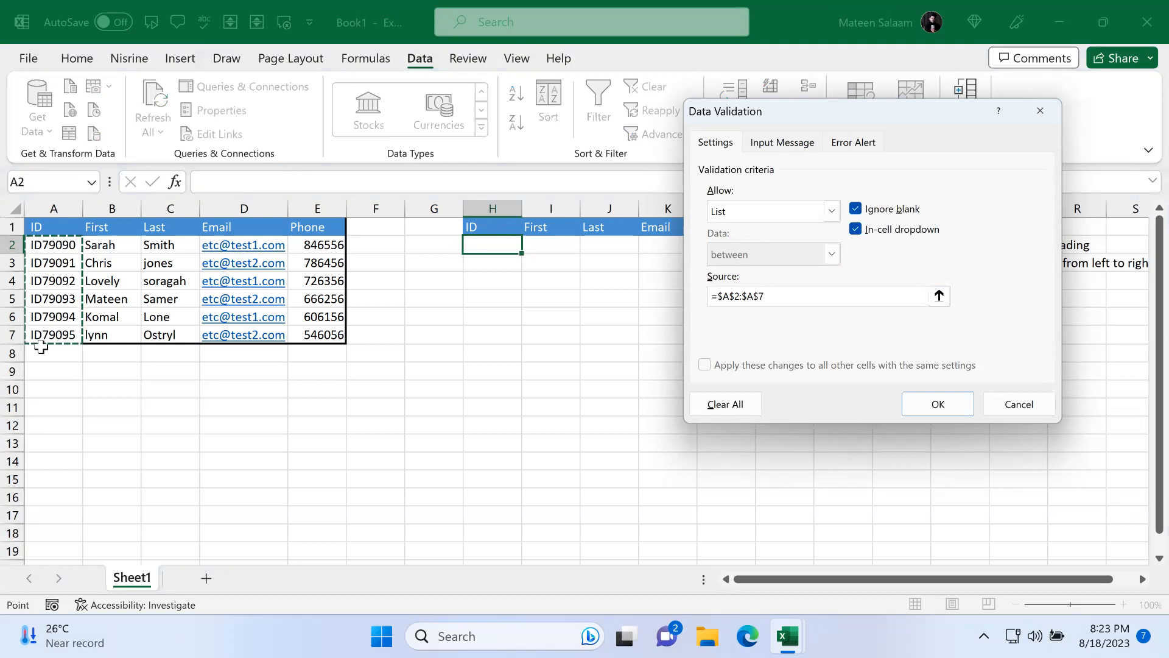
pyautogui.click(950, 397)
# Step: Test the ID drop-down in H2 by picking several IDs, ending with ID79094
pyautogui.click(531, 245)
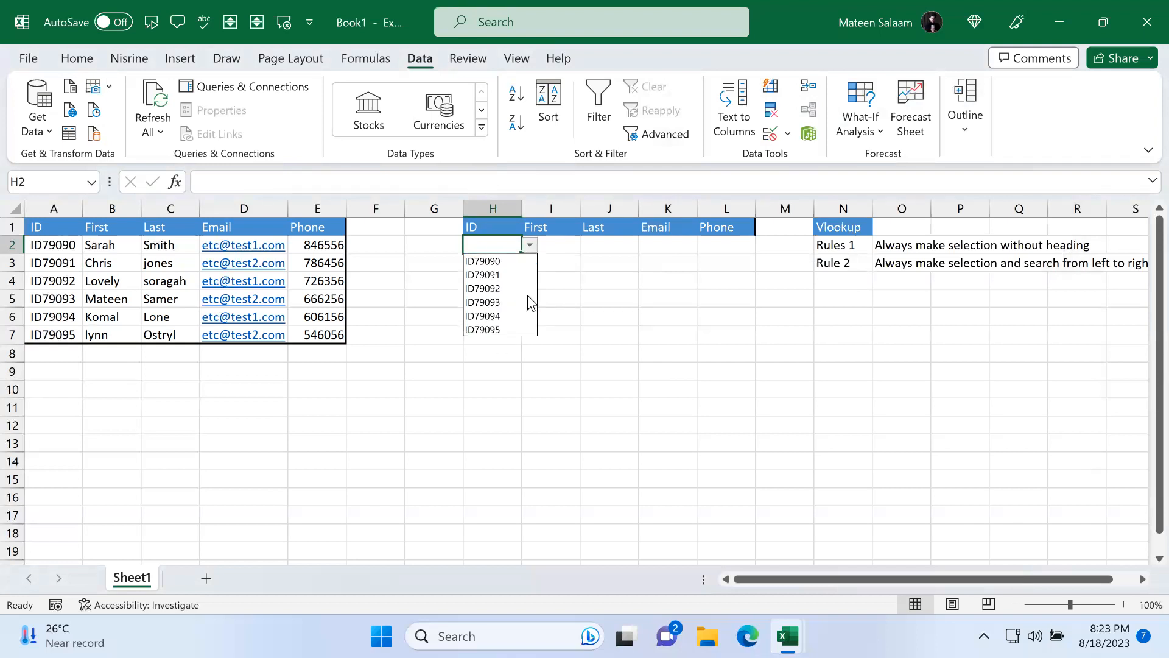
pyautogui.click(510, 260)
pyautogui.click(529, 244)
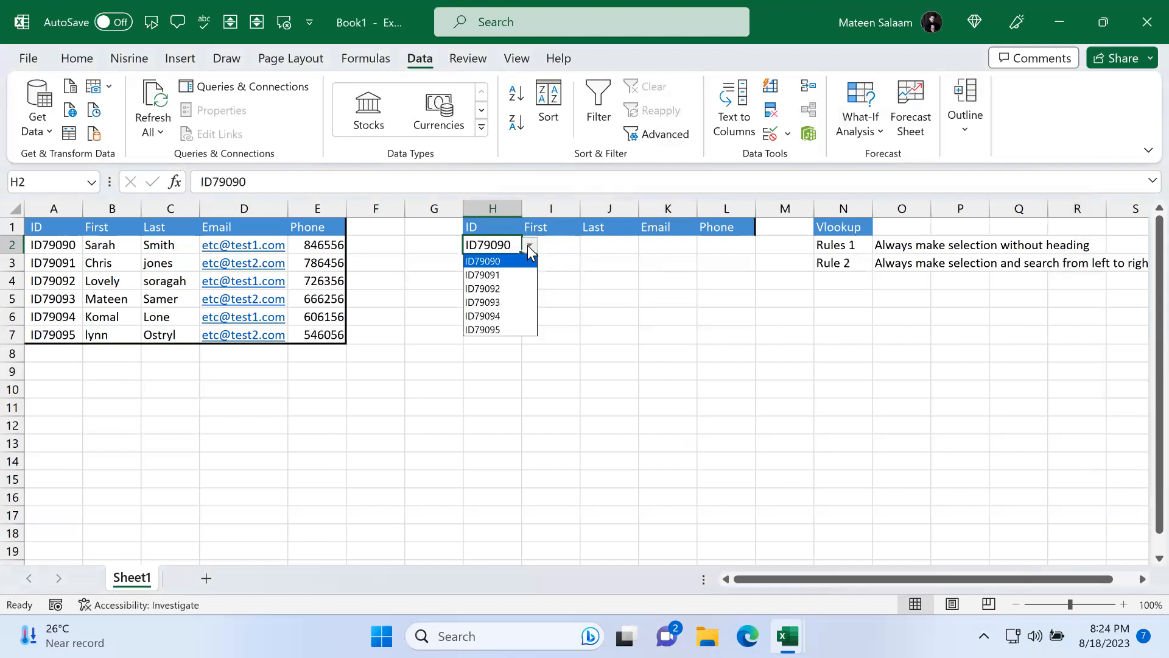
pyautogui.click(498, 275)
pyautogui.click(532, 245)
pyautogui.click(495, 303)
pyautogui.click(531, 244)
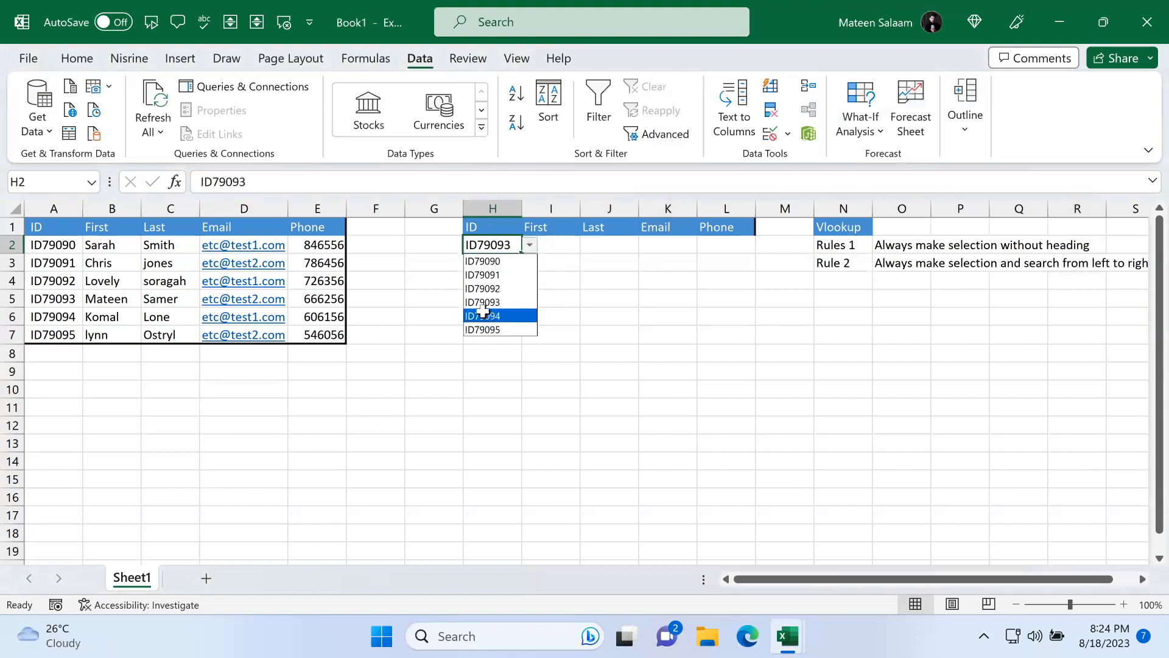
pyautogui.click(486, 315)
# Step: Enter vlook in the First cell I2
pyautogui.click(556, 244)
pyautogui.click(609, 243)
pyautogui.click(670, 245)
pyautogui.click(731, 242)
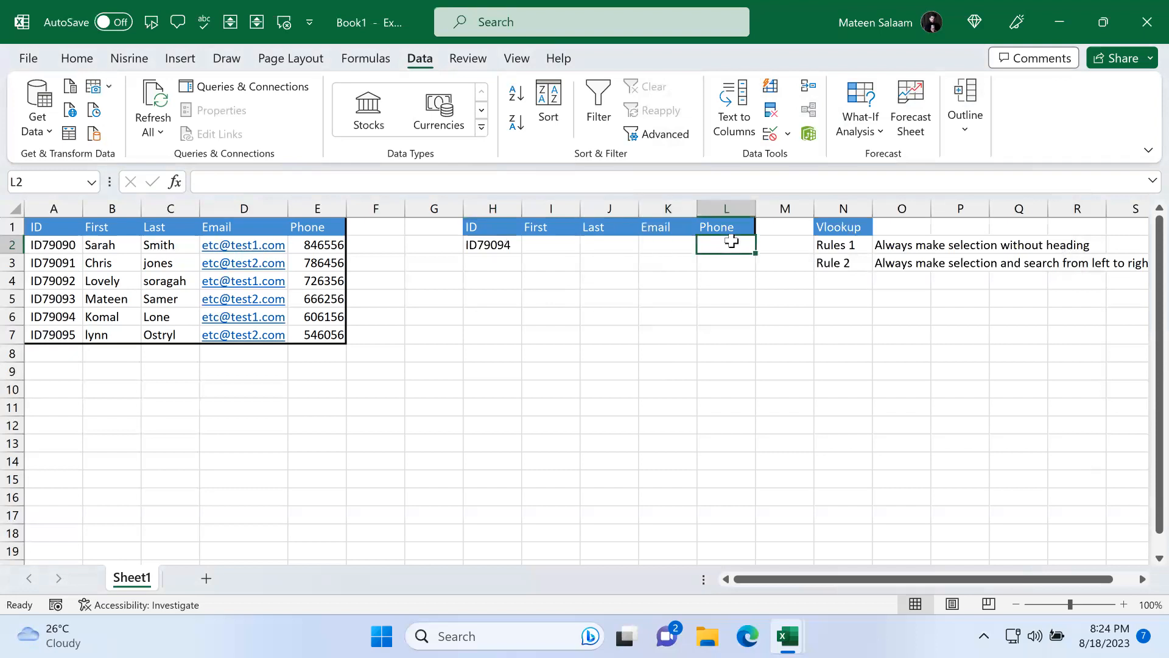
pyautogui.click(569, 245)
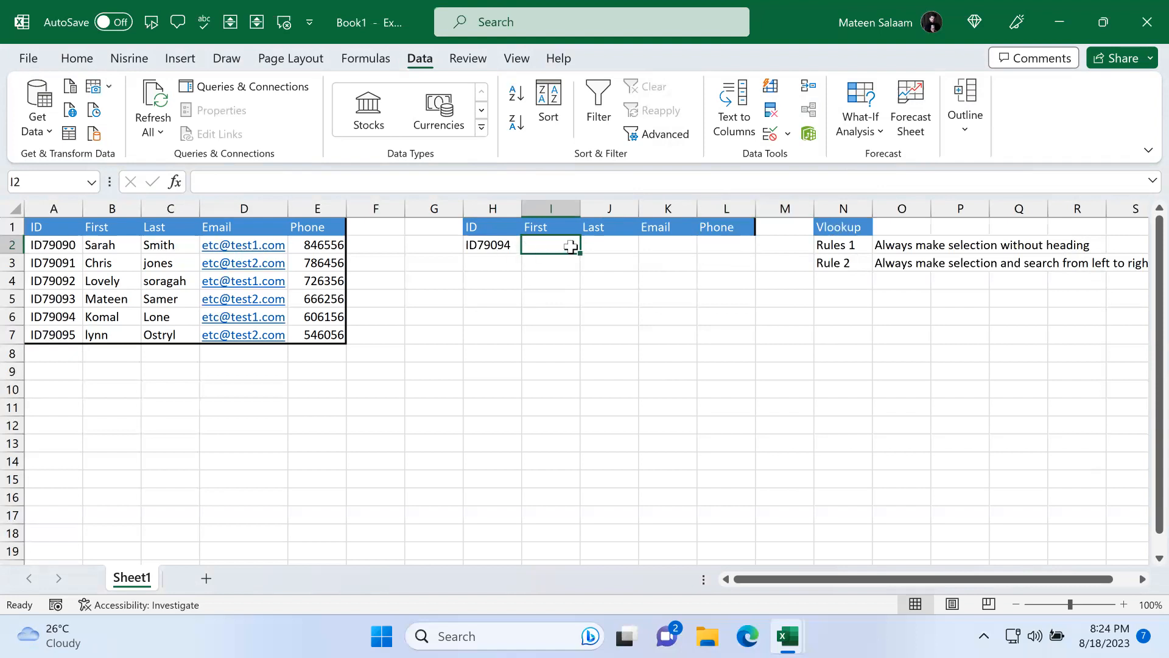
pyautogui.write('vlook')
pyautogui.press('Tab')
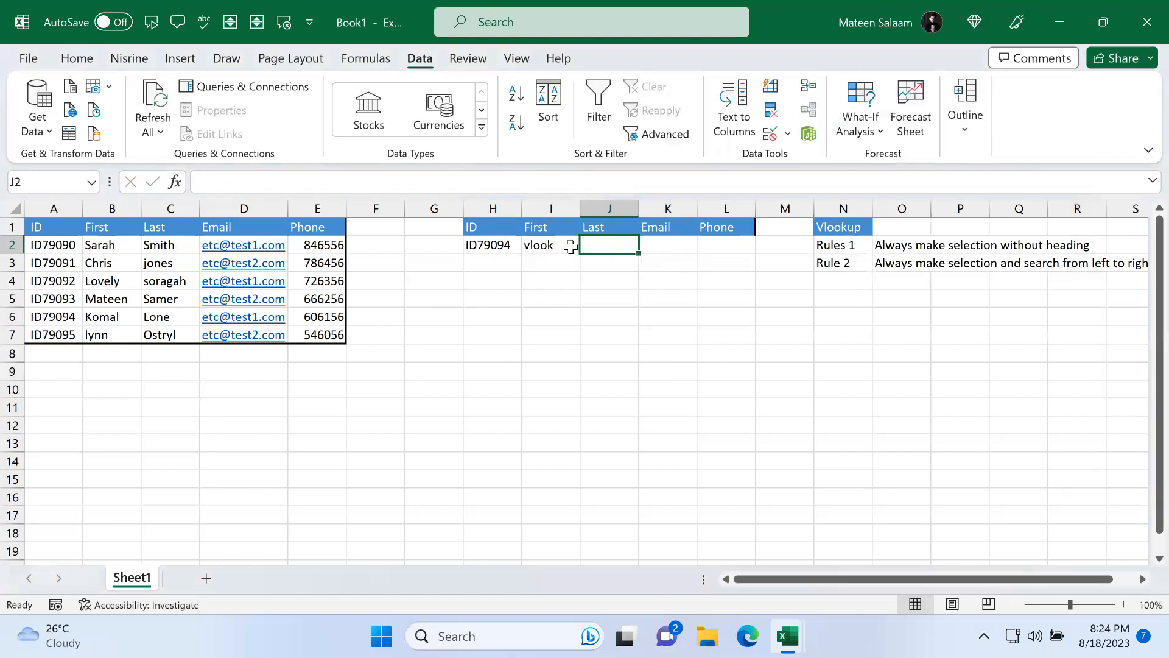
# Step: Try to start a VLOOKUP formula in I2
pyautogui.click(570, 246)
pyautogui.press('BackSpace')
pyautogui.write('=')
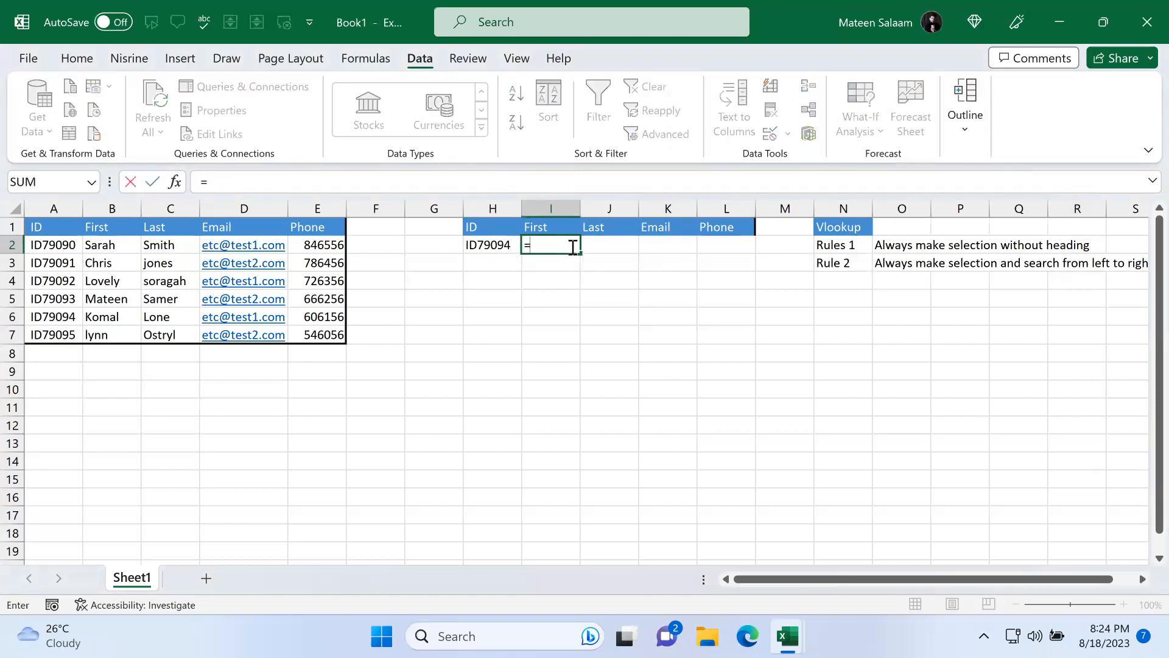
pyautogui.write('vl')
pyautogui.press('Tab')
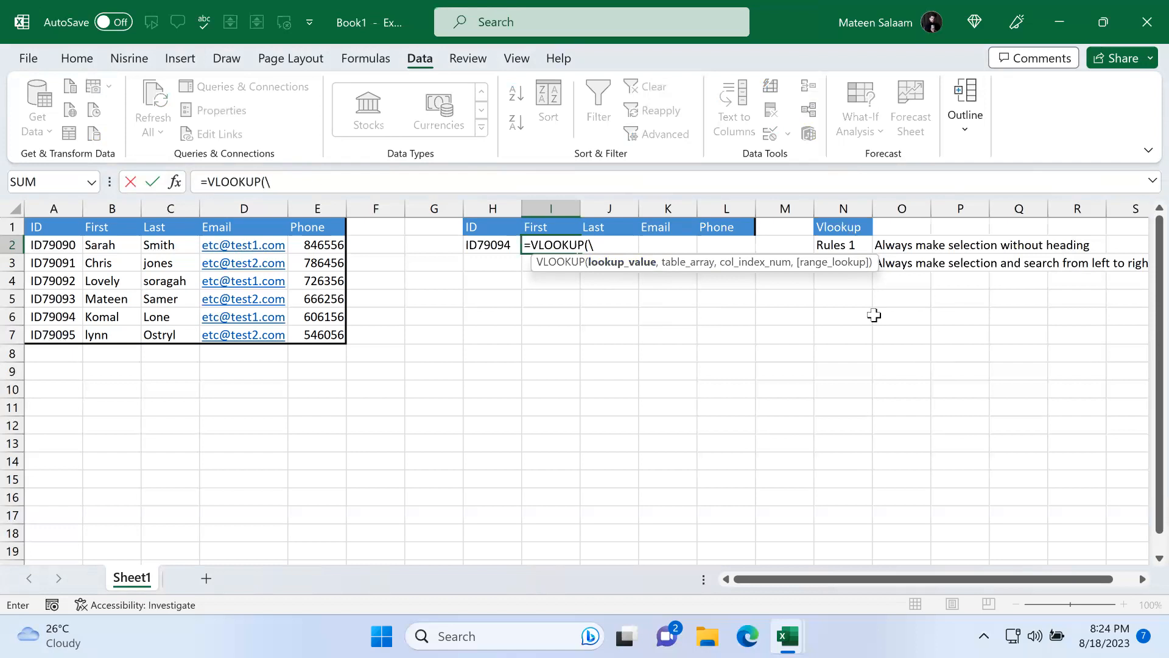
pyautogui.press('Escape')
pyautogui.click(839, 280)
pyautogui.click(843, 316)
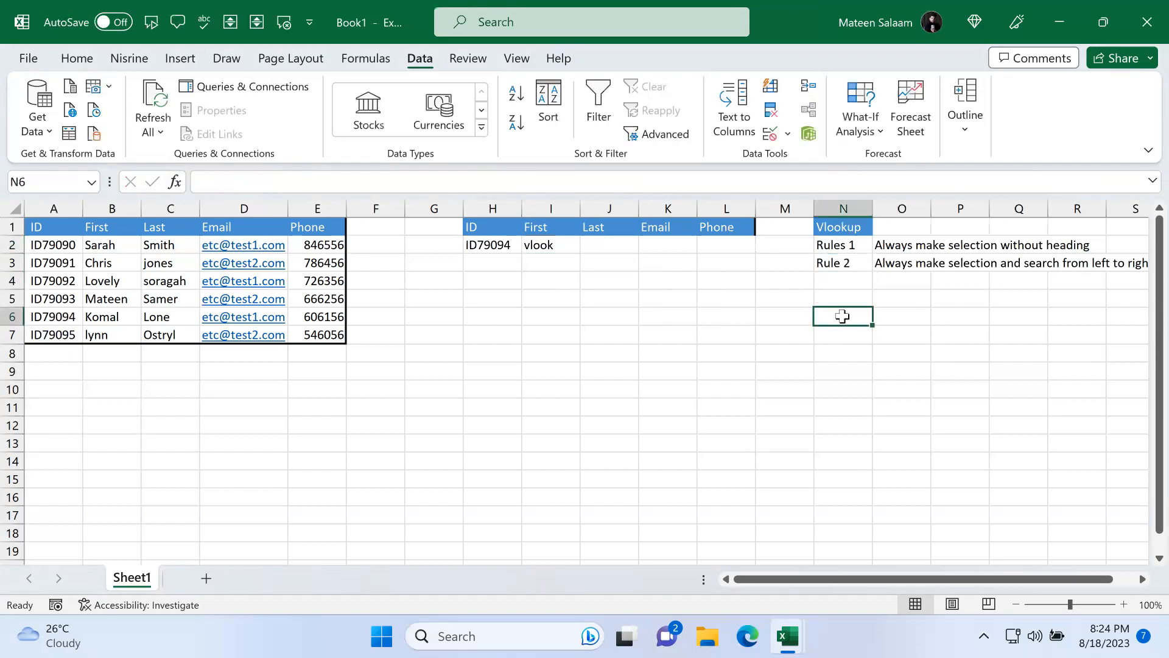
# Step: Enter the label Lookup value in N6 and its explanation Value which you are searching with in P6
pyautogui.write('V')
pyautogui.write('Lookup value')
pyautogui.press('Tab')
pyautogui.press('Tab')
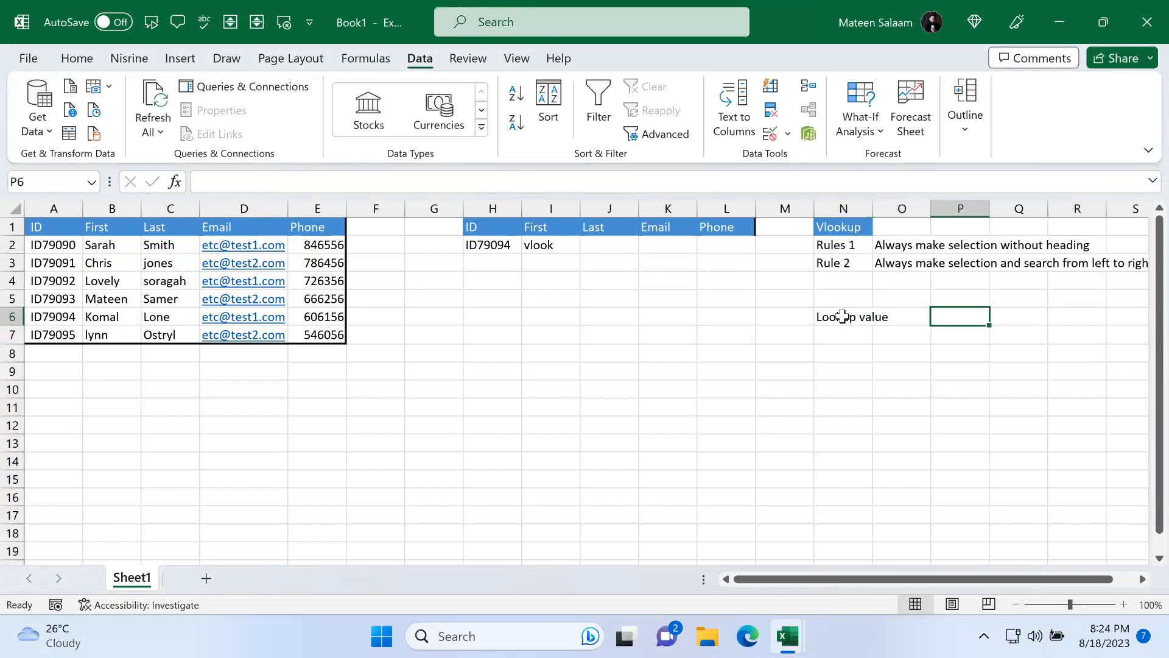
pyautogui.write('V')
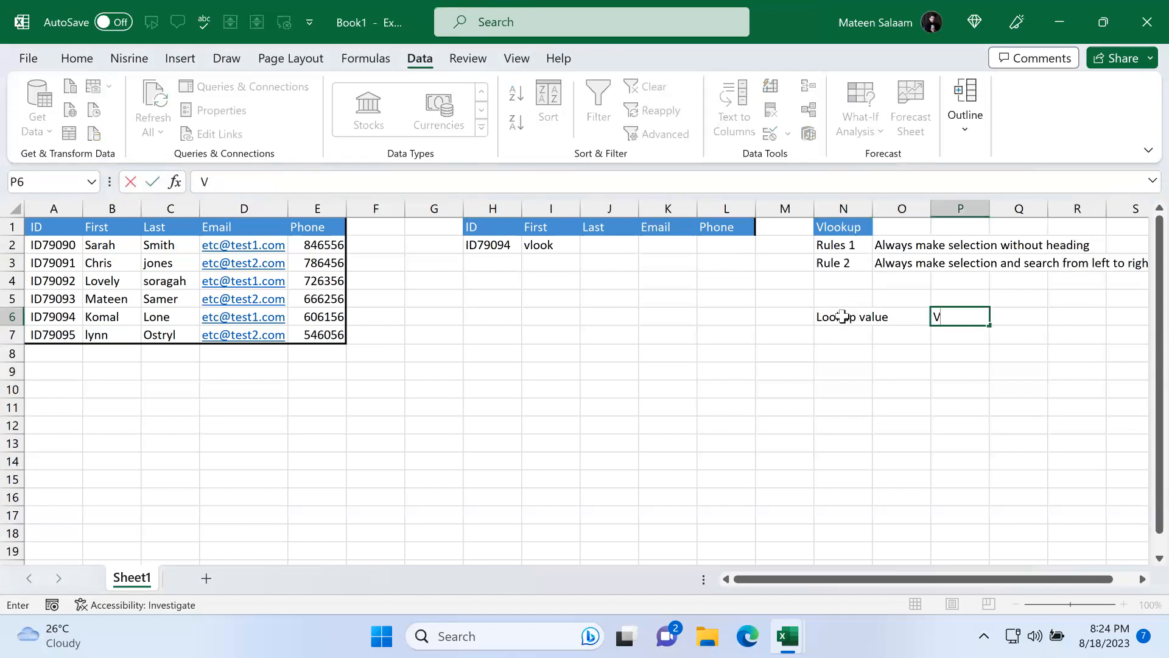
pyautogui.write('alue which you are searching with')
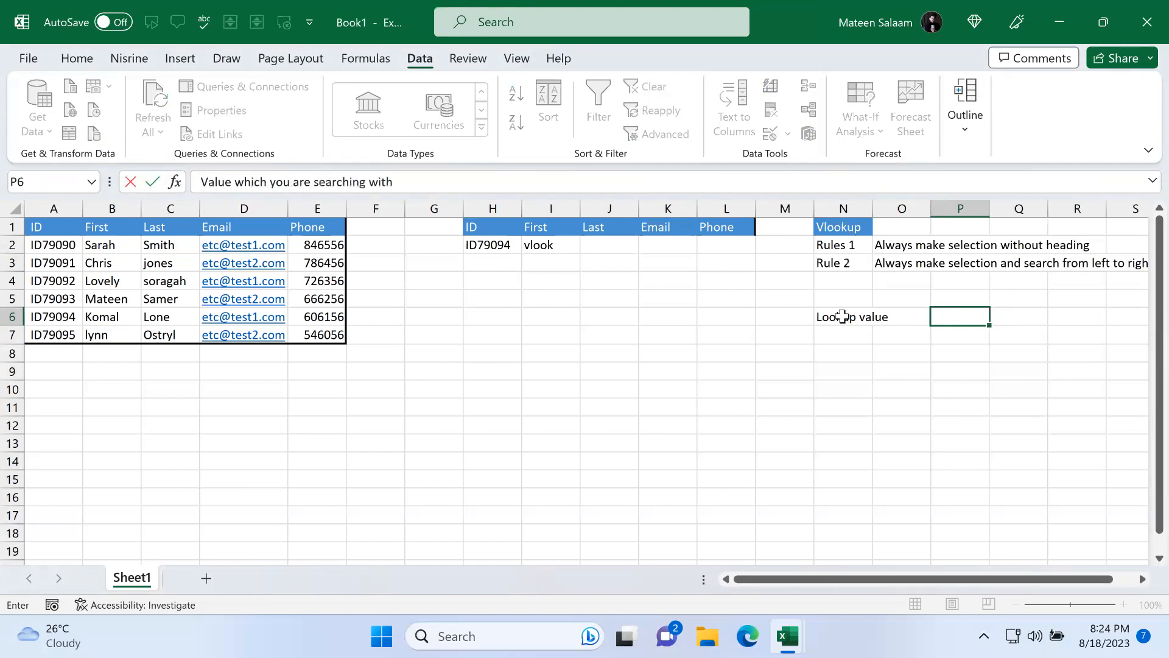
pyautogui.press('Return')
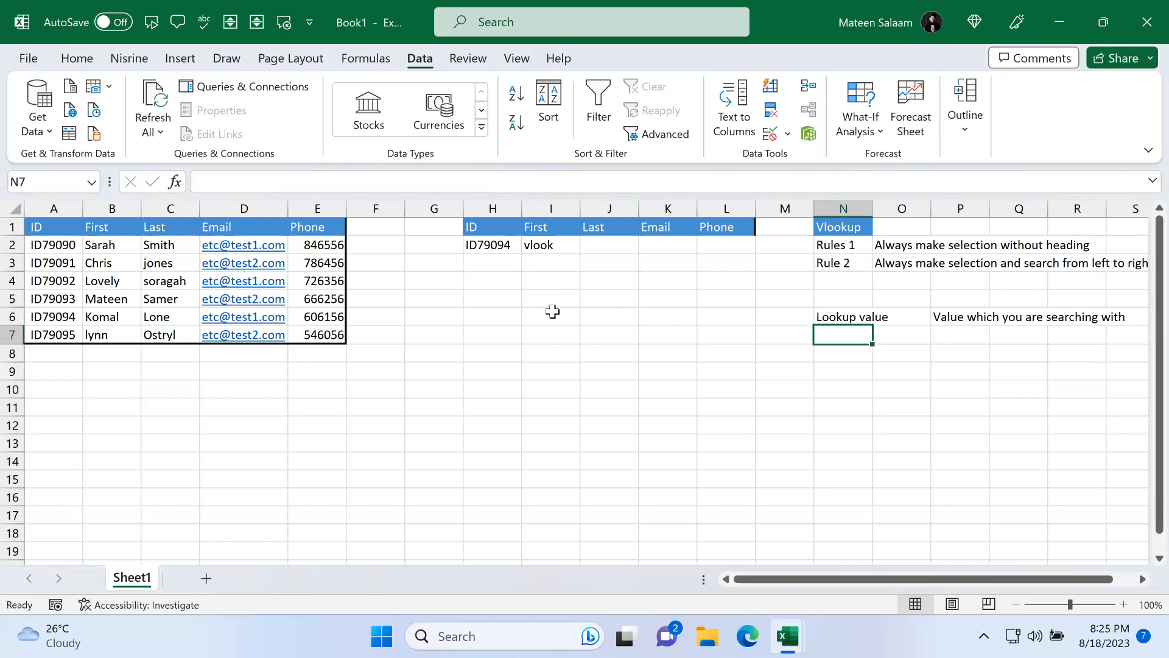
# Step: Pick ID79091 from the ID drop-down in H2
pyautogui.click(504, 247)
pyautogui.click(529, 245)
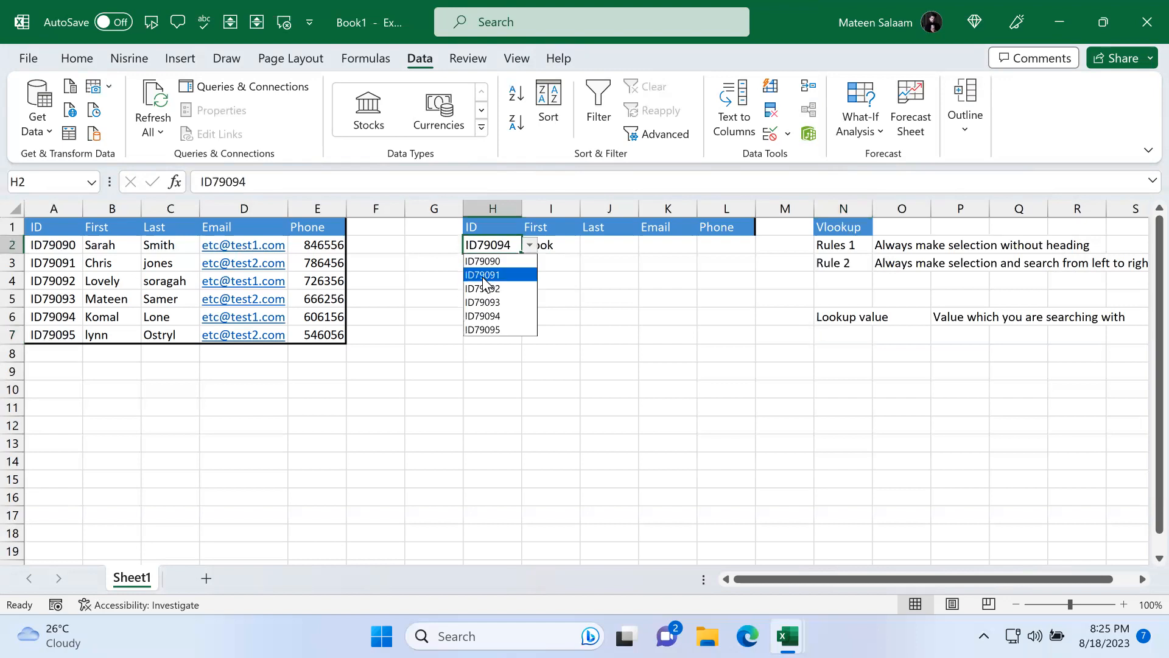
pyautogui.click(484, 275)
pyautogui.moveTo(561, 243); pyautogui.dragTo(740, 245)
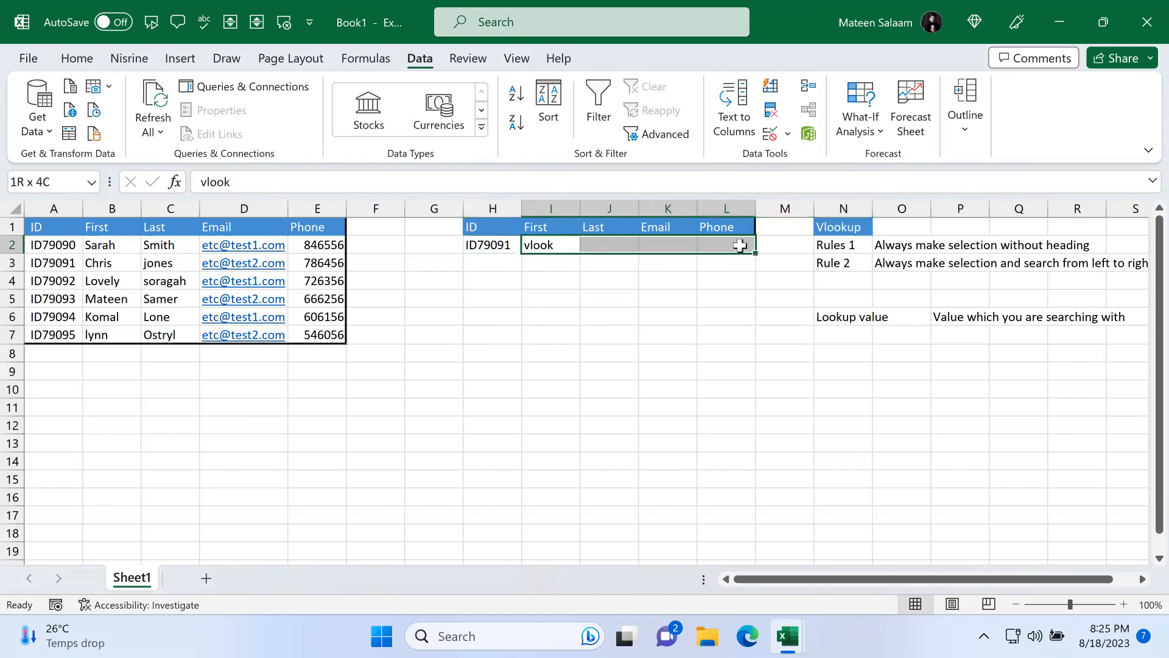
pyautogui.click(848, 315)
pyautogui.click(553, 251)
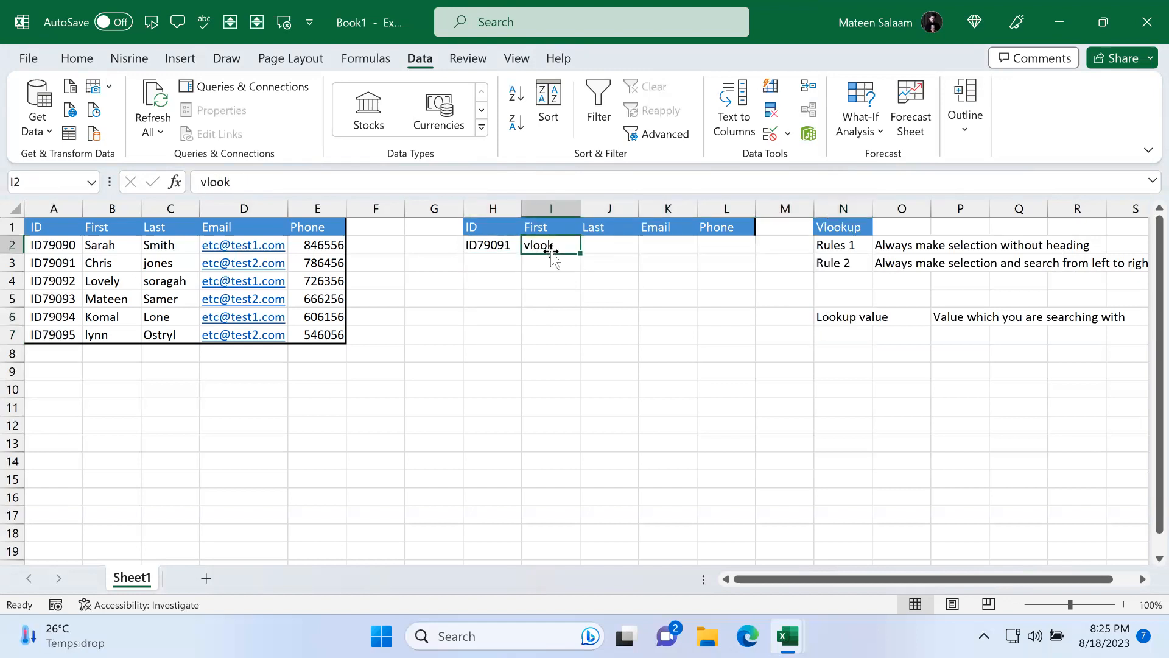
# Step: Replace the text in I2 with a VLOOKUP formula using H2 as the lookup value
pyautogui.press('BackSpace')
pyautogui.write('=l')
pyautogui.press('BackSpace')
pyautogui.write('vloo')
pyautogui.press('Tab')
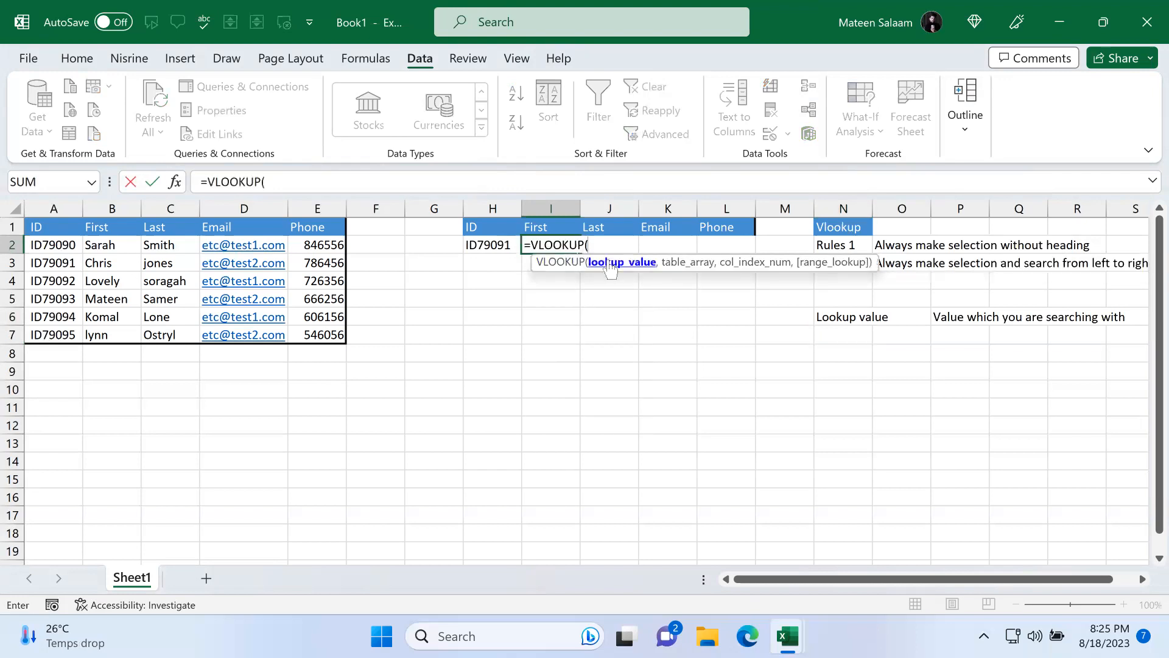
pyautogui.click(488, 244)
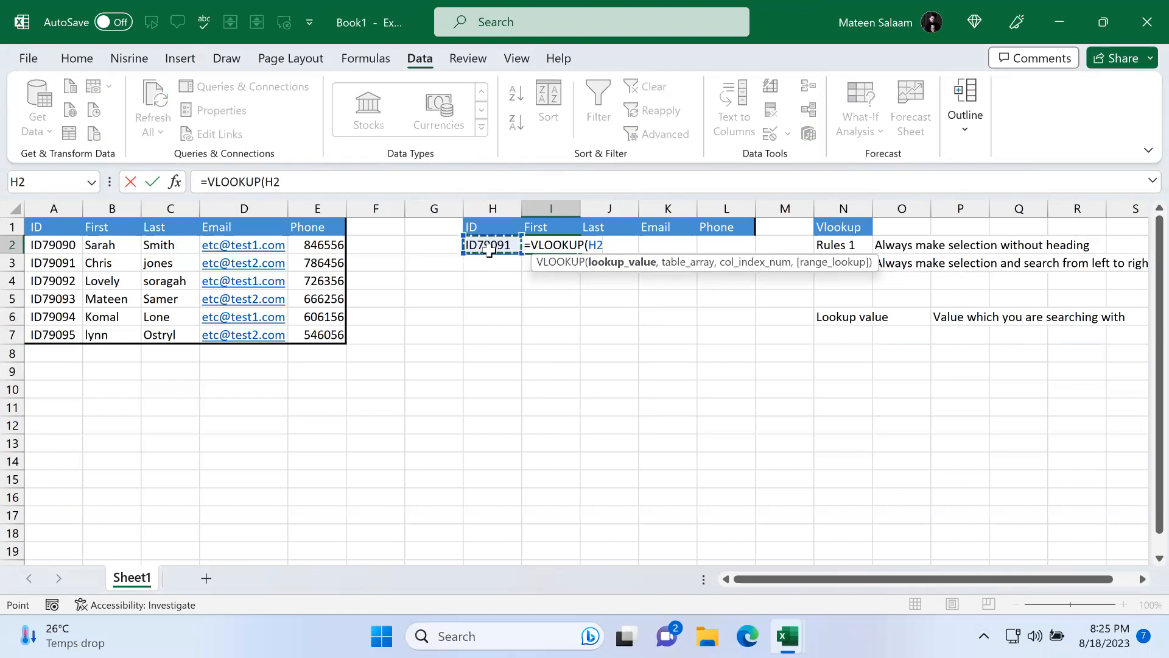
pyautogui.write(',')
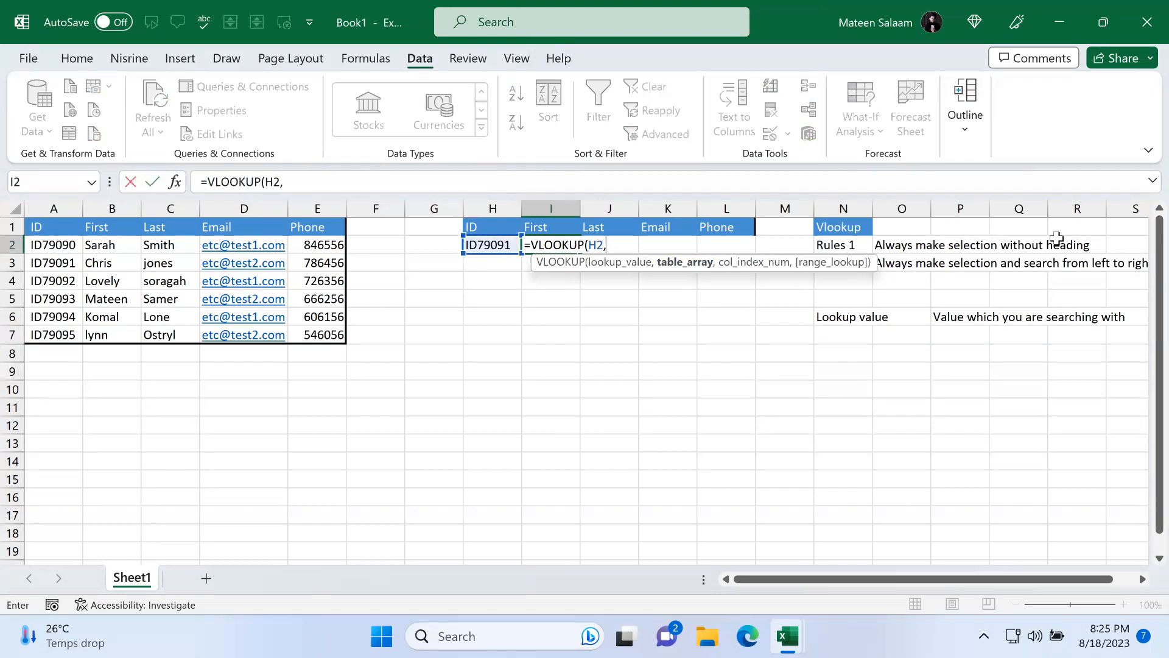
# Step: Complete the I2 formula with table A2:E7, column index 2 and FALSE for an exact match
pyautogui.moveTo(82, 249); pyautogui.dragTo(334, 336)
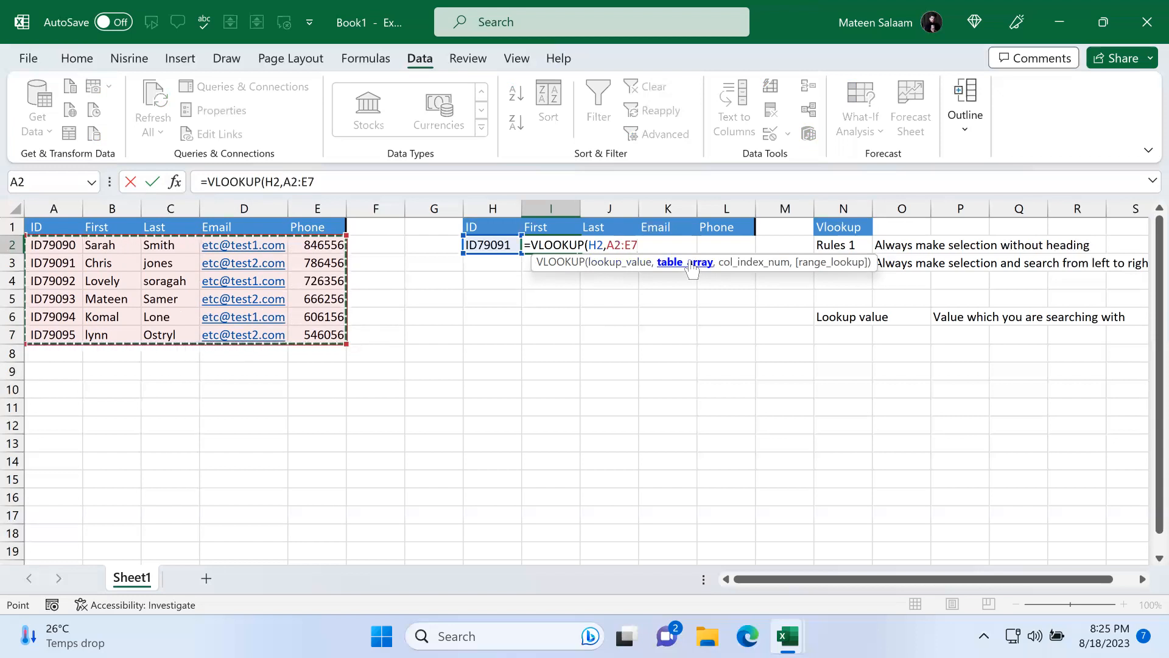
pyautogui.write(',2')
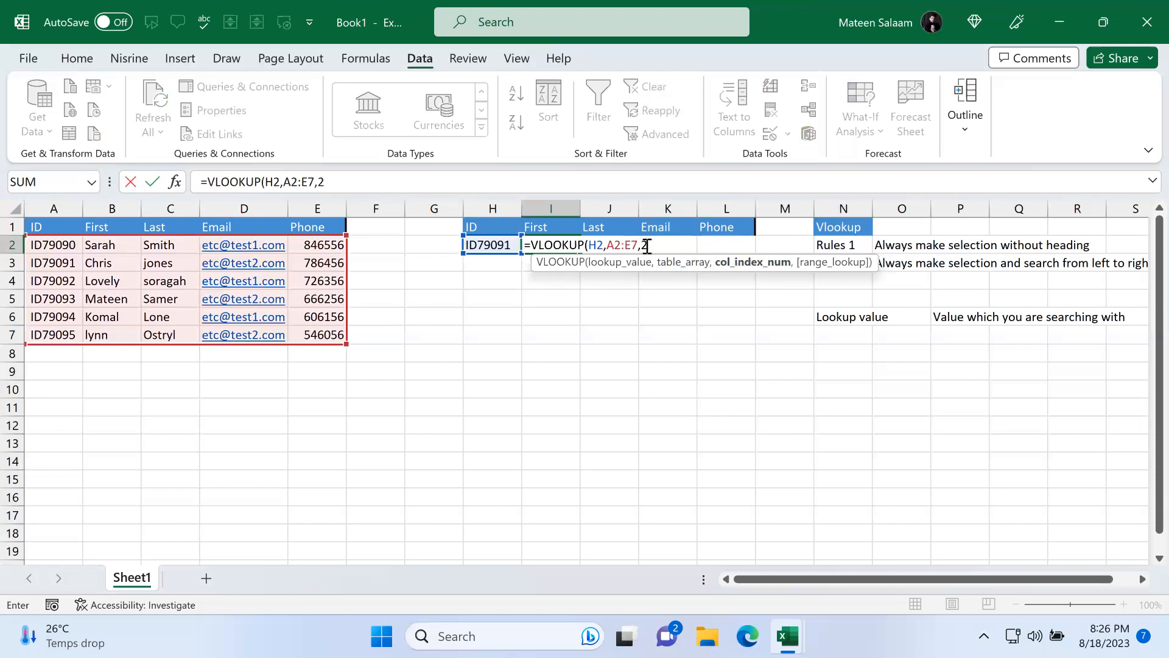
pyautogui.write(',')
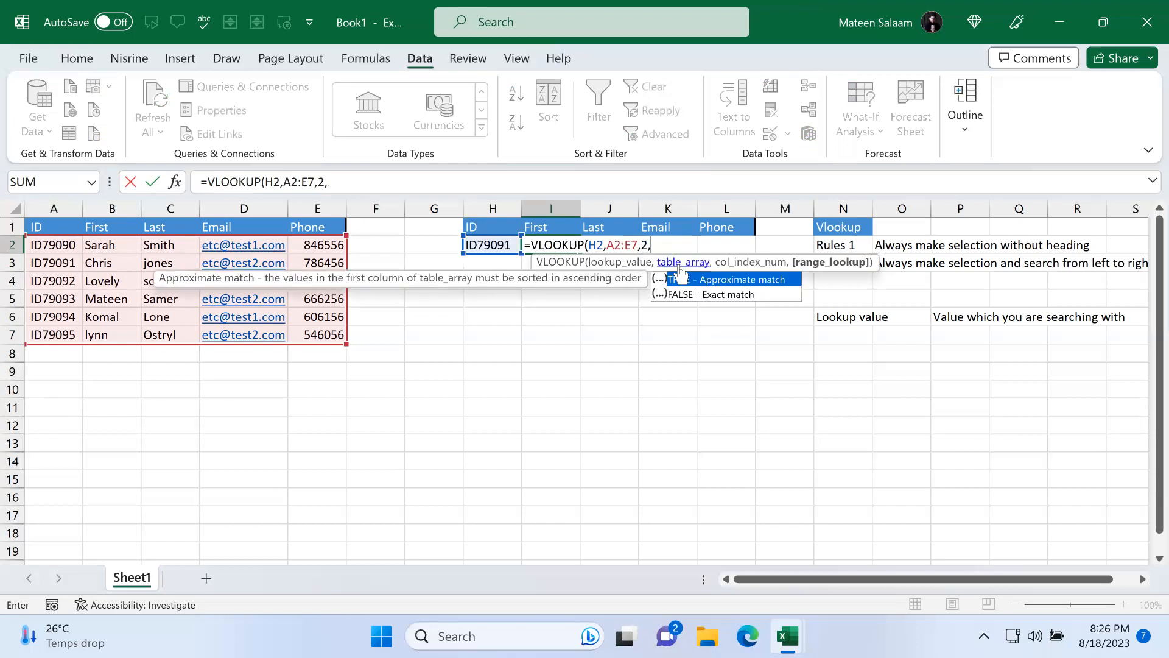
pyautogui.doubleClick(719, 296)
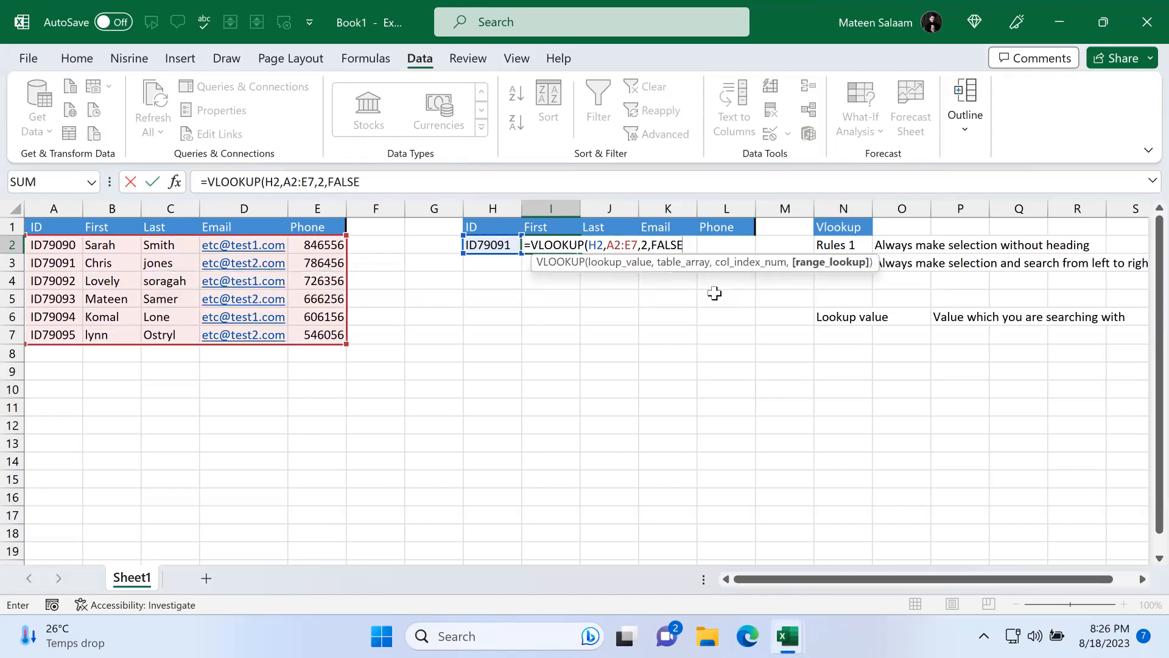
pyautogui.write(')')
pyautogui.press('Return')
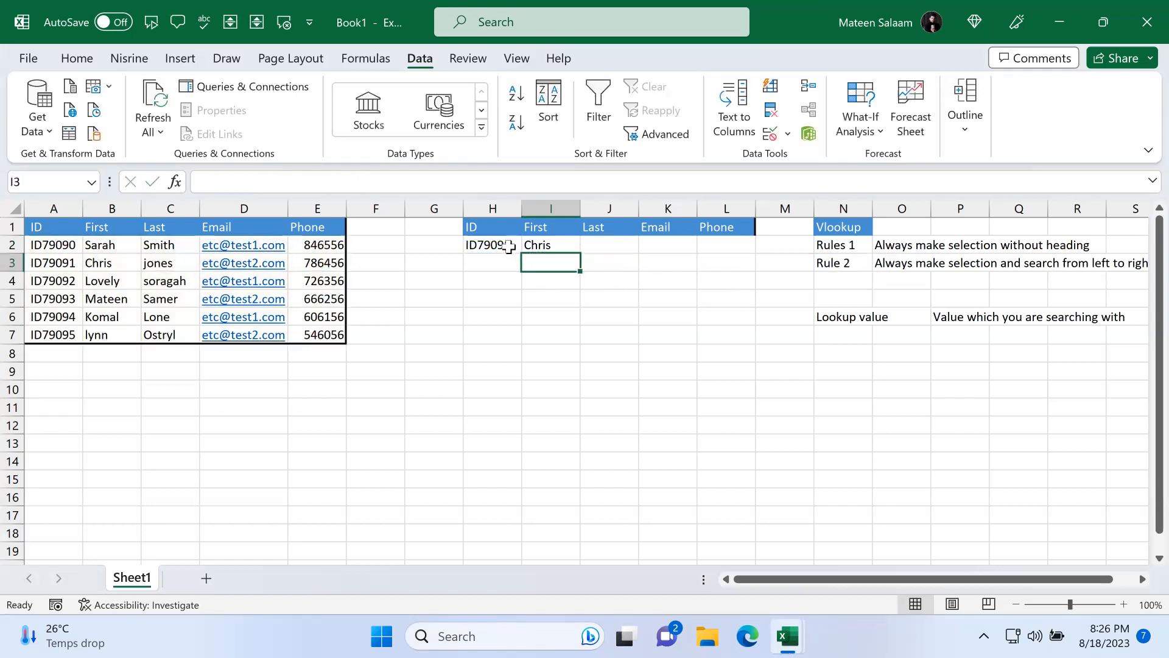
# Step: Test the First lookup by picking ID79090, ID79094, ID79095 and ID79091 from the H2 drop-down
pyautogui.click(92, 266)
pyautogui.click(505, 243)
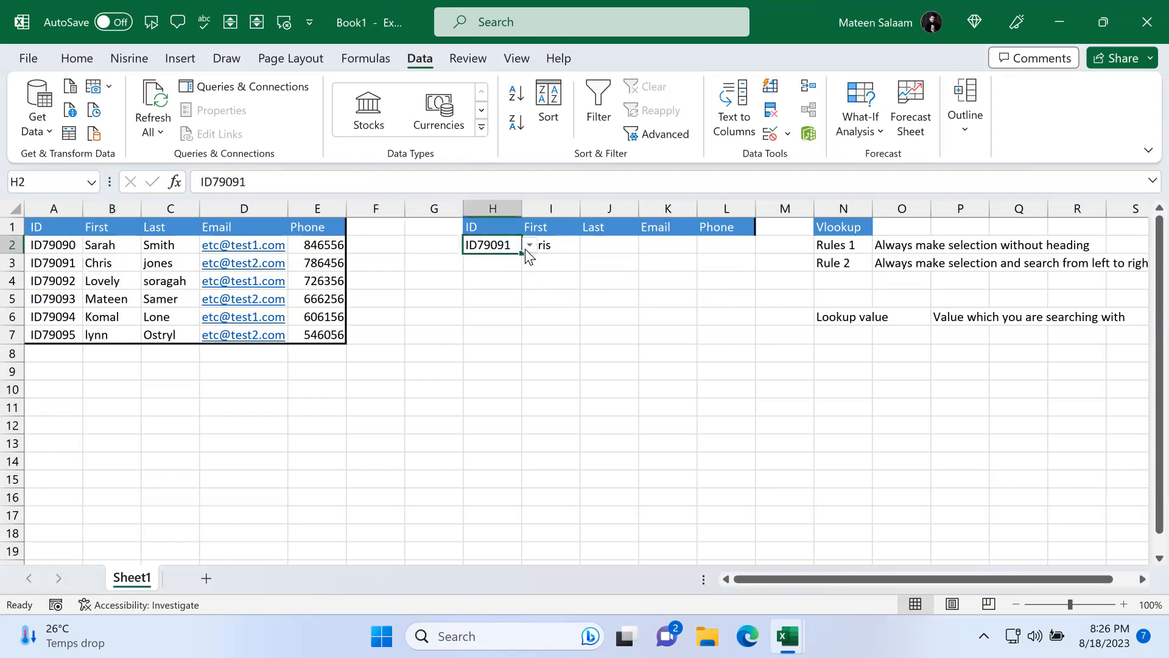
pyautogui.click(530, 245)
pyautogui.click(510, 261)
pyautogui.click(559, 275)
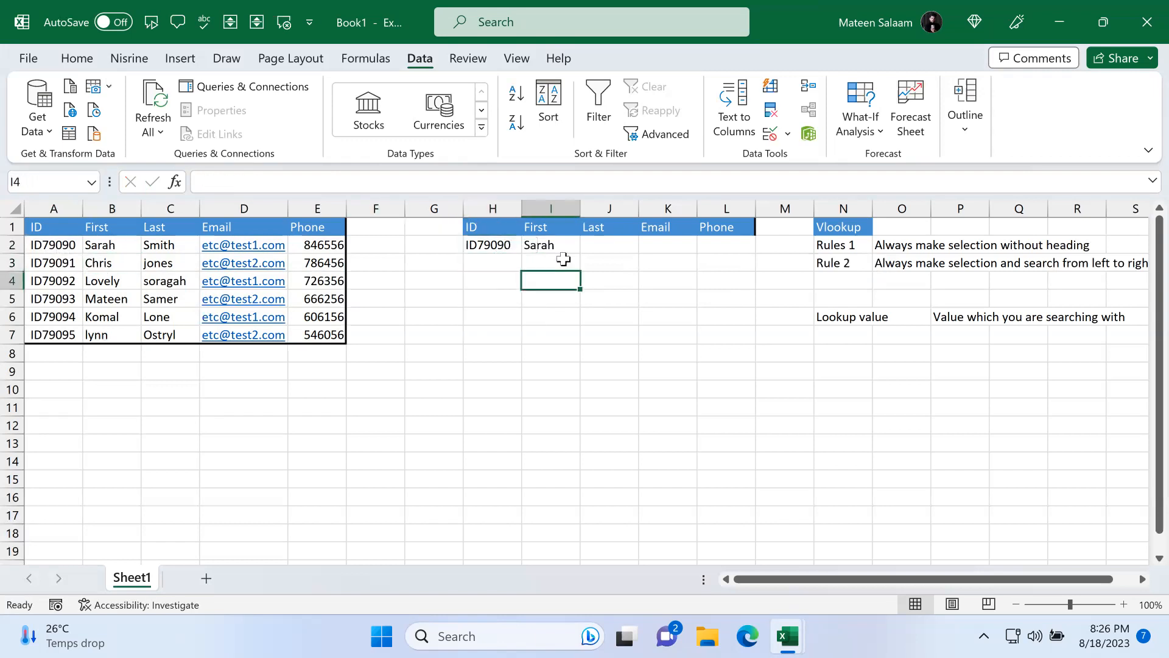
pyautogui.click(508, 245)
pyautogui.click(530, 246)
pyautogui.click(668, 299)
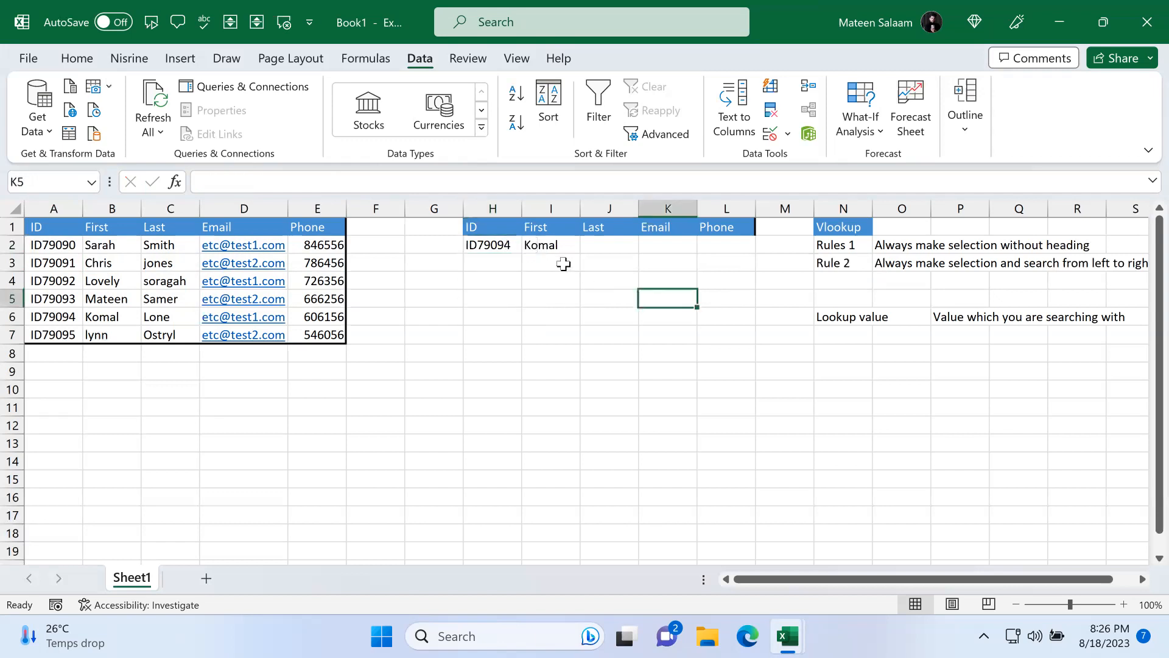
pyautogui.click(499, 245)
pyautogui.click(530, 245)
pyautogui.click(512, 330)
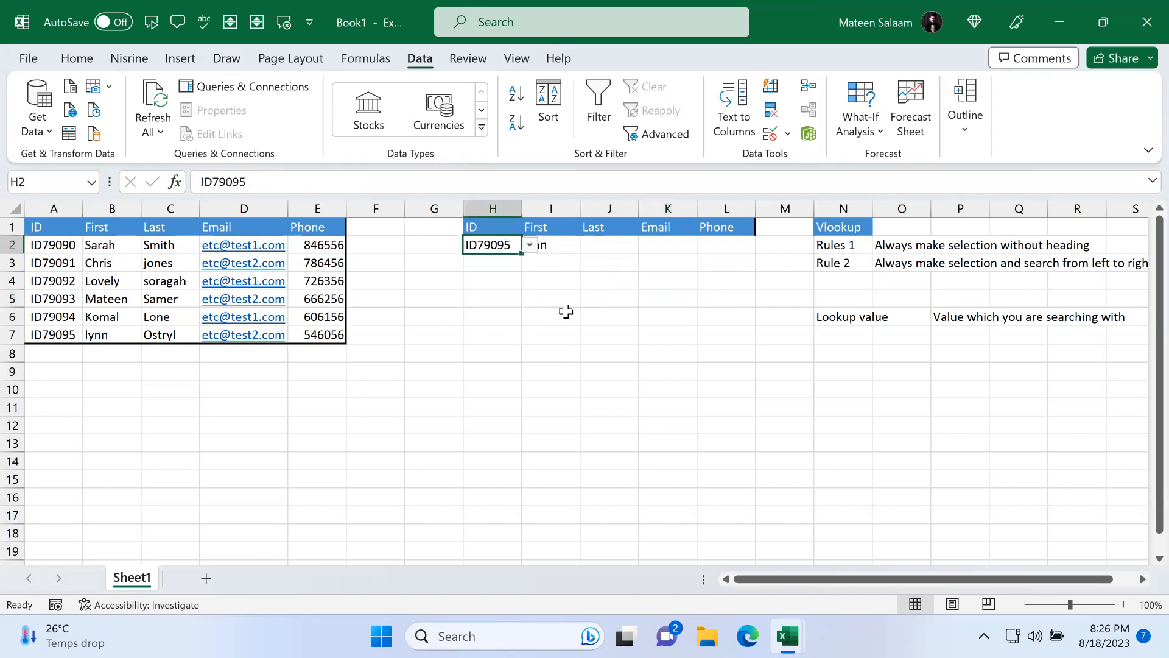
pyautogui.click(566, 313)
pyautogui.click(515, 250)
pyautogui.click(529, 245)
pyautogui.click(499, 273)
pyautogui.click(550, 244)
pyautogui.moveTo(67, 251); pyautogui.dragTo(332, 336)
pyautogui.click(550, 244)
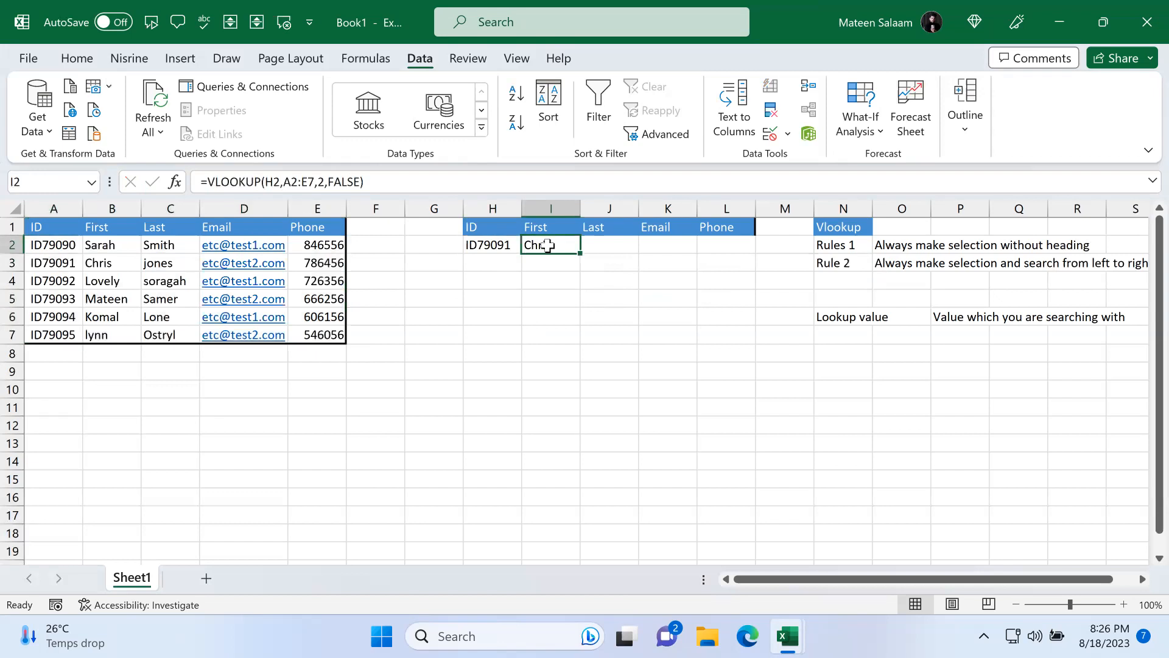
# Step: Start a VLOOKUP formula in J2 using H2 as the lookup value
pyautogui.click(596, 247)
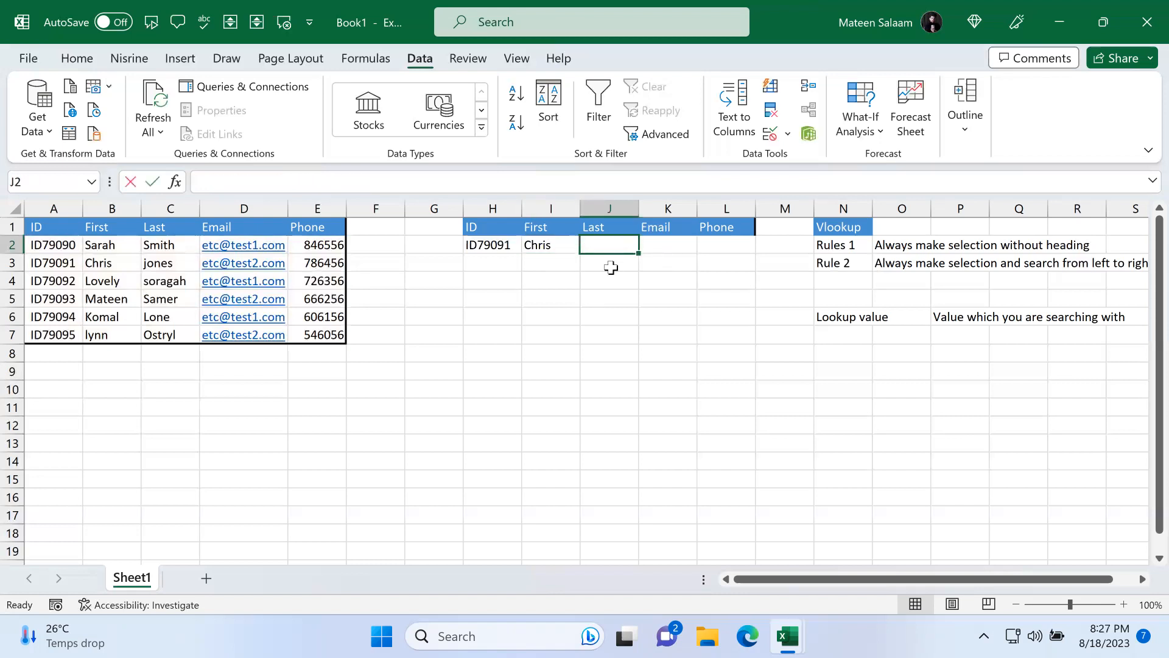
pyautogui.write('=vlookup')
pyautogui.press('Tab')
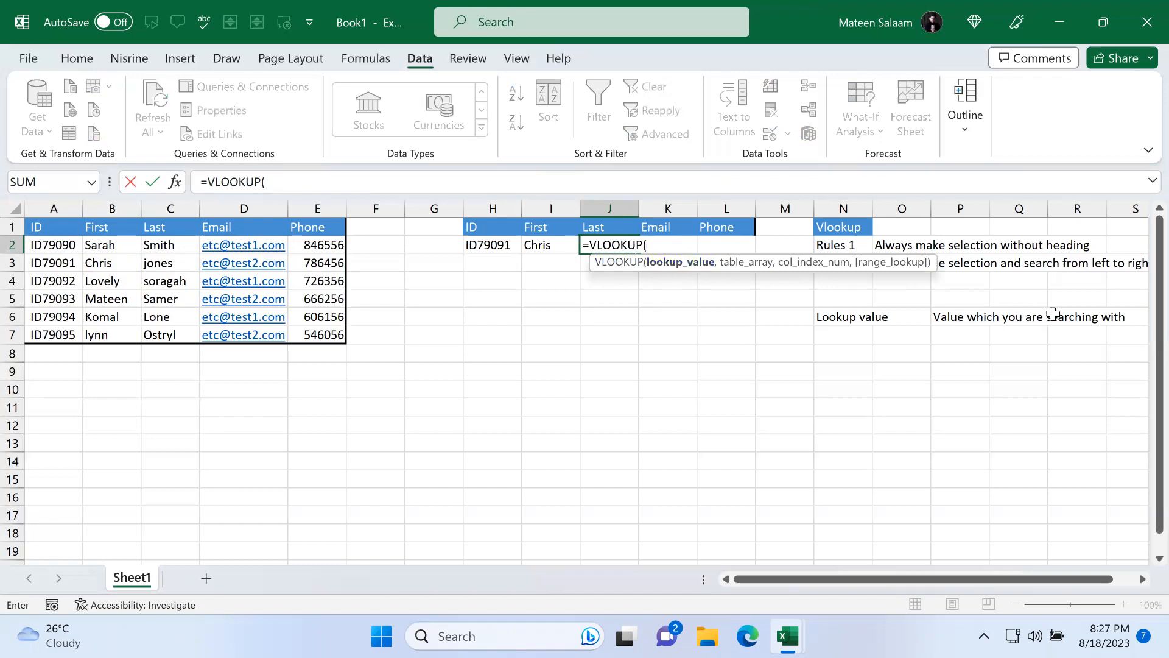
pyautogui.click(492, 244)
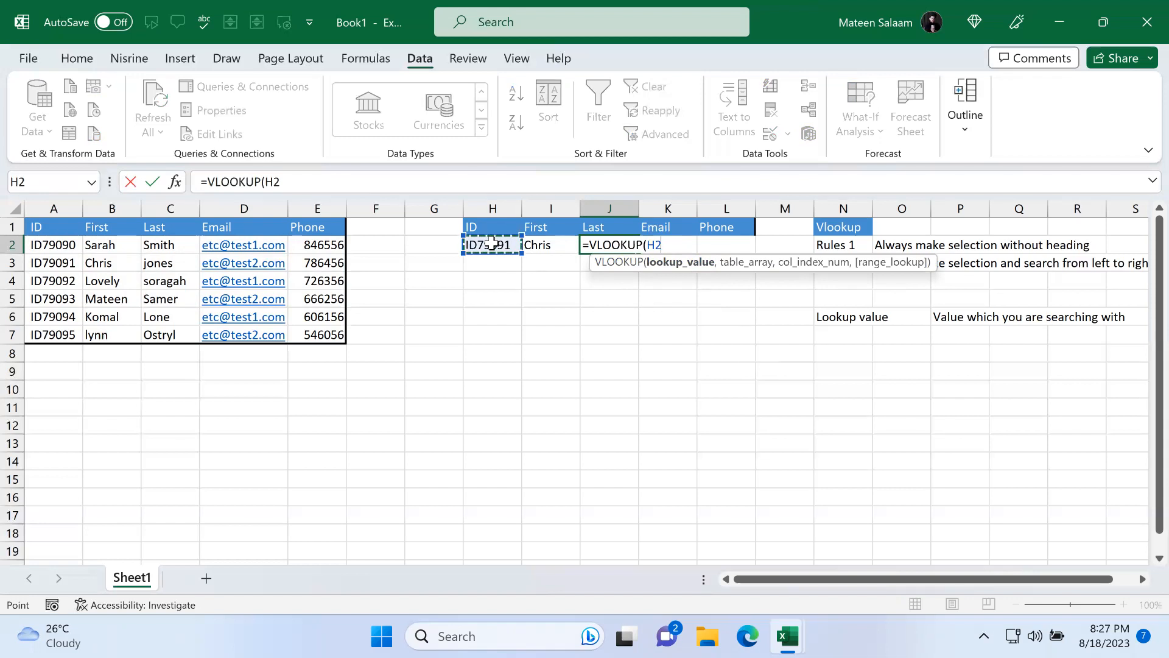
pyautogui.write(',')
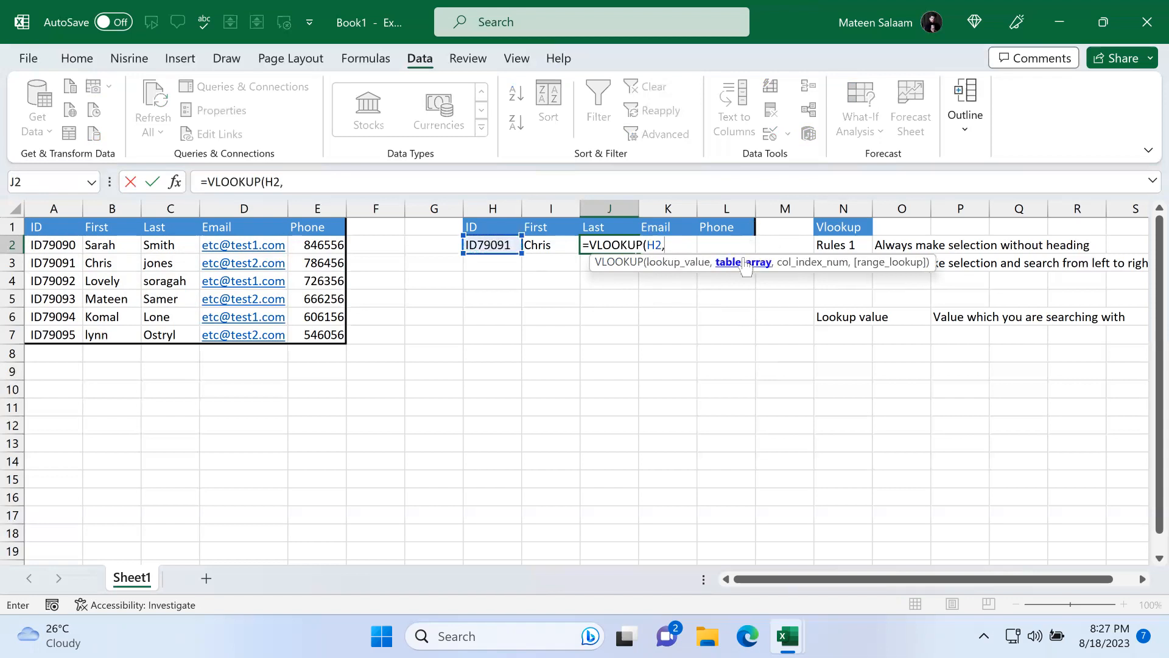
# Step: Complete the J2 formula with table A2:E7, column index 3 and FALSE for an exact match
pyautogui.moveTo(43, 235); pyautogui.dragTo(315, 336)
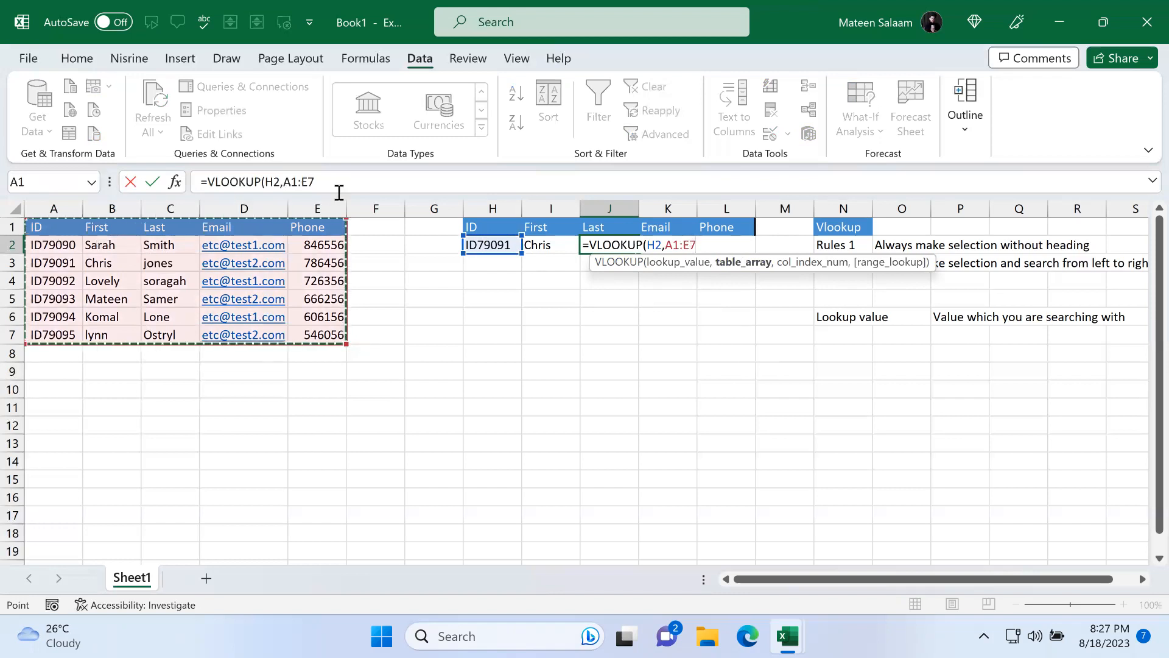
pyautogui.moveTo(67, 245); pyautogui.dragTo(338, 335)
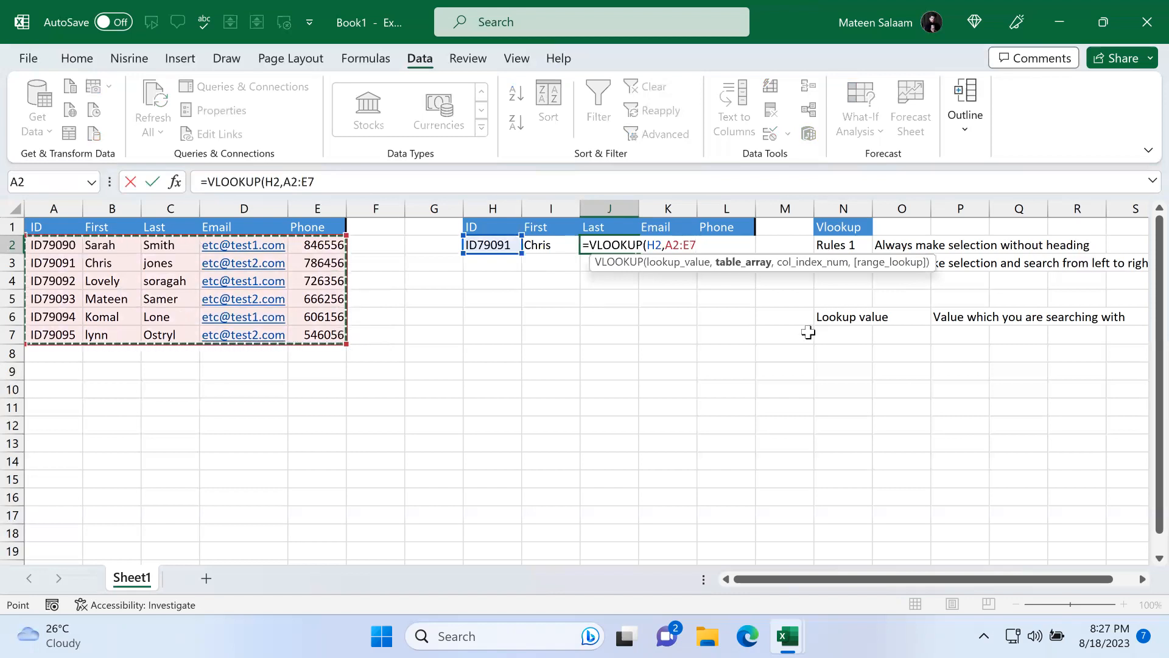
pyautogui.write(',3')
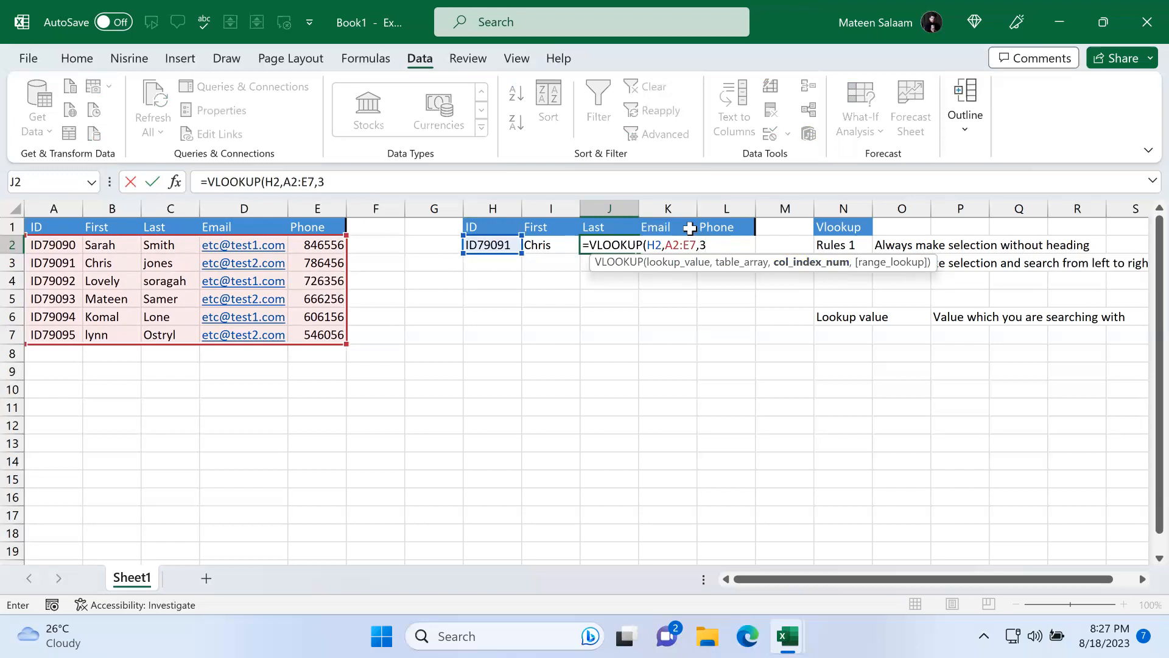
pyautogui.write(',')
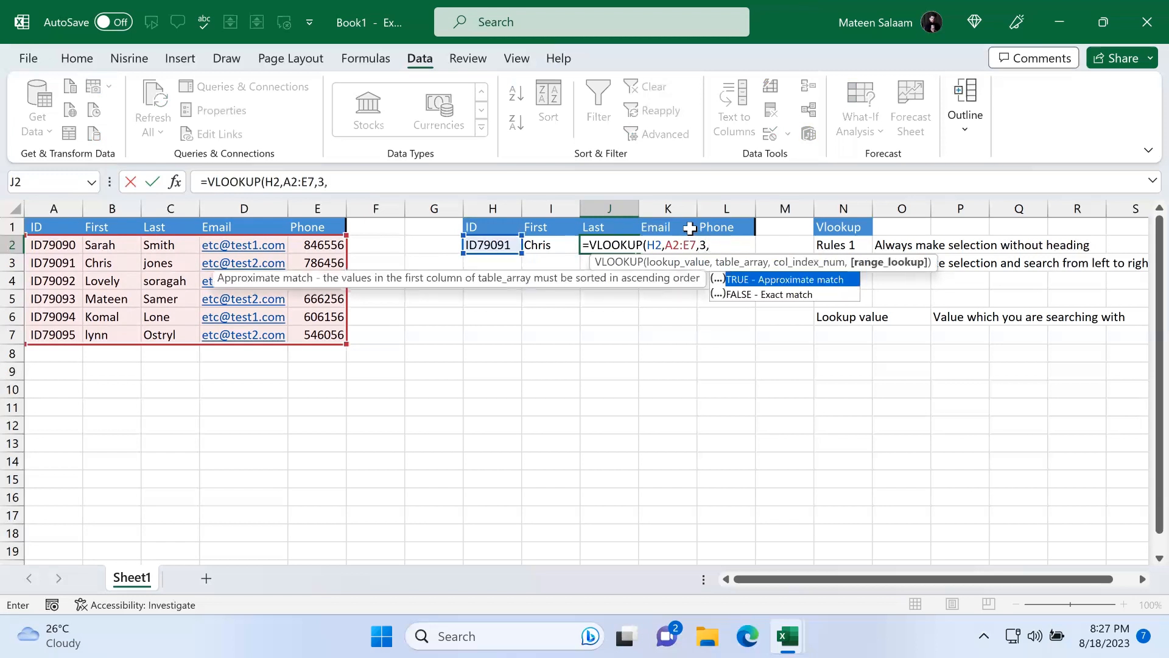
pyautogui.doubleClick(754, 295)
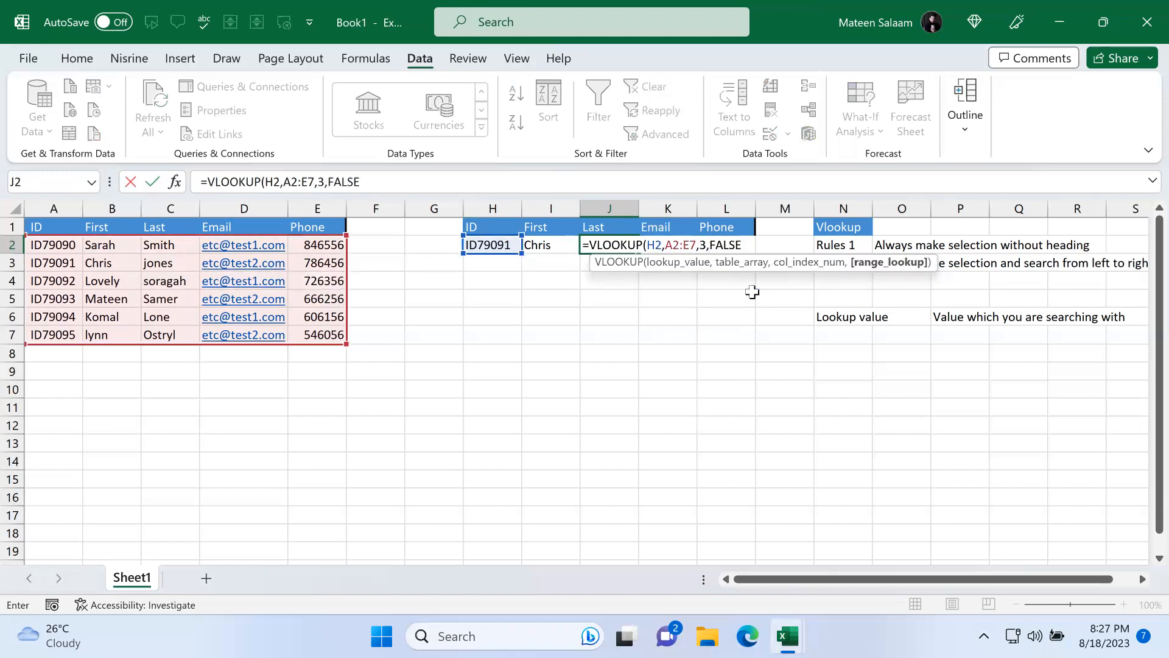
pyautogui.write(')')
pyautogui.press('Return')
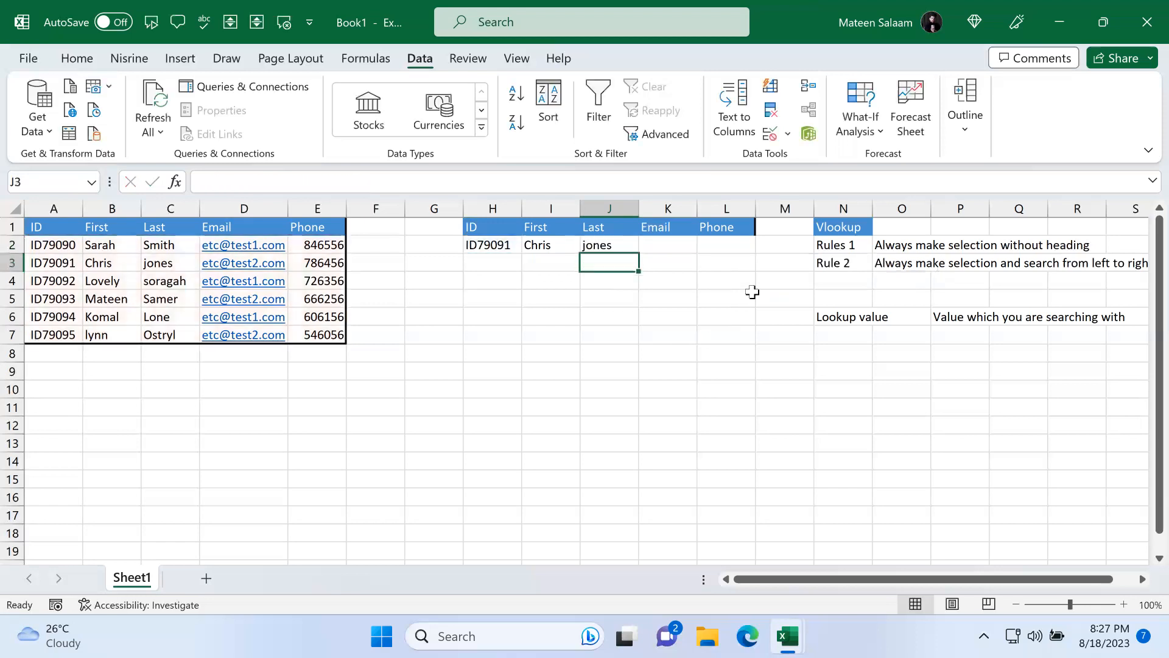
# Step: Test the First and Last lookups by picking ID79090 and then ID79092 from the H2 drop-down
pyautogui.click(502, 262)
pyautogui.click(511, 245)
pyautogui.click(530, 245)
pyautogui.click(497, 258)
pyautogui.click(603, 334)
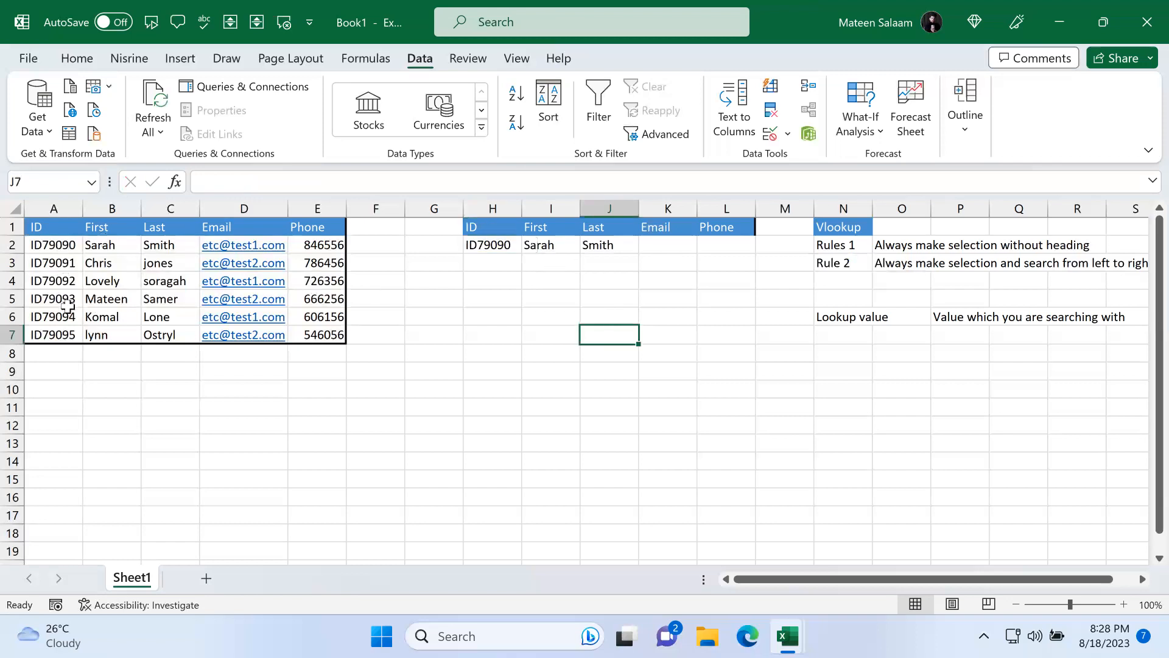
pyautogui.click(504, 244)
pyautogui.click(530, 245)
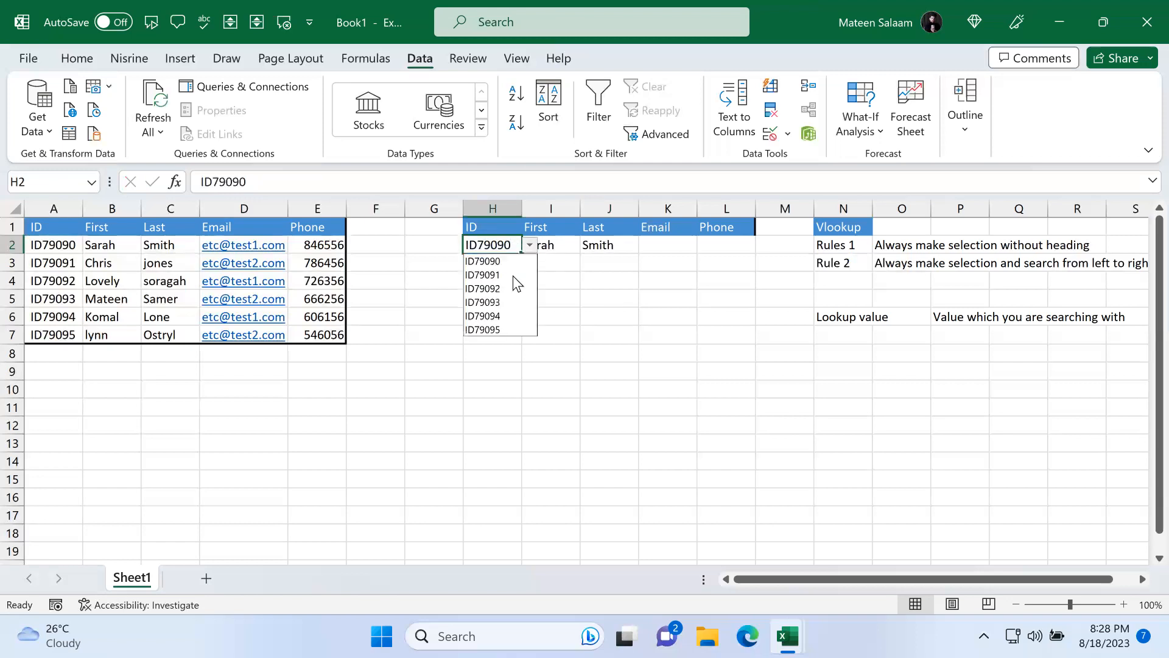
pyautogui.click(511, 289)
pyautogui.click(558, 281)
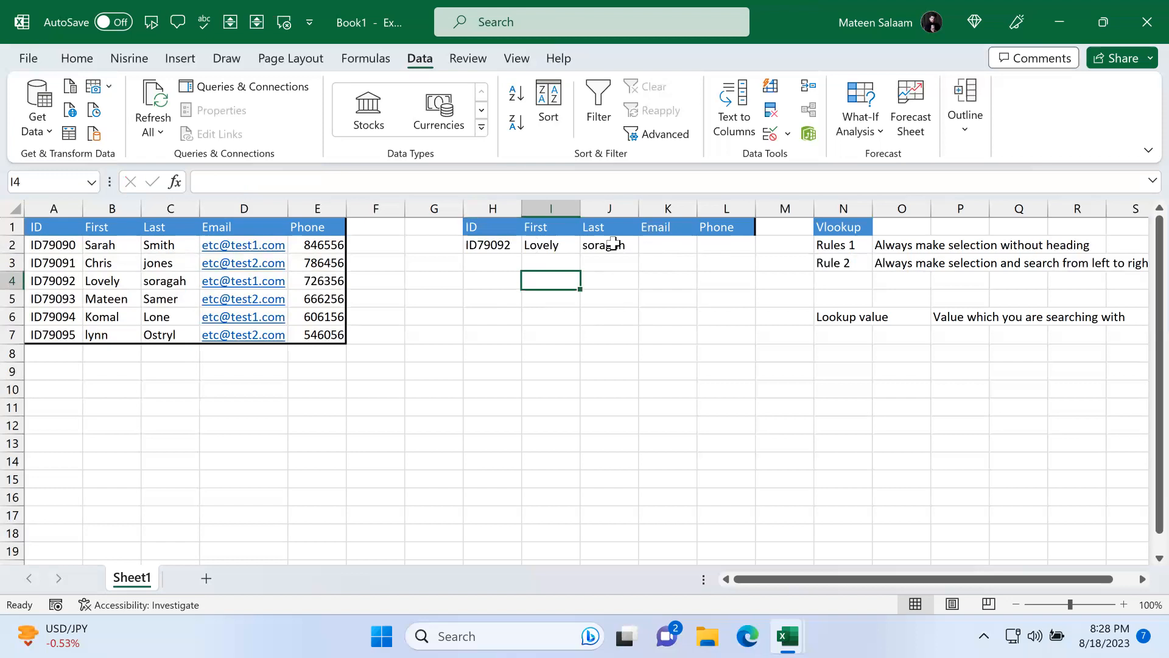
# Step: Start a VLOOKUP formula in K2 using H2 as the lookup value
pyautogui.click(678, 246)
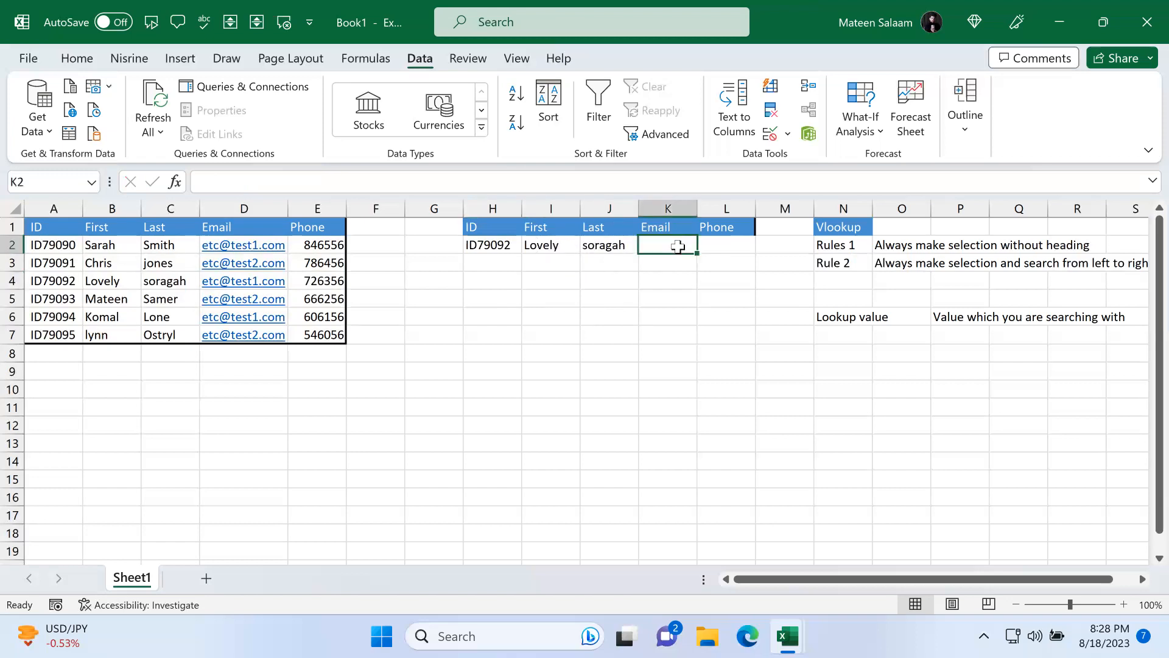
pyautogui.write('=vlo')
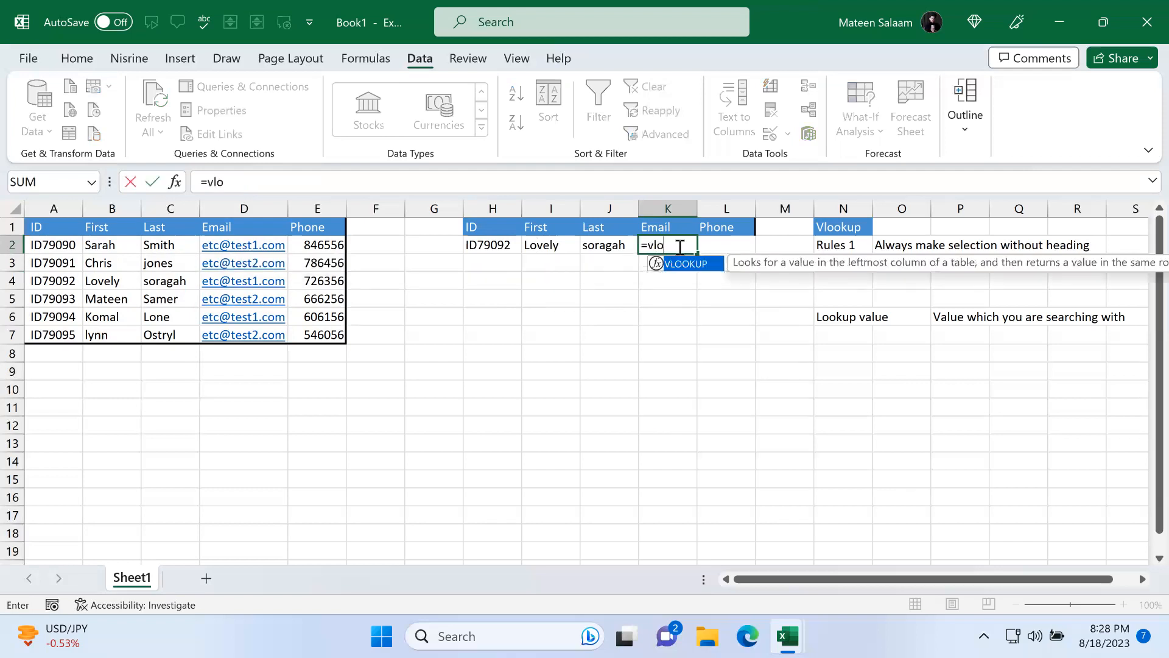
pyautogui.press('Tab')
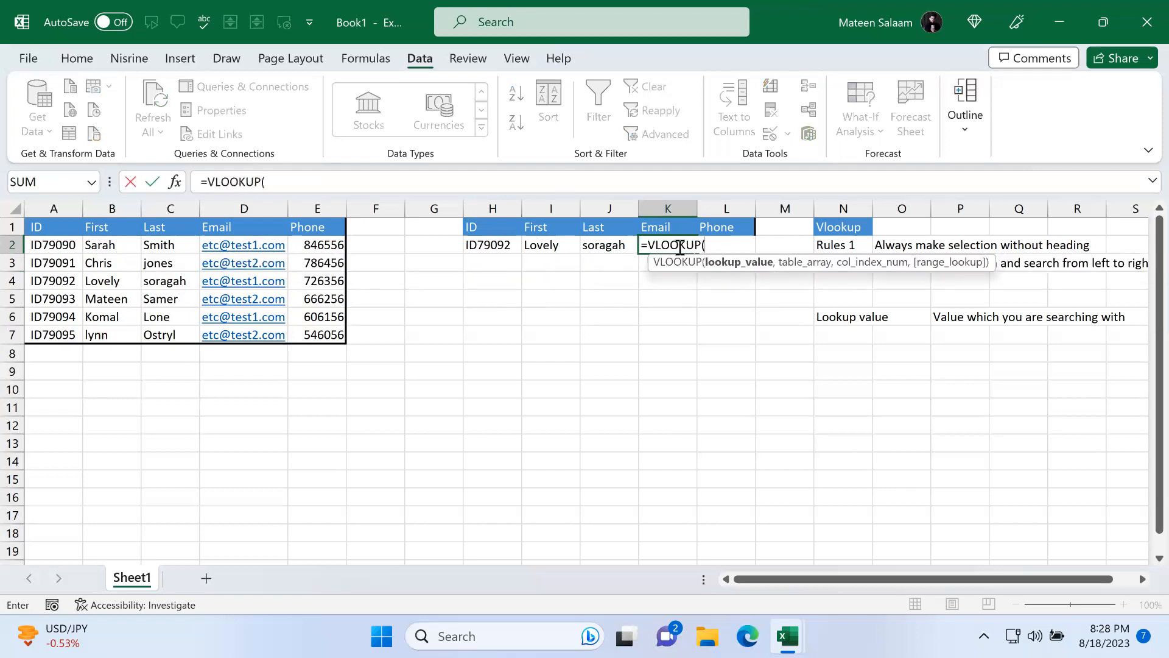
pyautogui.click(493, 244)
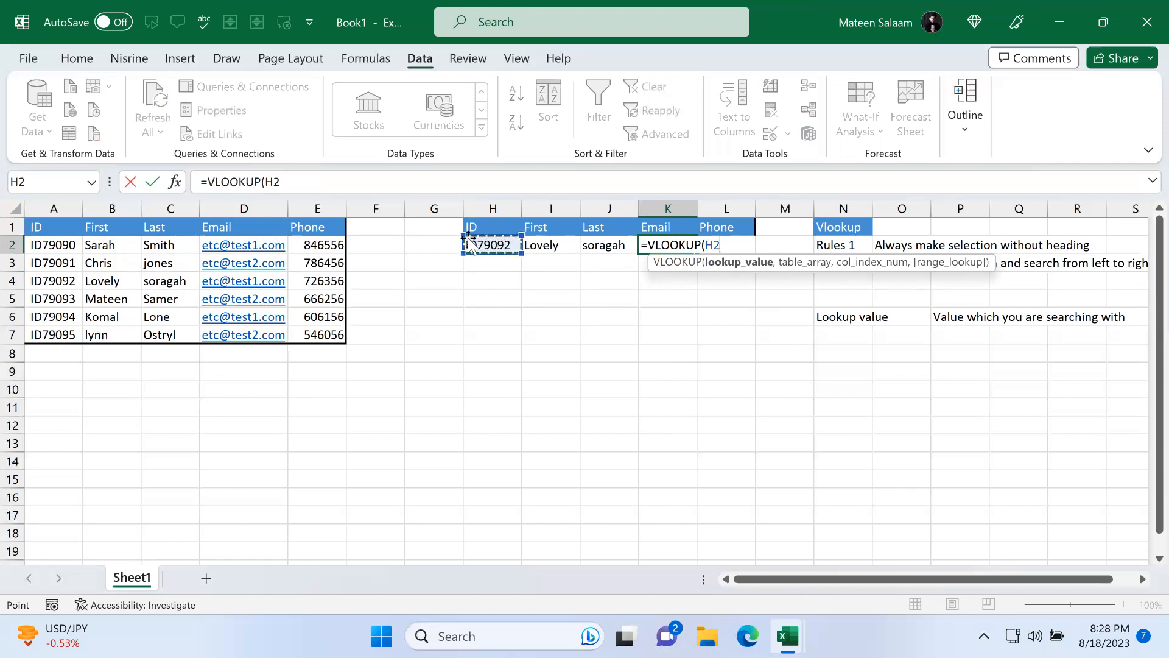
pyautogui.write(',')
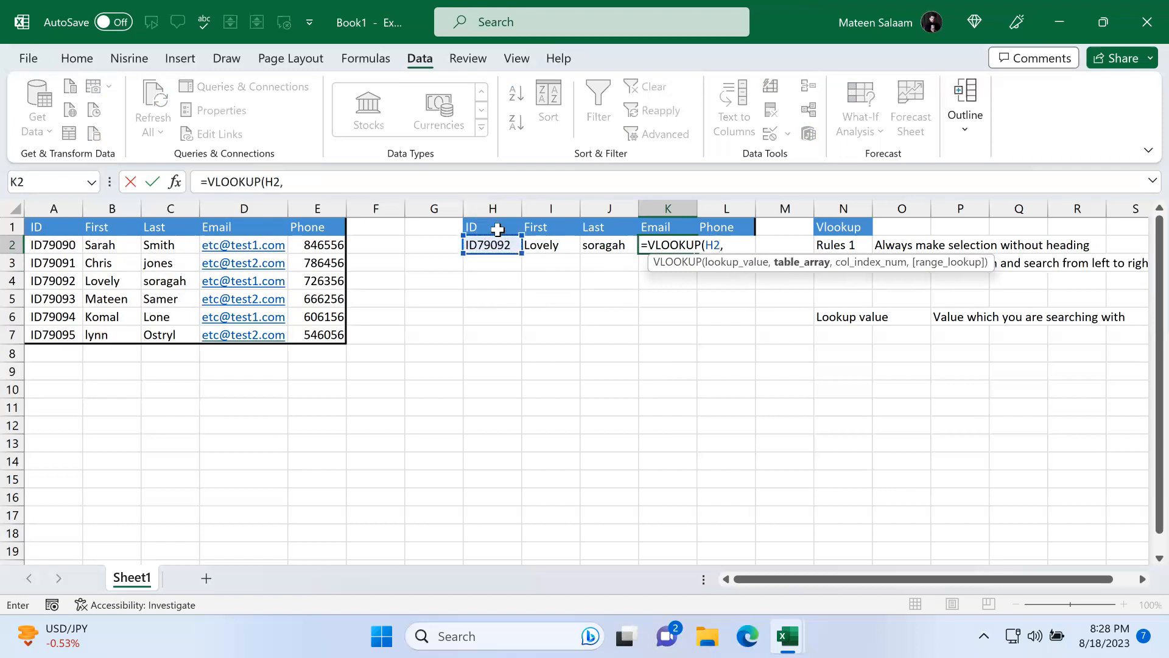
# Step: Complete the K2 formula with table A2:E7, column index 4 and FALSE for an exact match
pyautogui.moveTo(61, 227); pyautogui.dragTo(335, 332)
pyautogui.moveTo(61, 244); pyautogui.dragTo(327, 331)
pyautogui.write(',4,')
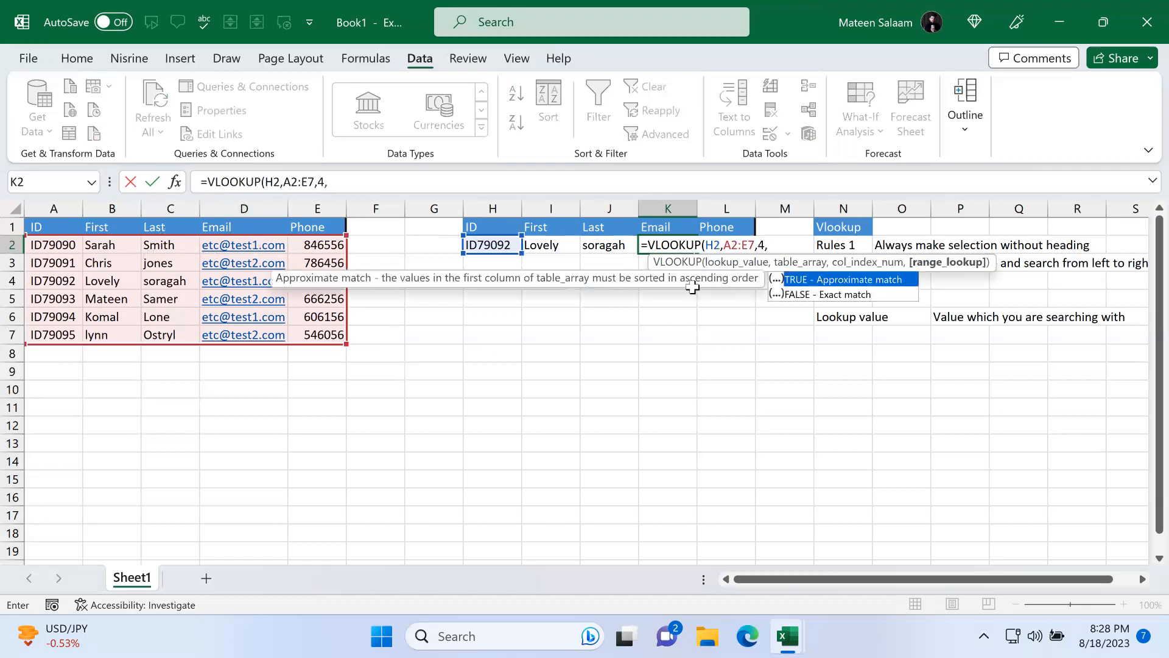
pyautogui.doubleClick(850, 295)
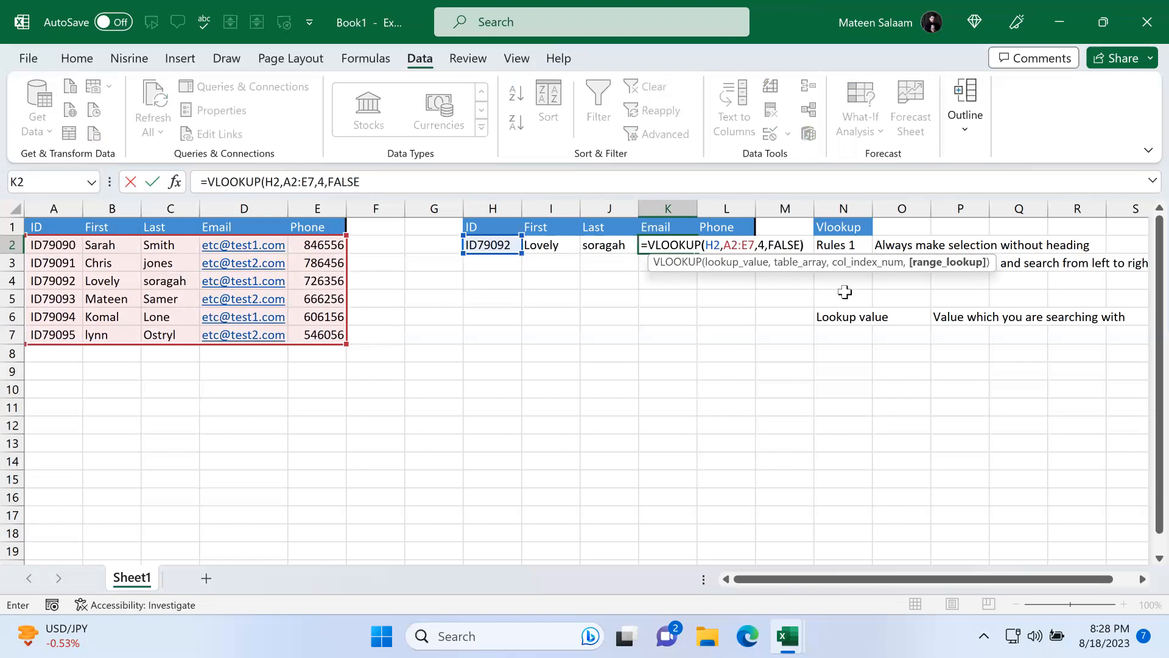
pyautogui.write(')')
pyautogui.press('Return')
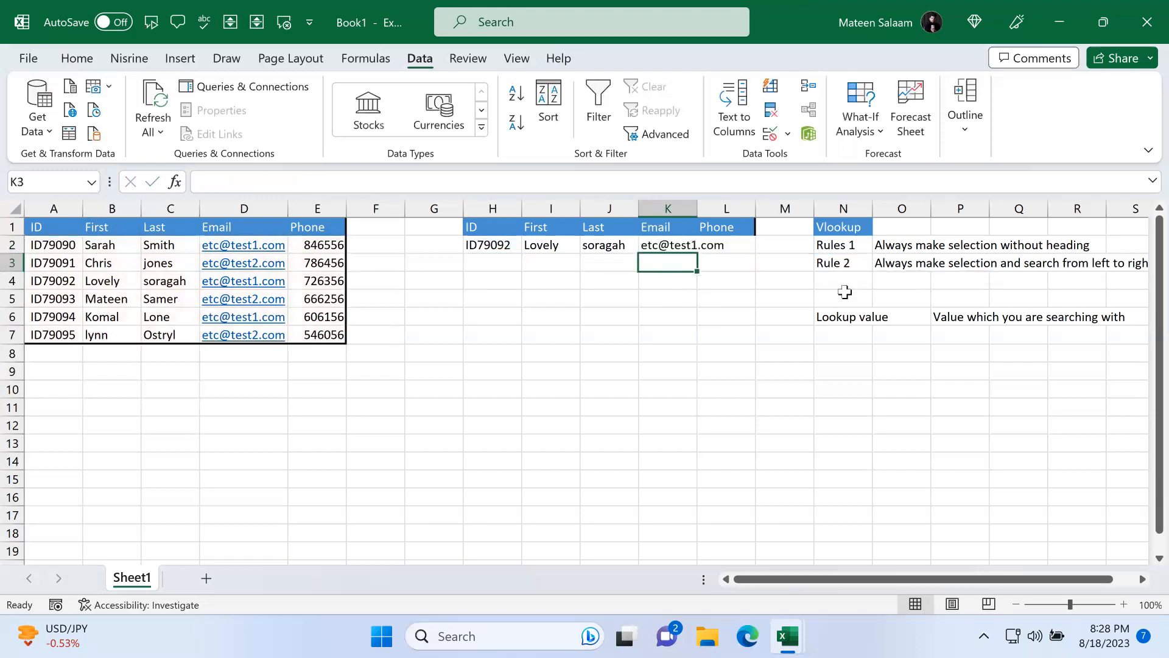
# Step: Autofit column K's width and start a VLOOKUP formula in L2 with H2 as the lookup value
pyautogui.doubleClick(698, 208)
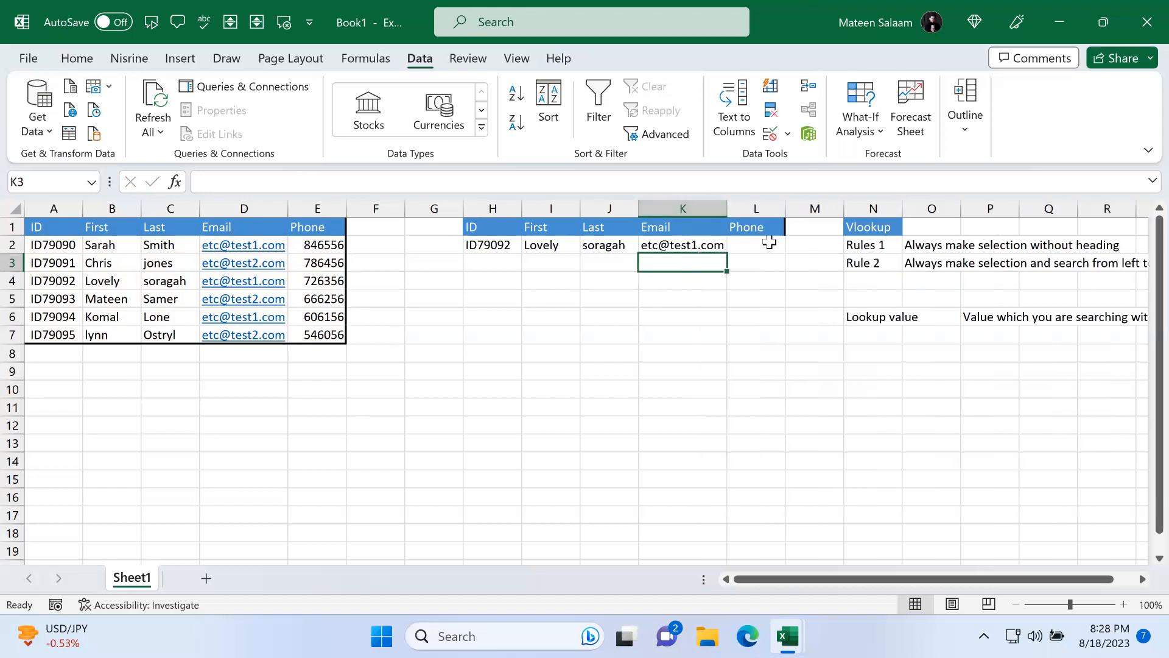
pyautogui.click(771, 245)
pyautogui.write('-')
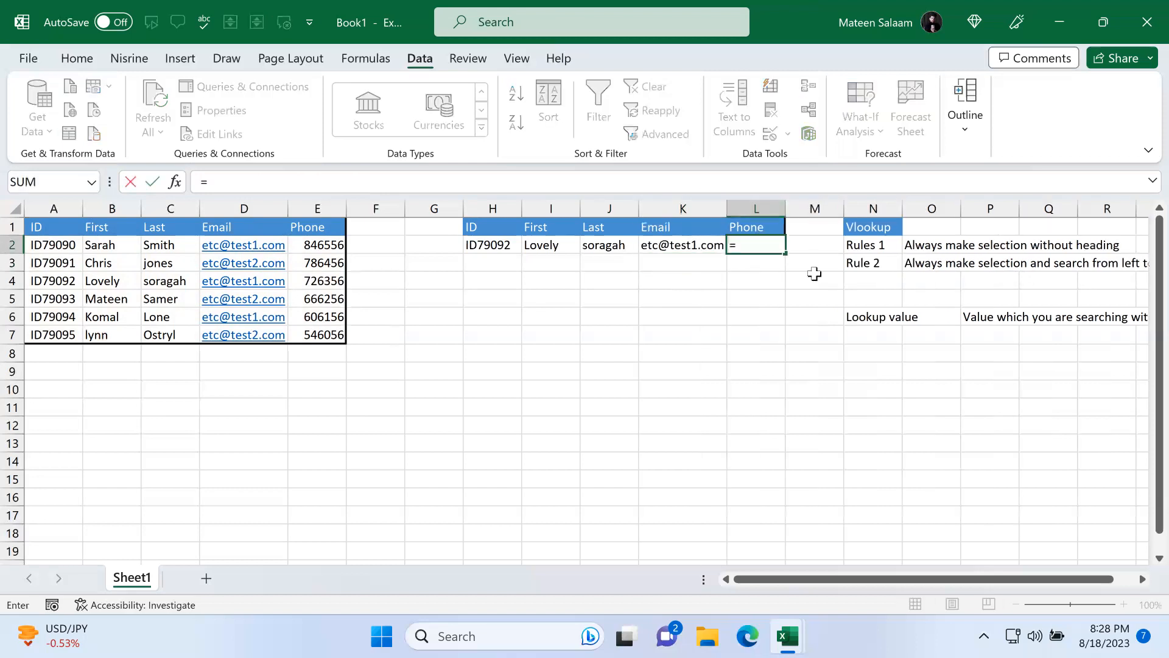
pyautogui.write('vl')
pyautogui.press('Tab')
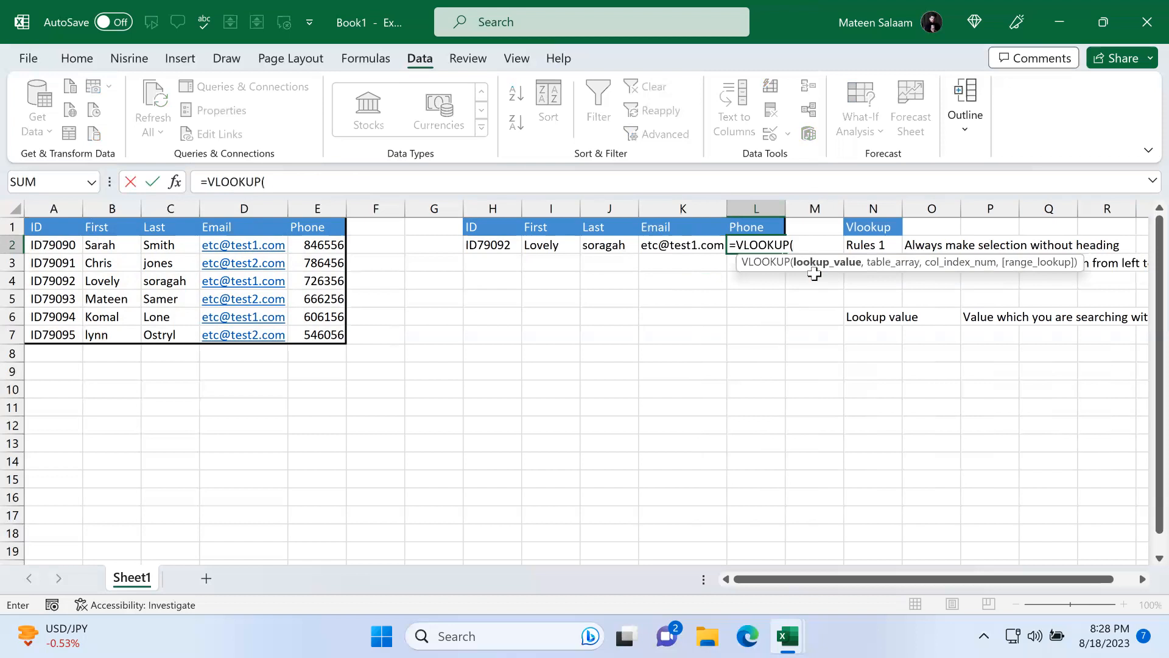
pyautogui.click(493, 247)
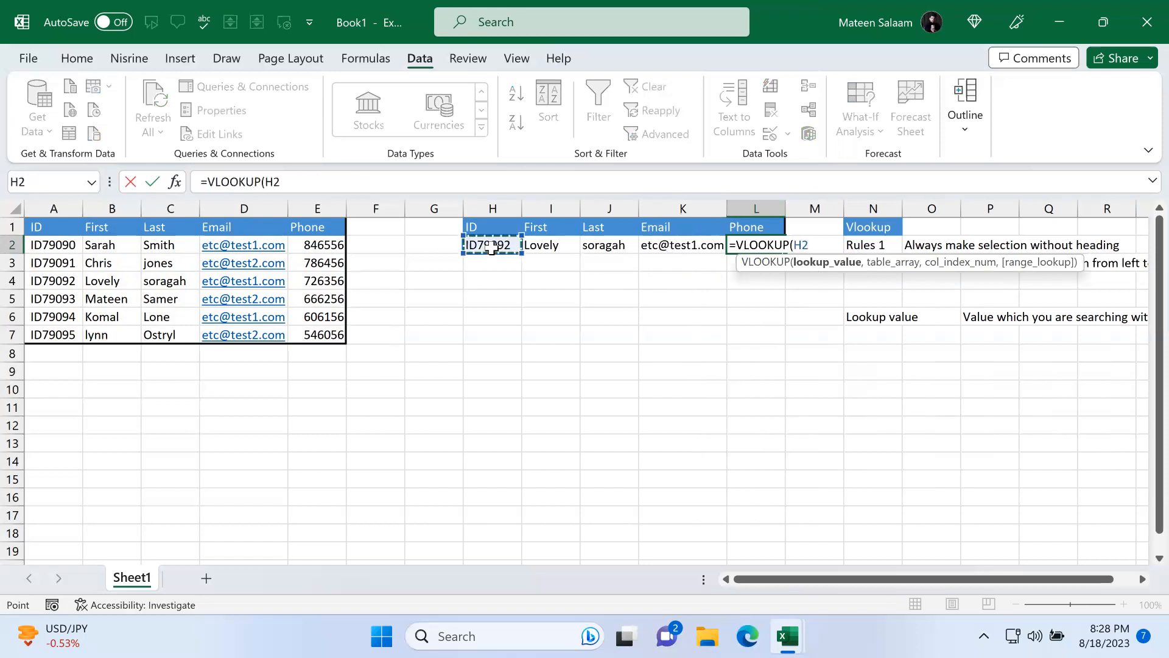
pyautogui.write(',')
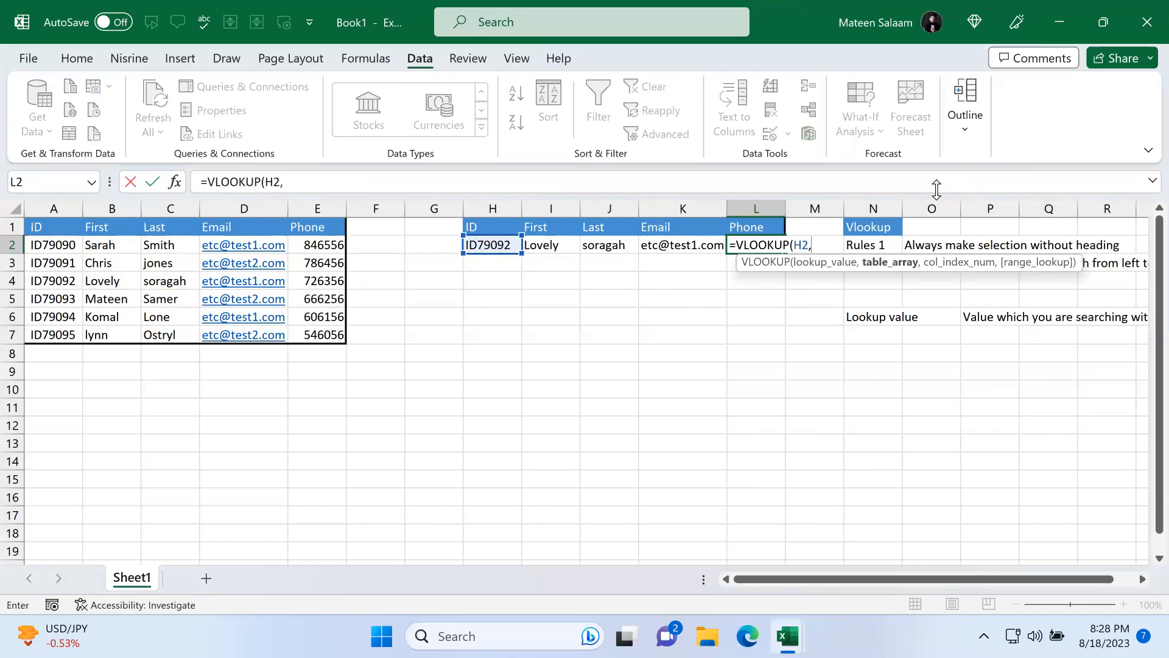
# Step: Complete the L2 formula with table A2:E7, column index 5 and FALSE for an exact match
pyautogui.moveTo(61, 246); pyautogui.dragTo(319, 335)
pyautogui.write(',')
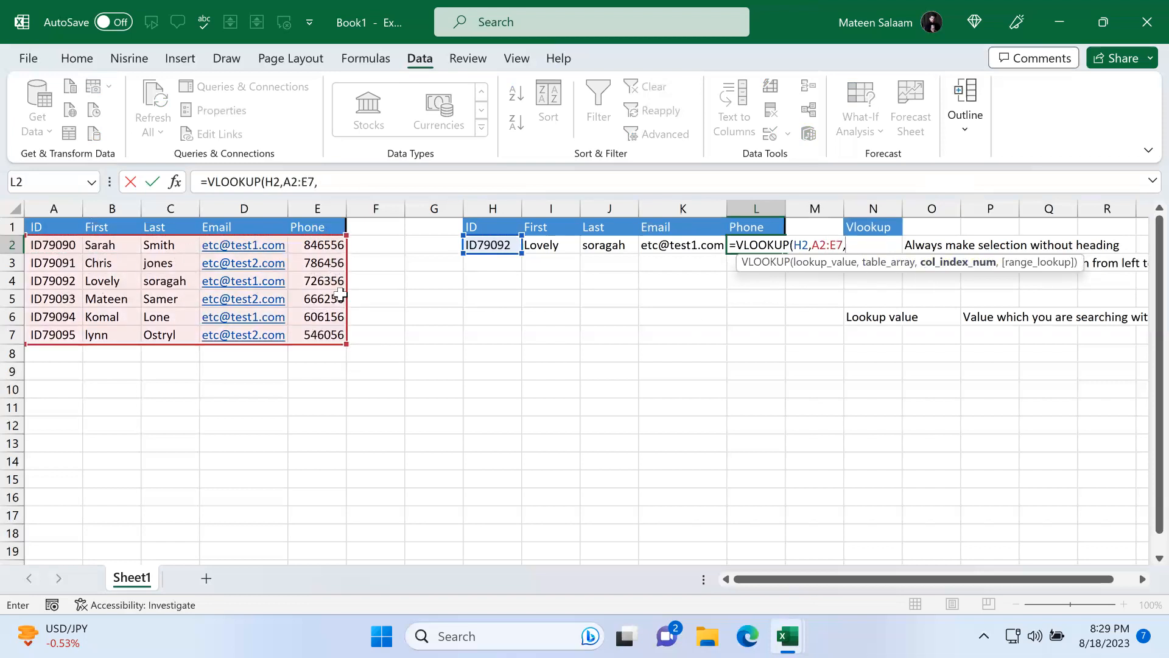
pyautogui.write('5,')
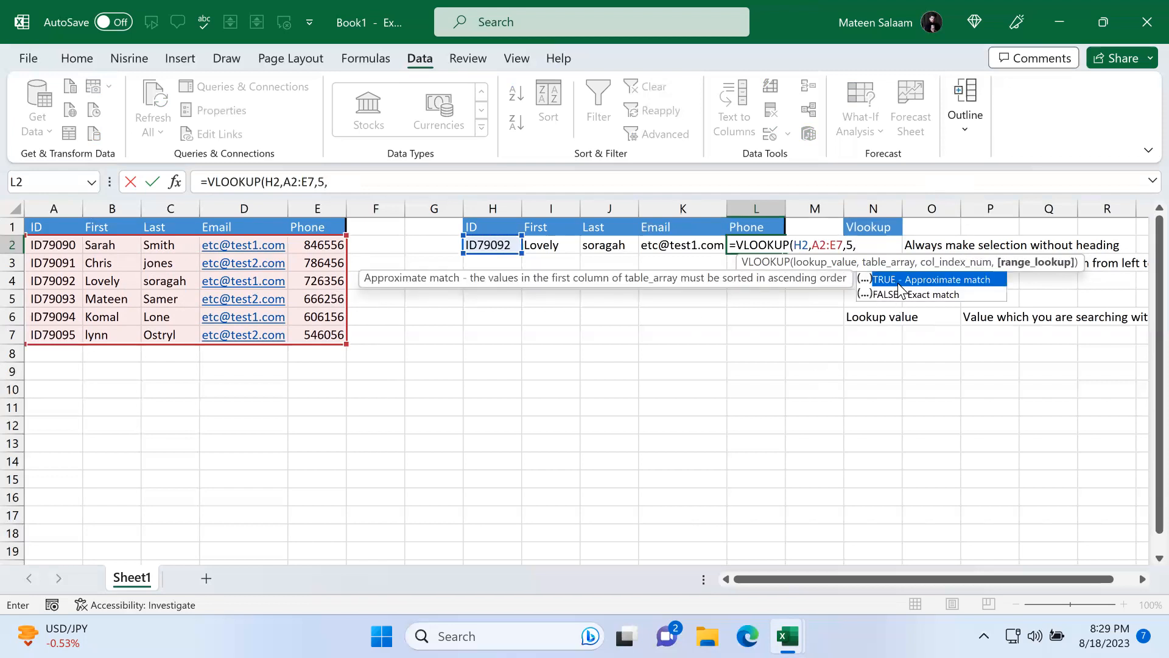
pyautogui.doubleClick(919, 294)
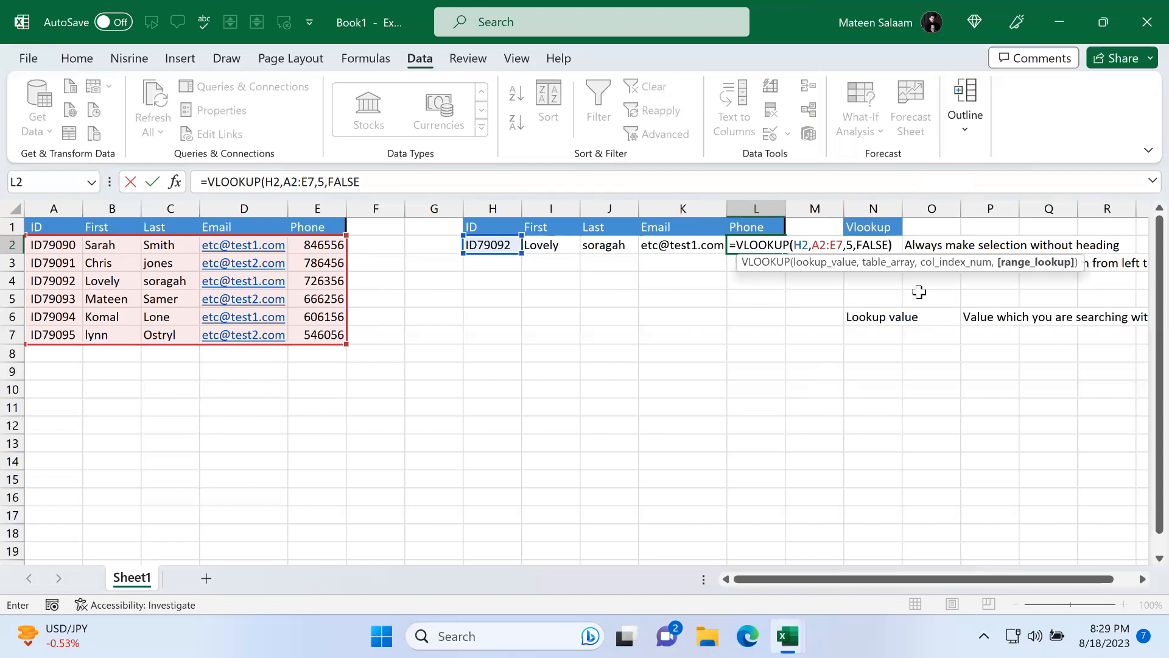
pyautogui.press('Return')
# Step: Test the lookup row by picking ID79090 and then ID79094 from the H2 drop-down
pyautogui.click(512, 245)
pyautogui.click(529, 246)
pyautogui.click(493, 259)
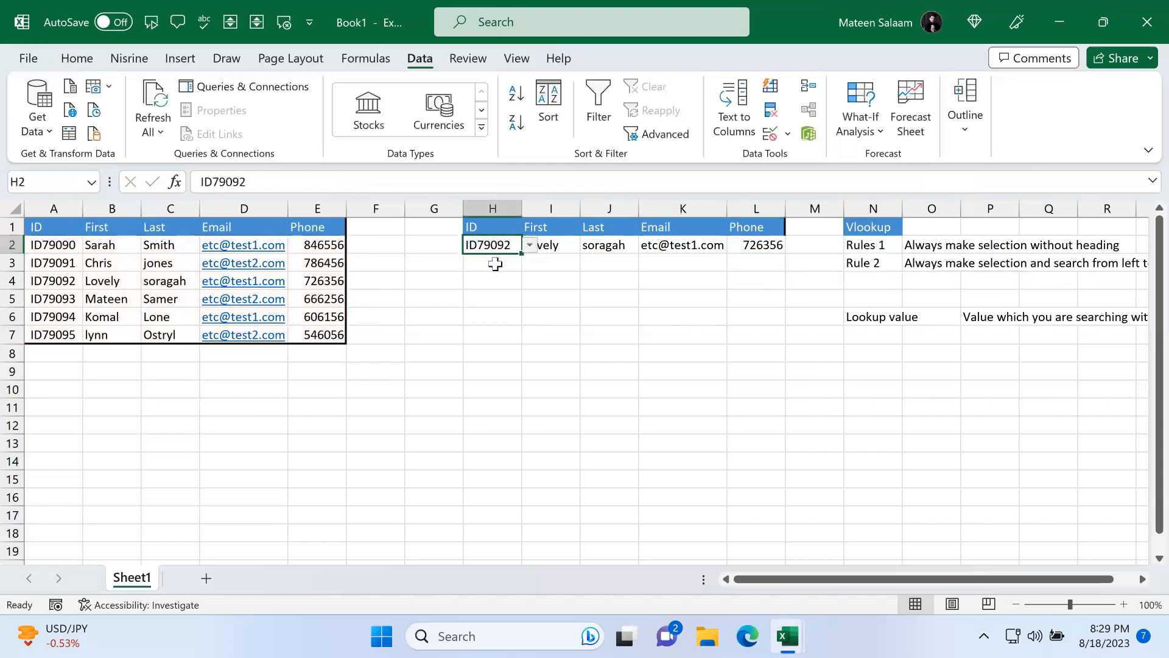
pyautogui.click(529, 245)
pyautogui.click(503, 319)
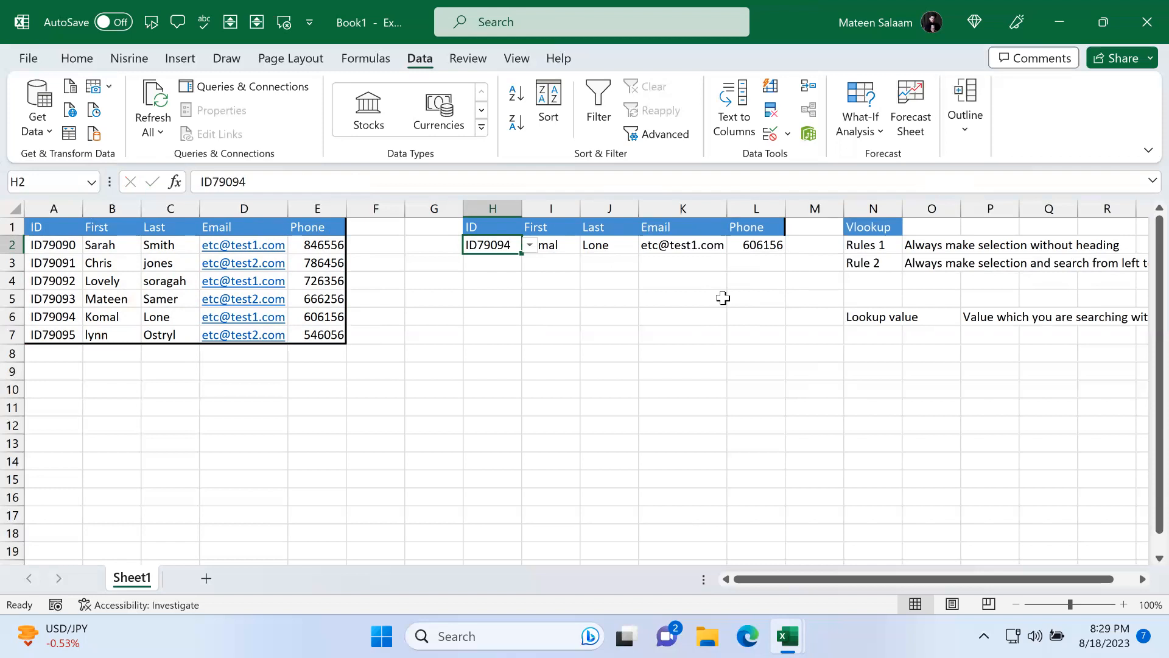
# Step: Examine the IDs and first names in the source data table
pyautogui.hotkey('ctrl', 'Up')
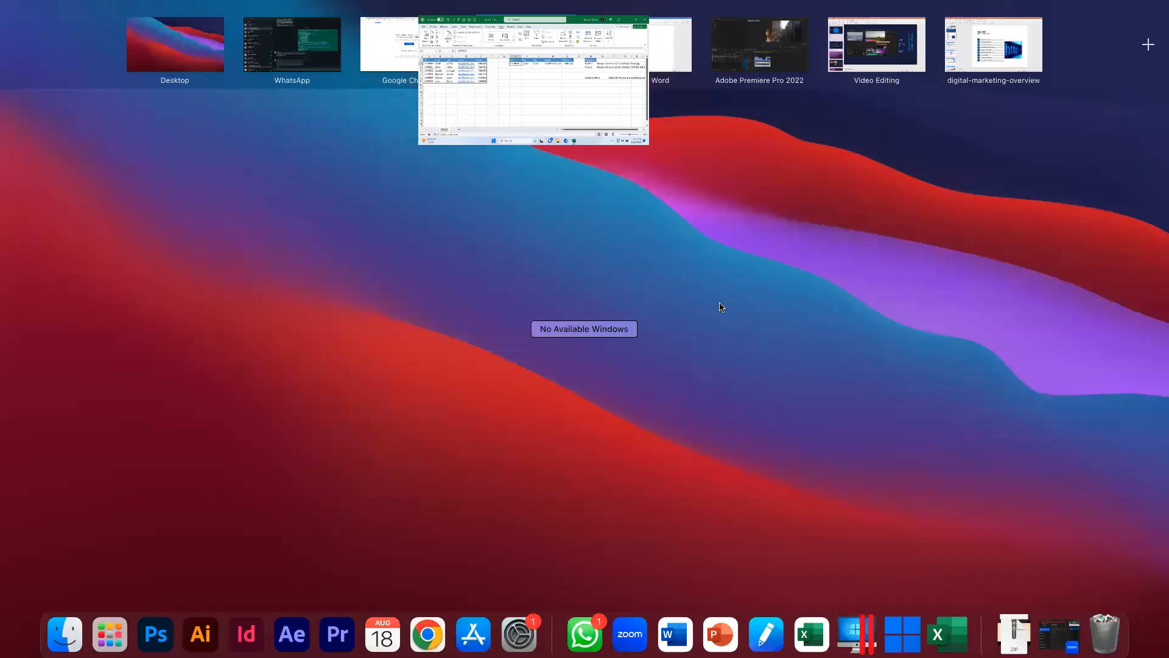
pyautogui.click(550, 51)
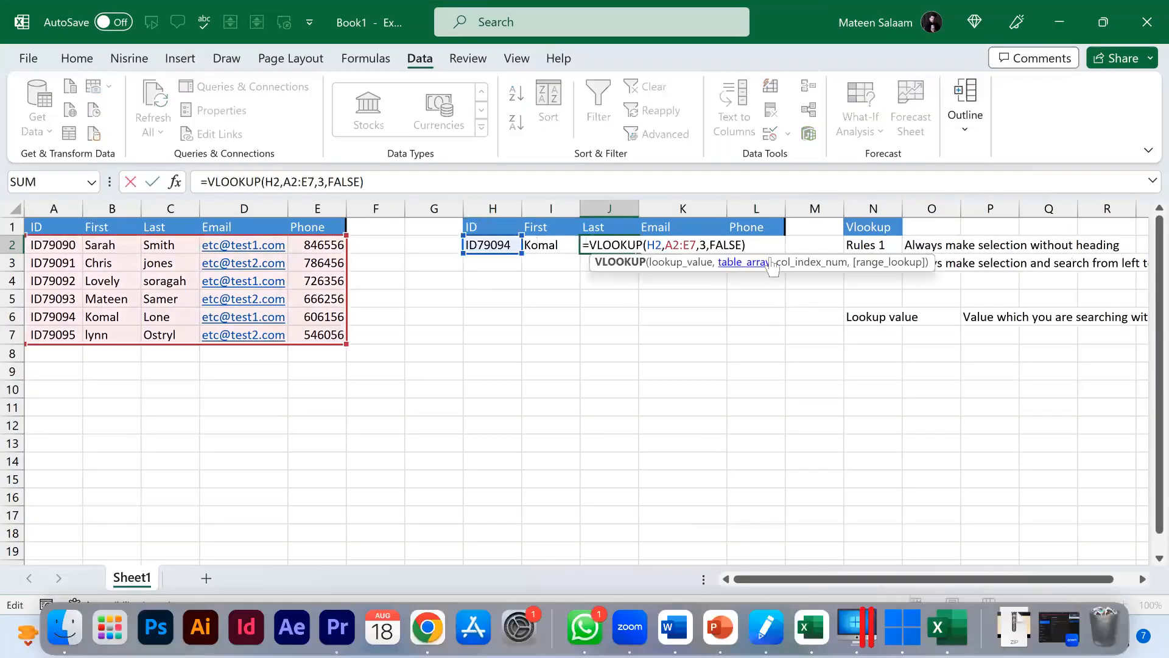
pyautogui.click(65, 262)
pyautogui.moveTo(68, 249); pyautogui.dragTo(124, 244)
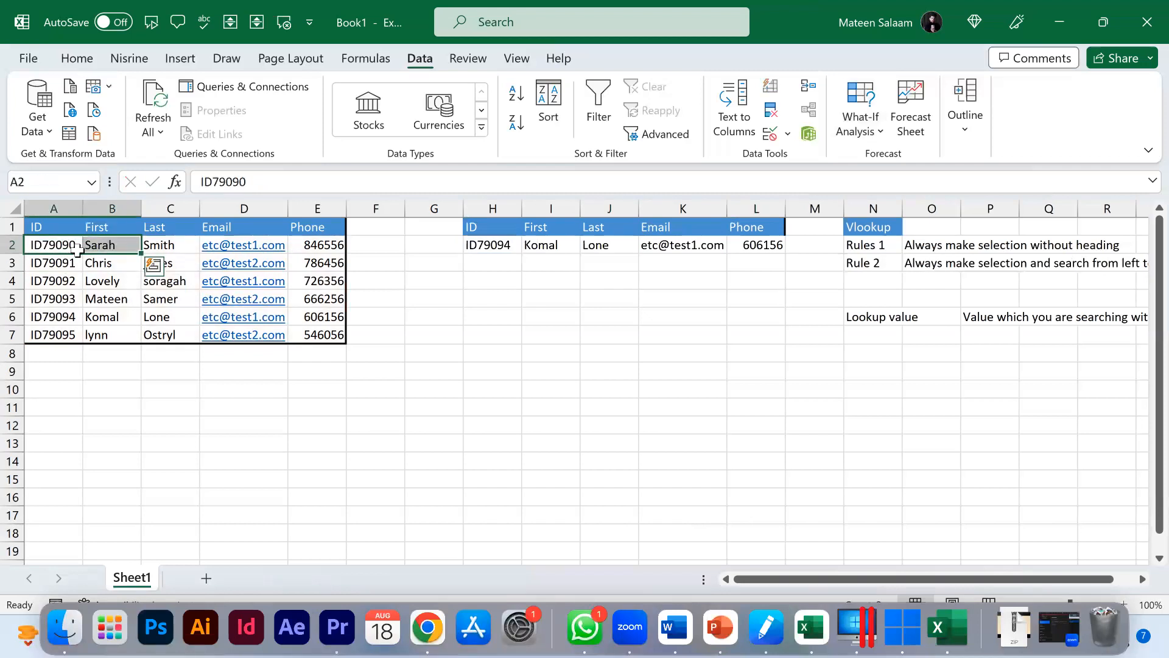
pyautogui.click(97, 259)
pyautogui.moveTo(73, 243); pyautogui.dragTo(109, 262)
pyautogui.click(46, 261)
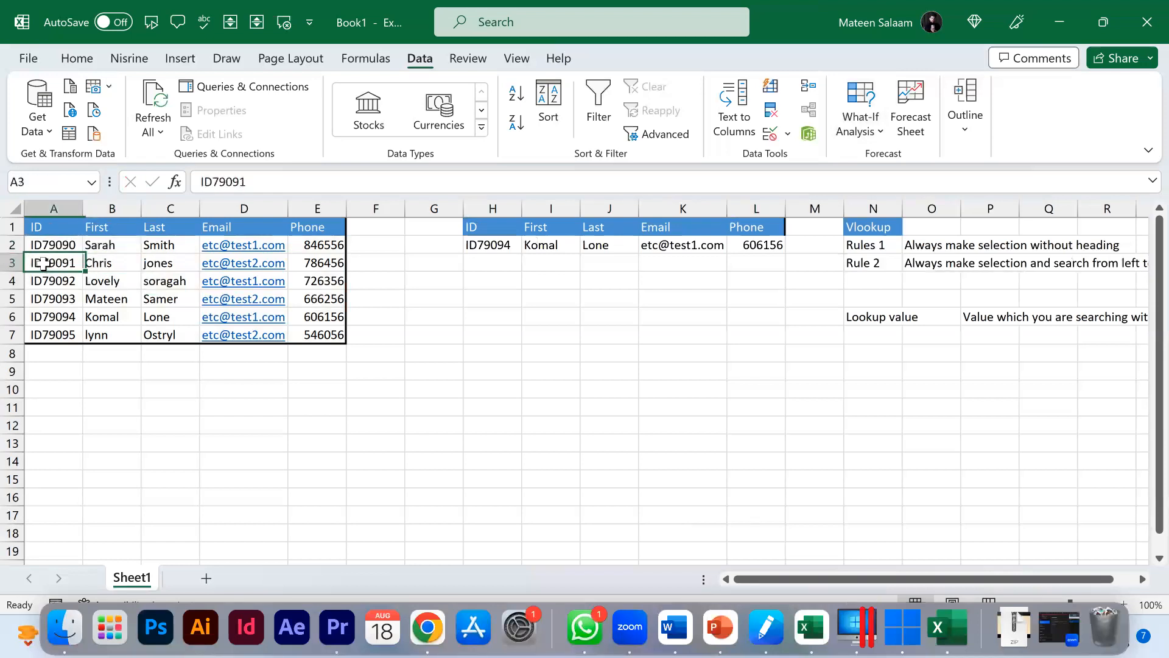
pyautogui.click(107, 262)
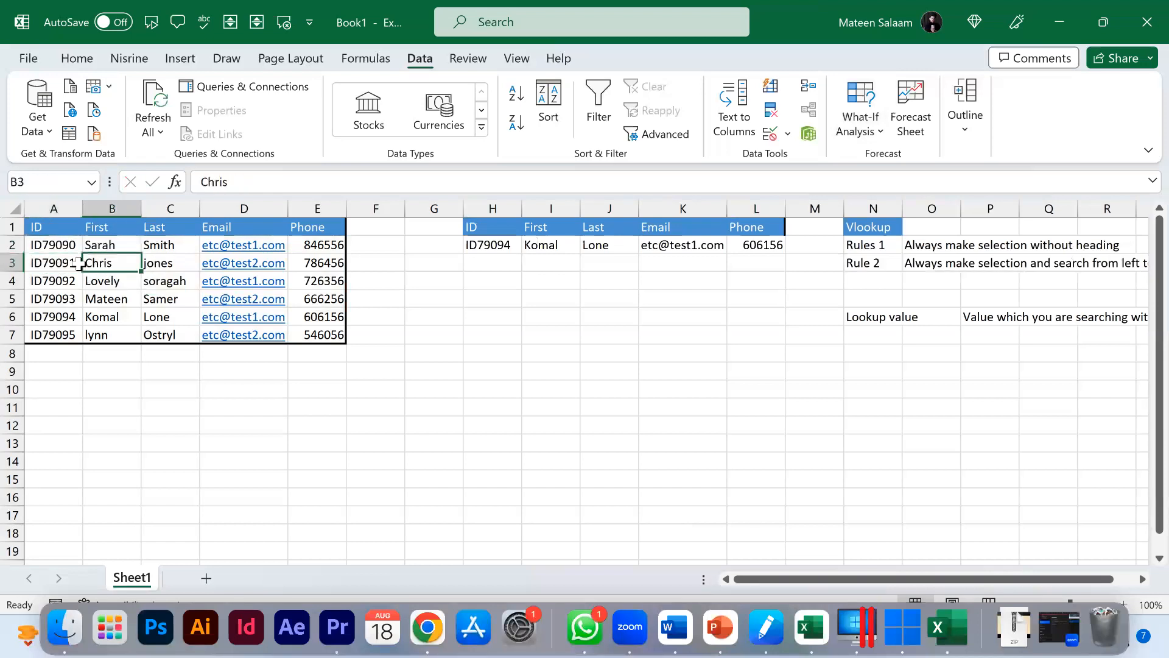
pyautogui.click(112, 244)
pyautogui.click(112, 267)
pyautogui.click(111, 280)
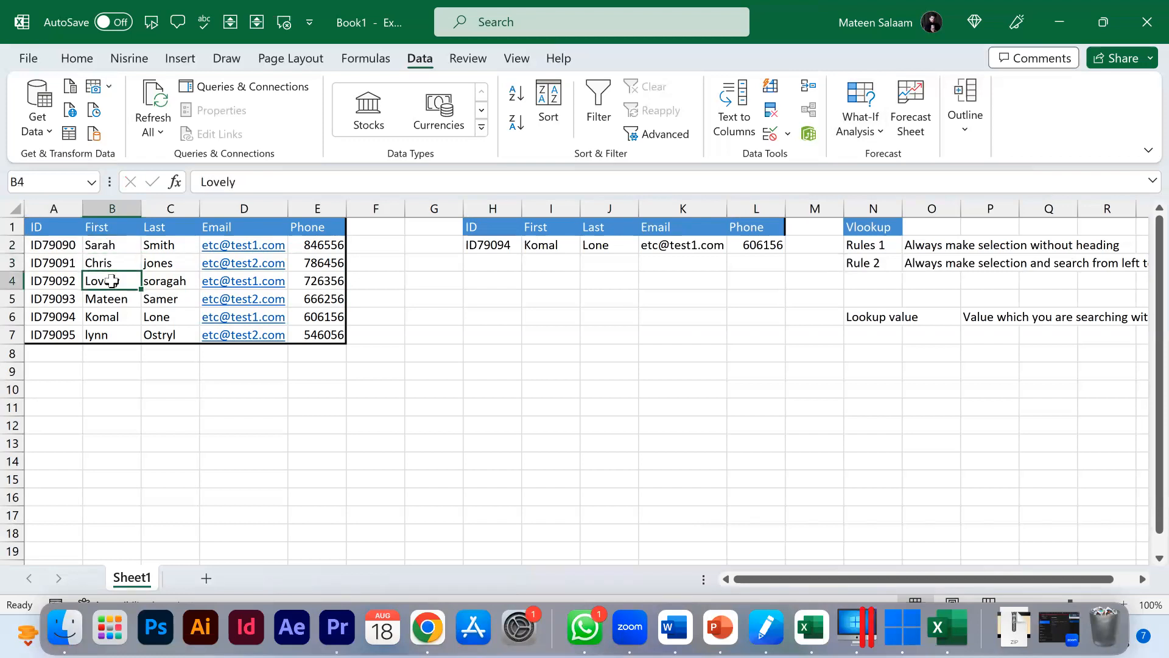
pyautogui.click(125, 261)
pyautogui.click(119, 246)
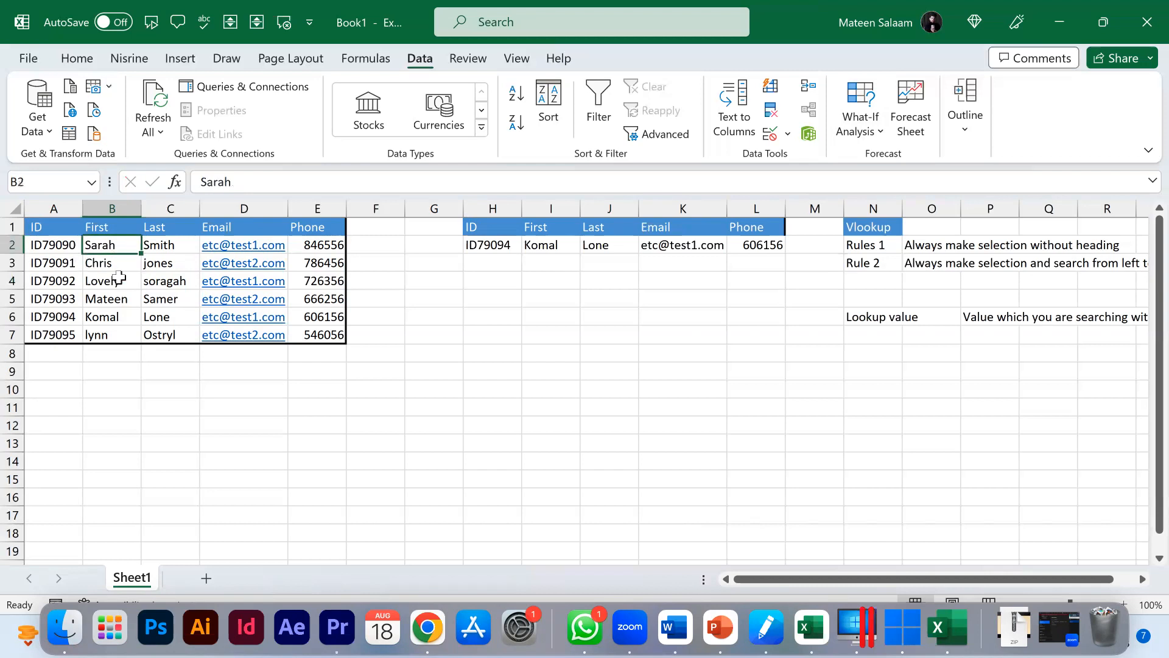
pyautogui.click(119, 278)
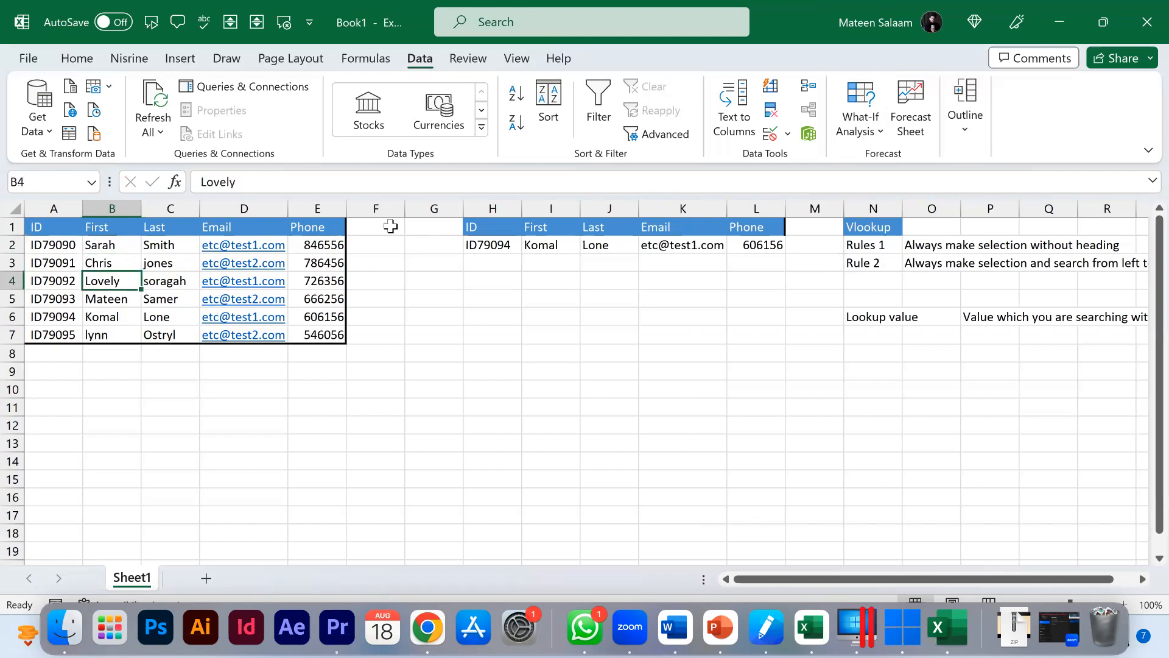
# Step: Close the Book1 workbook without saving it
pyautogui.moveTo(502, 246); pyautogui.dragTo(766, 244)
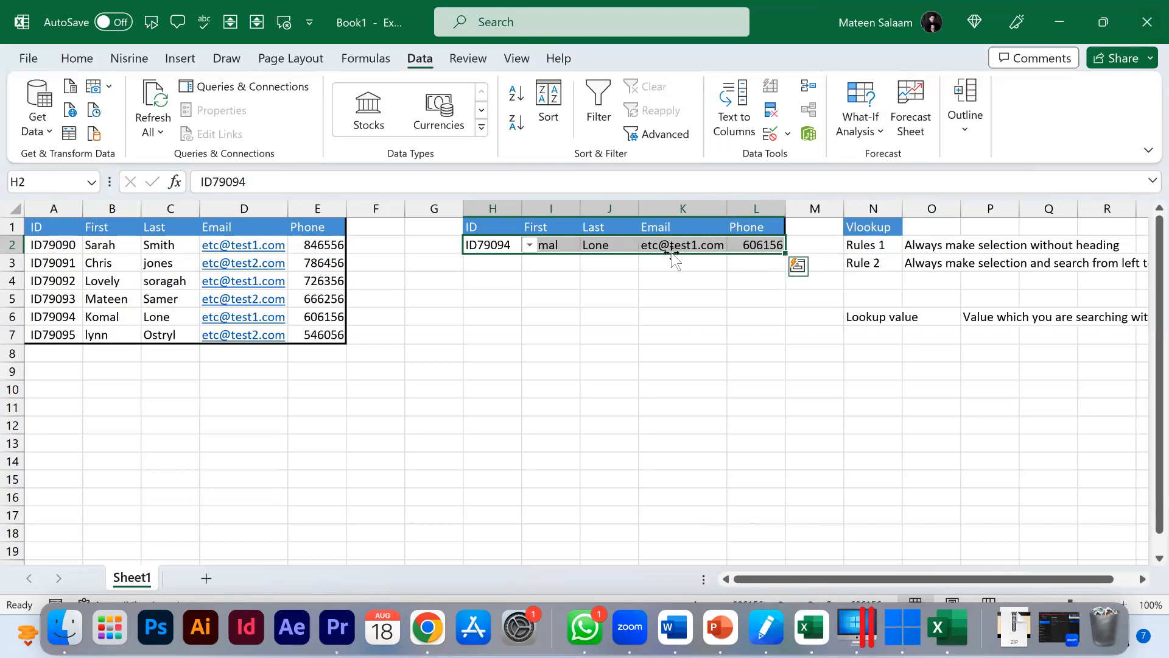
pyautogui.click(657, 274)
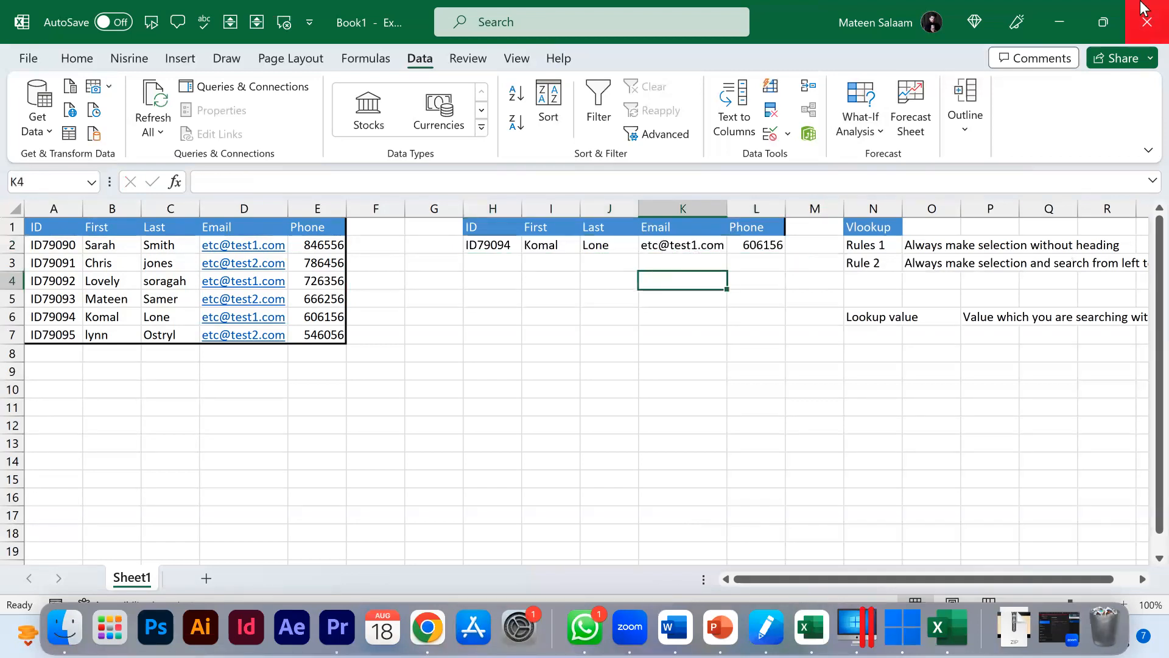
pyautogui.click(1145, 20)
pyautogui.click(652, 414)
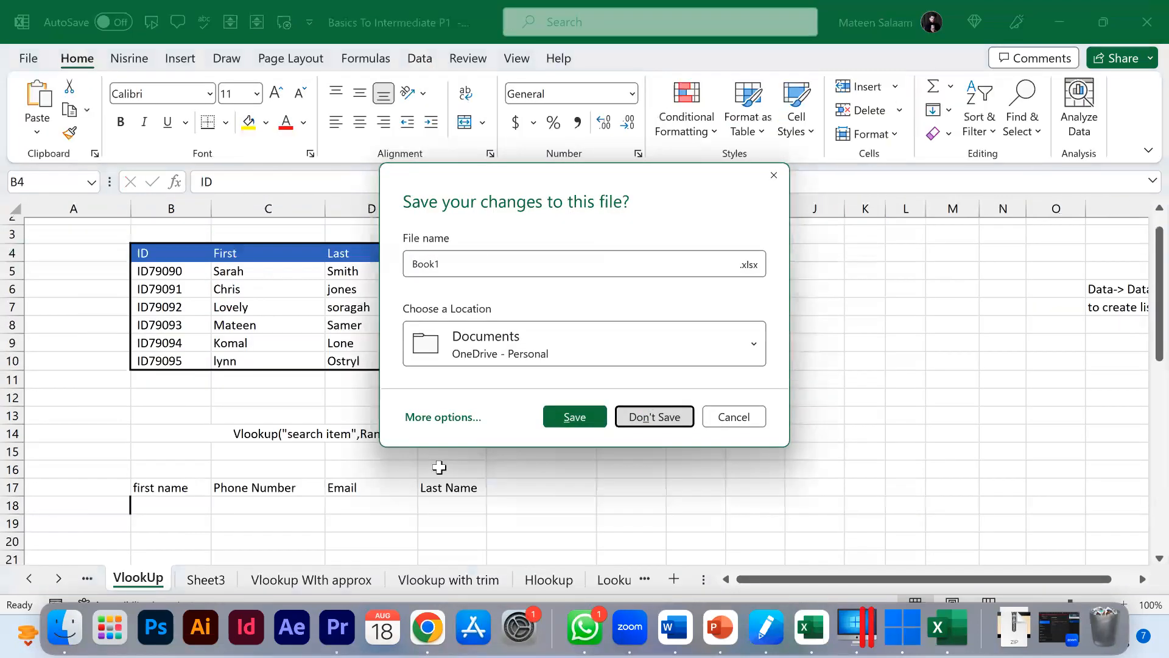
# Step: Switch to the Vlookup WIth approx sheet and convert the text-stored prices and commissions in F5:G12 to numbers
pyautogui.click(339, 578)
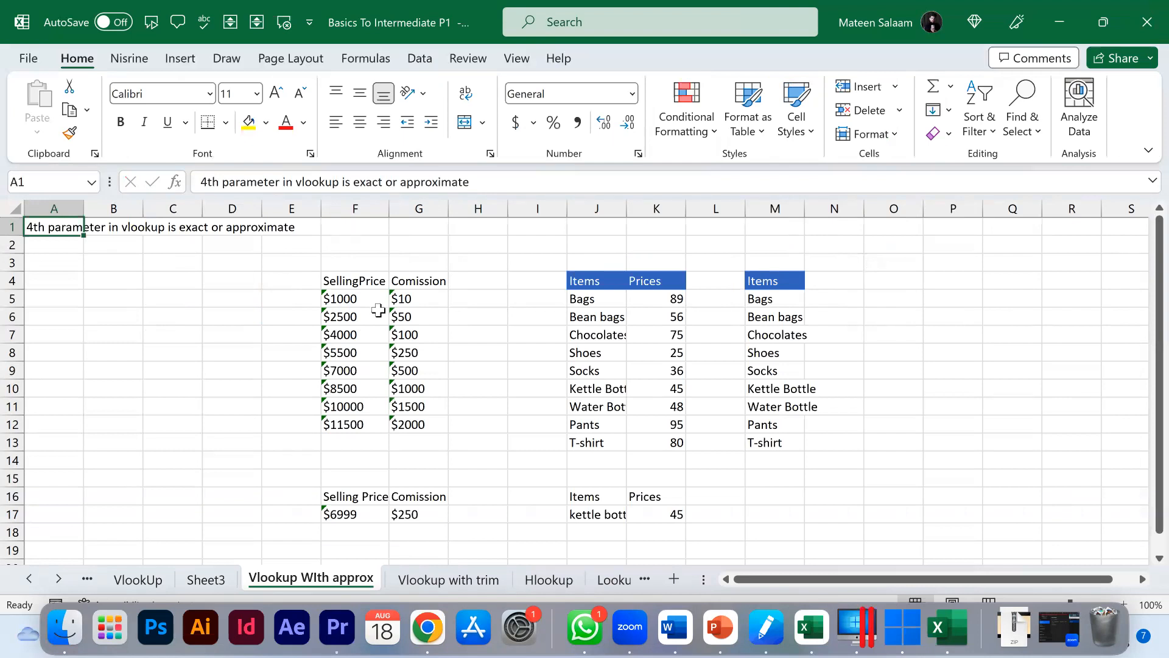
pyautogui.moveTo(362, 300); pyautogui.dragTo(421, 418)
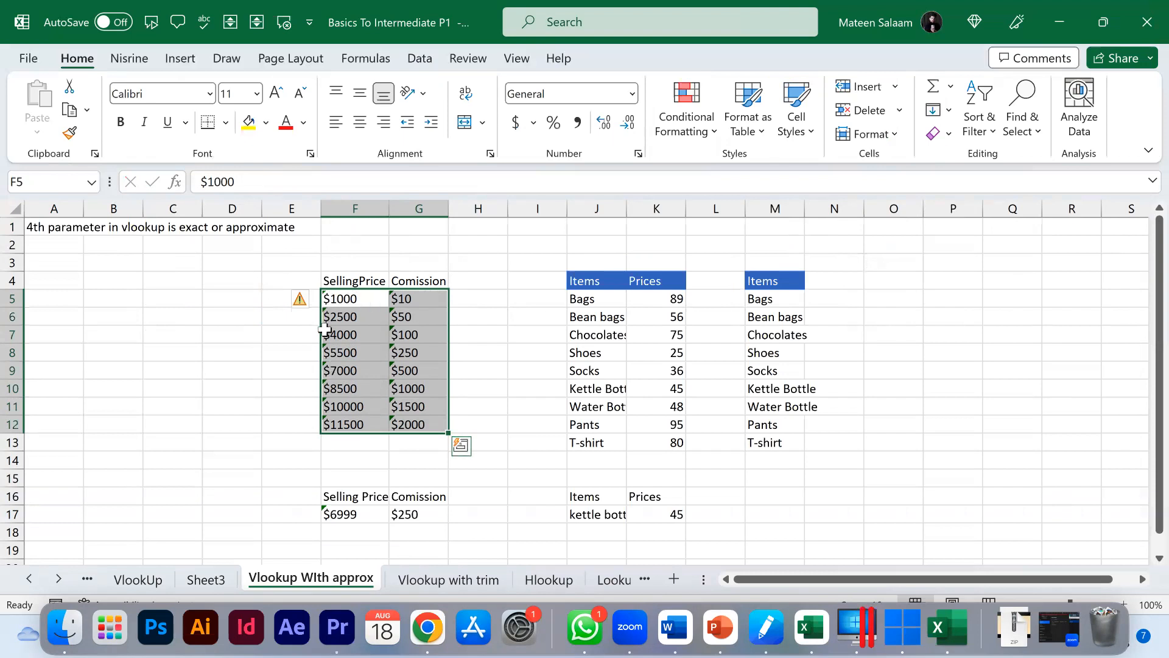
pyautogui.click(466, 335)
pyautogui.click(411, 302)
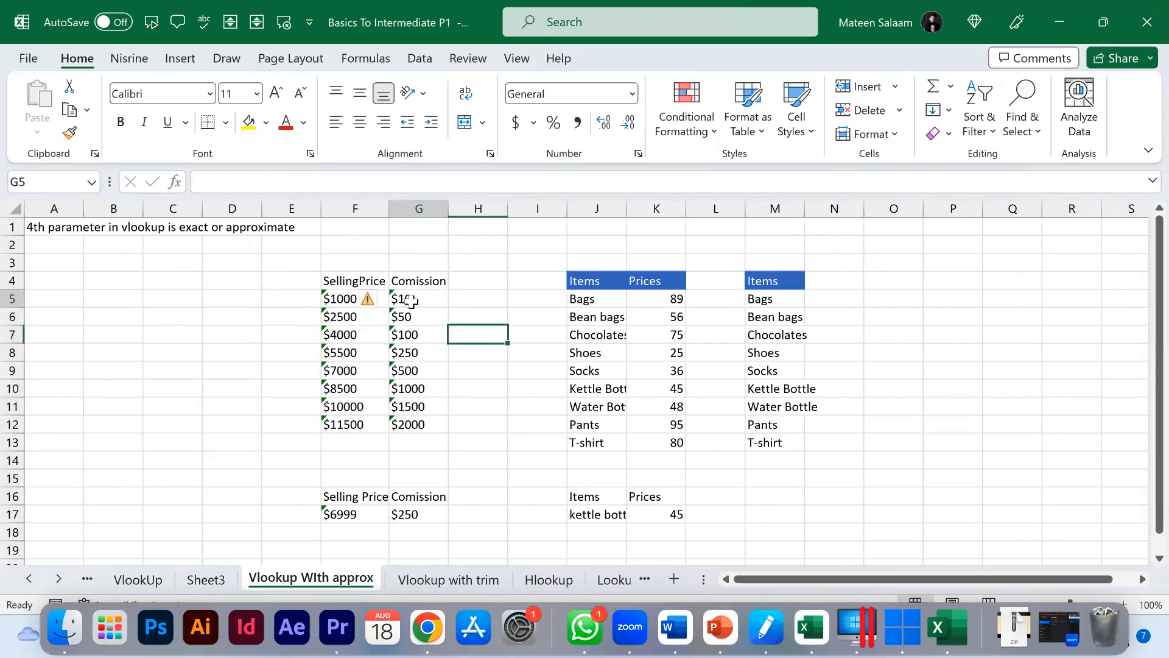
pyautogui.click(402, 315)
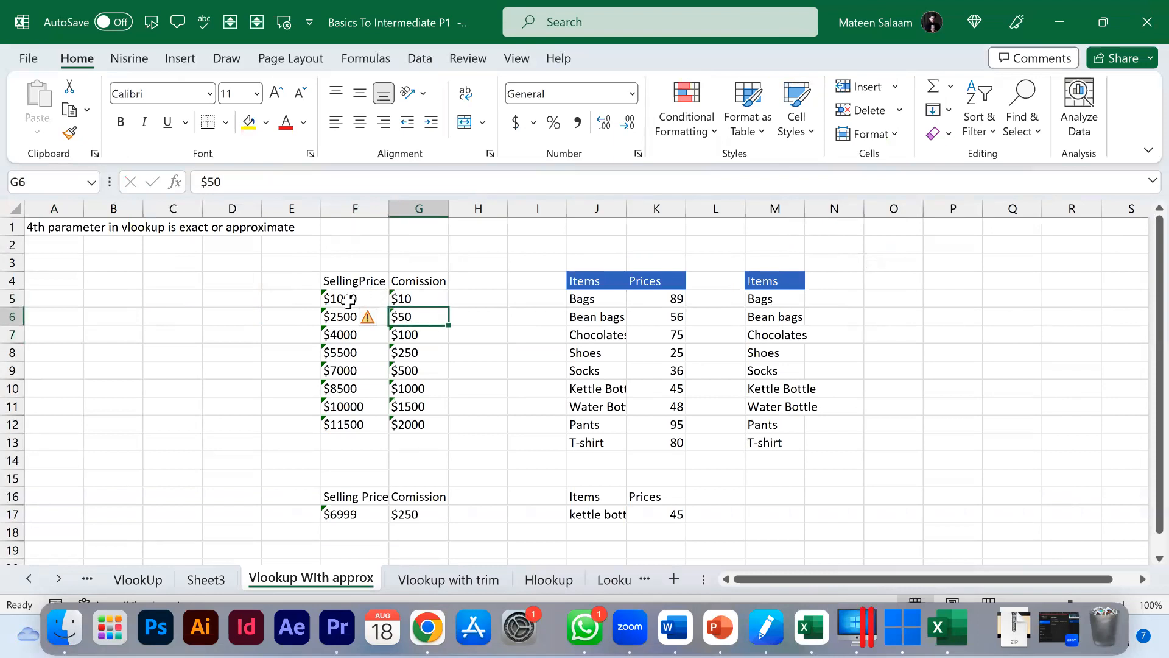
pyautogui.moveTo(347, 299); pyautogui.dragTo(421, 416)
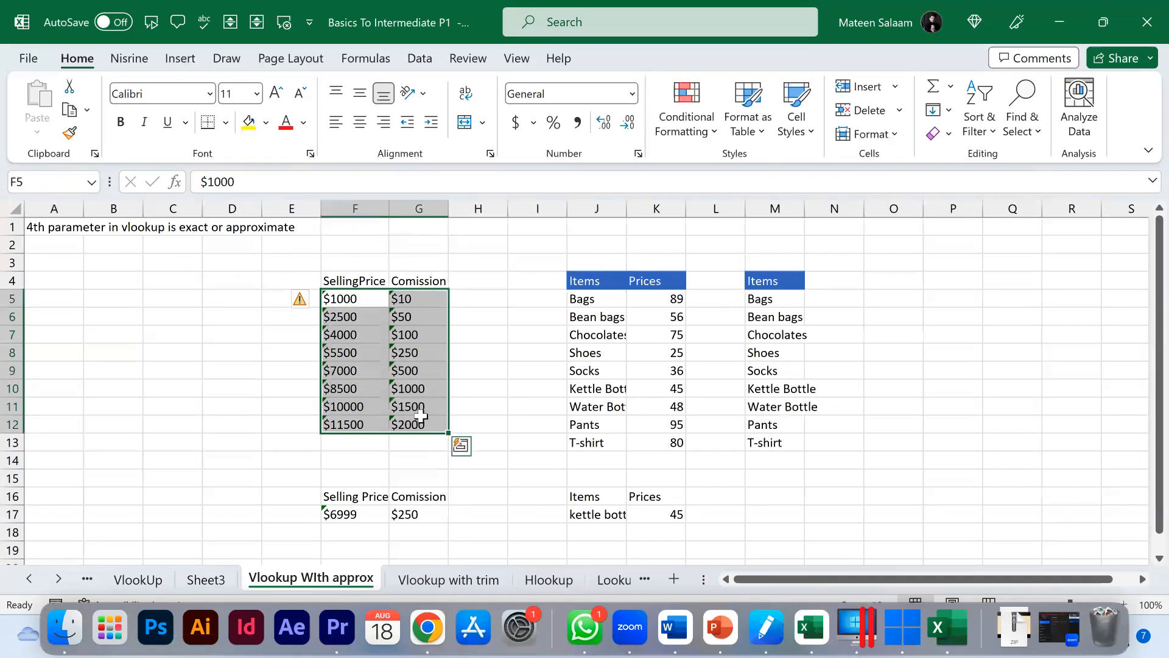
pyautogui.click(302, 307)
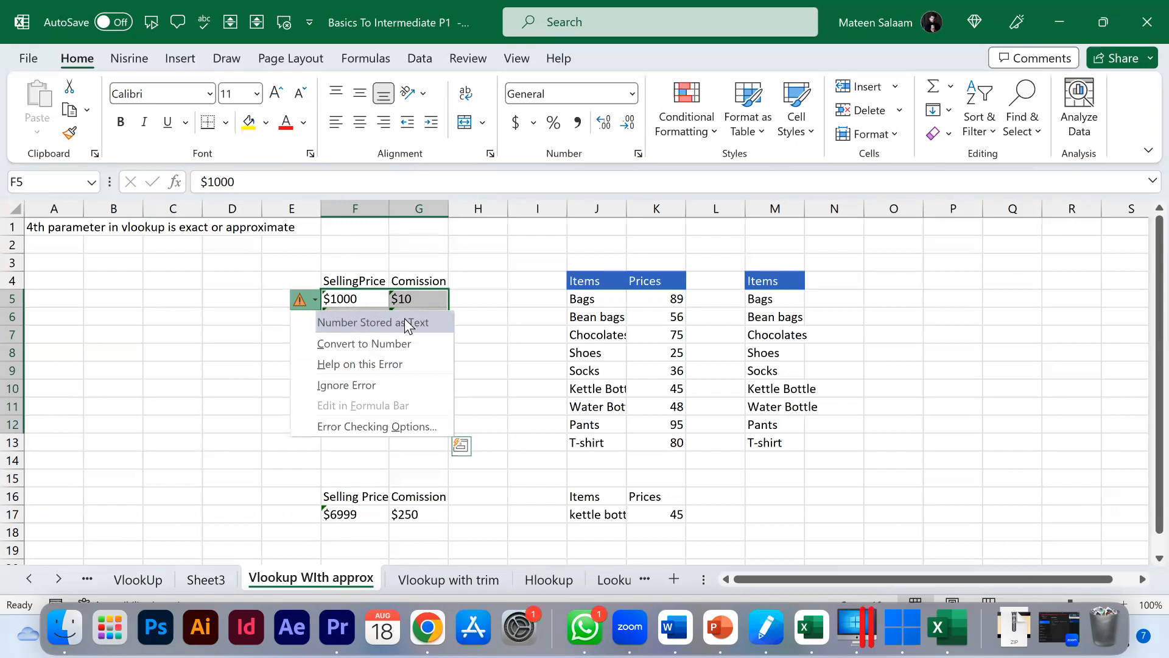
pyautogui.click(380, 345)
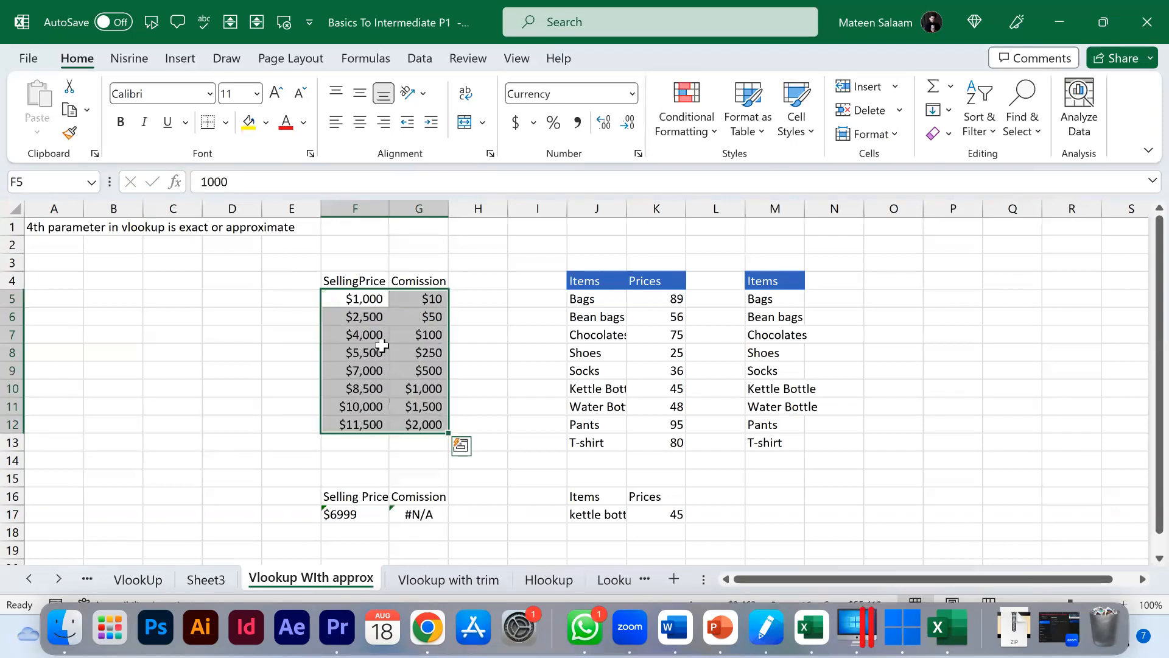
# Step: Convert the selling price in F17 from text to a number
pyautogui.click(356, 513)
pyautogui.click(307, 514)
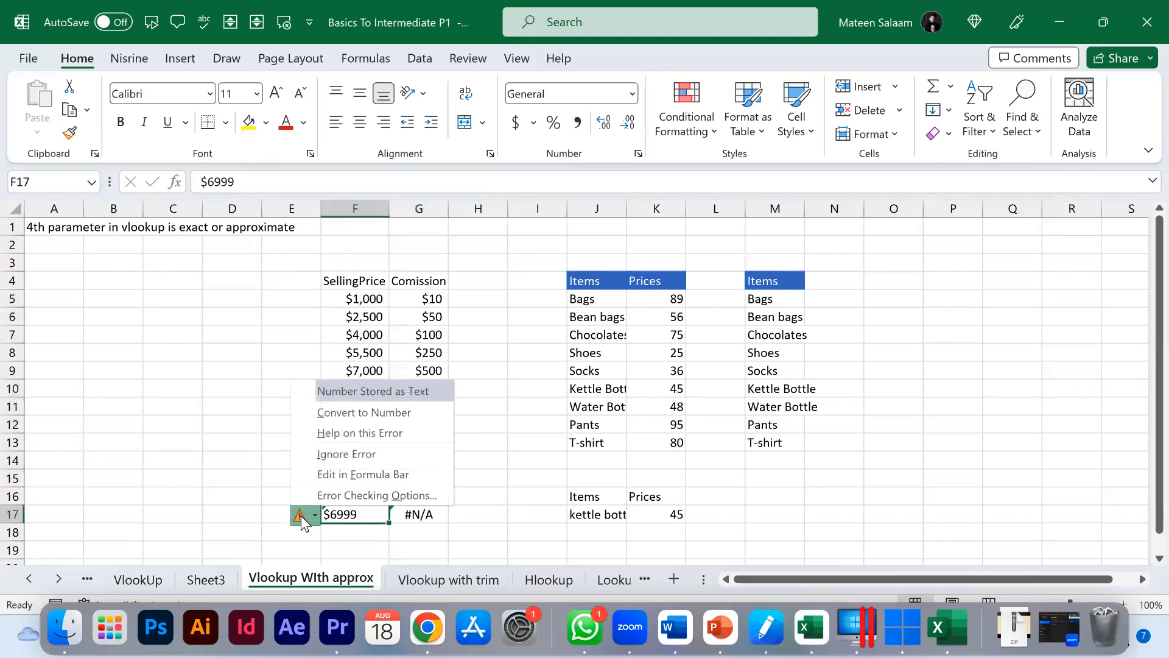
pyautogui.click(358, 411)
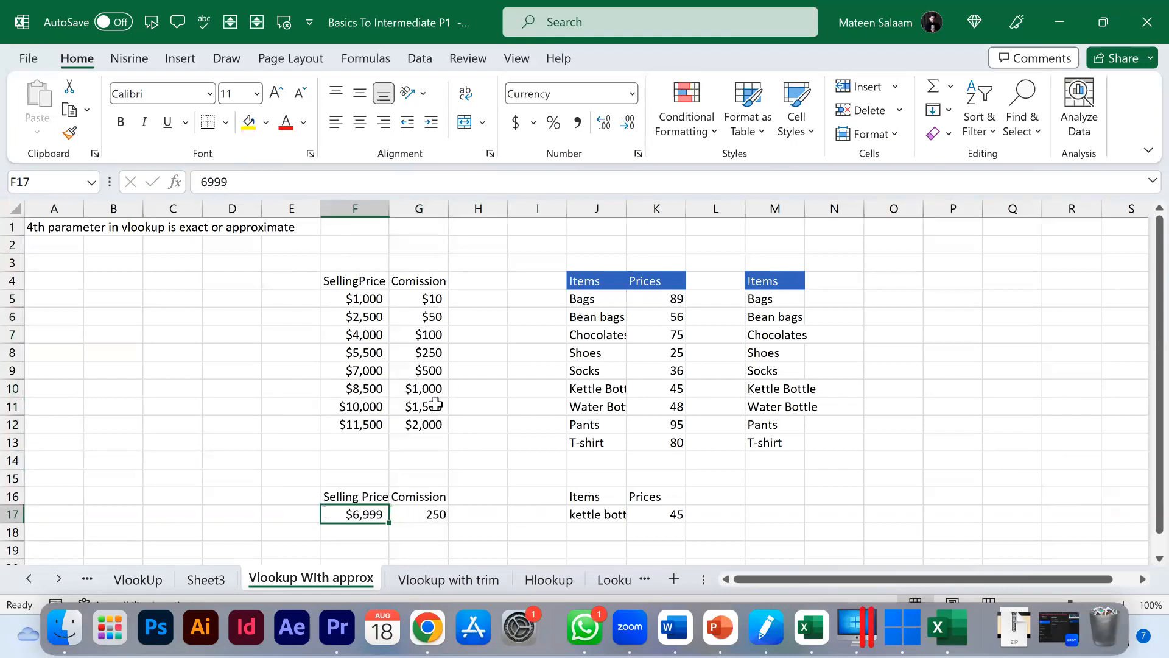
# Step: Clear the commission value in G17
pyautogui.click(358, 297)
pyautogui.moveTo(398, 306); pyautogui.dragTo(425, 423)
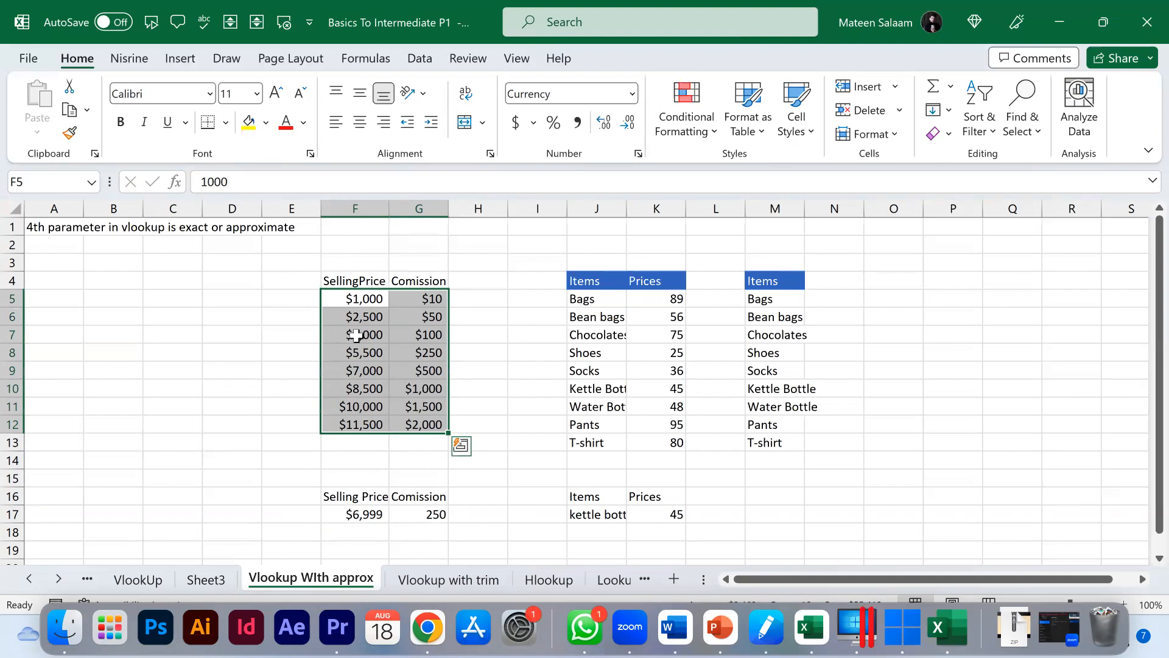
pyautogui.click(412, 515)
pyautogui.press('BackSpace')
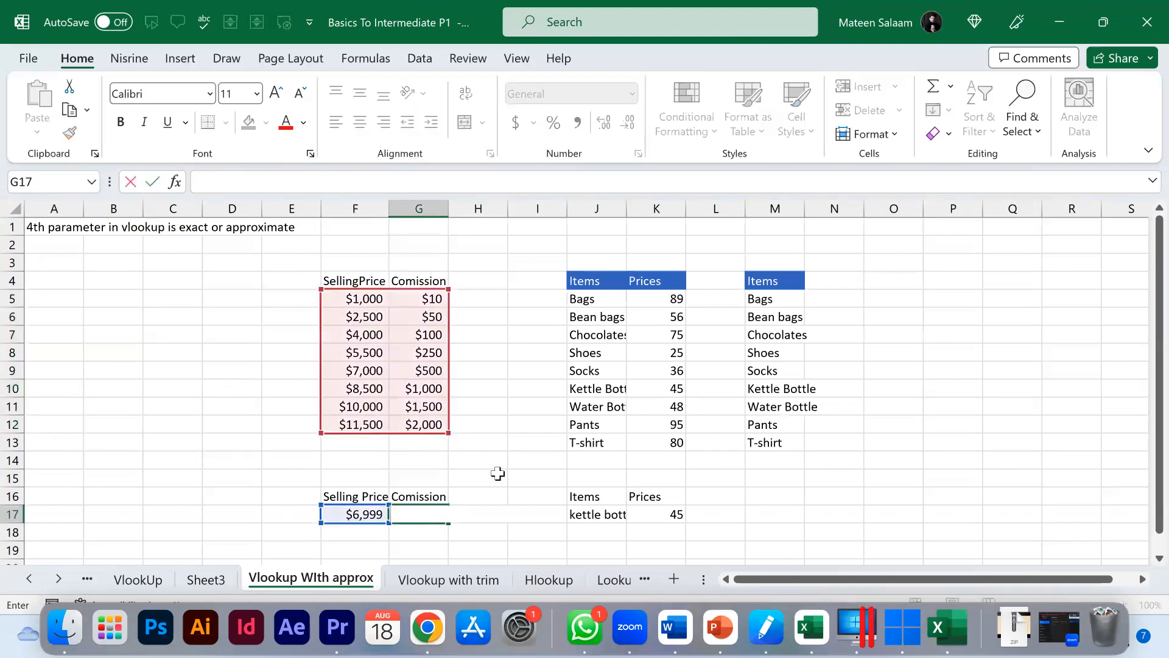
pyautogui.click(497, 473)
pyautogui.click(426, 513)
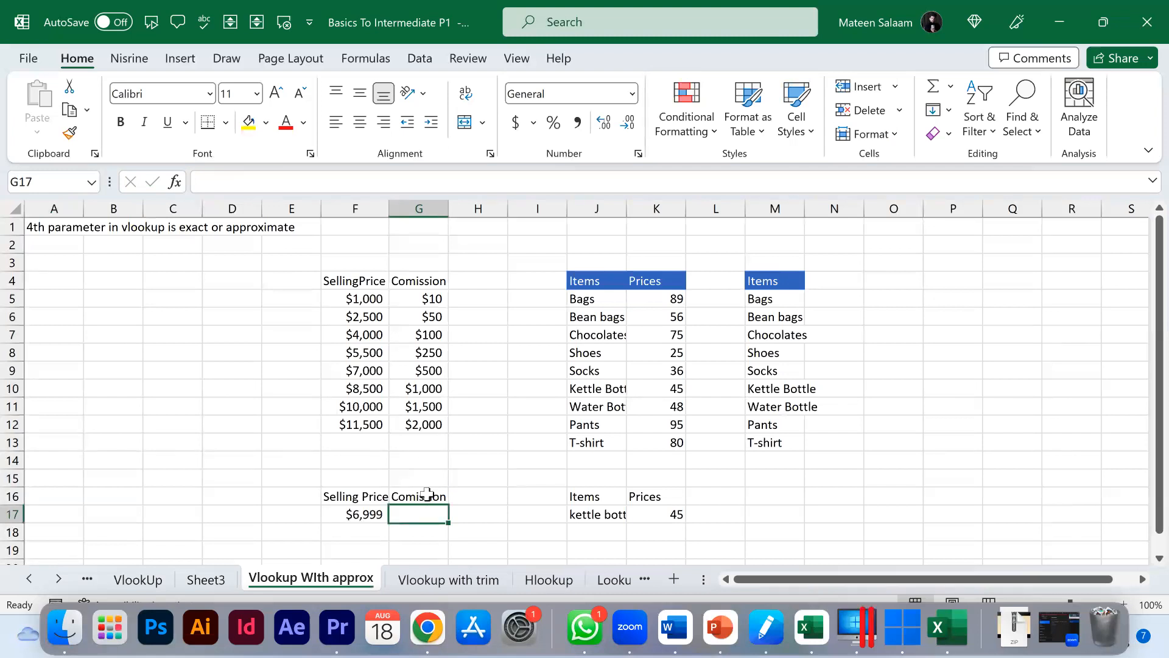
# Step: Set the selling price in F17 to 2400
pyautogui.click(358, 513)
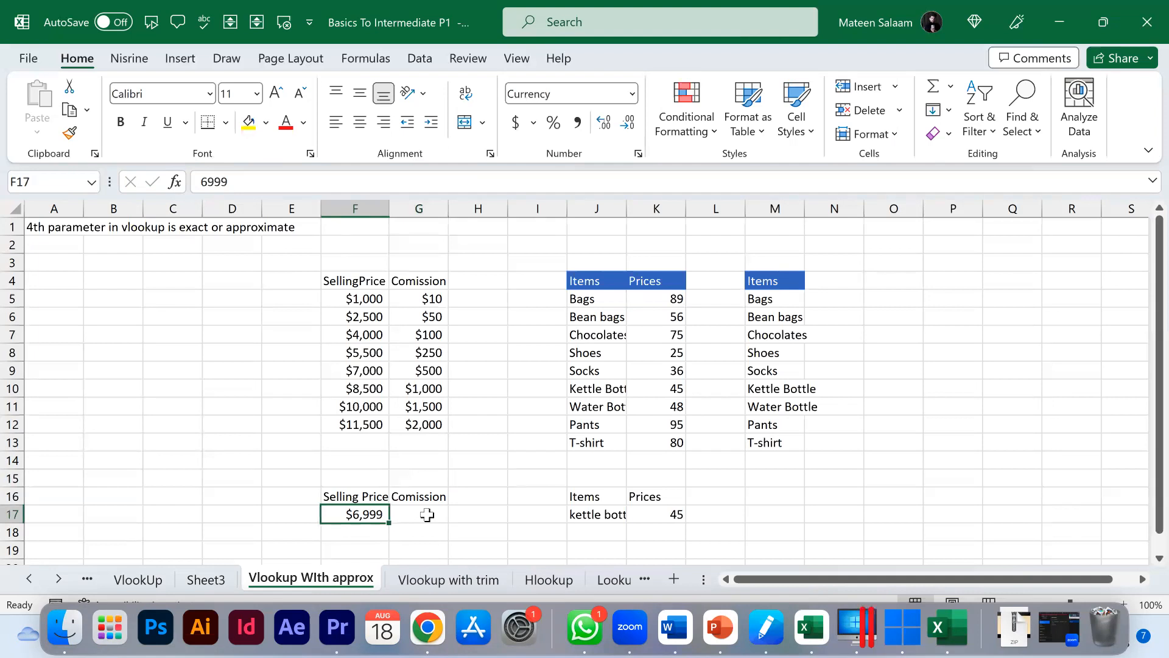
pyautogui.write('2400')
pyautogui.press('Return')
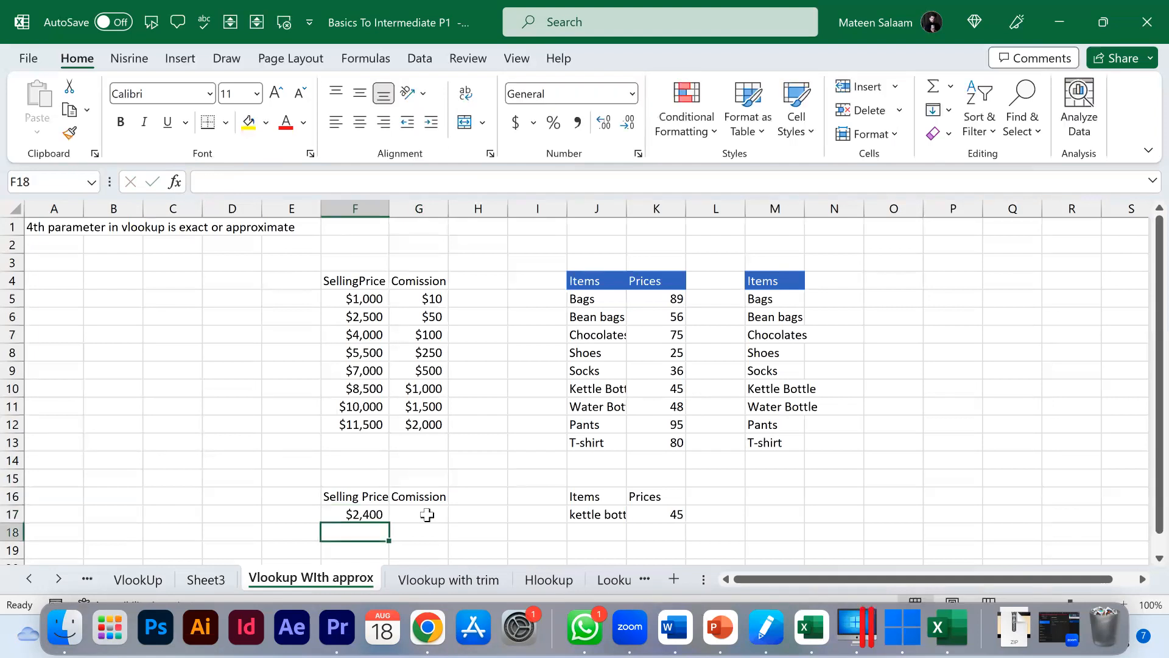
pyautogui.click(377, 515)
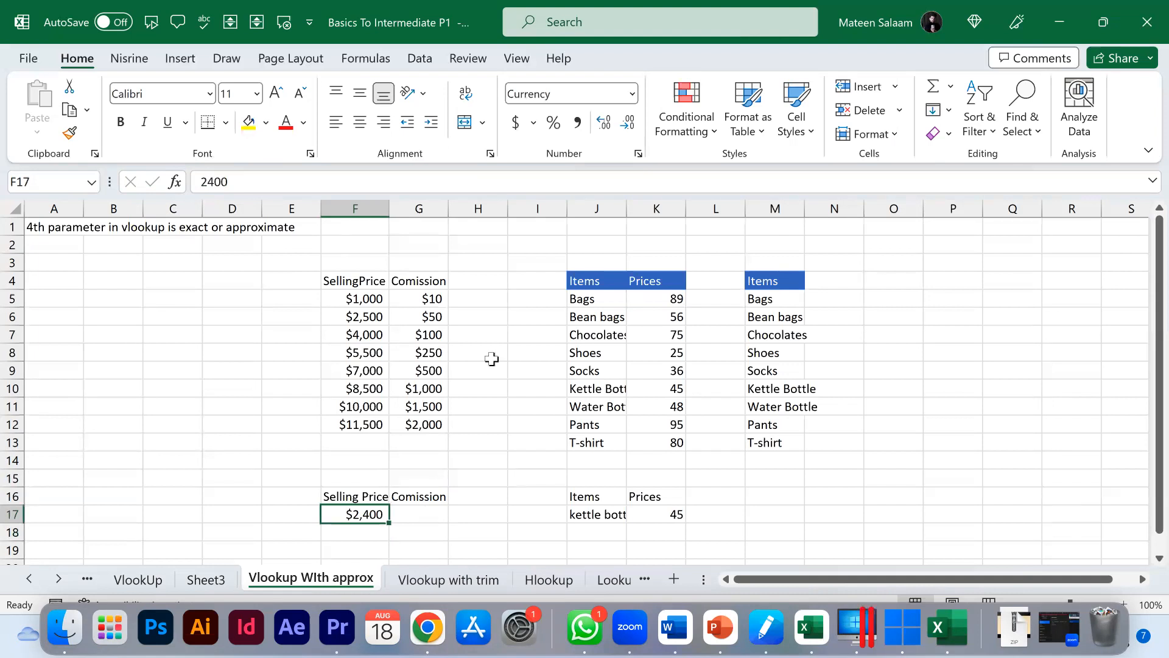
# Step: Examine the selling price and commission values in the table and the F17 lookup price
pyautogui.click(365, 298)
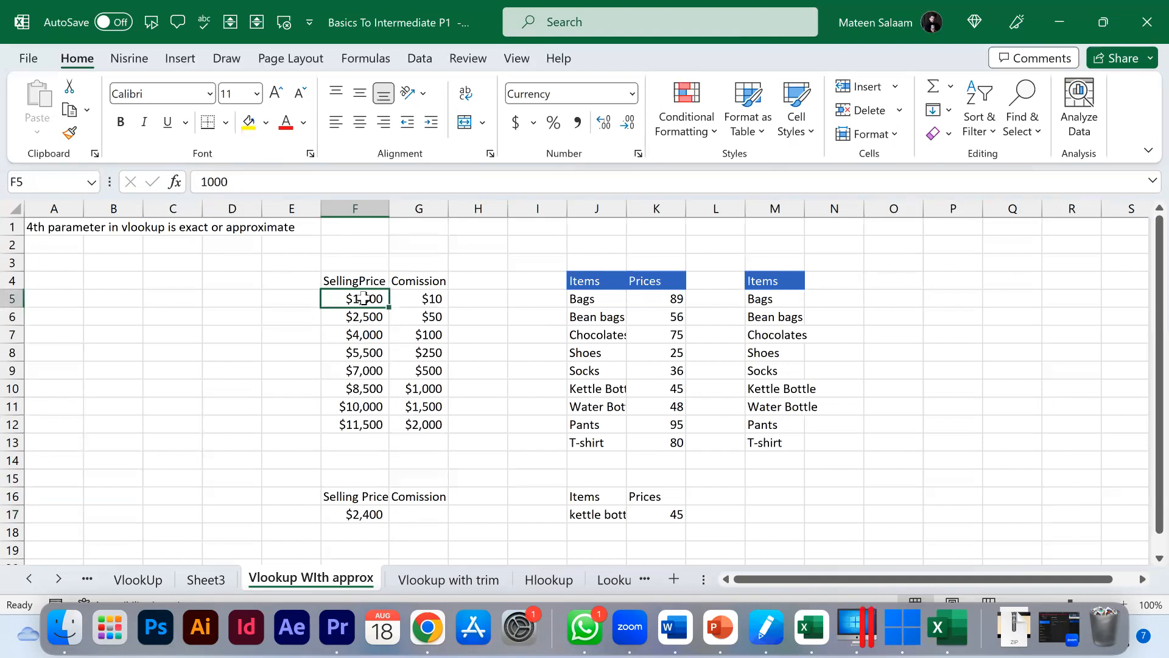
pyautogui.click(400, 296)
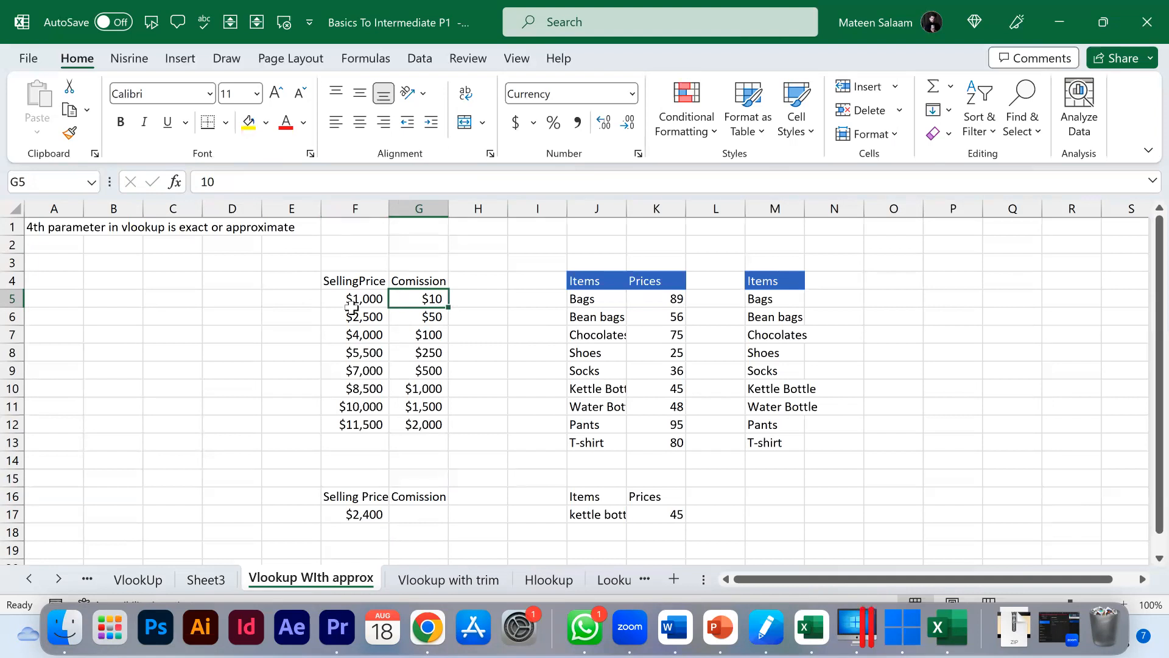
pyautogui.click(396, 314)
pyautogui.click(374, 315)
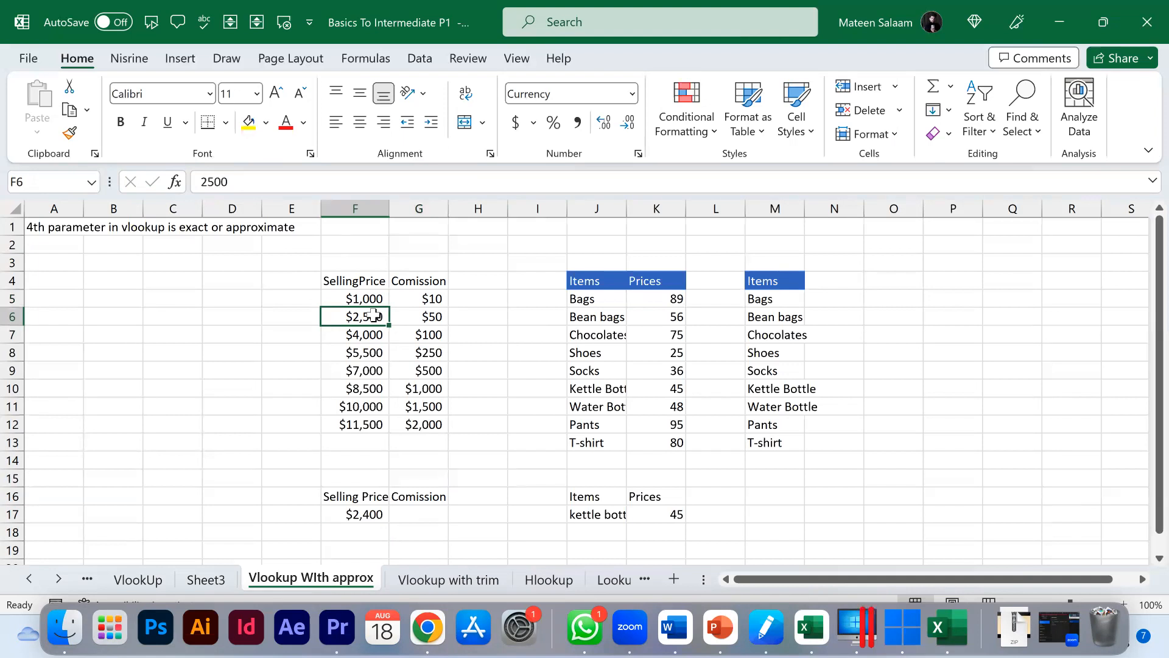
pyautogui.click(431, 314)
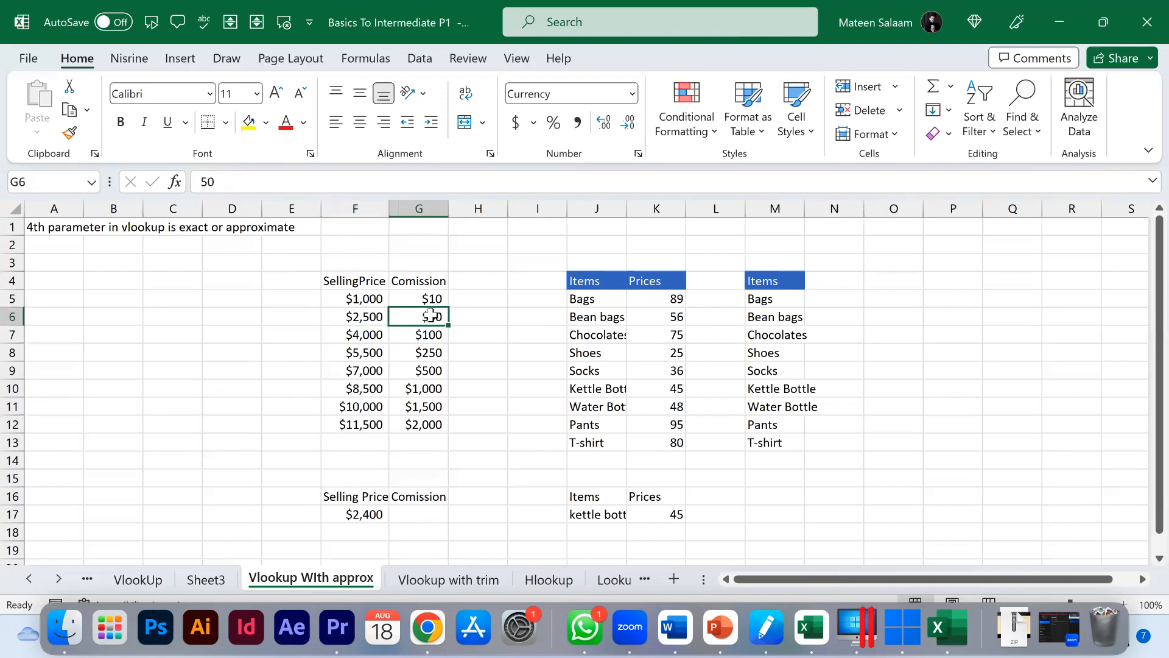
pyautogui.click(355, 335)
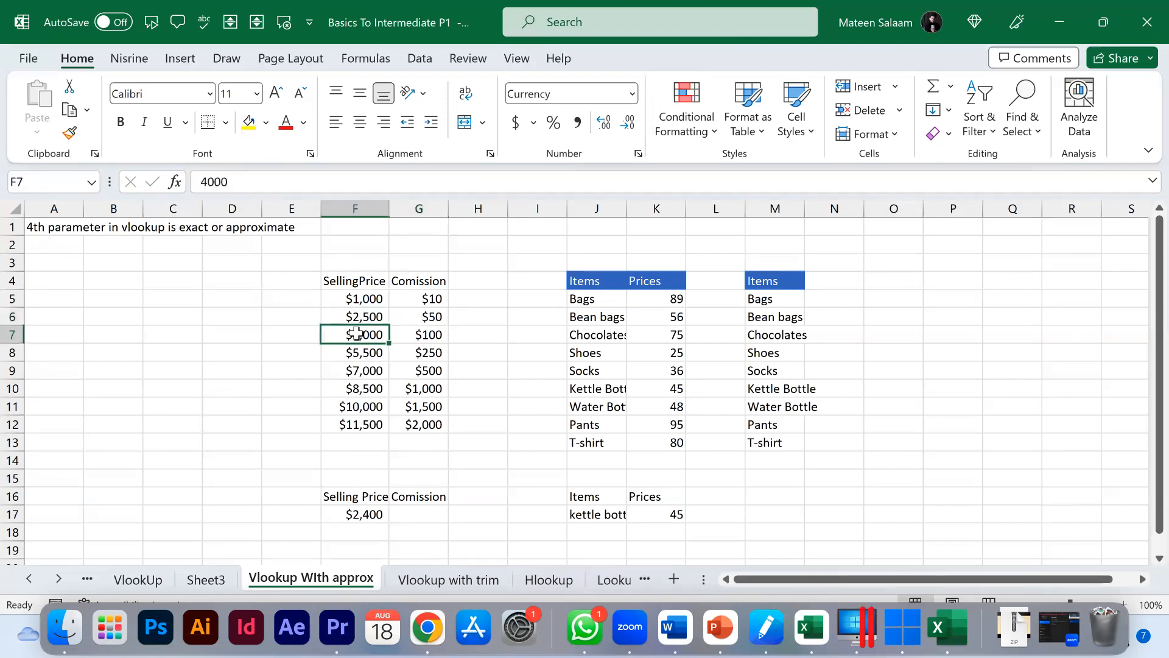
pyautogui.click(410, 330)
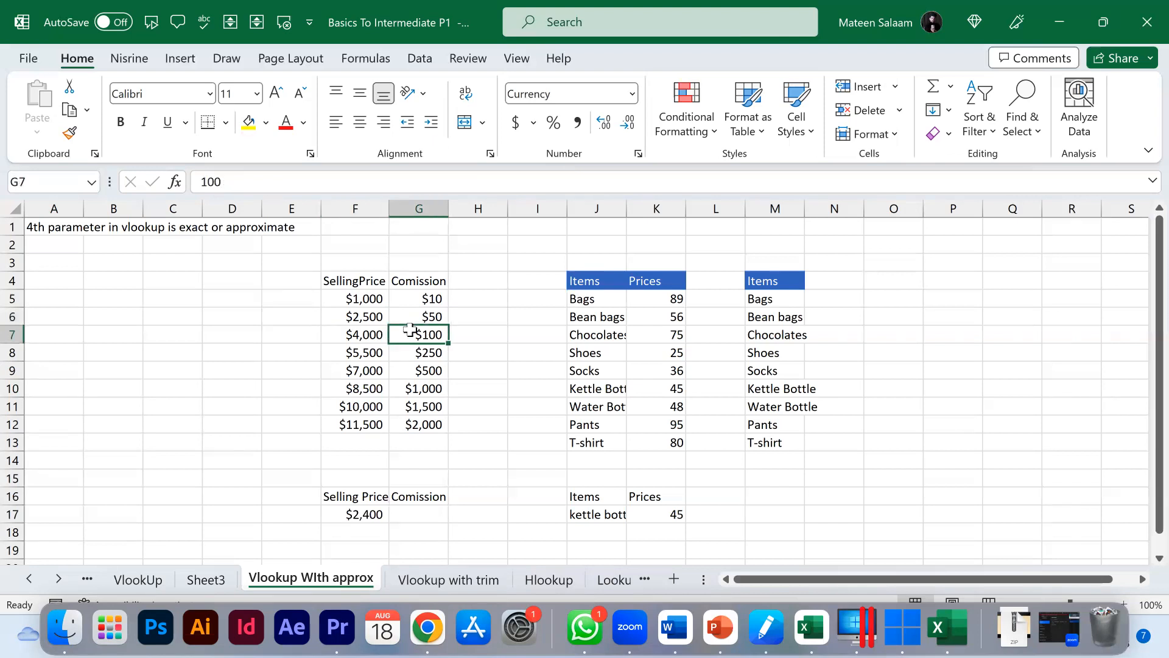
pyautogui.click(371, 515)
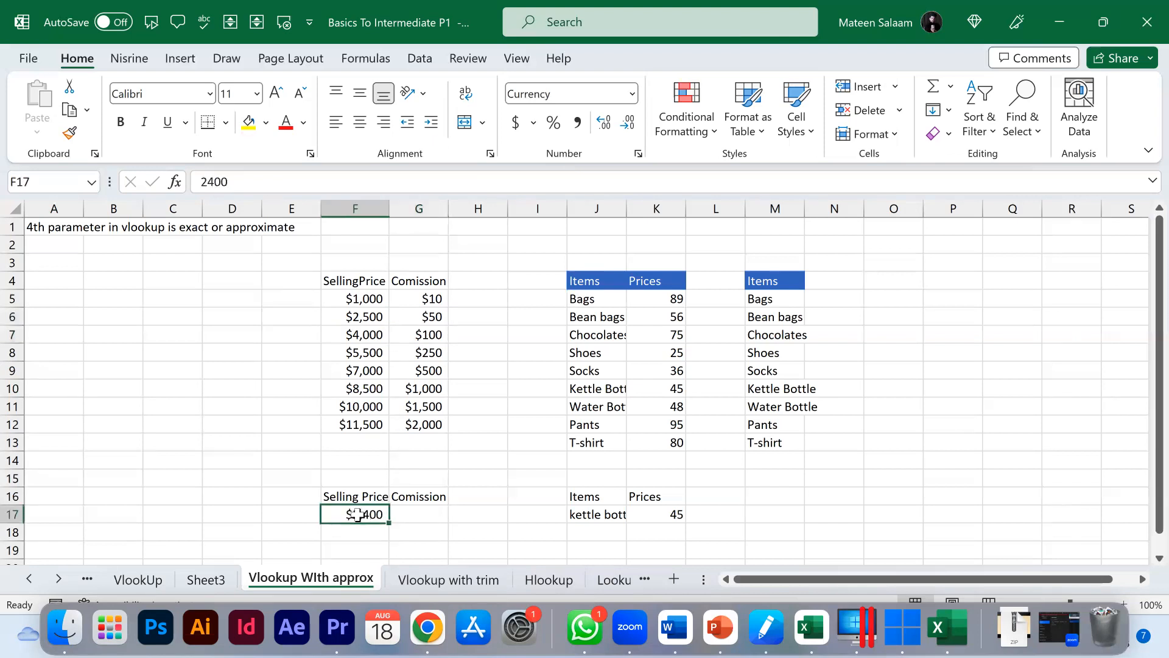
pyautogui.moveTo(364, 301); pyautogui.dragTo(373, 424)
pyautogui.click(373, 299)
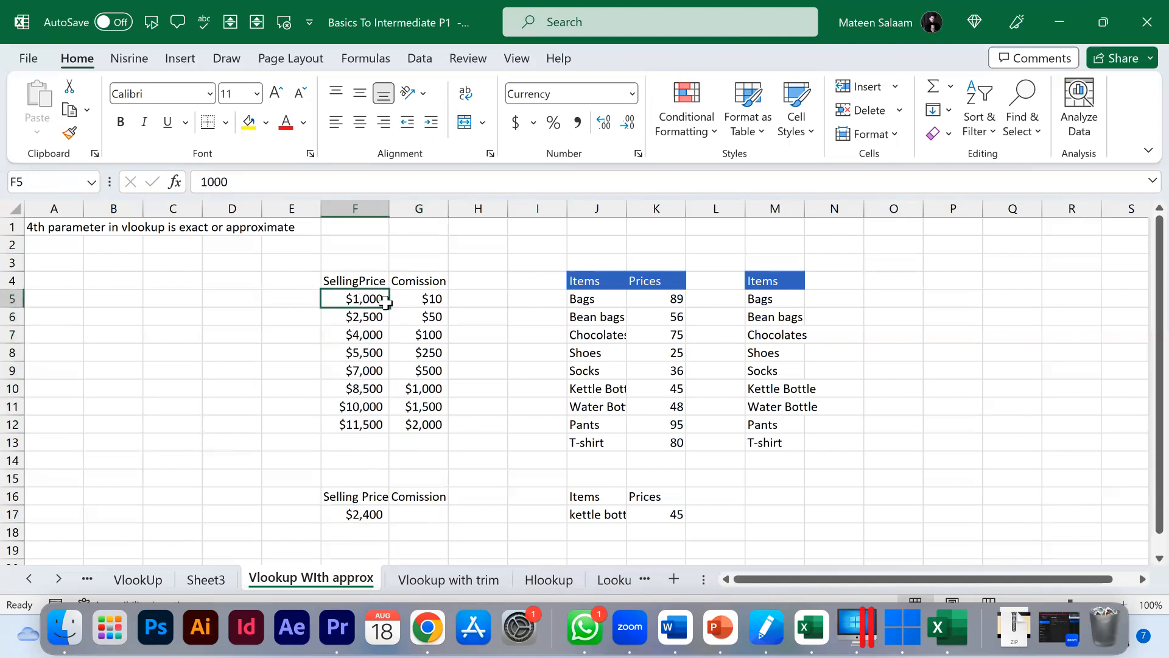
pyautogui.click(380, 317)
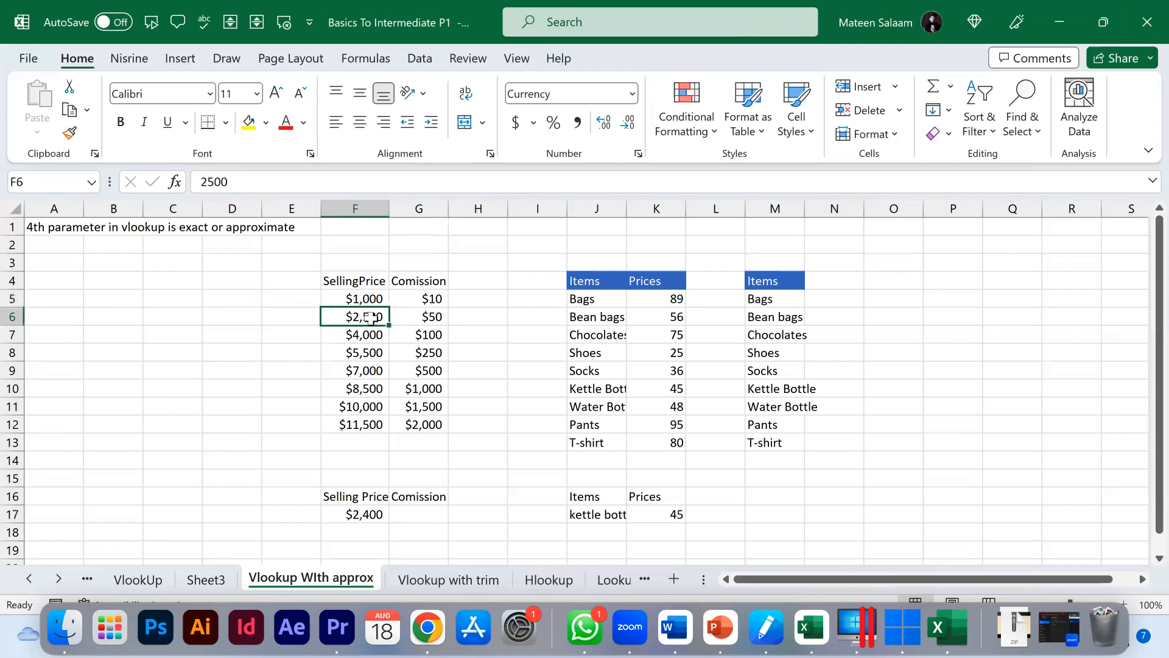
pyautogui.click(371, 512)
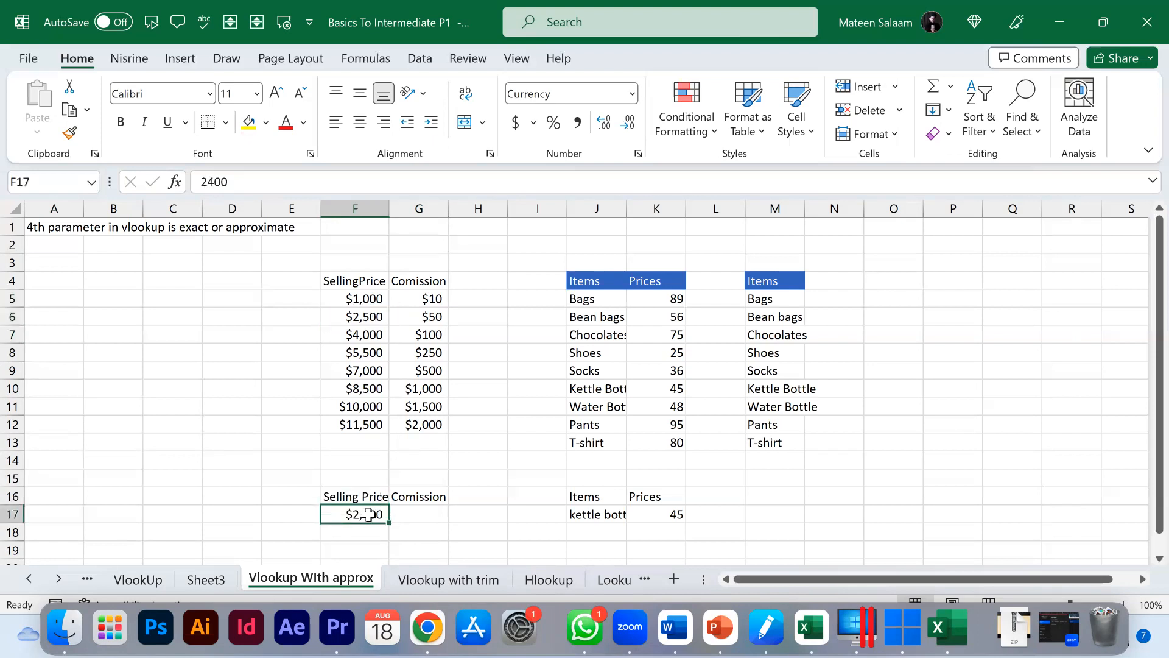
# Step: Start a VLOOKUP formula in G17 using F17 as lookup value and F5:G12 as the table
pyautogui.click(429, 512)
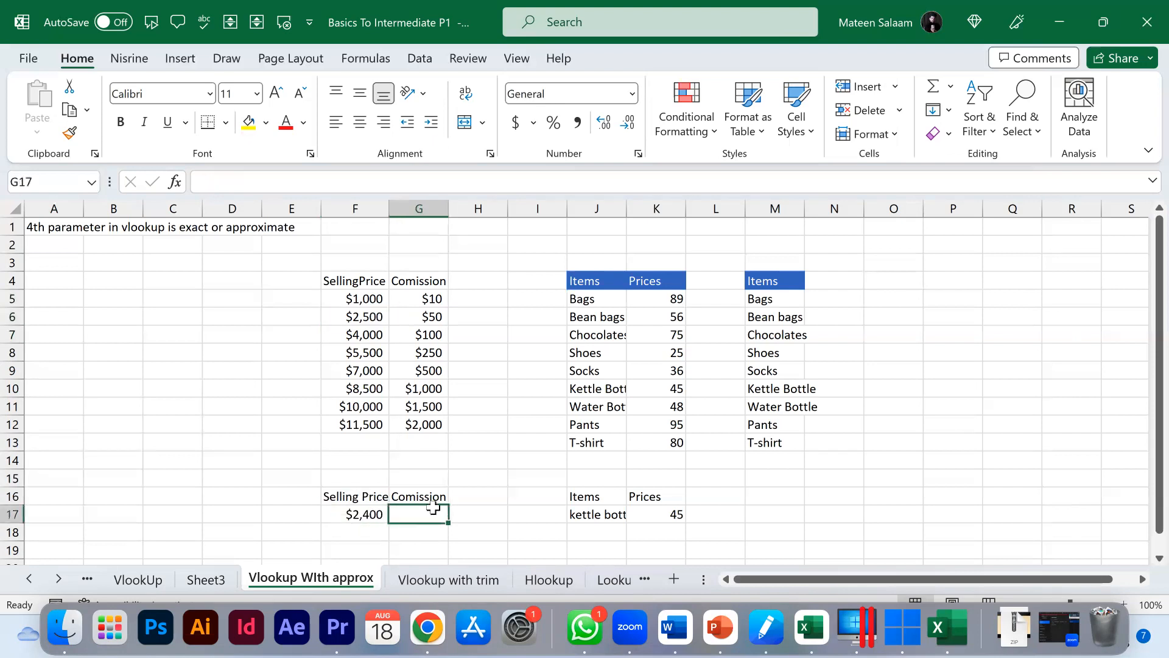
pyautogui.write('=vlo')
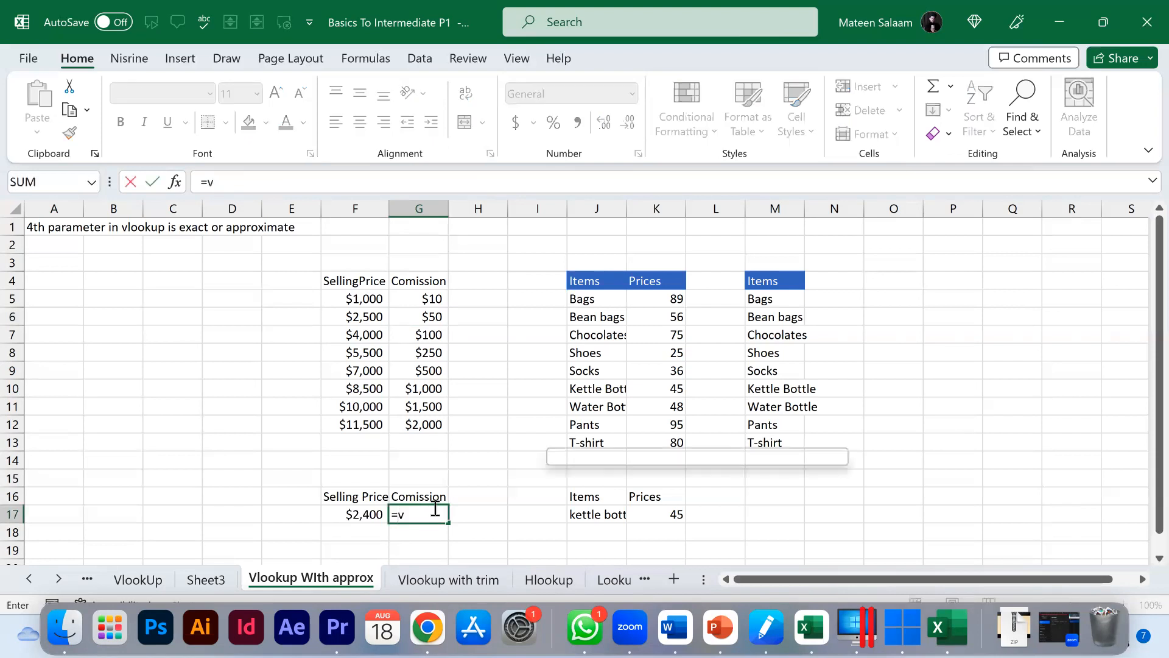
pyautogui.press('Tab')
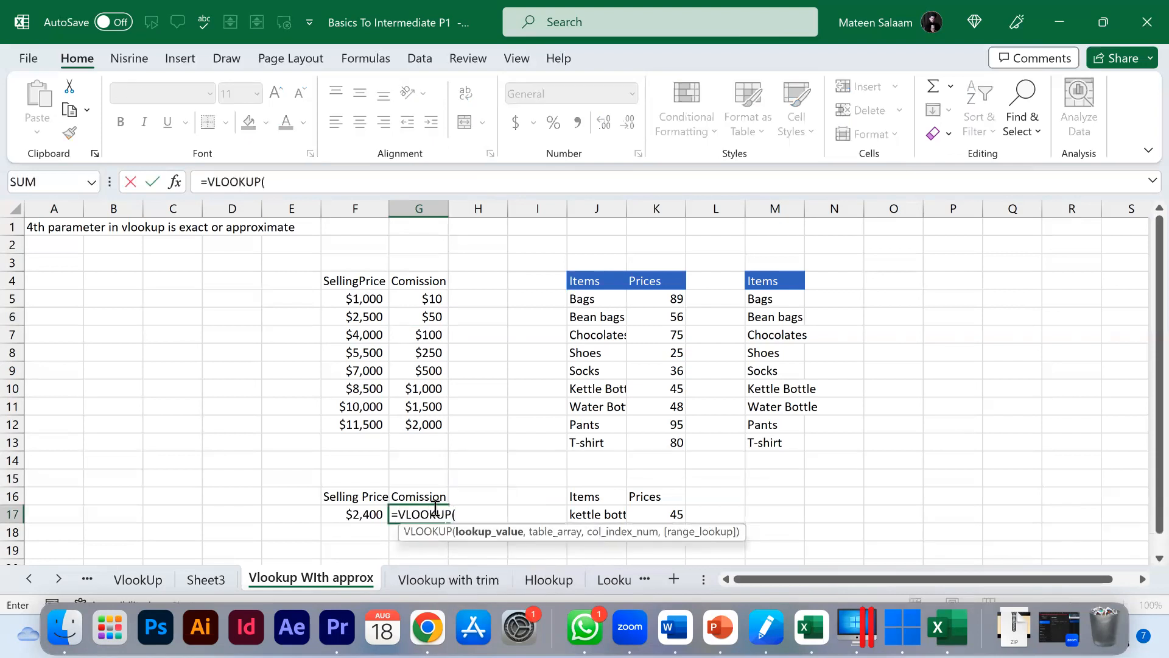
pyautogui.click(358, 513)
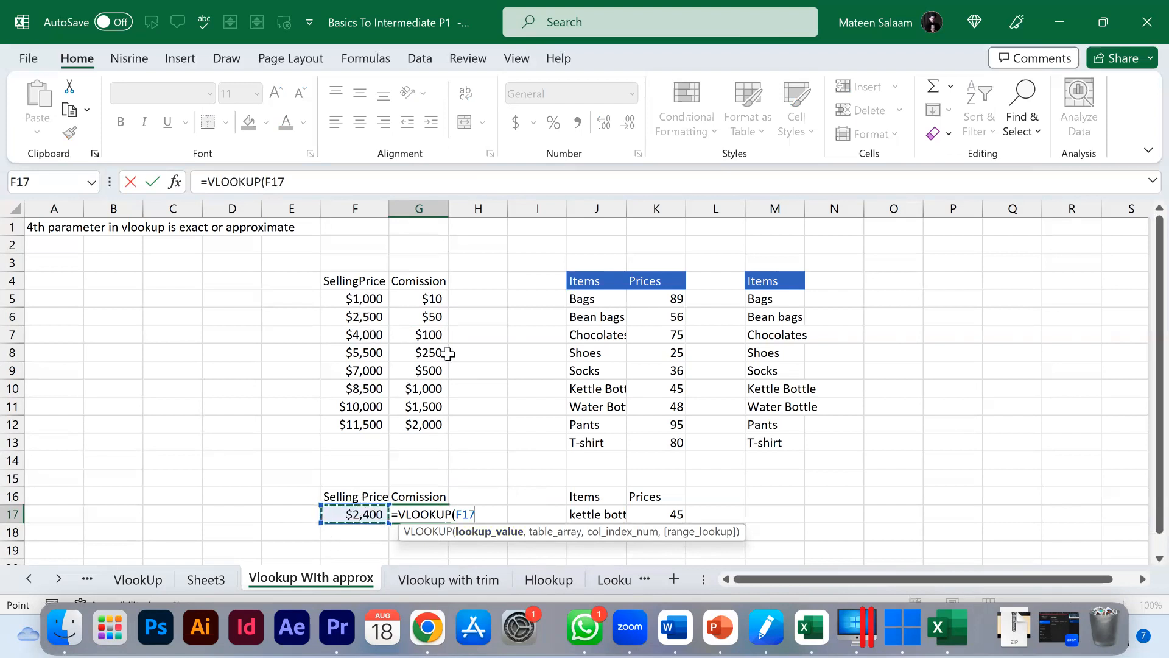
pyautogui.write(',')
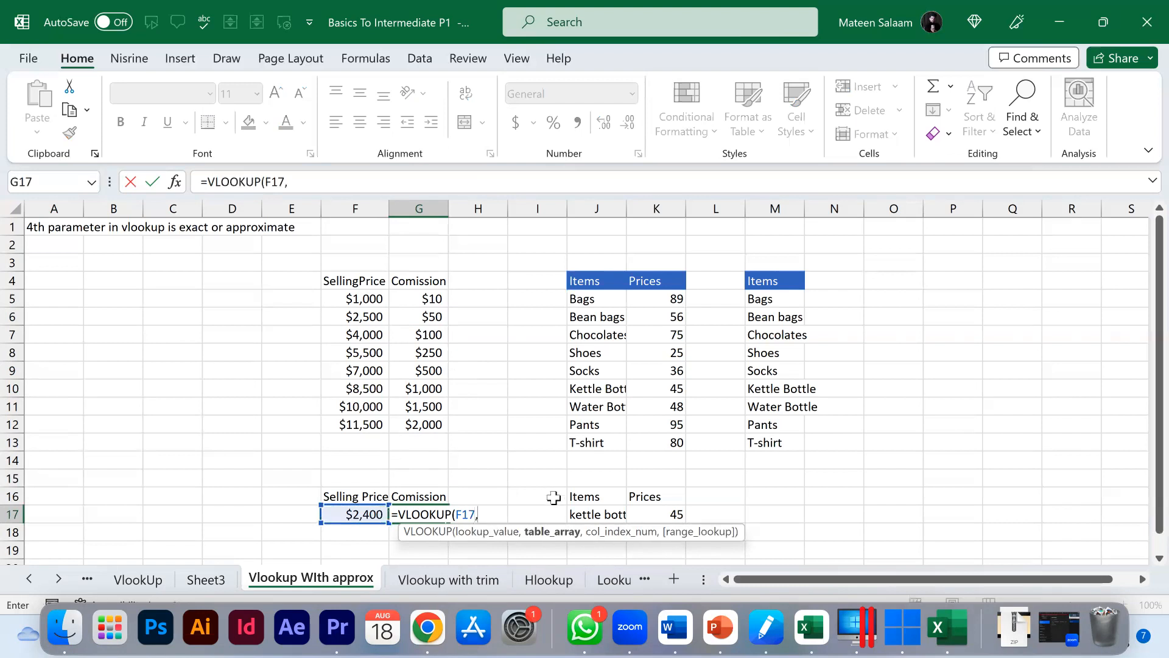
pyautogui.moveTo(363, 285); pyautogui.dragTo(424, 425)
pyautogui.moveTo(359, 298); pyautogui.dragTo(426, 334)
pyautogui.moveTo(428, 390); pyautogui.dragTo(430, 420)
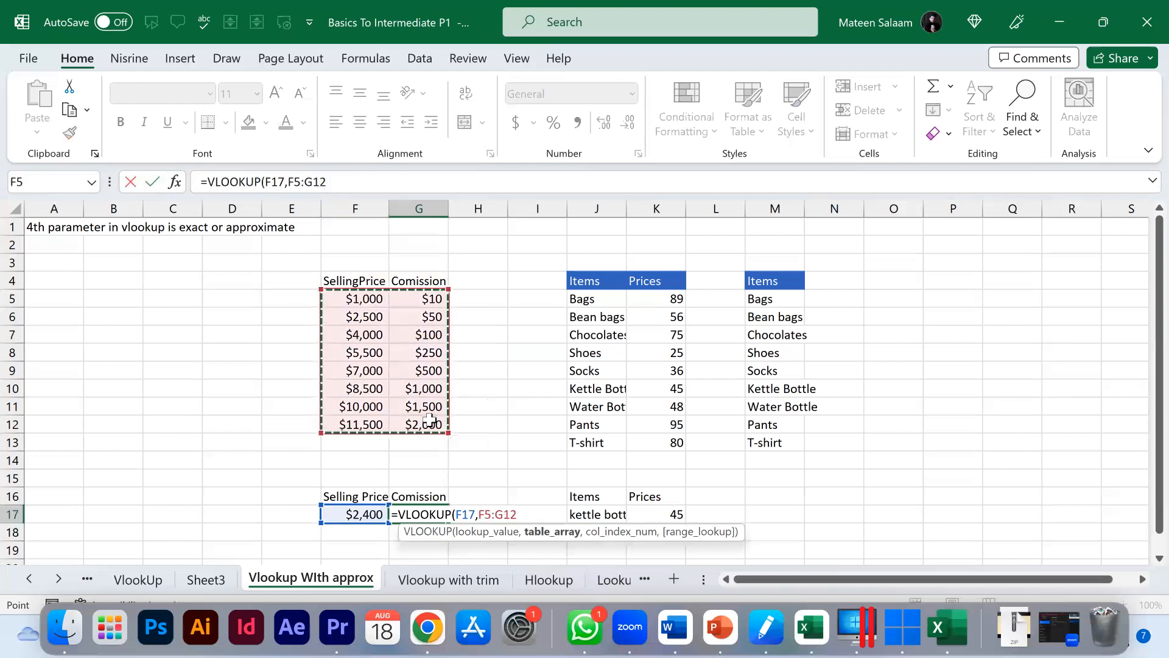
# Step: Complete the G17 formula with column index 2 and FALSE for an exact match
pyautogui.write(',2')
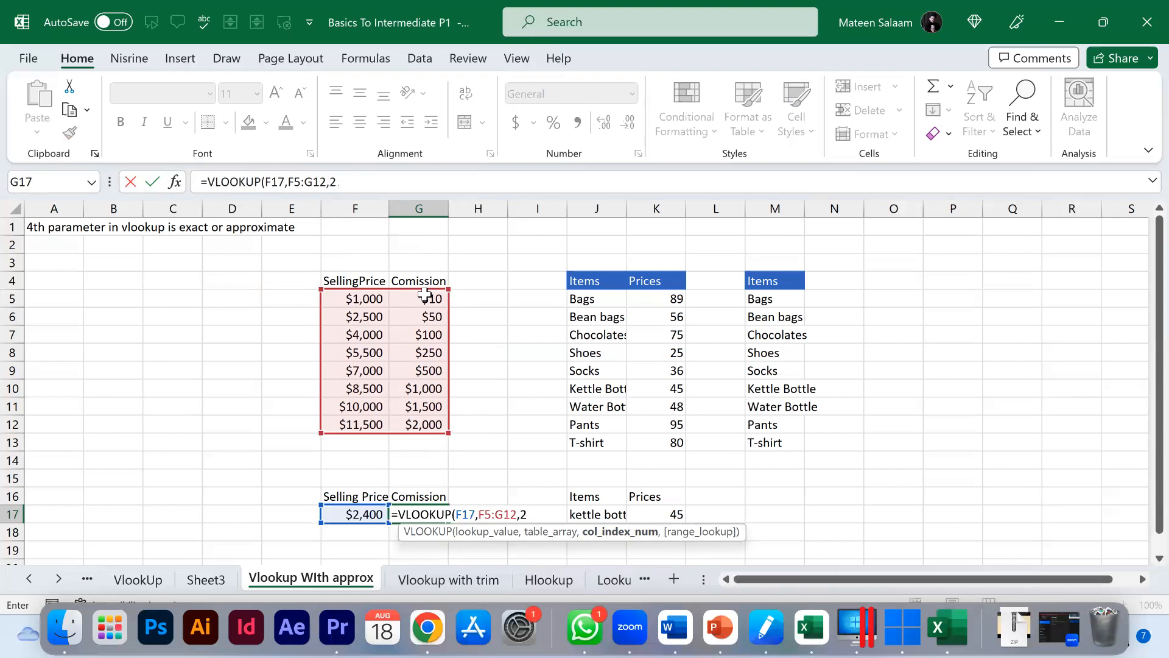
pyautogui.write(',')
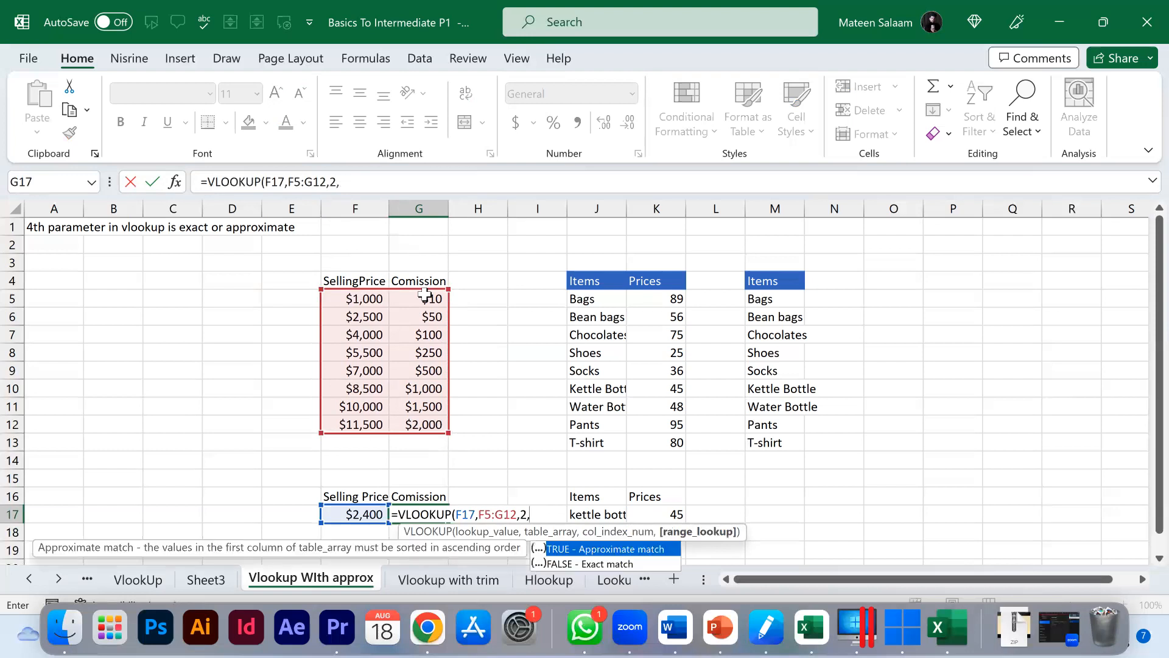
pyautogui.doubleClick(590, 564)
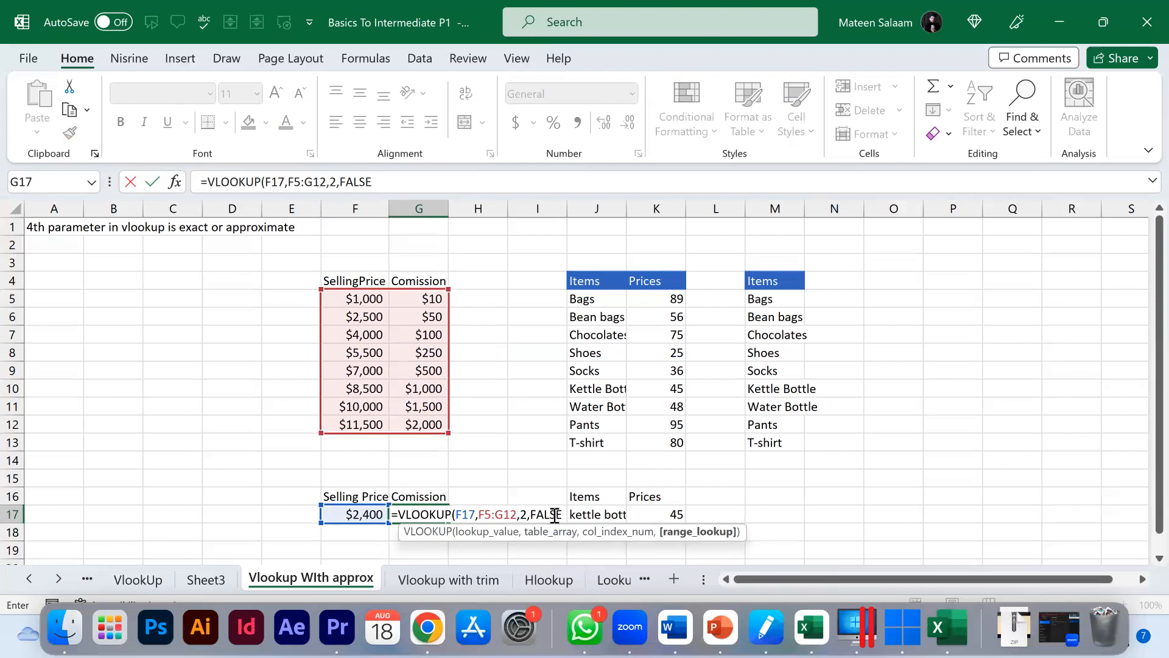
pyautogui.press('Return')
pyautogui.click(439, 517)
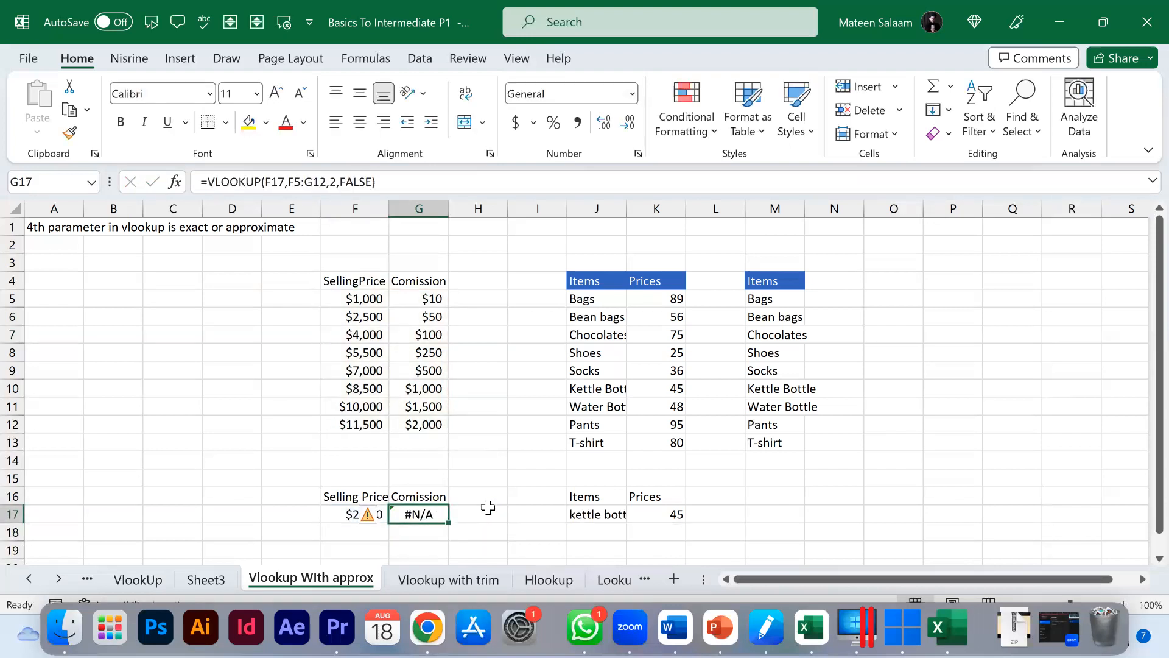
# Step: Switch the G17 VLOOKUP's range_lookup argument to TRUE for an approximate match
pyautogui.click(352, 514)
pyautogui.moveTo(358, 298); pyautogui.dragTo(360, 426)
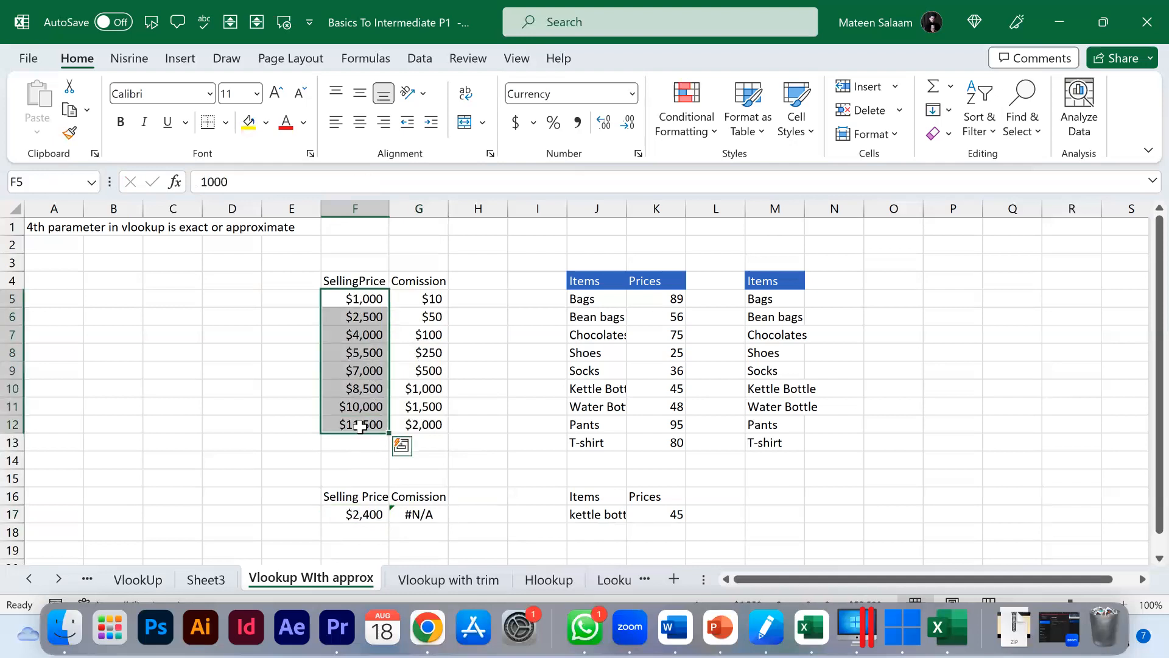
pyautogui.click(360, 515)
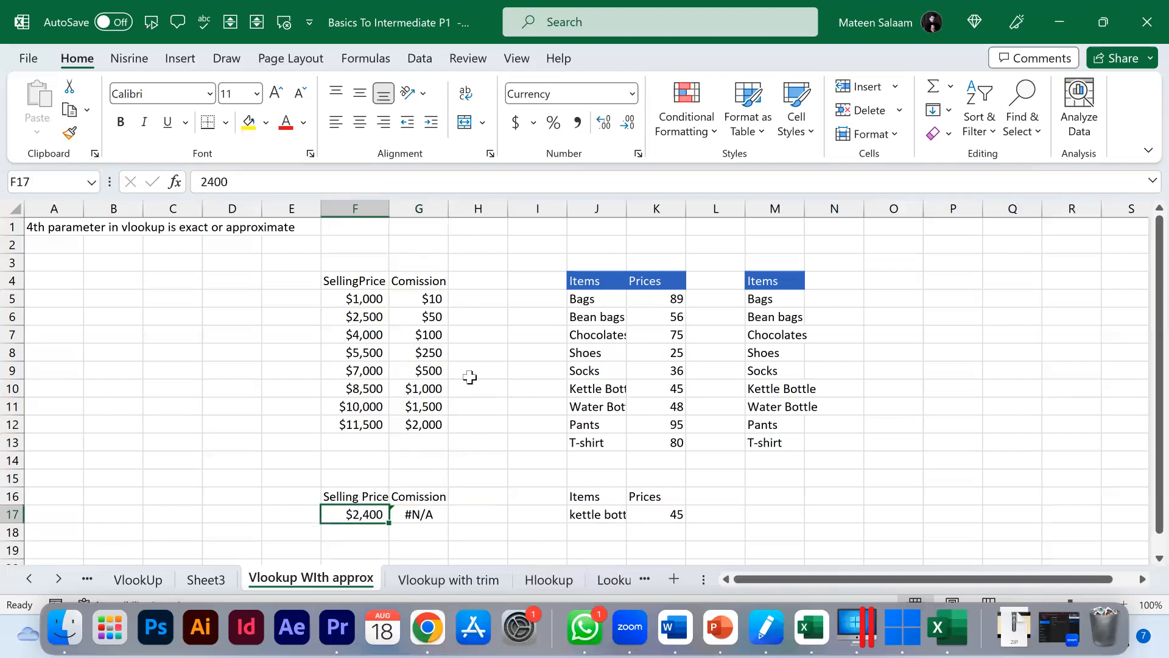
pyautogui.doubleClick(424, 517)
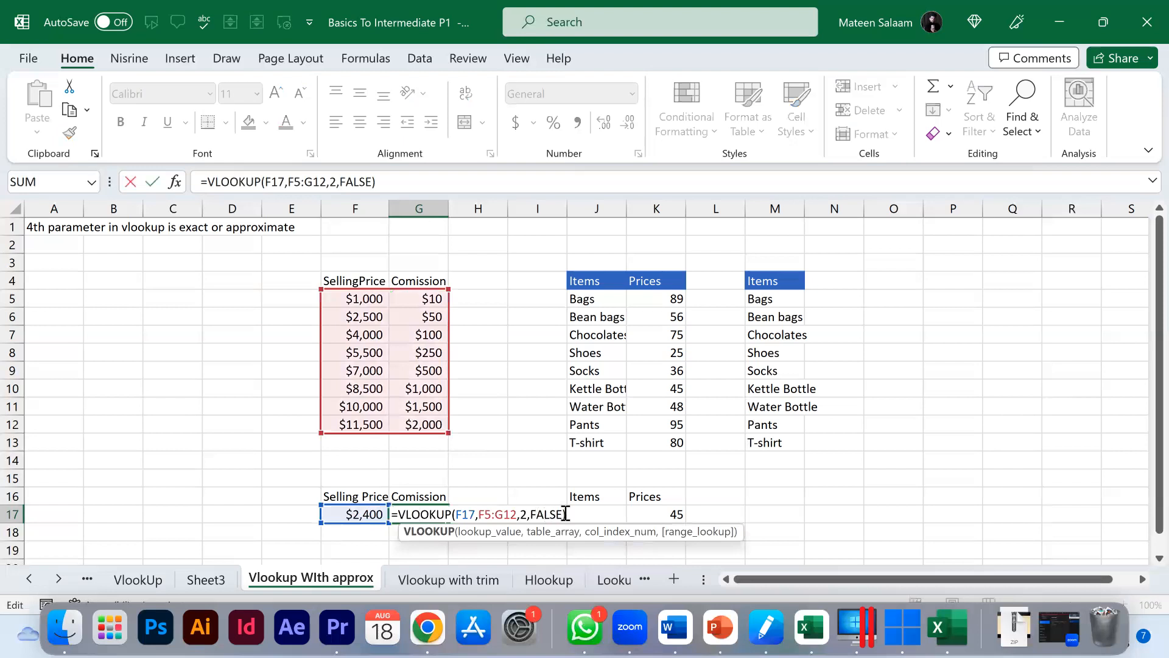
pyautogui.click(561, 514)
pyautogui.press('BackSpace')
pyautogui.press('BackSpace')
pyautogui.press('BackSpace')
pyautogui.press('BackSpace')
pyautogui.press('BackSpace')
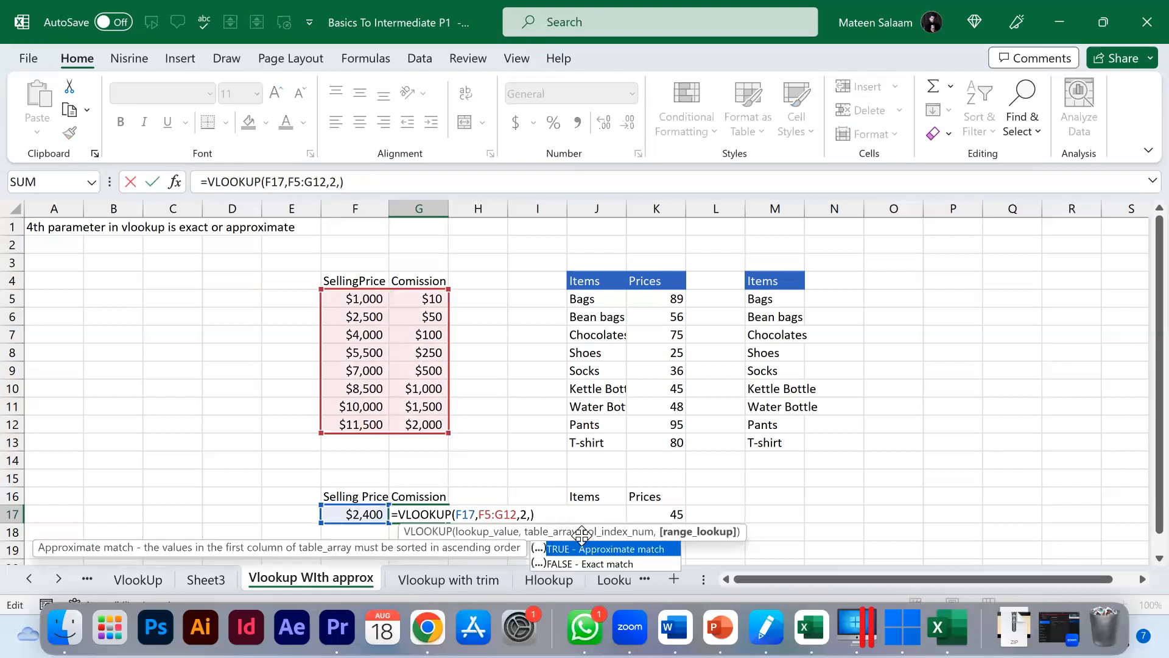
pyautogui.doubleClick(580, 548)
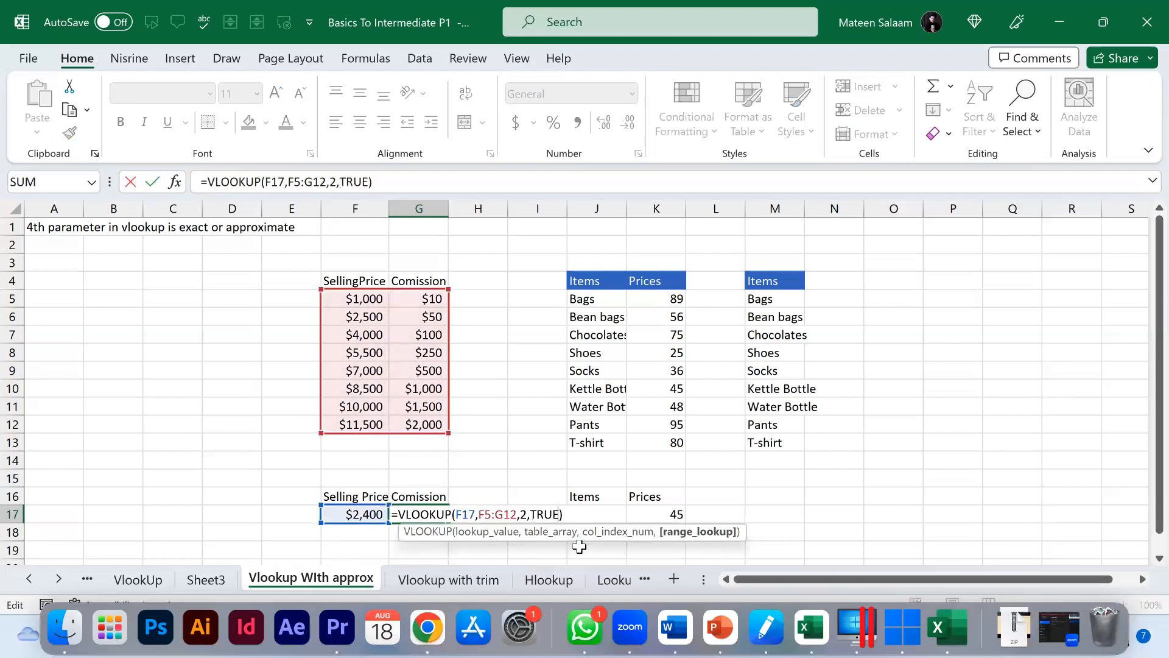
pyautogui.press('Return')
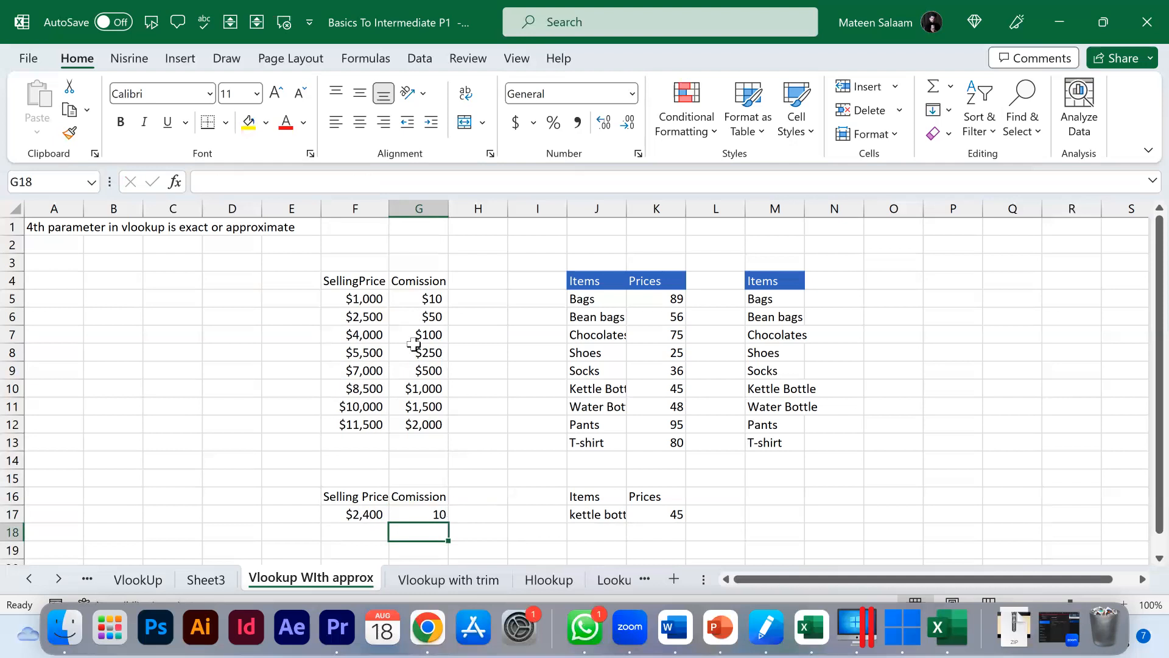
# Step: Examine the first selling price and commission rows of the lookup table
pyautogui.click(369, 296)
pyautogui.moveTo(368, 296); pyautogui.dragTo(442, 298)
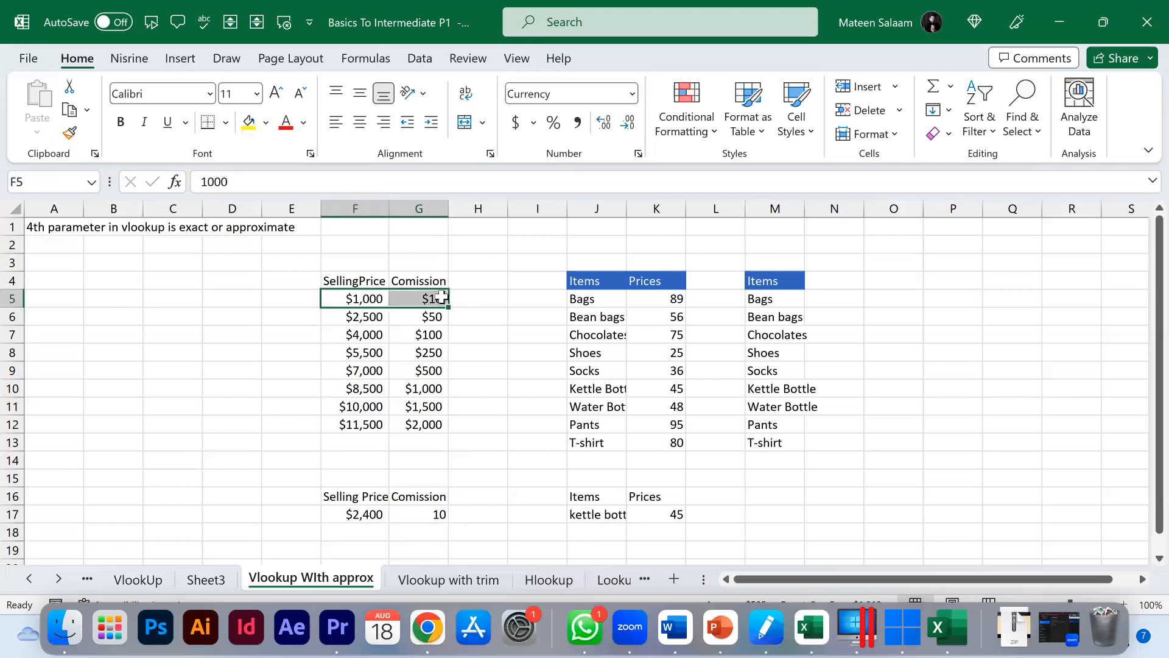
pyautogui.click(361, 313)
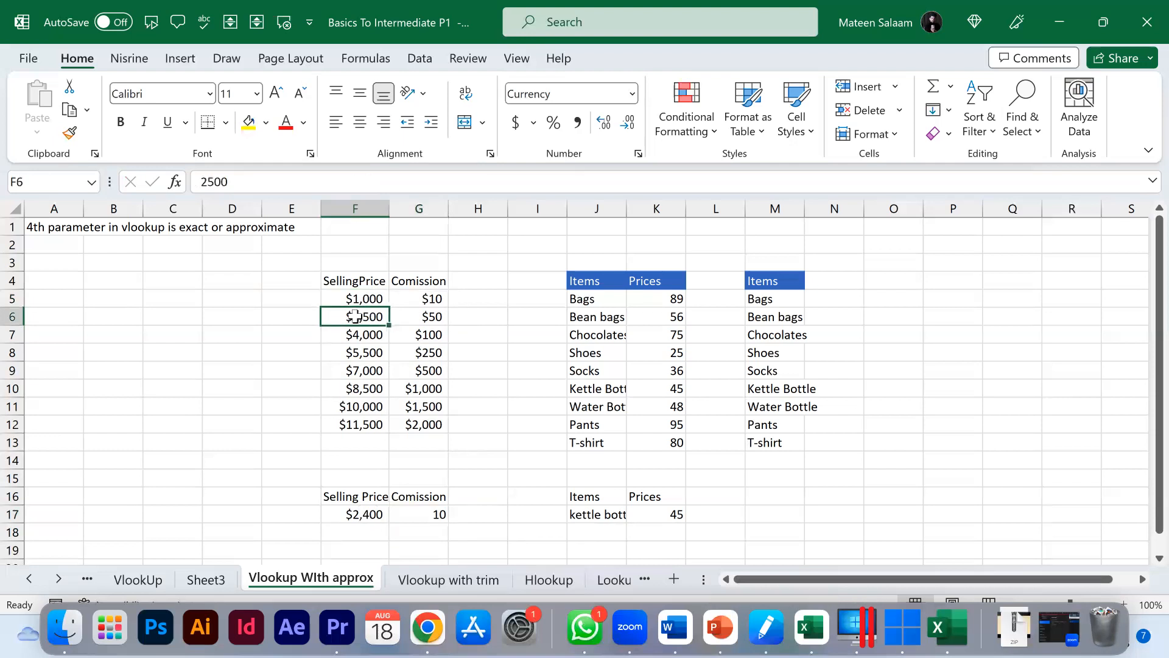
pyautogui.click(420, 299)
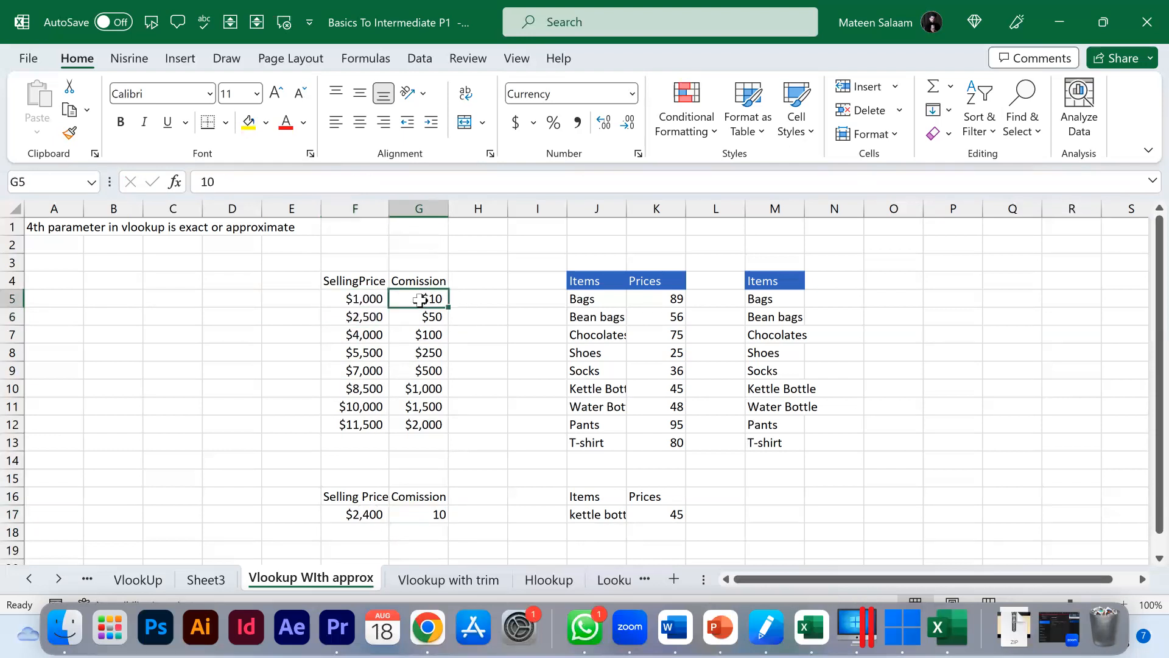
pyautogui.click(379, 315)
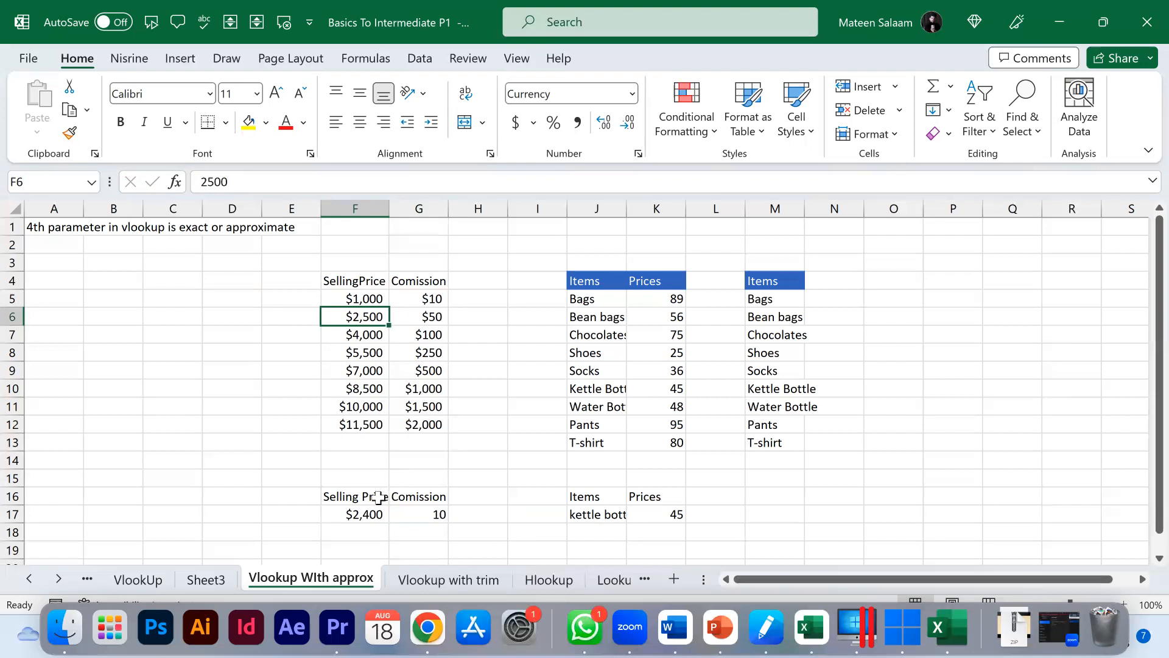
# Step: Set the F17 selling price to 2499.9999999 to test the approximate match
pyautogui.click(364, 519)
pyautogui.doubleClick(365, 520)
pyautogui.press('BackSpace')
pyautogui.press('BackSpace')
pyautogui.write('99.9999999')
pyautogui.press('Return')
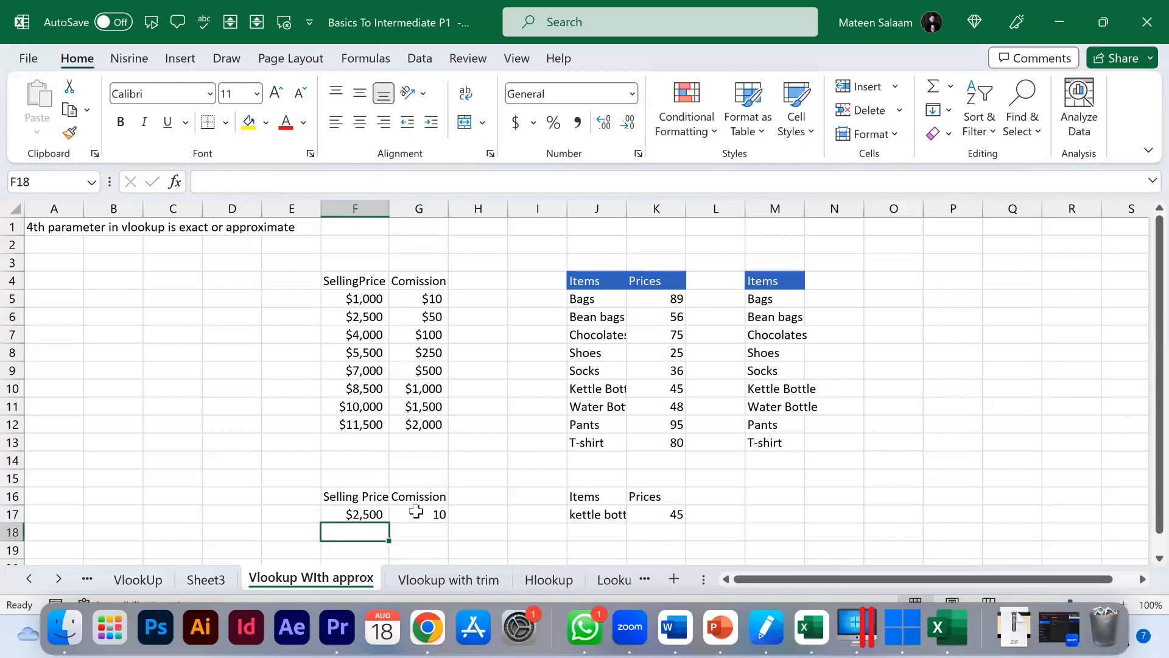
pyautogui.click(416, 512)
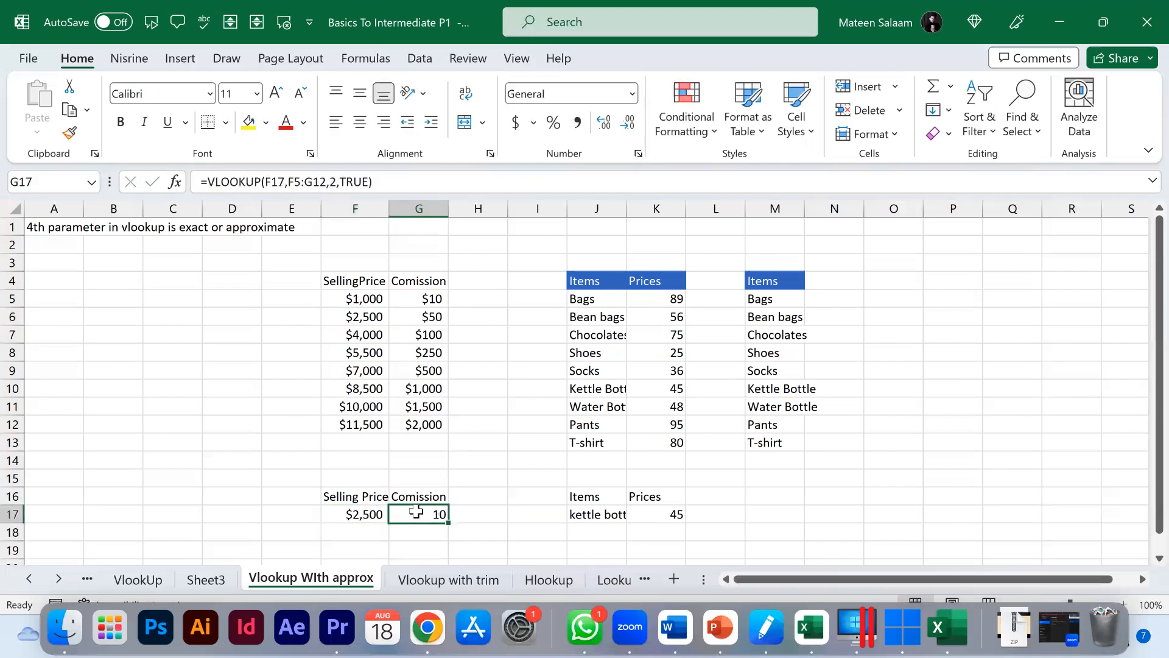
# Step: Set the F17 selling price to 2500
pyautogui.doubleClick(365, 514)
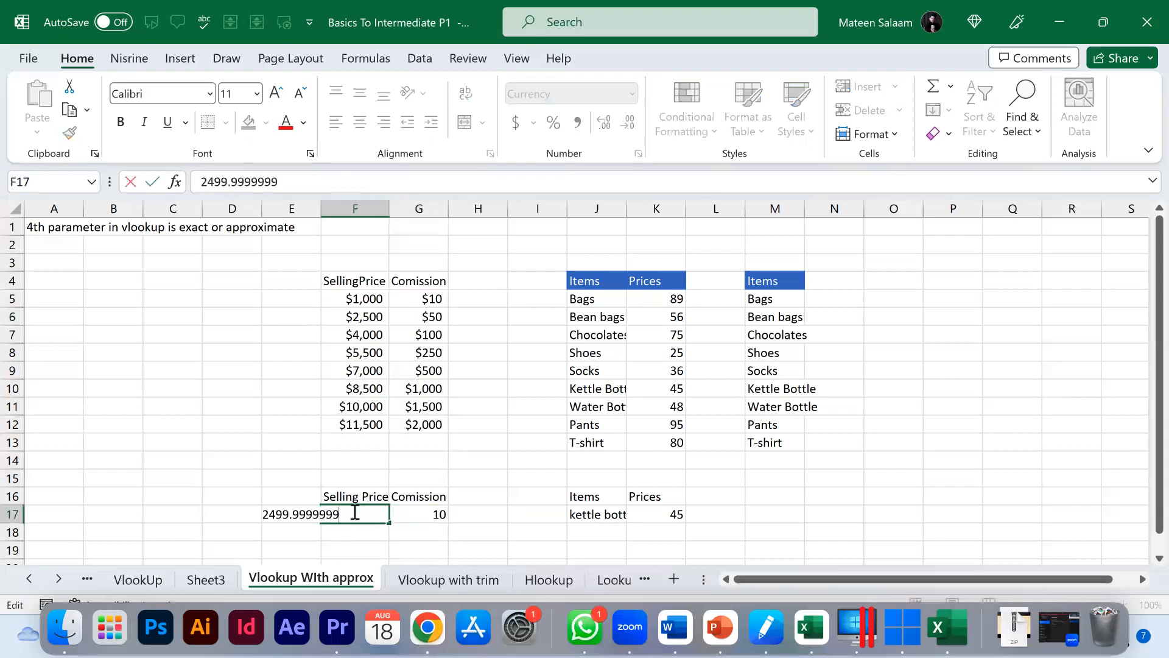
pyautogui.press('BackSpace')
pyautogui.press('BackSpace')
pyautogui.press('BackSpace')
pyautogui.press('BackSpace')
pyautogui.press('BackSpace')
pyautogui.press('BackSpace')
pyautogui.press('BackSpace')
pyautogui.press('BackSpace')
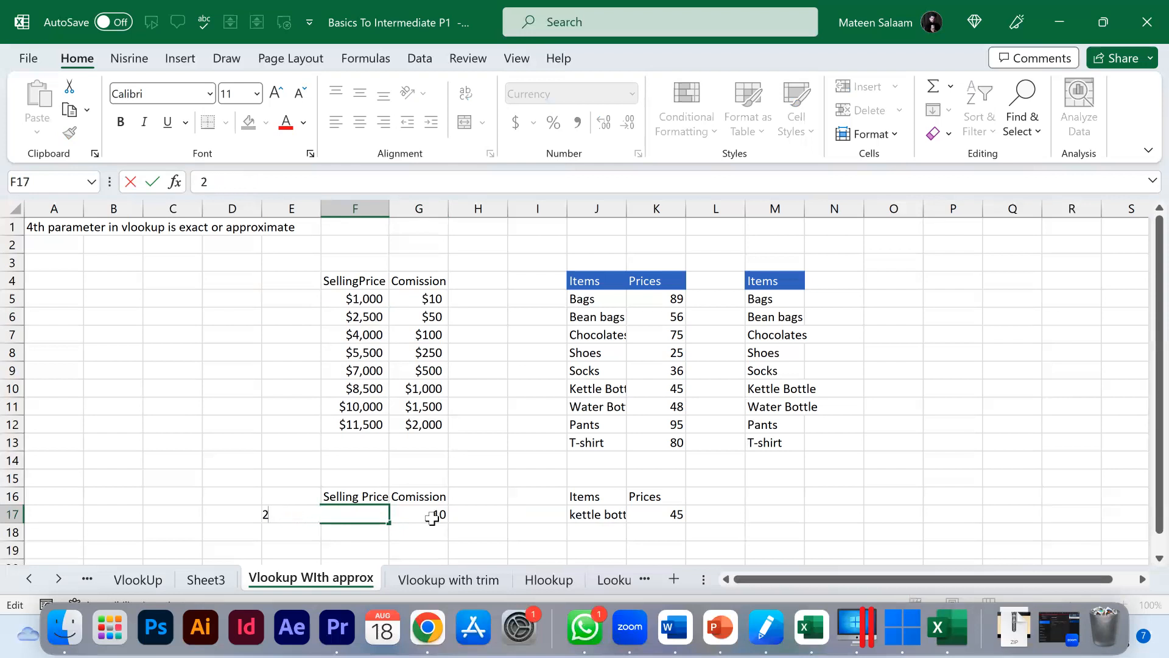
pyautogui.press('Return')
pyautogui.click(434, 515)
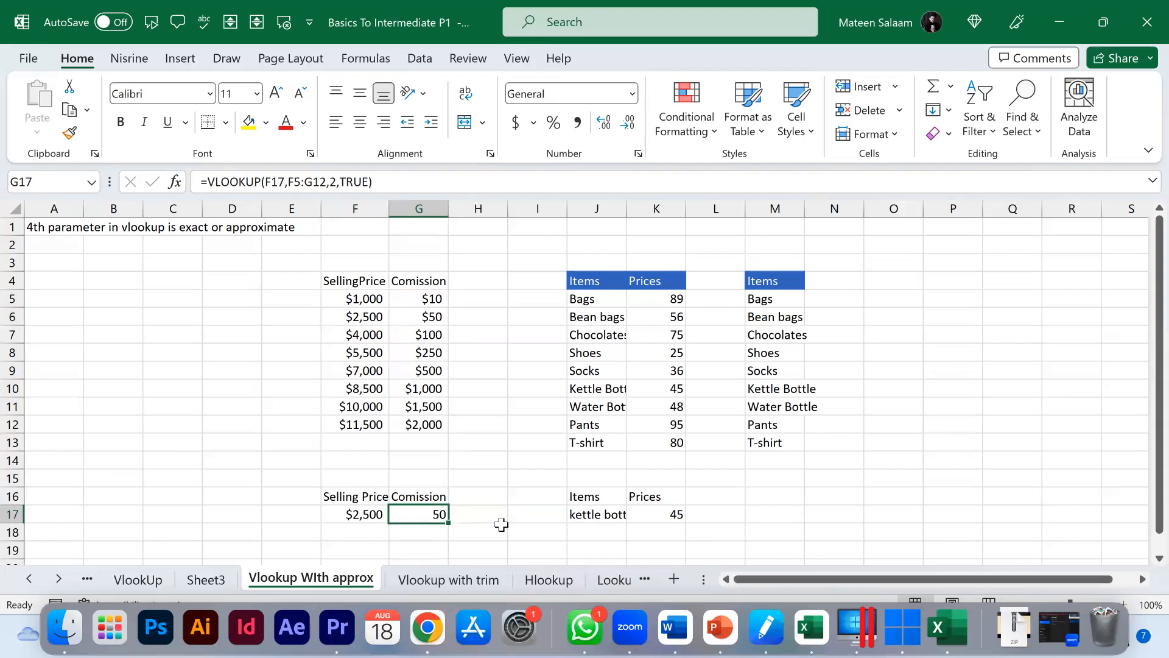
# Step: Open the G17 VLOOKUP formula for inspection and leave it unchanged
pyautogui.doubleClick(418, 514)
pyautogui.click(551, 514)
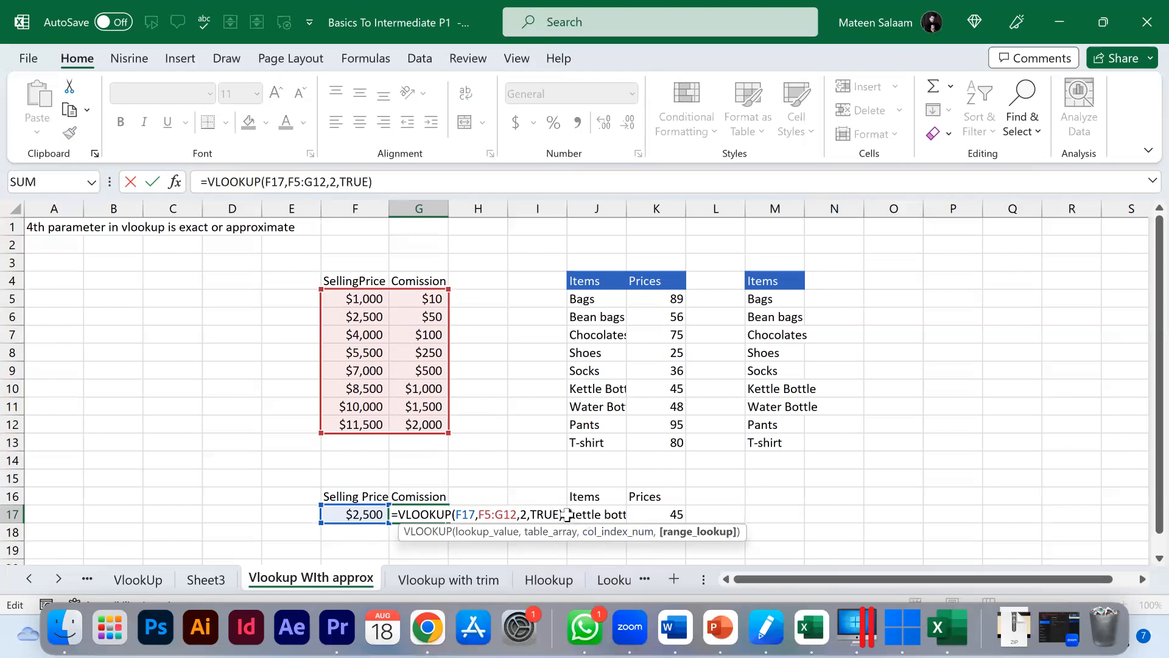
pyautogui.press('Escape')
# Step: Review the ID table on the VlookUp sheet, then return and re-check the G17 formula
pyautogui.click(145, 586)
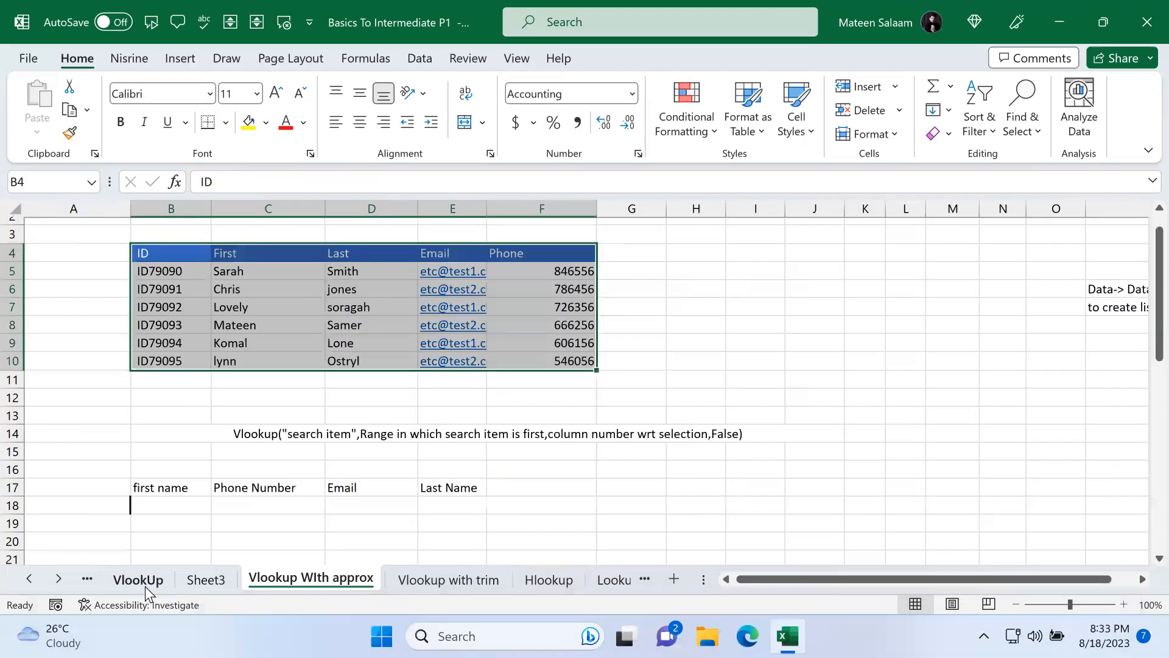
pyautogui.moveTo(196, 270); pyautogui.dragTo(589, 275)
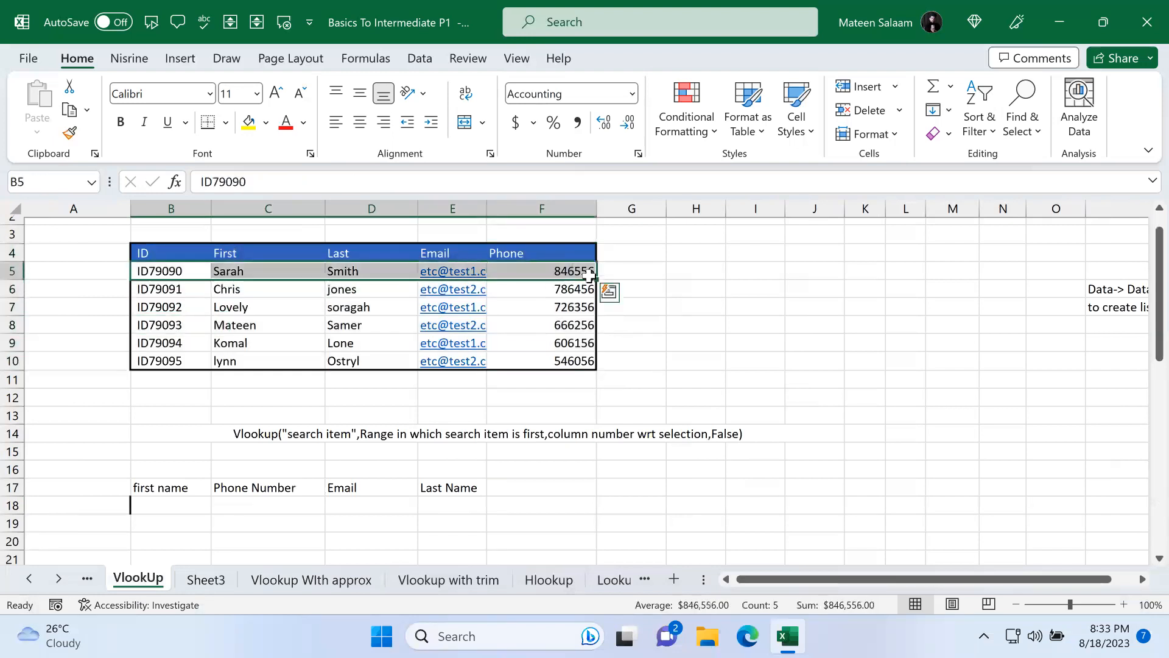
pyautogui.click(714, 272)
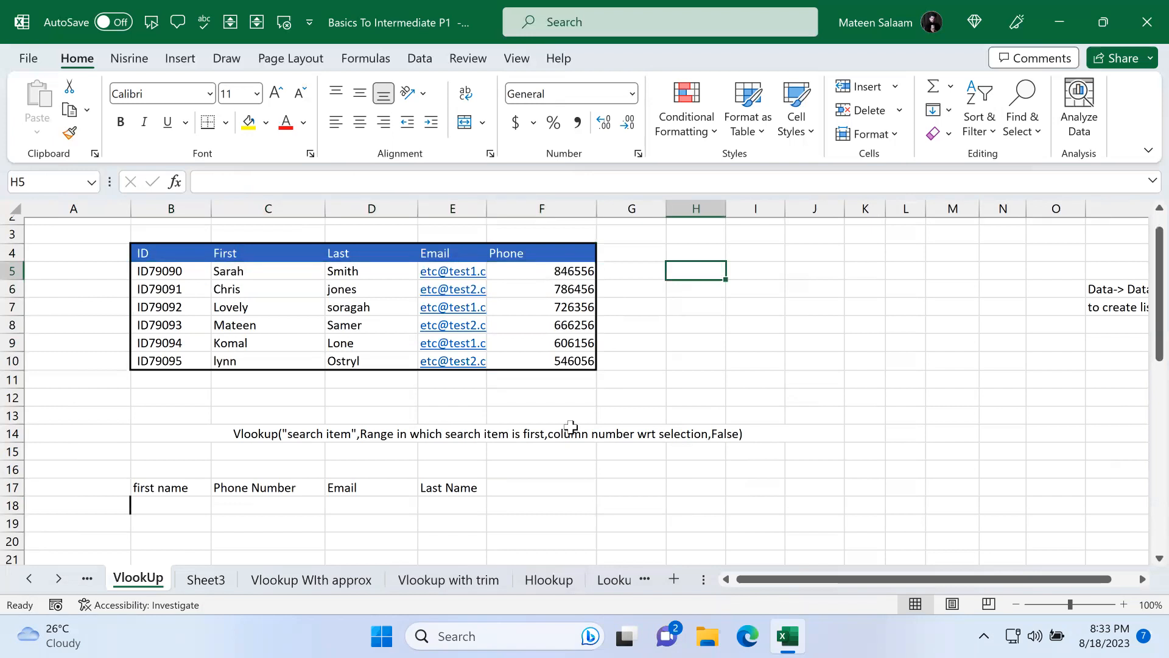
pyautogui.click(318, 580)
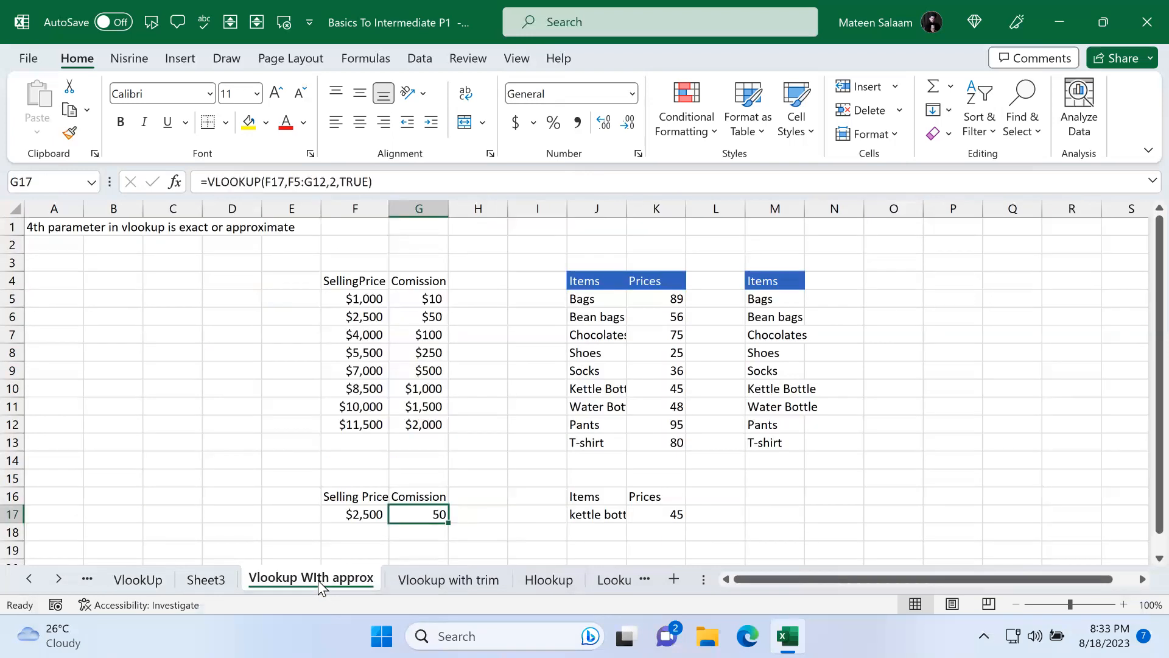
pyautogui.doubleClick(434, 511)
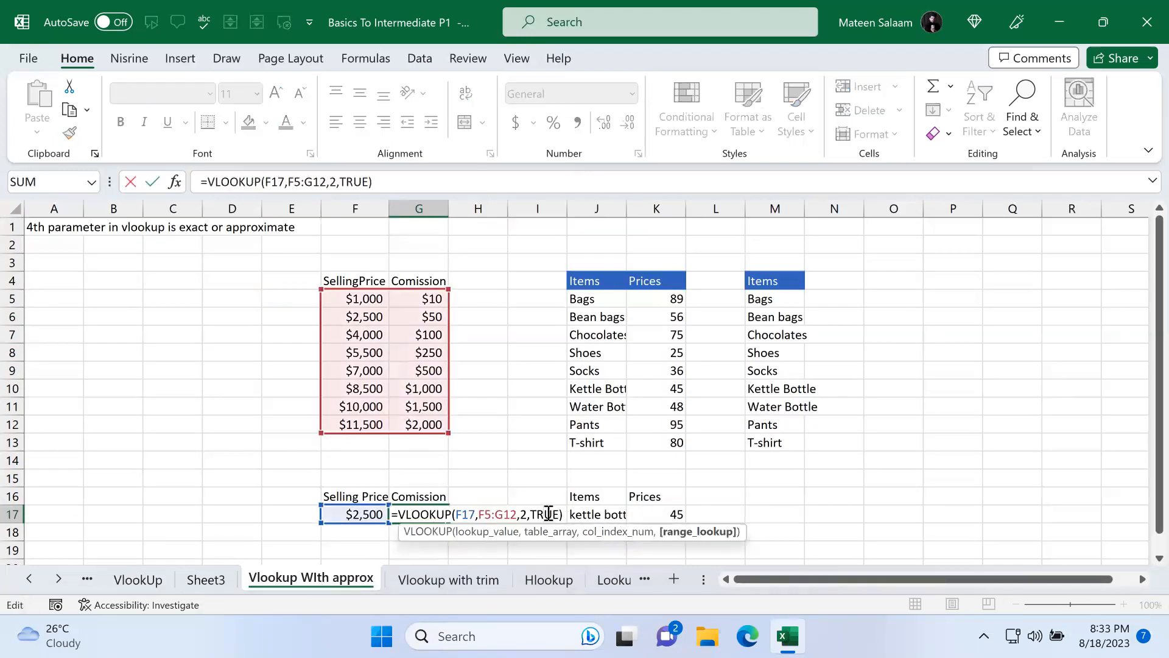
pyautogui.press('Return')
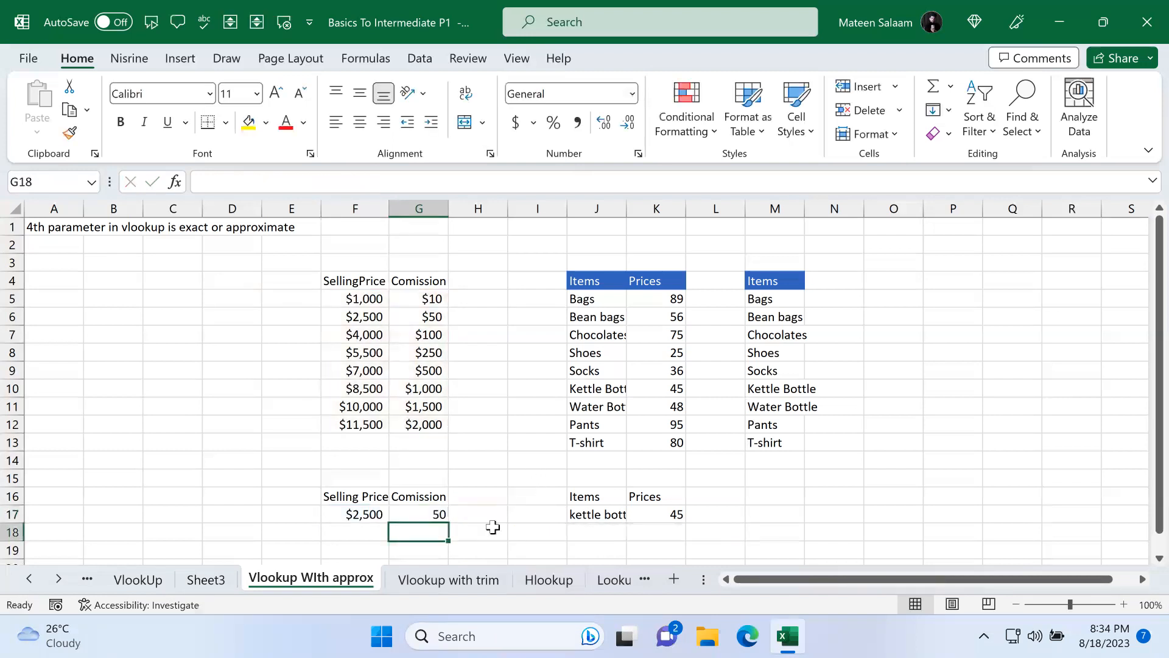
# Step: Clear the Prices cells D34:D39 on the Vlookup with trim sheet
pyautogui.click(452, 579)
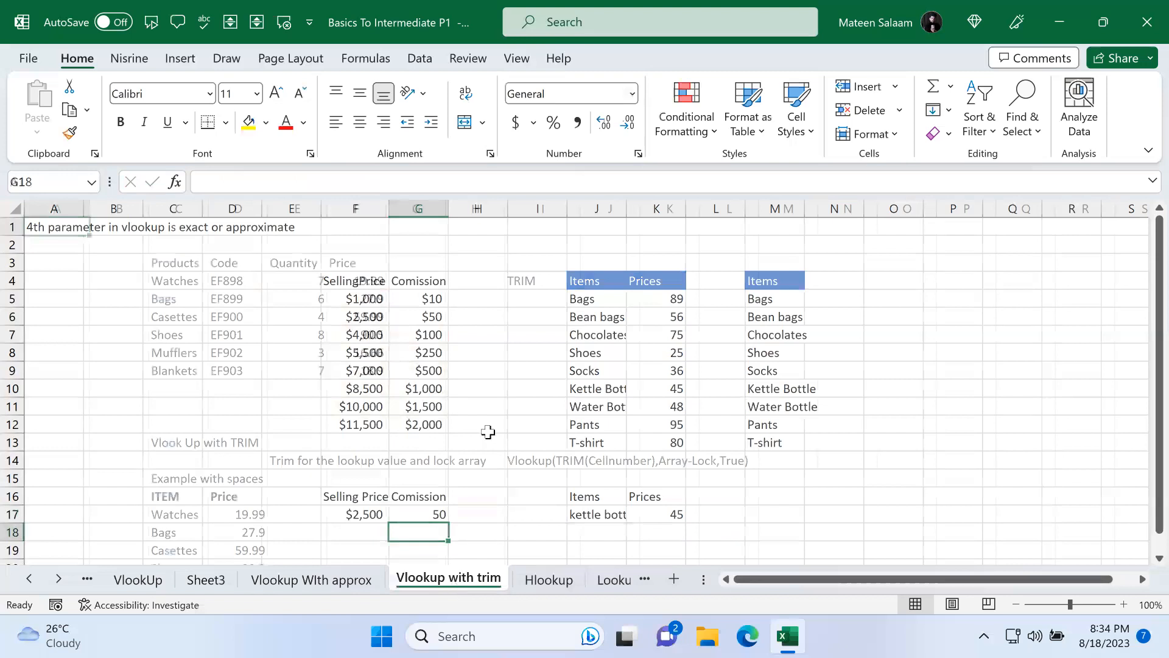
pyautogui.scroll(-7, 489, 432)
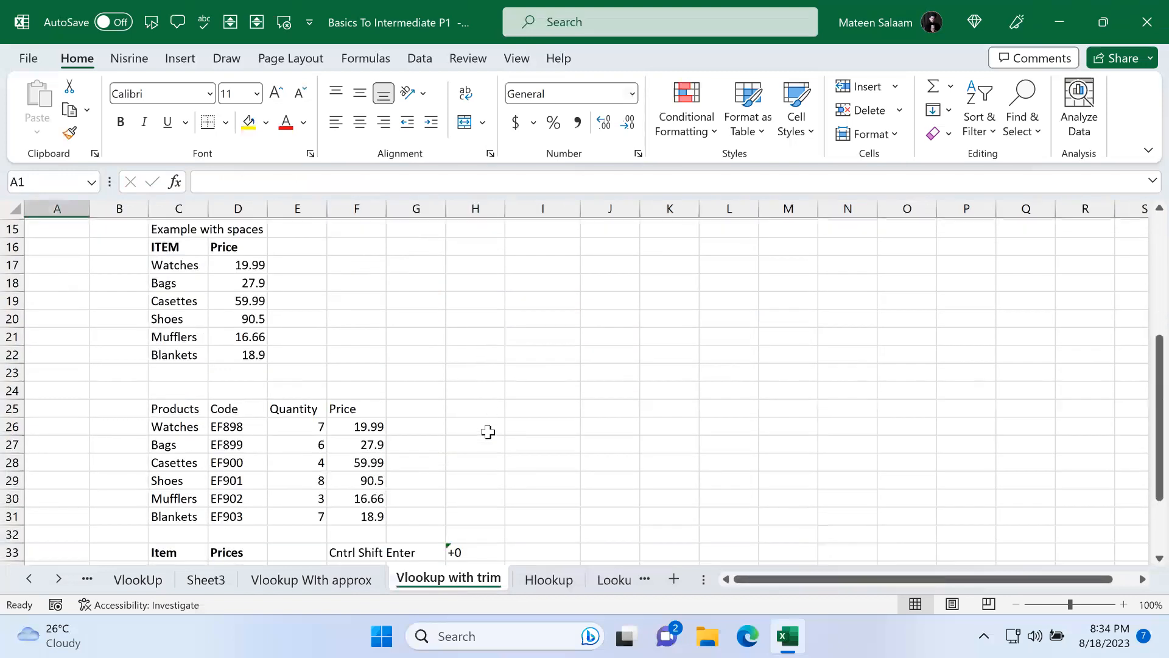
pyautogui.moveTo(237, 440); pyautogui.dragTo(231, 526)
pyautogui.press('Delete')
pyautogui.click(430, 457)
pyautogui.click(220, 439)
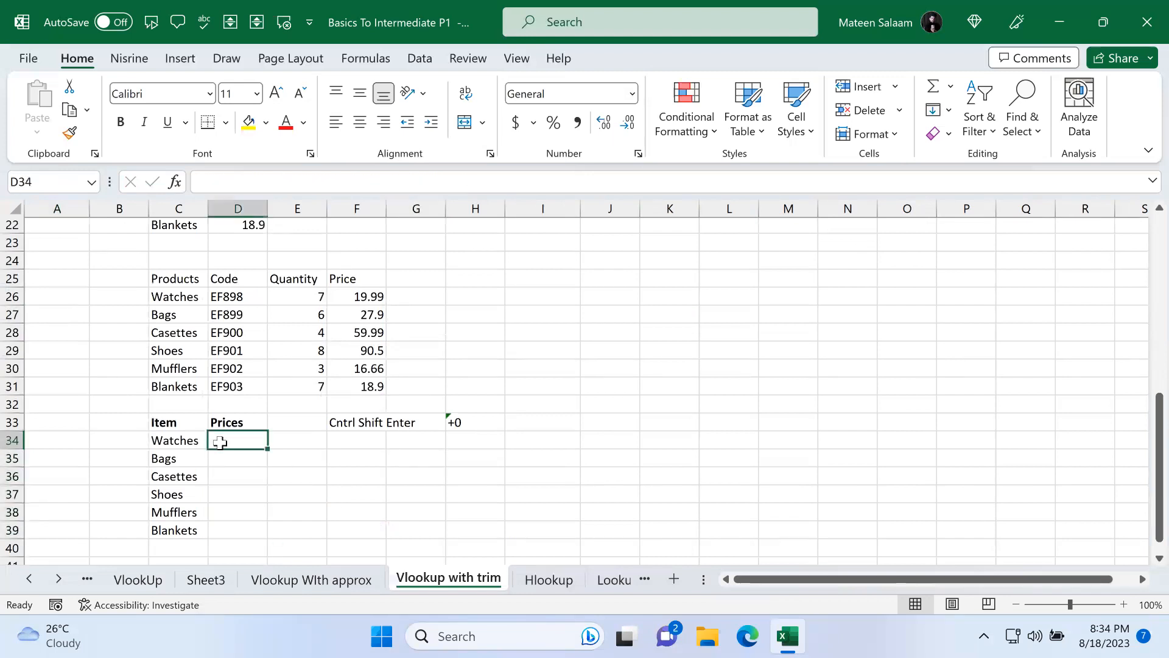
# Step: Enter the account holder's surname as sample text in K25
pyautogui.click(673, 286)
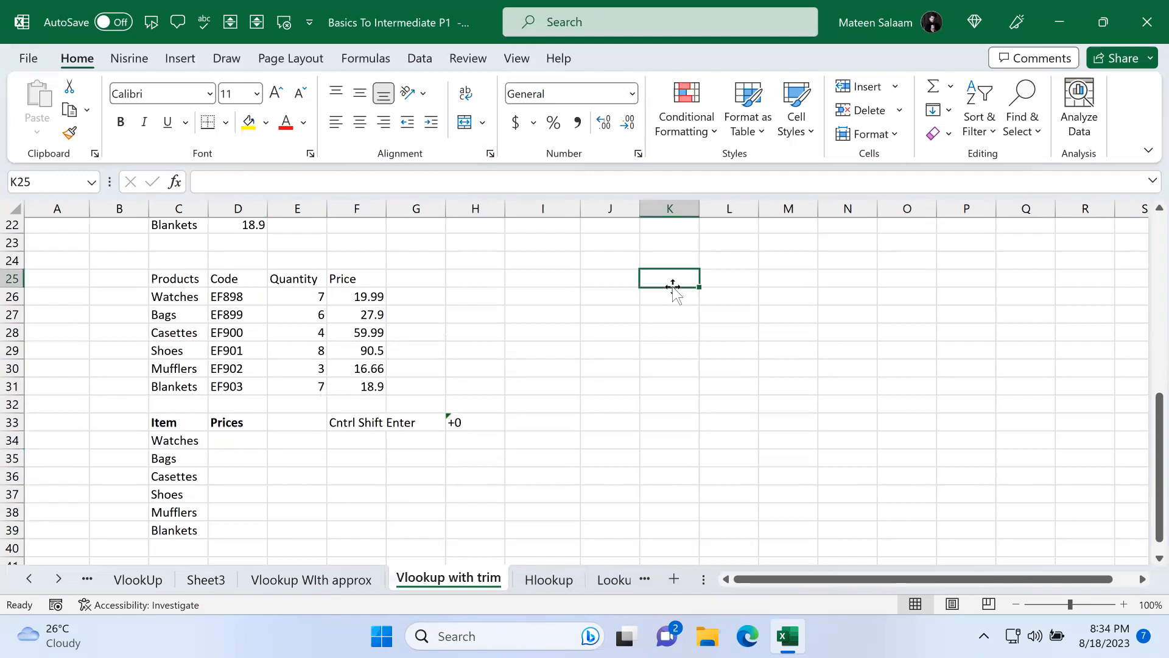
pyautogui.write('Salaam')
pyautogui.press('Return')
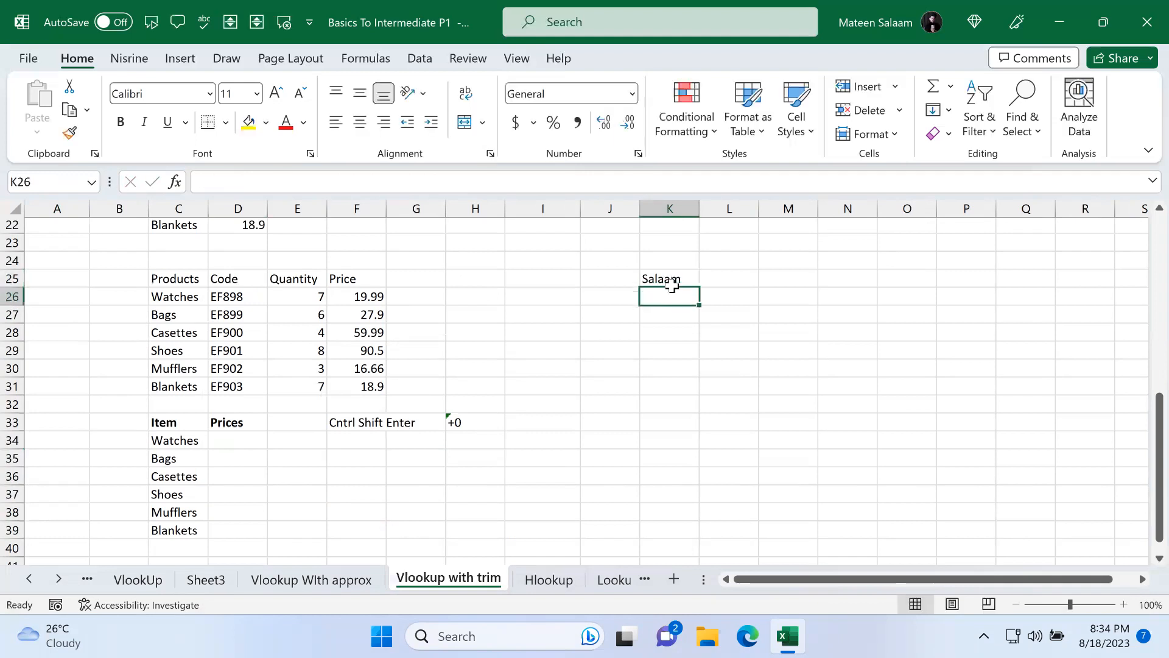
pyautogui.doubleClick(680, 280)
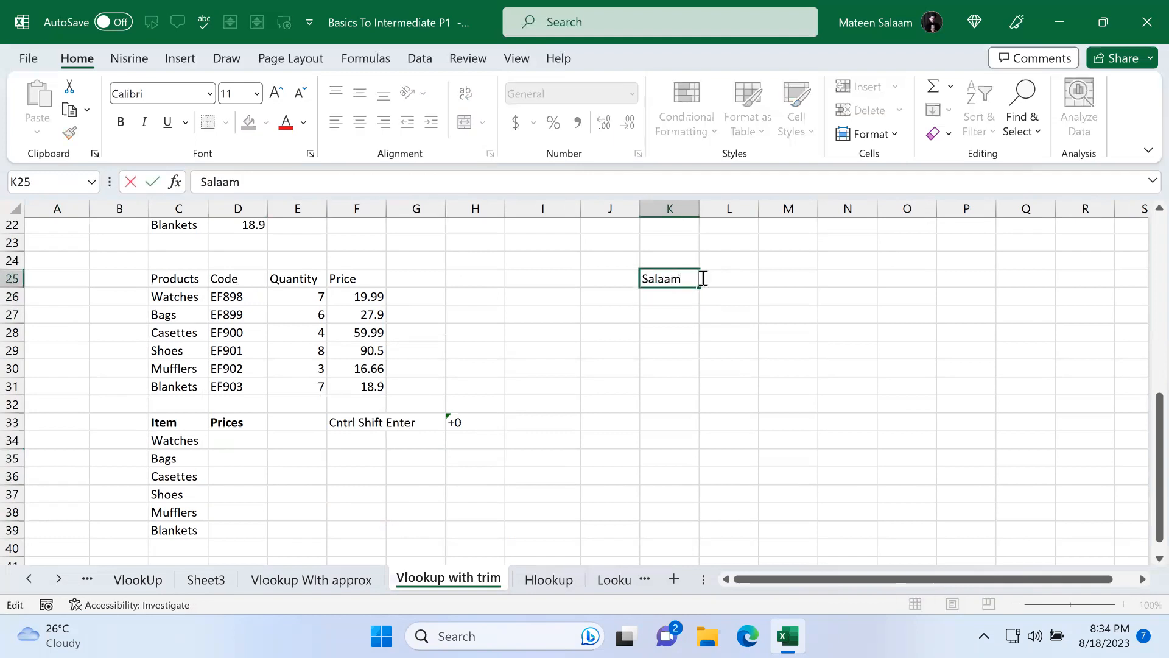
pyautogui.press('Return')
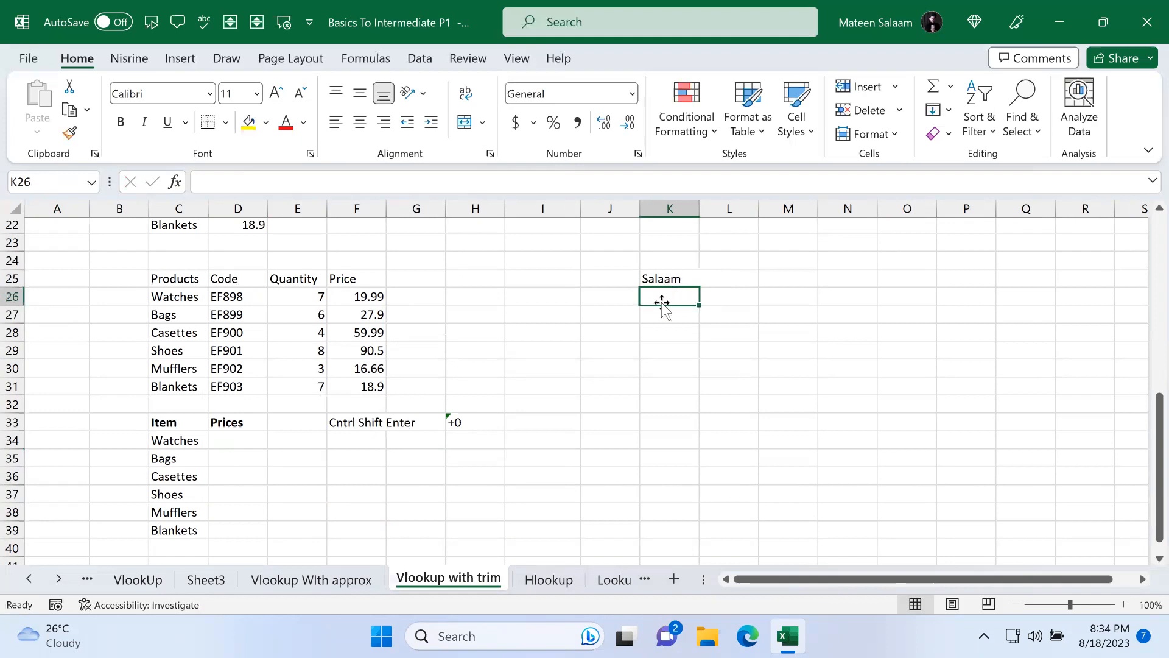
# Step: Enter the same surname preceded by extra spaces in K26
pyautogui.doubleClick(663, 298)
pyautogui.write('Salaam')
pyautogui.press('Return')
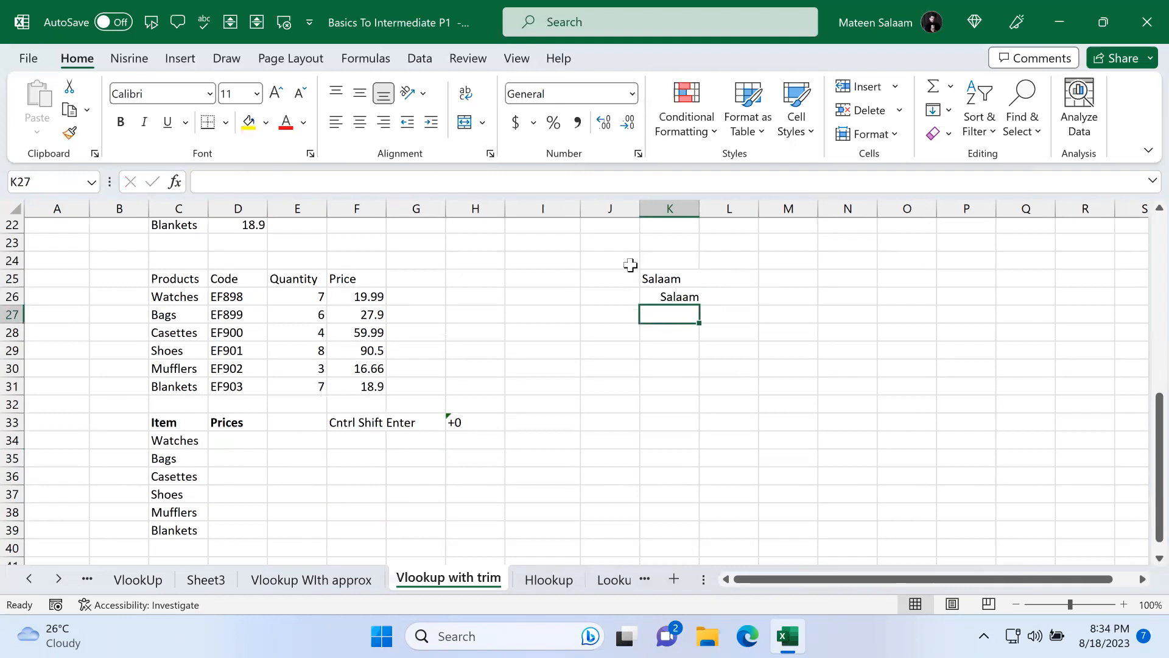
pyautogui.doubleClick(691, 278)
pyautogui.doubleClick(652, 296)
pyautogui.moveTo(660, 296); pyautogui.dragTo(622, 294)
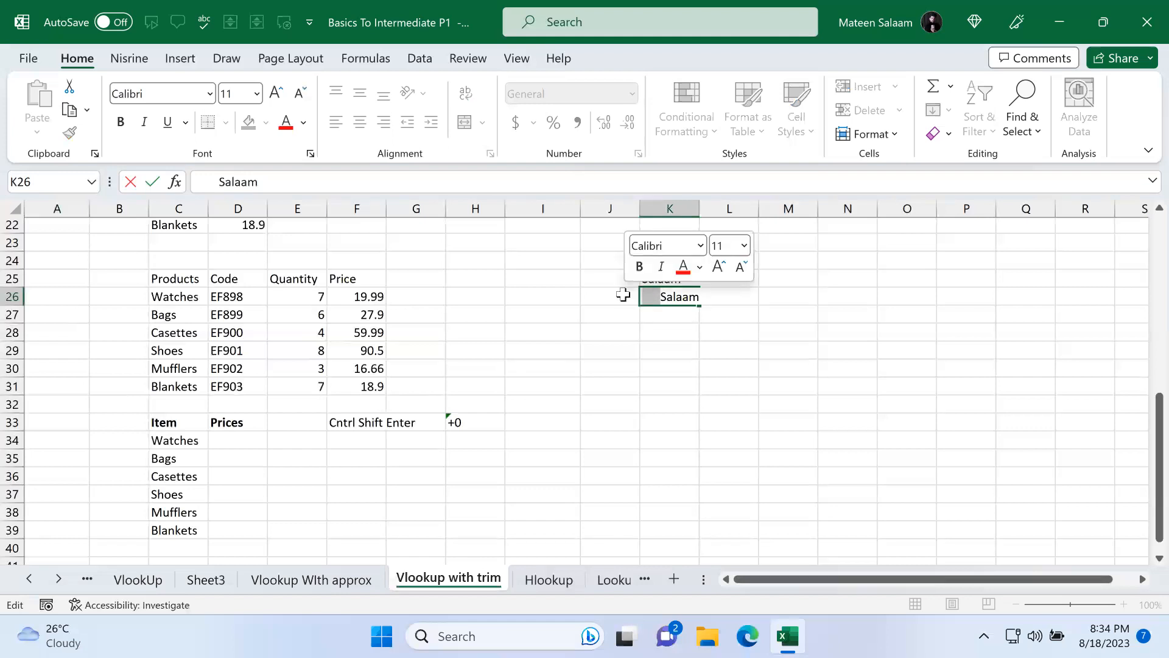
# Step: Count the characters of K25 with a LEN formula in N25
pyautogui.click(839, 274)
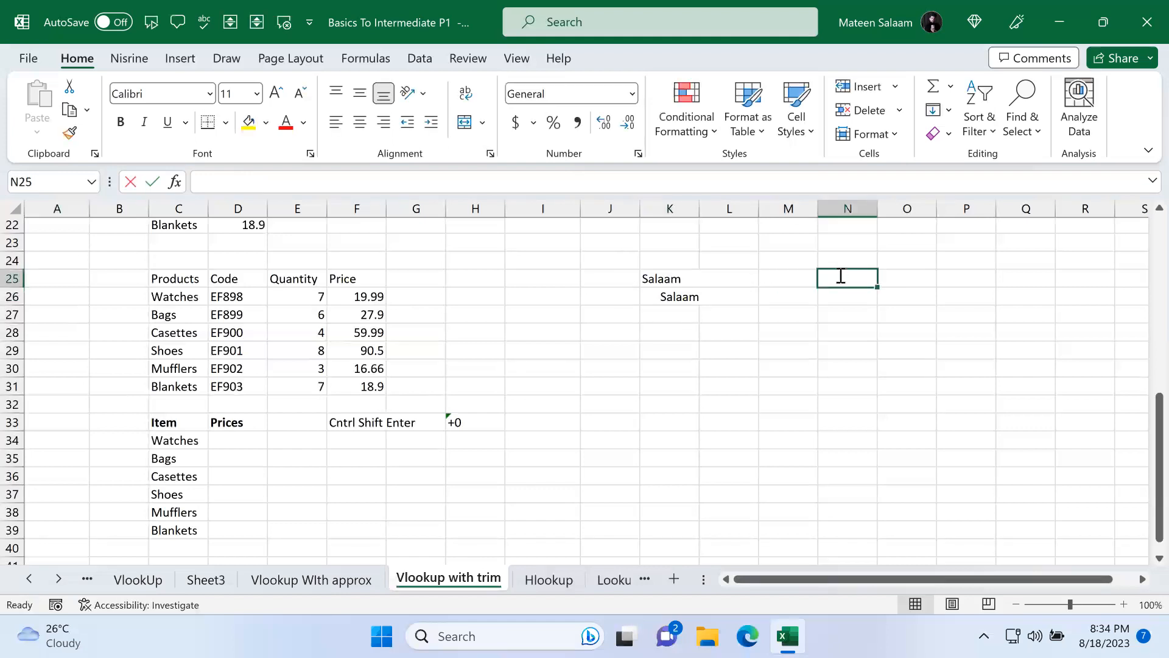
pyautogui.write('=len')
pyautogui.press('Tab')
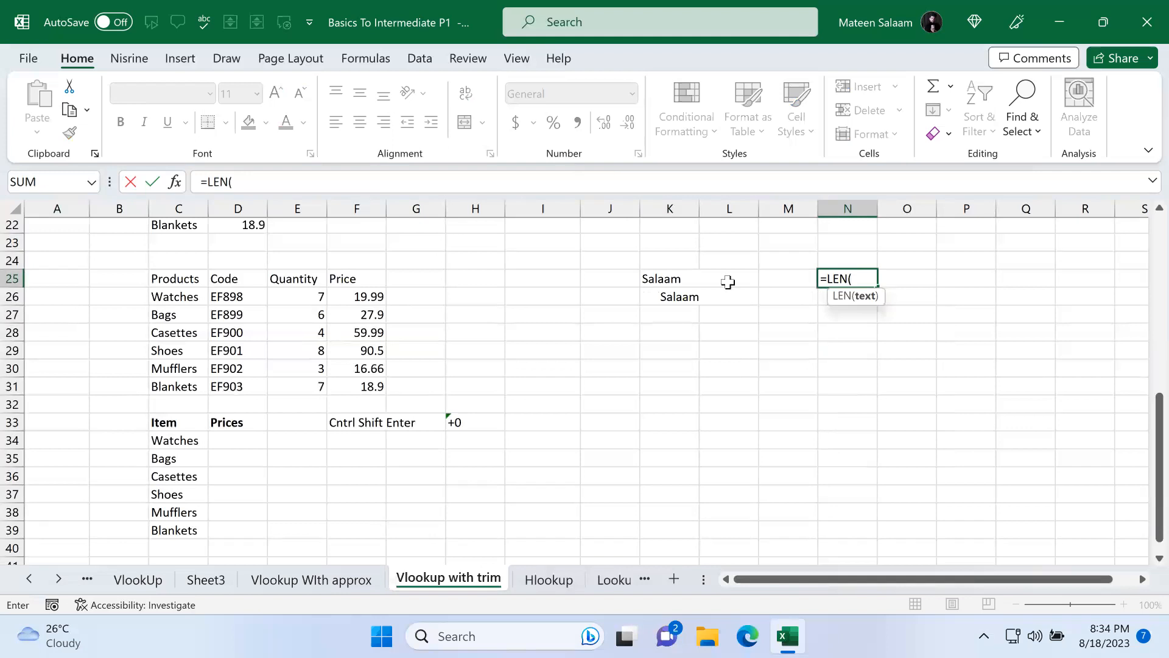
pyautogui.click(685, 282)
pyautogui.press('Return')
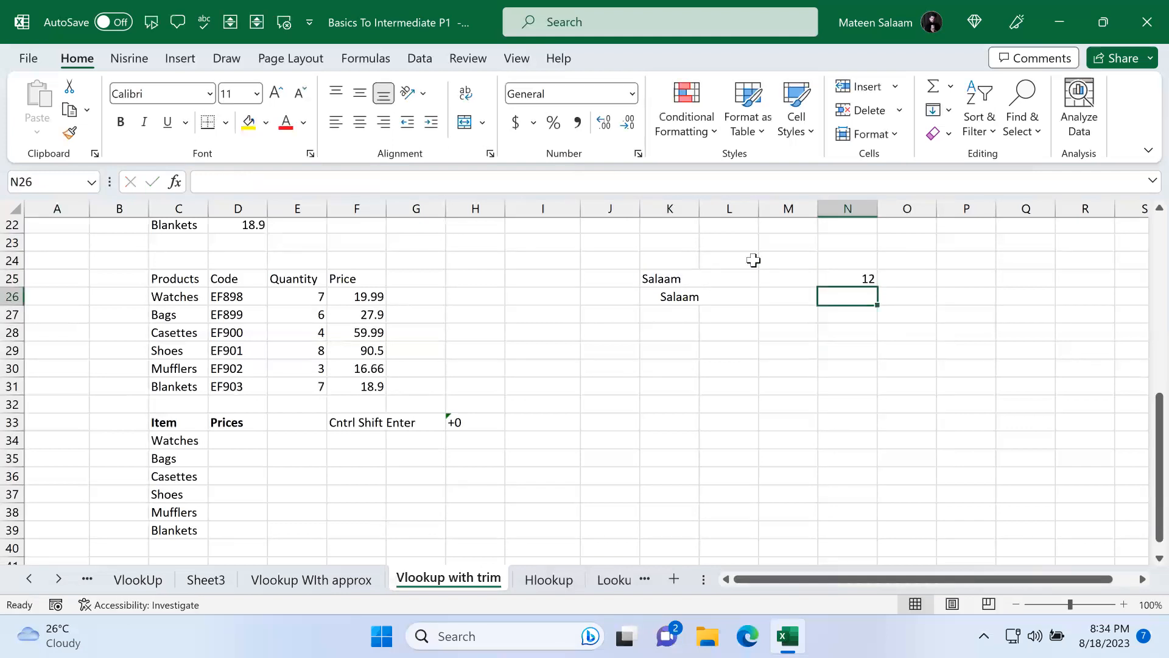
pyautogui.click(866, 276)
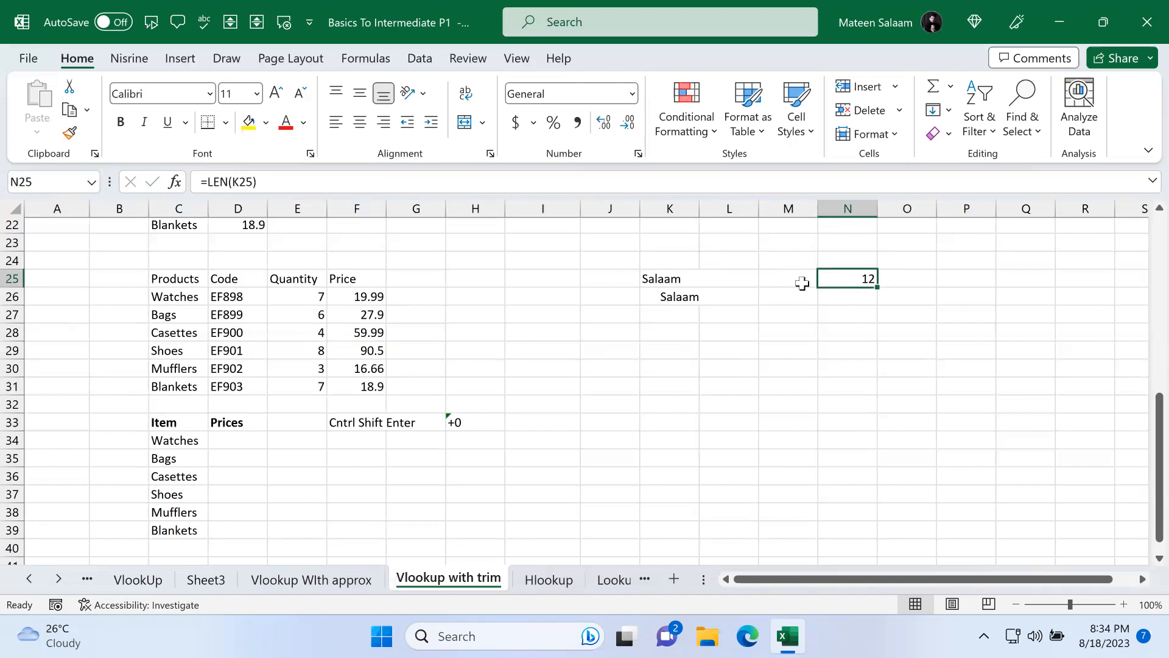
# Step: Enter a TRIM formula in M25 that trims the text in K25
pyautogui.click(669, 281)
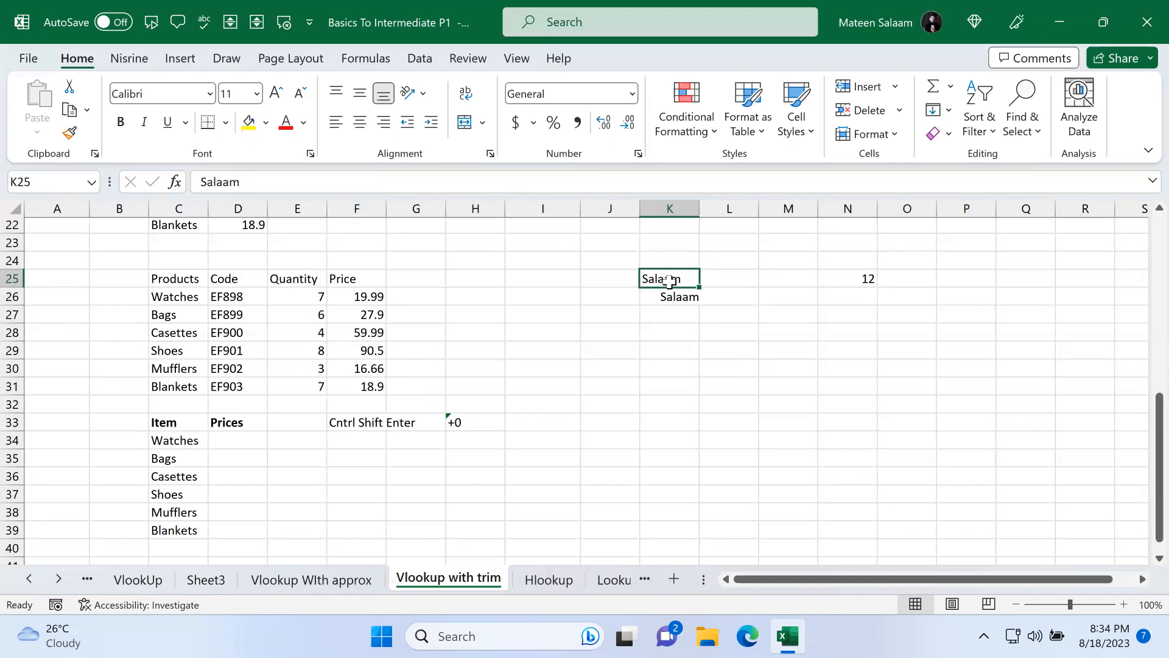
pyautogui.click(802, 281)
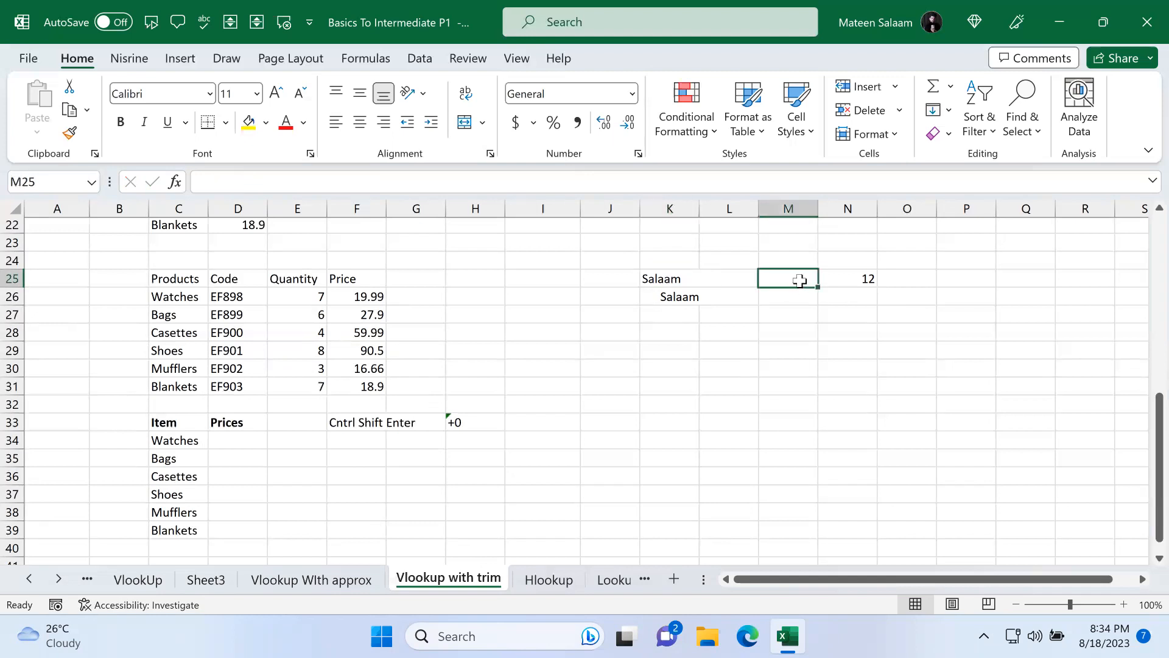
pyautogui.write('=trum')
pyautogui.press('Tab')
pyautogui.click(802, 280)
pyautogui.press('Delete')
pyautogui.write('=trim')
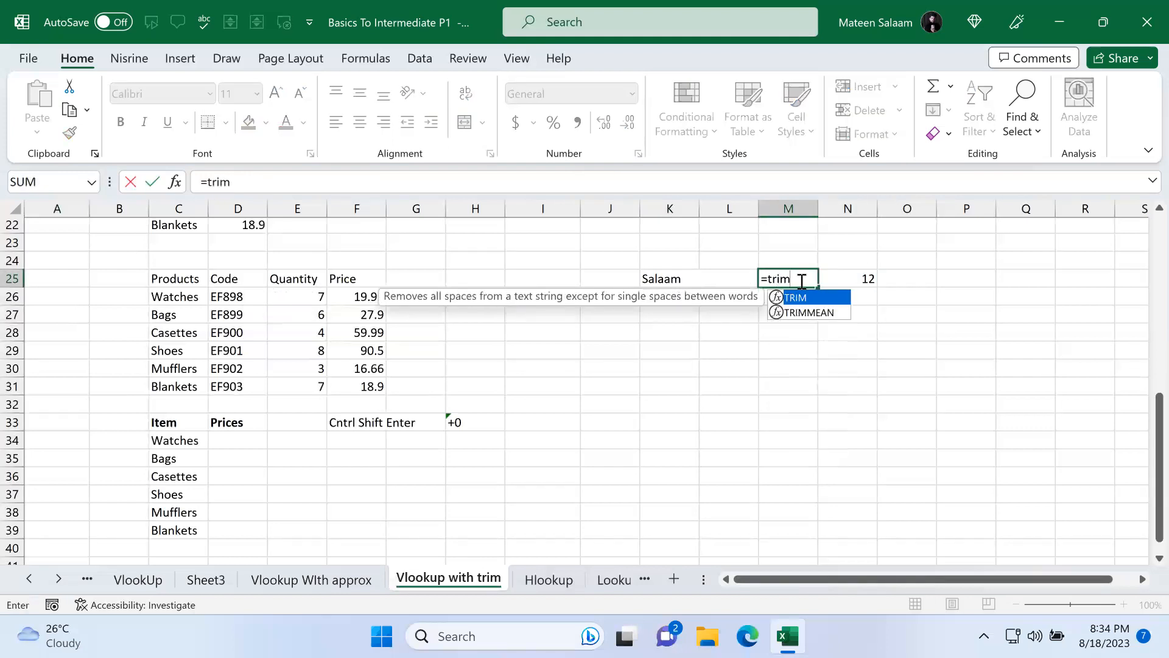
pyautogui.press('Tab')
pyautogui.click(675, 277)
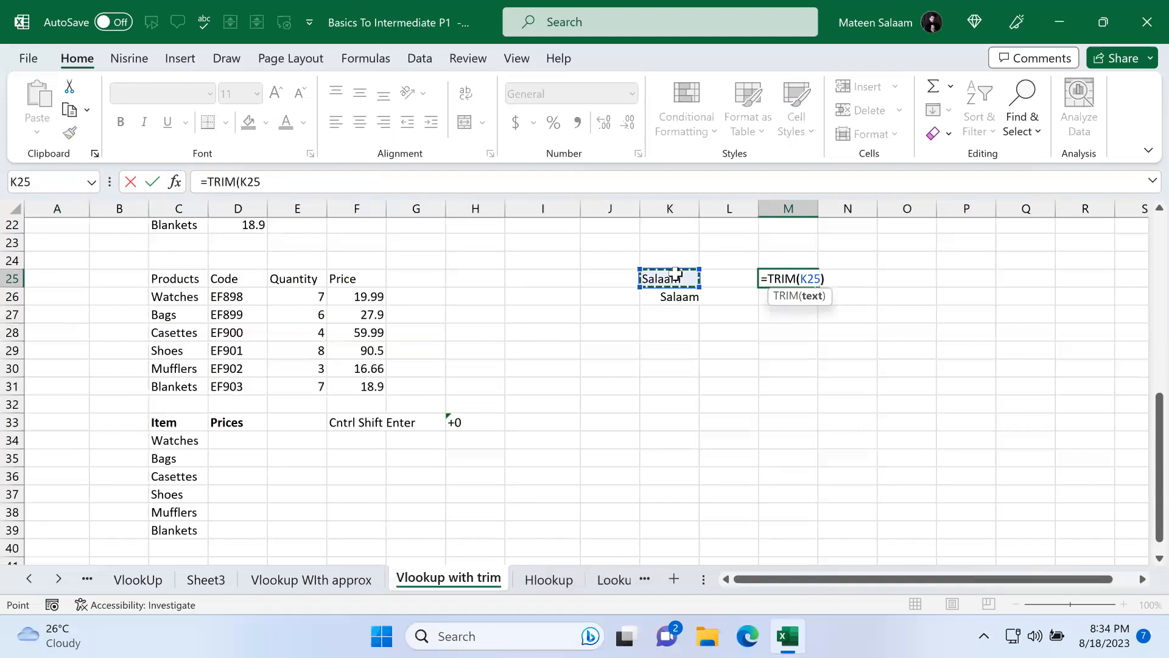
pyautogui.press('Return')
# Step: Label N24 "Without trim" and O24 "With trim", then autofit column N
pyautogui.click(920, 277)
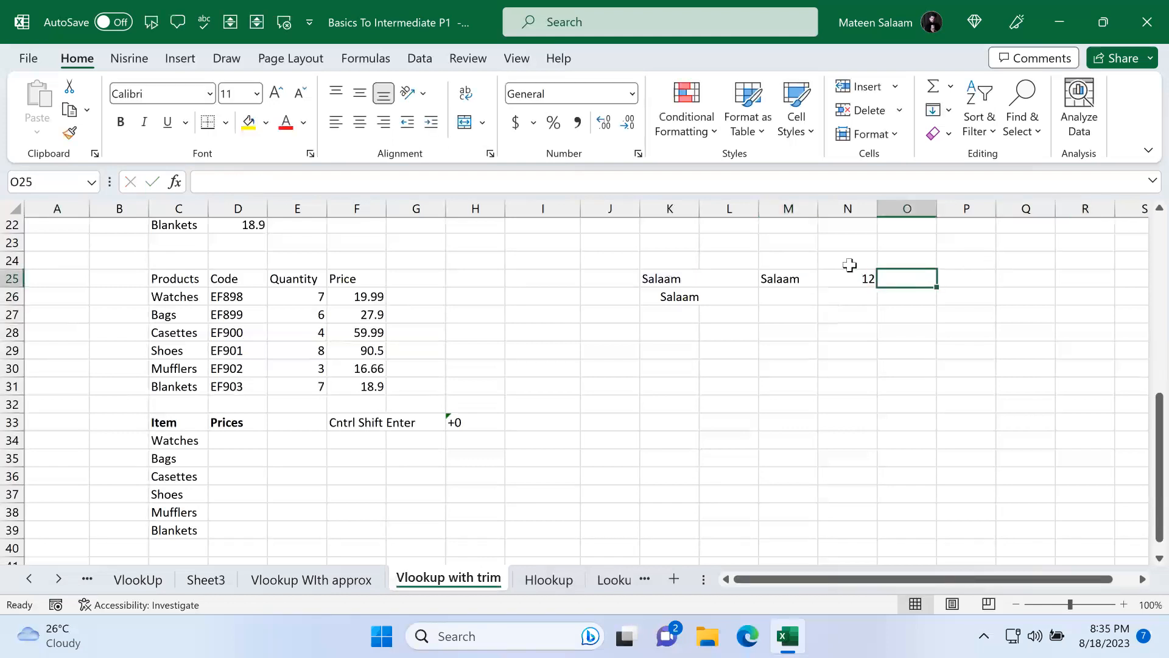
pyautogui.click(849, 262)
pyautogui.write('Without trim')
pyautogui.press('Tab')
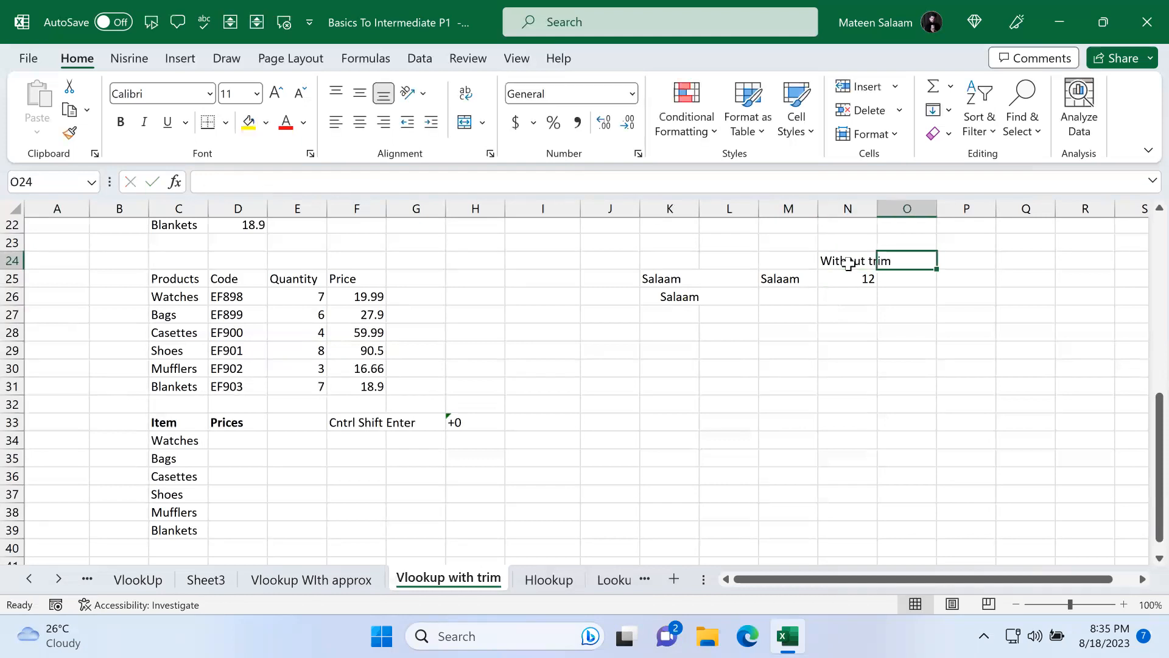
pyautogui.write('With trim')
pyautogui.click(850, 279)
pyautogui.doubleClick(877, 208)
# Step: Count the characters of M25 with a LEN formula in O25
pyautogui.click(926, 277)
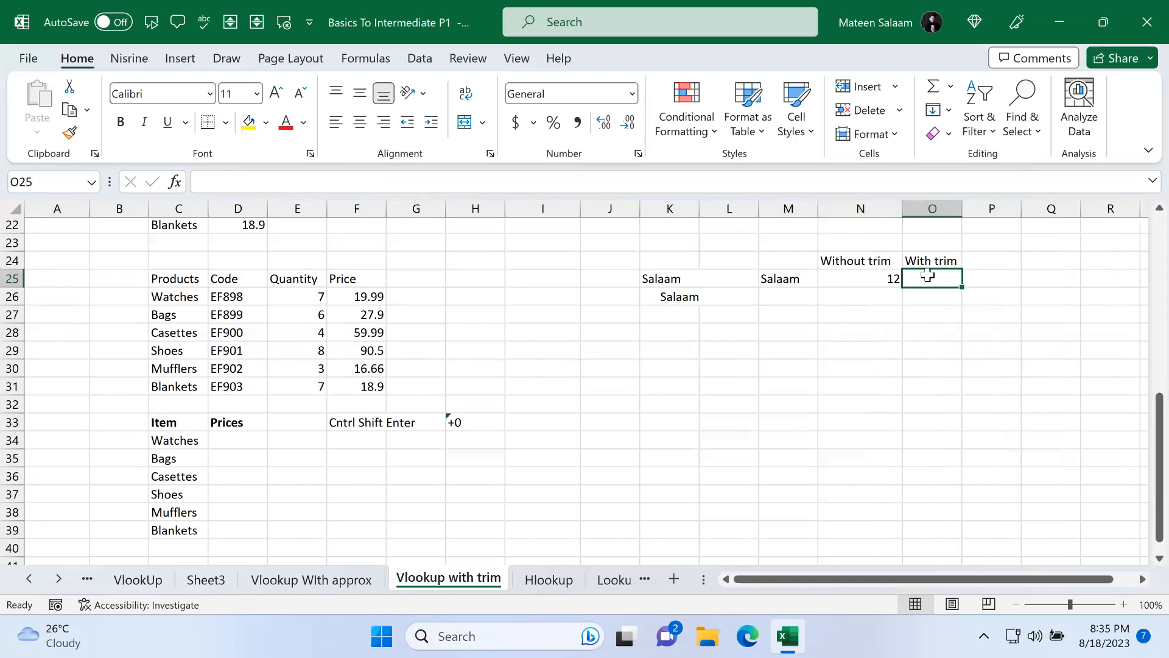
pyautogui.write('=len(')
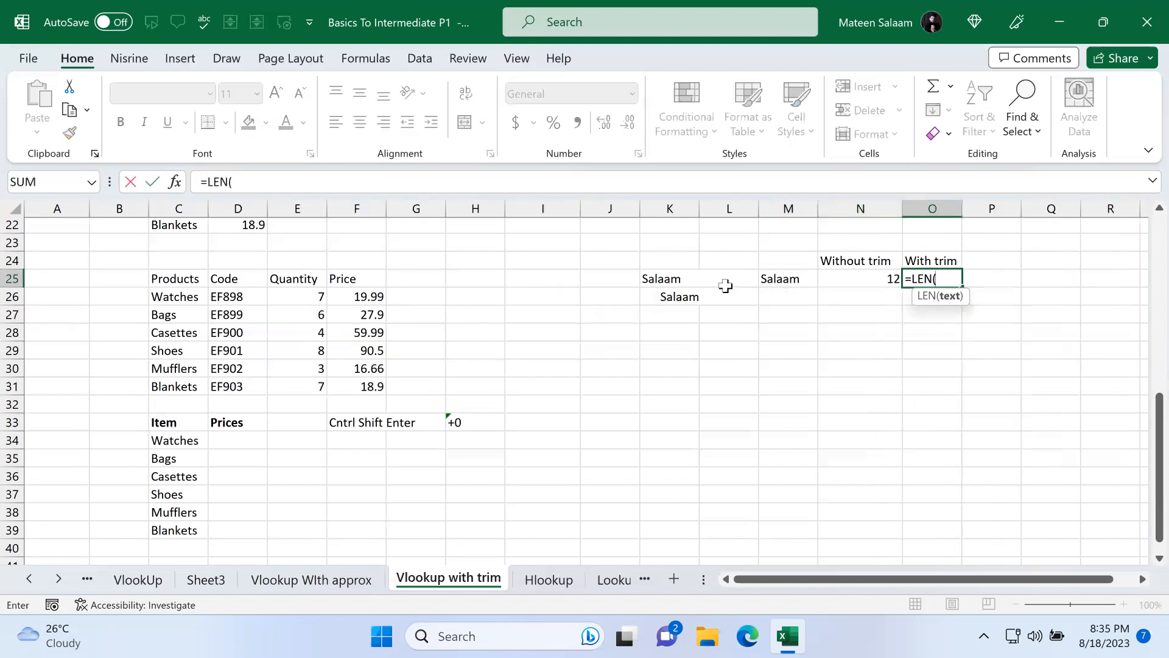
pyautogui.click(763, 280)
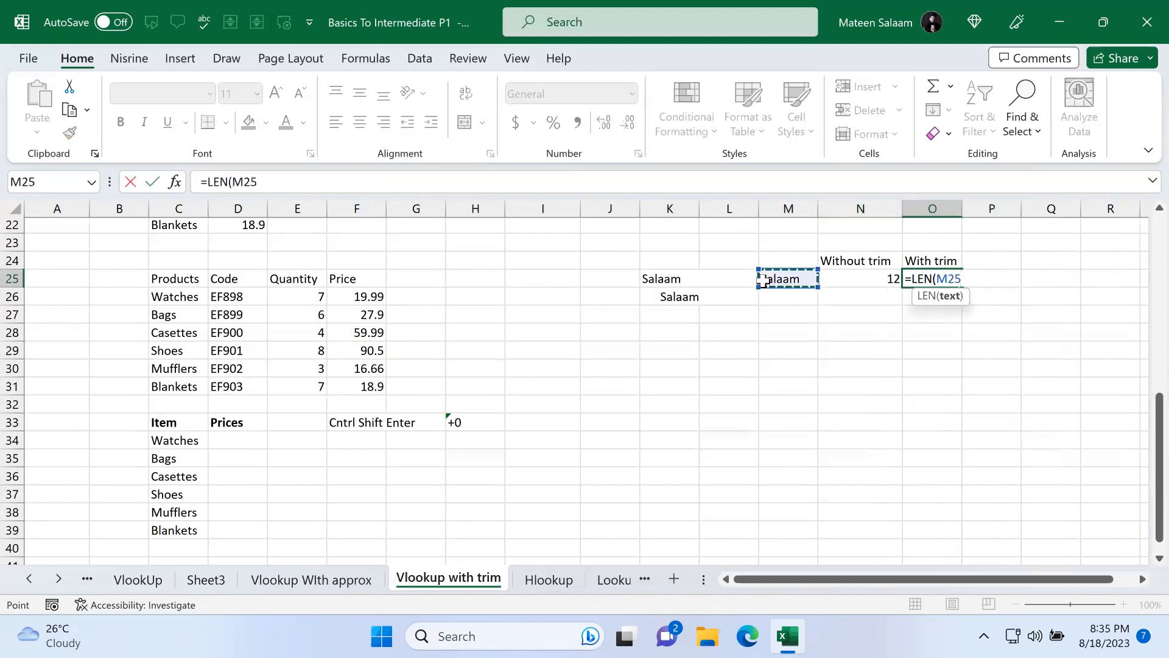
pyautogui.write(')')
pyautogui.press('Return')
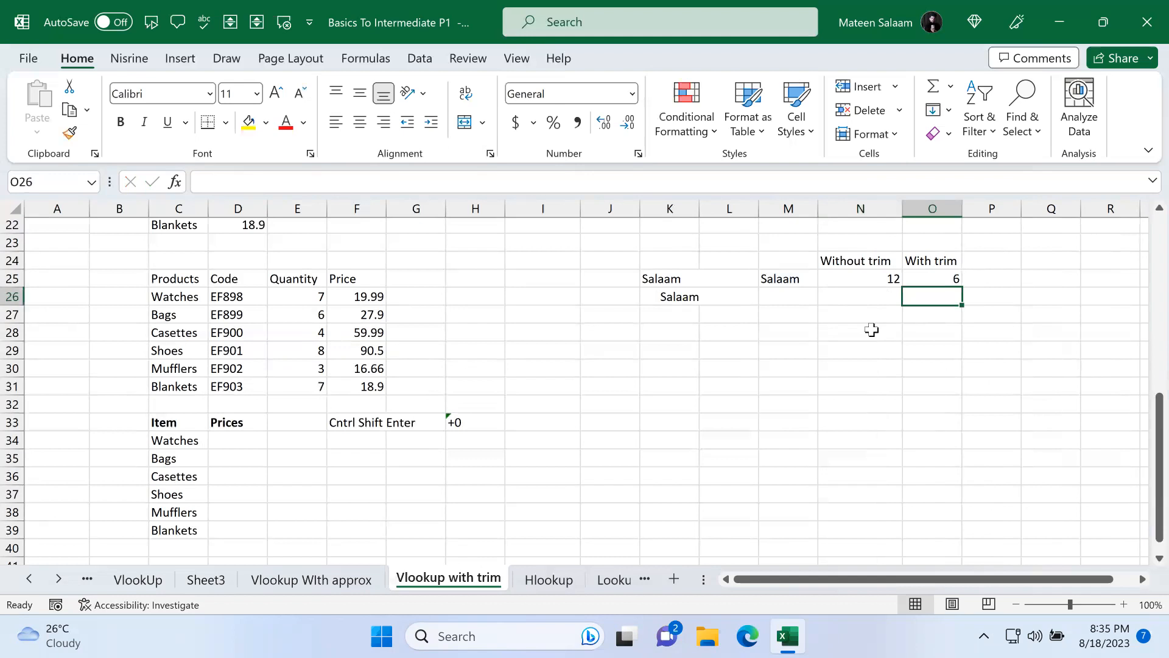
# Step: Enter the surname in lowercase as plain text in M26
pyautogui.click(796, 279)
pyautogui.click(695, 278)
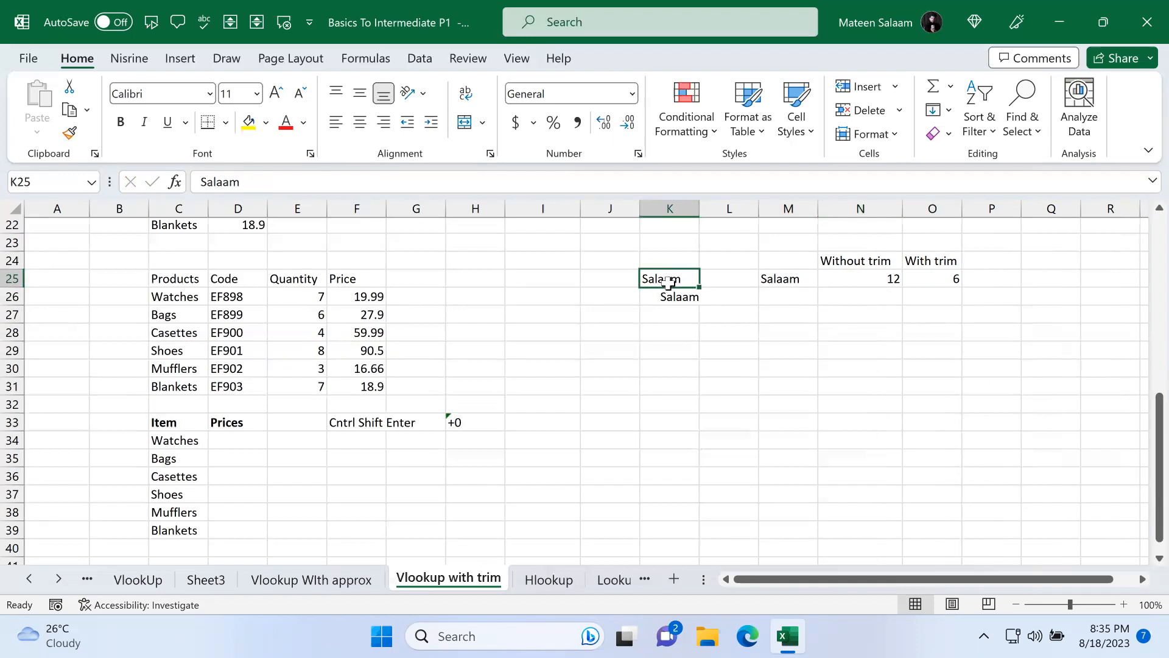
pyautogui.click(892, 285)
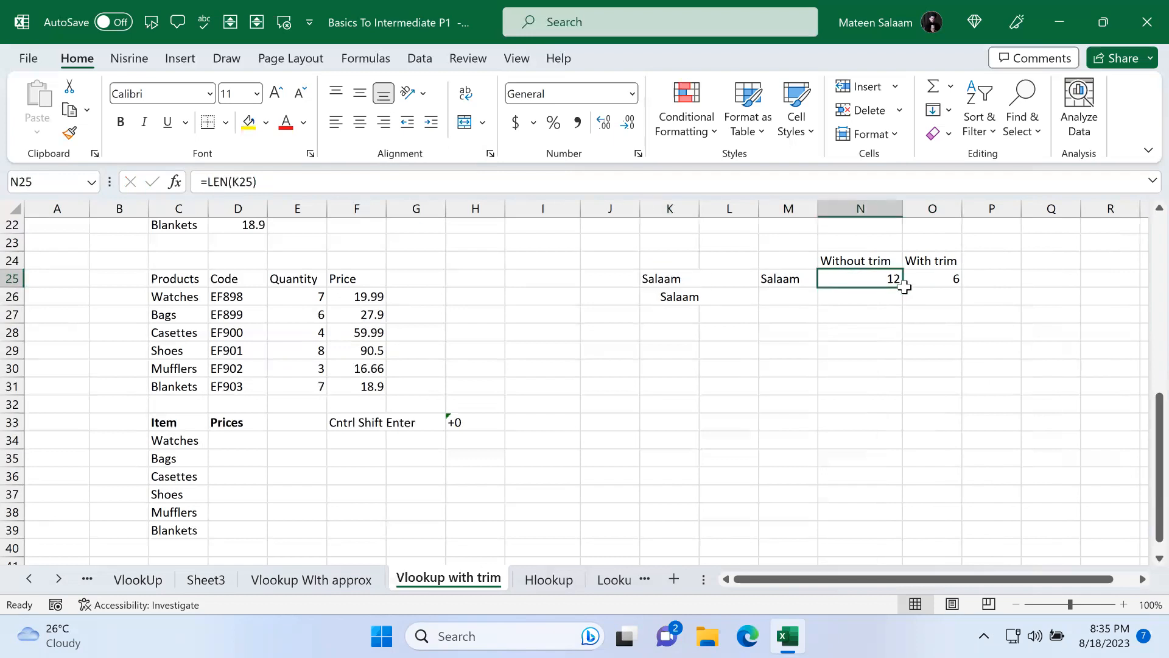
pyautogui.click(778, 297)
pyautogui.doubleClick(778, 297)
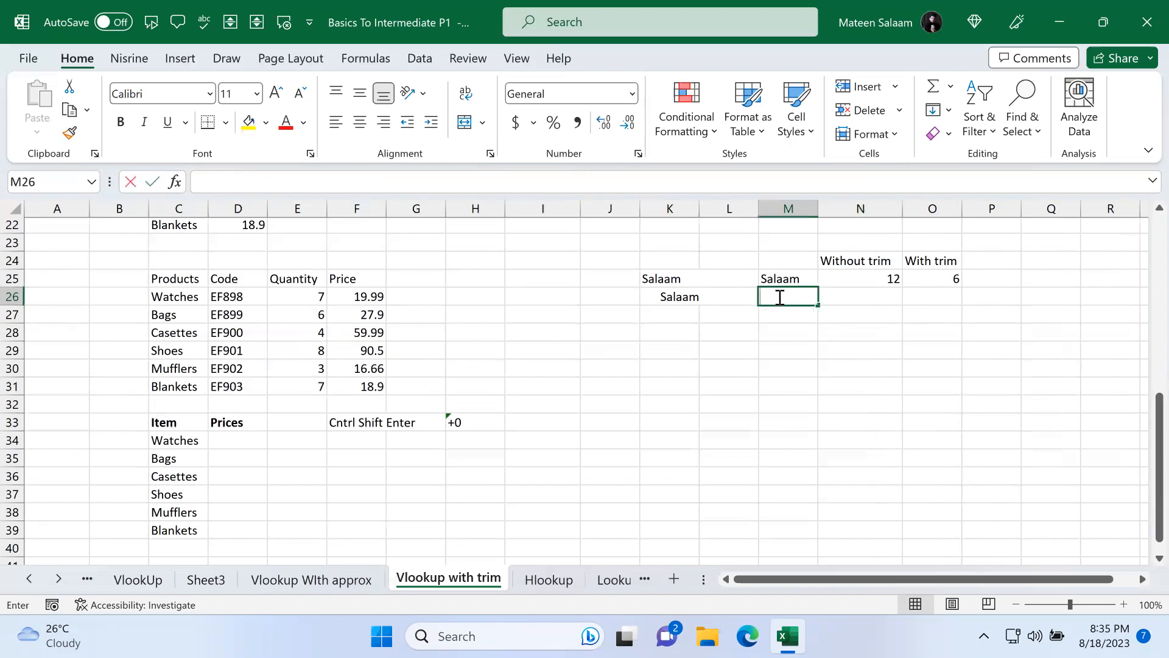
pyautogui.write('salaam')
pyautogui.press('Return')
# Step: Fill the LEN formulas from N25:O25 down into row 26
pyautogui.click(854, 267)
pyautogui.click(890, 279)
pyautogui.moveTo(903, 288); pyautogui.dragTo(964, 305)
pyautogui.click(958, 279)
pyautogui.click(1035, 329)
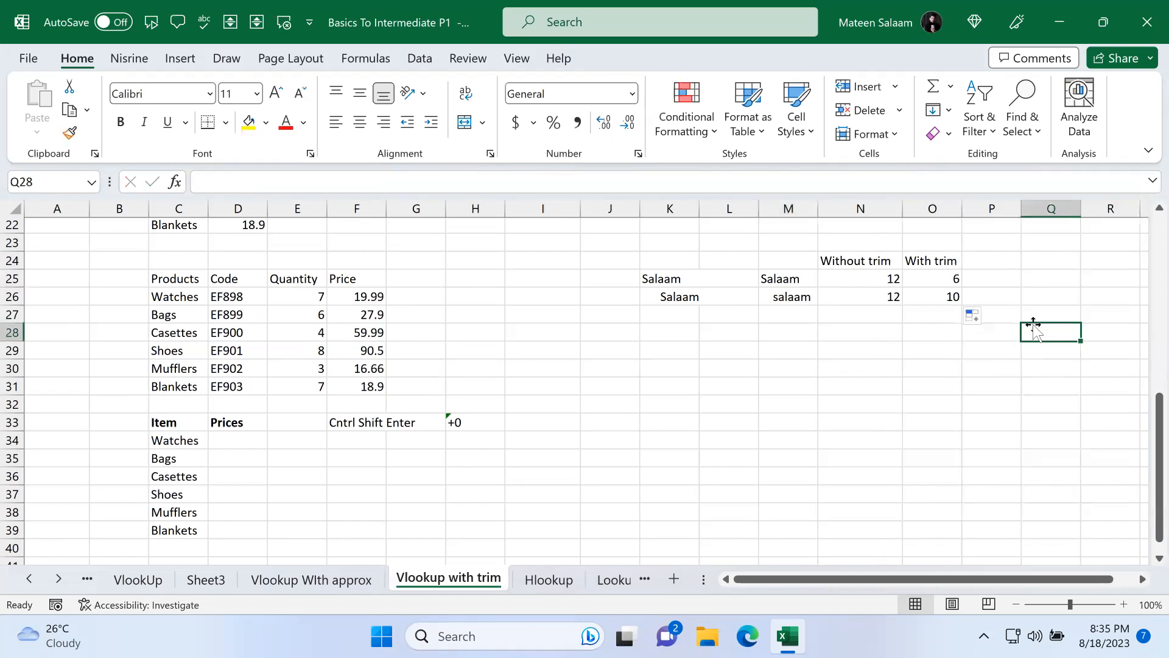
# Step: Rewrite O26's formula as =LEN(TRIM(M26)) to count characters after trimming
pyautogui.click(949, 297)
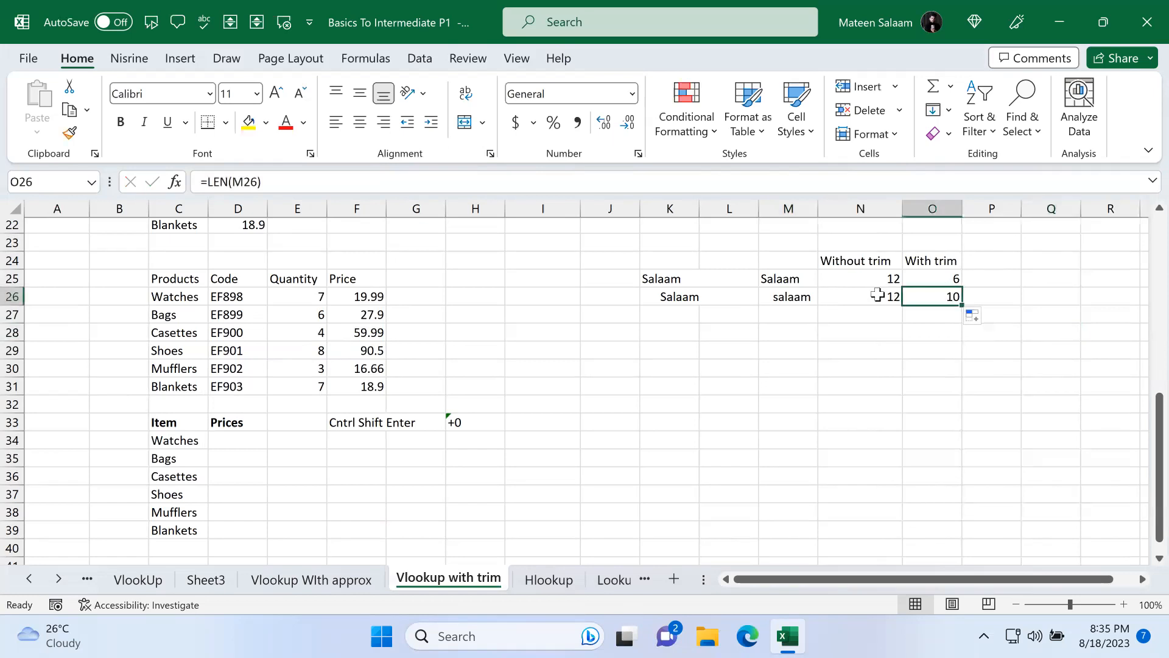
pyautogui.doubleClick(879, 297)
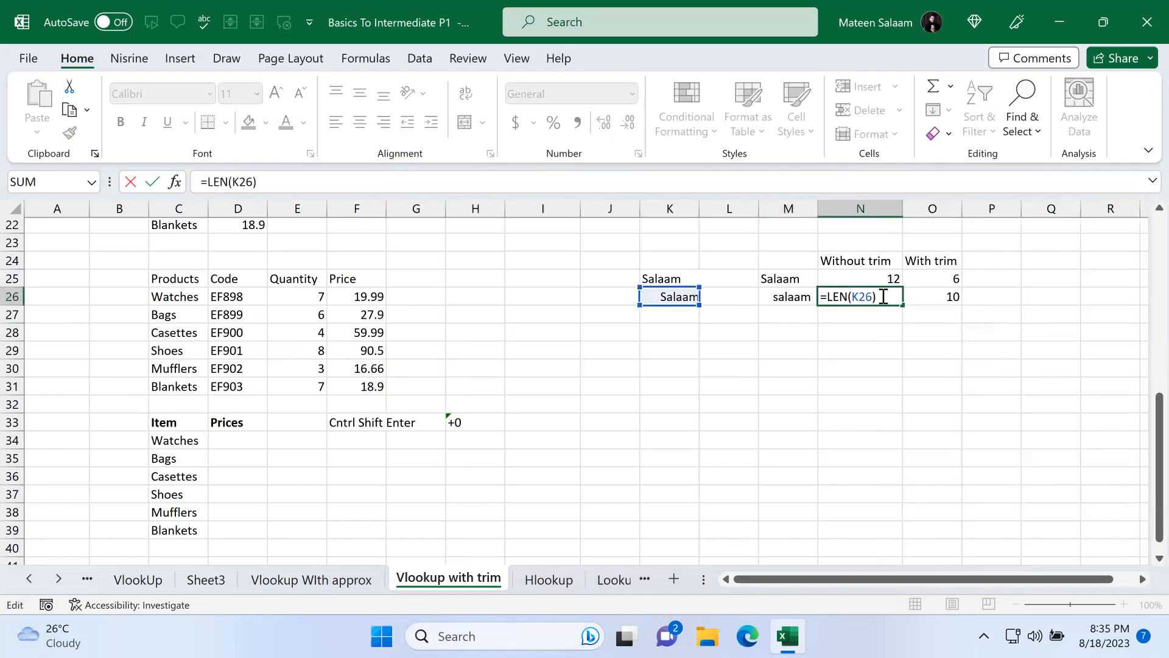
pyautogui.press('Return')
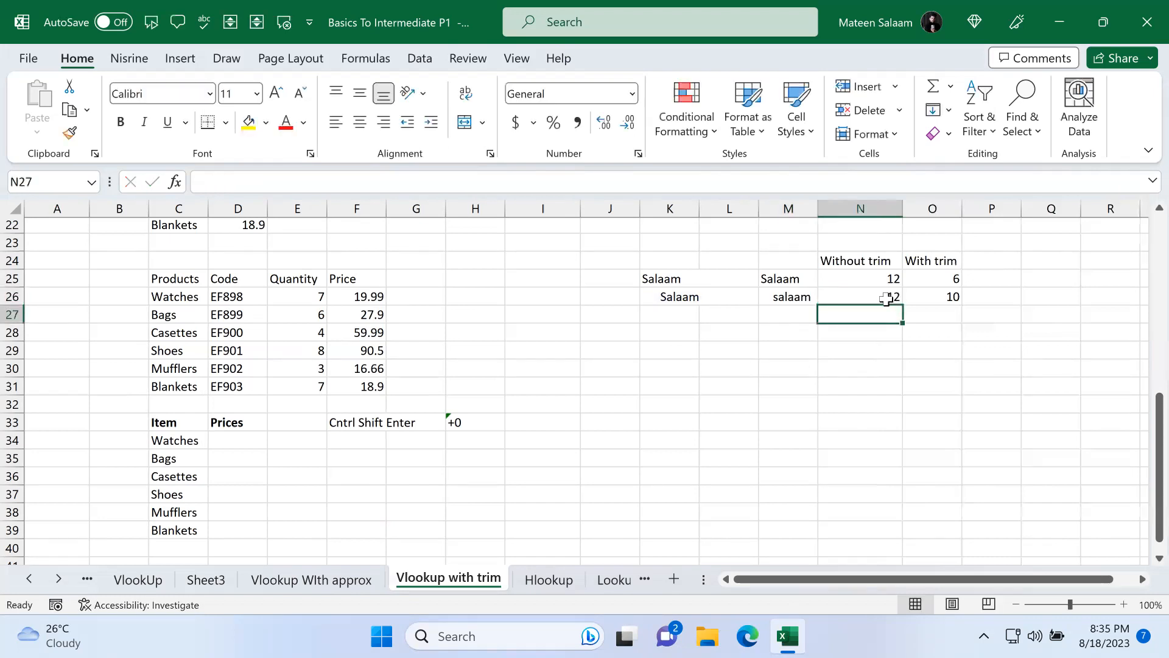
pyautogui.doubleClick(951, 297)
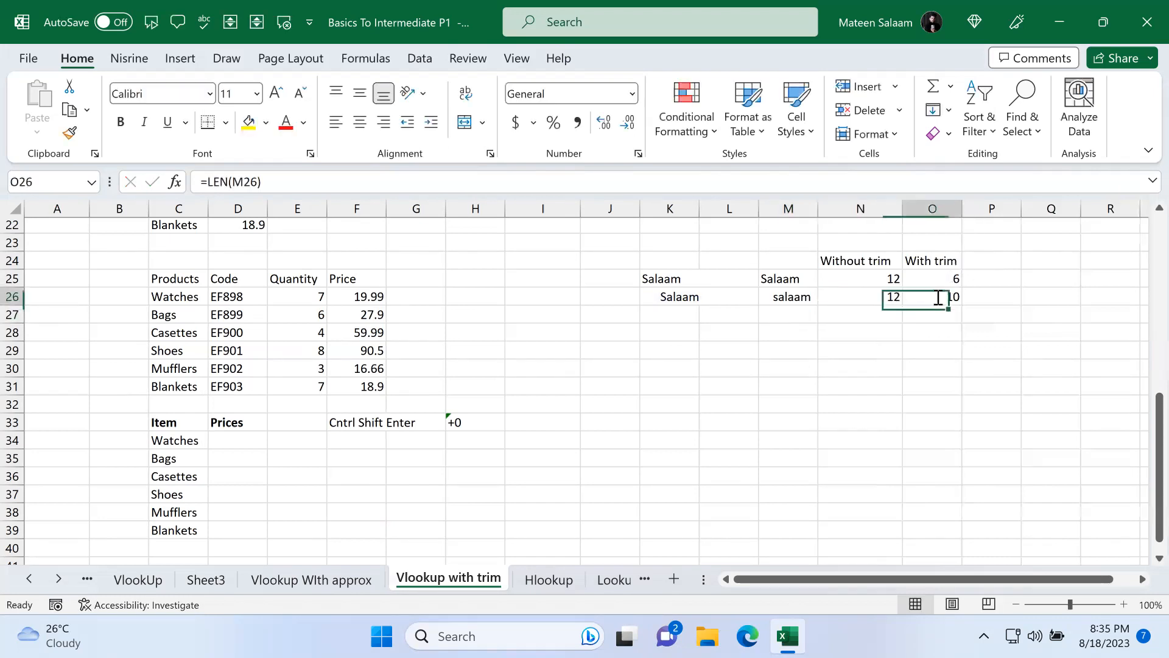
pyautogui.click(931, 297)
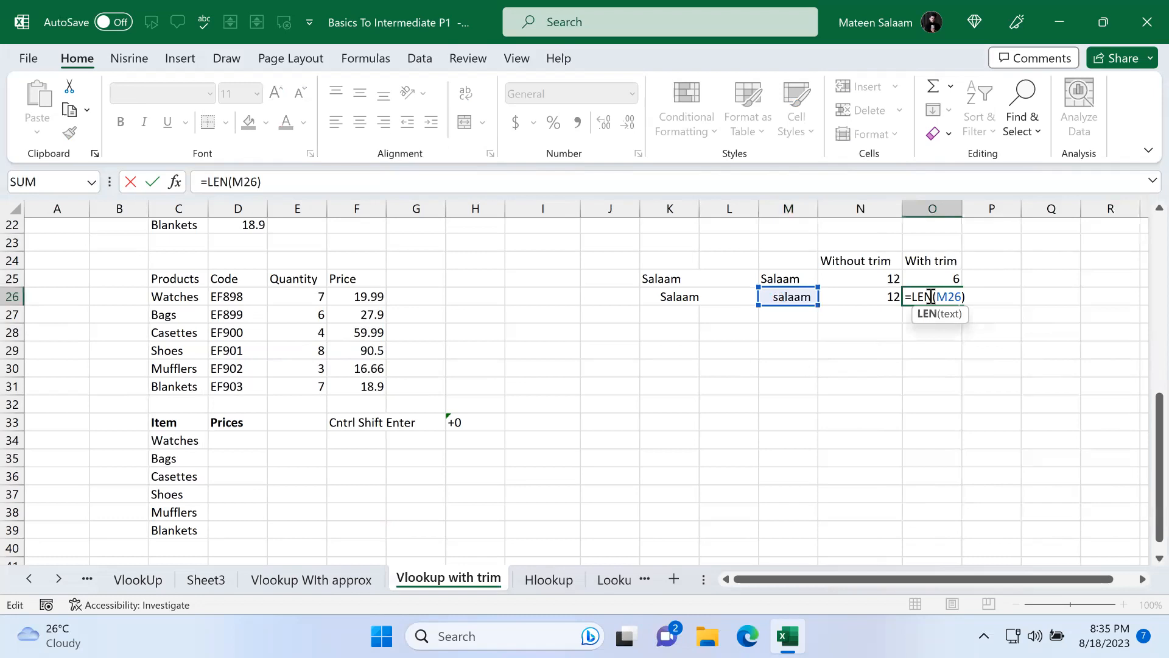
pyautogui.press('BackSpace')
pyautogui.press('BackSpace')
pyautogui.press('BackSpace')
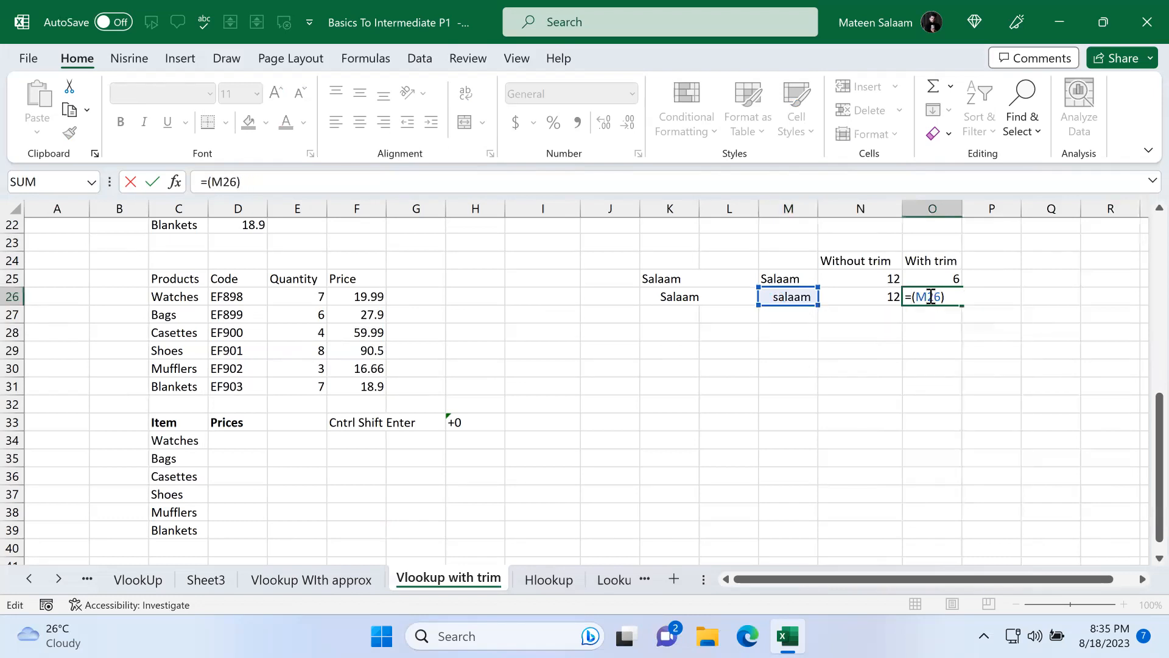
pyautogui.write('TRIM')
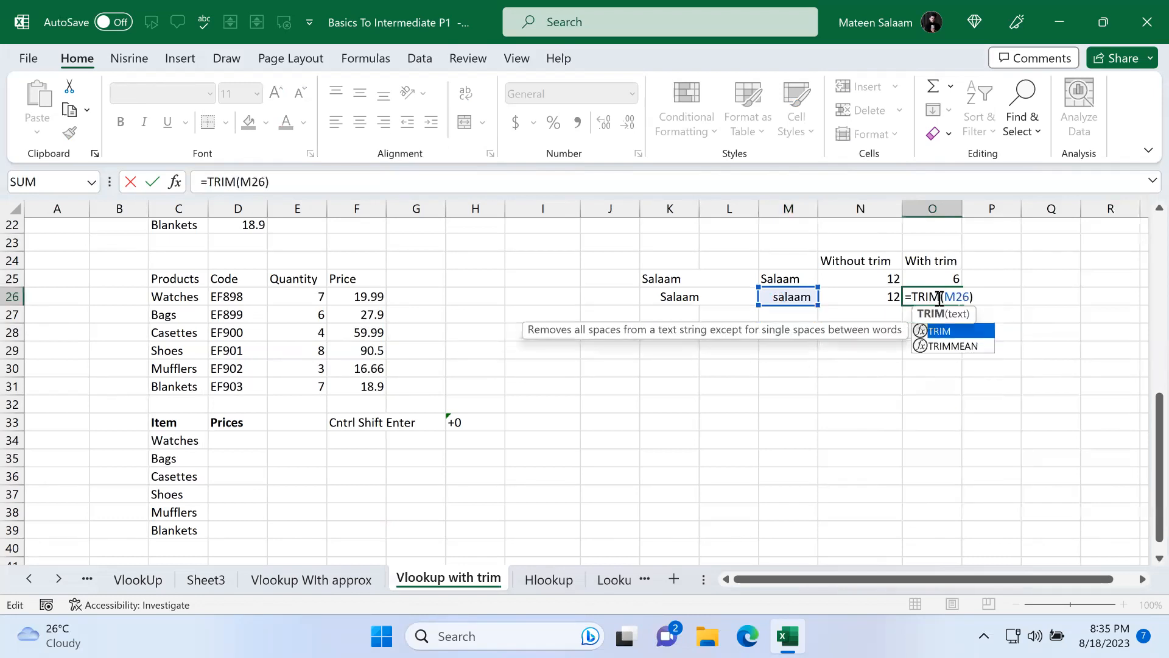
pyautogui.click(944, 297)
pyautogui.write('len')
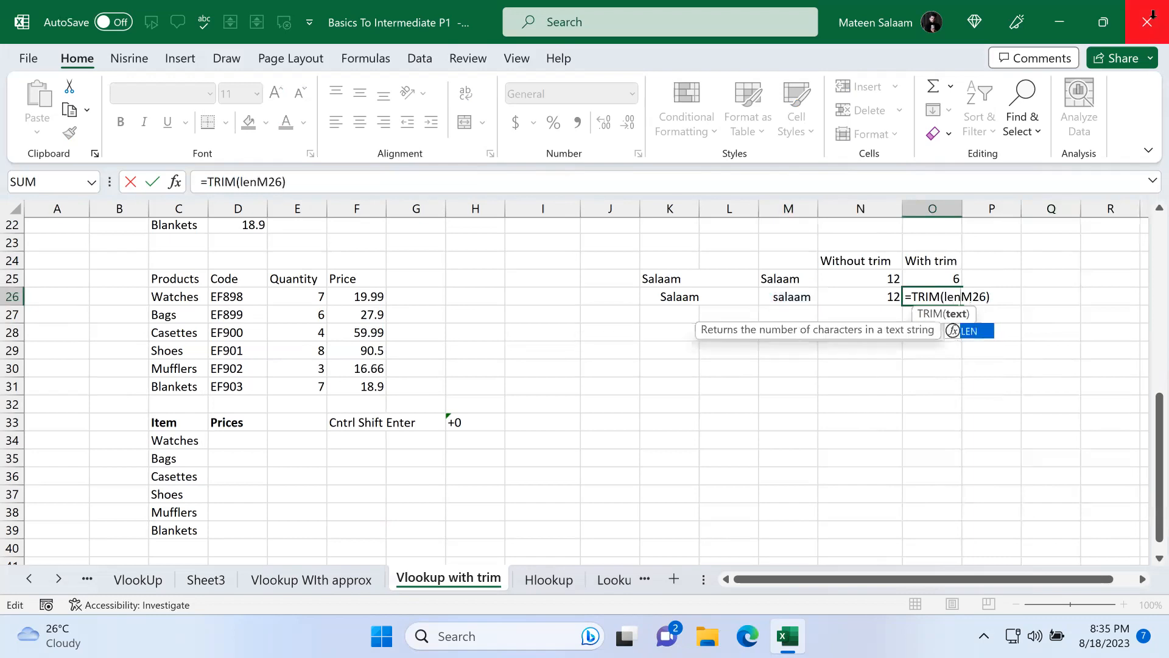
pyautogui.click(970, 330)
pyautogui.doubleClick(967, 296)
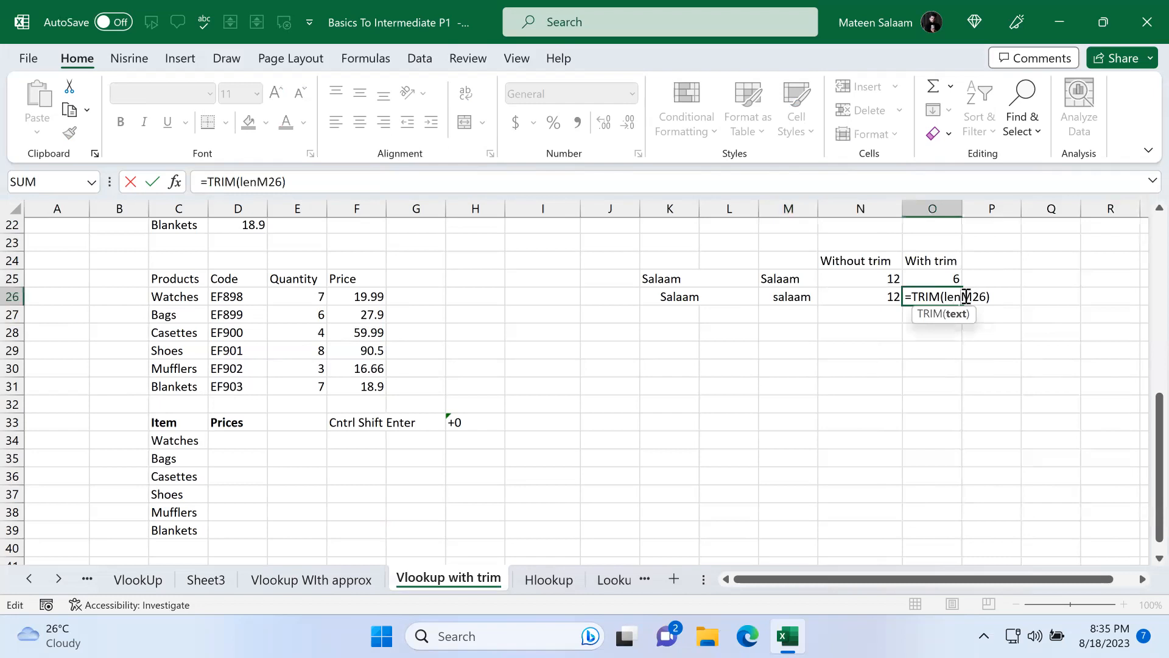
pyautogui.click(982, 295)
pyautogui.press('BackSpace')
pyautogui.press('BackSpace')
pyautogui.press('BackSpace')
pyautogui.press('BackSpace')
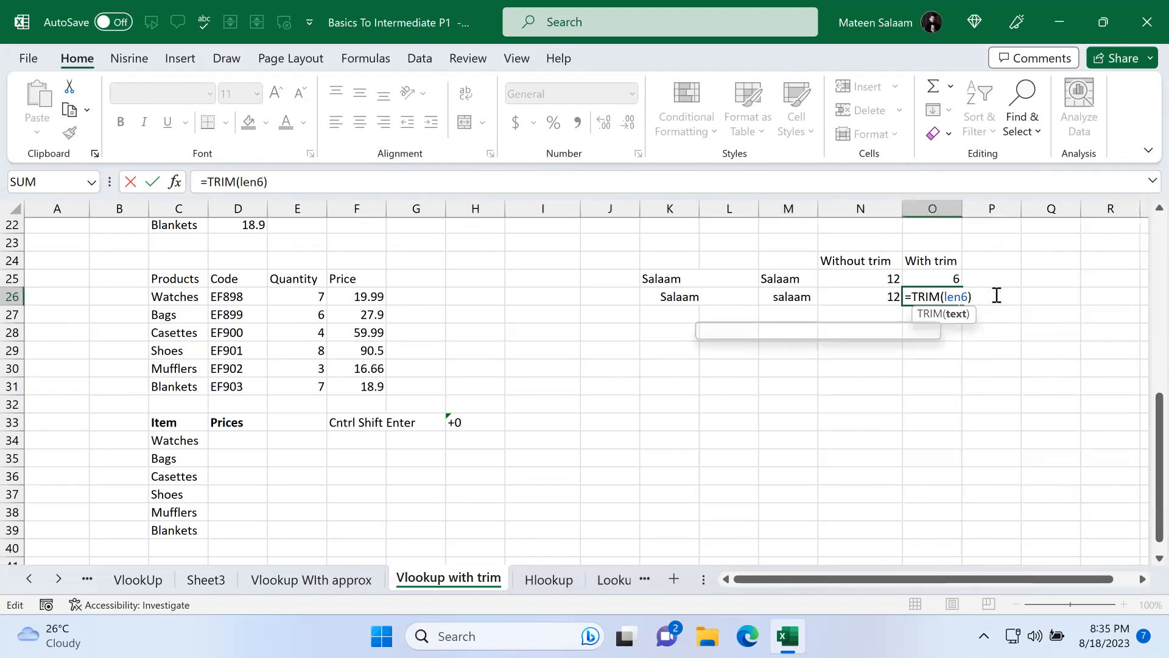
pyautogui.press('BackSpace')
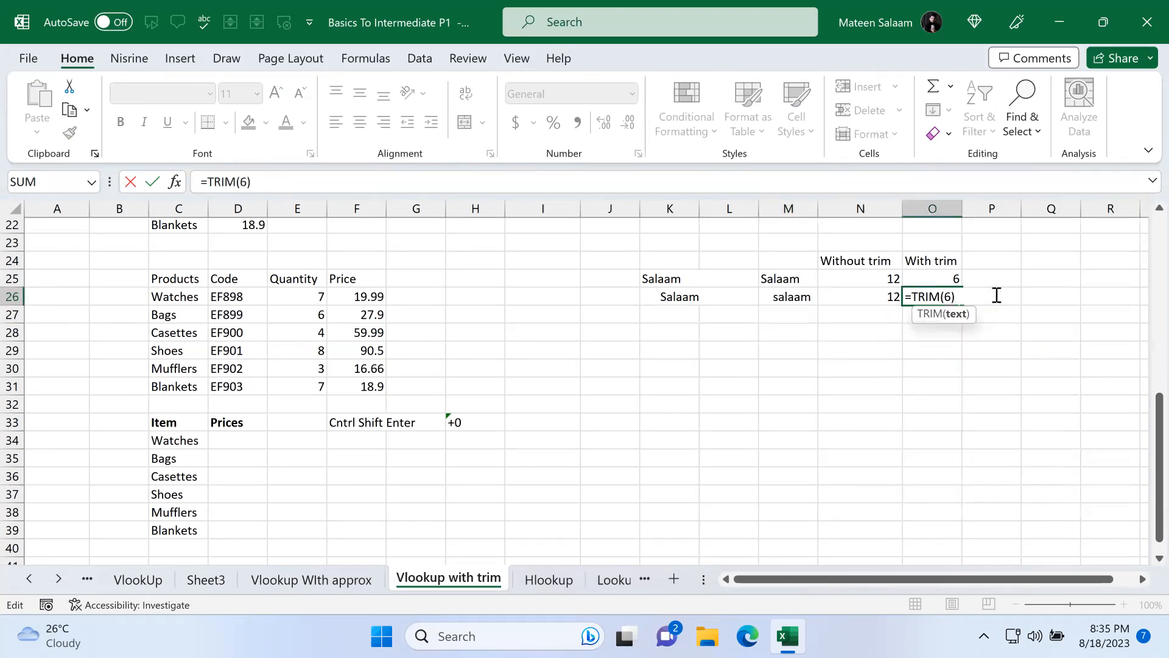
pyautogui.press('BackSpace')
pyautogui.click(782, 297)
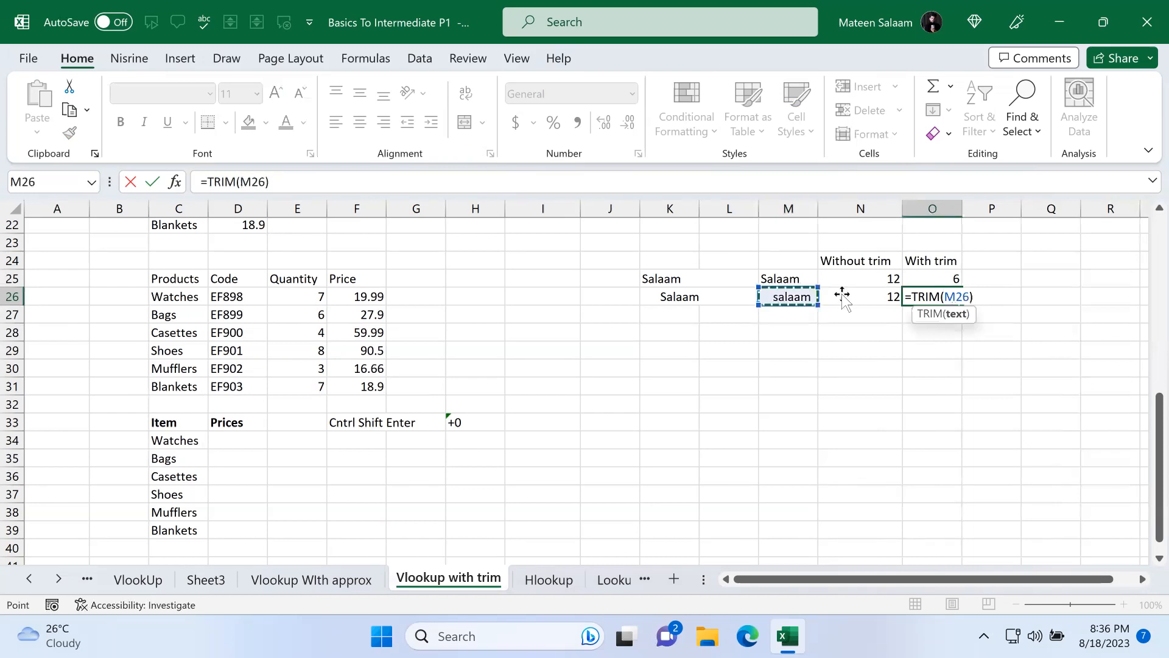
pyautogui.click(916, 299)
pyautogui.write('leng')
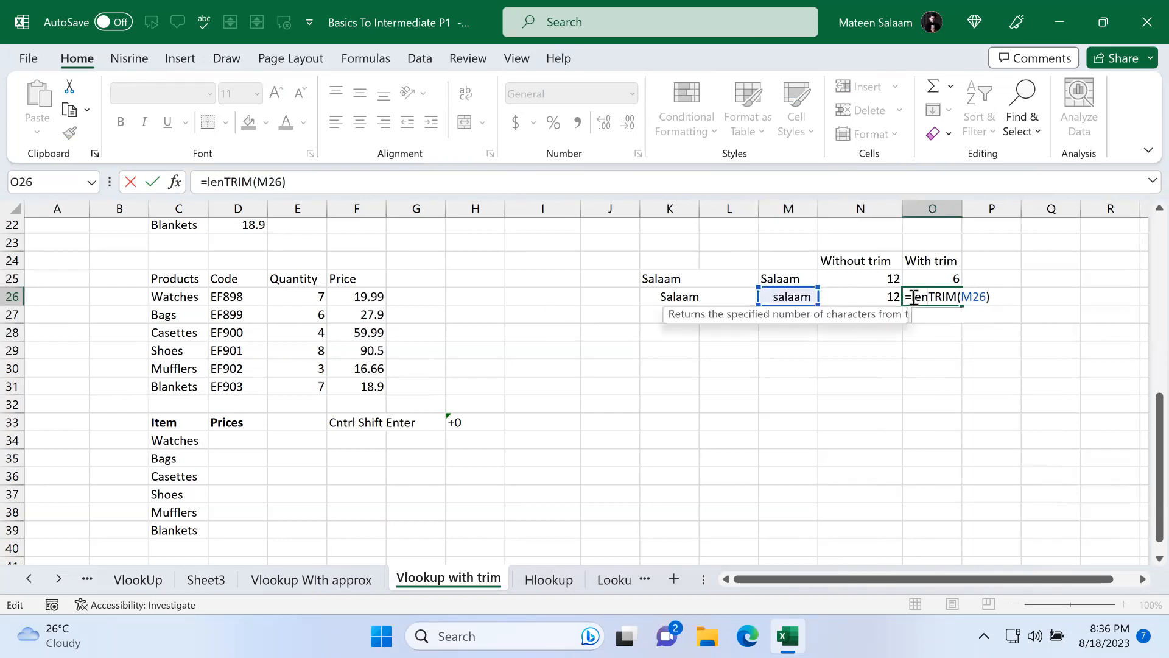
pyautogui.press('BackSpace')
pyautogui.press('Tab')
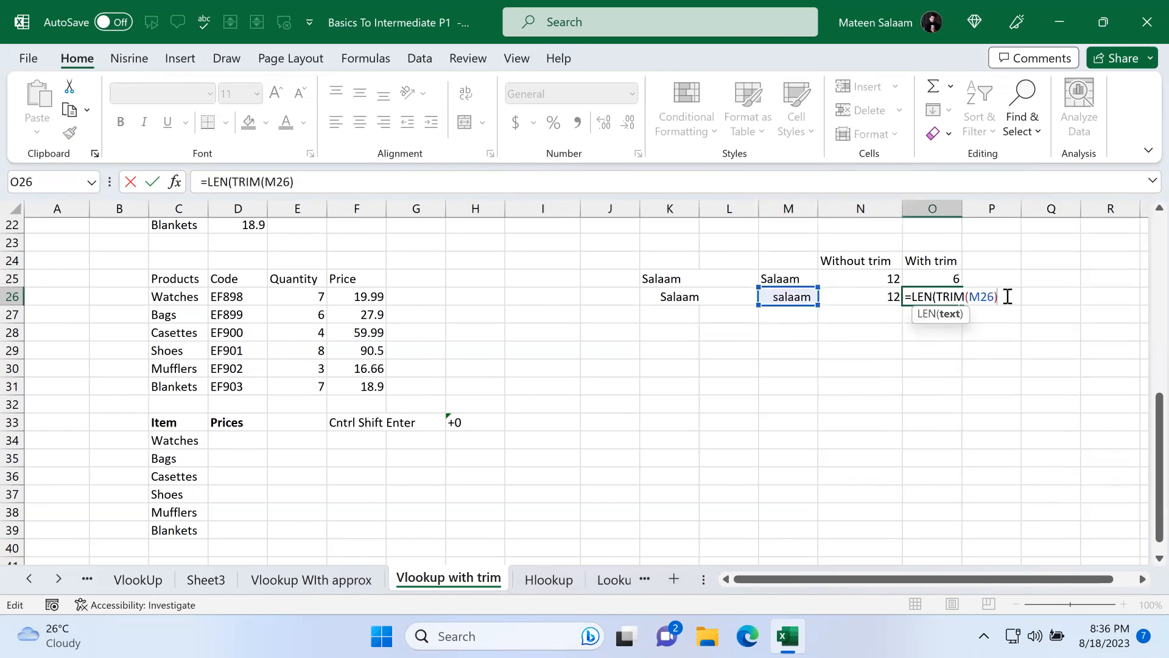
pyautogui.press('Return')
pyautogui.press('Up')
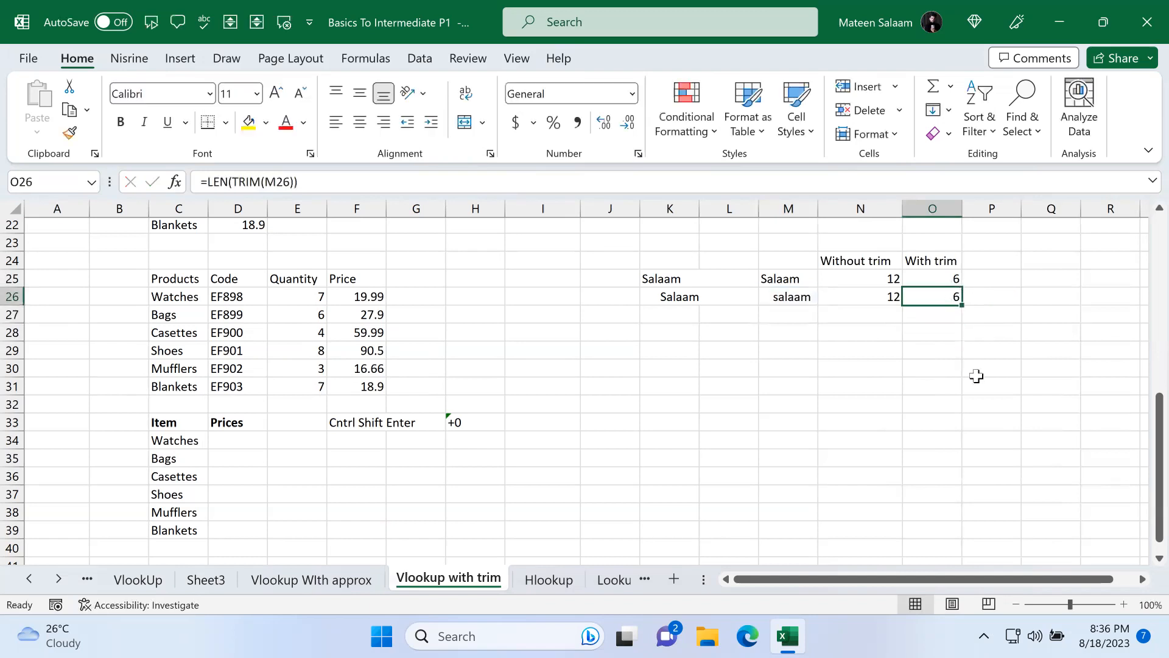
# Step: Clear the whole TRIM and LEN demonstration block in columns K to O
pyautogui.click(685, 297)
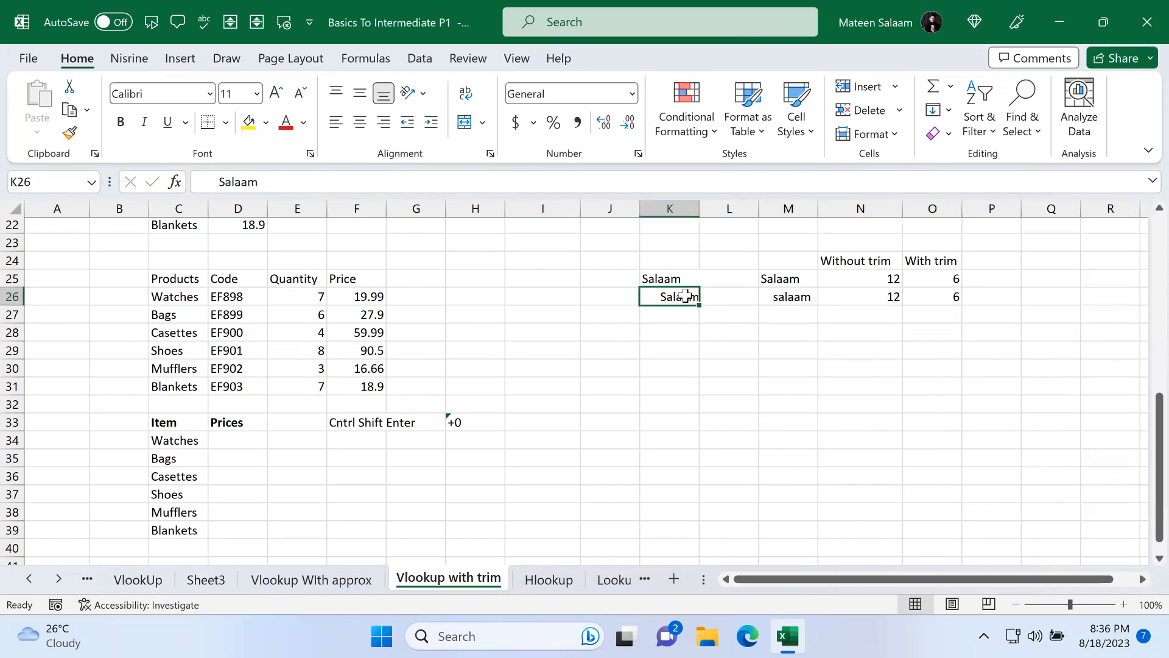
pyautogui.click(939, 298)
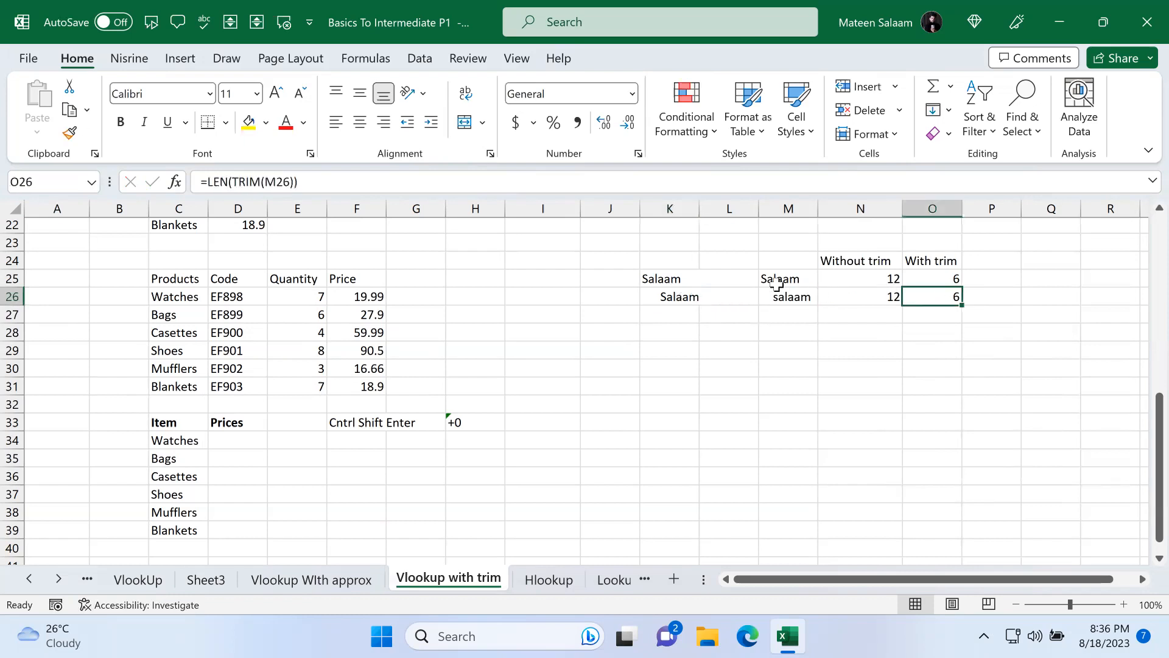
pyautogui.click(677, 297)
pyautogui.click(889, 299)
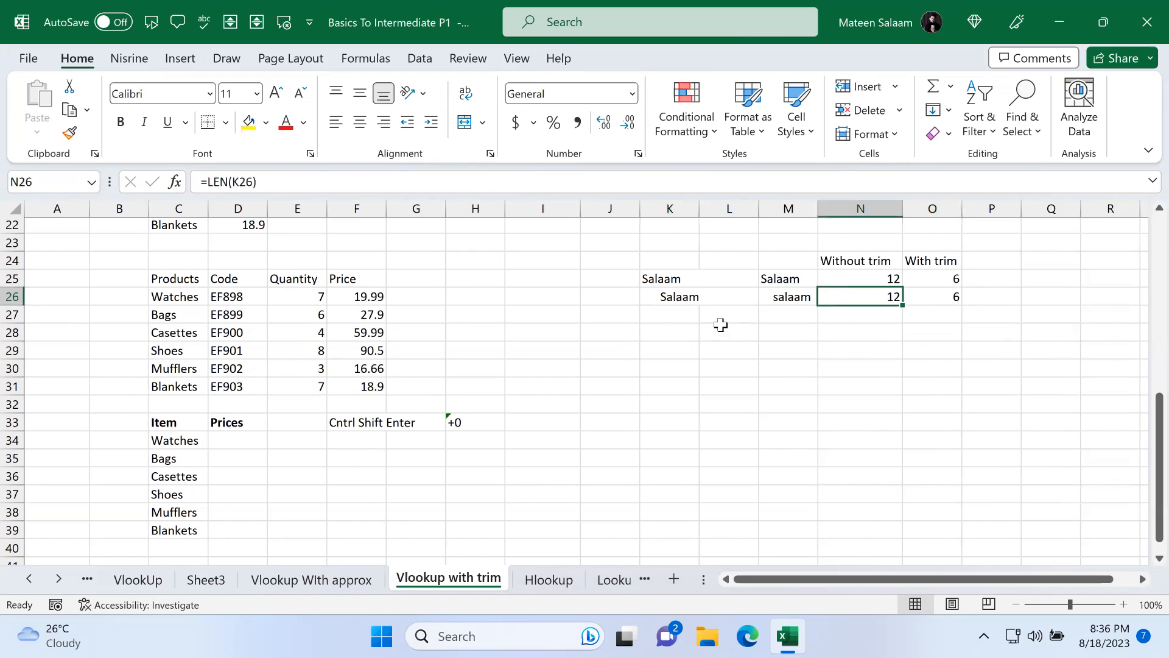
pyautogui.moveTo(652, 247); pyautogui.dragTo(919, 335)
pyautogui.press('Delete')
# Step: Clear the item names in C34:C39
pyautogui.click(451, 451)
pyautogui.scroll(-1, 451, 451)
pyautogui.scroll(-3, 452, 456)
pyautogui.scroll(1, 237, 317)
pyautogui.moveTo(192, 329); pyautogui.dragTo(193, 421)
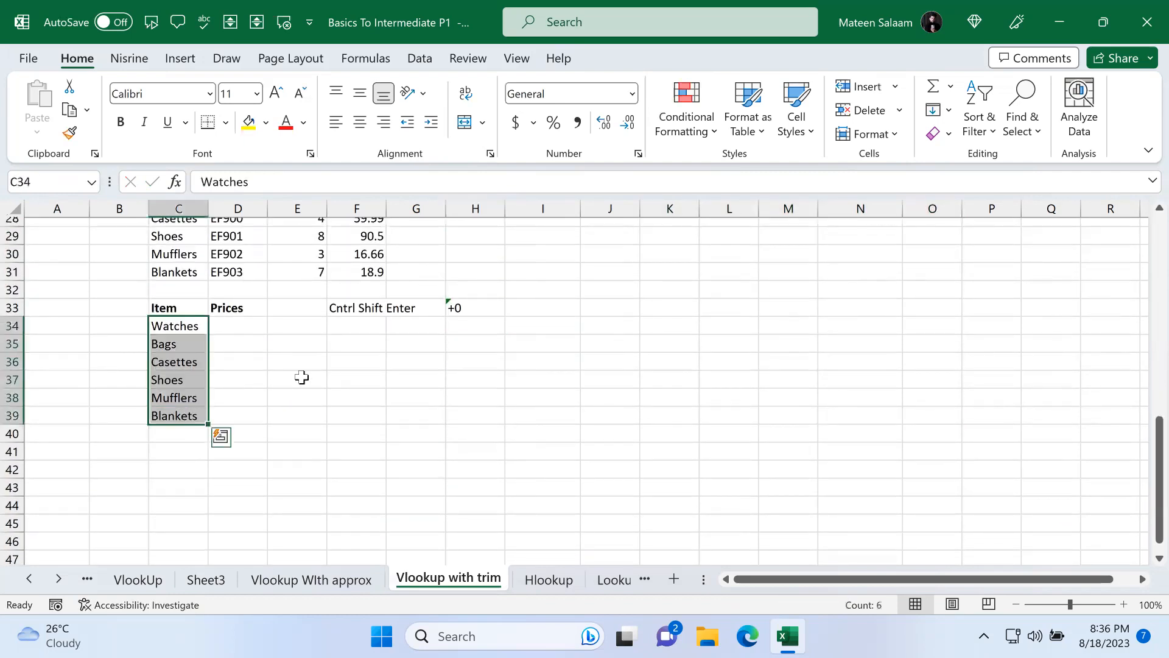
pyautogui.press('Delete')
# Step: Retype the item names Watches, Bags, Casettes, Shoes, Mufflers and Blankets into C34:C39
pyautogui.scroll(1, 302, 377)
pyautogui.moveTo(177, 245); pyautogui.dragTo(178, 339)
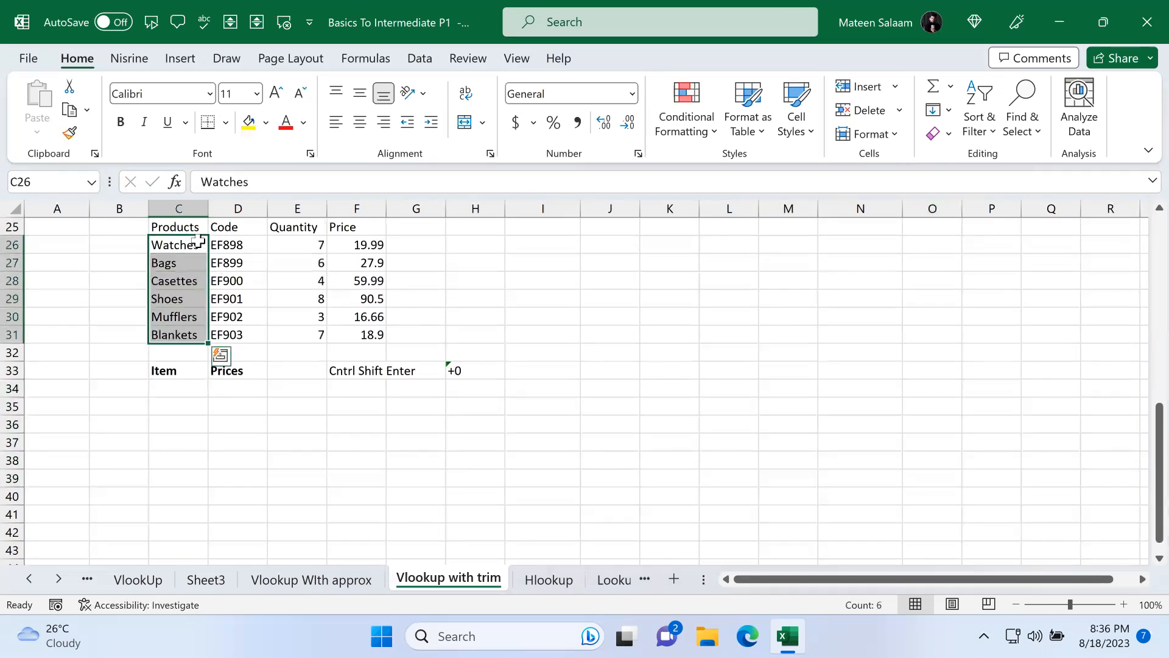
pyautogui.doubleClick(198, 242)
pyautogui.doubleClick(200, 243)
pyautogui.click(218, 244)
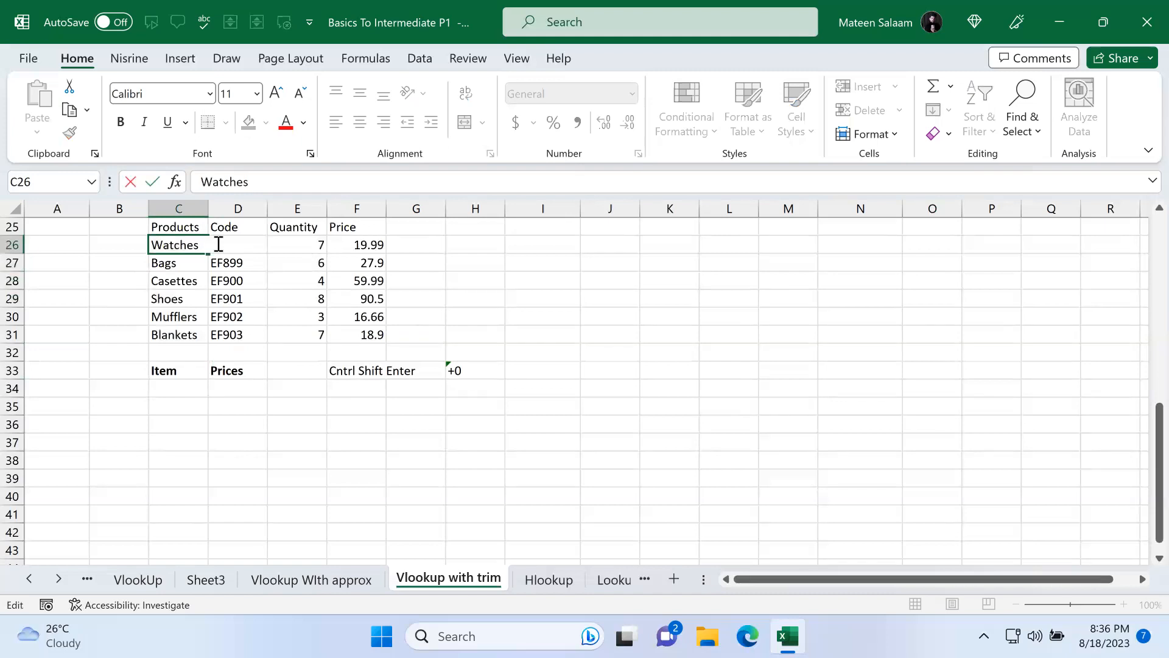
pyautogui.click(191, 264)
pyautogui.click(176, 420)
pyautogui.click(172, 390)
pyautogui.write('Watches')
pyautogui.press('Return')
pyautogui.write('Bags')
pyautogui.press('Return')
pyautogui.write('Casette')
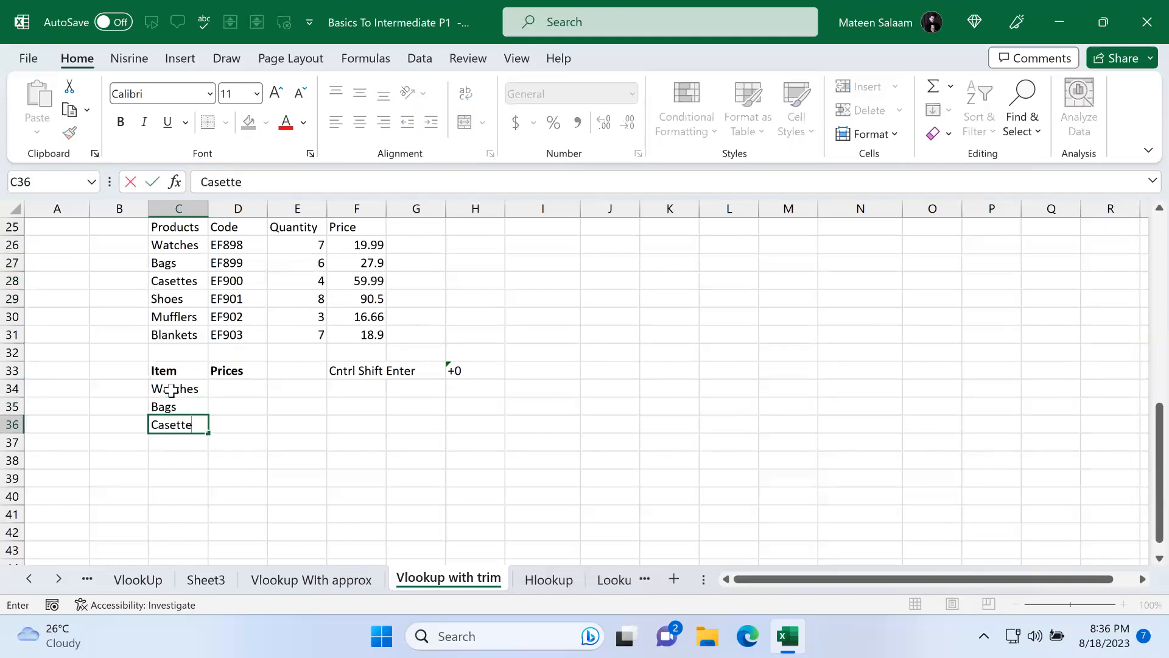
pyautogui.write('s')
pyautogui.press('Return')
pyautogui.write('Shoes')
pyautogui.press('Return')
pyautogui.write('Muf')
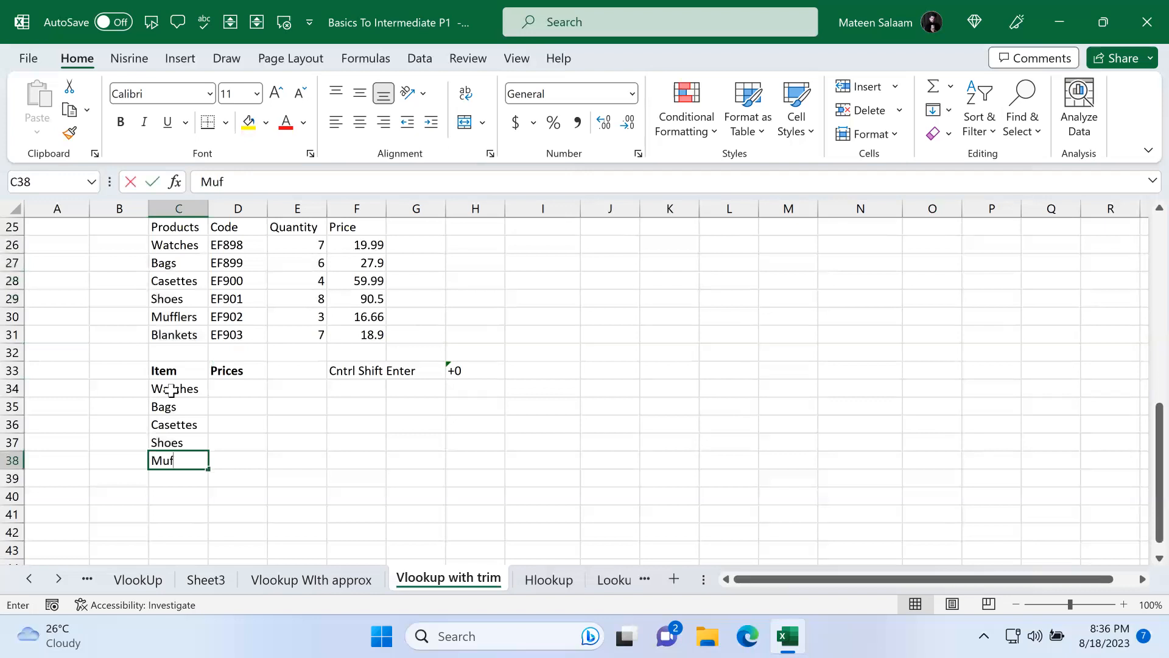
pyautogui.write('flers')
pyautogui.press('Return')
pyautogui.write('nkte')
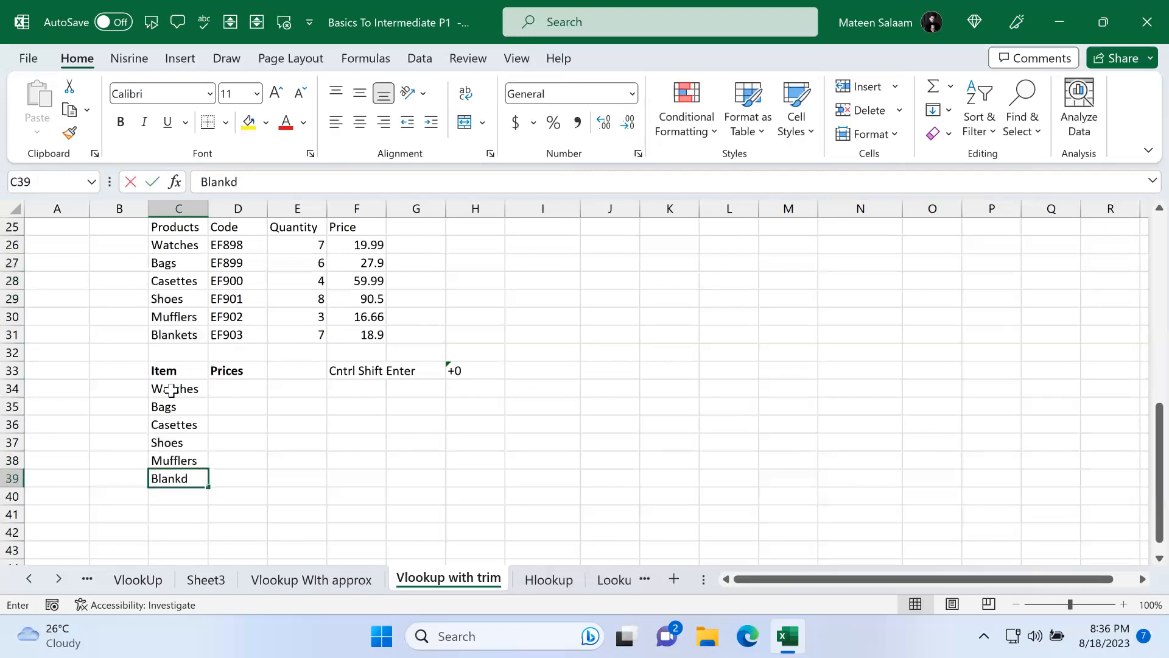
pyautogui.press('Return')
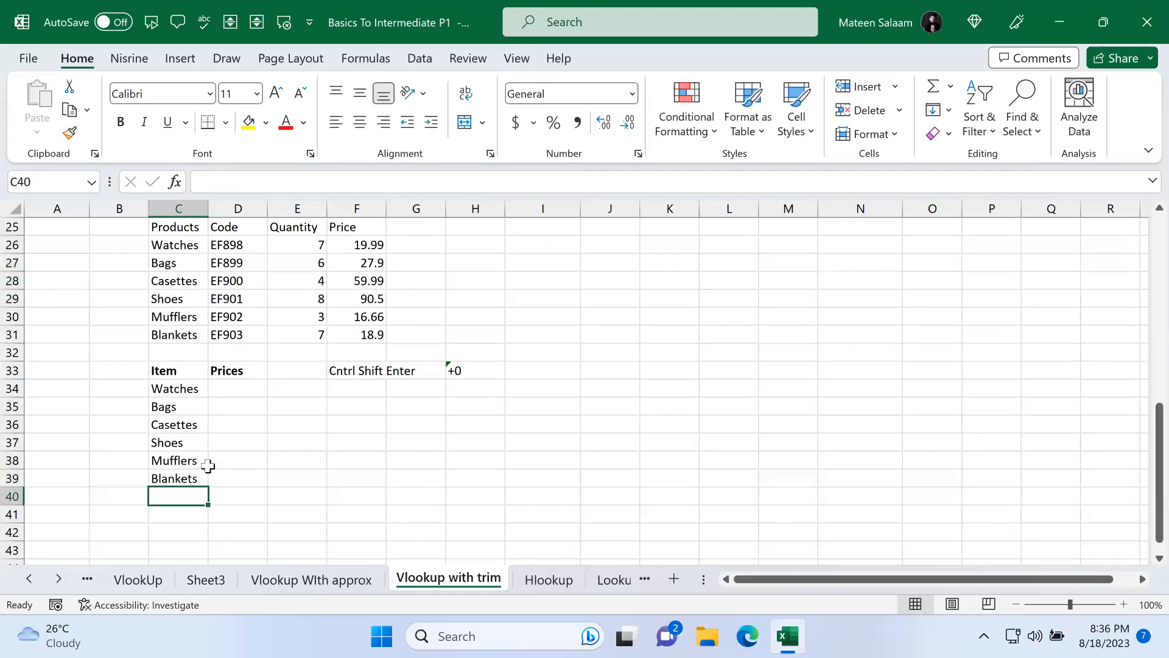
# Step: Apply a thick outside border around the product table C25:F31
pyautogui.click(235, 382)
pyautogui.scroll(1, 297, 338)
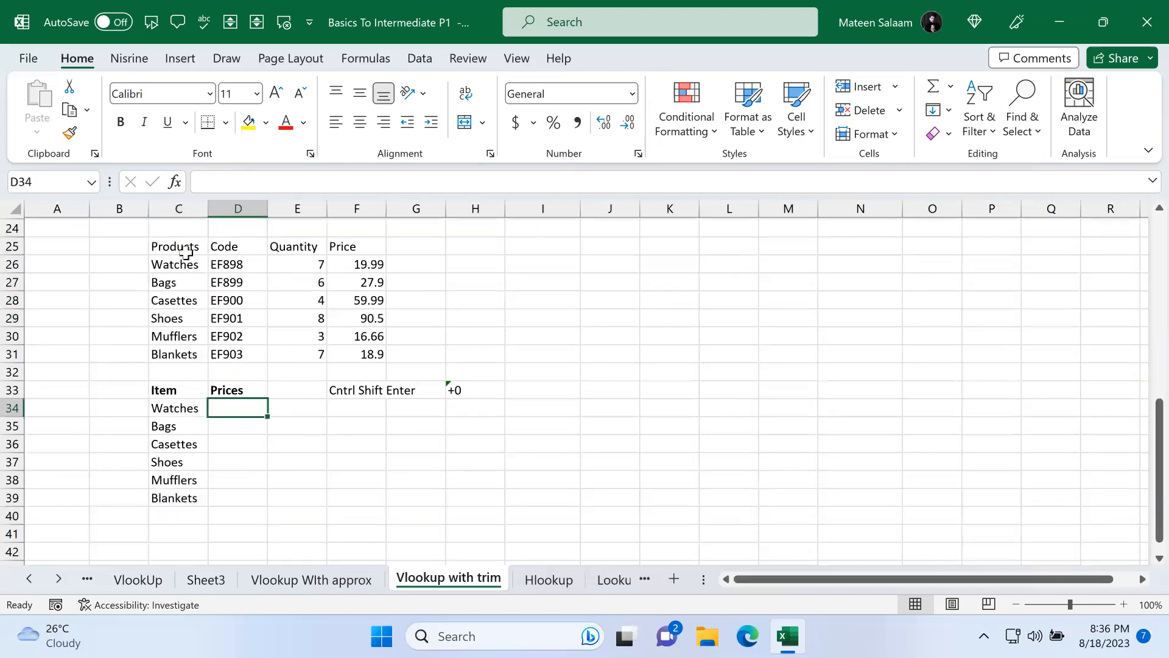
pyautogui.moveTo(186, 246); pyautogui.dragTo(369, 354)
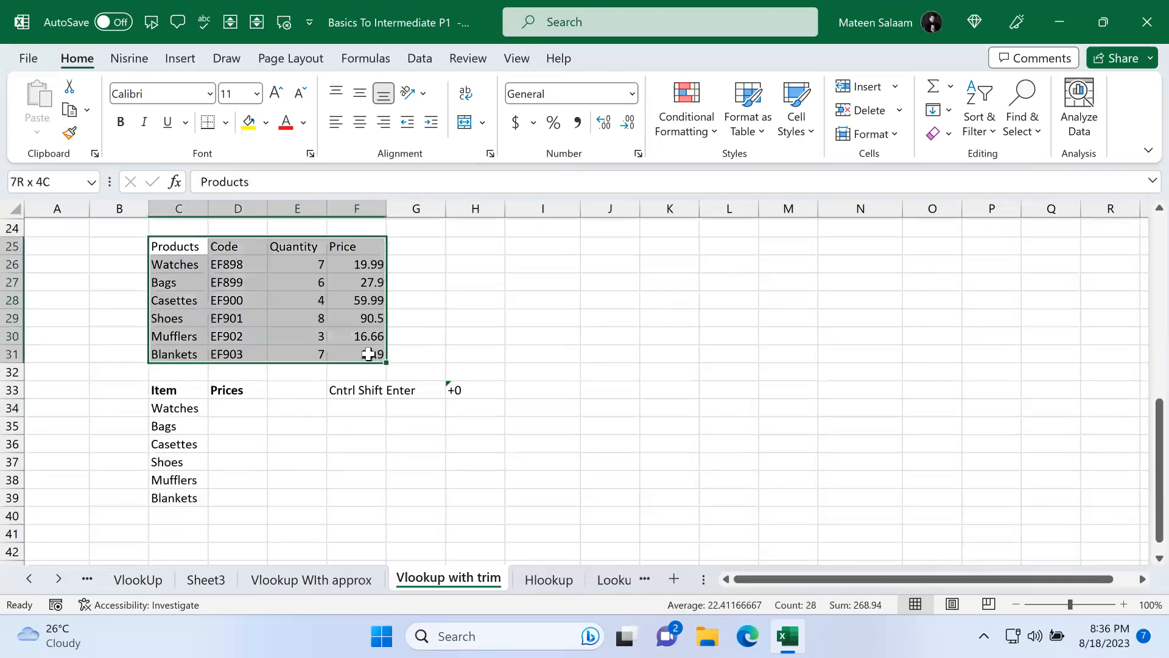
pyautogui.click(226, 122)
pyautogui.click(256, 363)
# Step: Apply the Accent5 cell style to the product table's header row C25:F25
pyautogui.moveTo(182, 246); pyautogui.dragTo(356, 247)
pyautogui.click(797, 113)
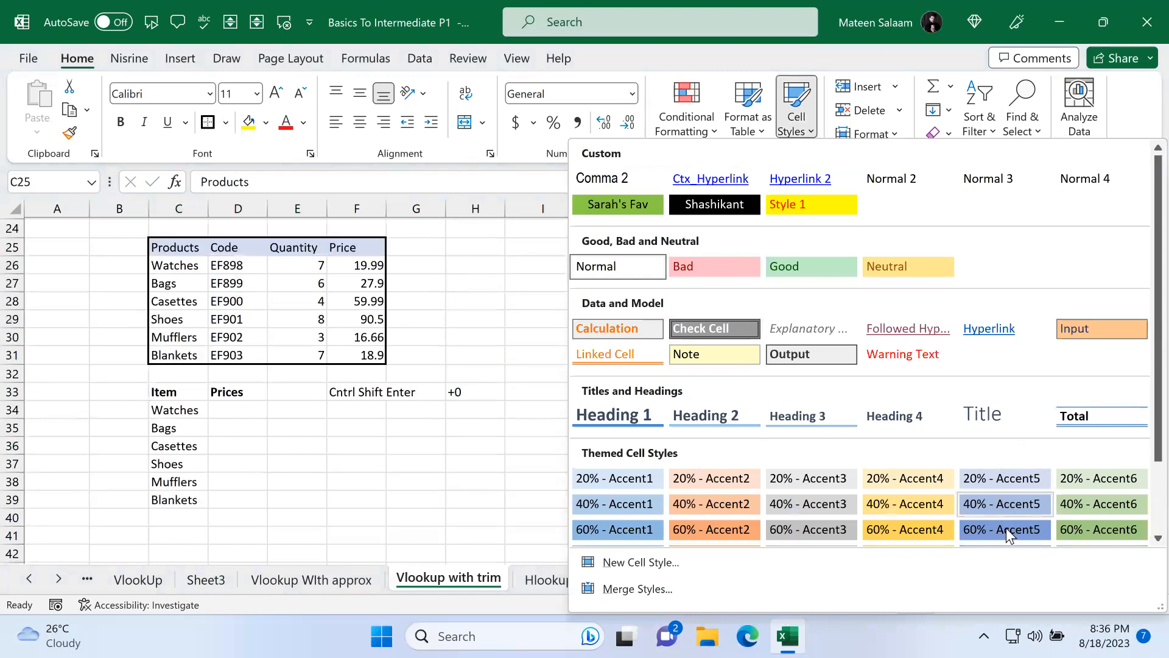
pyautogui.scroll(-2, 1007, 528)
pyautogui.click(1017, 484)
pyautogui.click(670, 392)
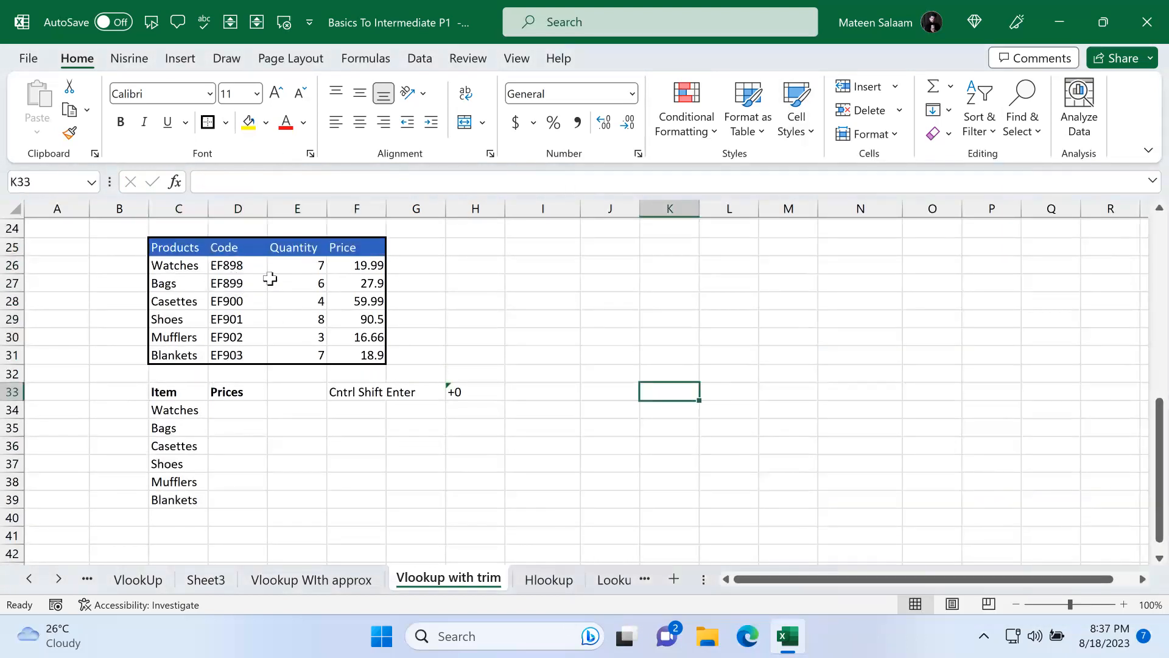
# Step: Add a thick outside border around the lookup block C33:D39
pyautogui.moveTo(191, 396); pyautogui.dragTo(242, 499)
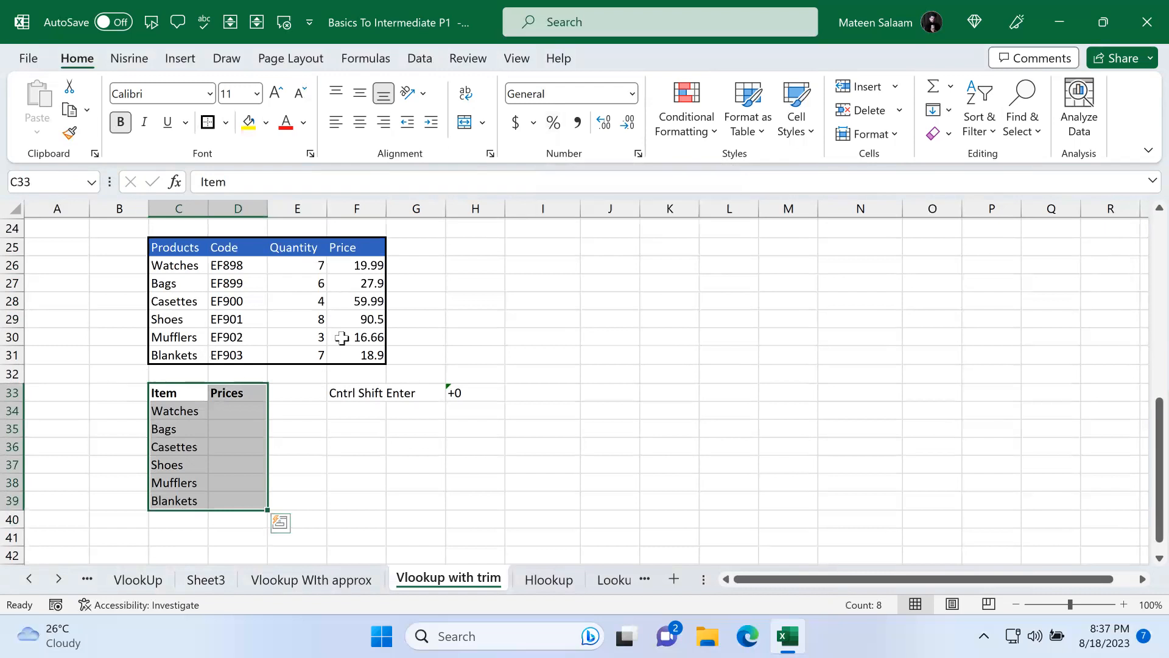
pyautogui.click(798, 107)
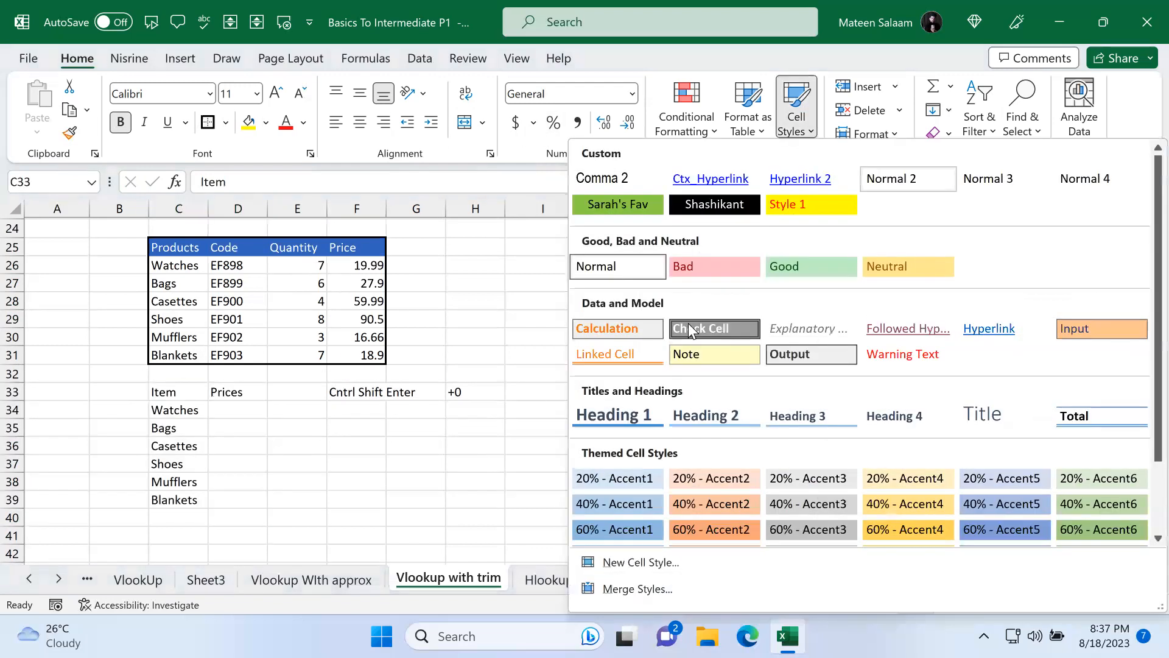
pyautogui.click(284, 417)
# Step: Apply the Accent2 cell style to the Item and Prices headers in C33:D33
pyautogui.moveTo(181, 393); pyautogui.dragTo(262, 395)
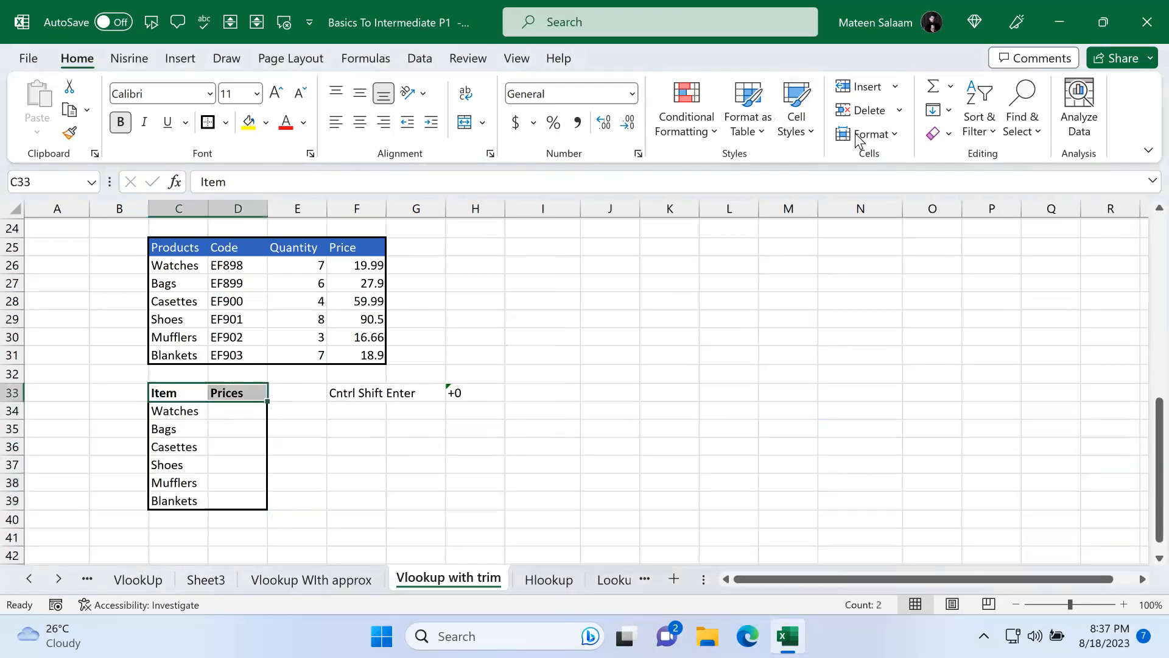
pyautogui.click(797, 117)
pyautogui.scroll(-2, 756, 531)
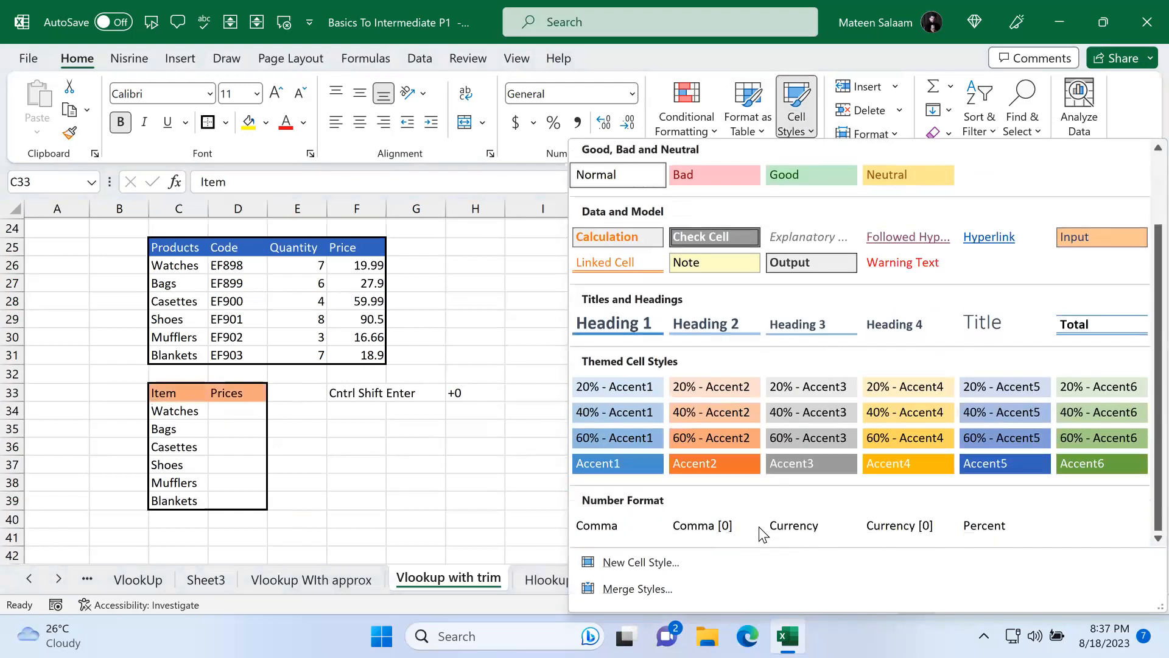
pyautogui.click(721, 465)
pyautogui.click(458, 454)
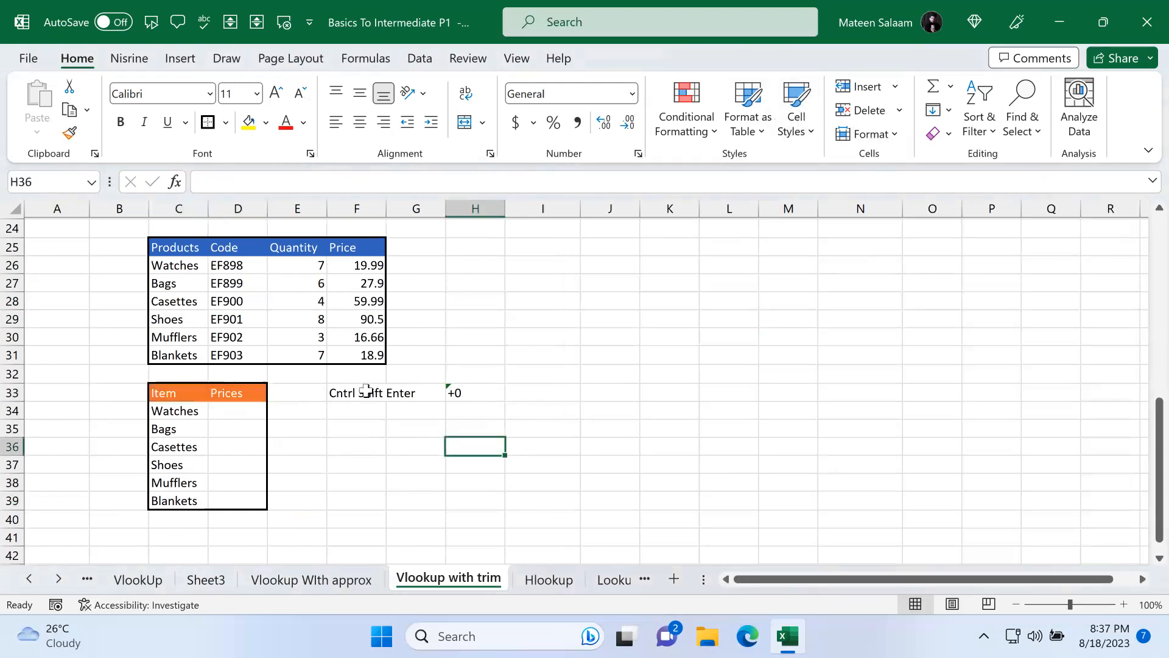
# Step: Delete the Cntrl Shift Enter note and its neighbouring cell in F33:H33
pyautogui.moveTo(328, 391); pyautogui.dragTo(483, 391)
pyautogui.press('Delete')
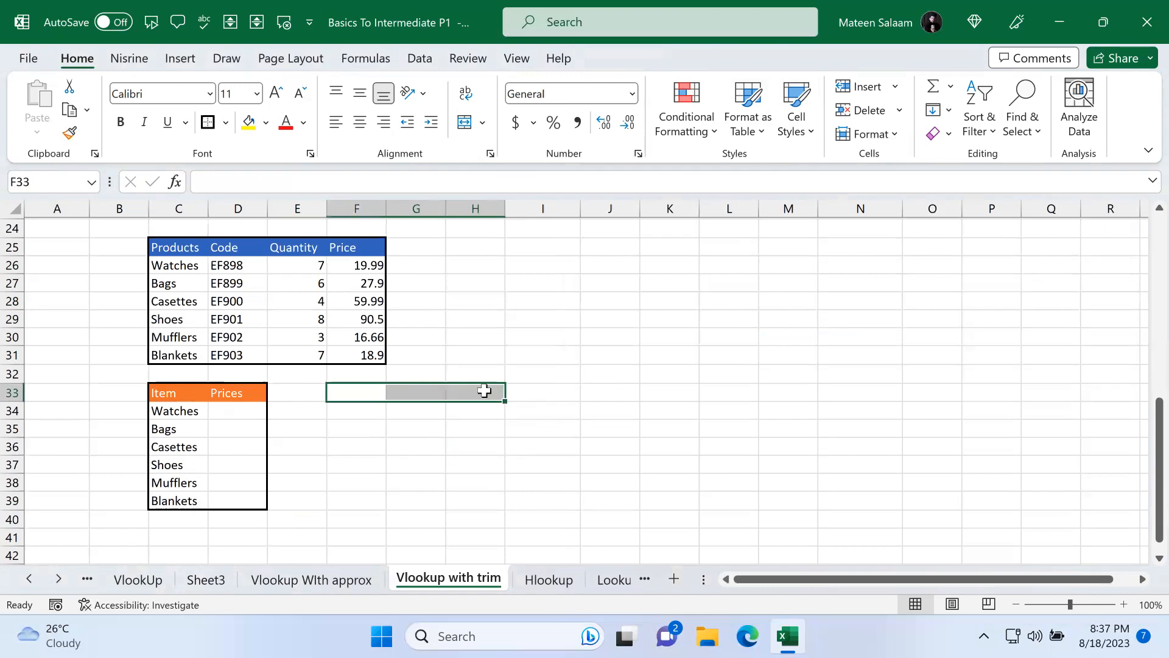
pyautogui.click(478, 410)
pyautogui.click(232, 427)
# Step: Start a VLOOKUP in D34 using C34 as the lookup value and C26:F31 as the table array
pyautogui.click(227, 412)
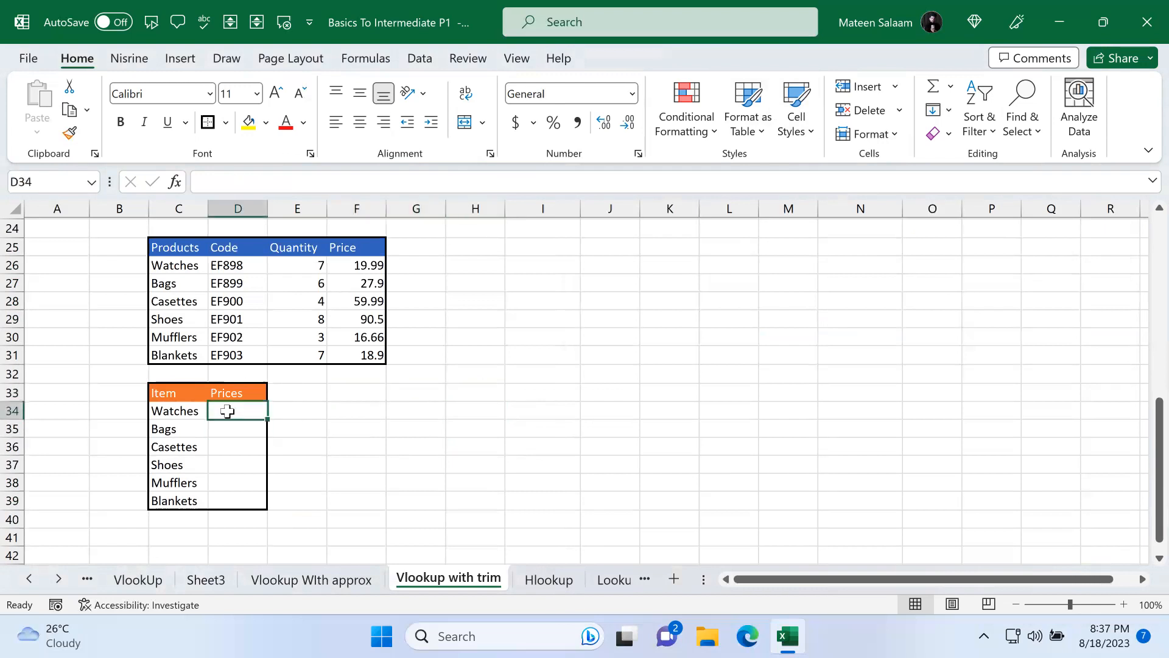
pyautogui.write('=')
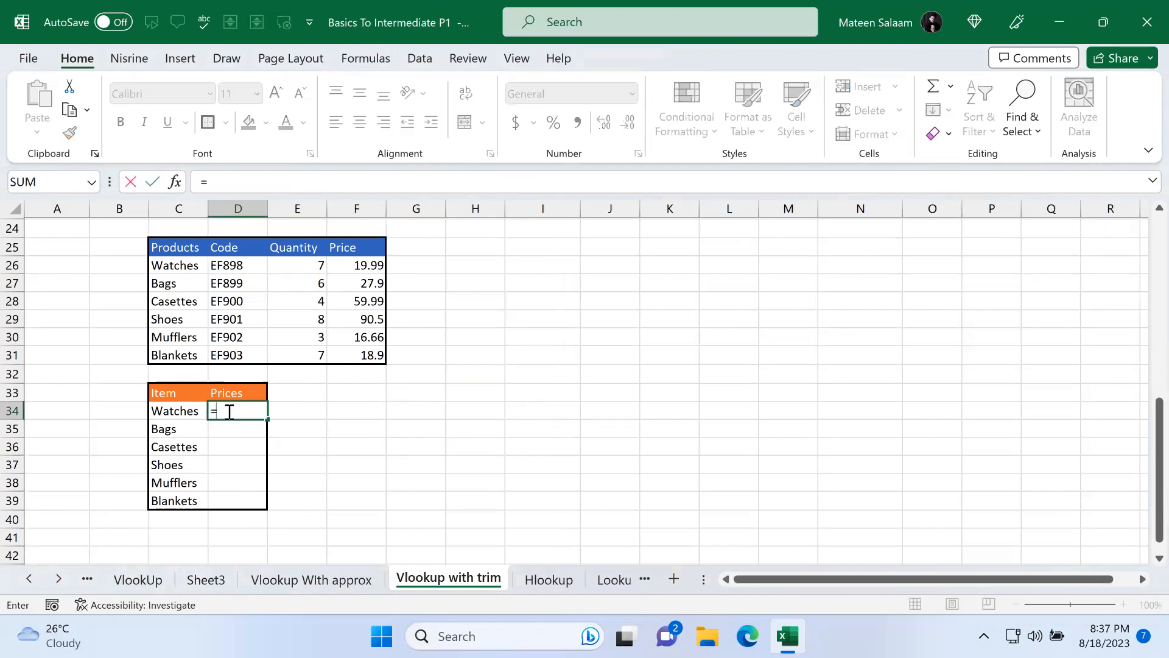
pyautogui.write('vlo')
pyautogui.press('Tab')
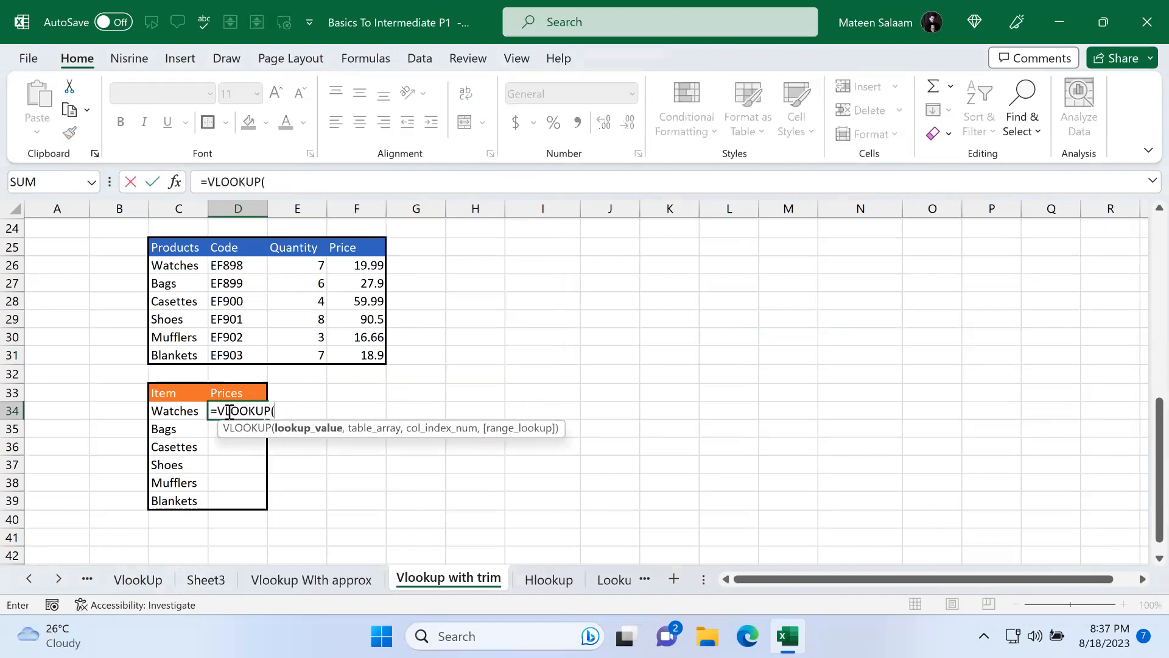
pyautogui.click(178, 413)
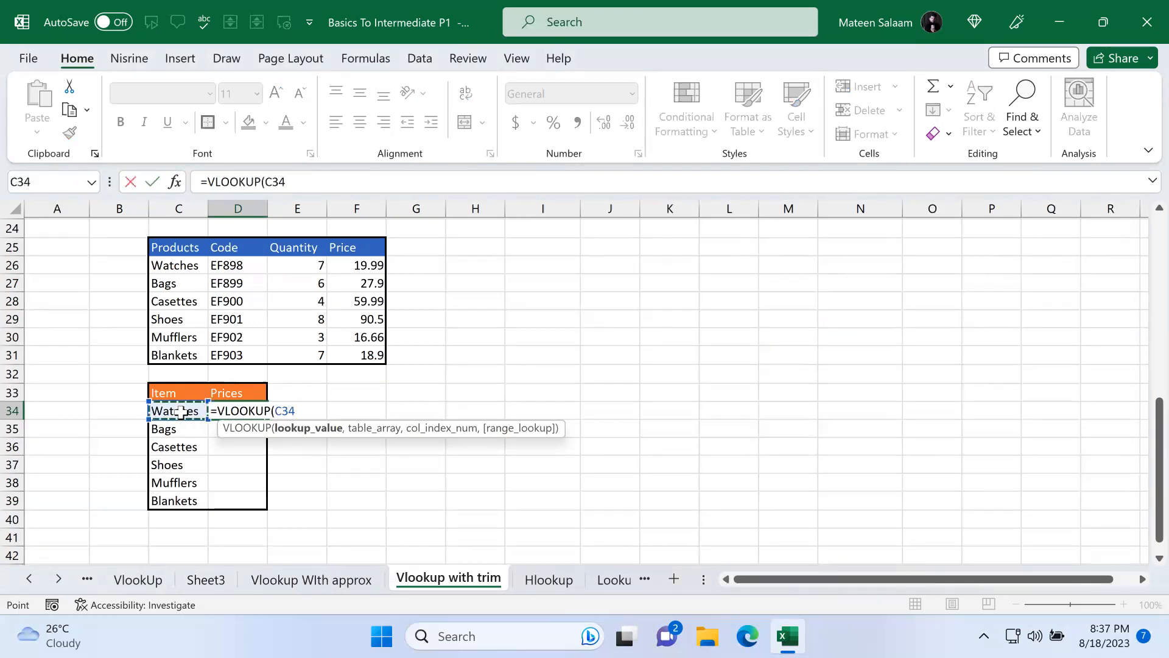
pyautogui.write(',')
pyautogui.moveTo(182, 266); pyautogui.dragTo(362, 350)
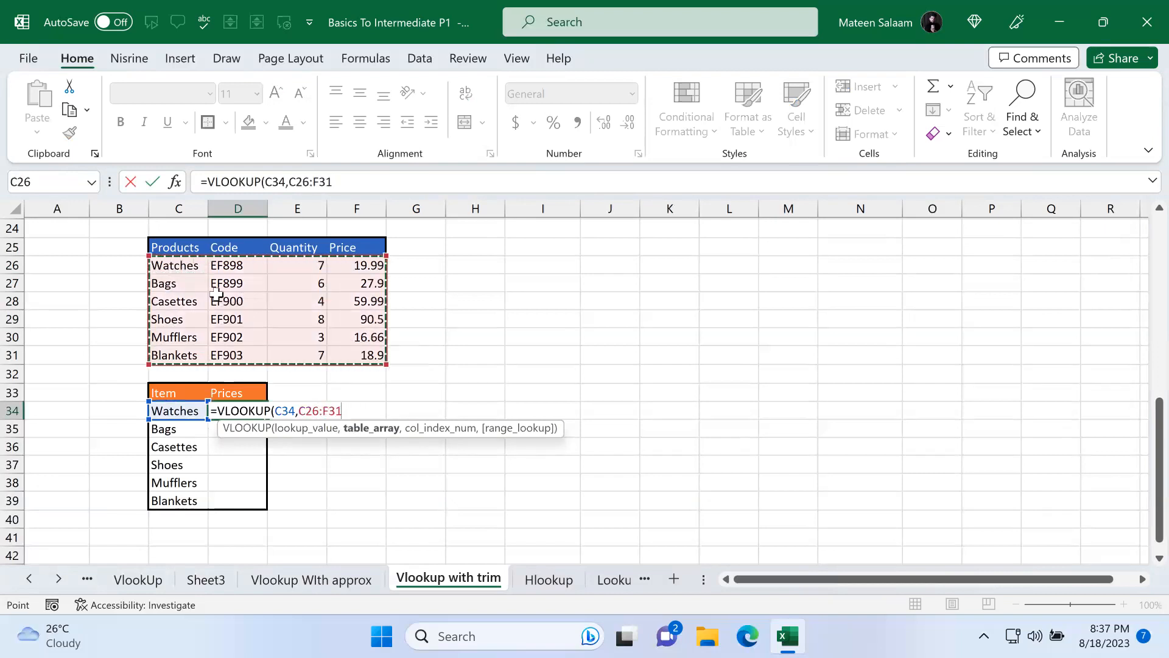
pyautogui.moveTo(170, 249); pyautogui.dragTo(379, 279)
pyautogui.click(172, 265)
pyautogui.moveTo(281, 266); pyautogui.dragTo(363, 352)
pyautogui.write(',4,')
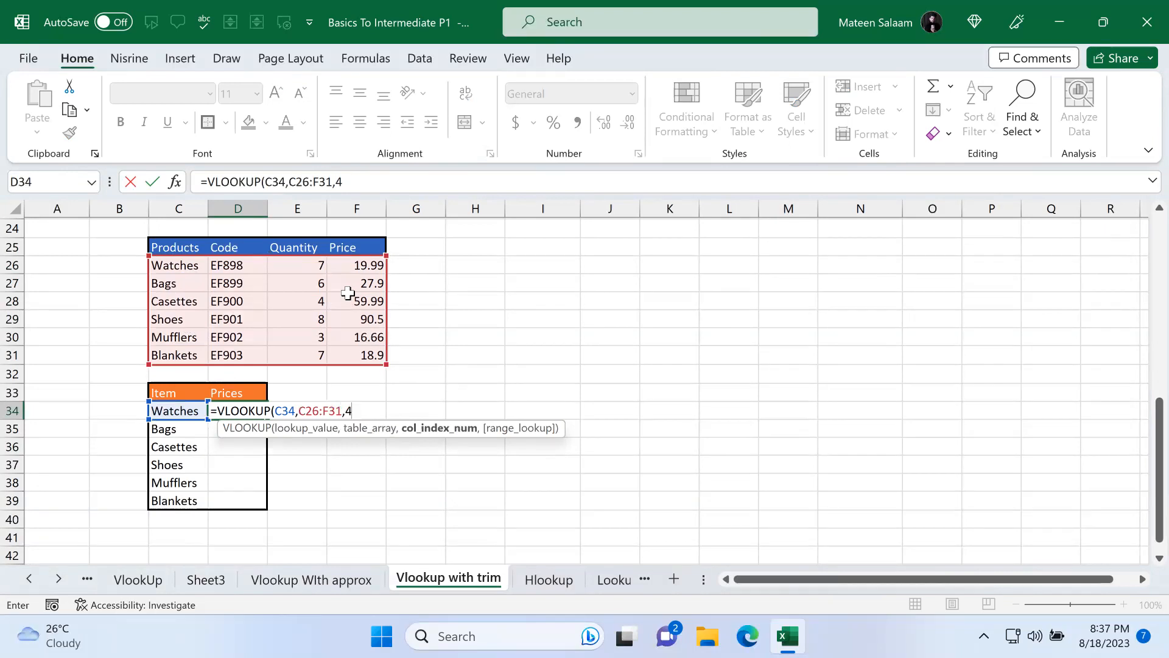
# Step: Complete the VLOOKUP in D34 with column index 4 and FALSE for an exact match
pyautogui.write(',')
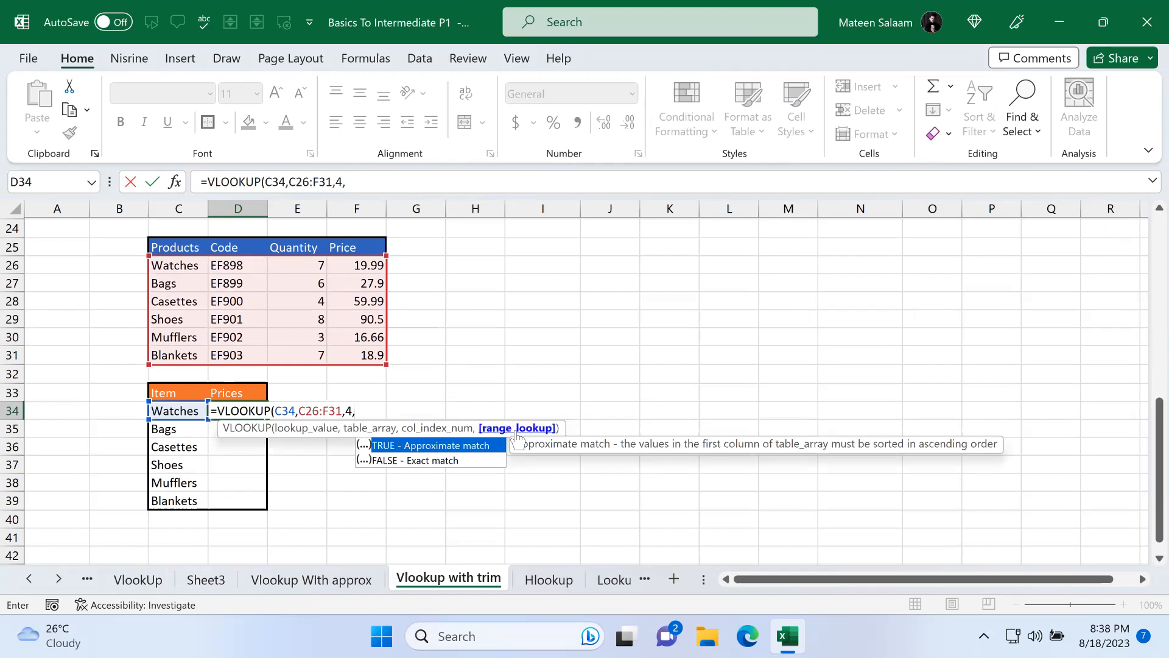
pyautogui.doubleClick(446, 459)
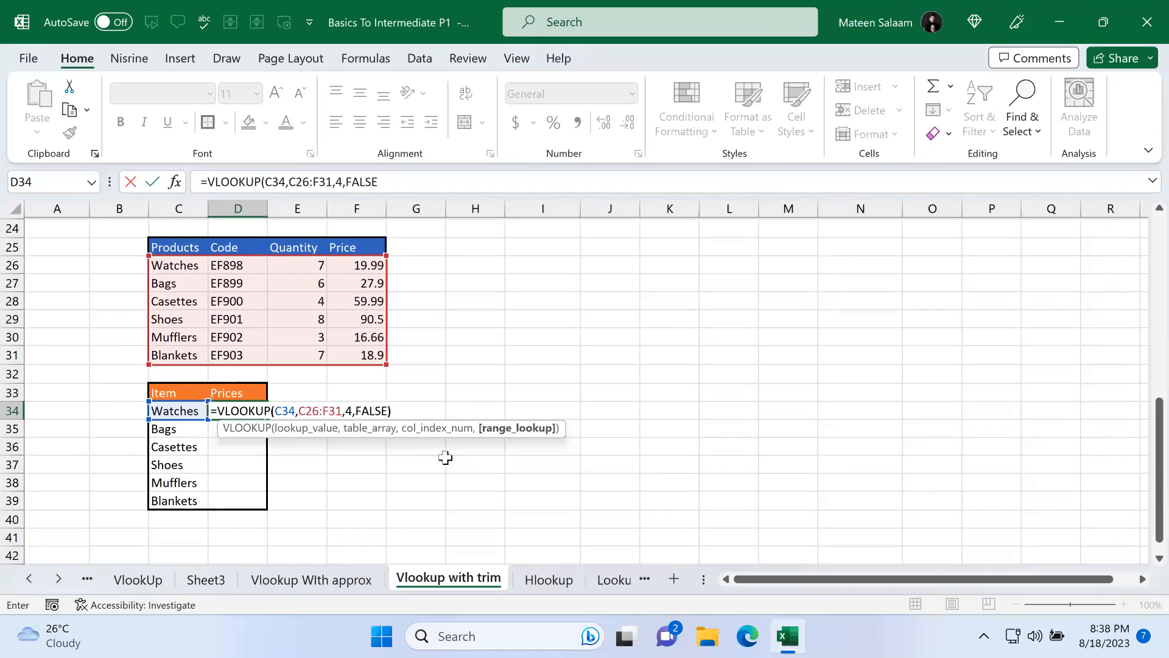
pyautogui.write(')')
pyautogui.press('Return')
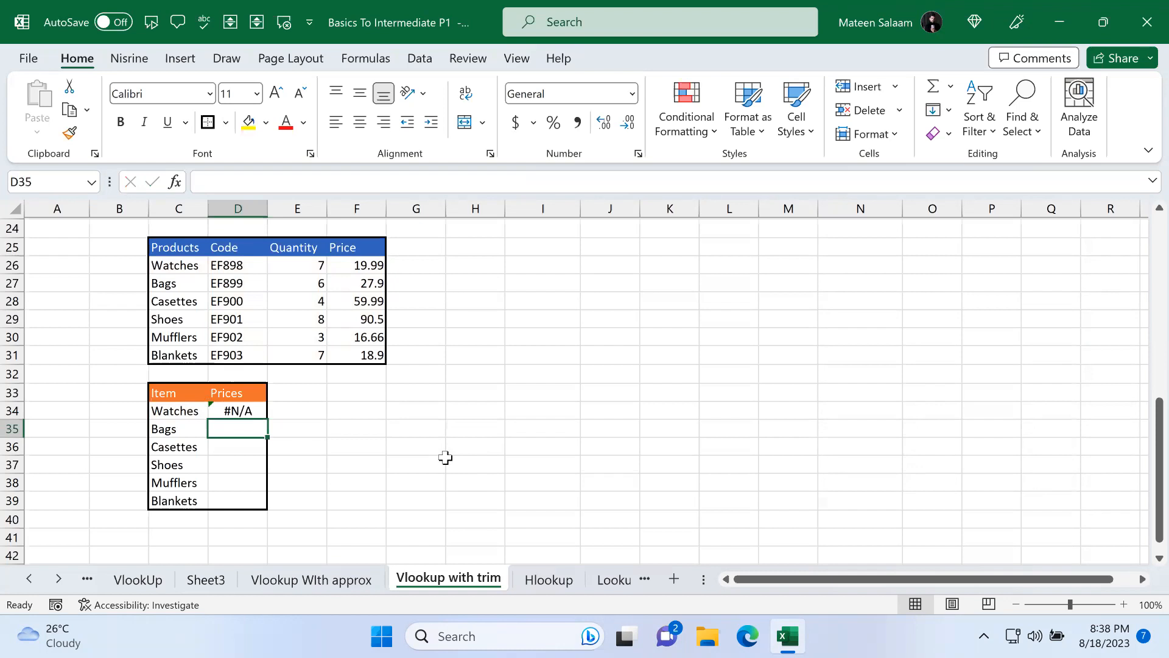
# Step: Examine the item text in C26 and C34 in edit mode
pyautogui.click(222, 413)
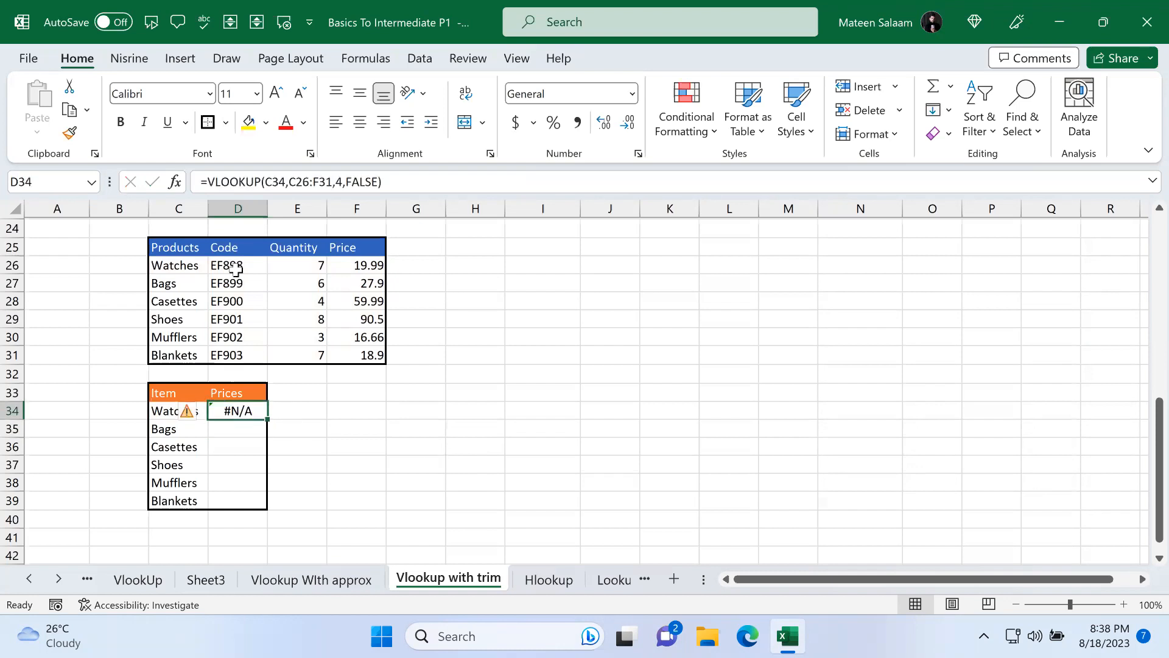
pyautogui.doubleClick(203, 267)
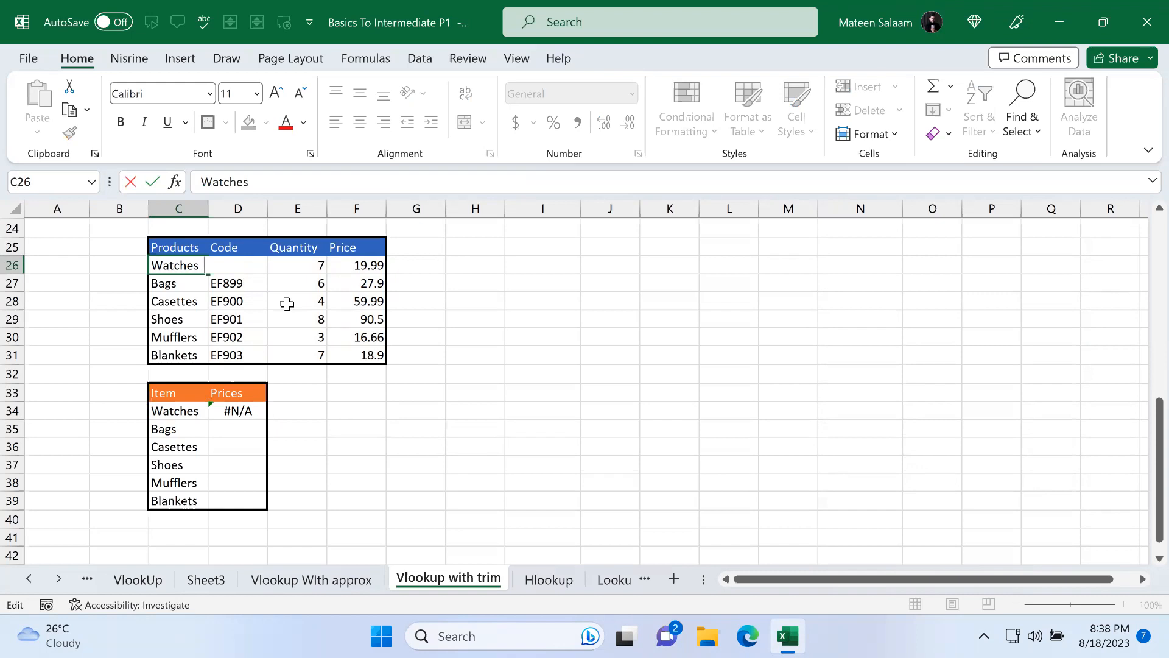
pyautogui.click(318, 371)
pyautogui.doubleClick(202, 411)
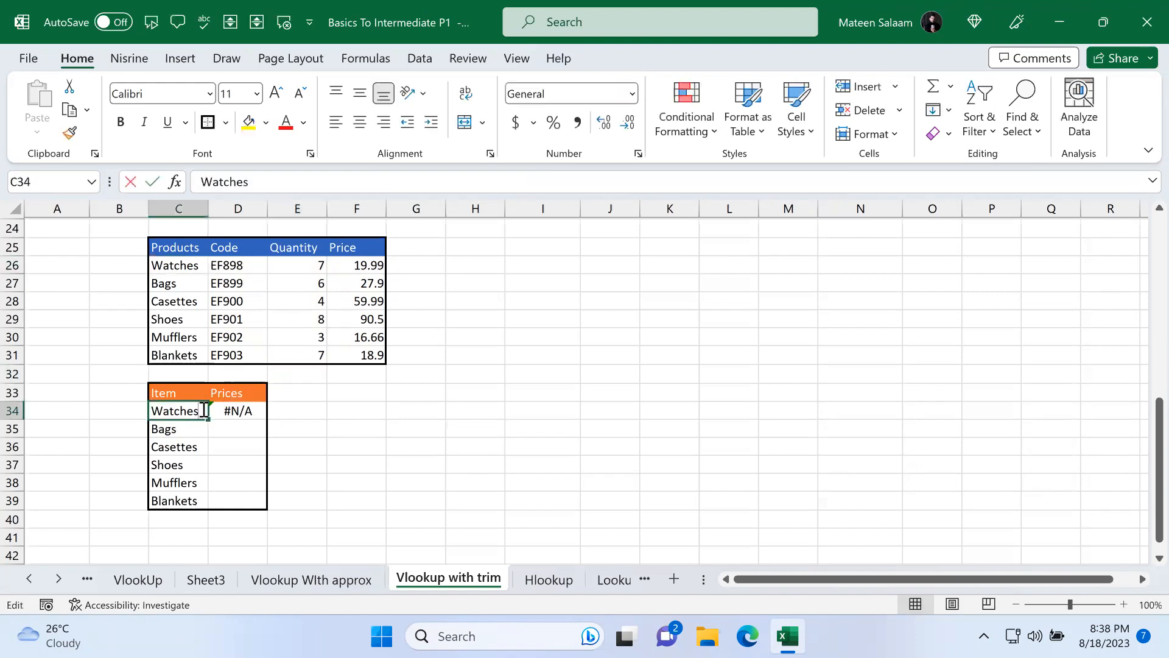
pyautogui.press('Return')
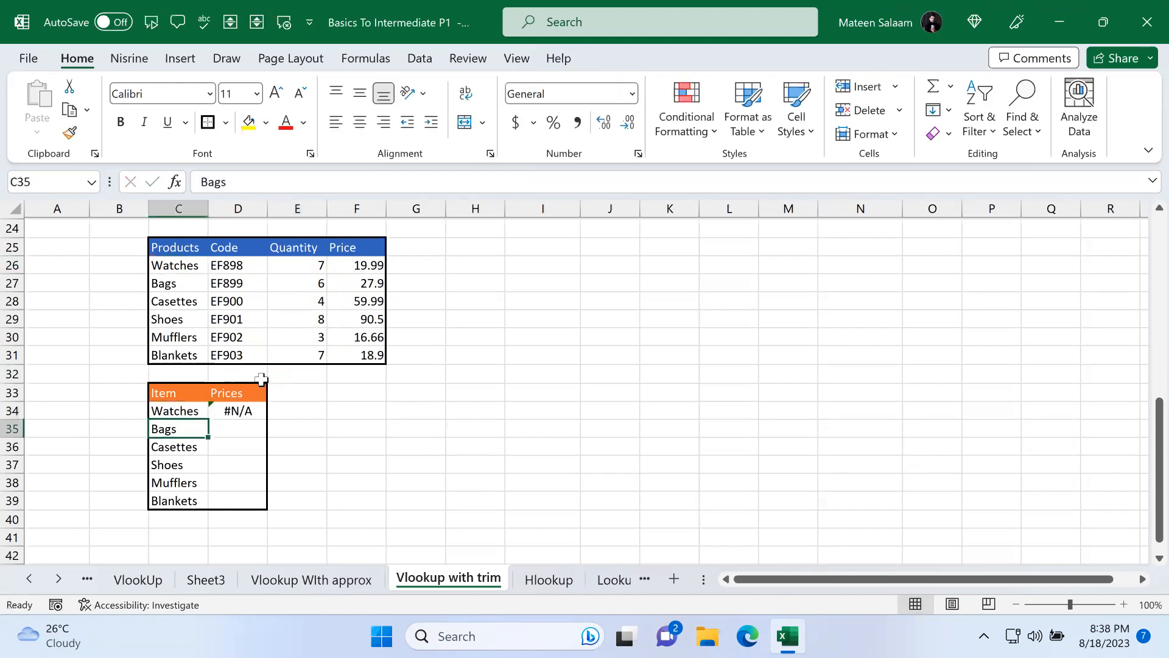
# Step: Clear the item name in C34
pyautogui.doubleClick(201, 410)
pyautogui.press('Return')
pyautogui.click(203, 409)
pyautogui.press('BackSpace')
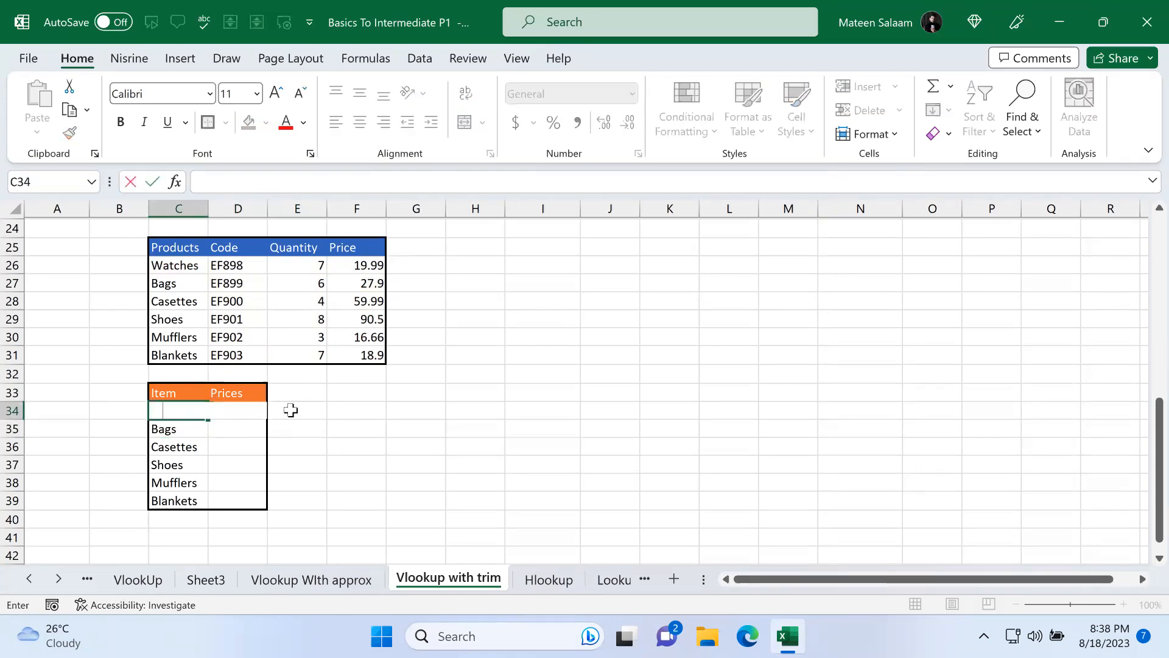
pyautogui.click(347, 392)
# Step: Copy the full Watches text from C26 and paste it into C34
pyautogui.doubleClick(186, 264)
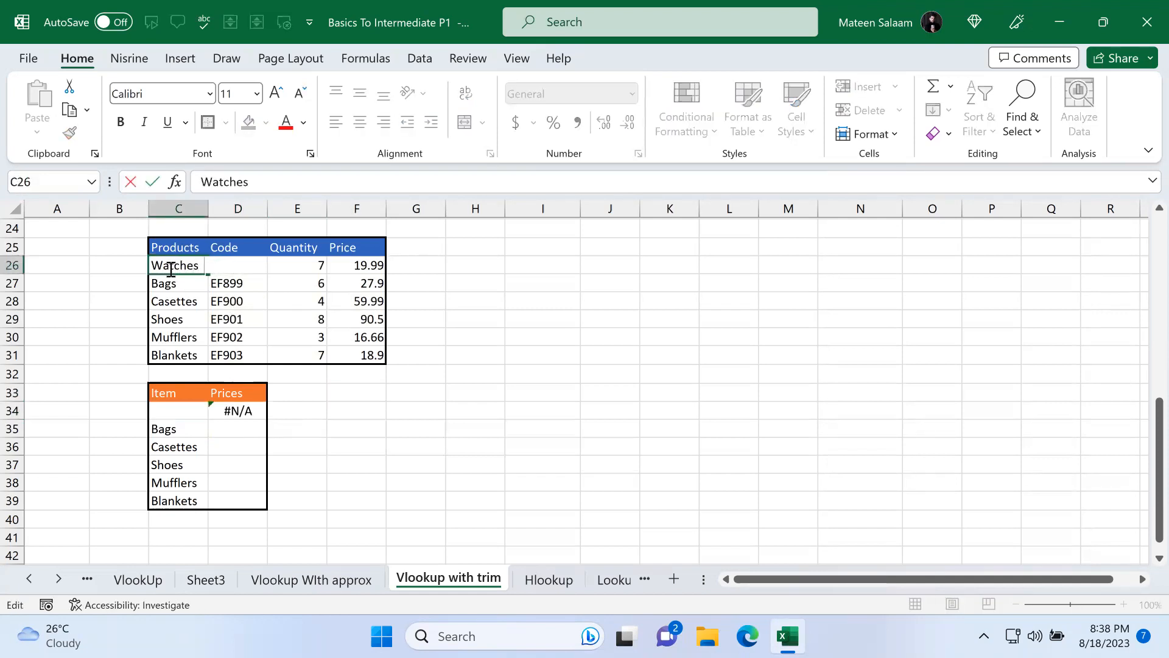
pyautogui.moveTo(151, 266); pyautogui.dragTo(295, 266)
pyautogui.hotkey('ctrl', 'c')
pyautogui.click(181, 415)
pyautogui.hotkey('ctrl', 'v')
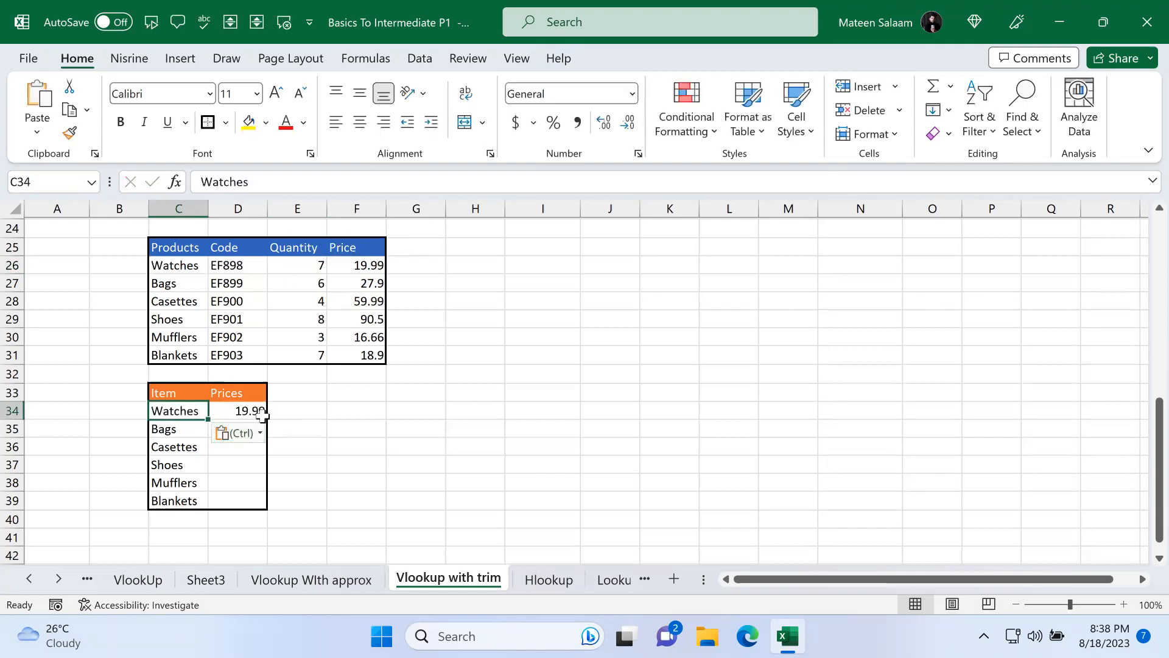
# Step: Re-enter the Watches item name in C34 twice
pyautogui.doubleClick(206, 411)
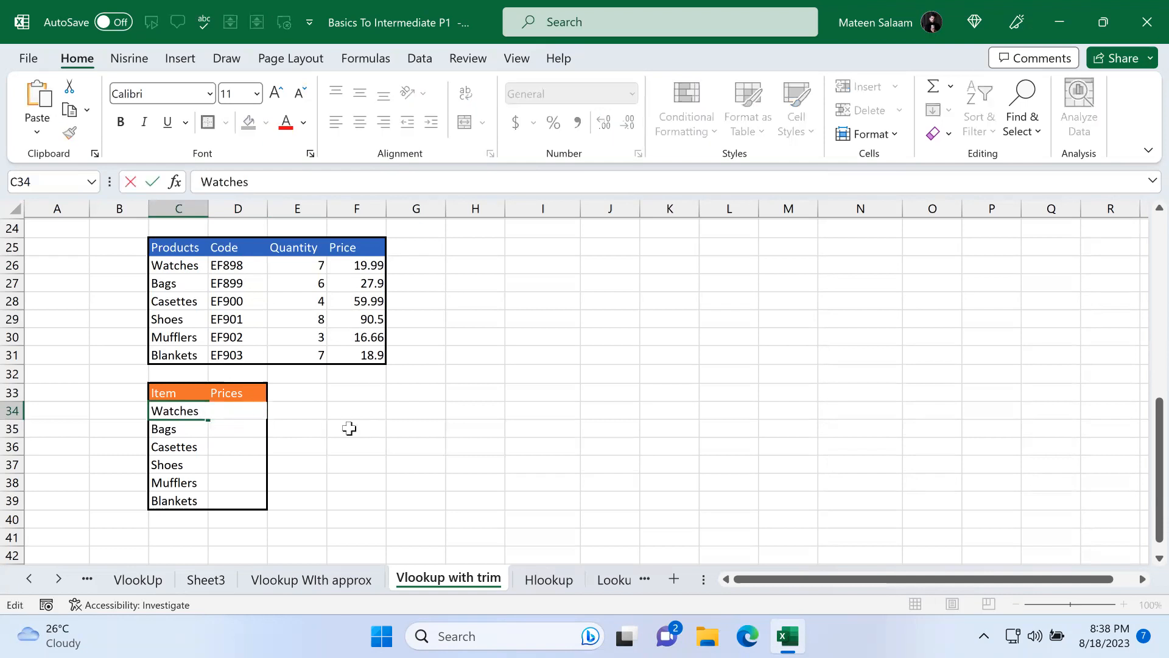
pyautogui.press('Return')
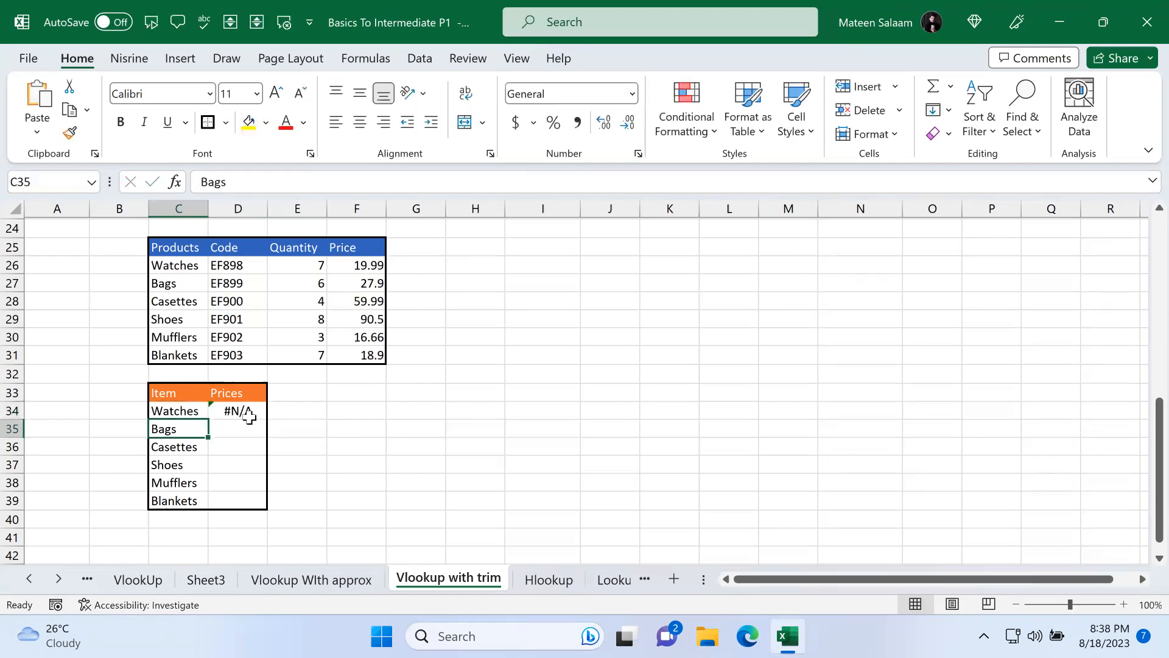
pyautogui.doubleClick(186, 410)
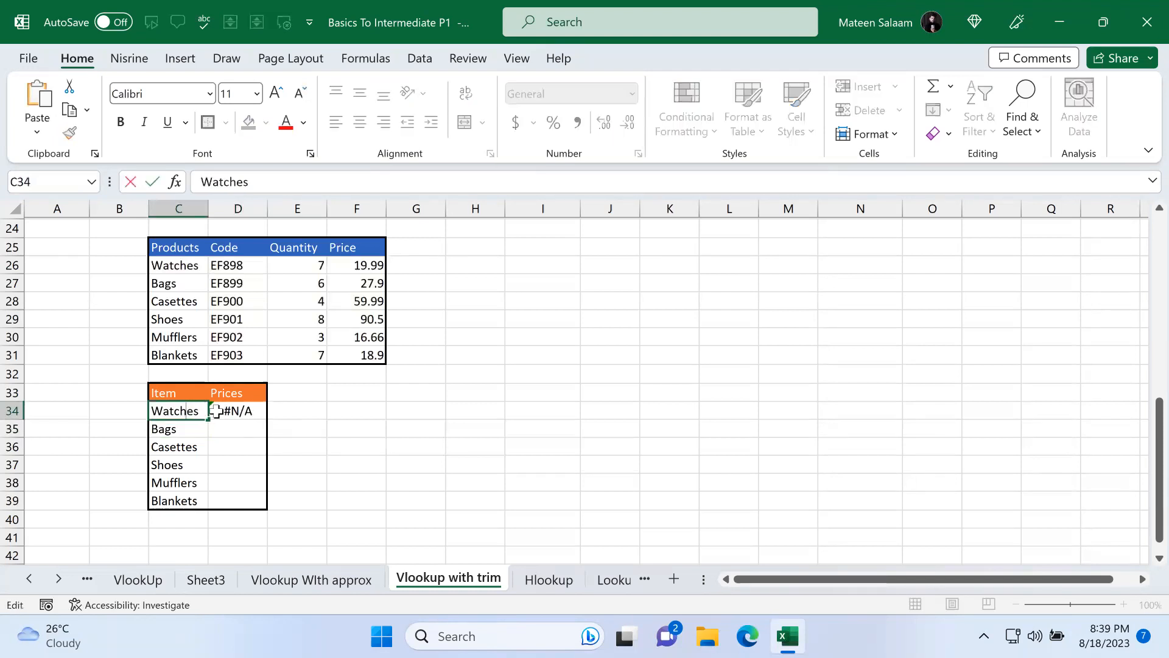
pyautogui.press('Return')
pyautogui.click(335, 430)
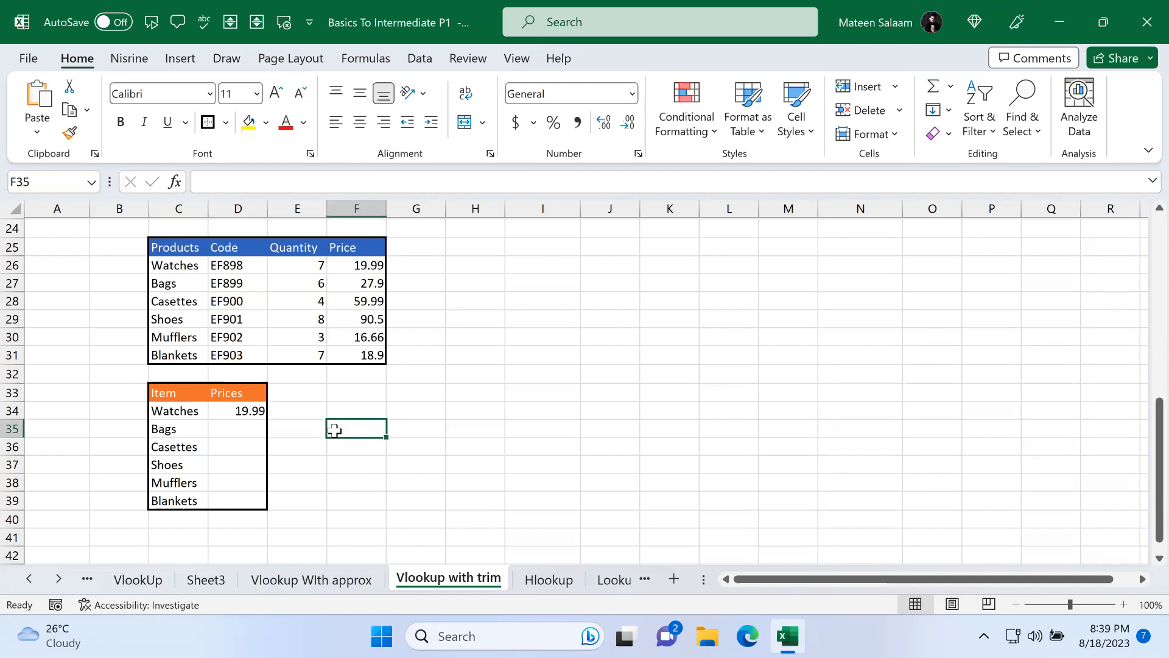
# Step: Wrap both the lookup value C34 and the table array C26:F31 in TRIM within D34's VLOOKUP
pyautogui.doubleClick(262, 411)
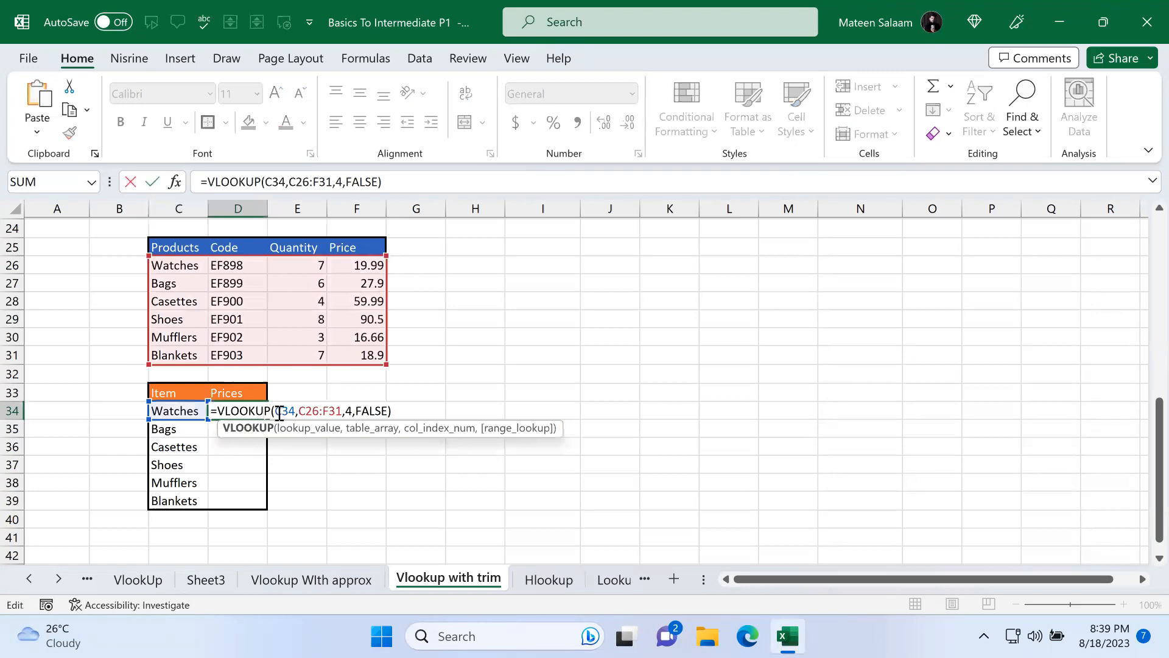
pyautogui.click(281, 411)
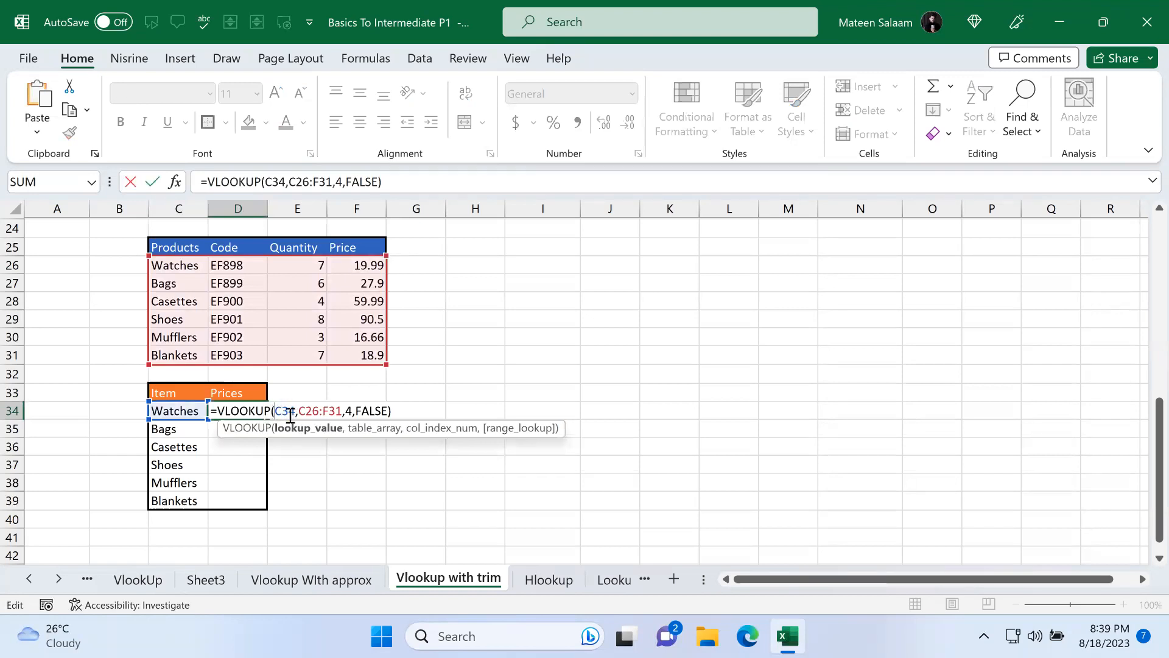
pyautogui.write('TRIM(')
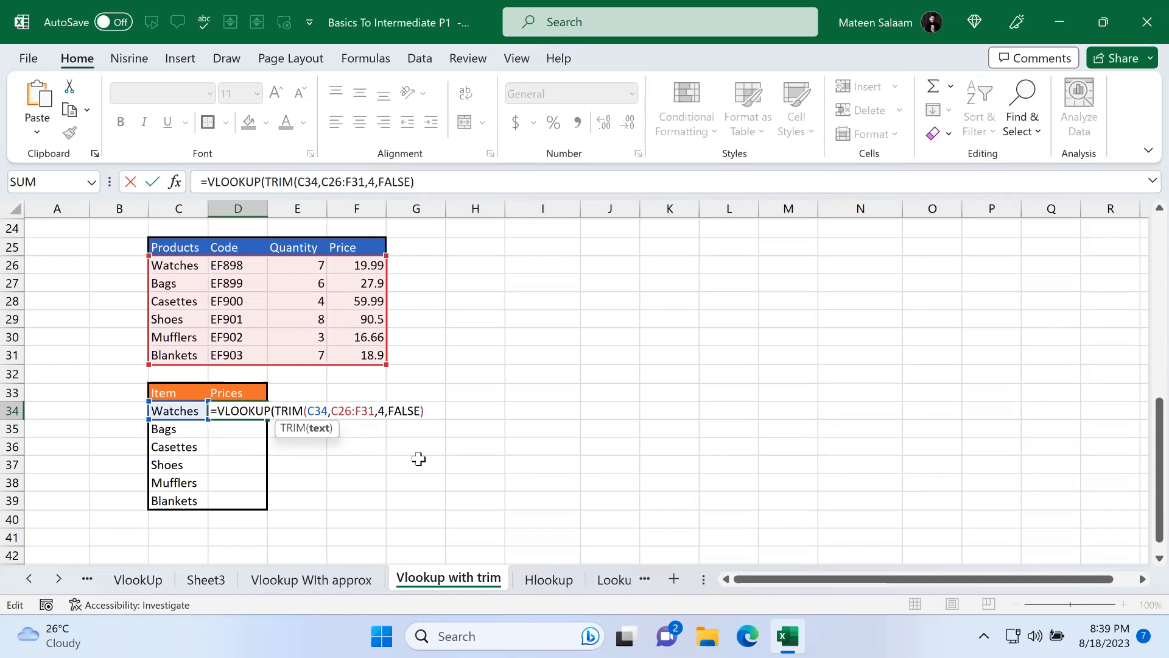
pyautogui.press('Right')
pyautogui.press('Right')
pyautogui.press('Right')
pyautogui.write(')')
pyautogui.press('Right')
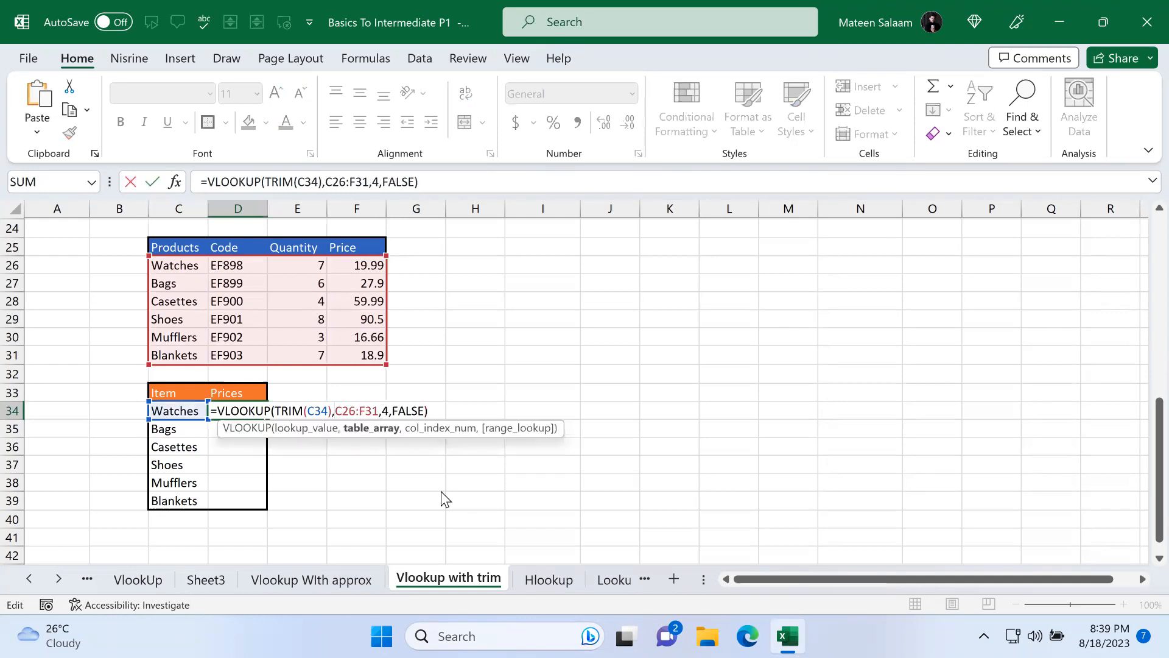
pyautogui.write('TRIM(C34')
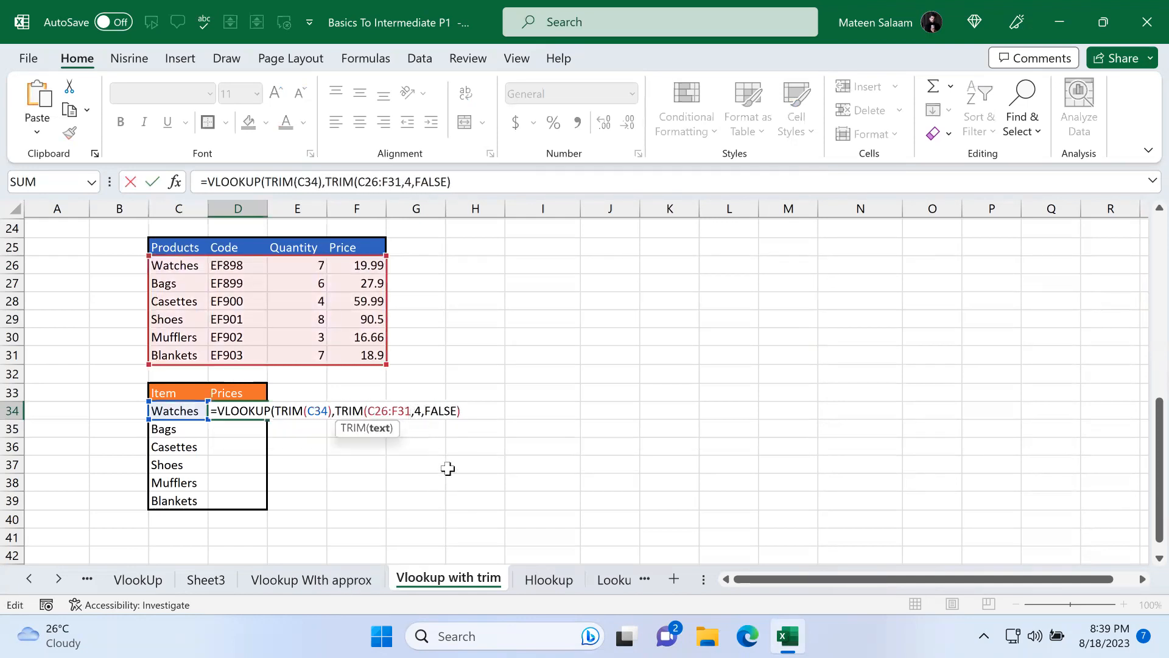
pyautogui.write(')')
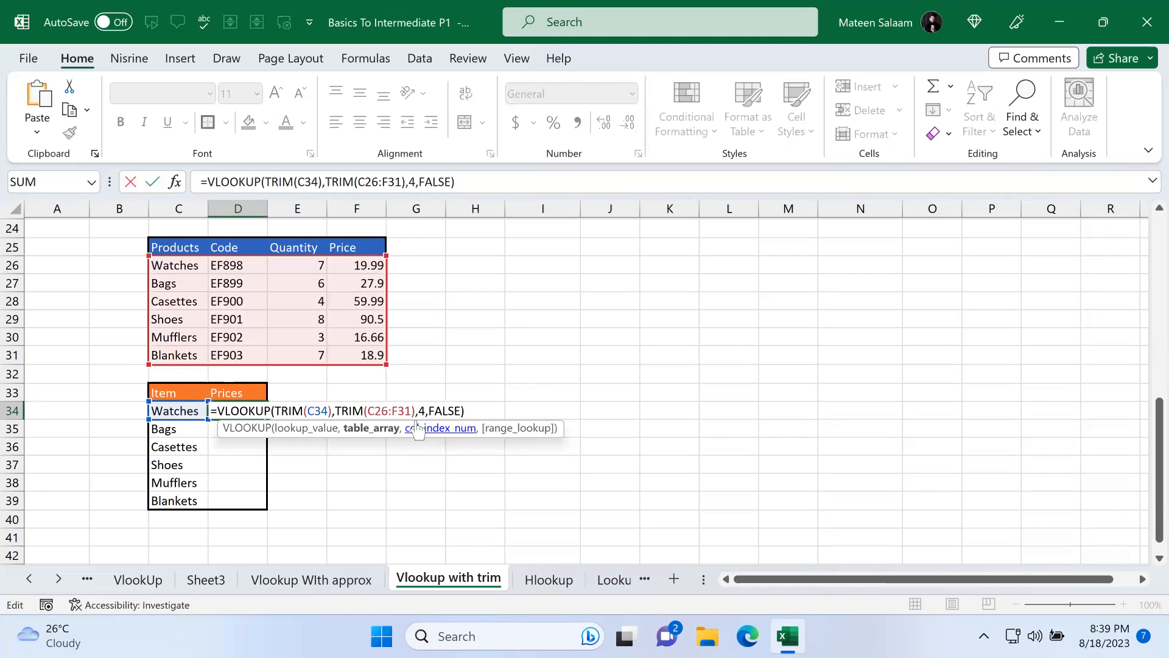
pyautogui.press('Return')
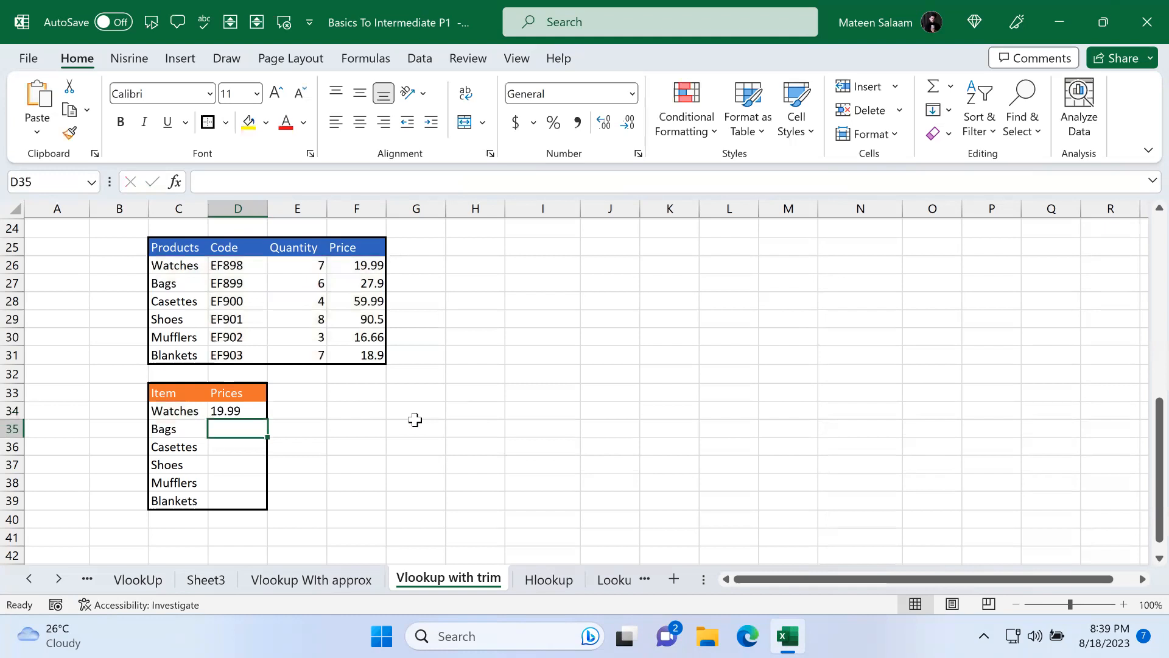
# Step: Make the table array in D34's formula absolute as $C$26:$F$31
pyautogui.click(261, 411)
pyautogui.moveTo(267, 417)
pyautogui.mouseDown()
pyautogui.moveTo(268, 504)
pyautogui.moveTo(268, 418)
pyautogui.mouseUp()
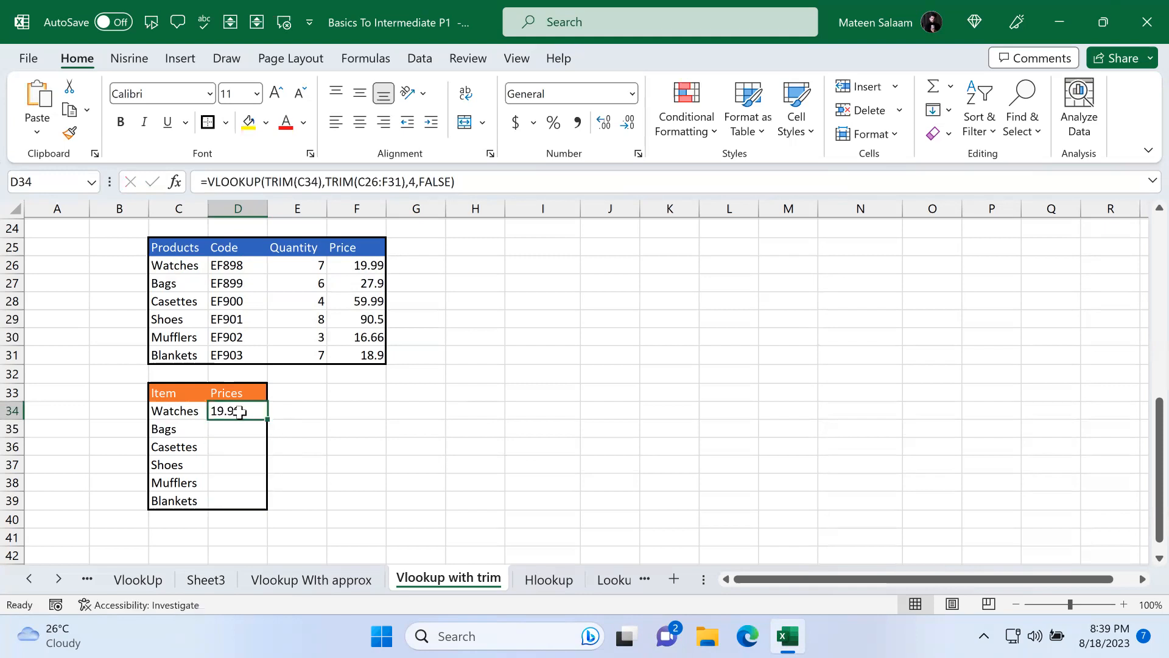
pyautogui.doubleClick(238, 411)
pyautogui.moveTo(367, 411); pyautogui.dragTo(411, 412)
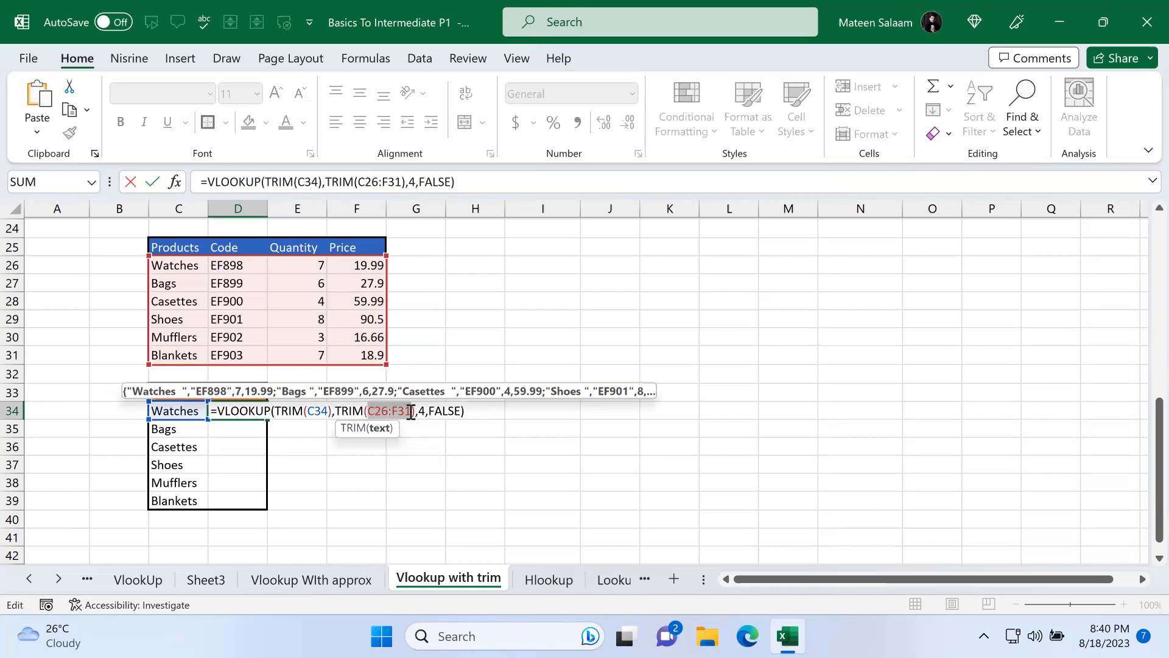
pyautogui.press('Return')
# Step: Fill the D34 formula down through D39
pyautogui.click(251, 410)
pyautogui.moveTo(268, 419); pyautogui.dragTo(269, 512)
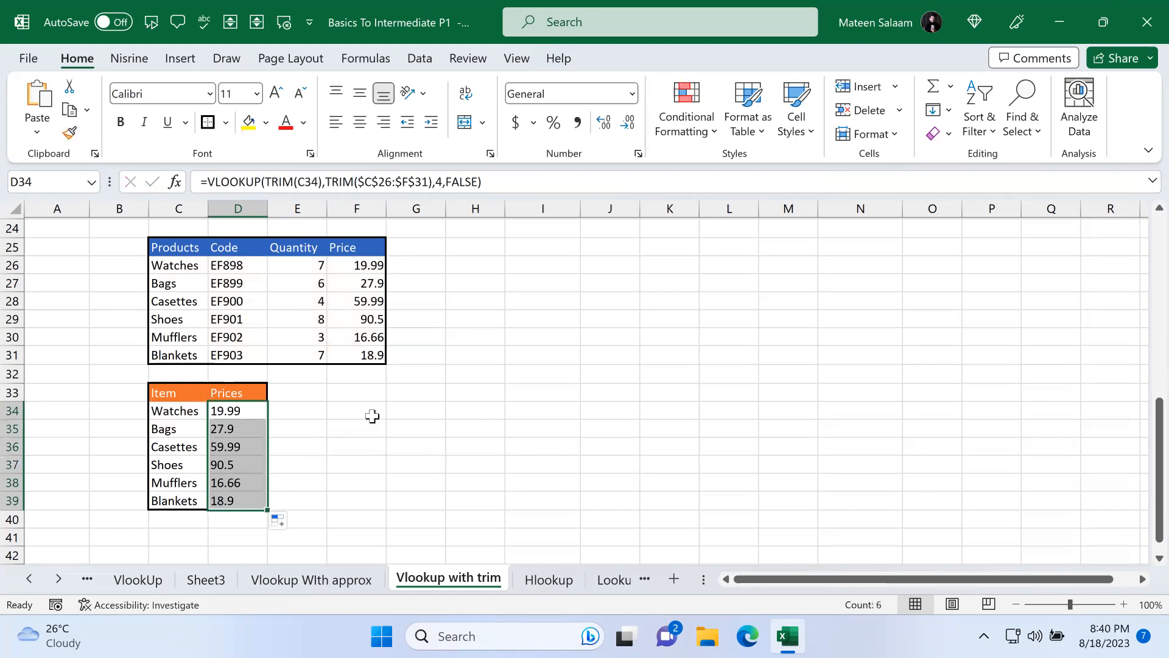
# Step: Inspect the filled formulas in D35 through D39
pyautogui.doubleClick(239, 429)
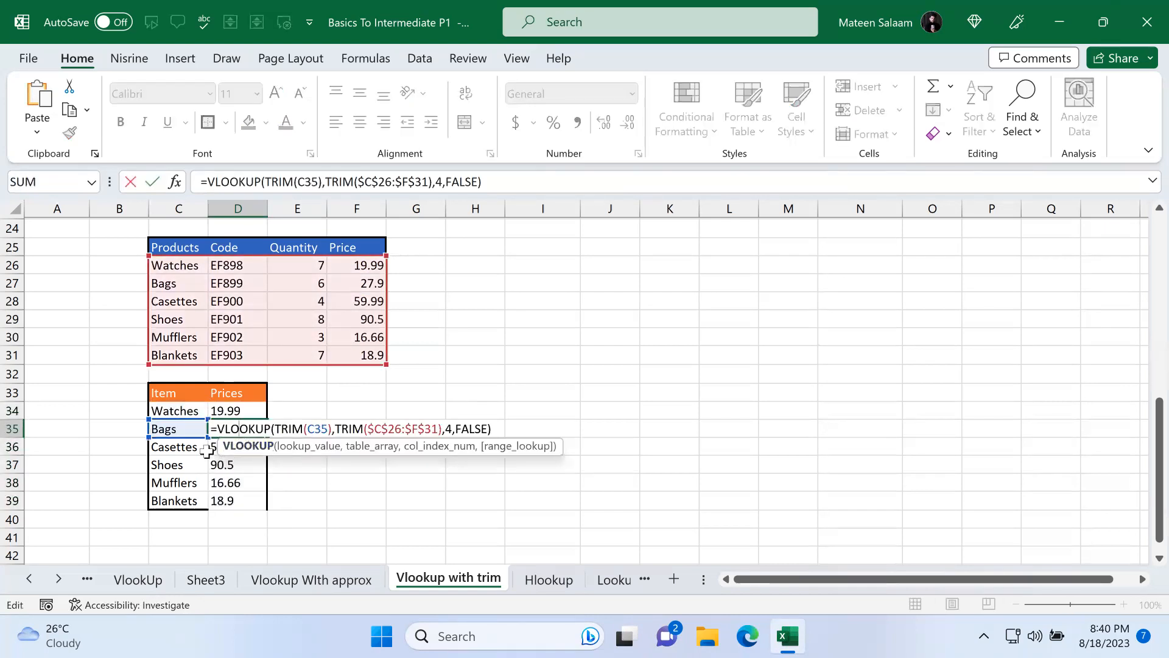
pyautogui.press('Escape')
pyautogui.click(222, 446)
pyautogui.doubleClick(225, 447)
pyautogui.press('Escape')
pyautogui.click(245, 464)
pyautogui.doubleClick(245, 464)
pyautogui.press('Escape')
pyautogui.click(246, 482)
pyautogui.click(248, 498)
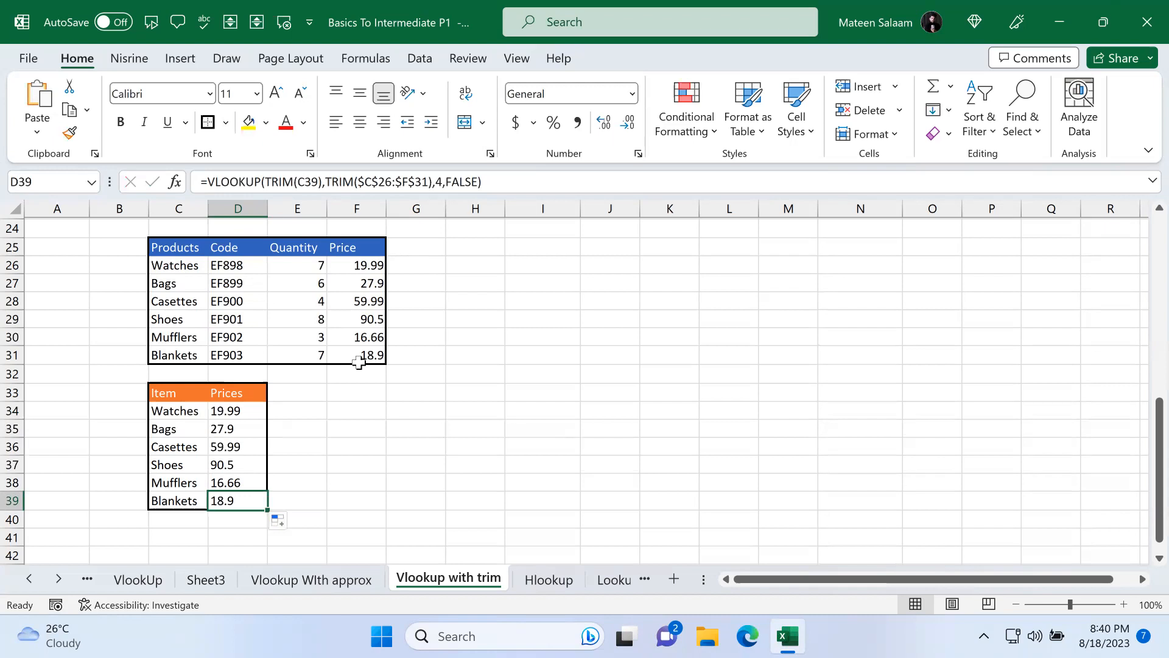
# Step: Delete the price formulas in D34:D39
pyautogui.moveTo(229, 413); pyautogui.dragTo(235, 495)
pyautogui.press('Delete')
pyautogui.click(350, 459)
pyautogui.click(185, 411)
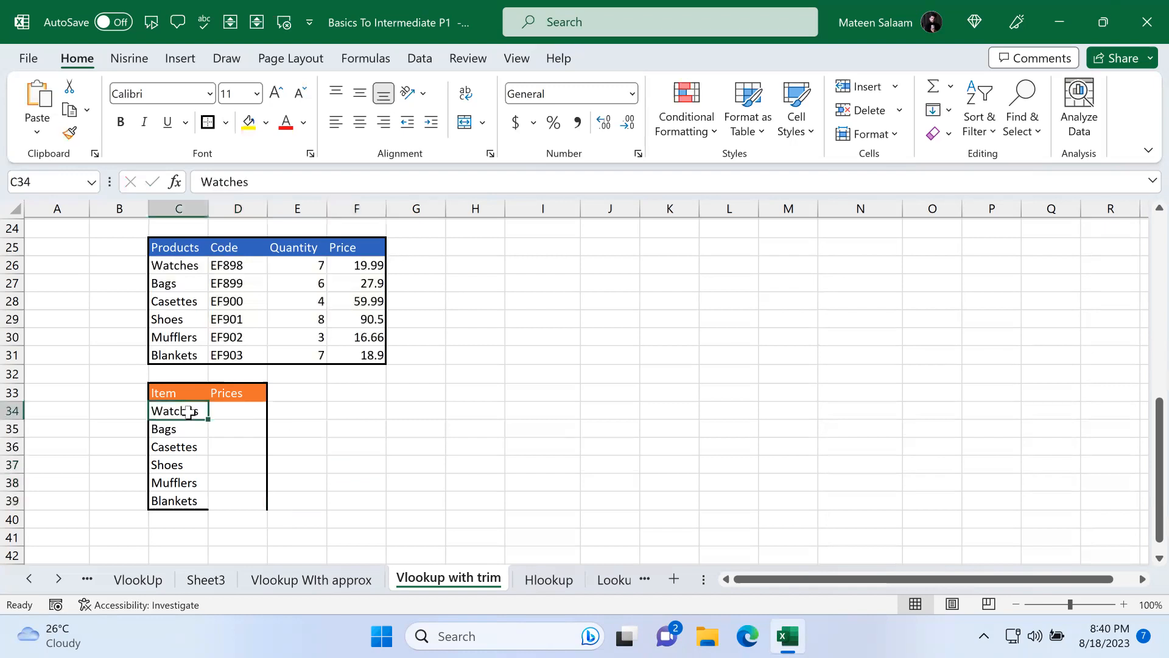
# Step: Enter =VLOOKUP(C34,C26:F31,4,FALSE) in D34
pyautogui.click(222, 412)
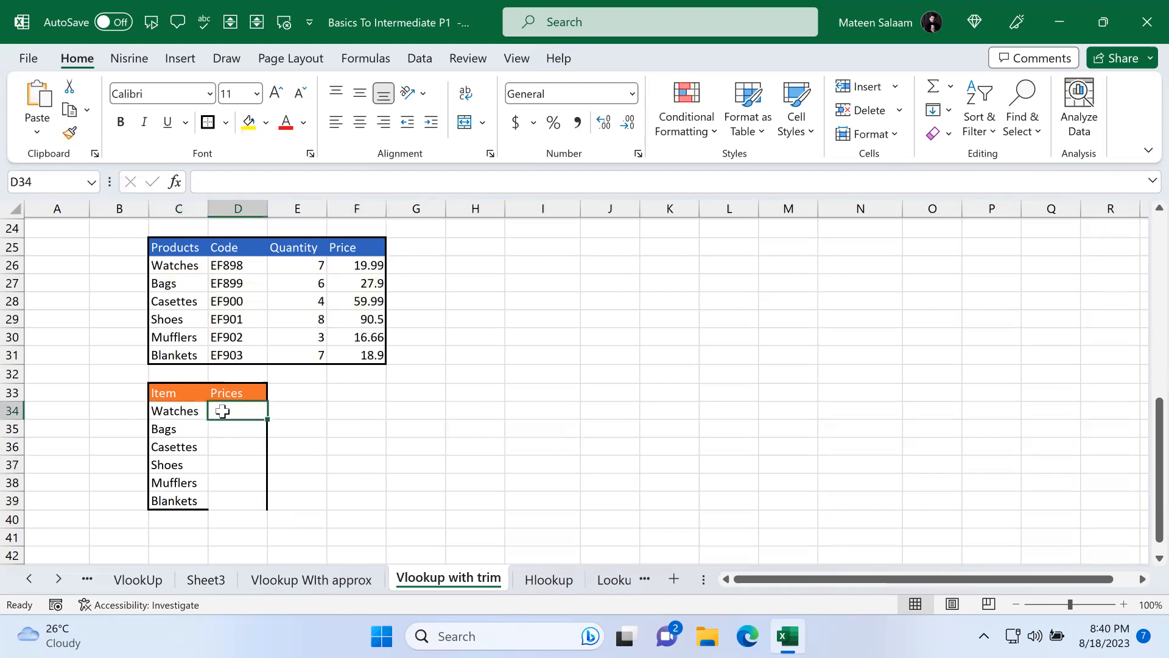
pyautogui.write('=vlook')
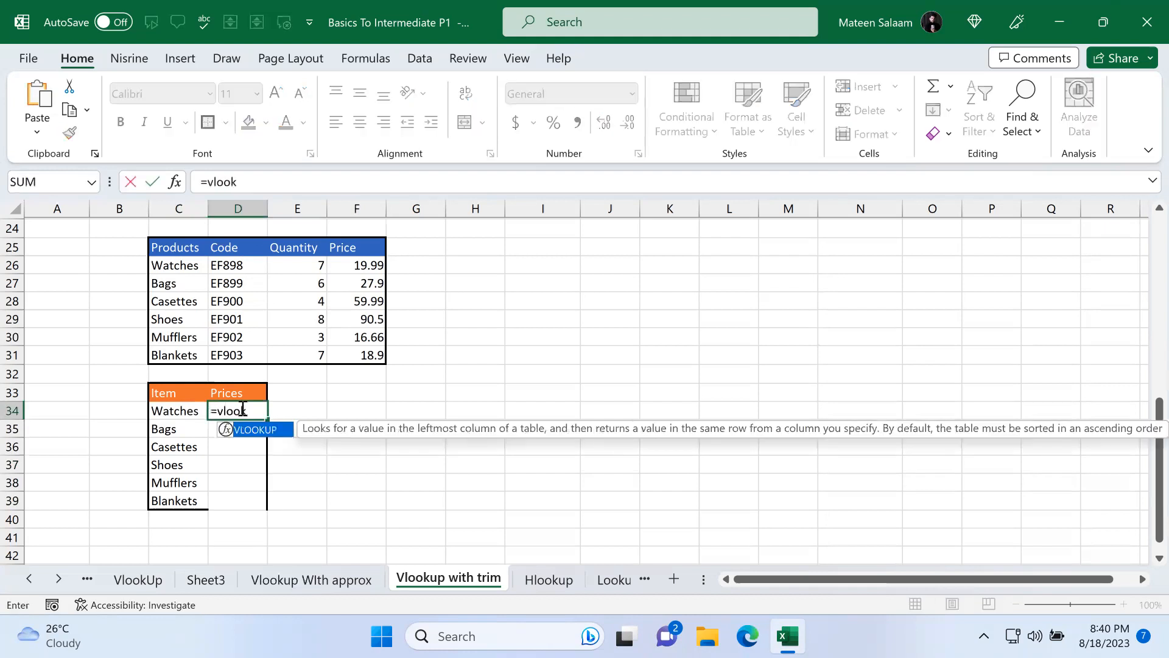
pyautogui.press('Tab')
pyautogui.click(196, 411)
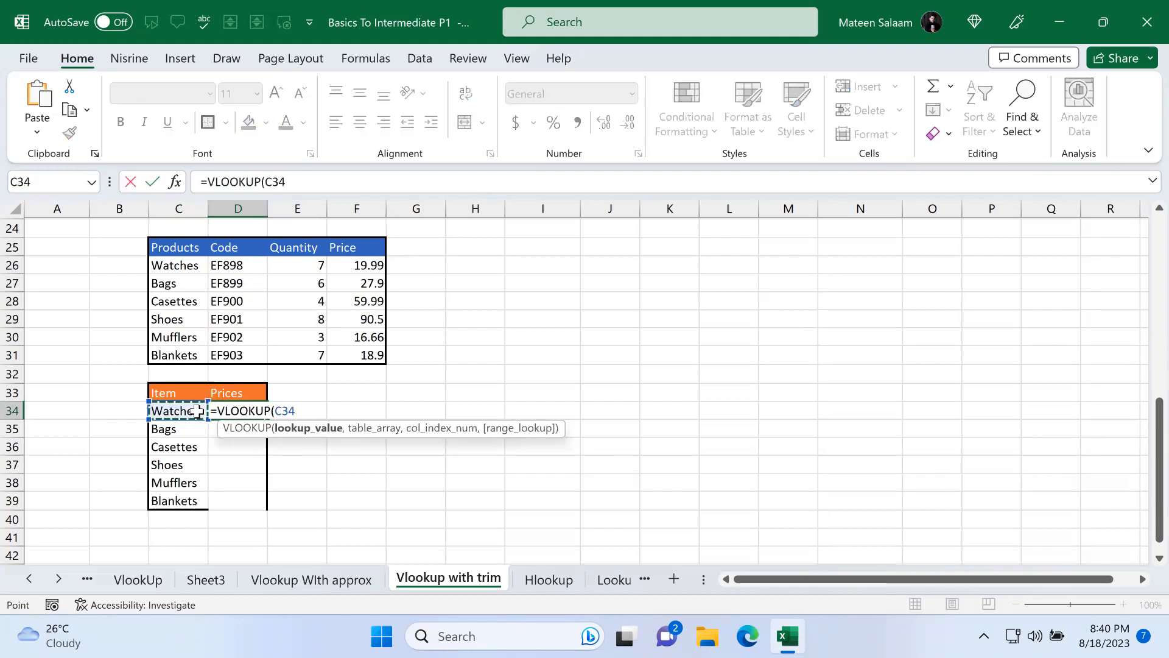
pyautogui.write(',')
pyautogui.moveTo(181, 266); pyautogui.dragTo(359, 361)
pyautogui.write(',')
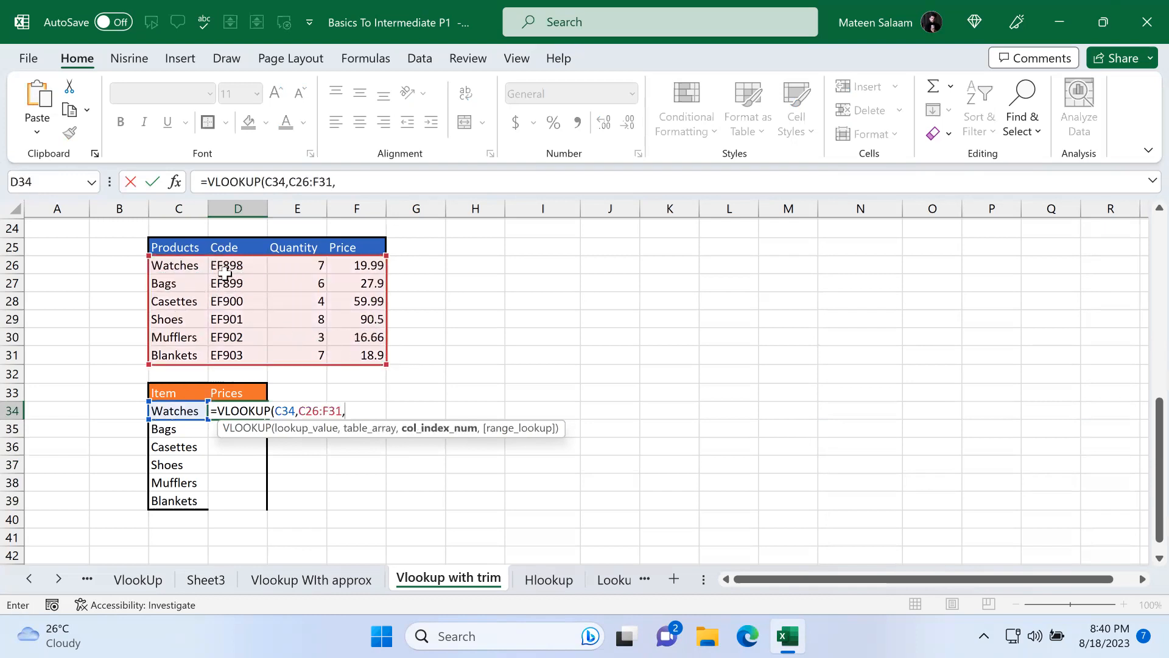
pyautogui.write('4')
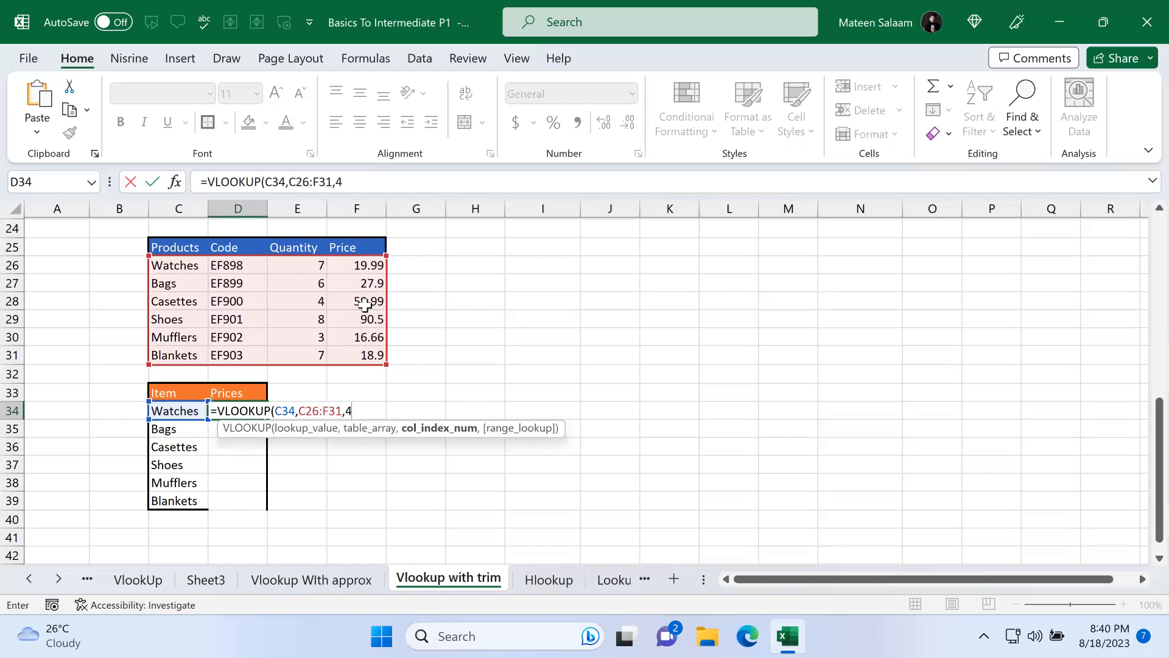
pyautogui.write(',')
pyautogui.doubleClick(383, 461)
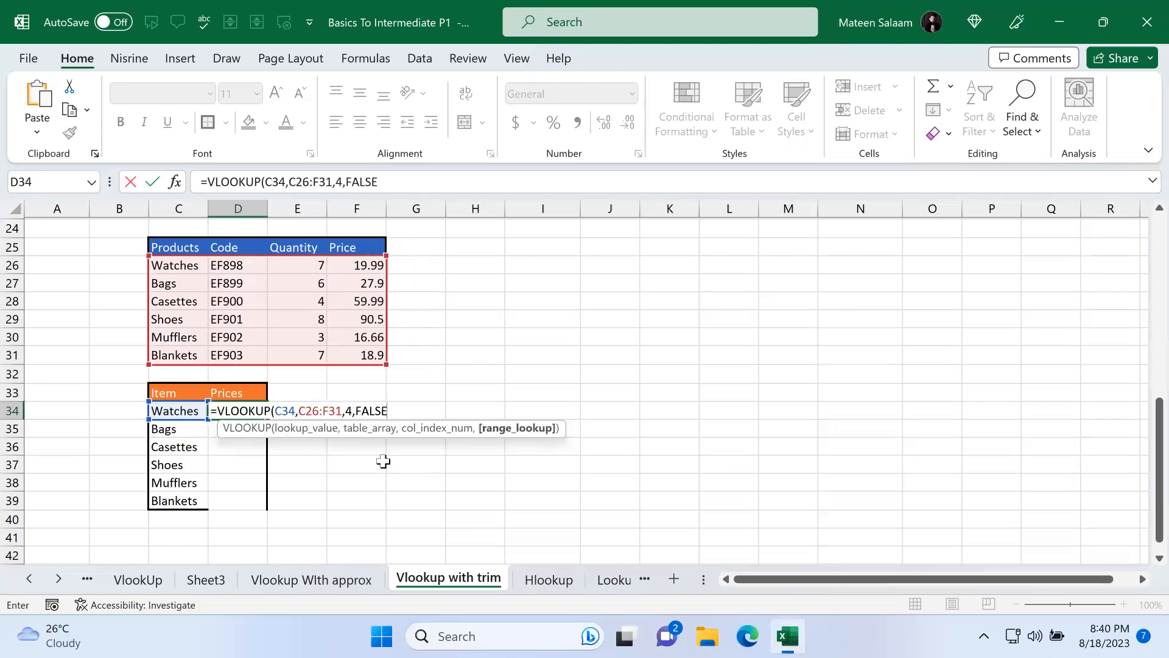
pyautogui.press('Return')
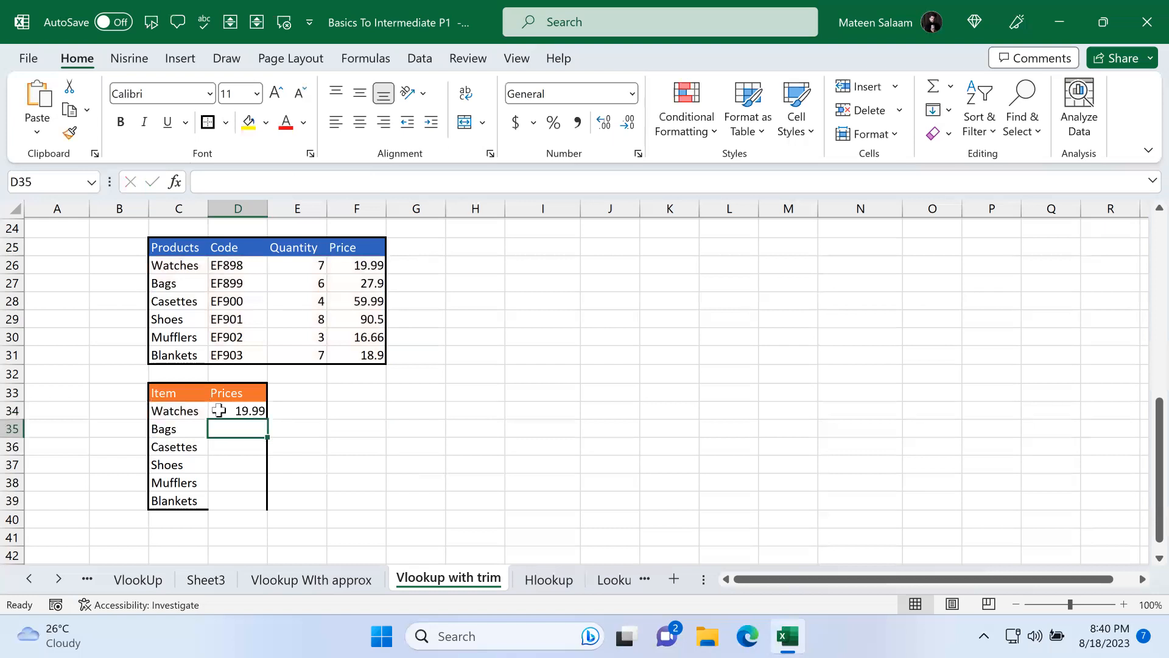
# Step: Add an extra space to the Watches item name in C34
pyautogui.doubleClick(200, 409)
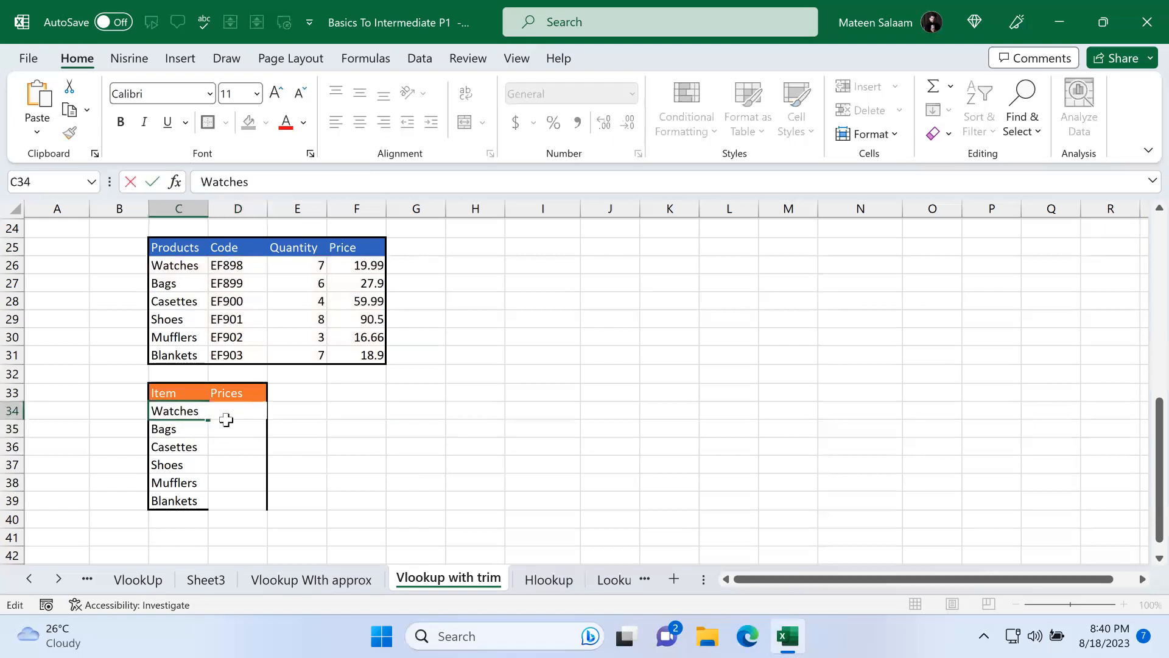
pyautogui.press('Return')
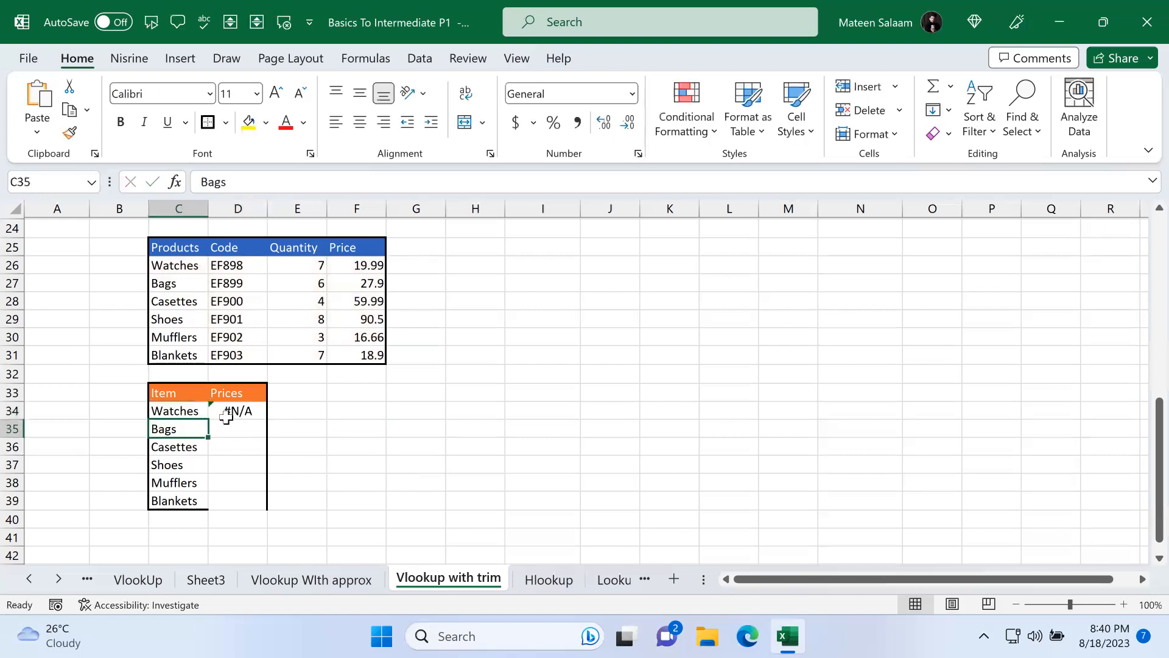
pyautogui.click(199, 265)
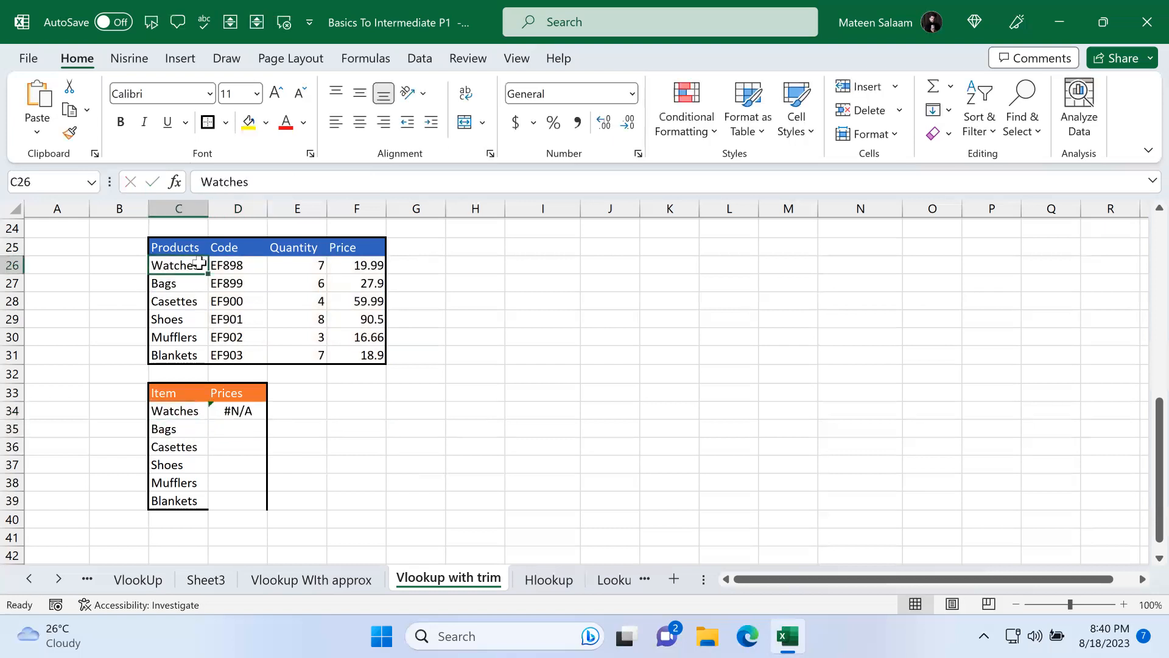
pyautogui.click(252, 409)
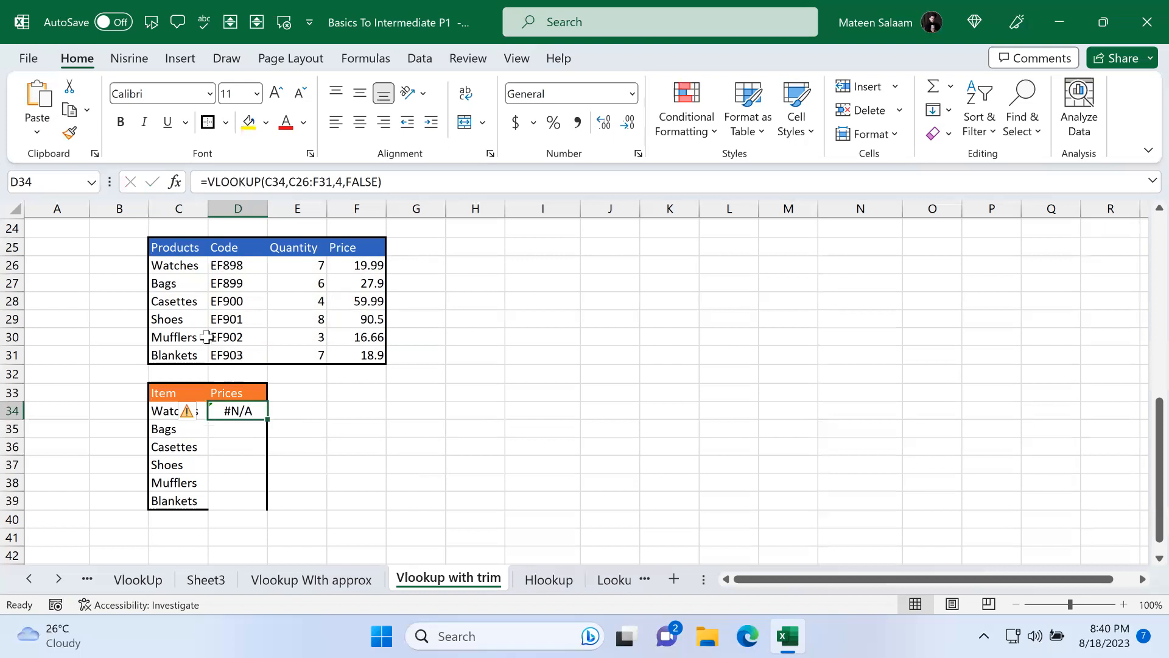
# Step: Insert leading spaces before Watches in the product table cell C26
pyautogui.doubleClick(200, 282)
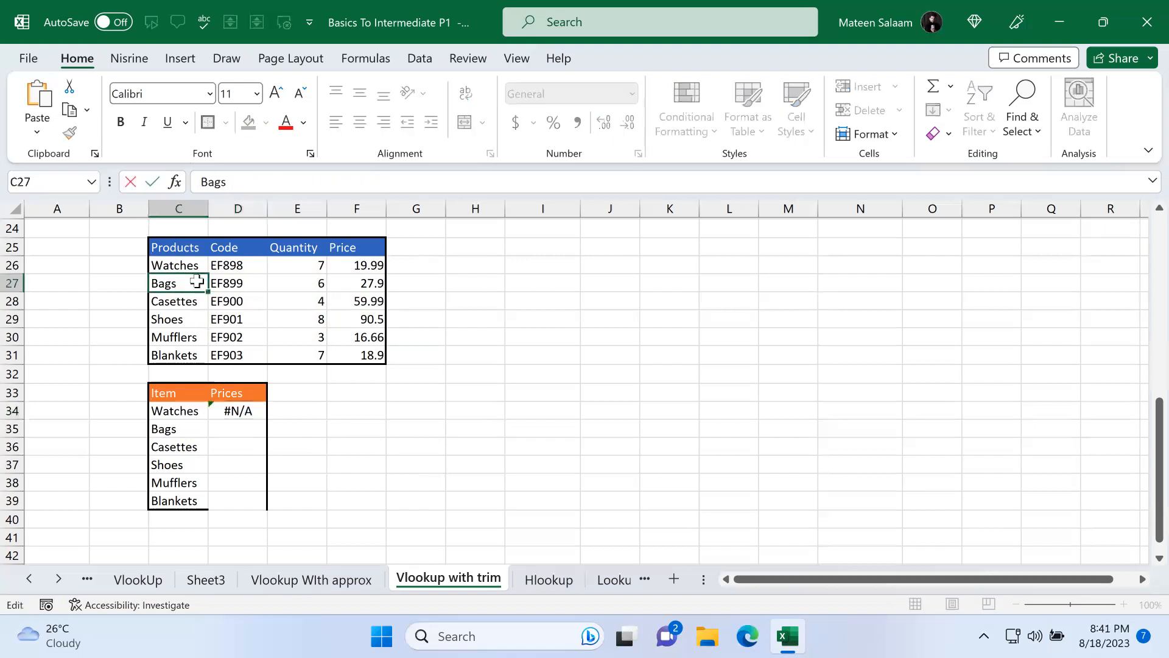
pyautogui.press('Return')
pyautogui.doubleClick(156, 265)
pyautogui.press('Return')
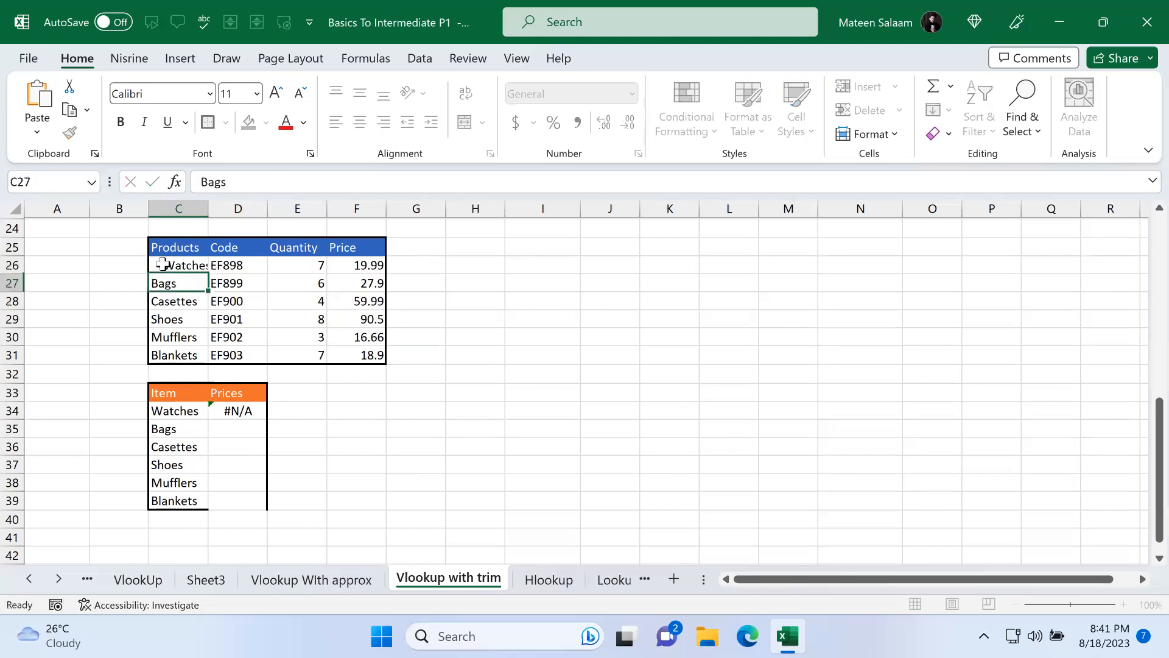
pyautogui.click(242, 416)
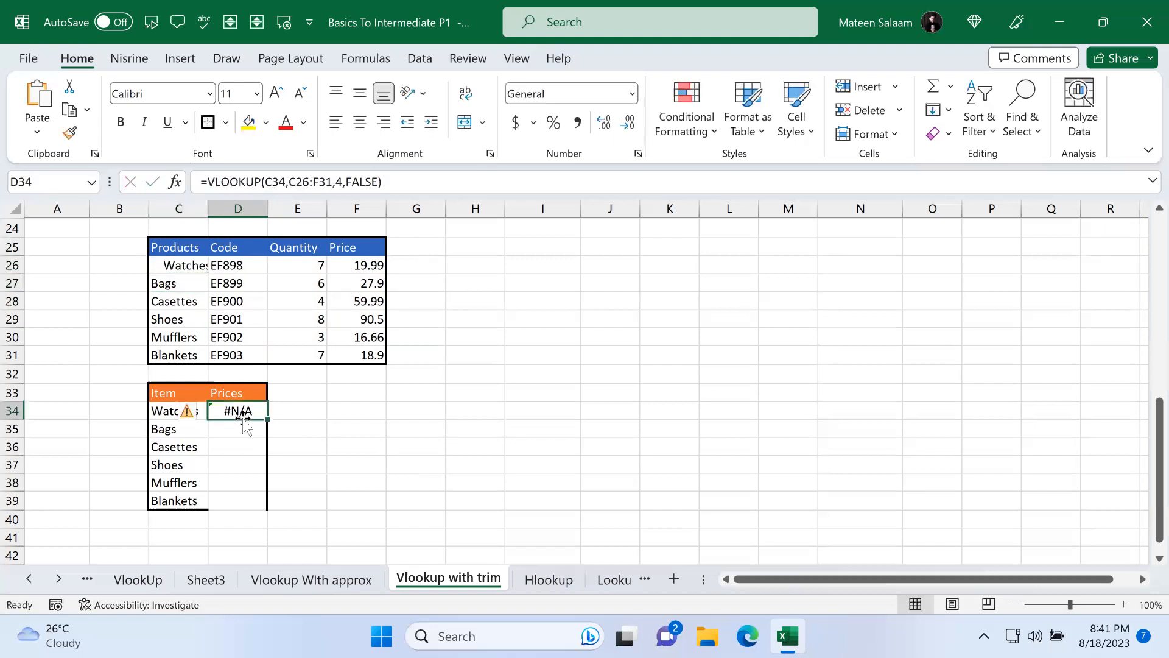
# Step: Wrap the lookup value and table range of D34's formula in TRIM: =VLOOKUP(TRIM(C34),TRIM(C26:F31),4,FALSE)
pyautogui.moveTo(173, 265); pyautogui.dragTo(181, 355)
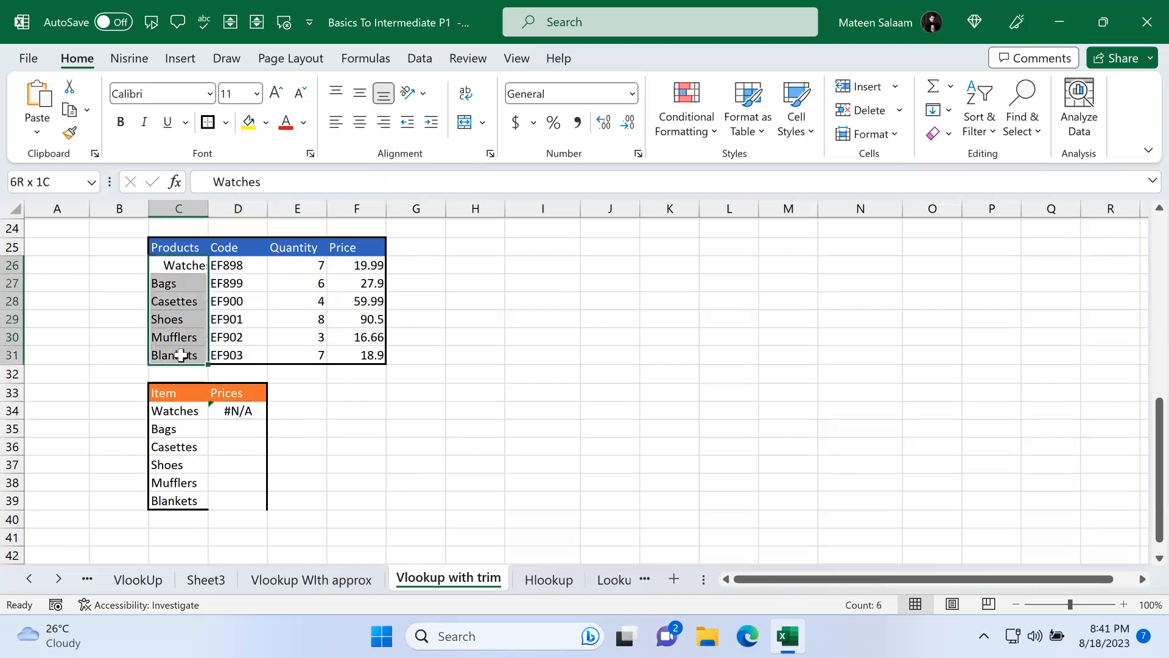
pyautogui.click(232, 408)
pyautogui.doubleClick(231, 408)
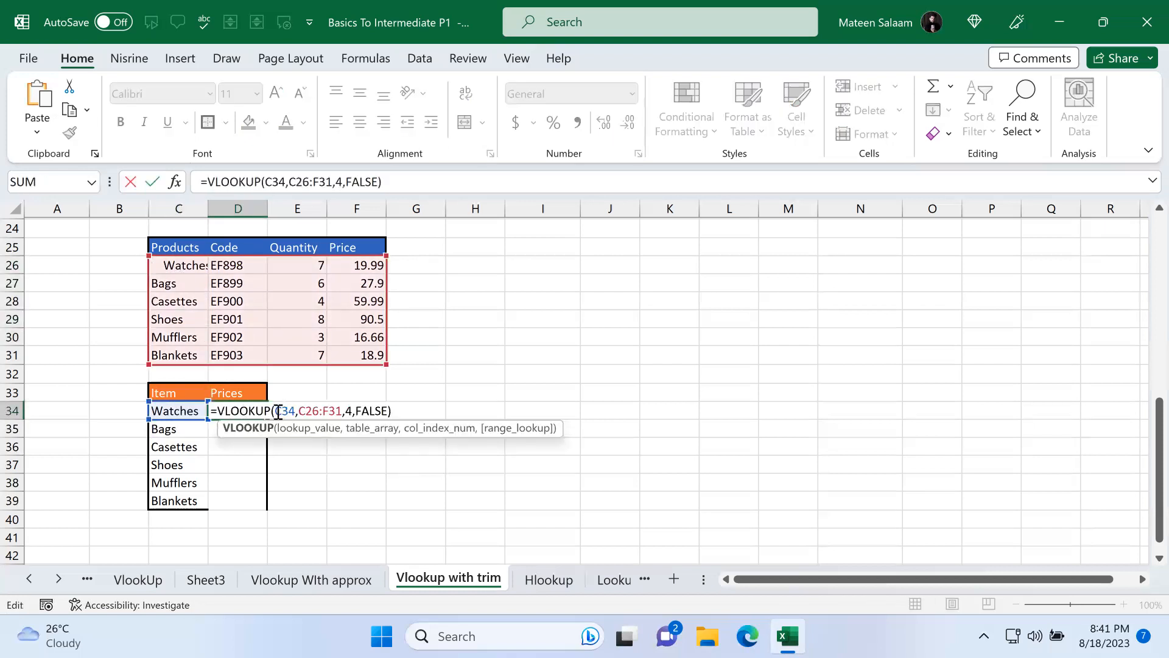
pyautogui.moveTo(296, 408); pyautogui.dragTo(278, 409)
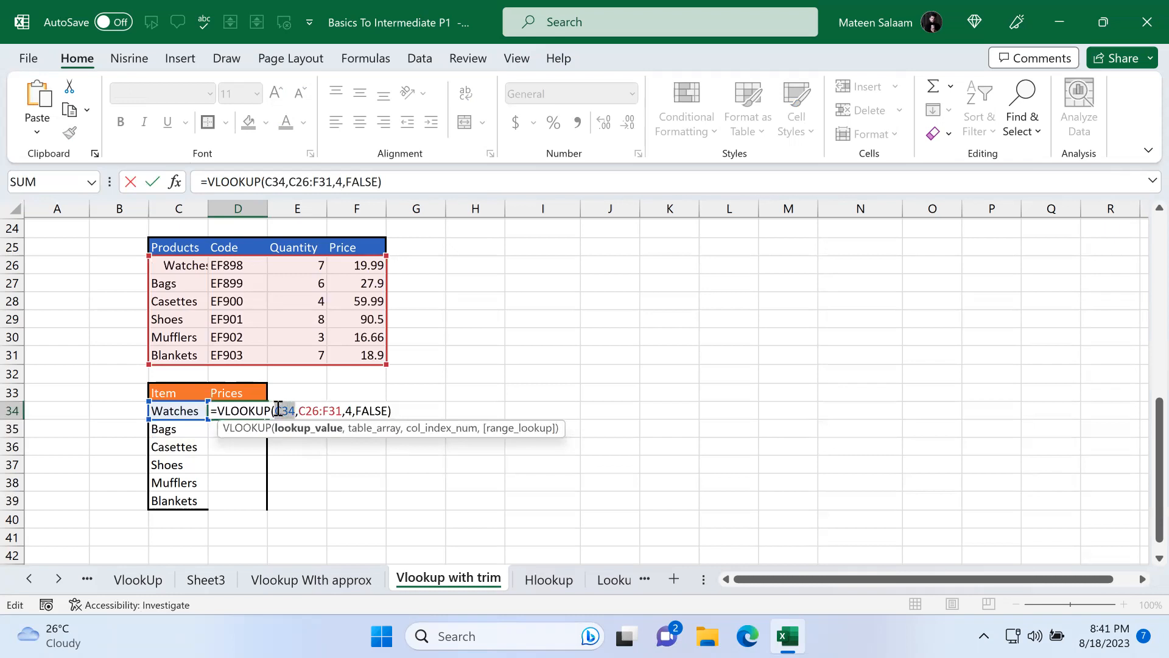
pyautogui.click(278, 408)
pyautogui.write('TRIM(')
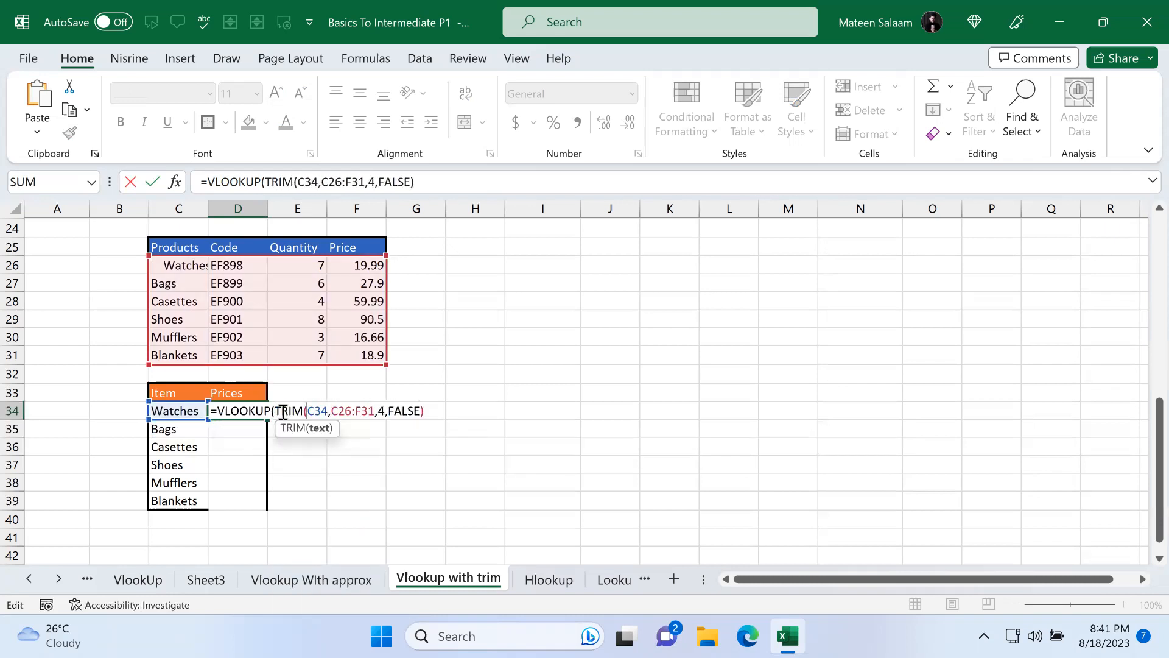
pyautogui.click(328, 411)
pyautogui.write(')')
pyautogui.press('Right')
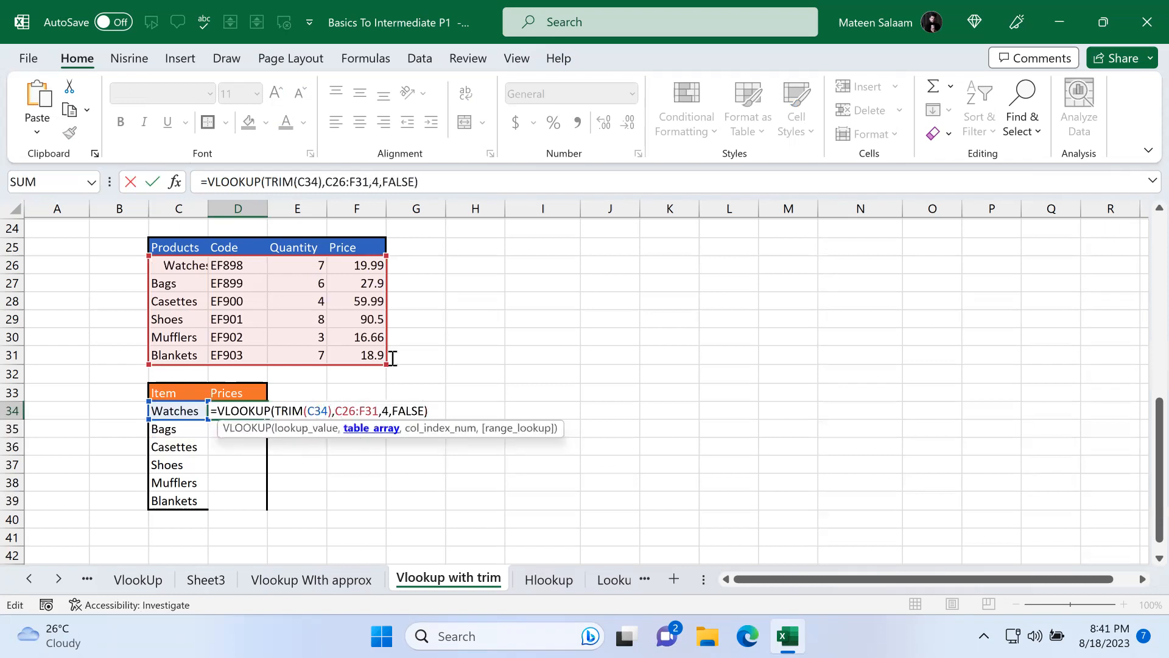
pyautogui.write('TRIM(')
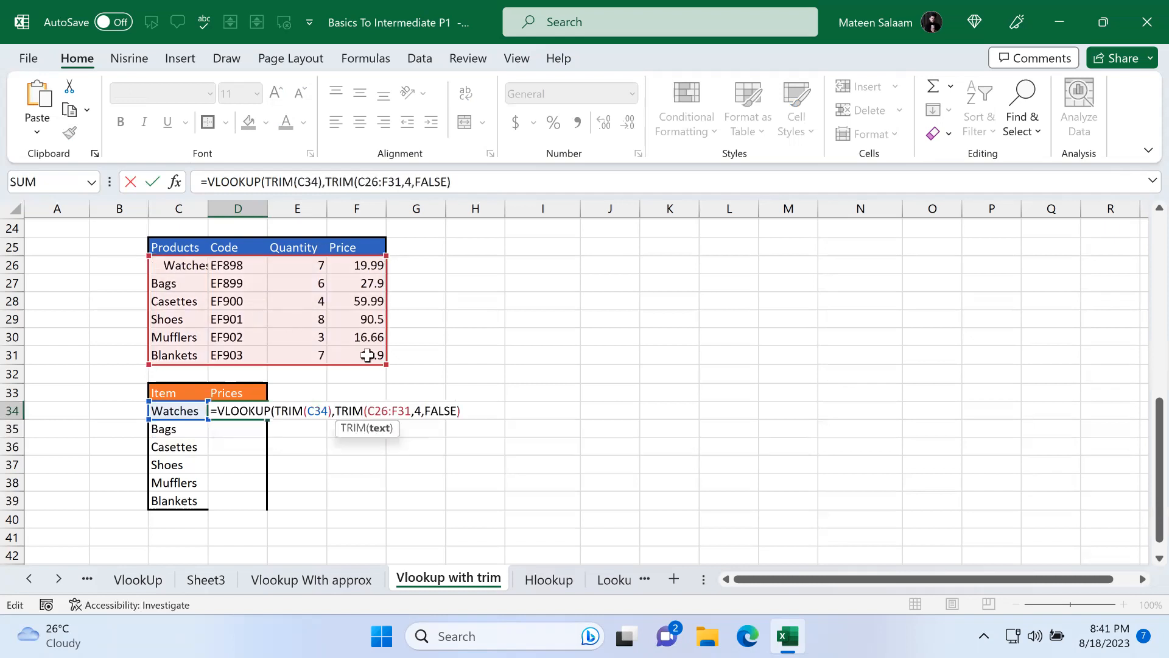
pyautogui.click(412, 411)
pyautogui.write(')')
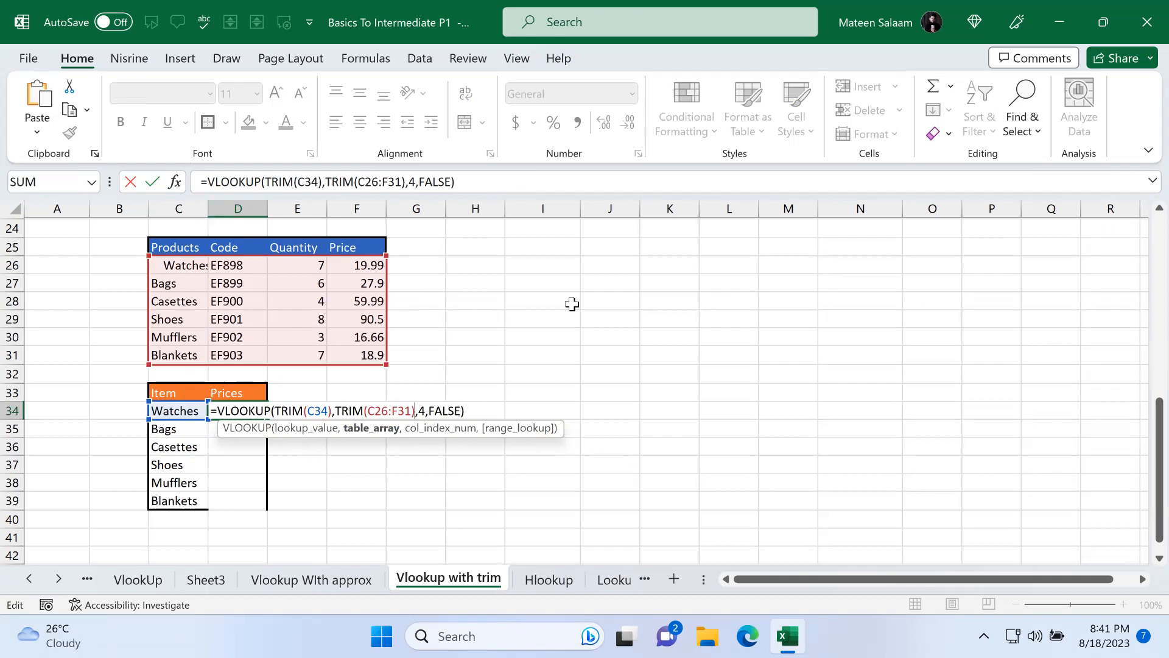
pyautogui.press('Return')
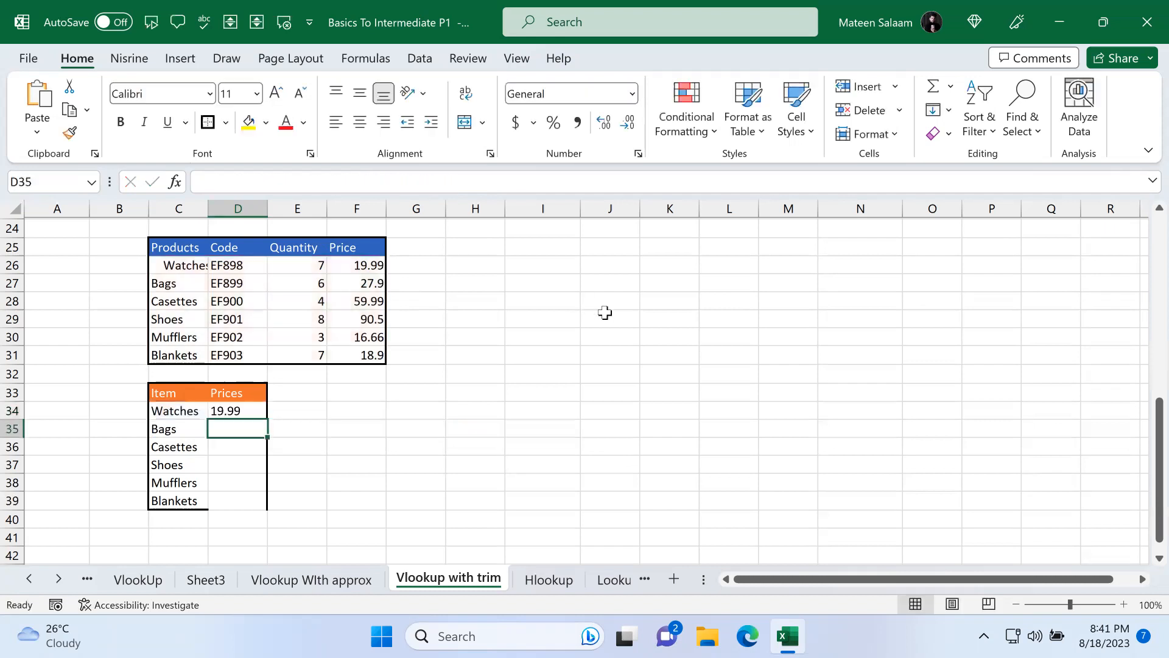
# Step: Fill the TRIM-based D34 formula down through D39
pyautogui.click(227, 412)
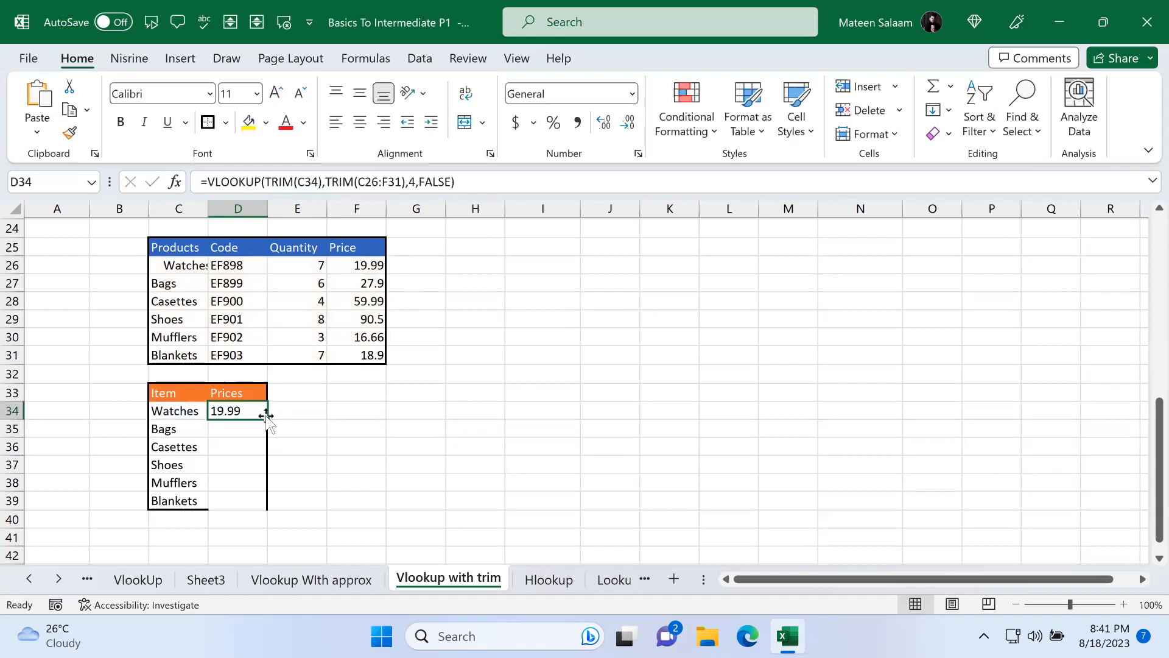
pyautogui.moveTo(266, 418); pyautogui.dragTo(263, 506)
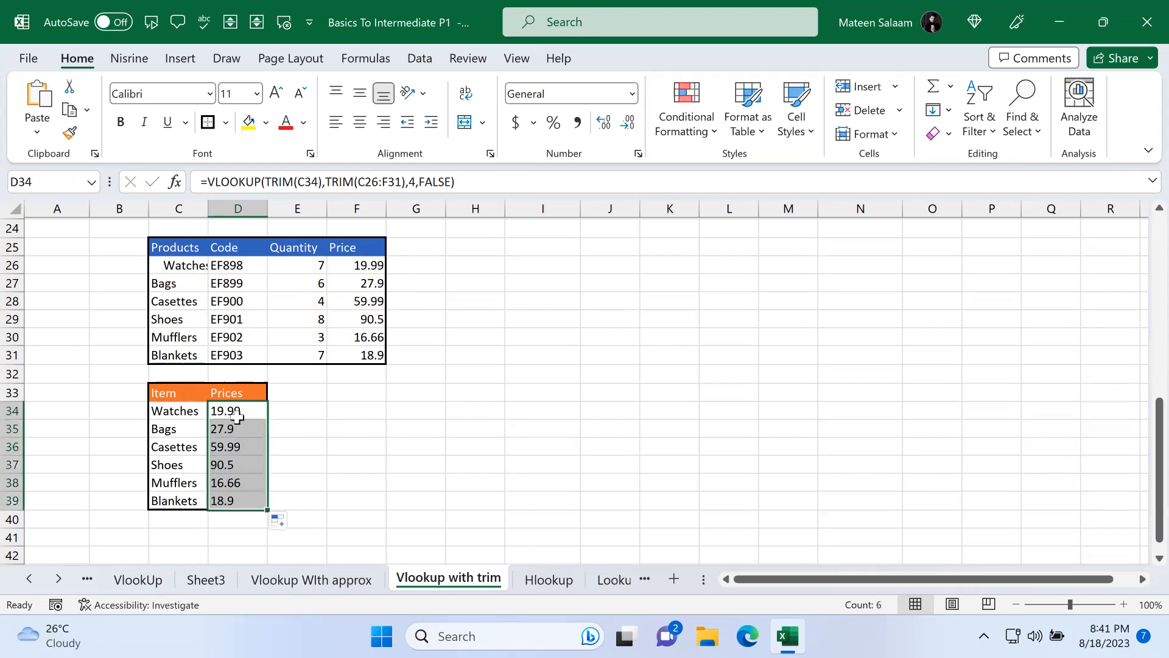
# Step: Inspect the filled formulas in D34 through D36
pyautogui.doubleClick(241, 414)
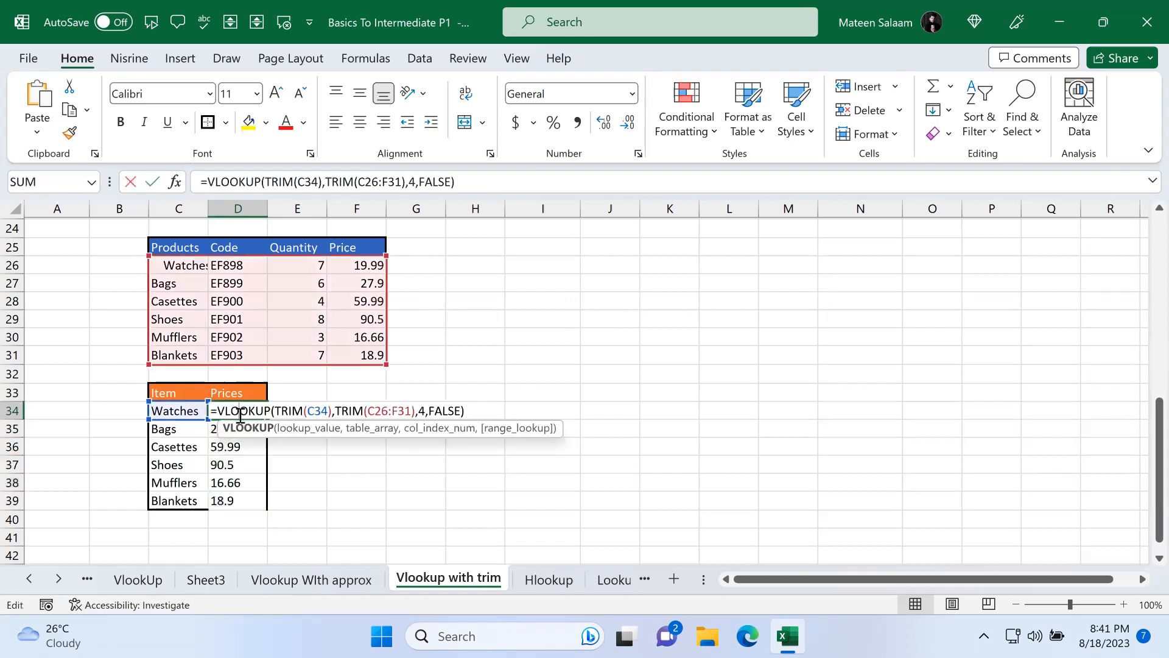
pyautogui.doubleClick(215, 432)
pyautogui.click(250, 450)
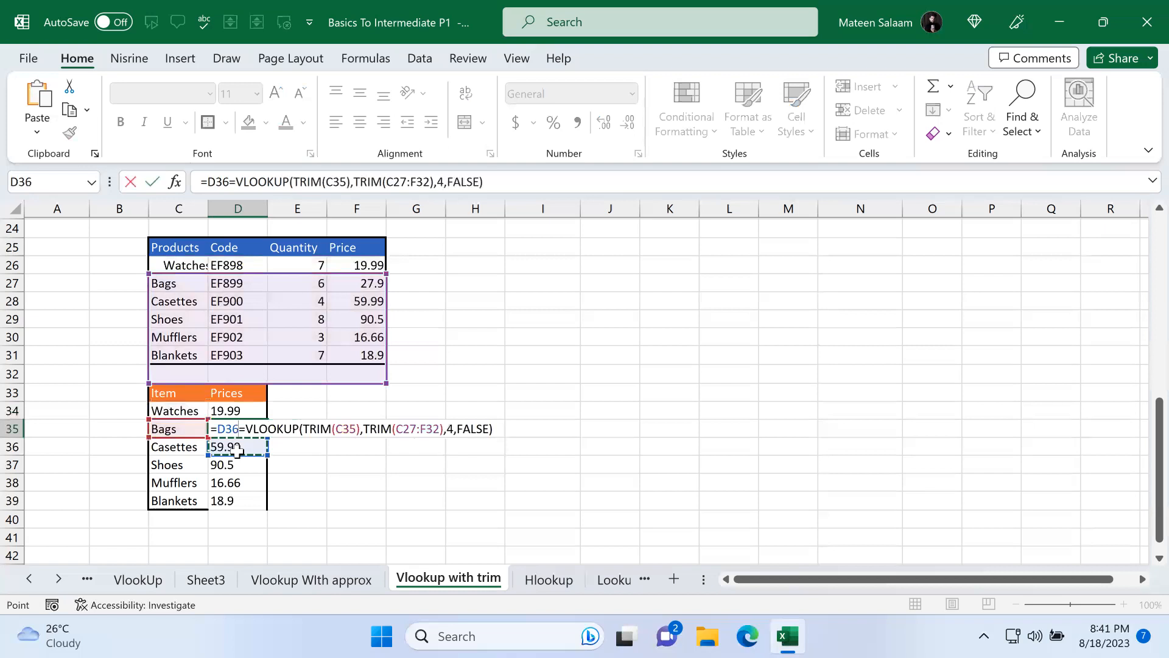
pyautogui.press('Escape')
pyautogui.doubleClick(249, 450)
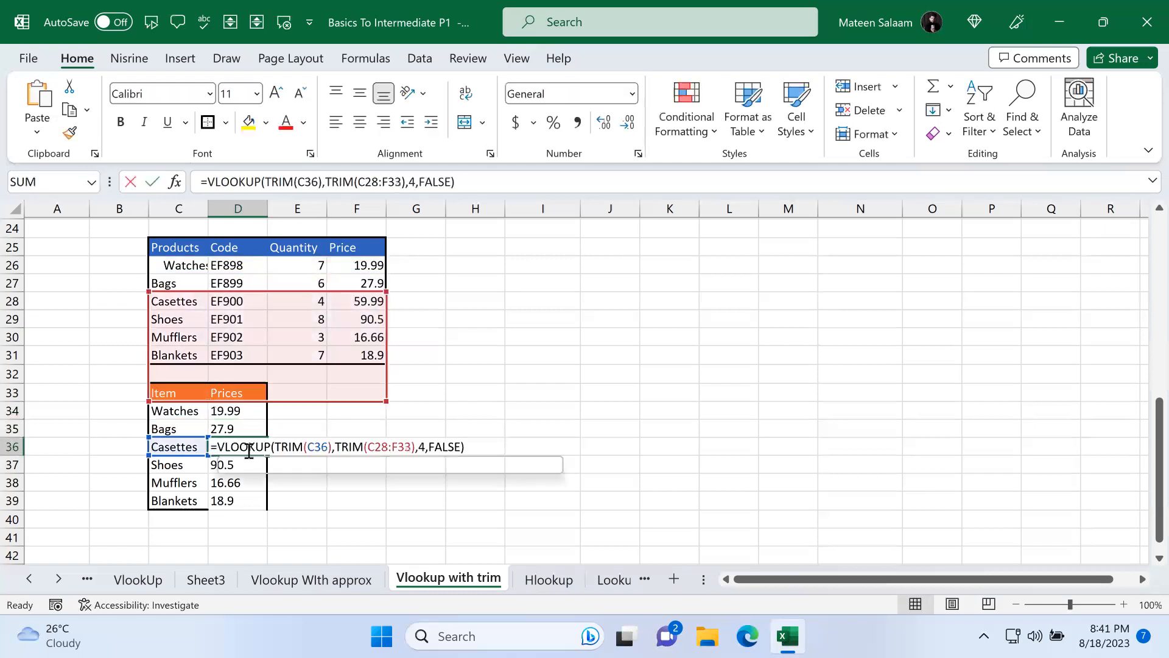
pyautogui.press('Escape')
# Step: Make the table range in D34's formula absolute as $C$26:$F$31
pyautogui.doubleClick(250, 410)
pyautogui.moveTo(368, 410); pyautogui.dragTo(414, 410)
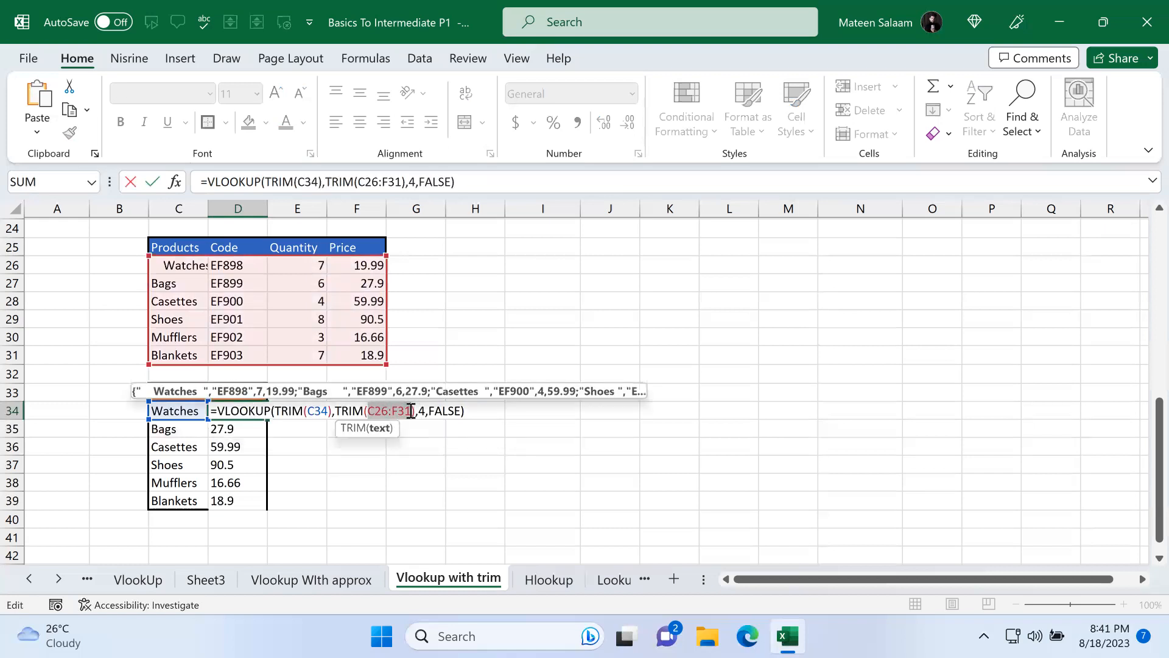
pyautogui.press('Return')
pyautogui.click(259, 412)
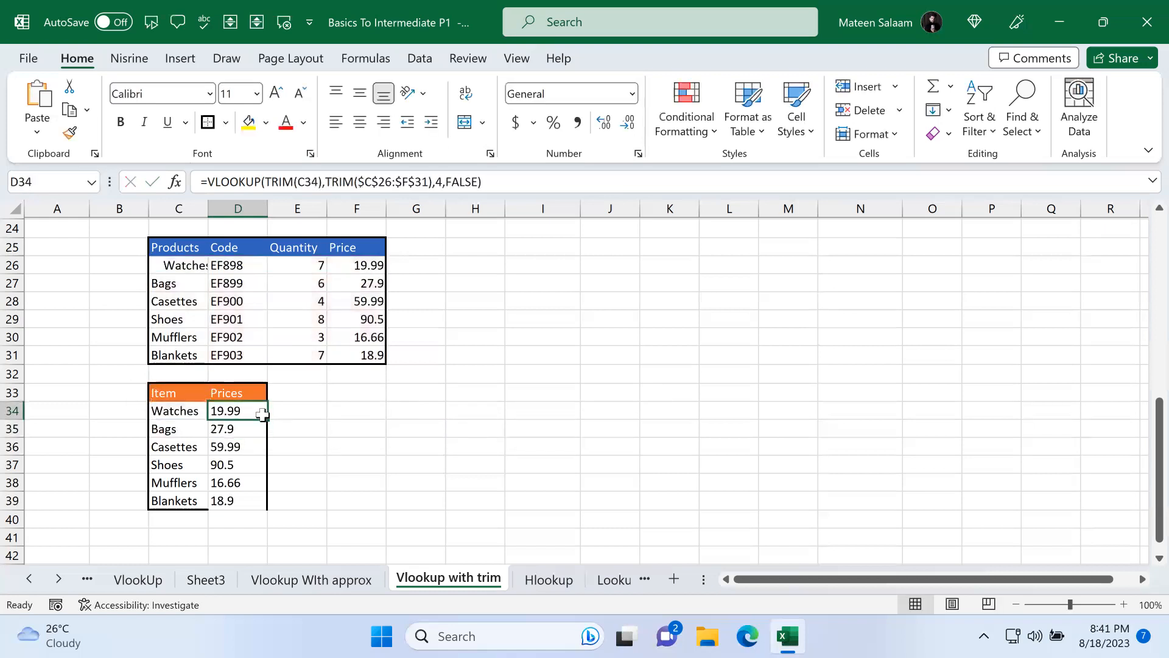
# Step: Fill the updated D34 formula down through D39 and check the copied formulas
pyautogui.moveTo(292, 429); pyautogui.dragTo(298, 482)
pyautogui.click(250, 413)
pyautogui.moveTo(267, 419); pyautogui.dragTo(268, 503)
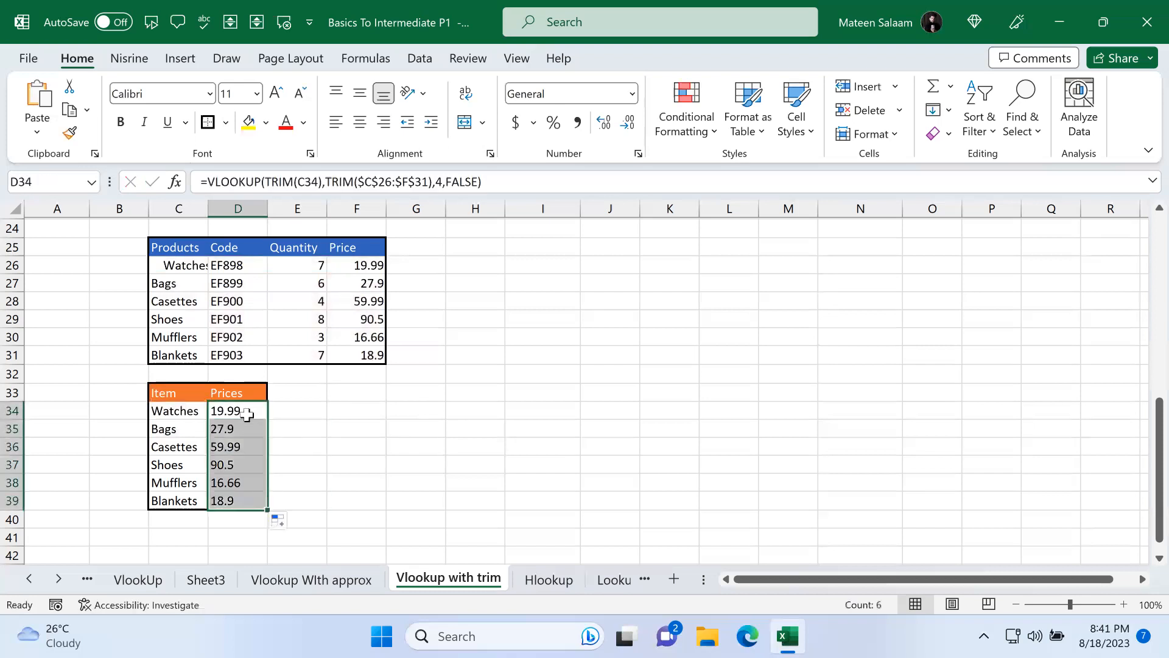
pyautogui.doubleClick(246, 412)
pyautogui.press('Escape')
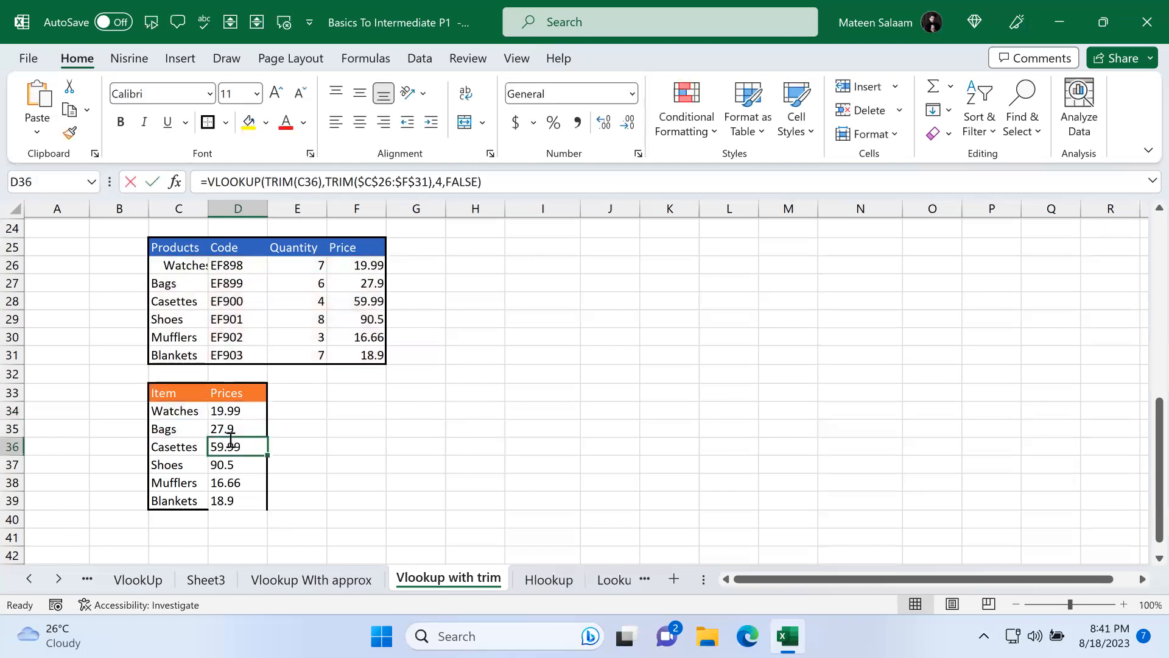
pyautogui.doubleClick(230, 441)
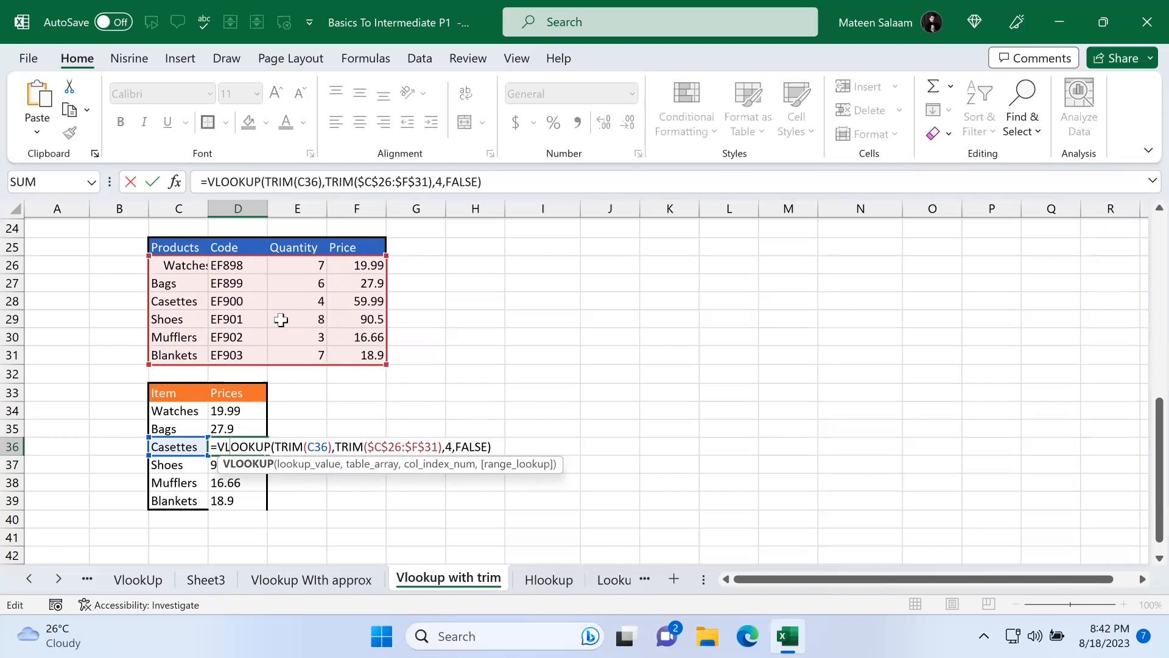
pyautogui.click(410, 483)
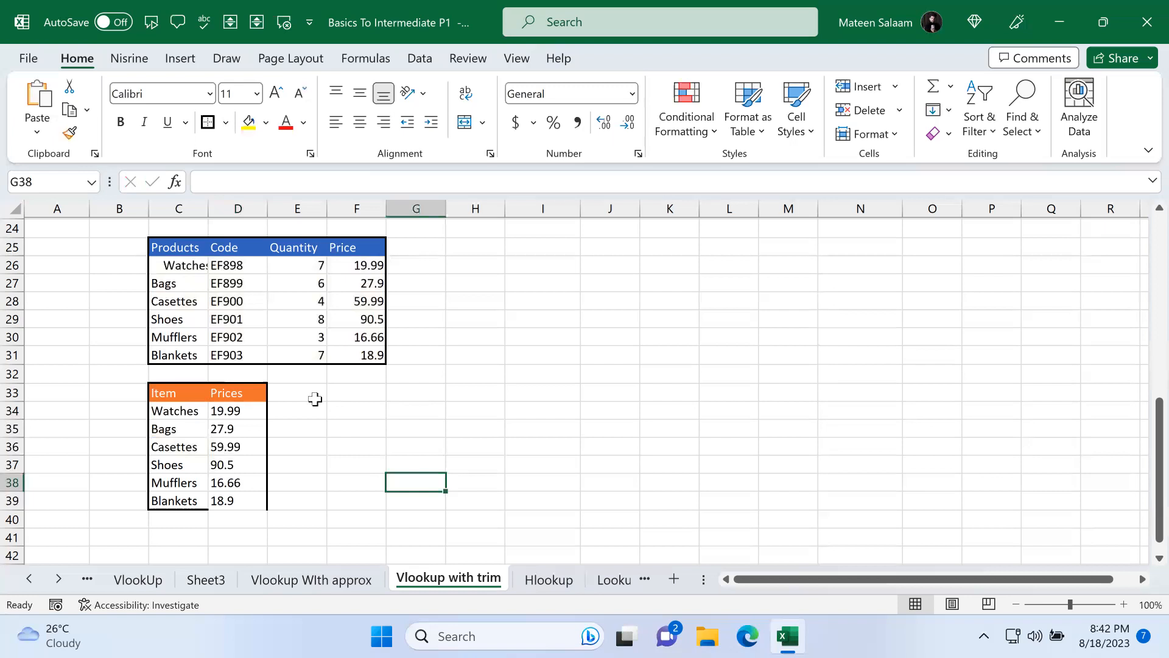
# Step: Clear the price formulas in D34:D39
pyautogui.moveTo(240, 410); pyautogui.dragTo(245, 504)
pyautogui.press('Delete')
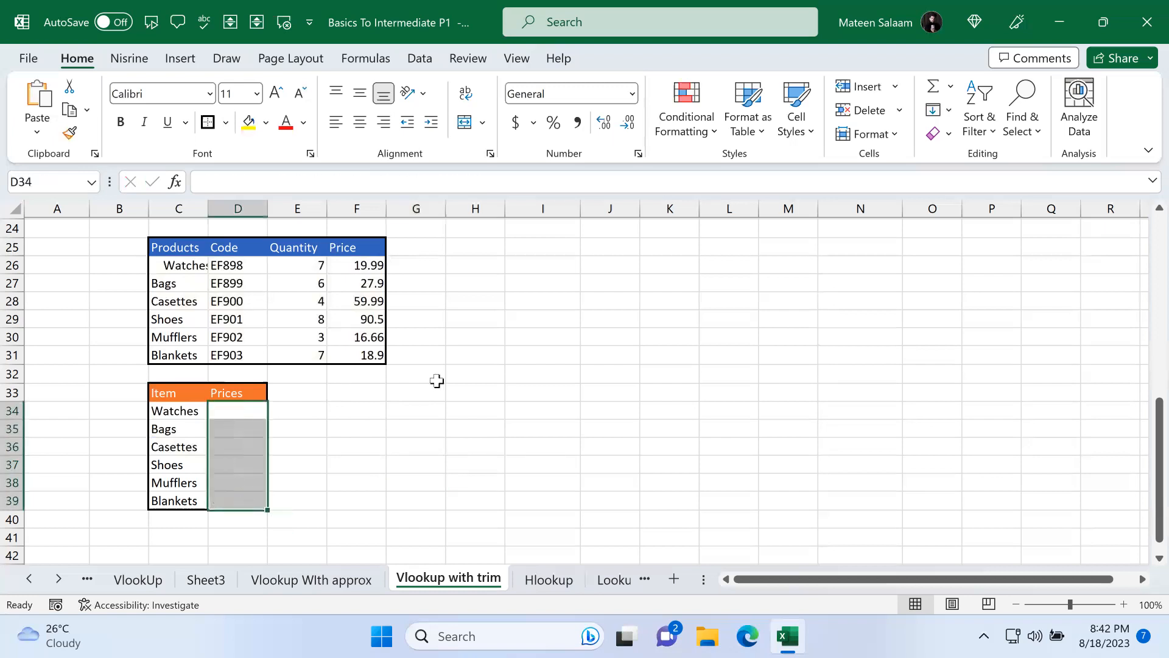
pyautogui.click(436, 378)
# Step: Enter =VLOOKUP(C34,C26:F31,4,FALSE) in D34 without TRIM
pyautogui.click(242, 412)
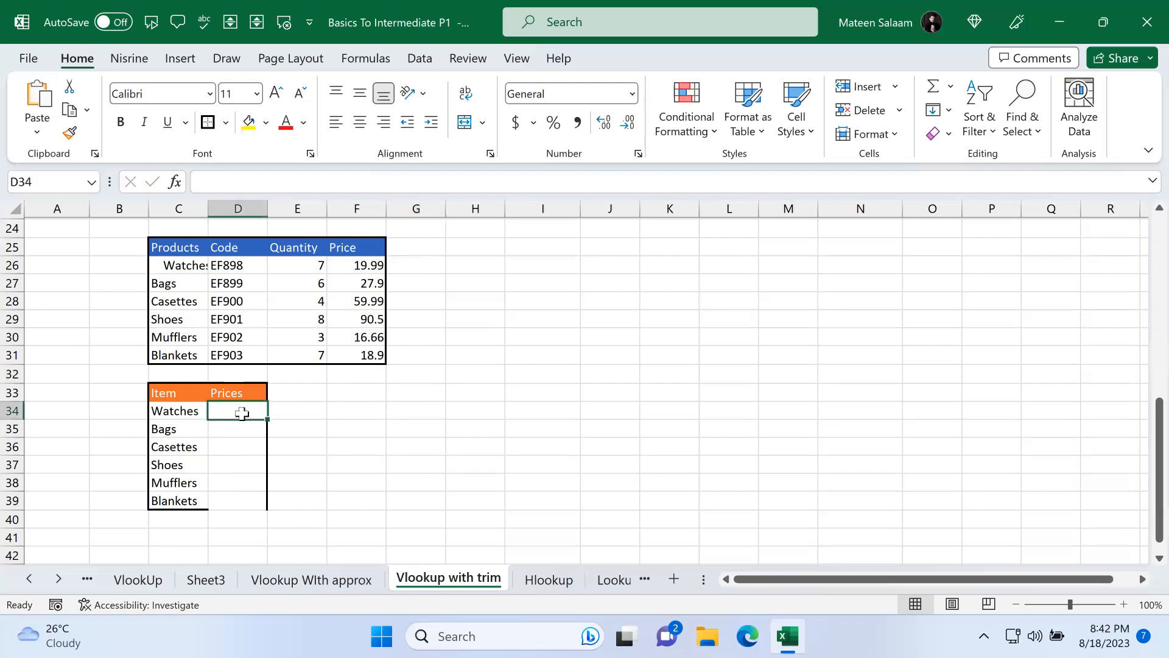
pyautogui.write('=vl')
pyautogui.press('Tab')
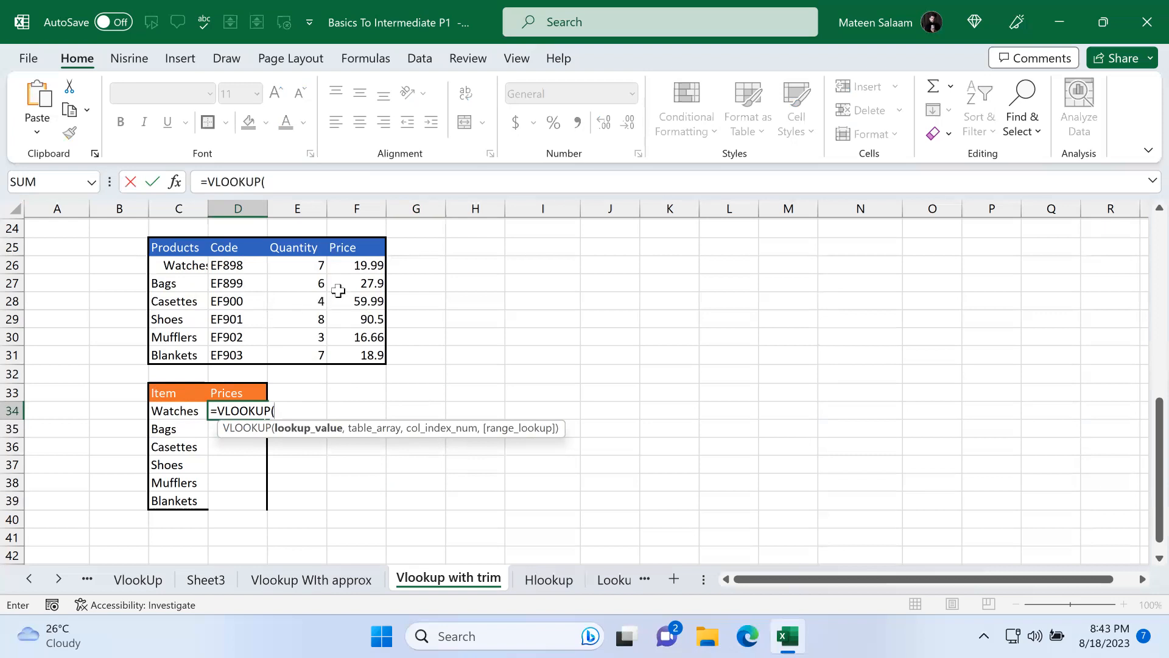
pyautogui.click(185, 412)
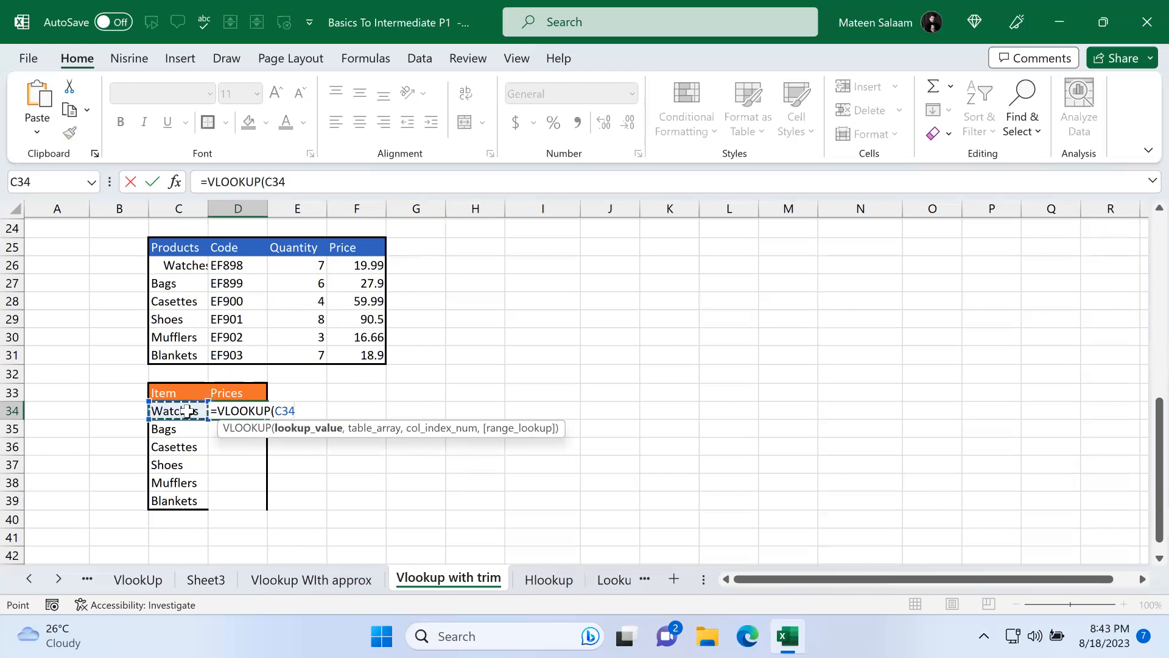
pyautogui.write(',')
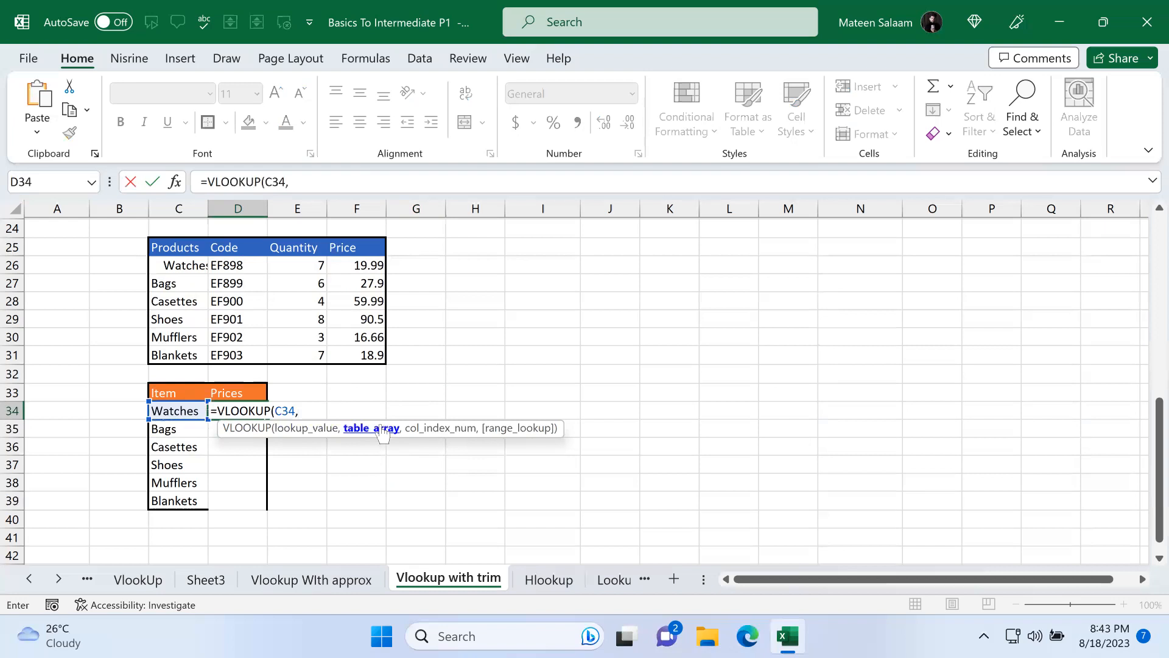
pyautogui.moveTo(186, 266); pyautogui.dragTo(361, 355)
pyautogui.write(',4')
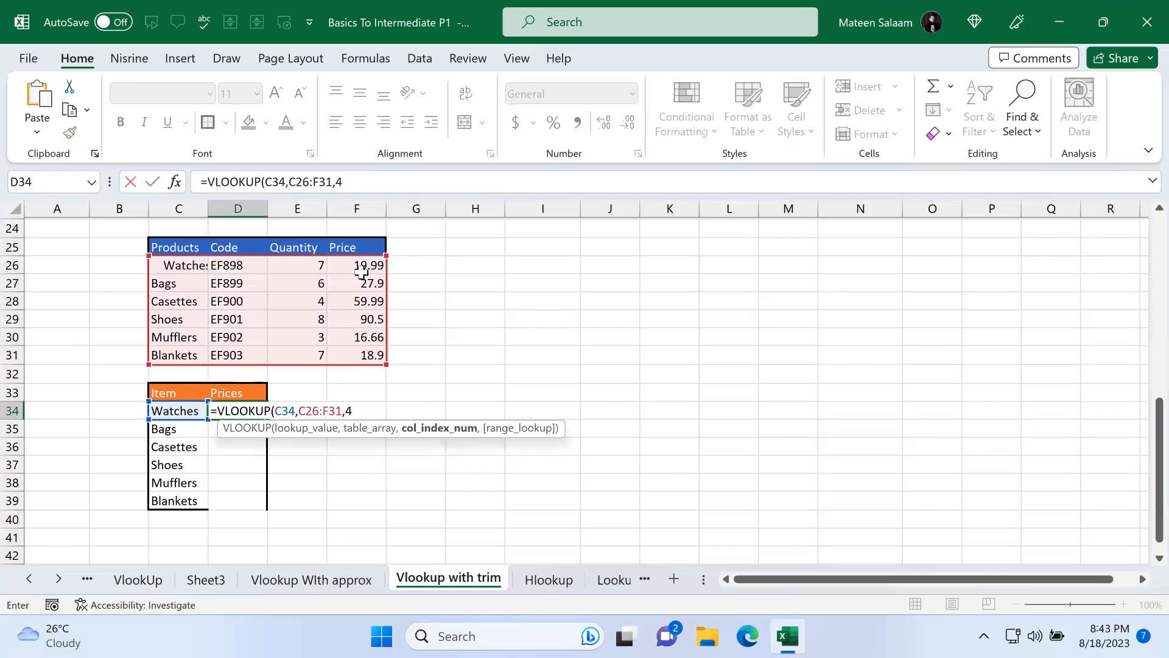
pyautogui.write(',')
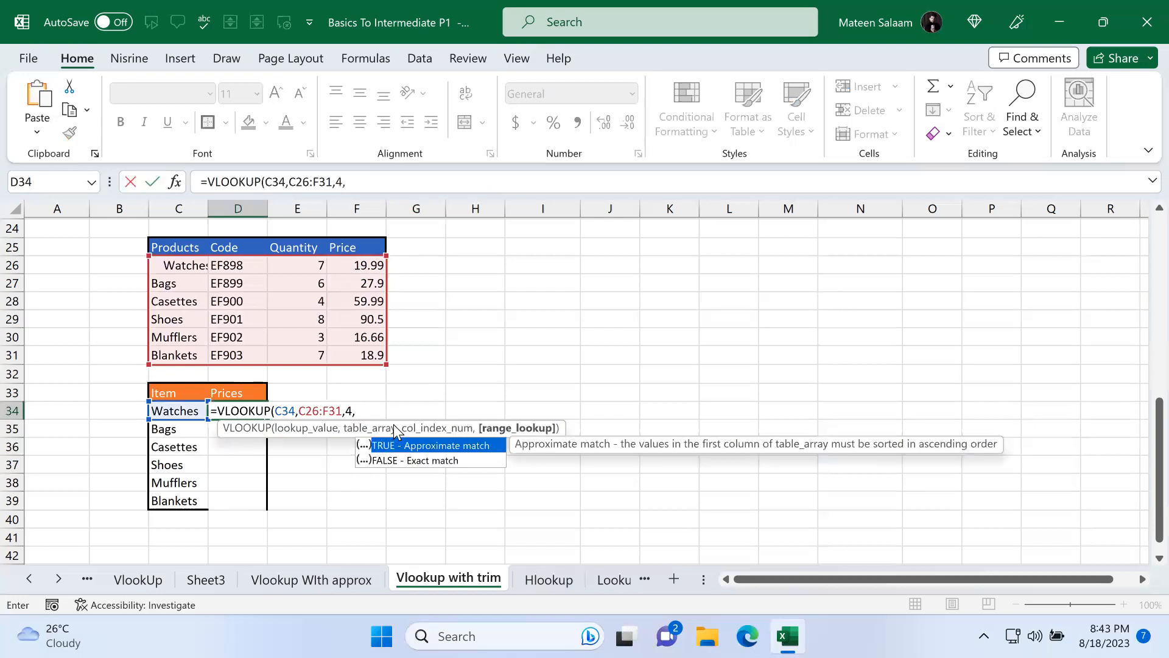
pyautogui.doubleClick(408, 461)
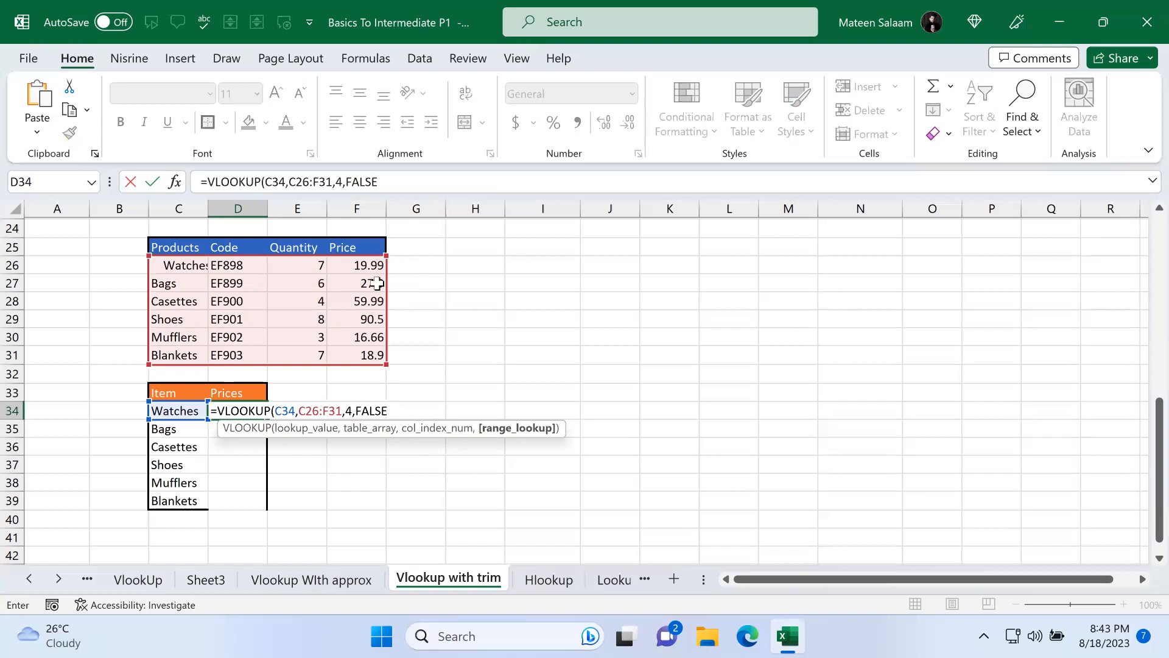
pyautogui.write(')')
pyautogui.press('Return')
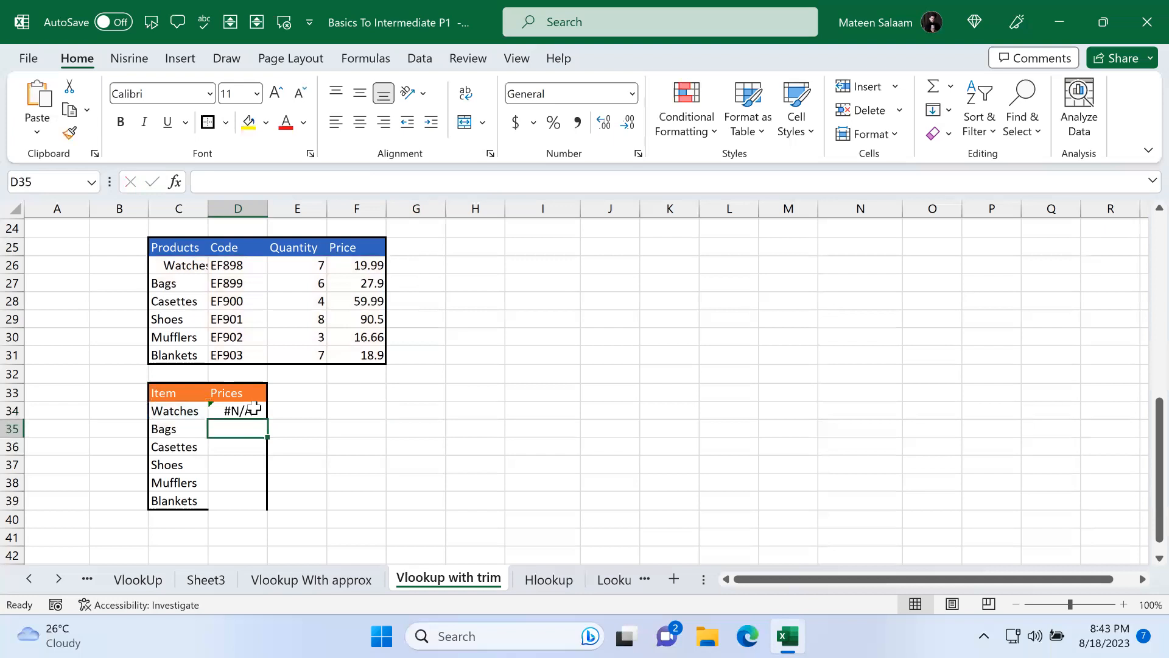
# Step: Examine the leading spaces in the Watches entry in C26
pyautogui.click(166, 268)
pyautogui.doubleClick(166, 268)
pyautogui.moveTo(165, 266); pyautogui.dragTo(134, 263)
pyautogui.press('Return')
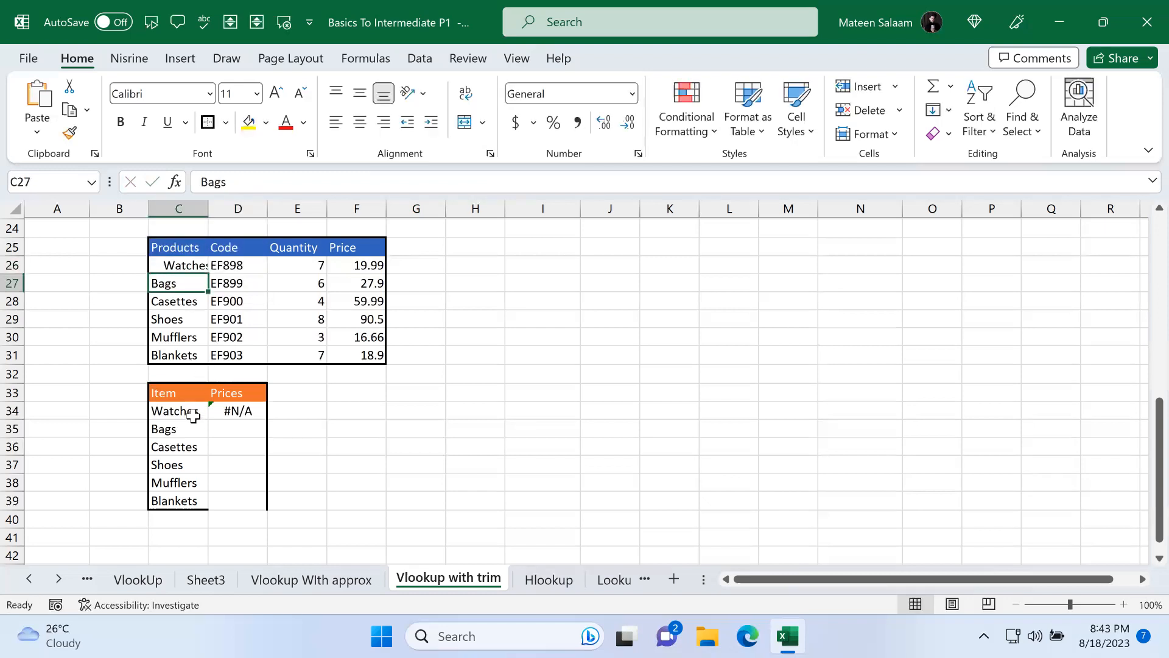
# Step: Wrap the lookup value C34 and the range C26:F31 in TRIM inside D34's VLOOKUP formula
pyautogui.doubleClick(235, 418)
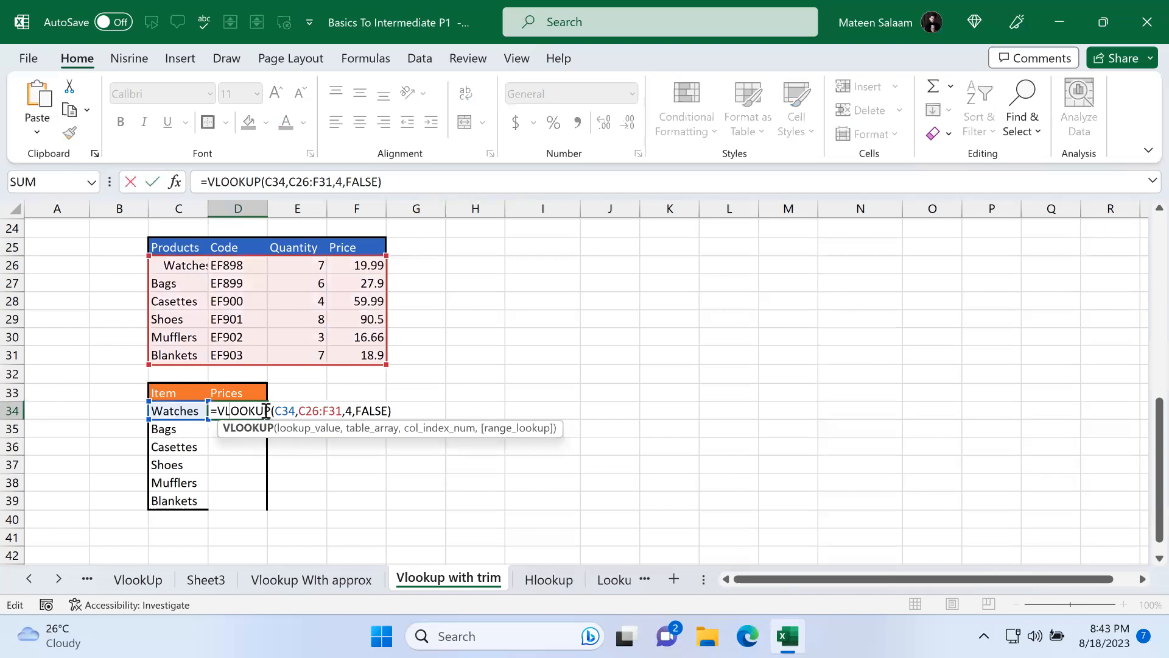
pyautogui.click(276, 412)
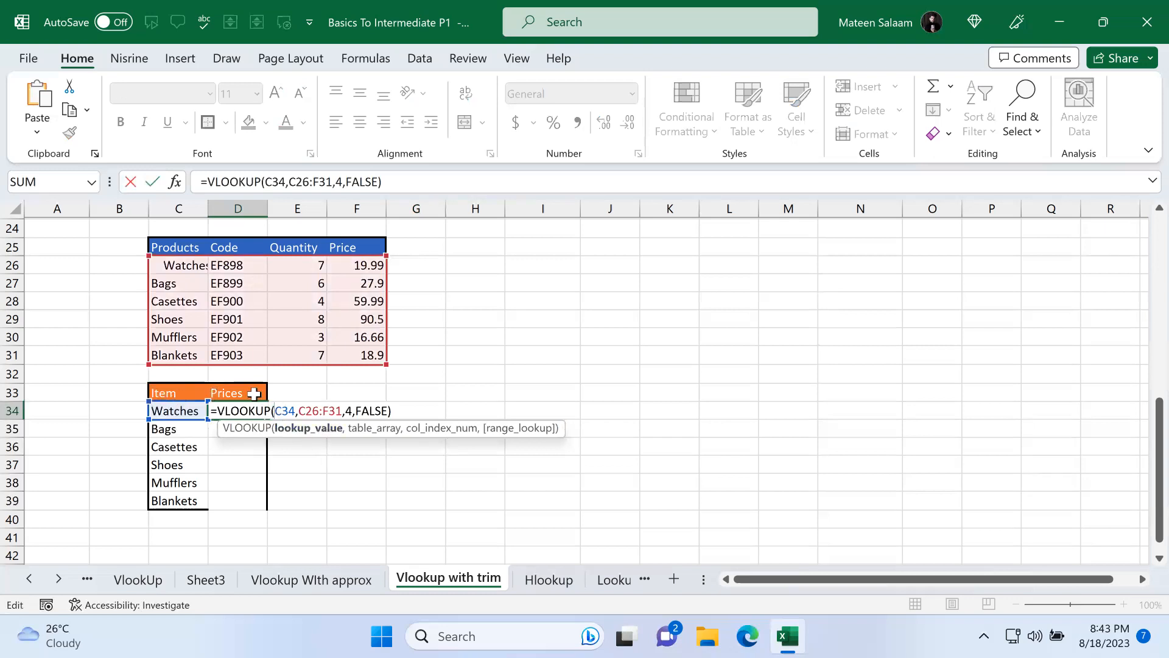
pyautogui.write('trim(')
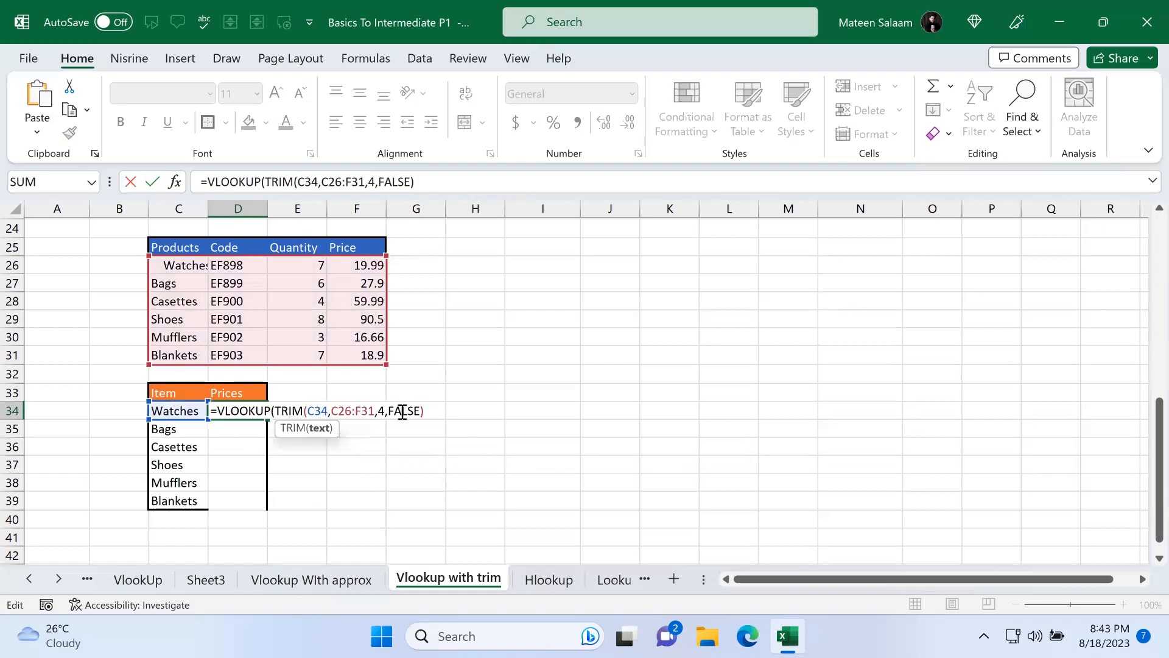
pyautogui.write(')')
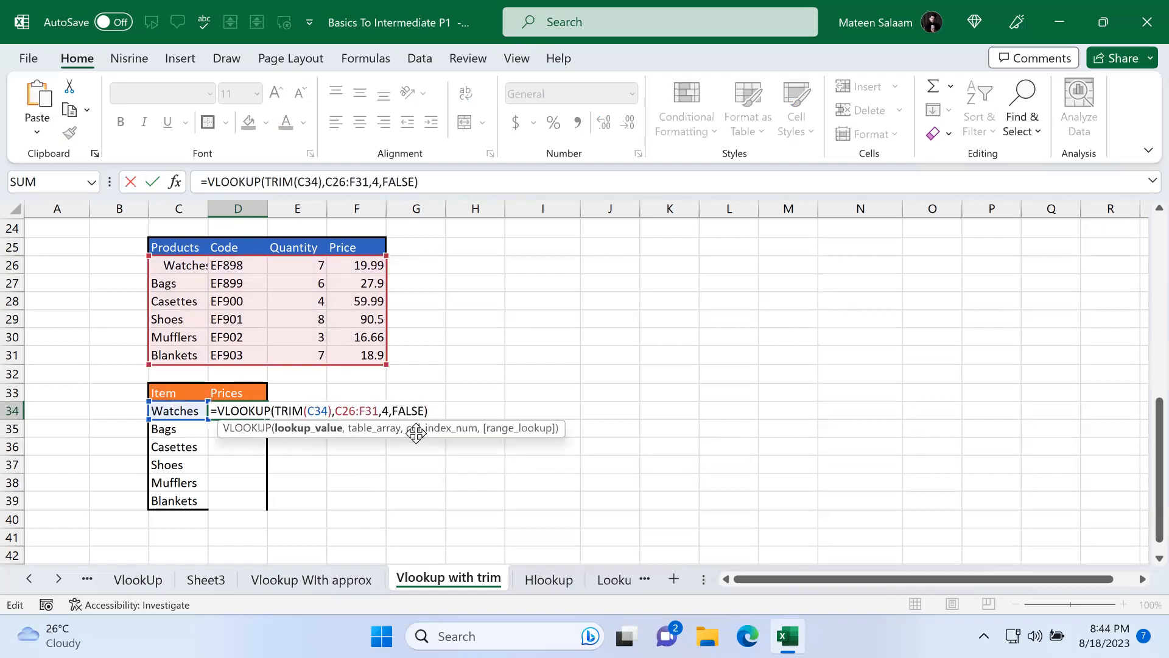
pyautogui.press('Right')
pyautogui.write('trim(')
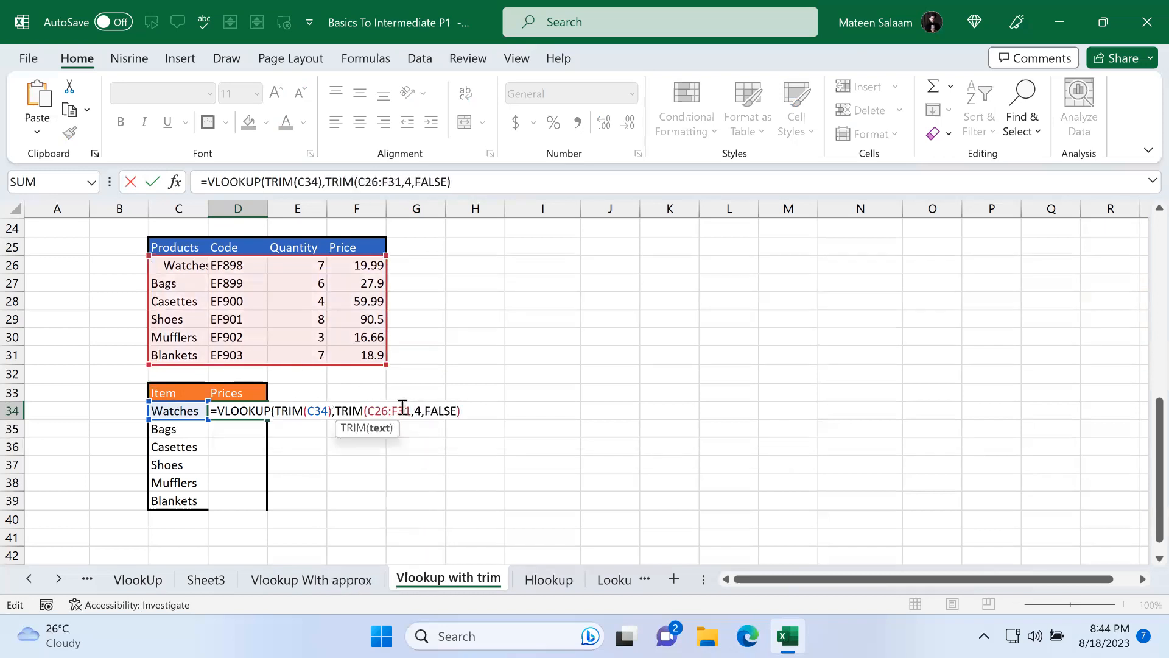
pyautogui.write(')')
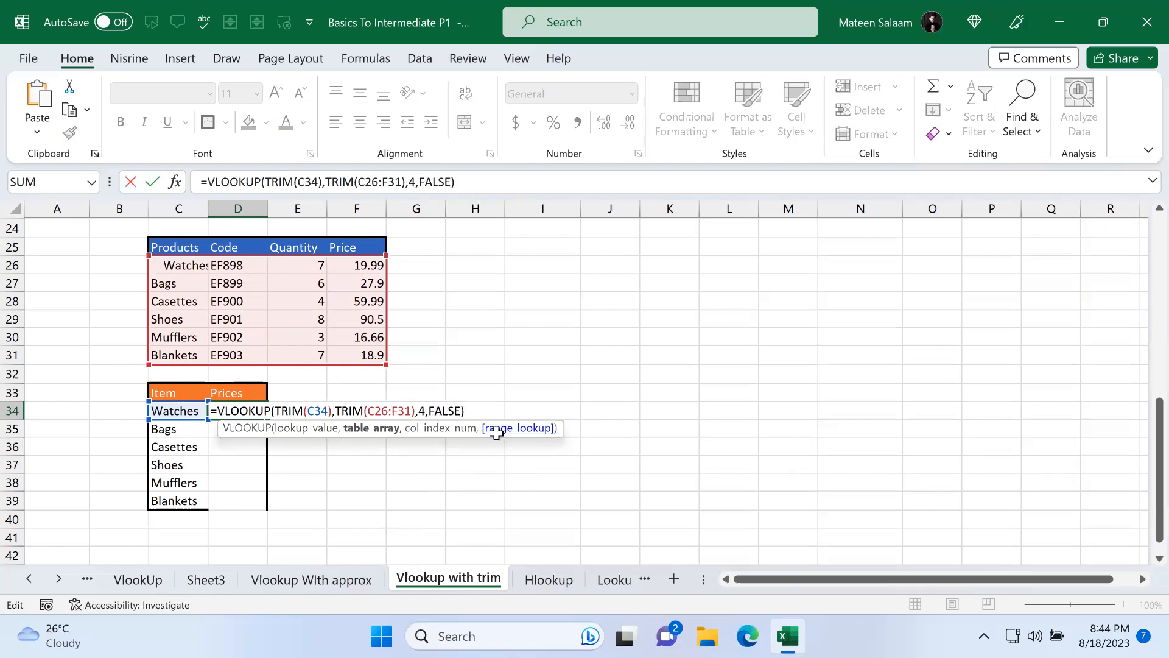
pyautogui.press('Return')
# Step: Make the TRIM table range in D34's formula absolute as $C$26:$F$31
pyautogui.doubleClick(226, 413)
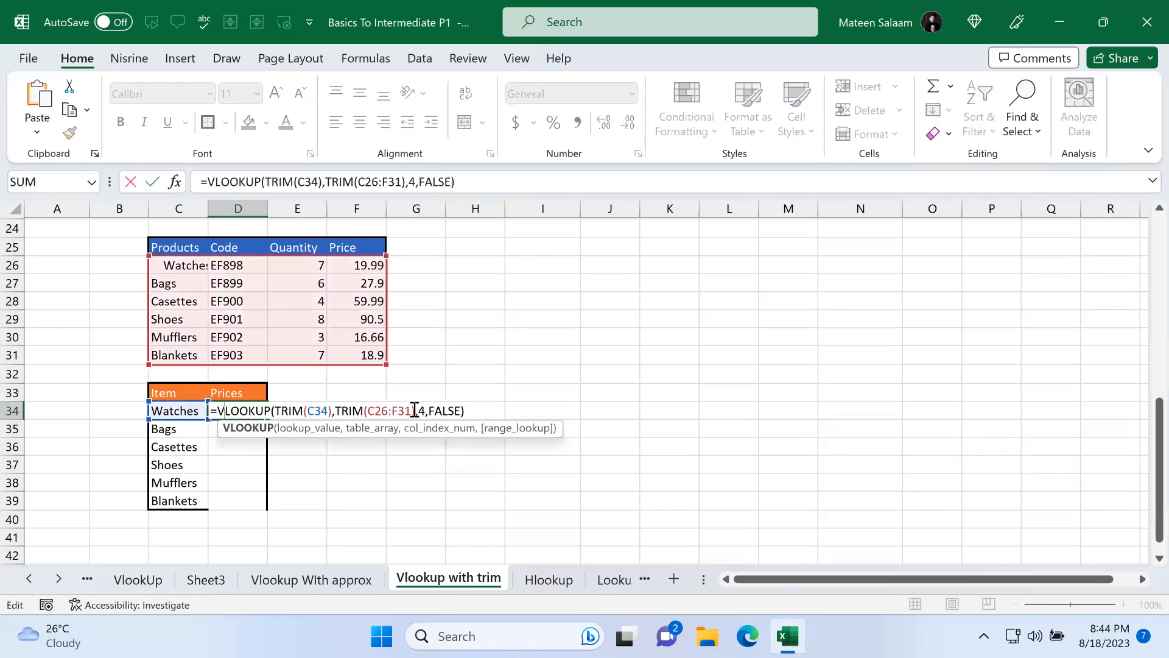
pyautogui.moveTo(411, 410); pyautogui.dragTo(365, 410)
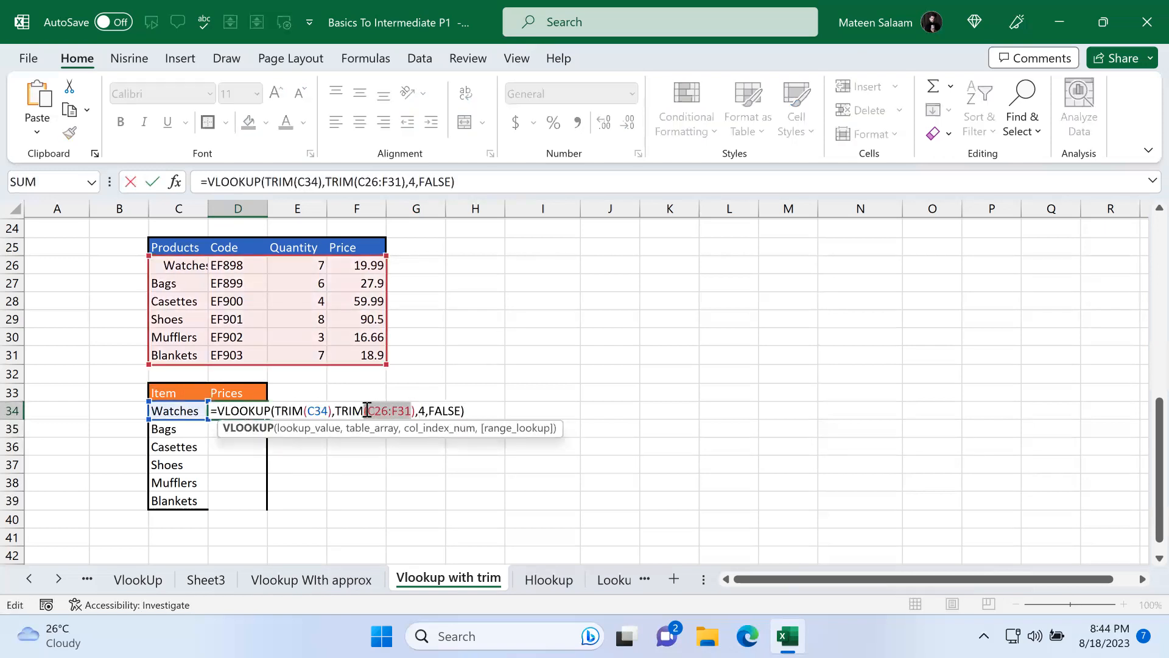
pyautogui.press('F4')
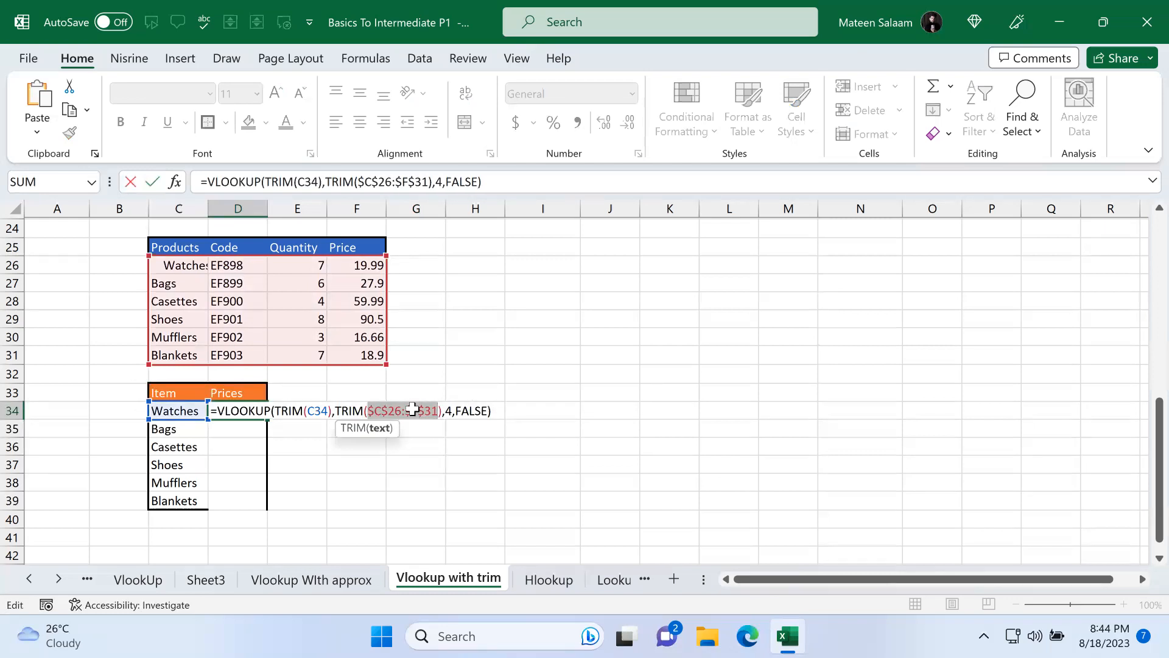
pyautogui.press('Return')
pyautogui.click(241, 411)
pyautogui.moveTo(265, 419); pyautogui.dragTo(268, 500)
pyautogui.click(355, 464)
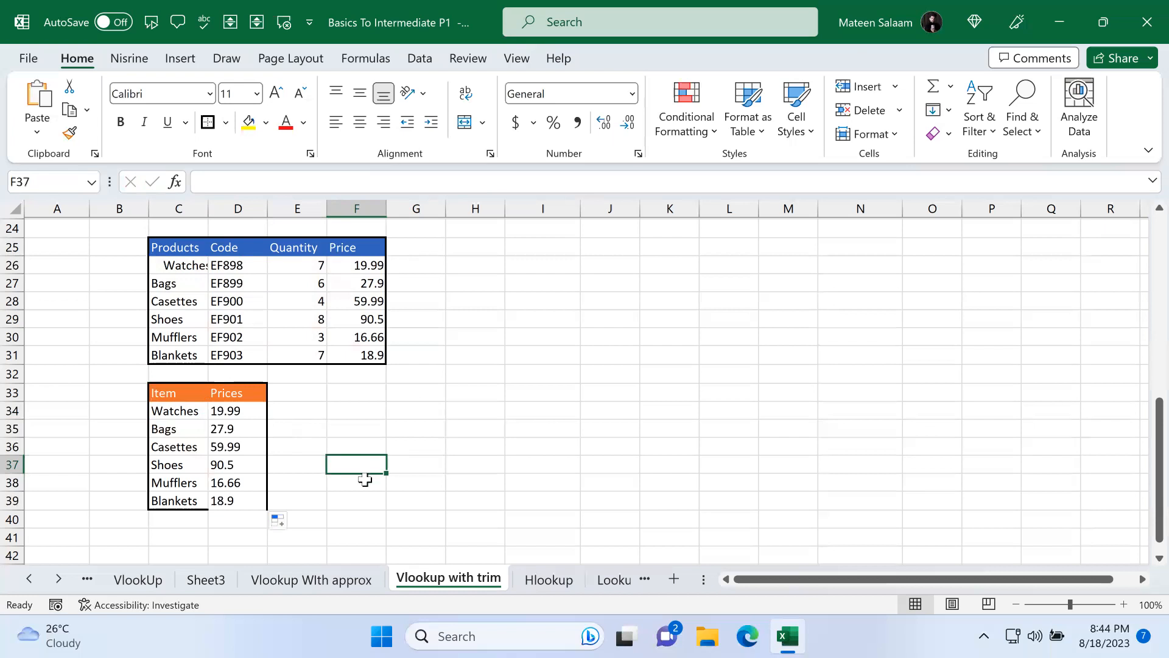
pyautogui.hotkey('ctrl', 'z')
# Step: Revert D34 to the relative C26:F31 range and fill its formula down through D39
pyautogui.click(248, 417)
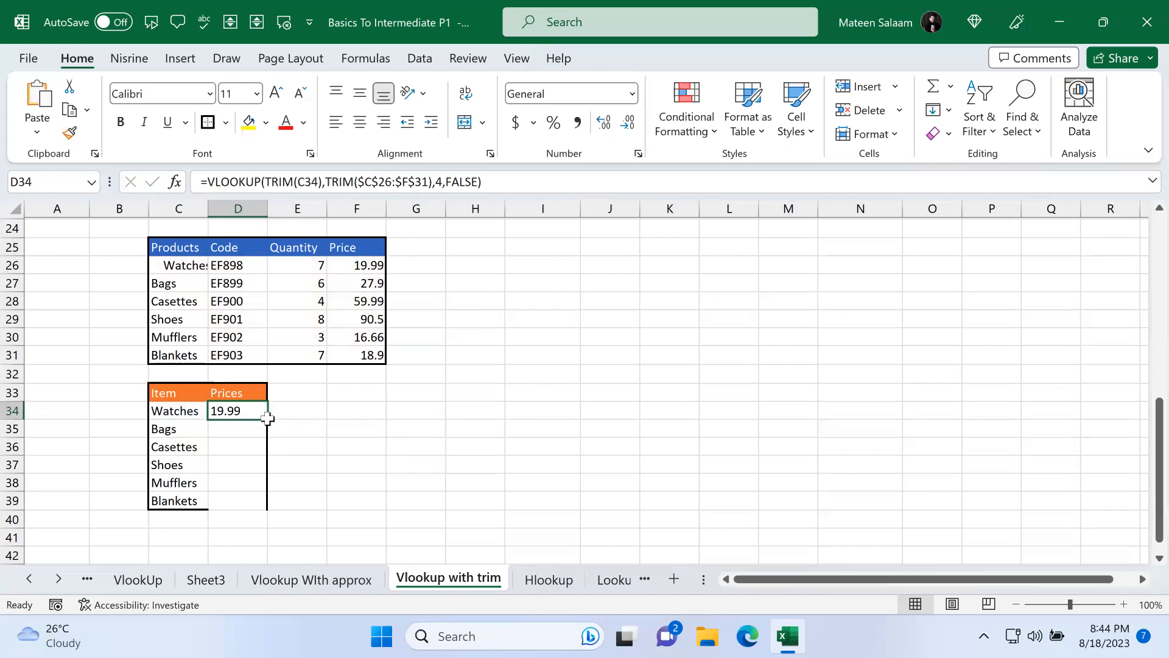
pyautogui.hotkey('ctrl', 'z')
pyautogui.moveTo(268, 417); pyautogui.dragTo(268, 503)
pyautogui.click(243, 405)
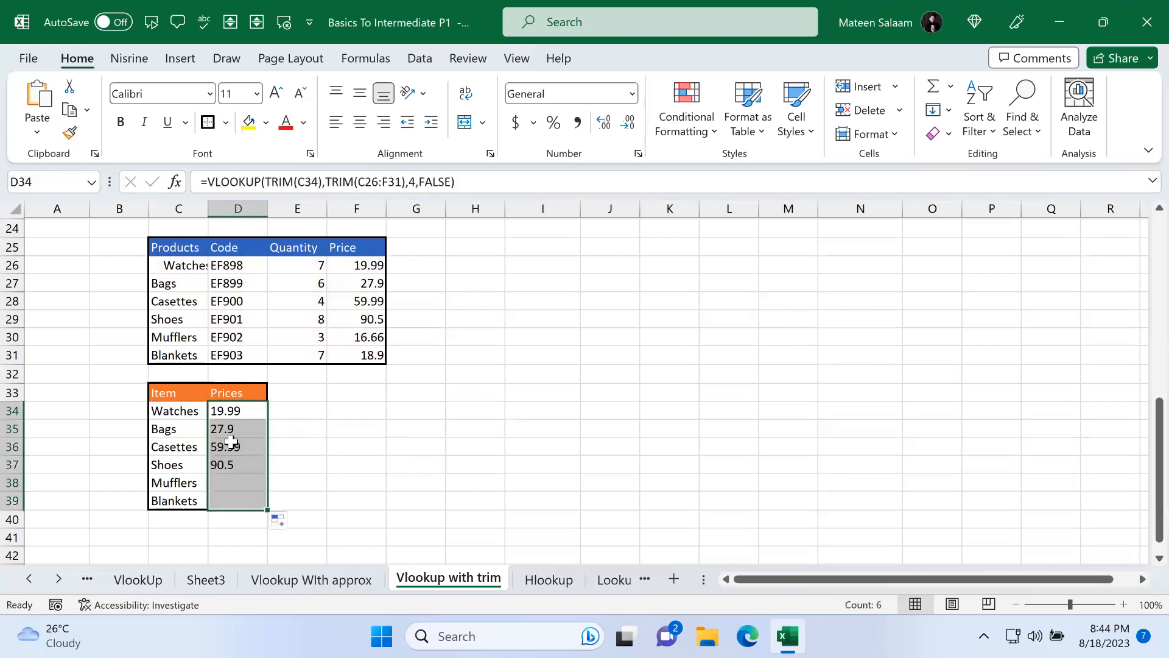
# Step: Inspect the copied formulas in D35 and D36
pyautogui.doubleClick(229, 428)
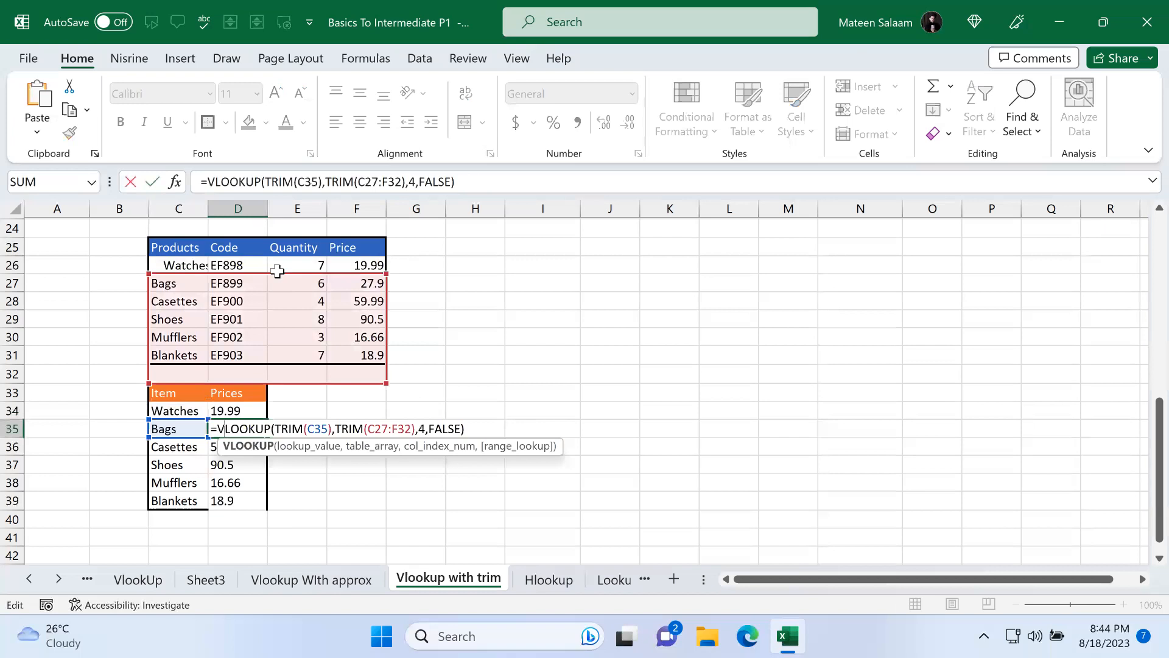
pyautogui.doubleClick(213, 448)
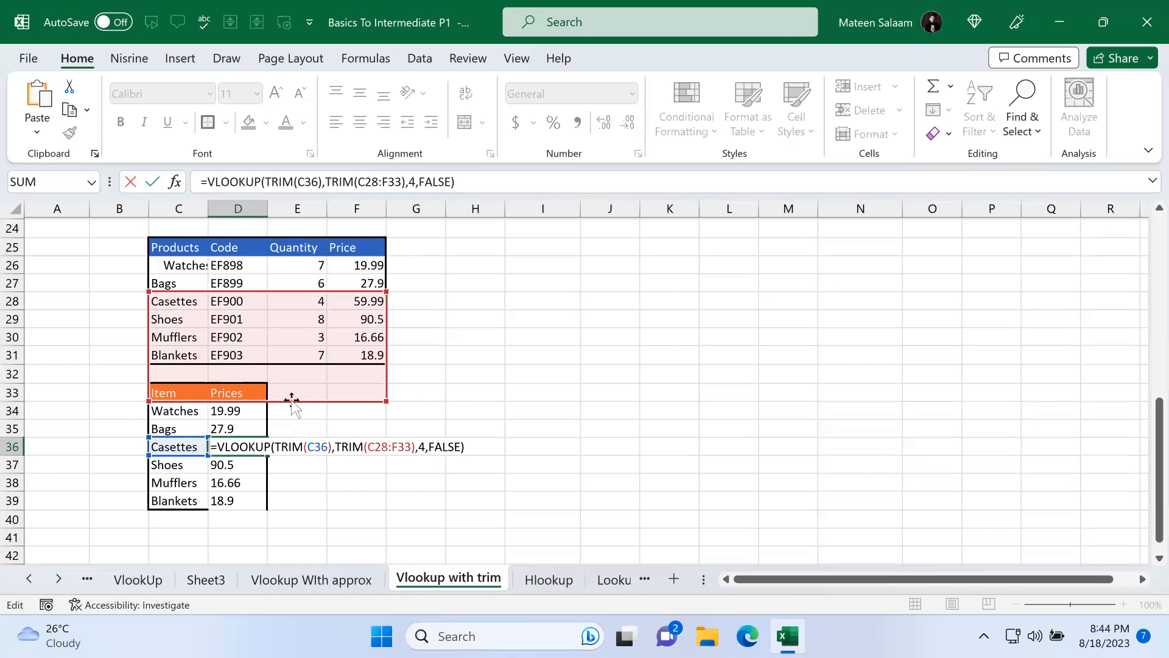
pyautogui.click(247, 409)
pyautogui.press('Escape')
pyautogui.click(263, 406)
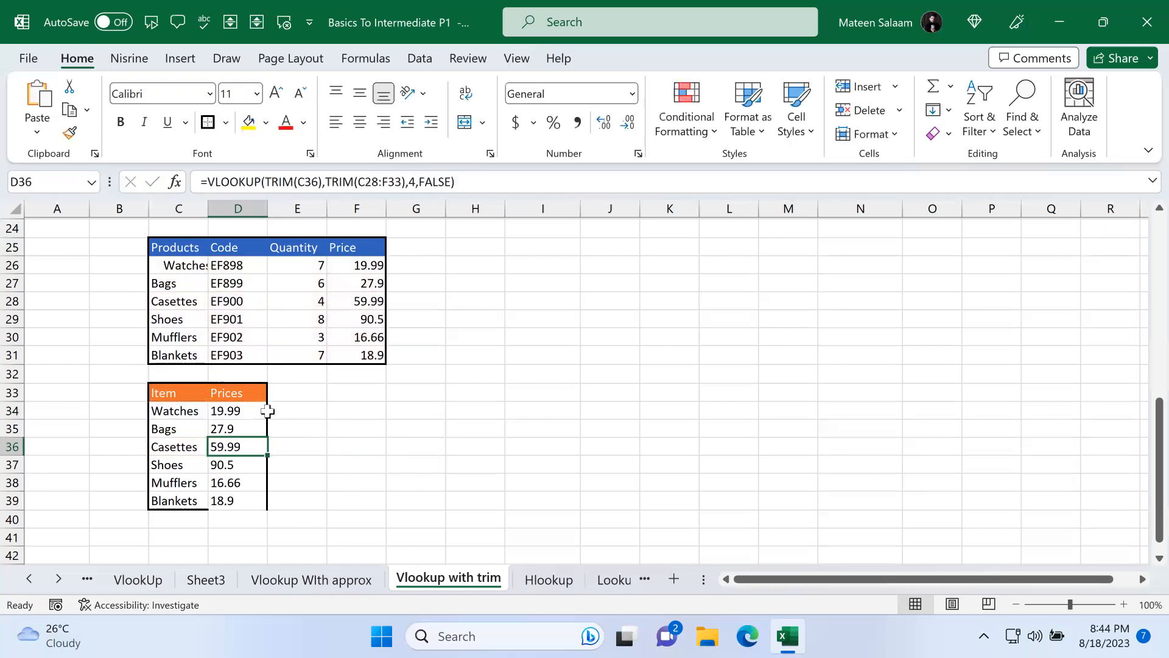
# Step: Make the TRIM table range in D34's formula absolute as $C$26:$F$31
pyautogui.doubleClick(241, 409)
pyautogui.doubleClick(408, 409)
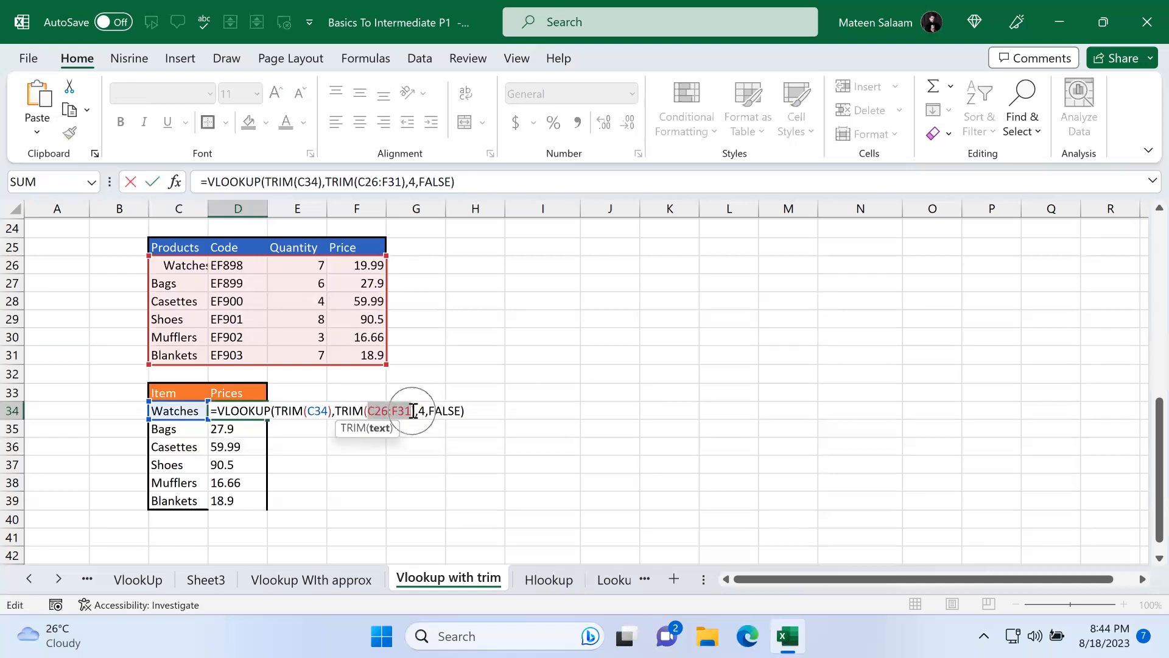
pyautogui.press('F4')
pyautogui.press('Return')
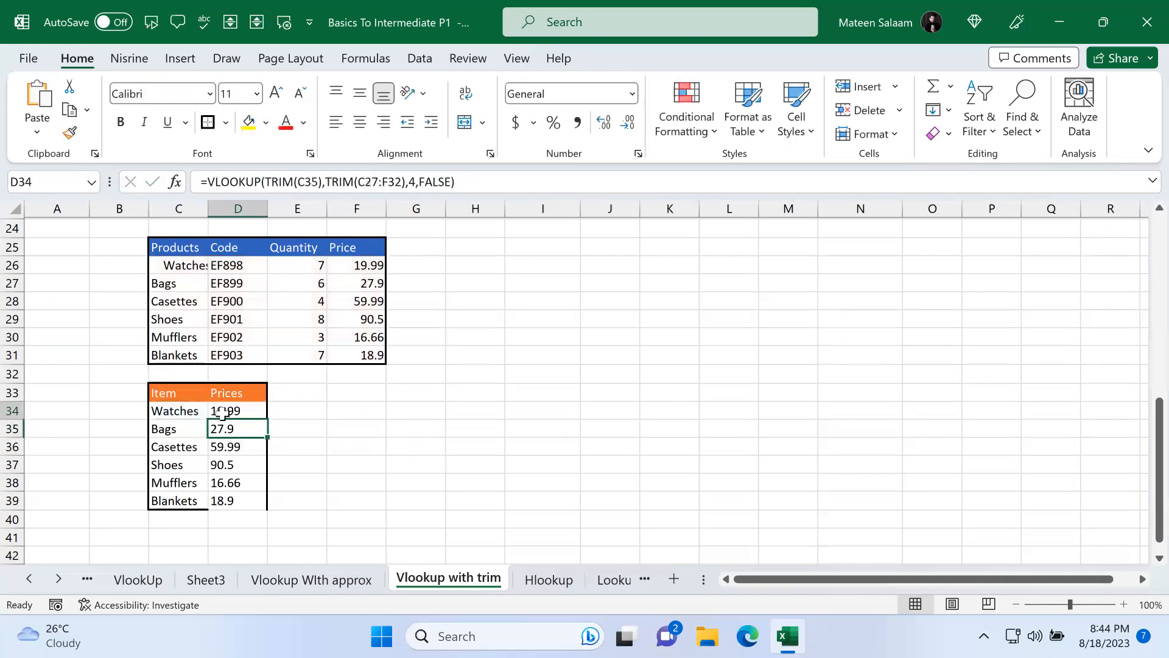
# Step: Fill the absolute D34 formula down the Prices column
pyautogui.click(221, 414)
pyautogui.moveTo(268, 420); pyautogui.dragTo(266, 499)
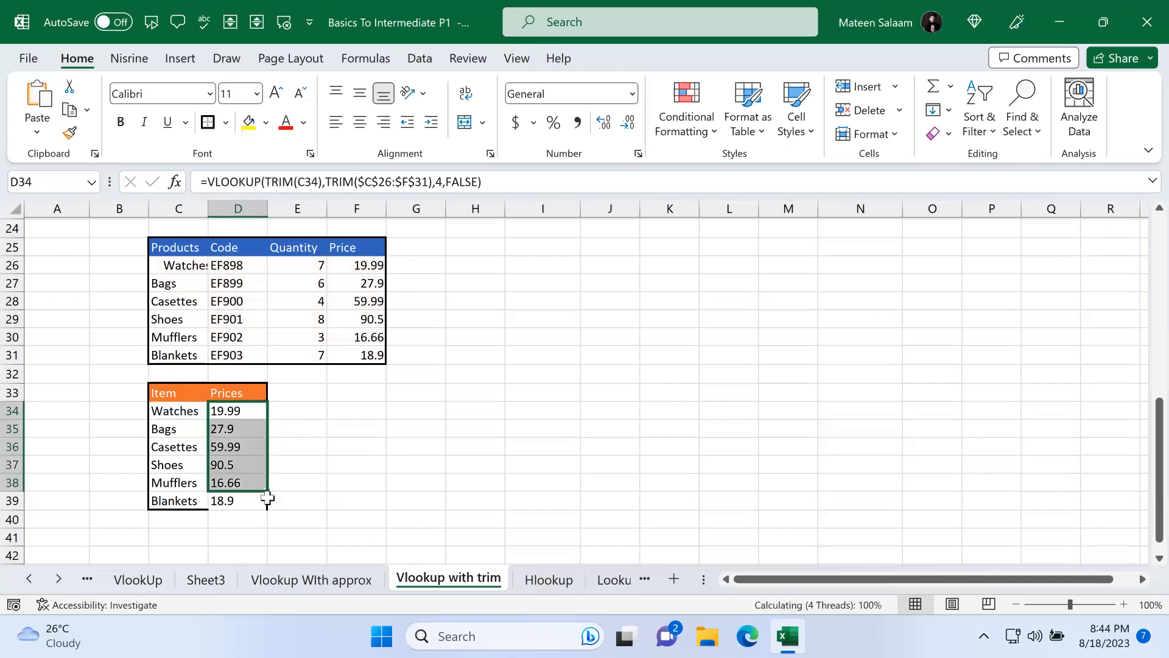
pyautogui.click(269, 500)
pyautogui.press('Left')
# Step: Inspect the copied formulas in D35 through D37
pyautogui.doubleClick(242, 447)
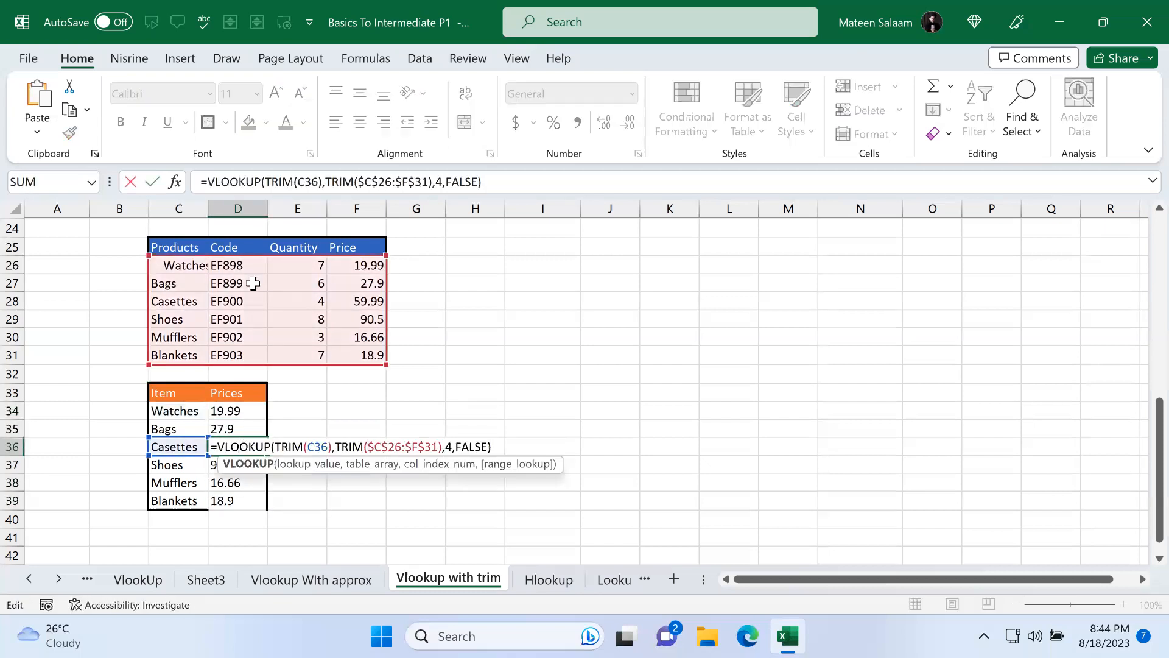
pyautogui.doubleClick(236, 429)
pyautogui.doubleClick(233, 469)
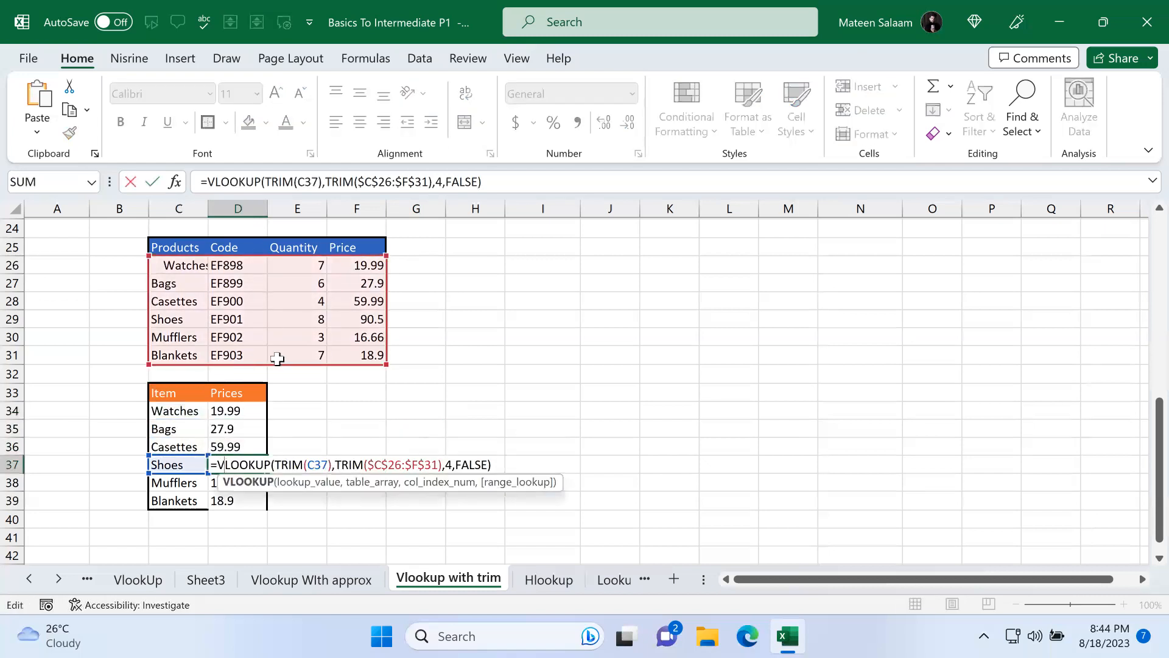
pyautogui.click(354, 355)
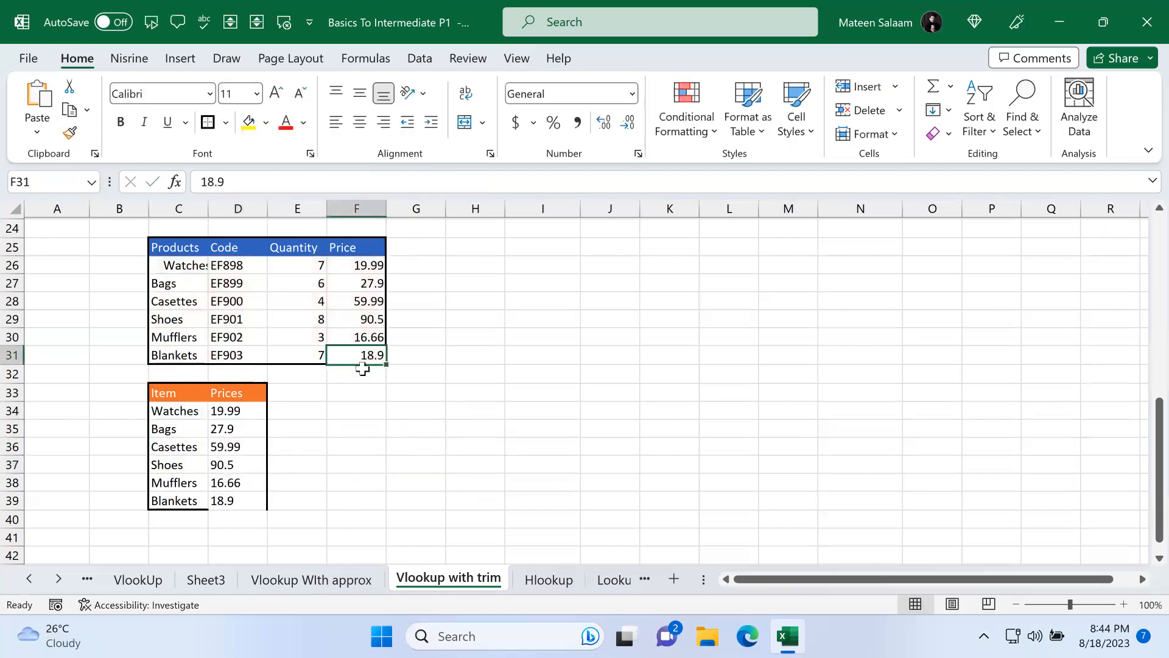
pyautogui.press('super')
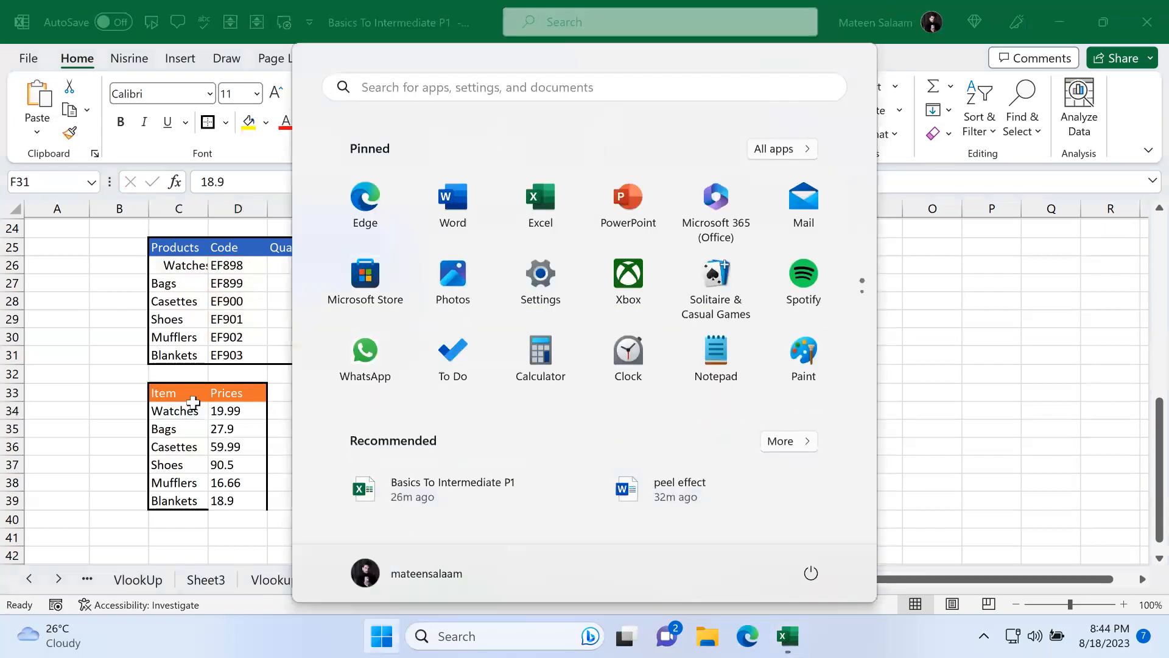
pyautogui.press('super')
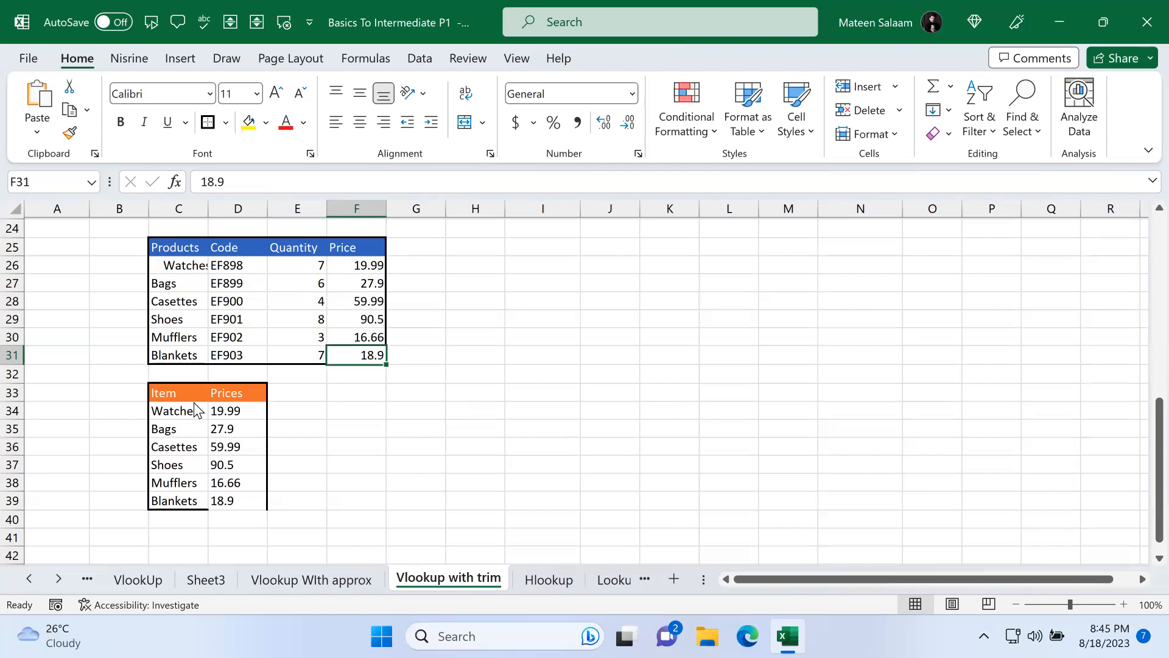
# Step: Switch to the Hlookup sheet and enter Vlookup in J9 and Vertica in K9
pyautogui.click(550, 579)
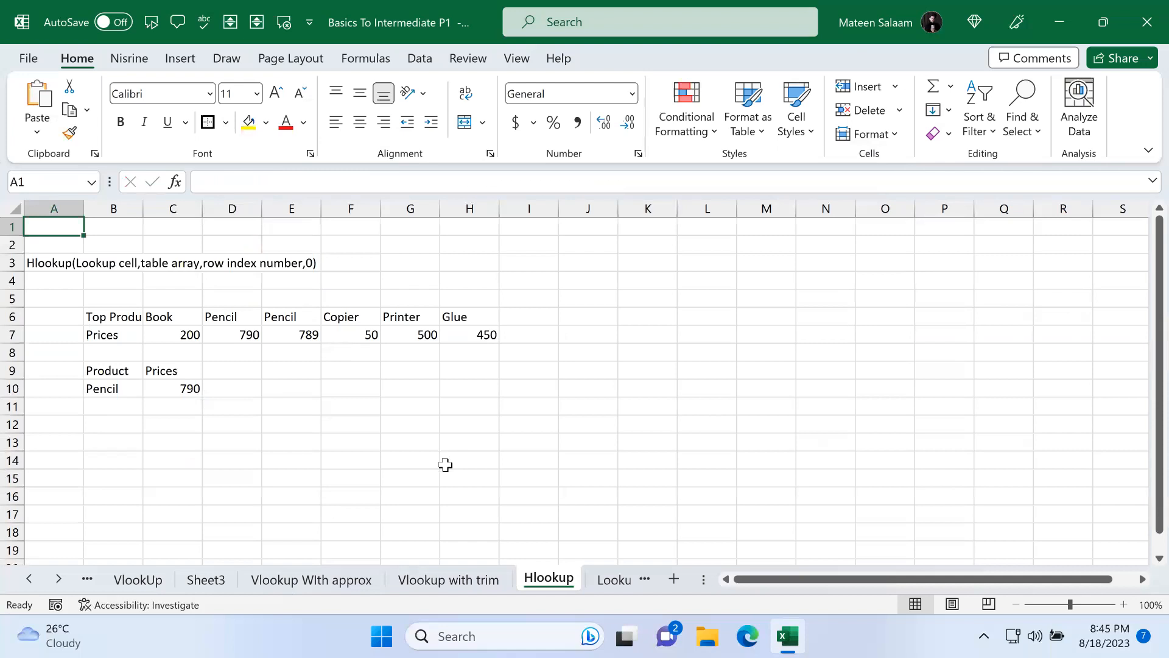
pyautogui.click(609, 371)
pyautogui.write('Vlook')
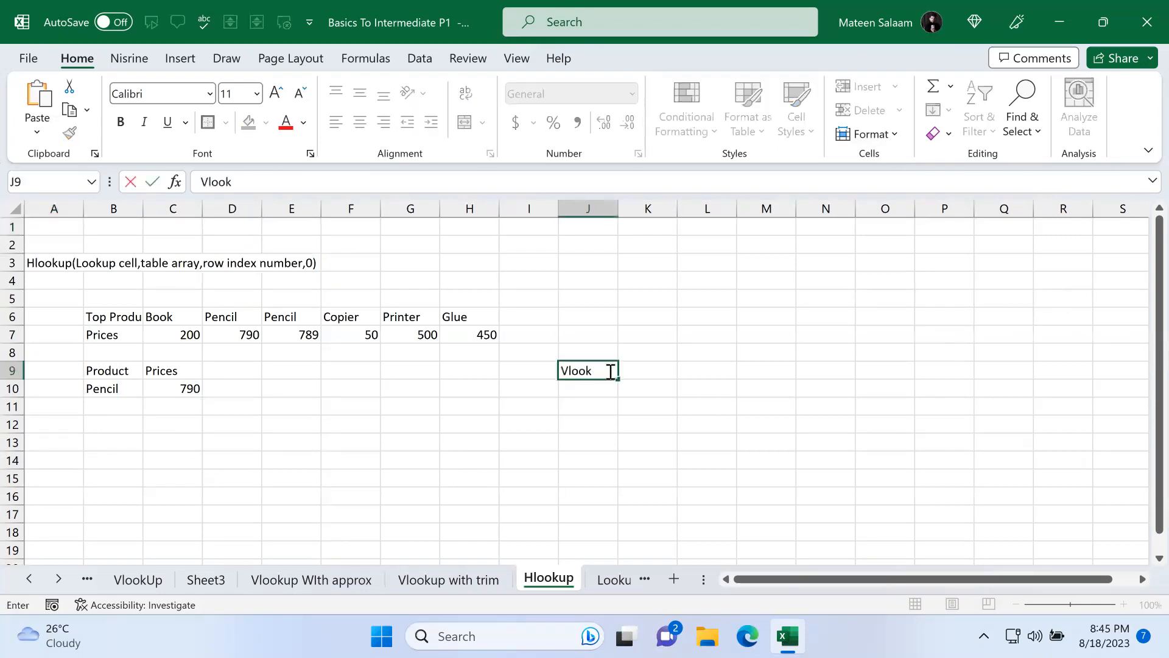
pyautogui.write('up')
pyautogui.press('Tab')
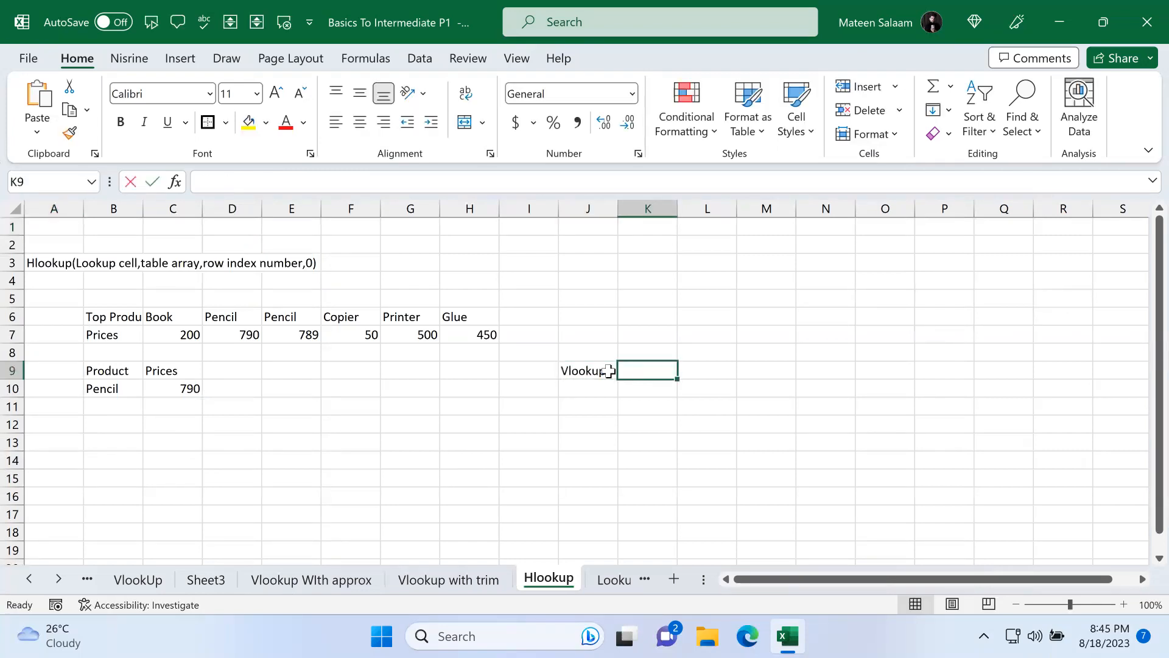
pyautogui.write('V')
pyautogui.press('Return')
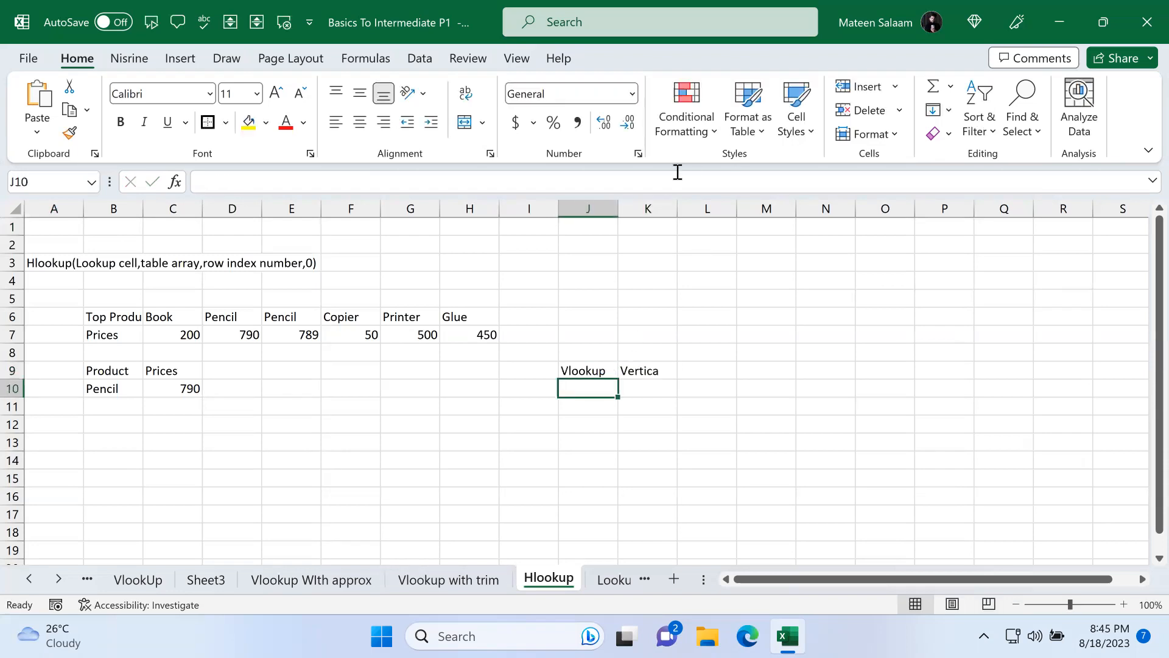
pyautogui.click(651, 206)
pyautogui.click(697, 208)
pyautogui.click(769, 208)
pyautogui.click(862, 207)
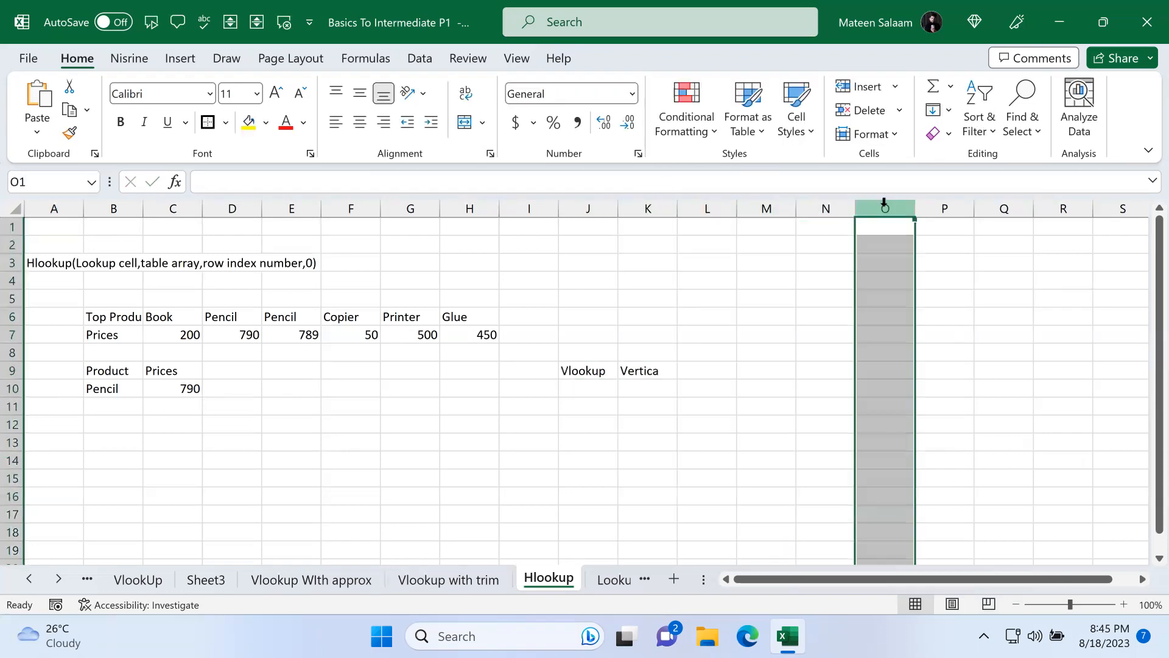
pyautogui.click(963, 206)
pyautogui.click(12, 281)
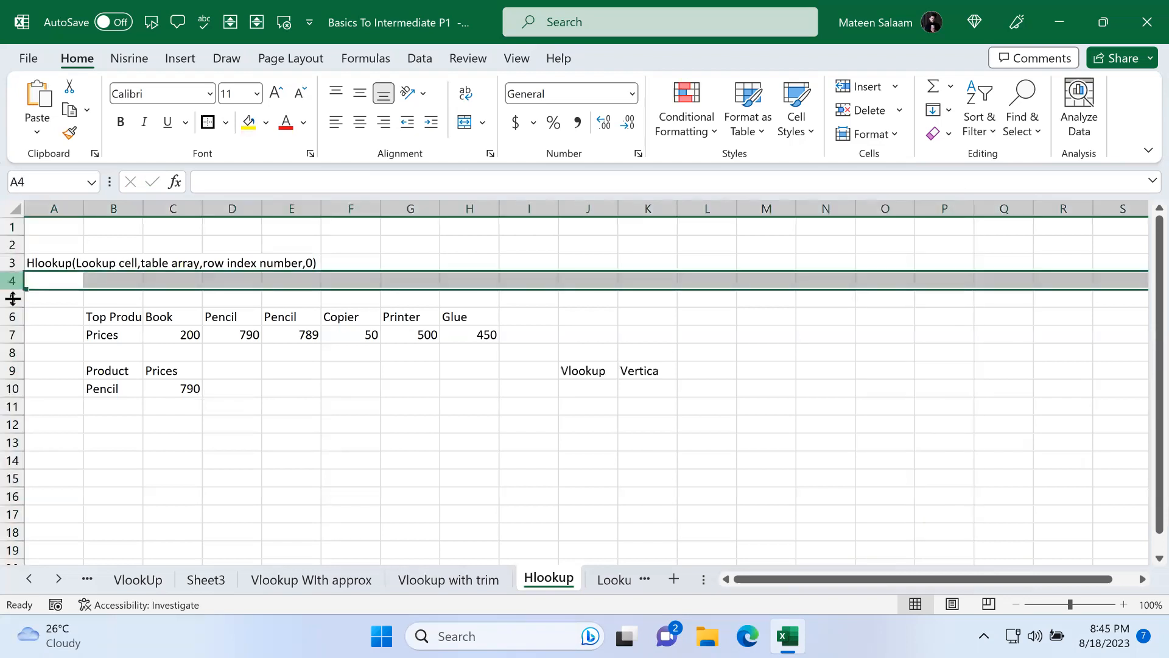
pyautogui.click(12, 316)
pyautogui.click(12, 371)
pyautogui.click(12, 425)
pyautogui.click(12, 461)
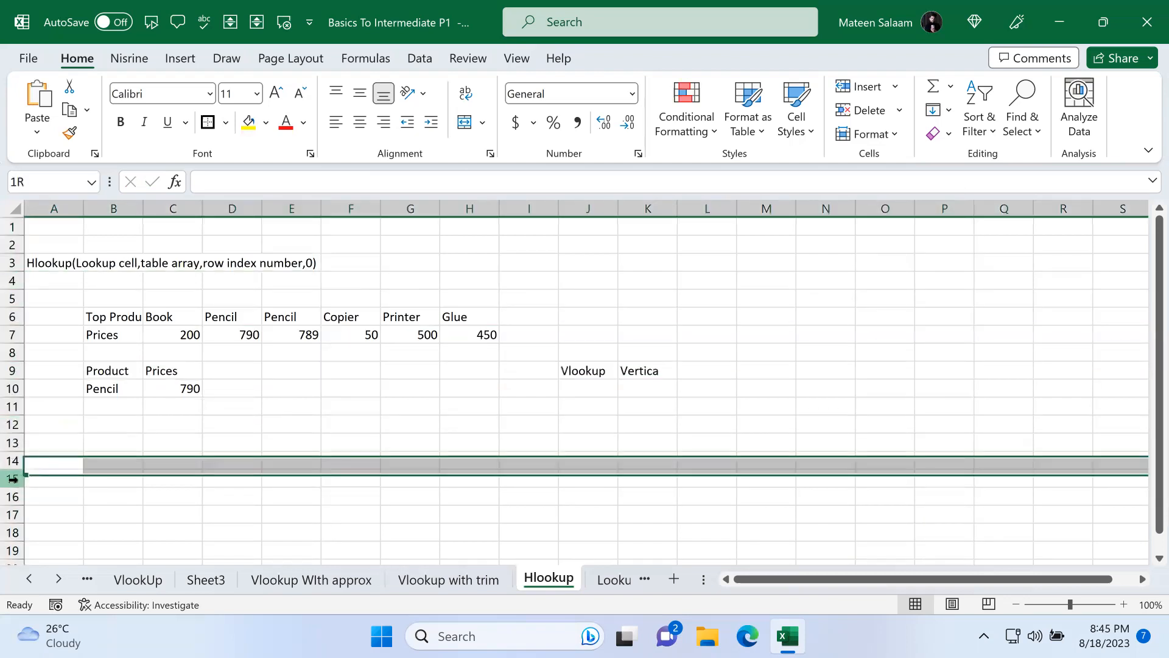
pyautogui.click(13, 478)
# Step: Enter the note "H in hlookup stands for horizontal" in L9 of the Hlookup sheet
pyautogui.click(684, 370)
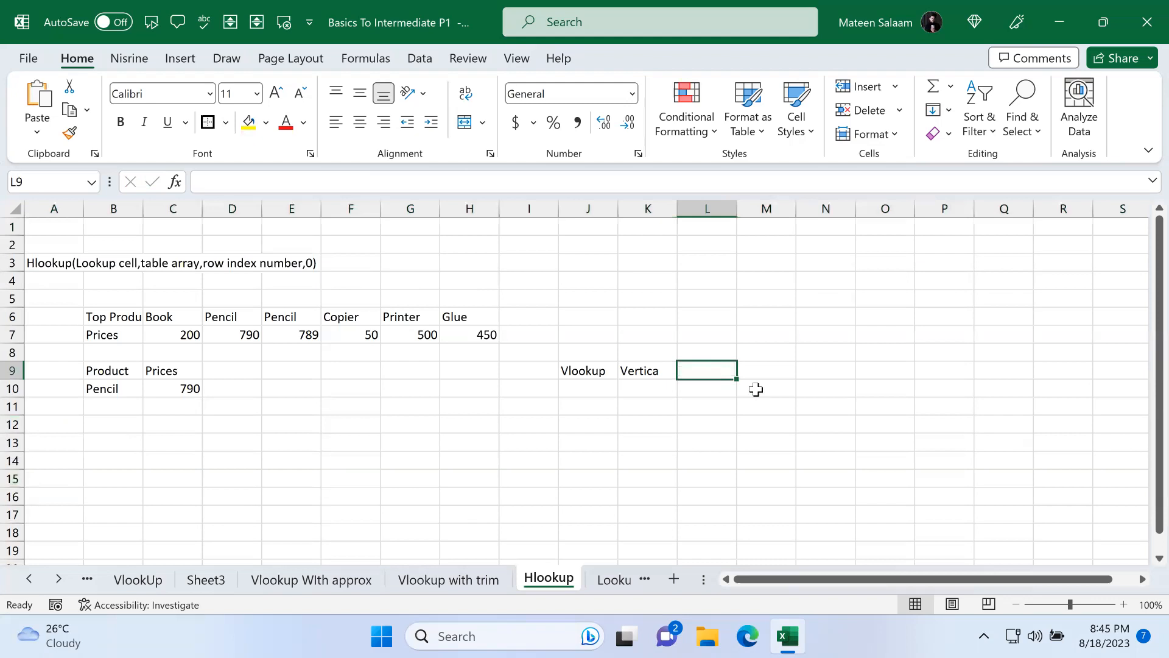
pyautogui.write('H')
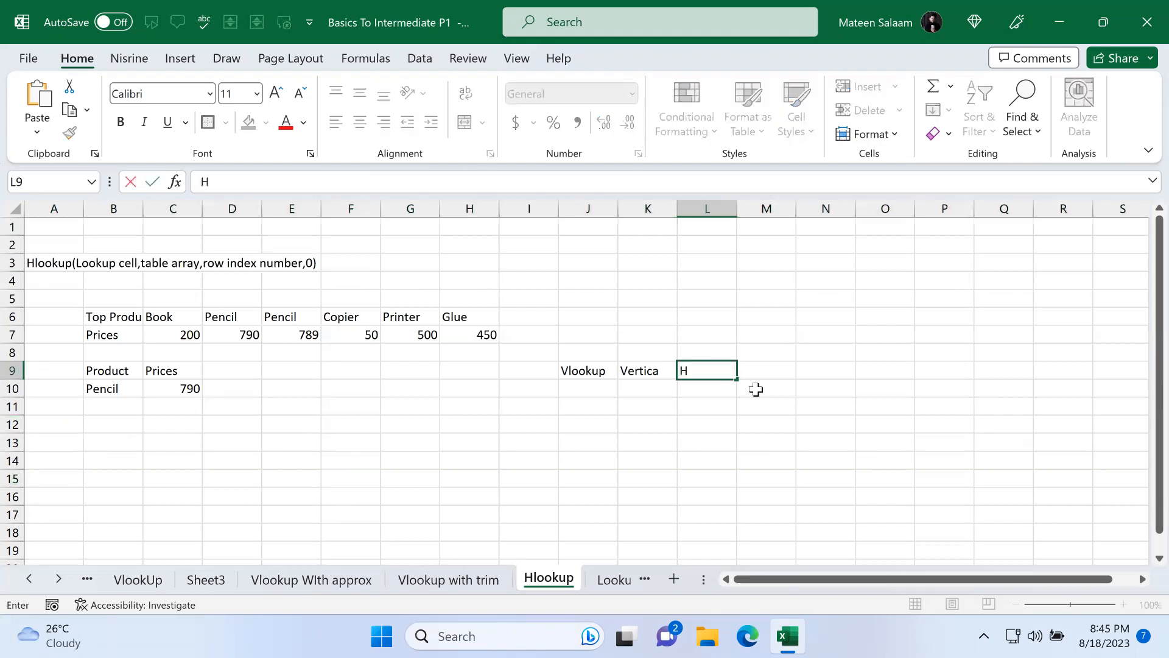
pyautogui.write(' in hlookup stan')
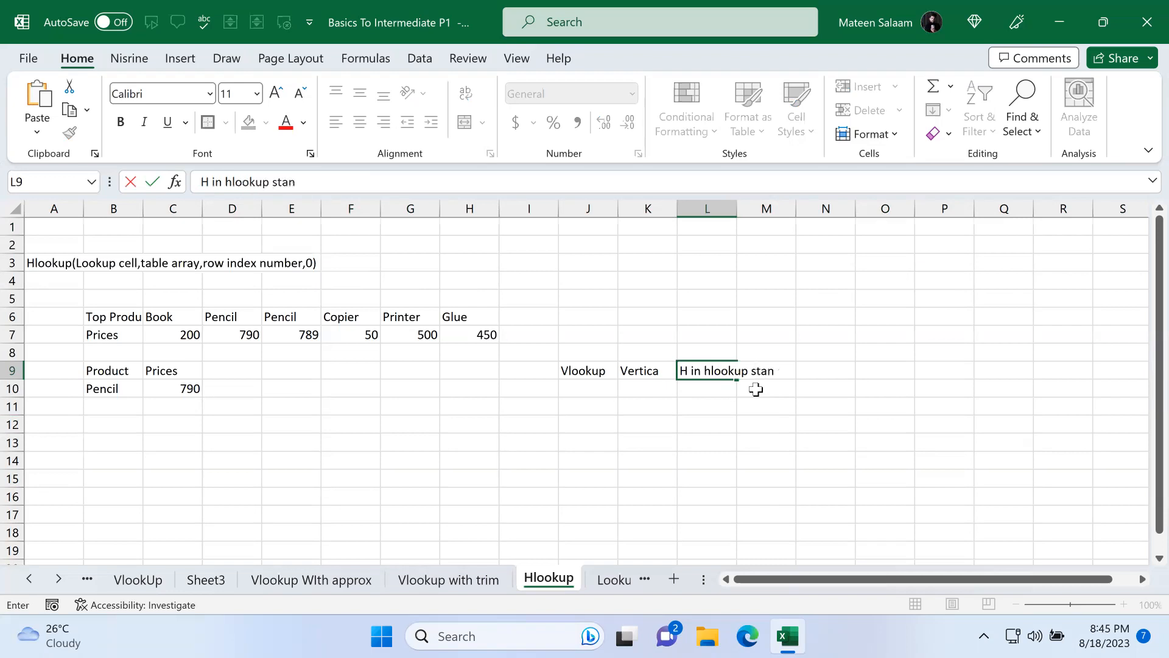
pyautogui.write('ds for horizontal')
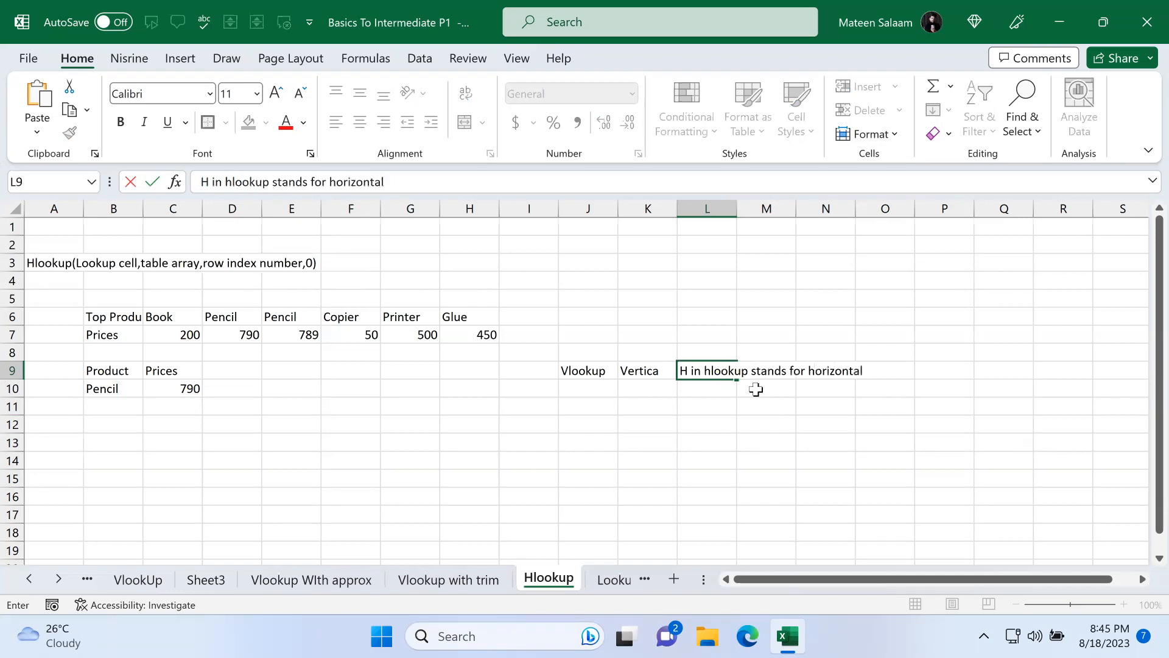
pyautogui.press('Return')
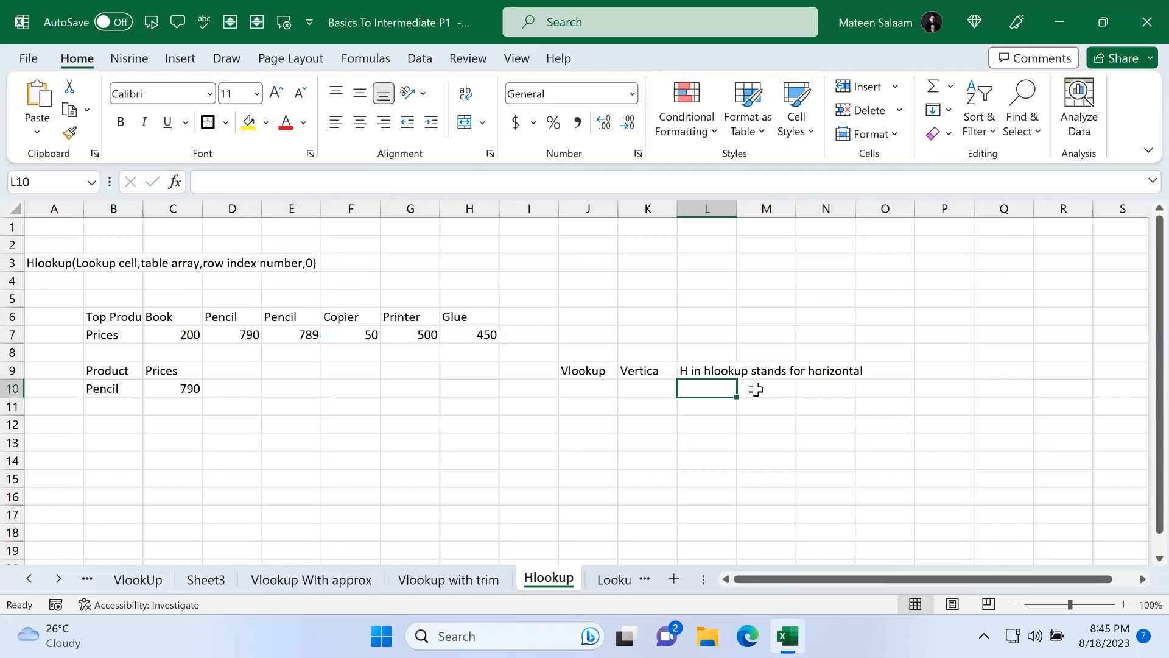
pyautogui.click(53, 209)
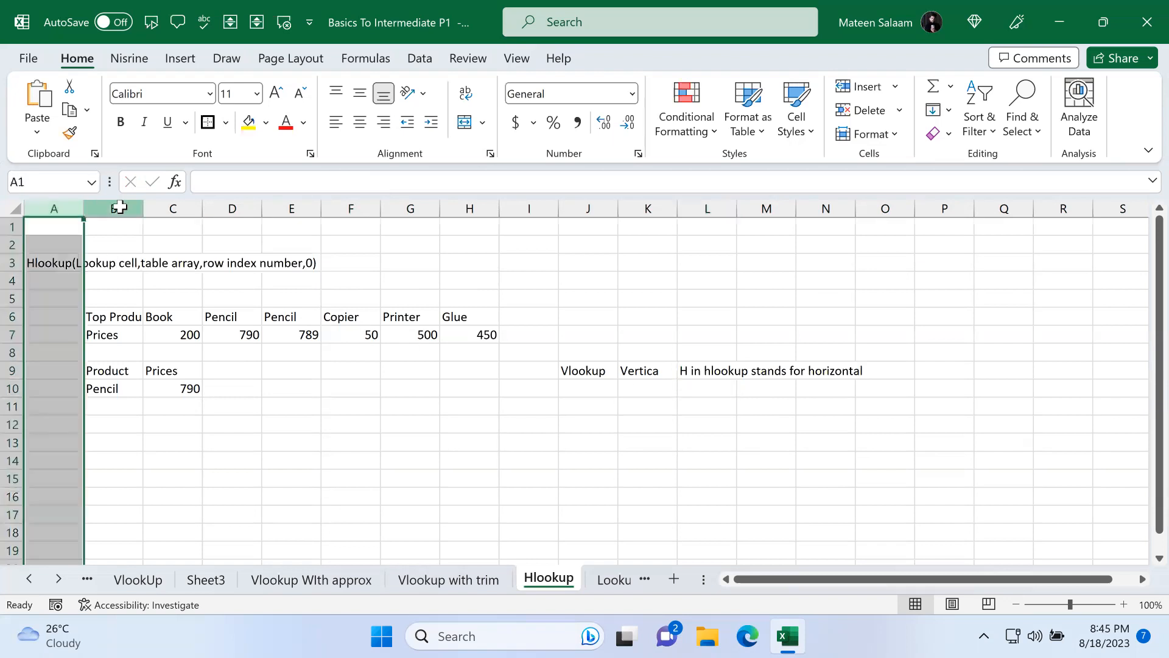
pyautogui.click(113, 208)
pyautogui.click(170, 207)
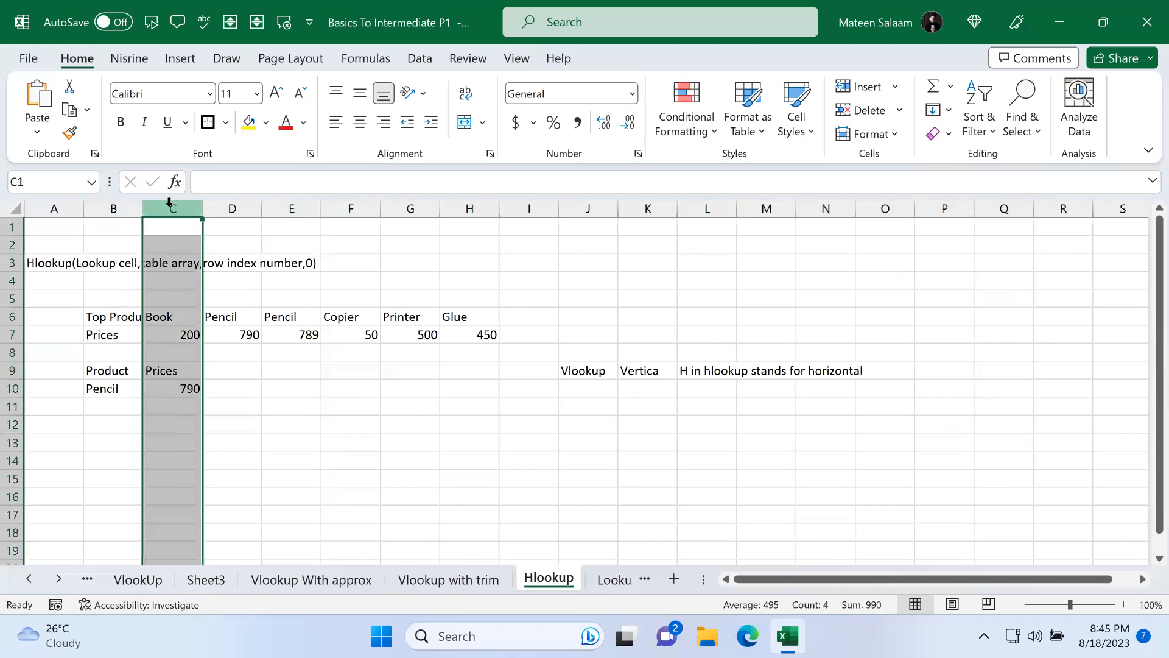
pyautogui.click(12, 226)
pyautogui.click(12, 243)
pyautogui.click(12, 281)
pyautogui.click(13, 317)
pyautogui.click(12, 353)
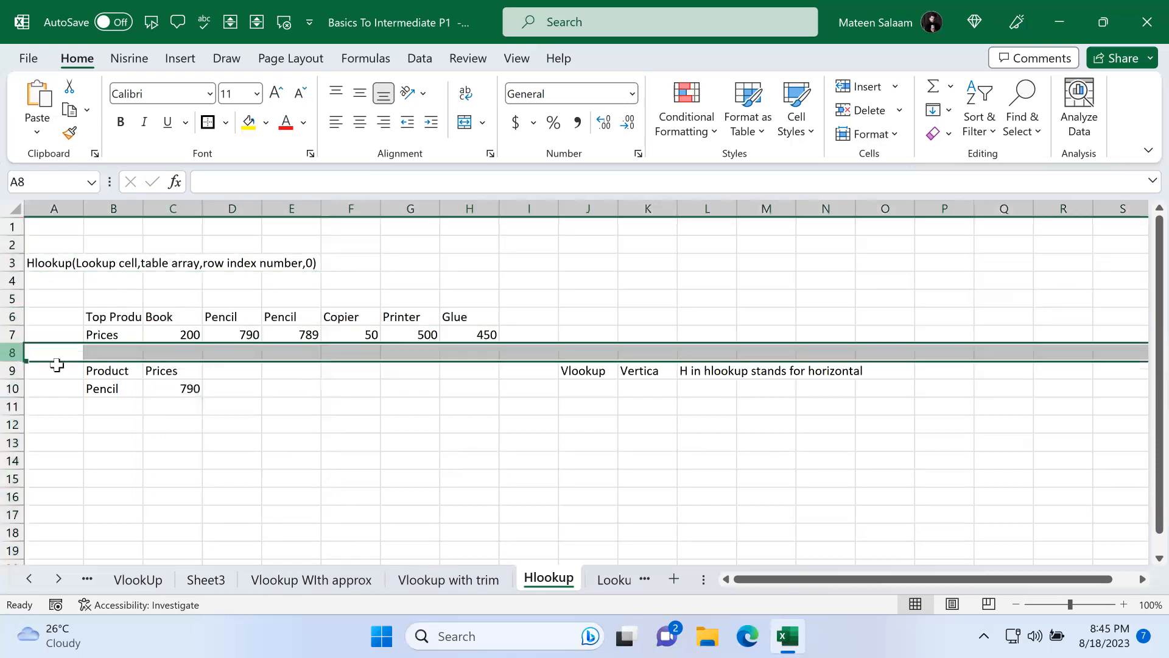
pyautogui.click(244, 401)
# Step: Clear the notes in J9 through L9
pyautogui.moveTo(525, 335); pyautogui.dragTo(780, 434)
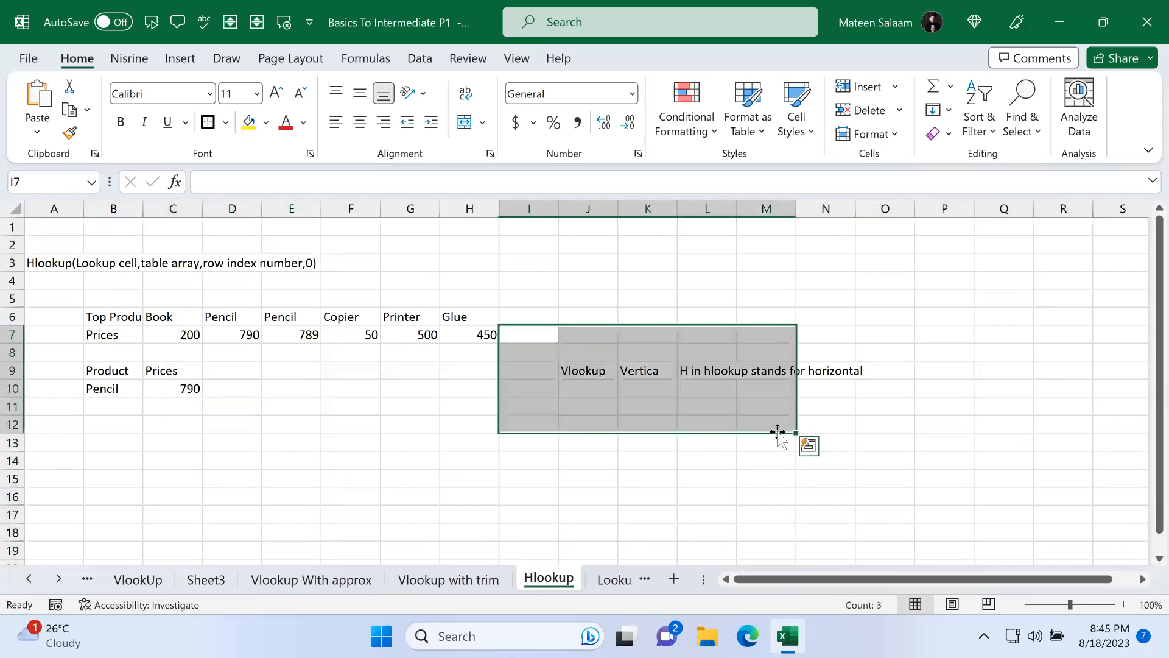
pyautogui.moveTo(611, 358); pyautogui.dragTo(905, 443)
pyautogui.press('Delete')
pyautogui.click(487, 421)
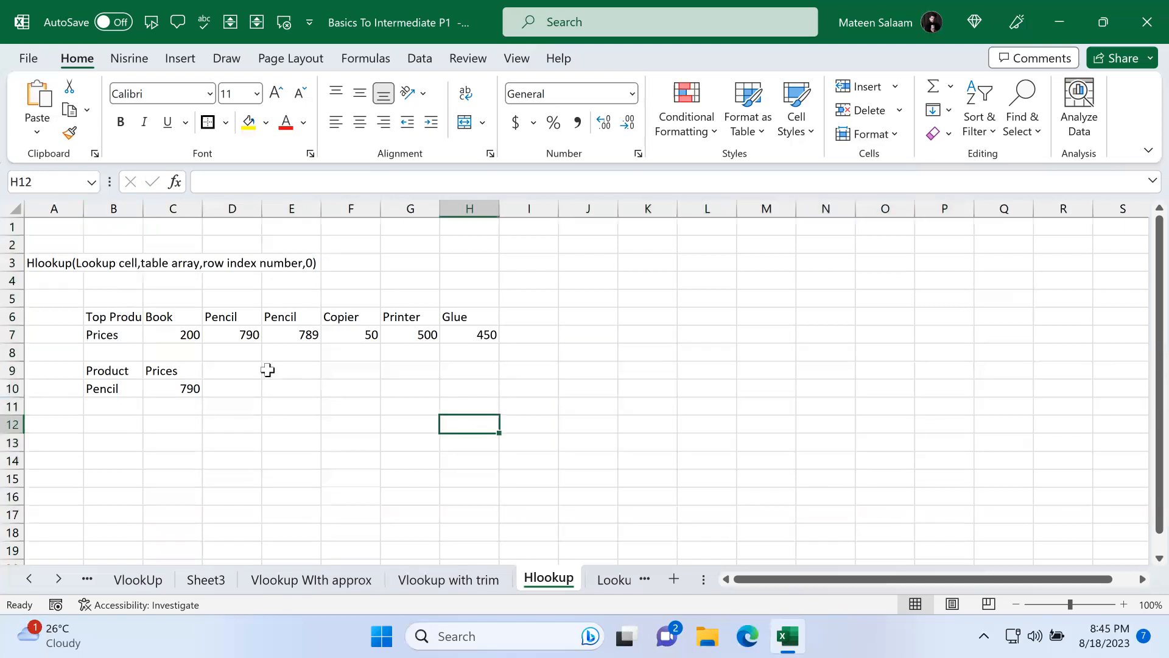
# Step: On the Vlookup with trim sheet, apply borders to the product table C3:F9
pyautogui.click(121, 314)
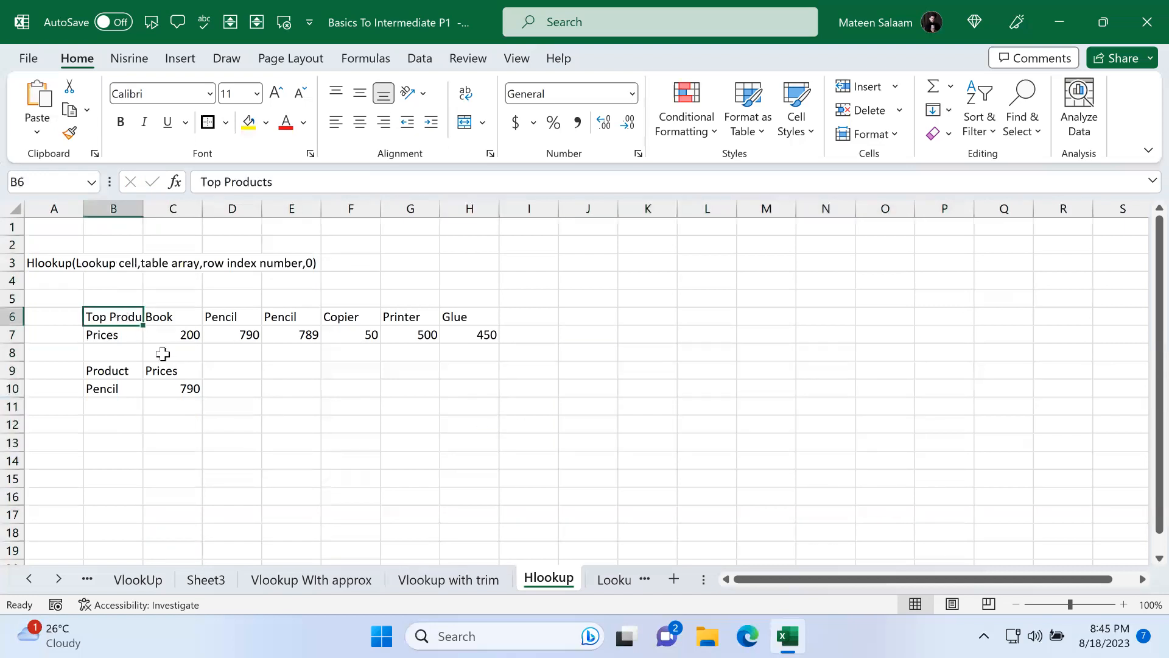
pyautogui.click(448, 579)
pyautogui.moveTo(176, 250); pyautogui.dragTo(358, 357)
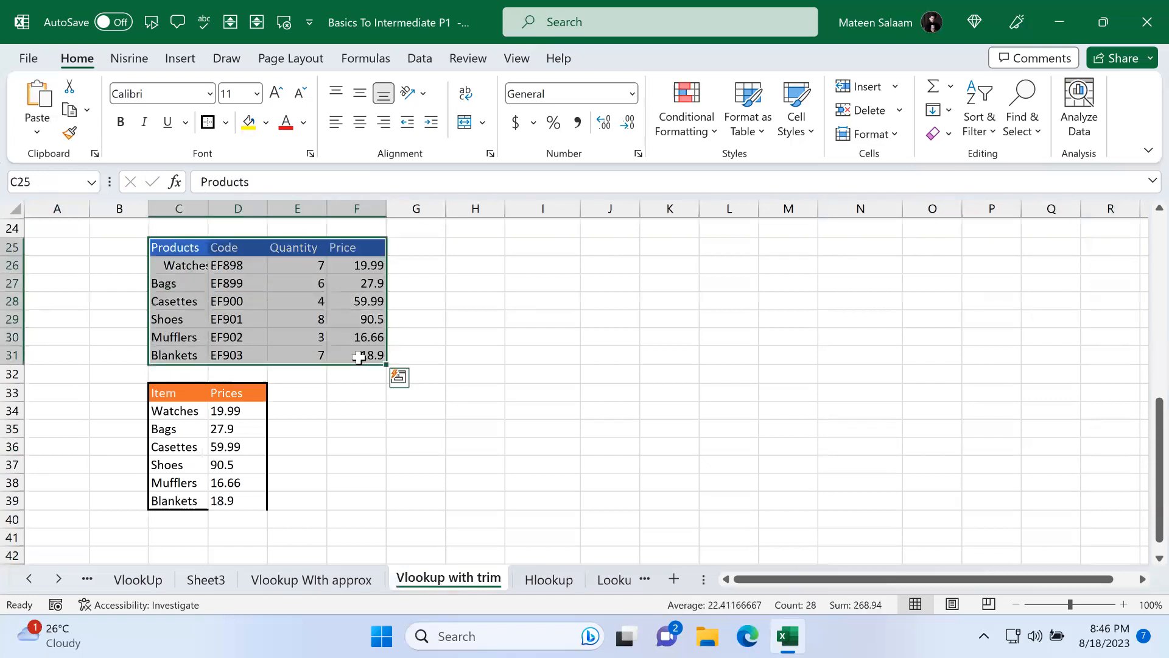
pyautogui.click(514, 316)
pyautogui.scroll(8, 514, 316)
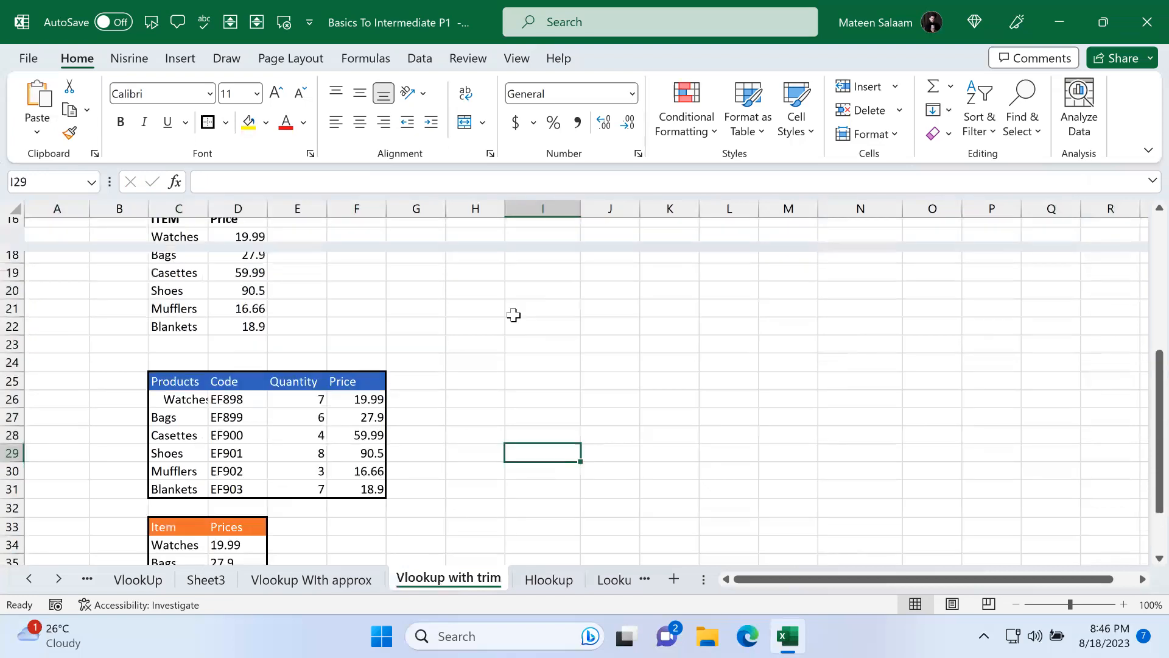
pyautogui.click(191, 268)
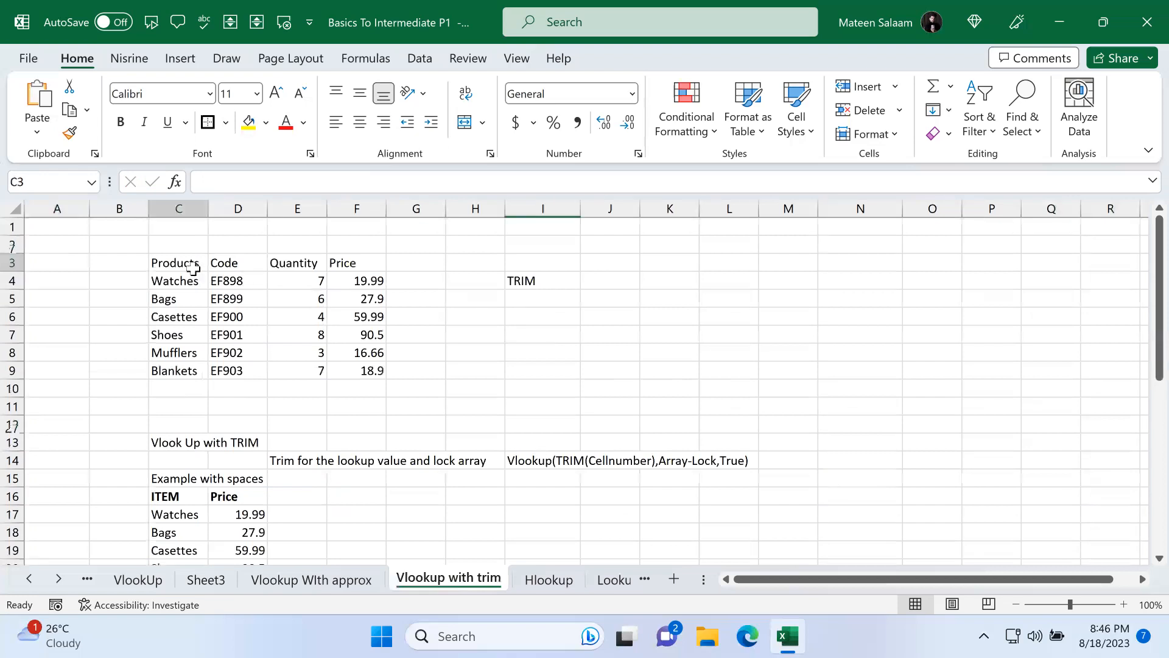
pyautogui.click(191, 281)
pyautogui.click(192, 300)
pyautogui.moveTo(205, 284); pyautogui.dragTo(383, 368)
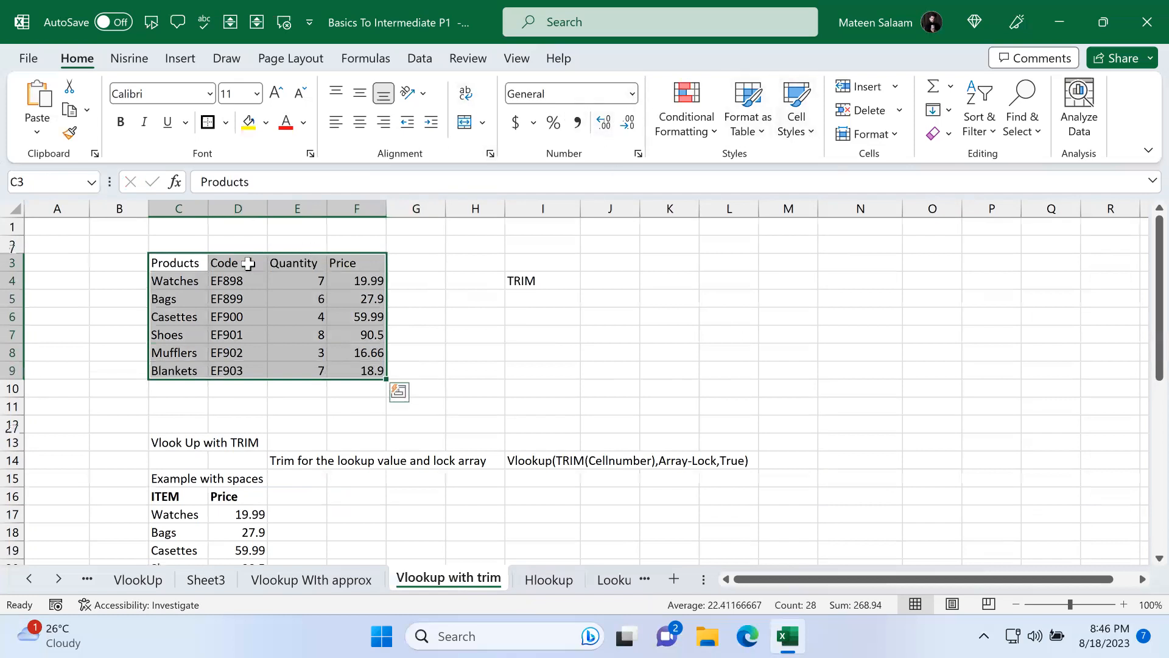
pyautogui.click(207, 122)
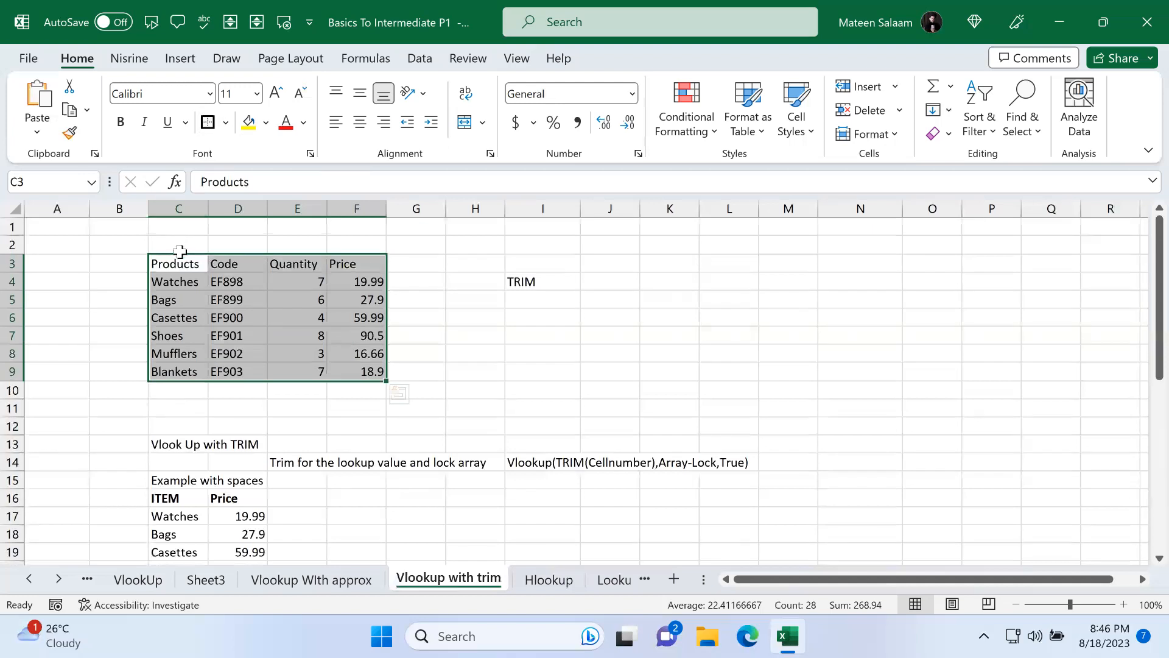
# Step: Apply the Accent5 cell style to the table's header row C3:F3
pyautogui.moveTo(177, 263); pyautogui.dragTo(350, 259)
pyautogui.click(796, 113)
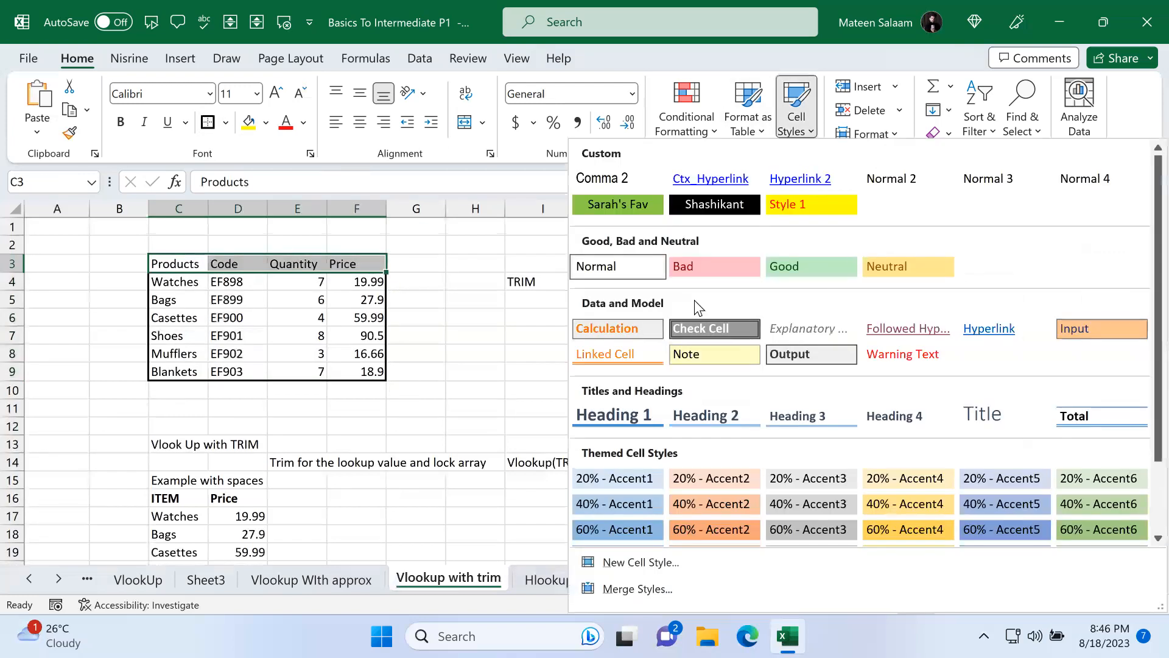
pyautogui.scroll(-2, 980, 511)
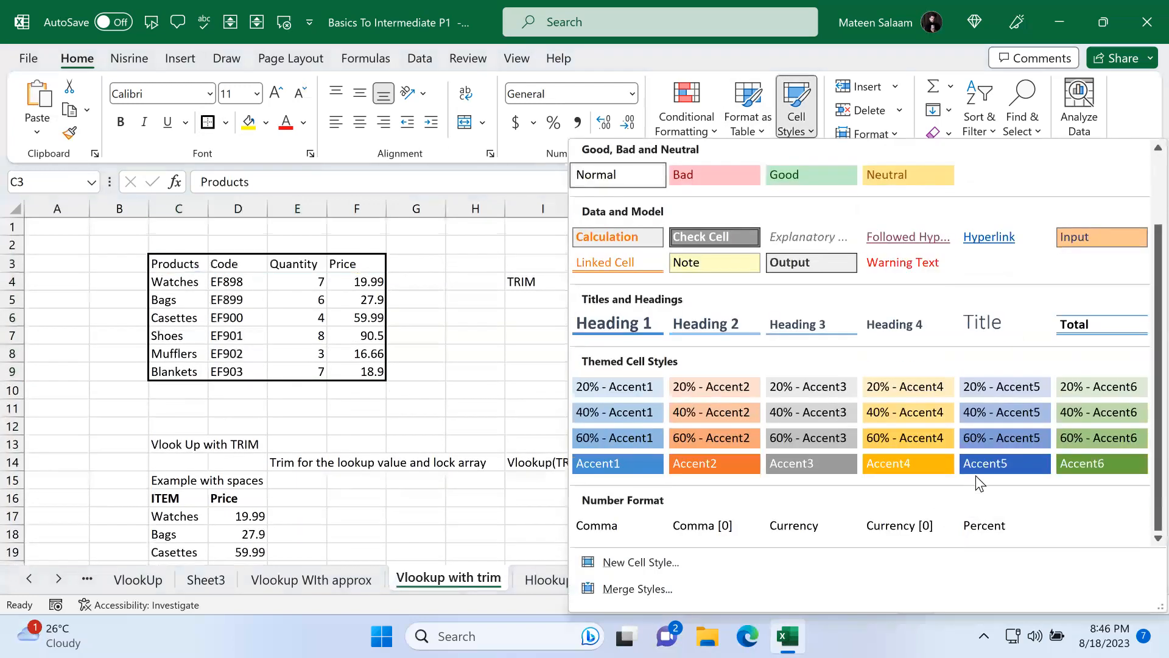
pyautogui.click(984, 463)
pyautogui.moveTo(161, 263); pyautogui.dragTo(369, 371)
pyautogui.hotkey('ctrl', 'c')
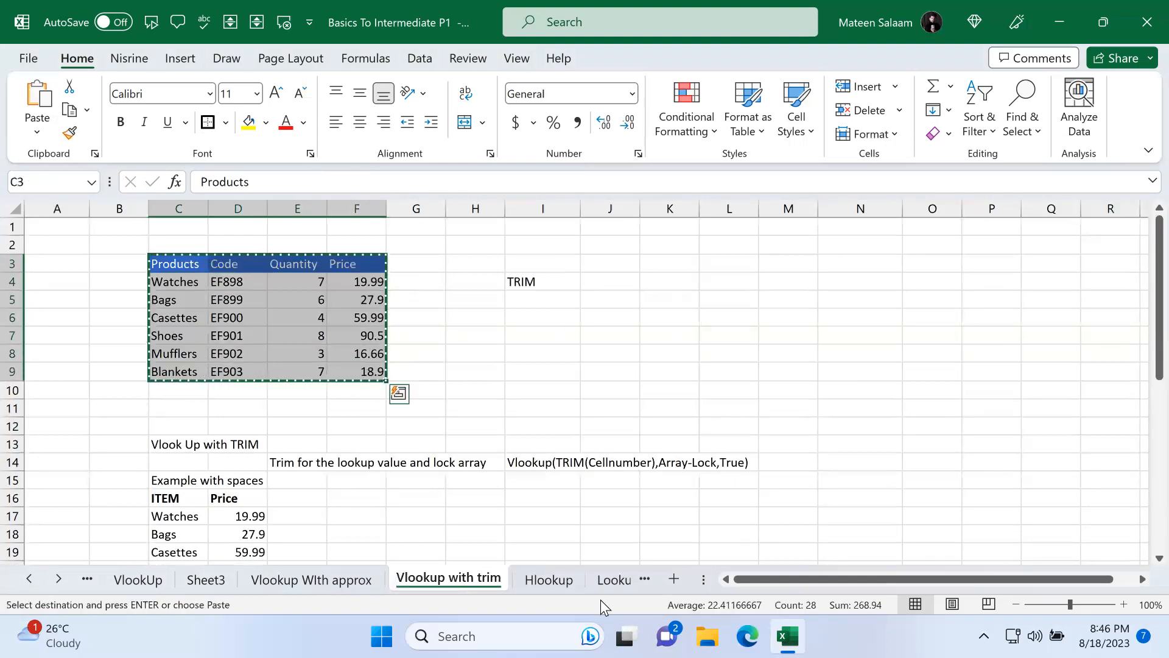
pyautogui.click(568, 581)
pyautogui.scroll(-3, 567, 342)
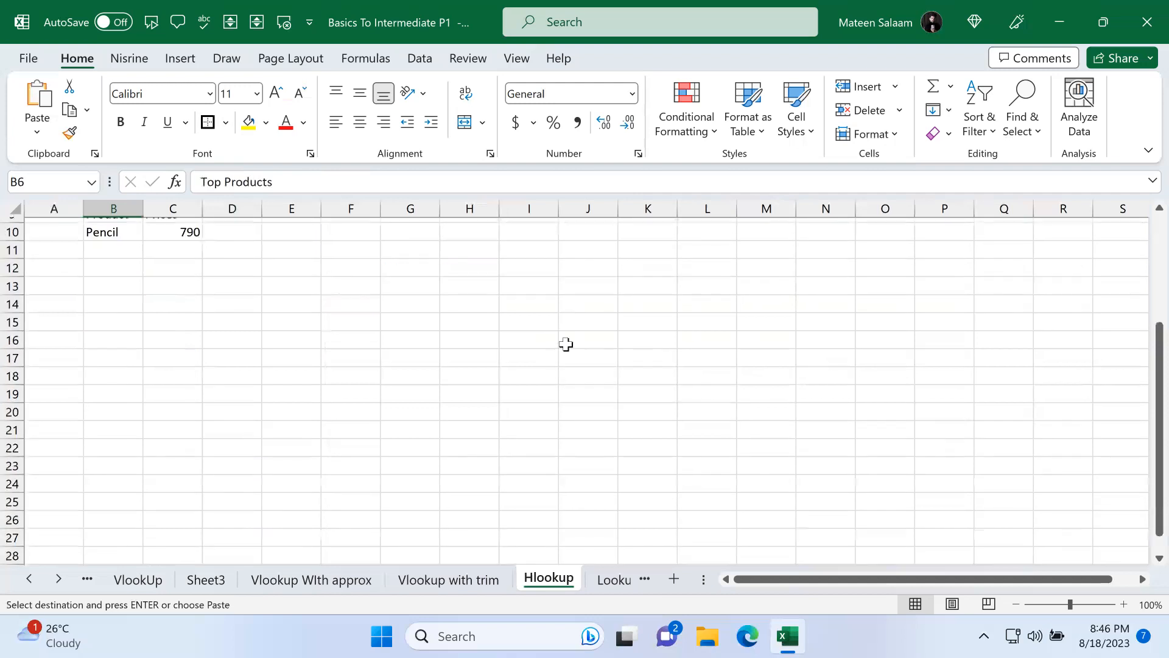
pyautogui.click(123, 290)
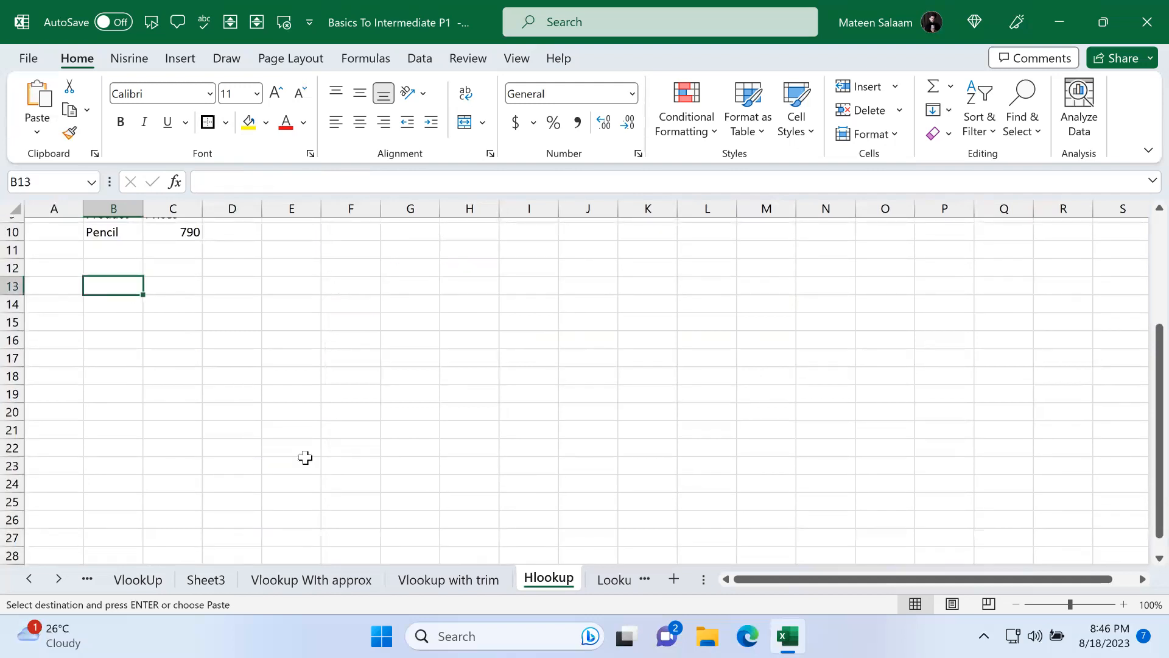
pyautogui.click(425, 581)
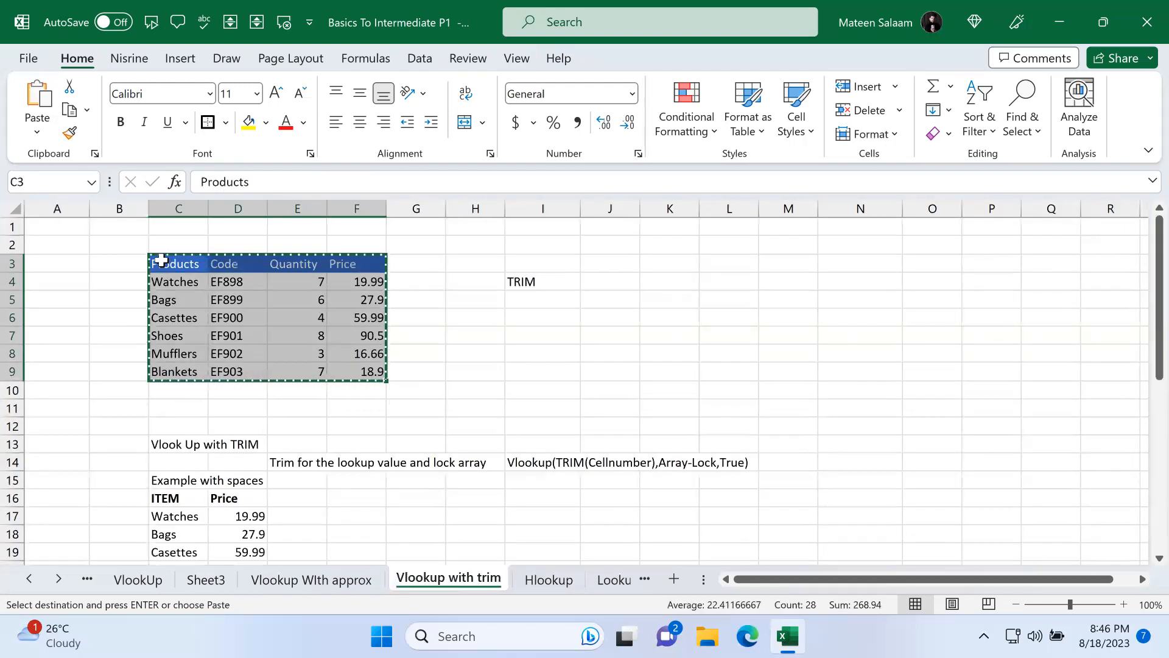
# Step: Copy the Price column D16:D22 and paste it transposed at N16
pyautogui.click(668, 318)
pyautogui.scroll(-2, 668, 318)
pyautogui.moveTo(256, 380); pyautogui.dragTo(255, 484)
pyautogui.hotkey('ctrl', 'c')
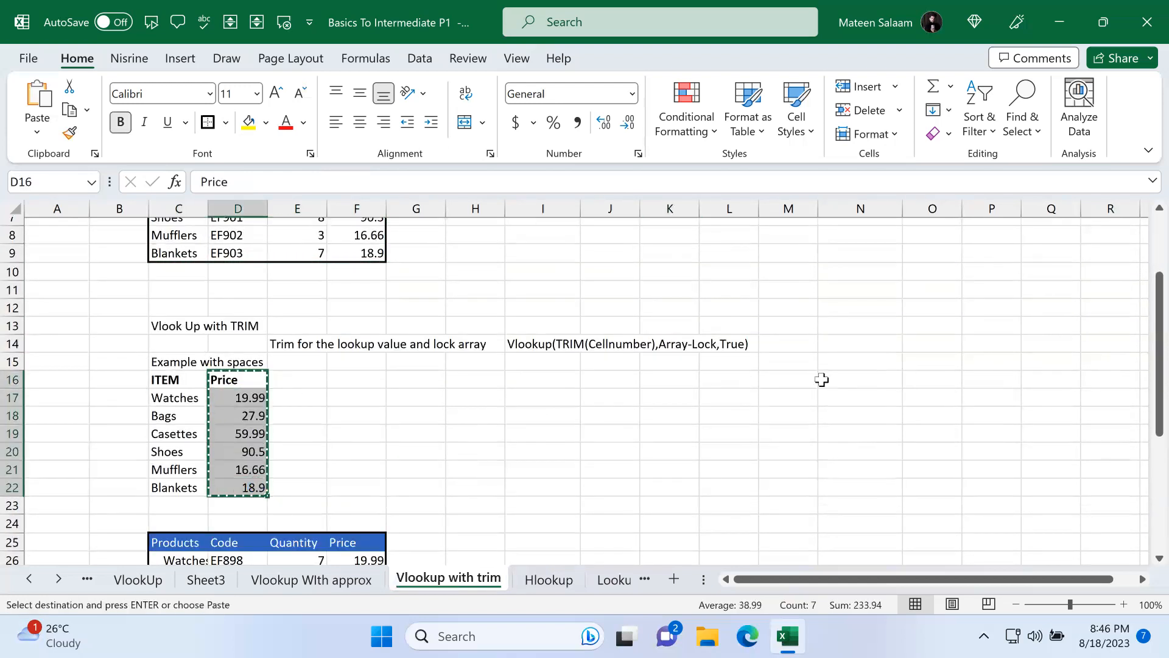
pyautogui.click(823, 379)
pyautogui.click(37, 131)
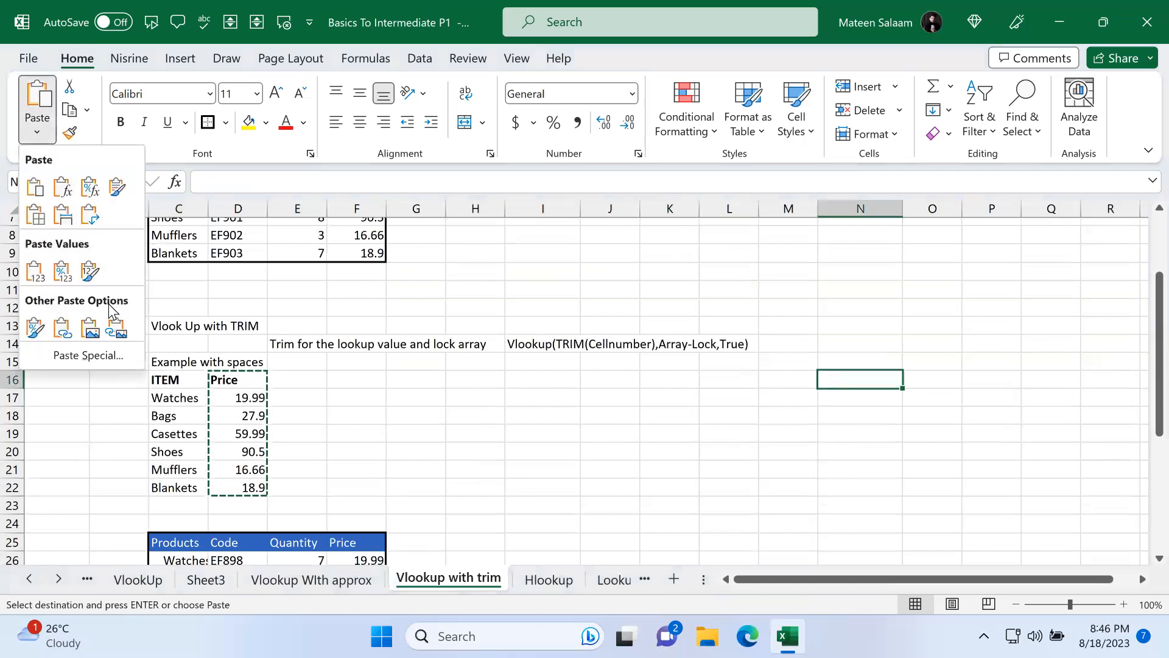
pyautogui.click(90, 217)
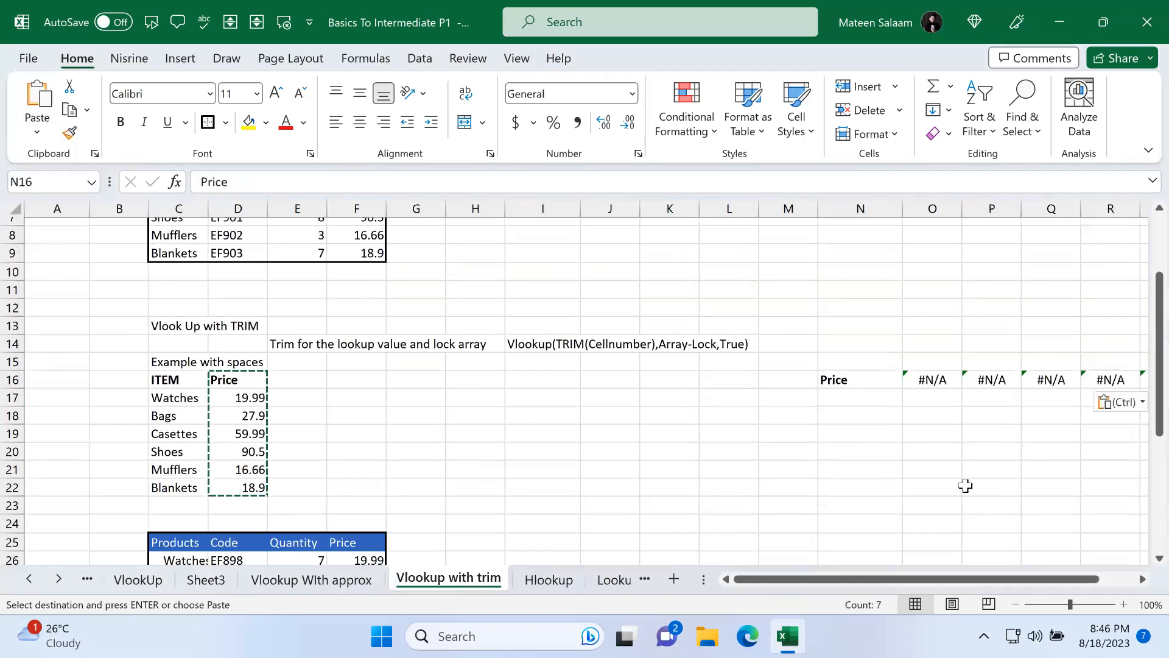
# Step: Paste the copied Price column at N16 as values only
pyautogui.hscroll(3, 880, 397)
pyautogui.hscroll(-3, 392, 386)
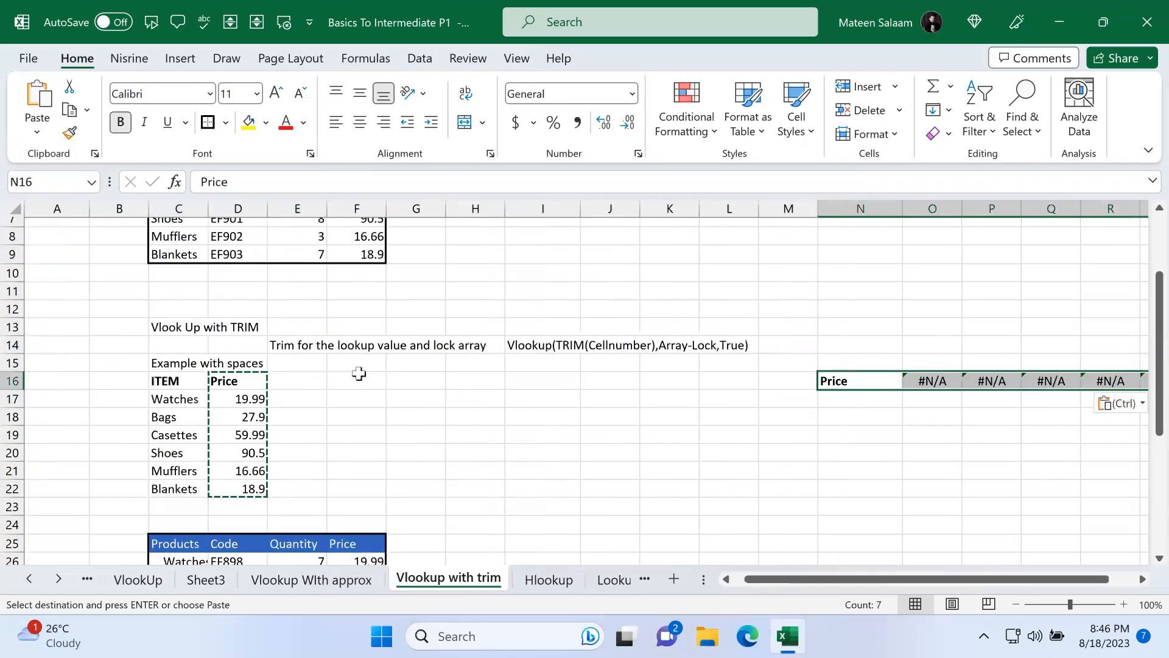
pyautogui.moveTo(253, 382); pyautogui.dragTo(251, 489)
pyautogui.moveTo(369, 448); pyautogui.dragTo(614, 448)
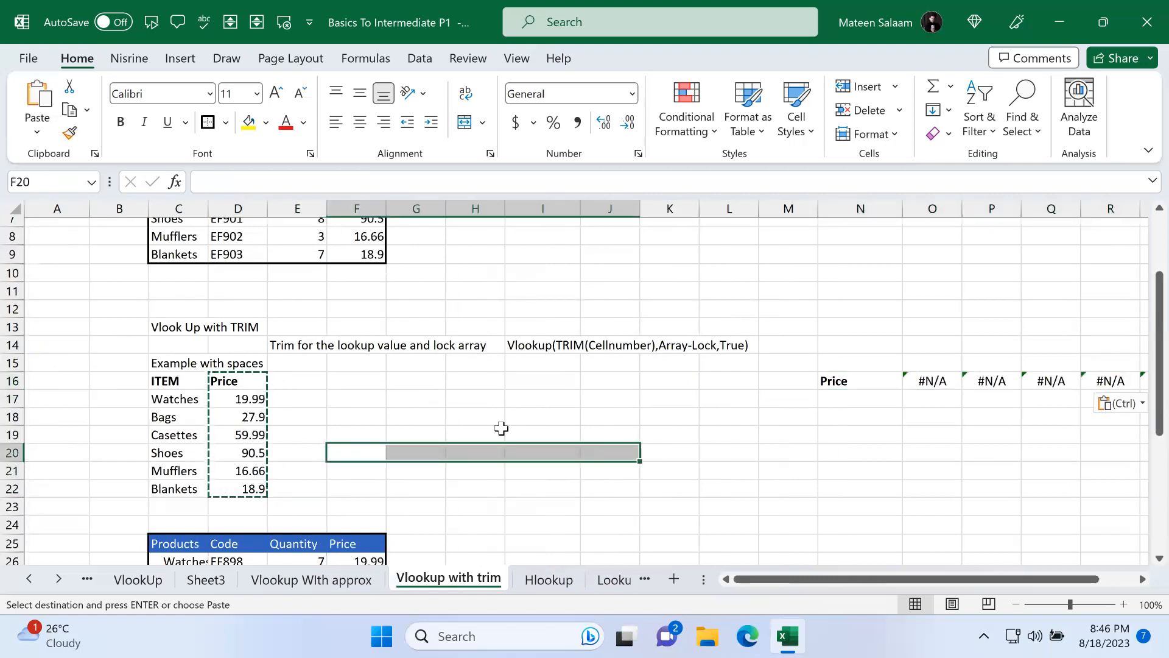
pyautogui.click(1121, 403)
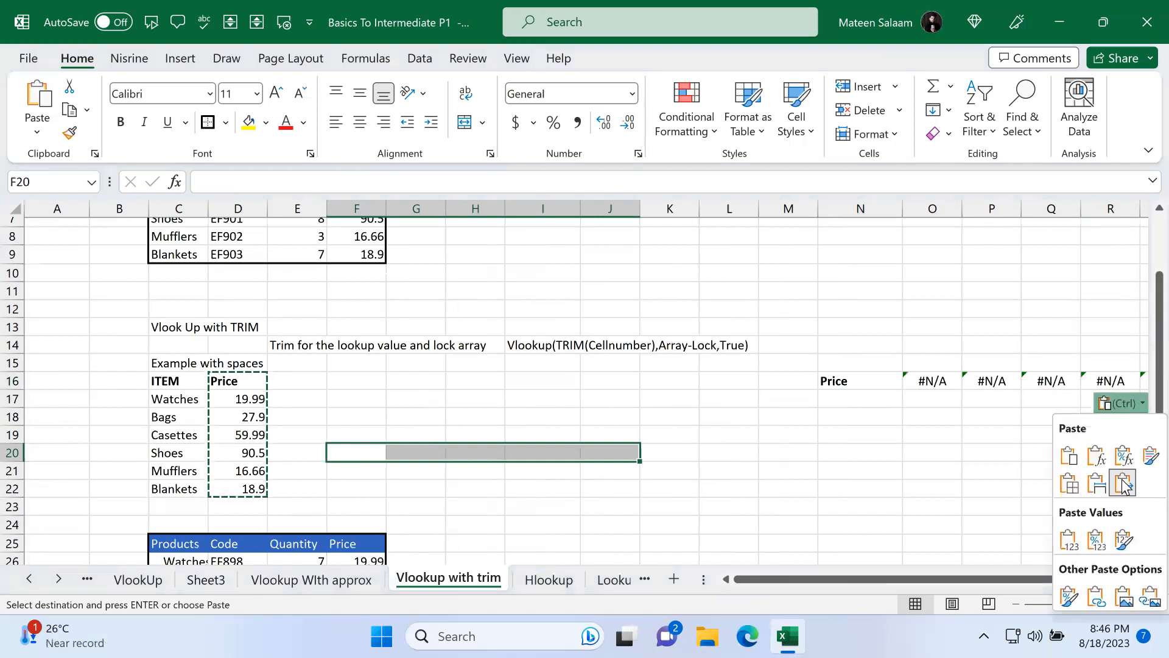
pyautogui.click(1072, 541)
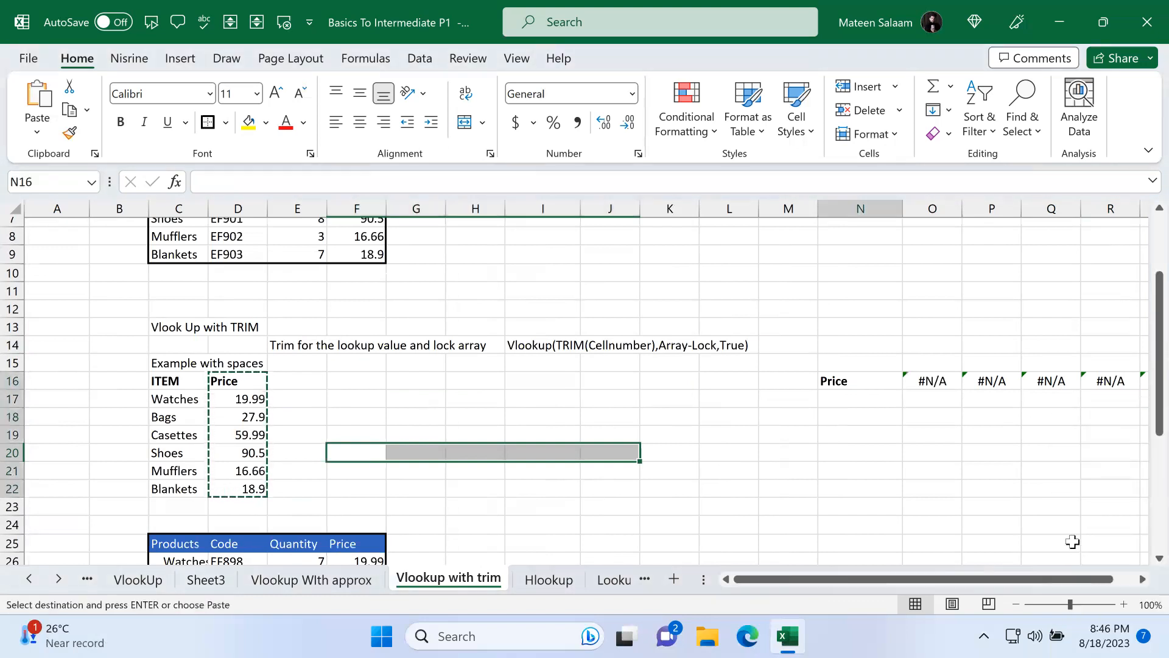
# Step: Try to paste the Price values transposed over the N16 selection
pyautogui.rightClick(891, 377)
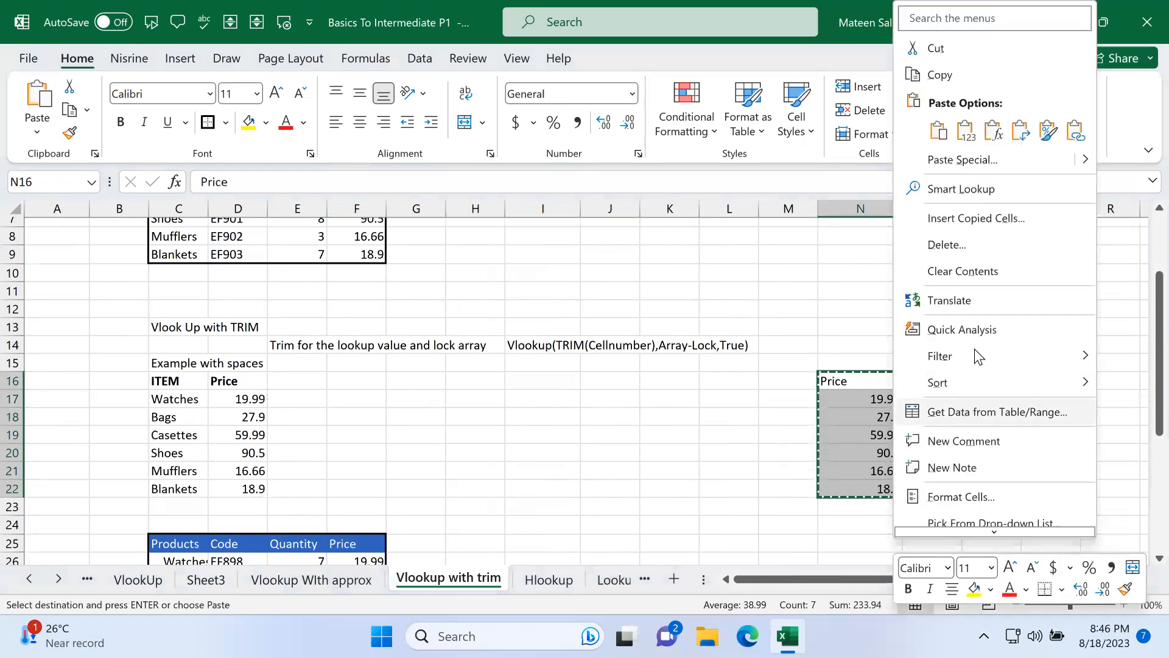
pyautogui.click(1075, 130)
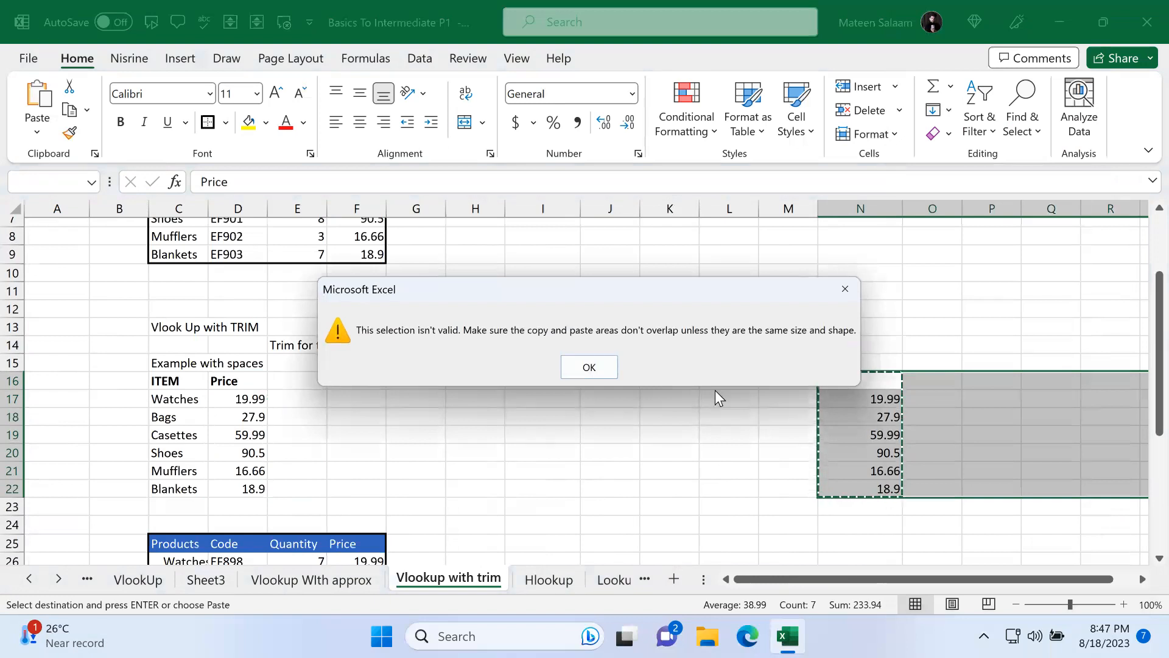
pyautogui.click(590, 365)
# Step: Paste the Price values transposed across row 15 starting at N15
pyautogui.click(766, 399)
pyautogui.click(860, 363)
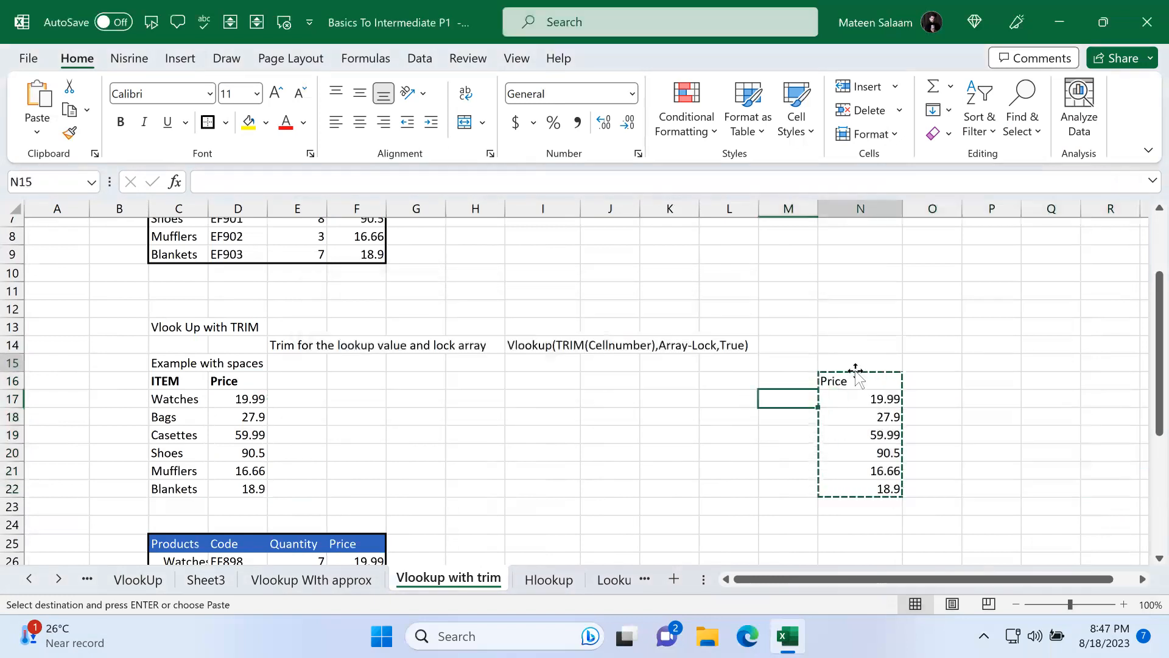
pyautogui.rightClick(866, 362)
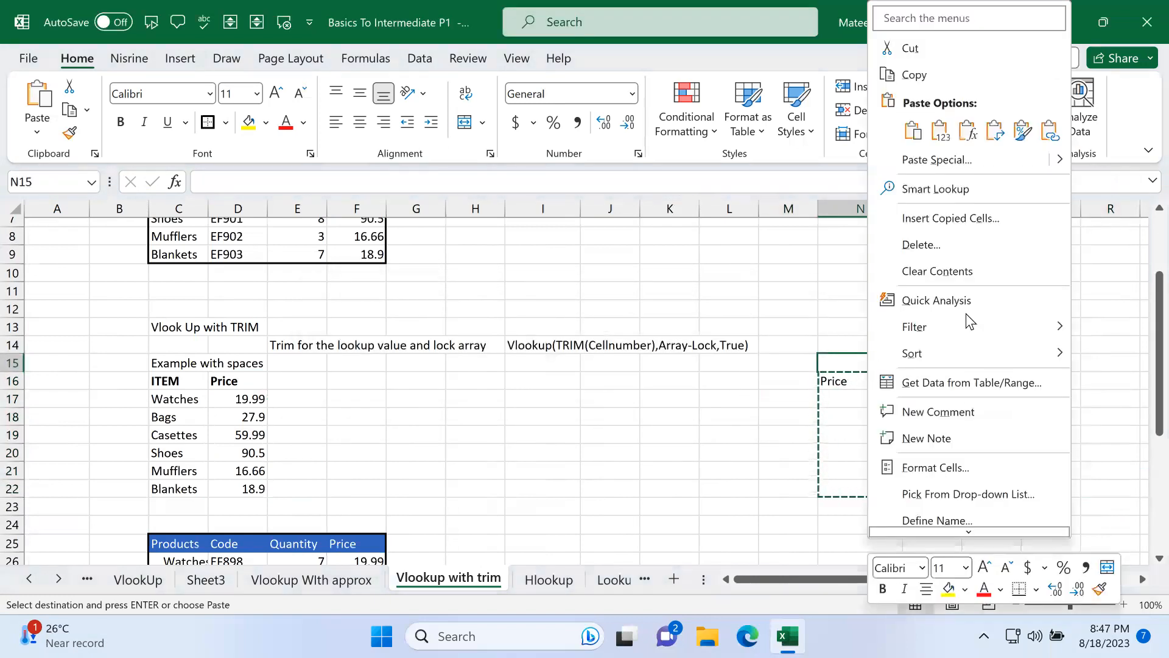
pyautogui.click(1003, 134)
pyautogui.click(932, 451)
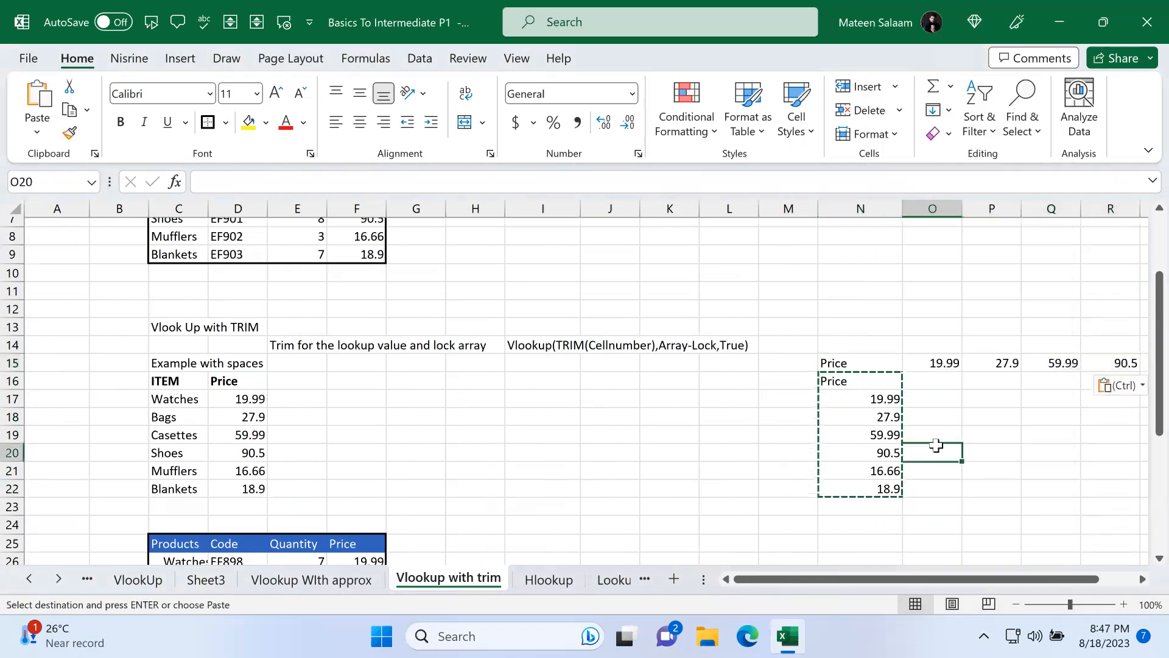
pyautogui.hscroll(5, 809, 396)
pyautogui.hscroll(-4, 465, 444)
pyautogui.hscroll(-1, 466, 443)
pyautogui.moveTo(518, 377); pyautogui.dragTo(496, 469)
pyautogui.moveTo(530, 356); pyautogui.dragTo(837, 361)
# Step: Copy the product table C3:F9
pyautogui.hscroll(-3, 506, 334)
pyautogui.scroll(2, 506, 334)
pyautogui.scroll(1, 506, 335)
pyautogui.moveTo(160, 245); pyautogui.dragTo(365, 356)
pyautogui.hotkey('ctrl', 'c')
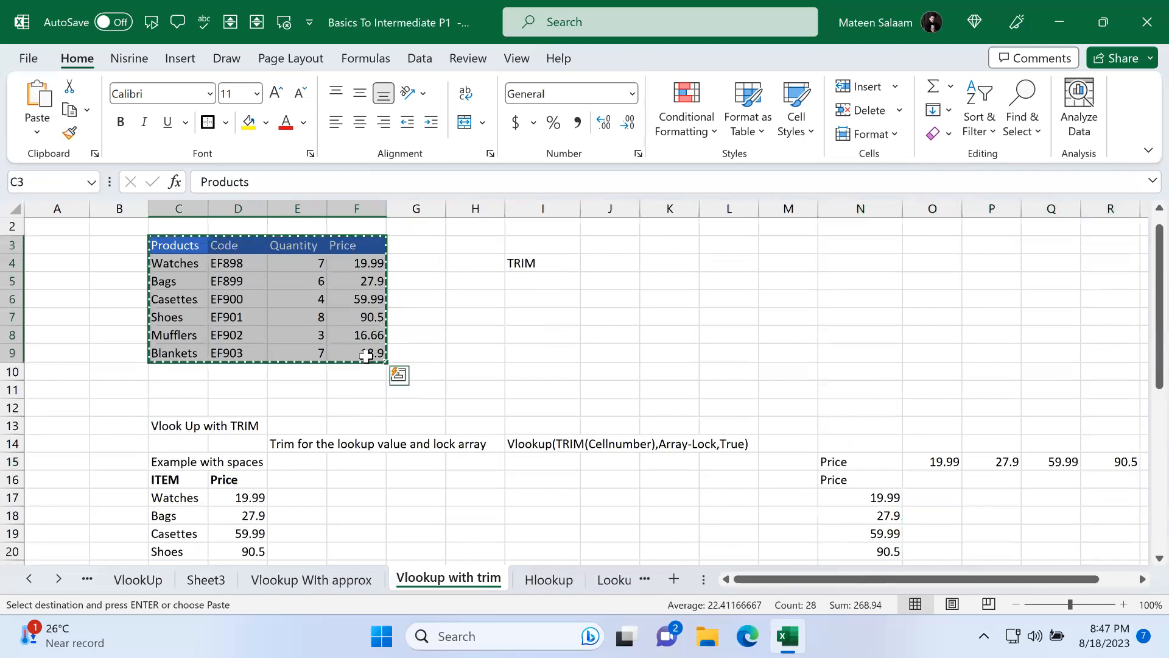
# Step: Paste the copied product table transposed at B16 on the Hlookup sheet
pyautogui.click(553, 572)
pyautogui.scroll(-1, 280, 350)
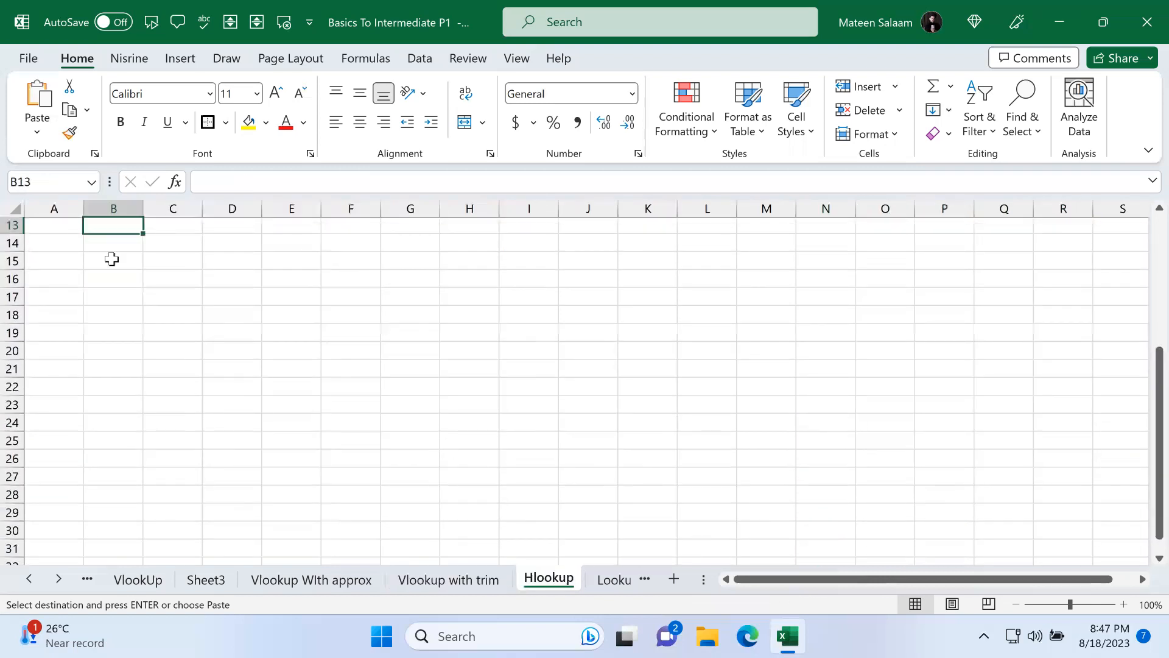
pyautogui.click(113, 279)
pyautogui.click(37, 132)
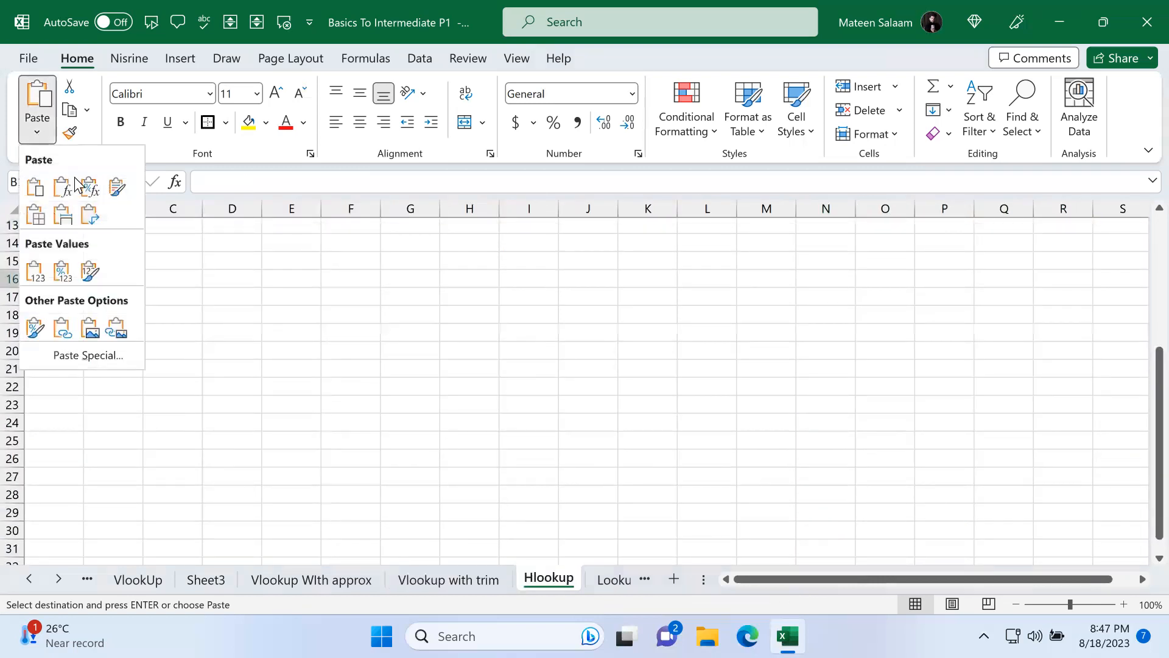
pyautogui.click(89, 226)
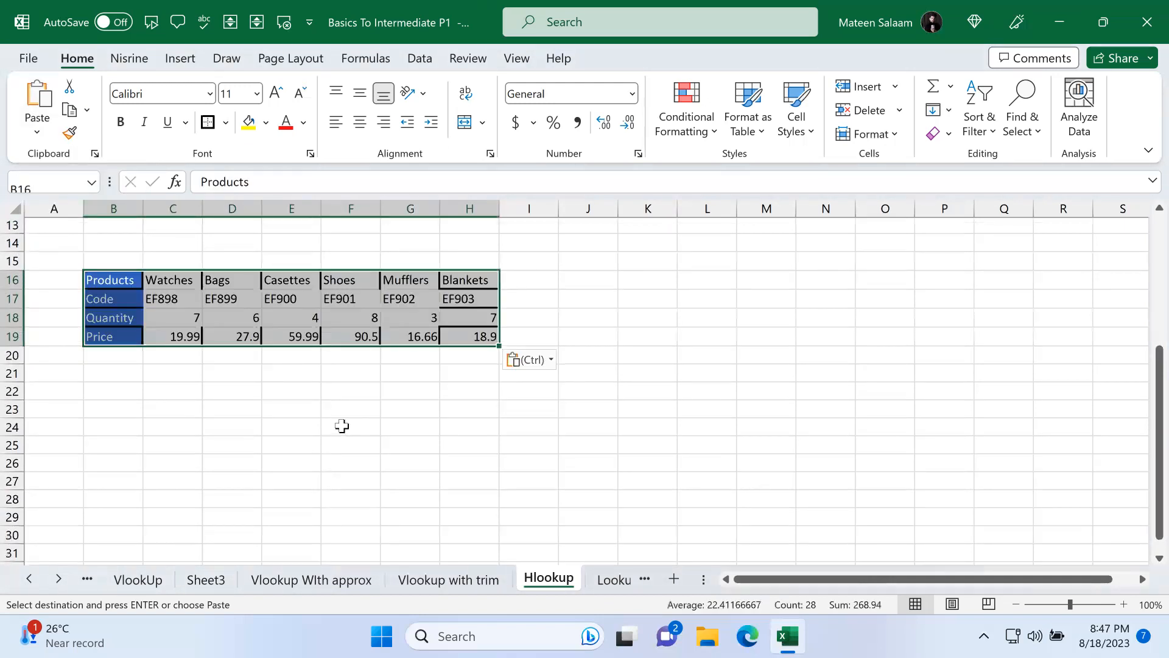
# Step: Give the transposed table B16:H19 all borders plus a thick outside border
pyautogui.click(341, 426)
pyautogui.moveTo(122, 280); pyautogui.dragTo(474, 338)
pyautogui.click(226, 123)
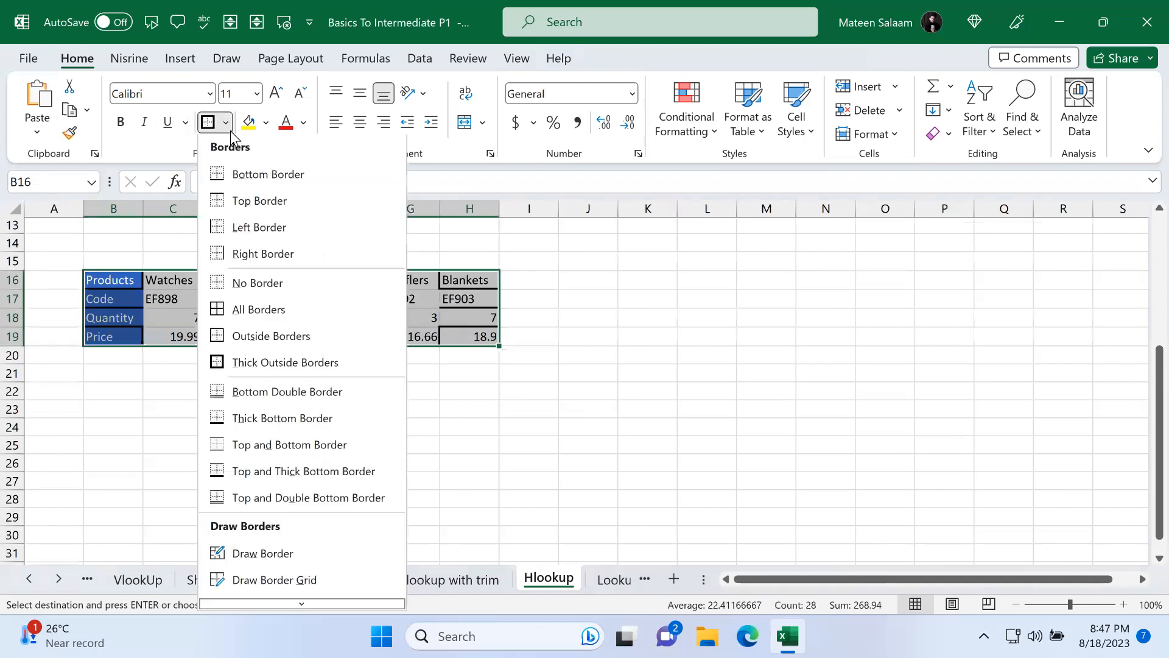
pyautogui.click(258, 284)
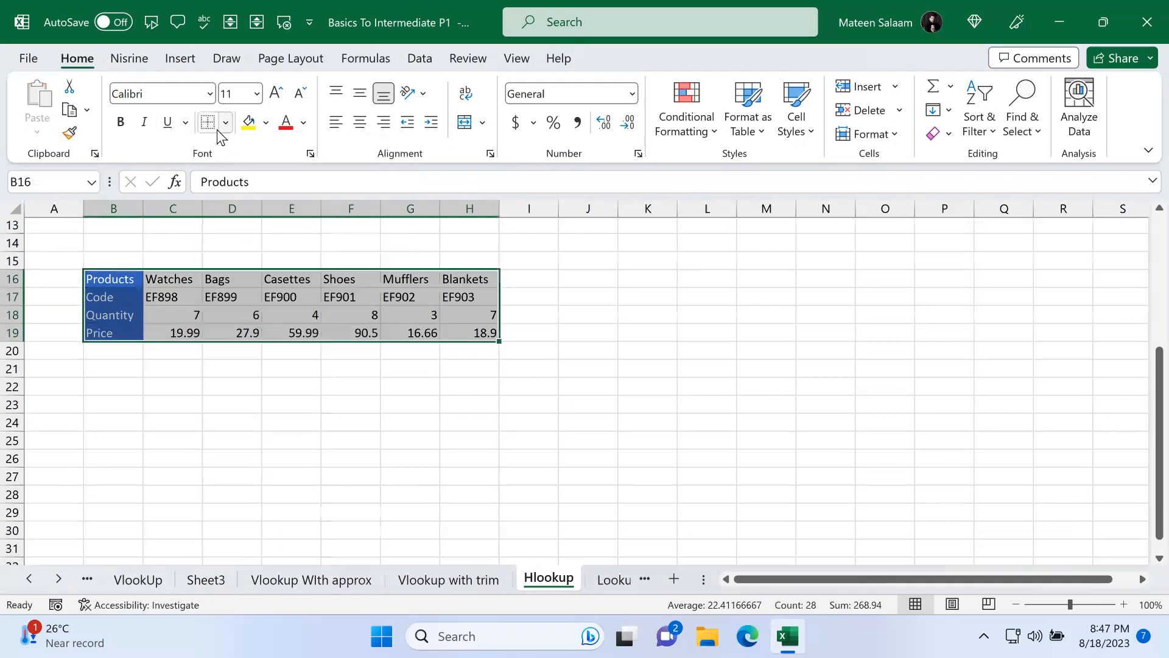
pyautogui.click(225, 125)
pyautogui.click(255, 368)
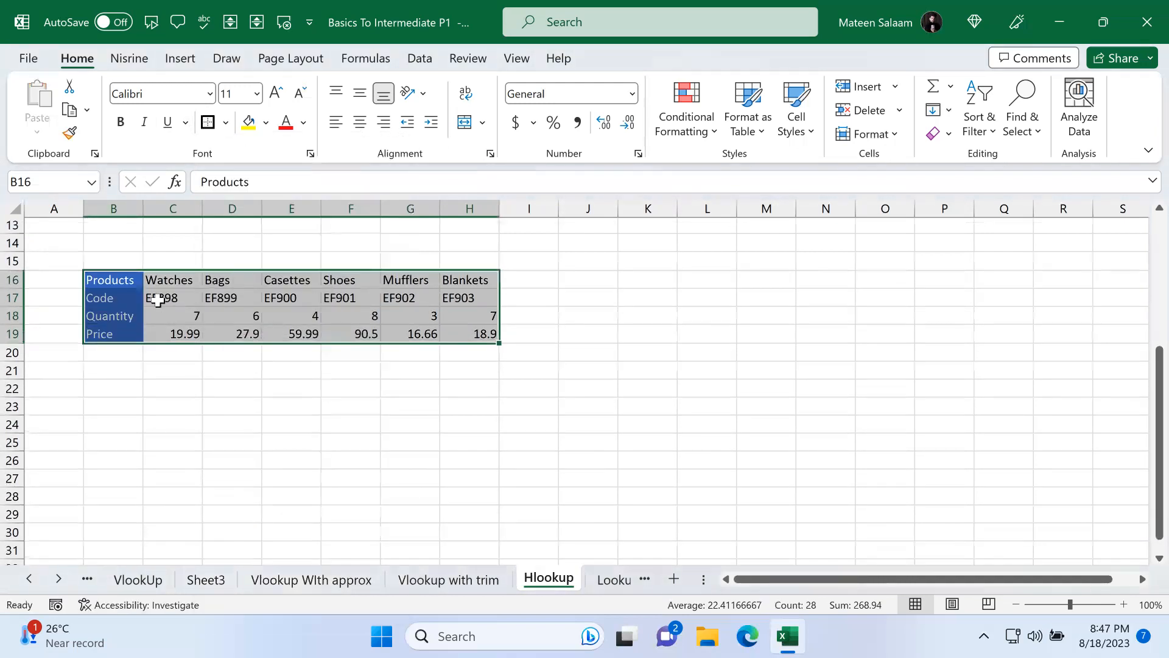
pyautogui.click(226, 123)
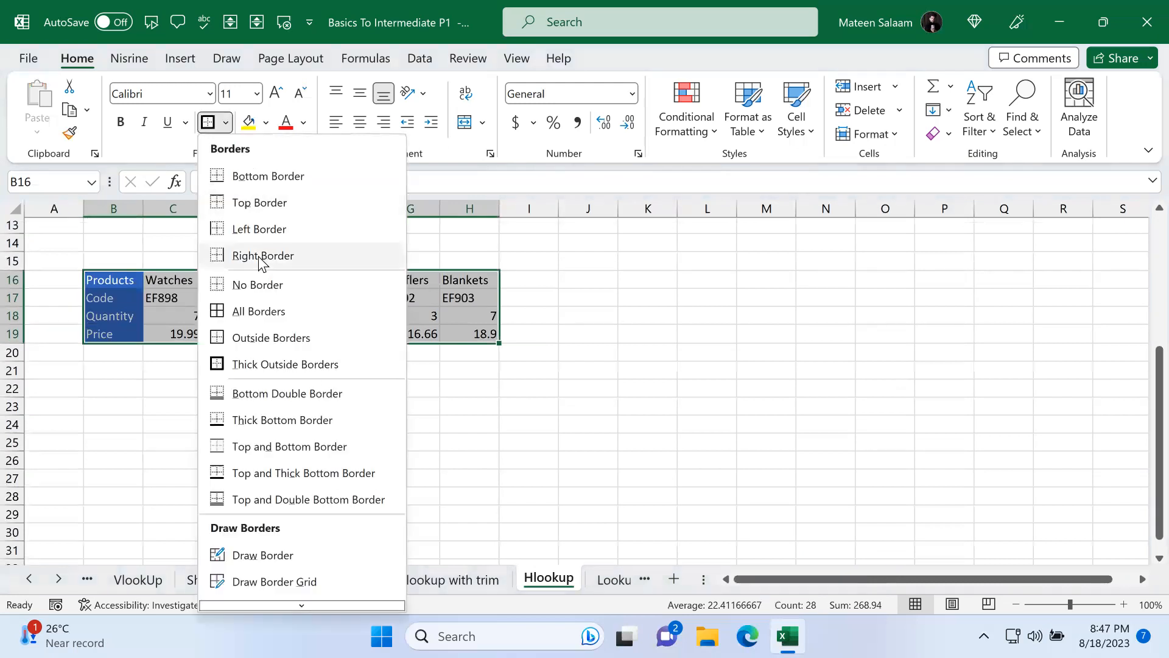
pyautogui.click(265, 303)
pyautogui.click(225, 123)
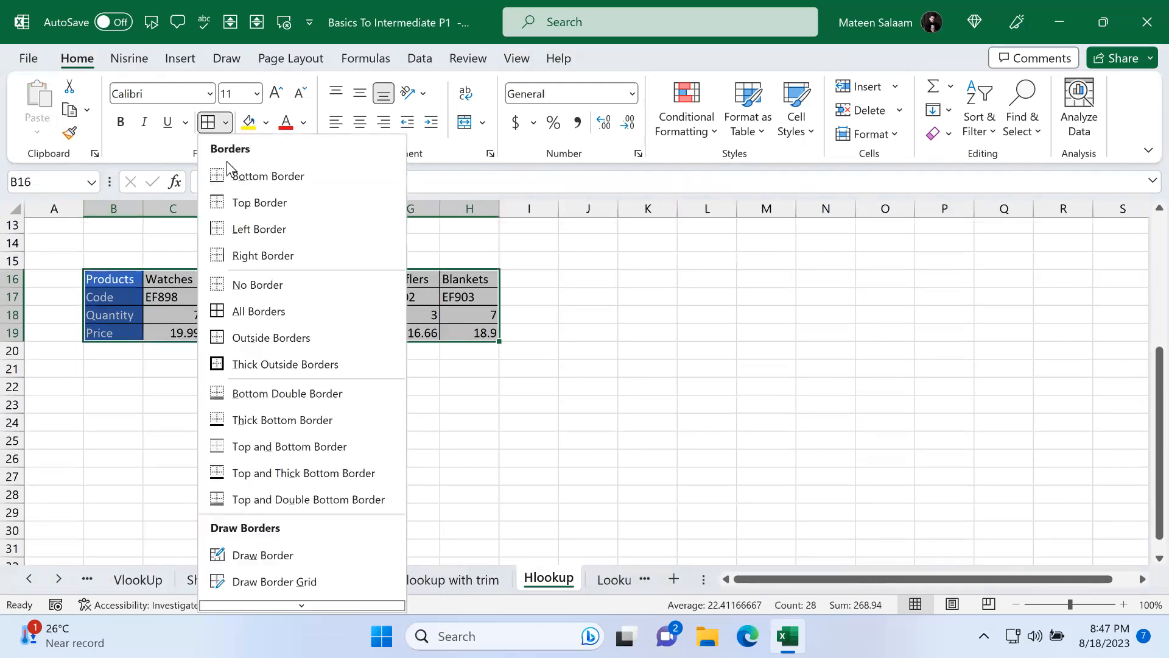
pyautogui.click(268, 364)
pyautogui.click(300, 418)
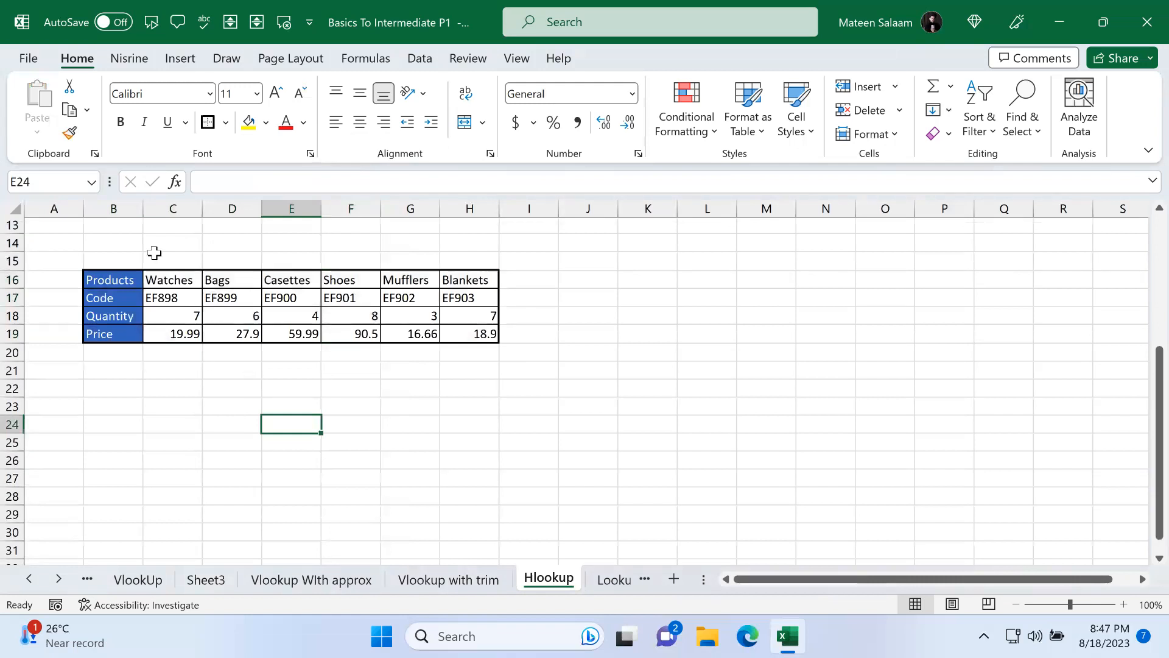
# Step: Select each row of the transposed table in turn to examine its labels and values
pyautogui.click(122, 277)
pyautogui.moveTo(160, 280); pyautogui.dragTo(466, 281)
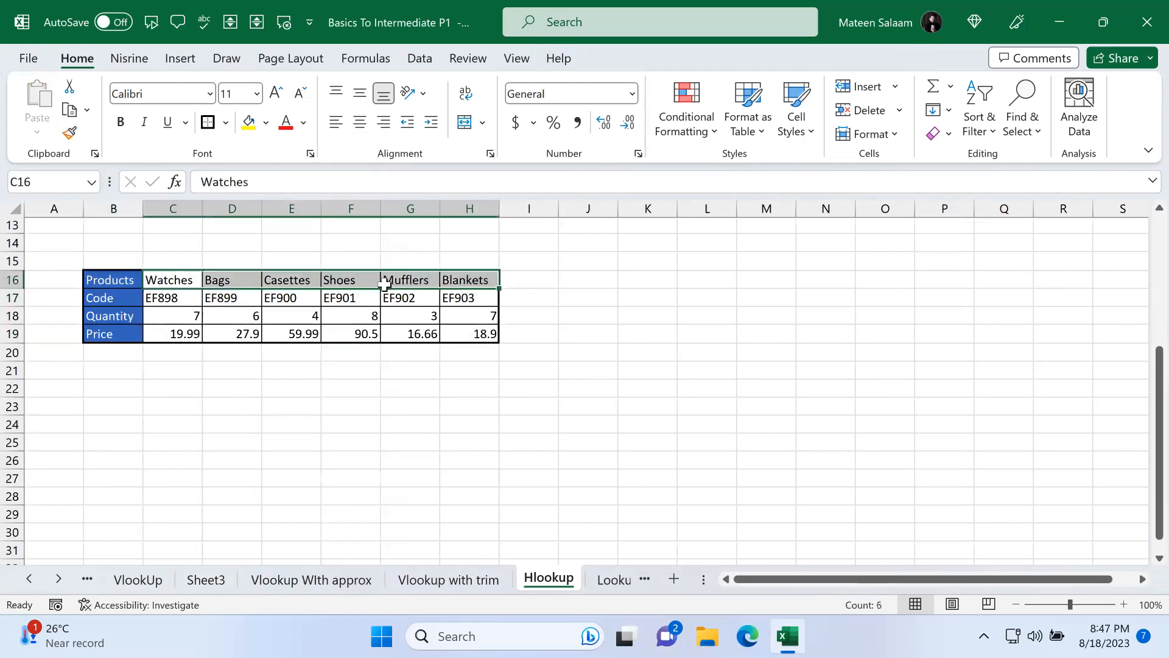
pyautogui.click(120, 298)
pyautogui.moveTo(165, 298); pyautogui.dragTo(530, 298)
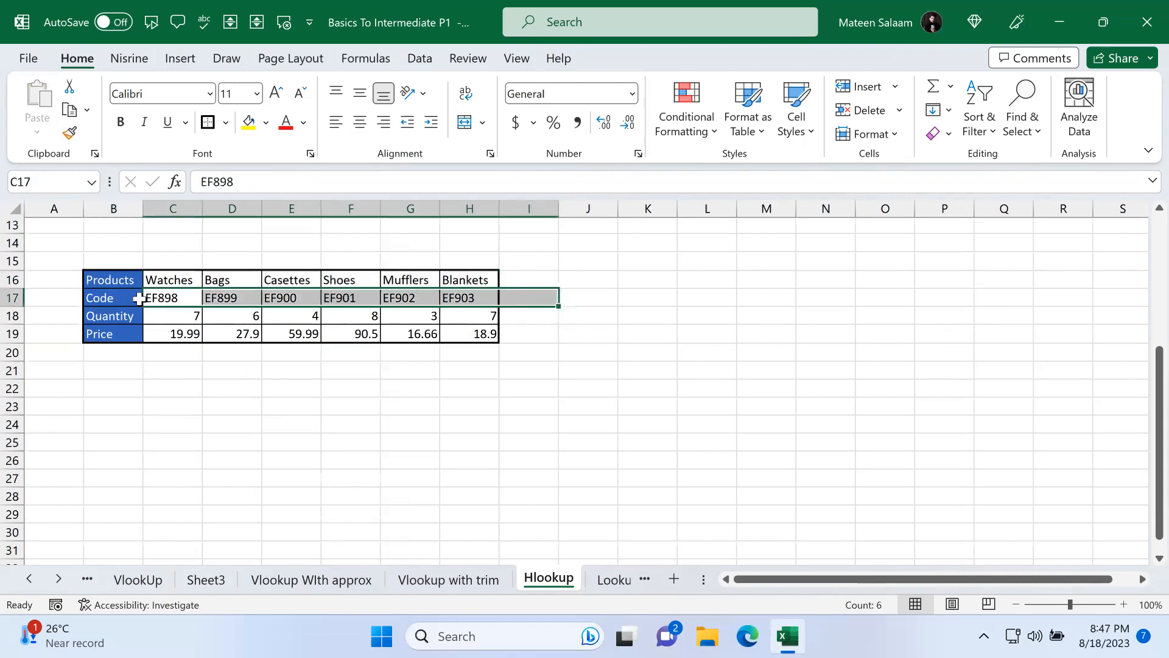
pyautogui.click(127, 316)
pyautogui.moveTo(165, 315); pyautogui.dragTo(452, 316)
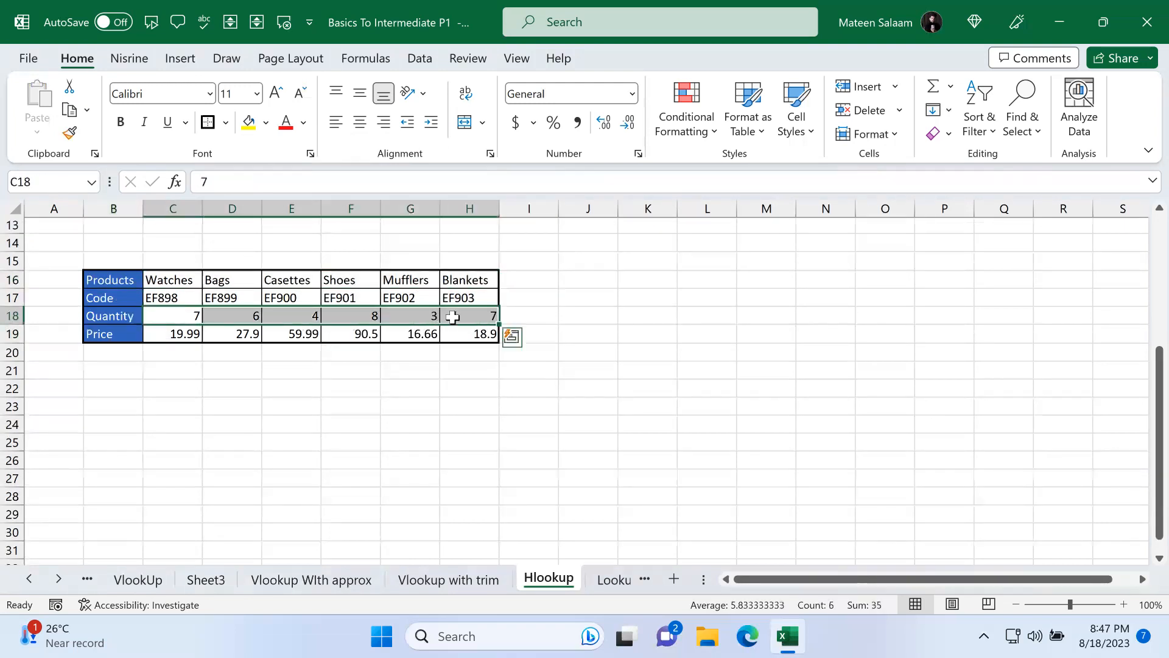
pyautogui.moveTo(167, 333); pyautogui.dragTo(495, 341)
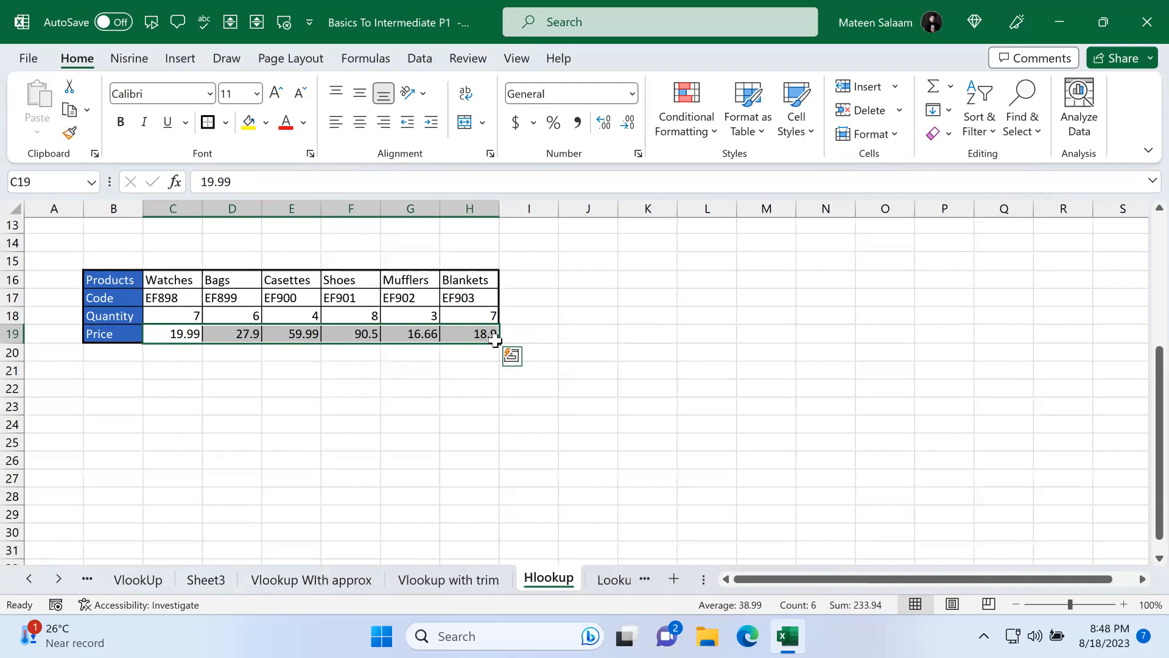
pyautogui.click(122, 385)
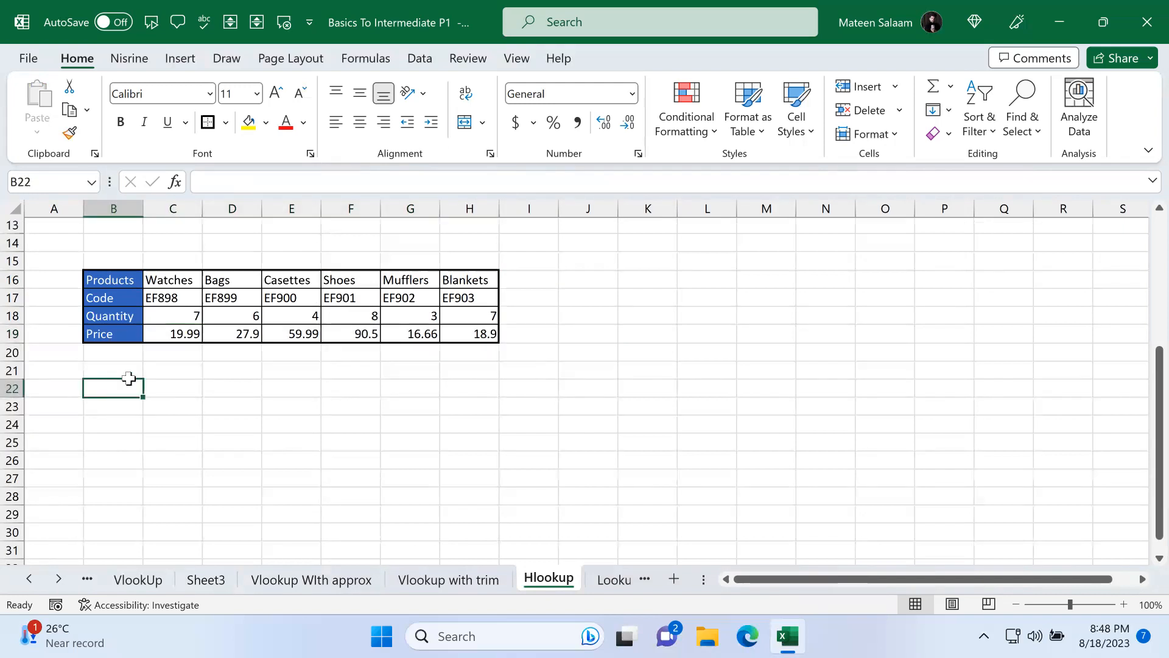
pyautogui.write('=')
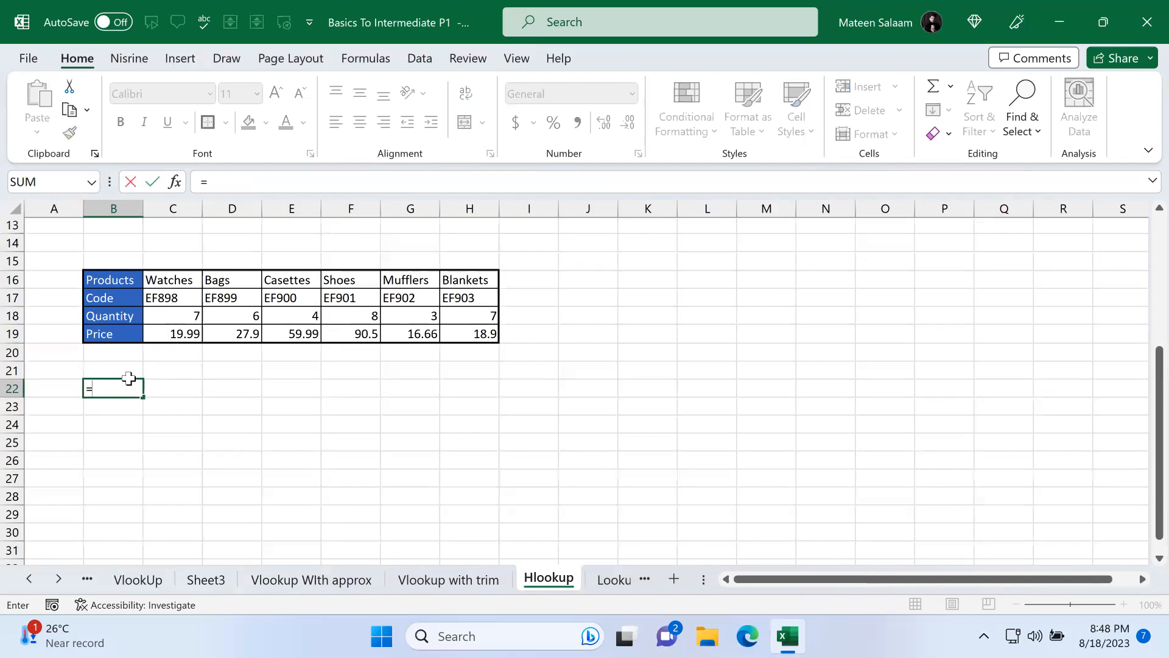
pyautogui.write('hl')
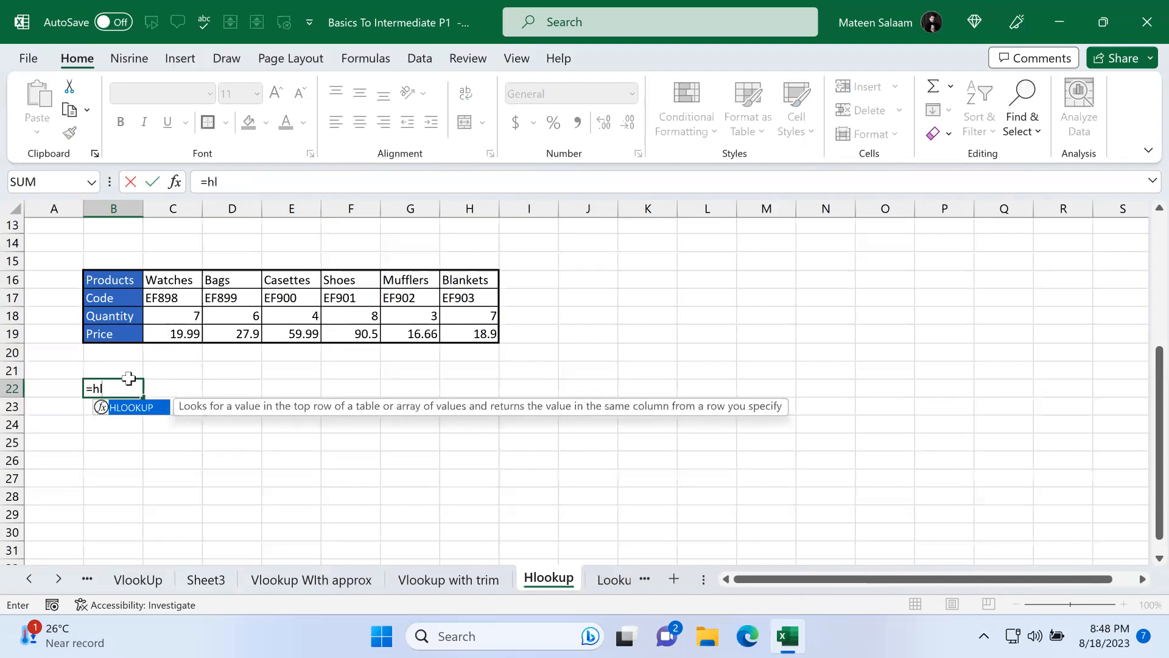
pyautogui.press('Tab')
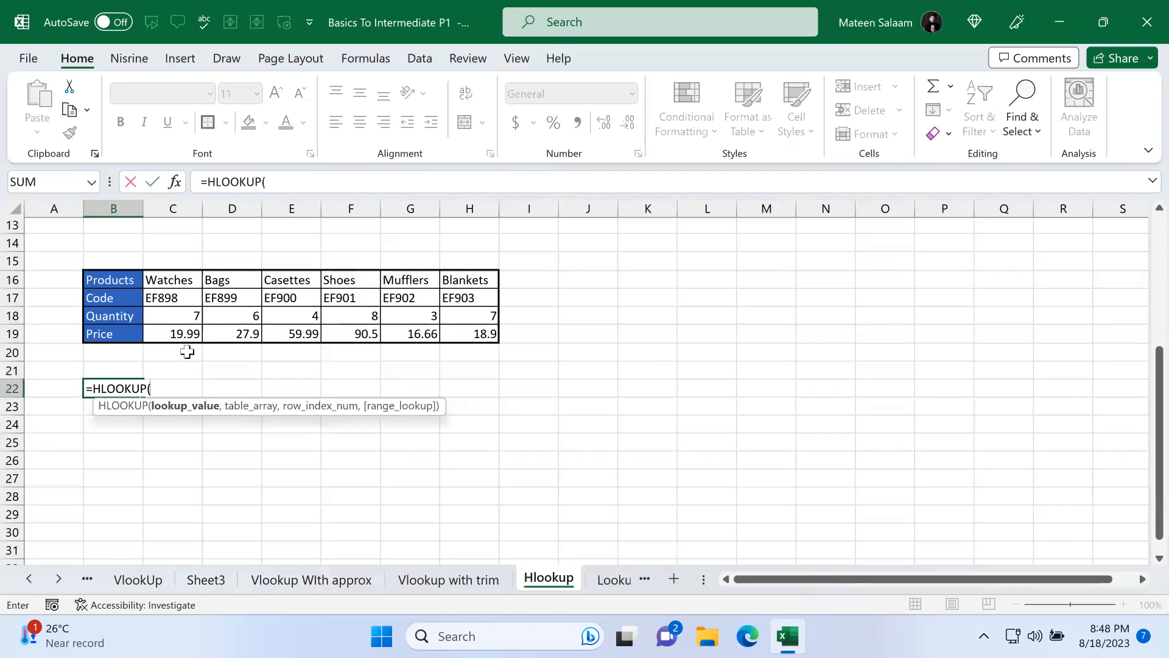
pyautogui.press('BackSpace')
pyautogui.press('BackSpace')
pyautogui.press('BackSpace')
pyautogui.press('BackSpace')
pyautogui.press('BackSpace')
pyautogui.press('BackSpace')
pyautogui.press('BackSpace')
pyautogui.press('BackSpace')
pyautogui.press('BackSpace')
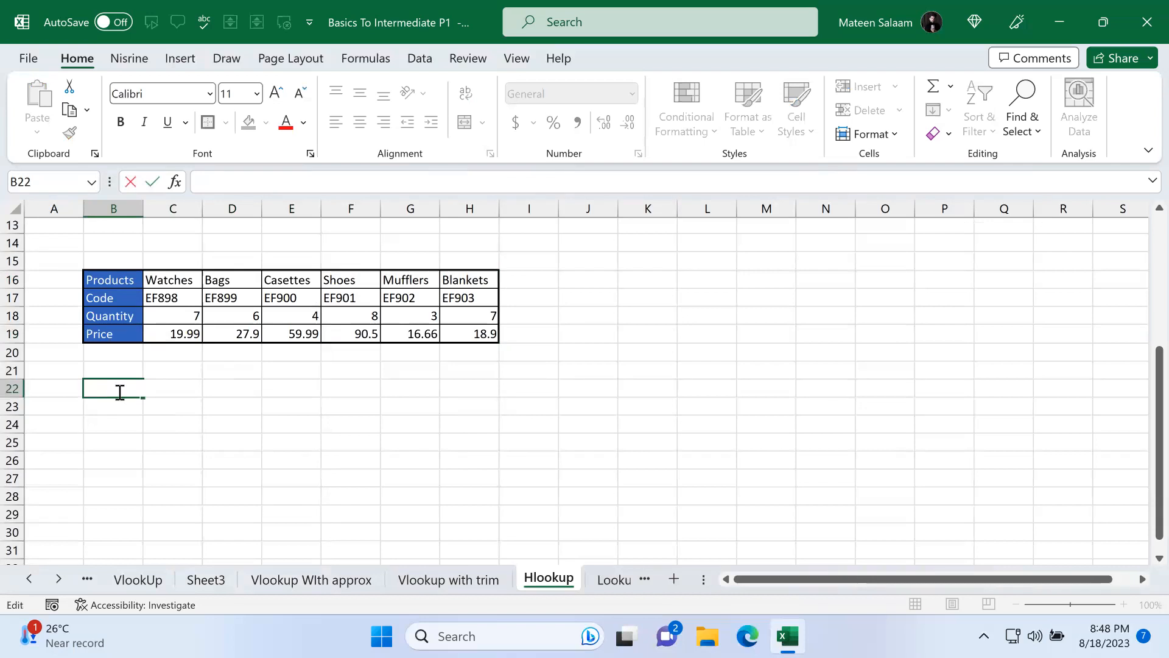
# Step: Enter the headers Product in B22 and Price in C22
pyautogui.write('Product')
pyautogui.press('Tab')
pyautogui.write('Price')
pyautogui.press('Return')
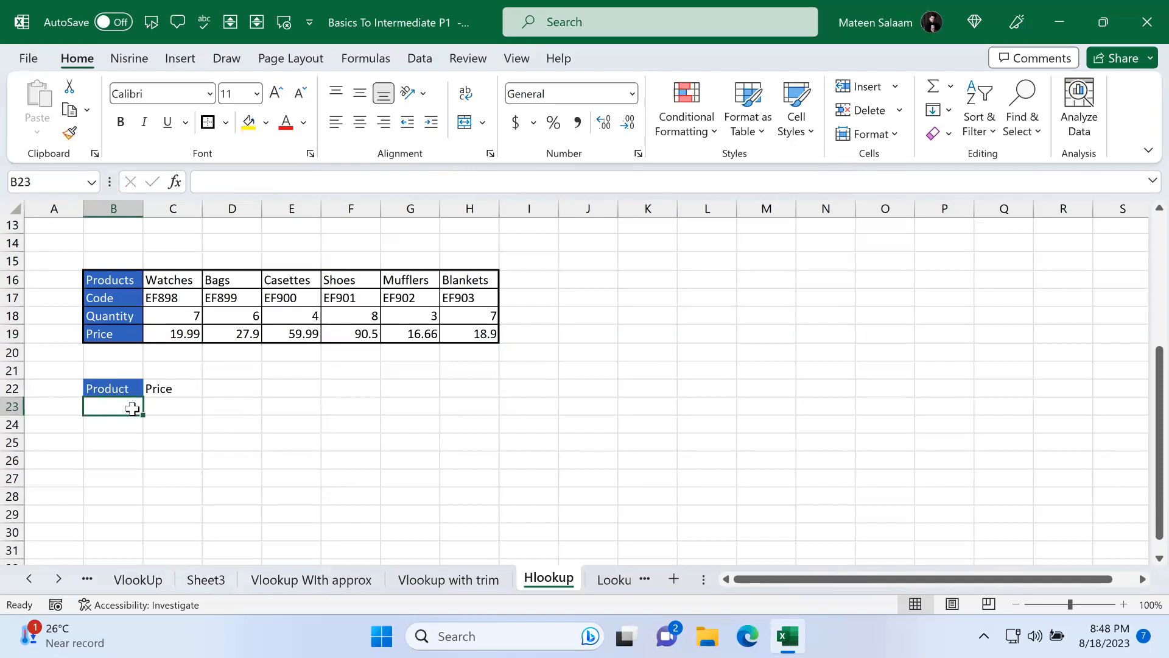
# Step: Enter Casettes as the lookup product in B23 and reset its cell style to Normal
pyautogui.write('Casette')
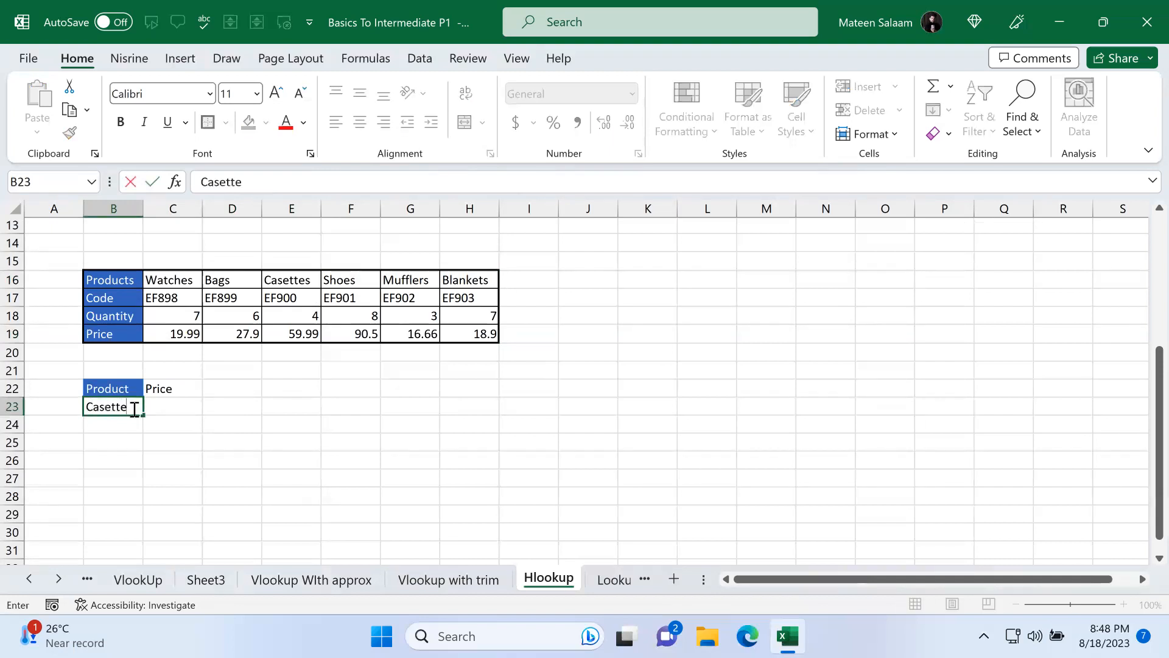
pyautogui.write('s')
pyautogui.press('Return')
pyautogui.click(190, 406)
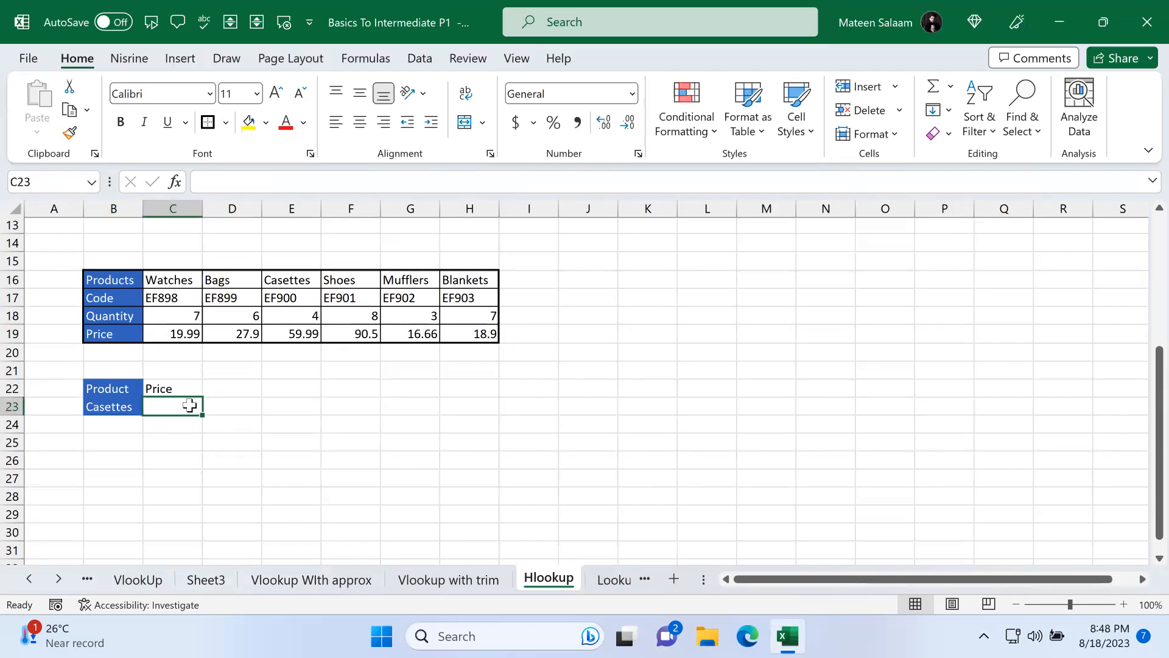
pyautogui.write('=')
pyautogui.press('Escape')
pyautogui.click(108, 407)
pyautogui.click(808, 125)
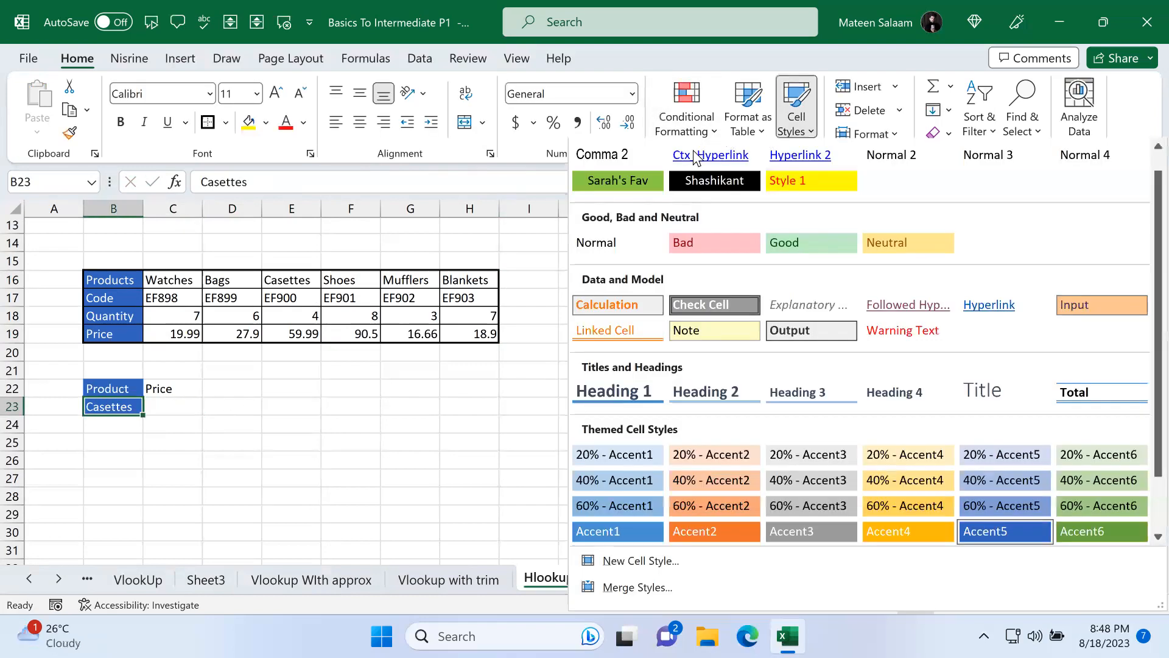
pyautogui.click(293, 374)
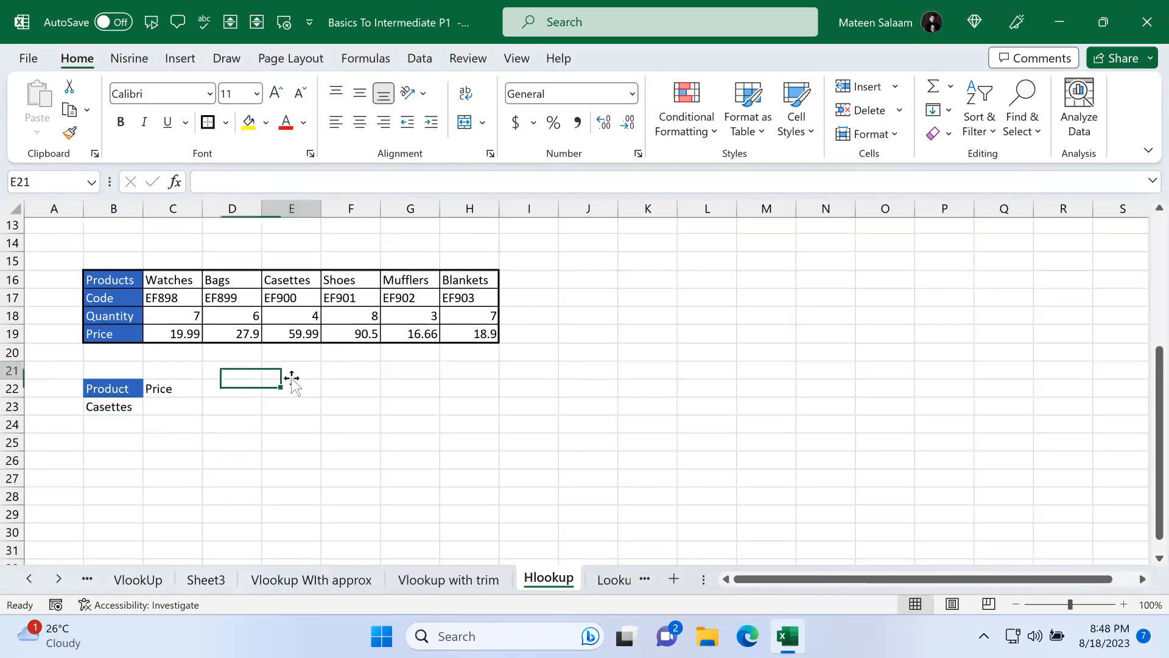
# Step: In C23, enter =HLOOKUP(B23,C16:H19,4,FALSE) to return the price of the product in B23
pyautogui.click(183, 404)
pyautogui.write('=hloo')
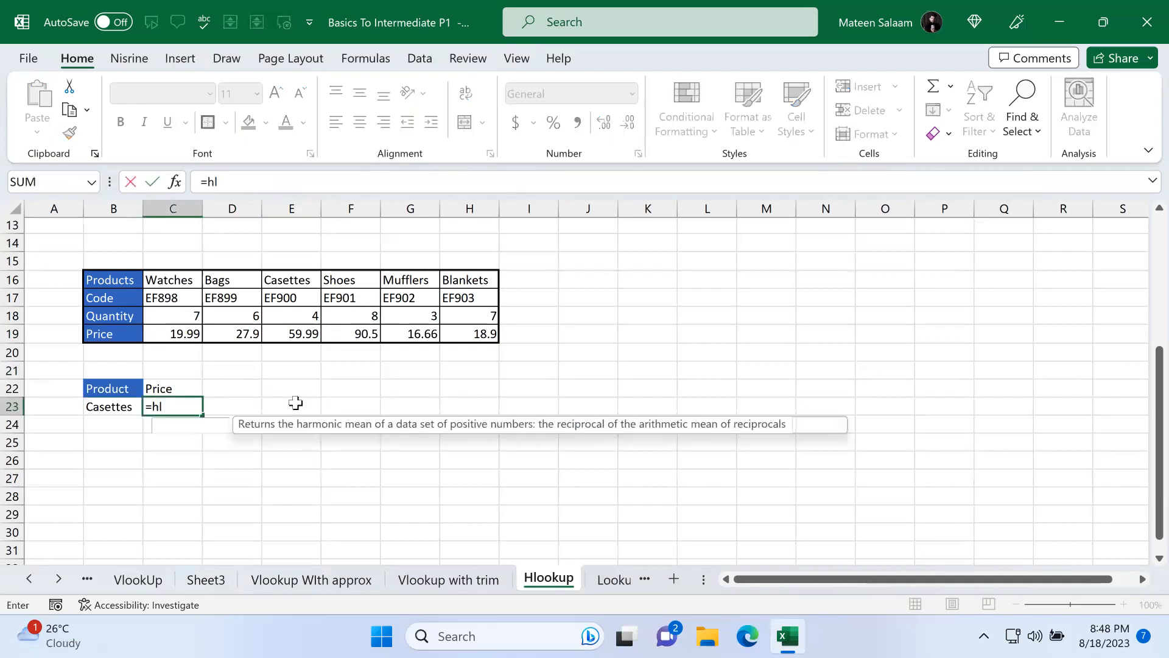
pyautogui.press('Tab')
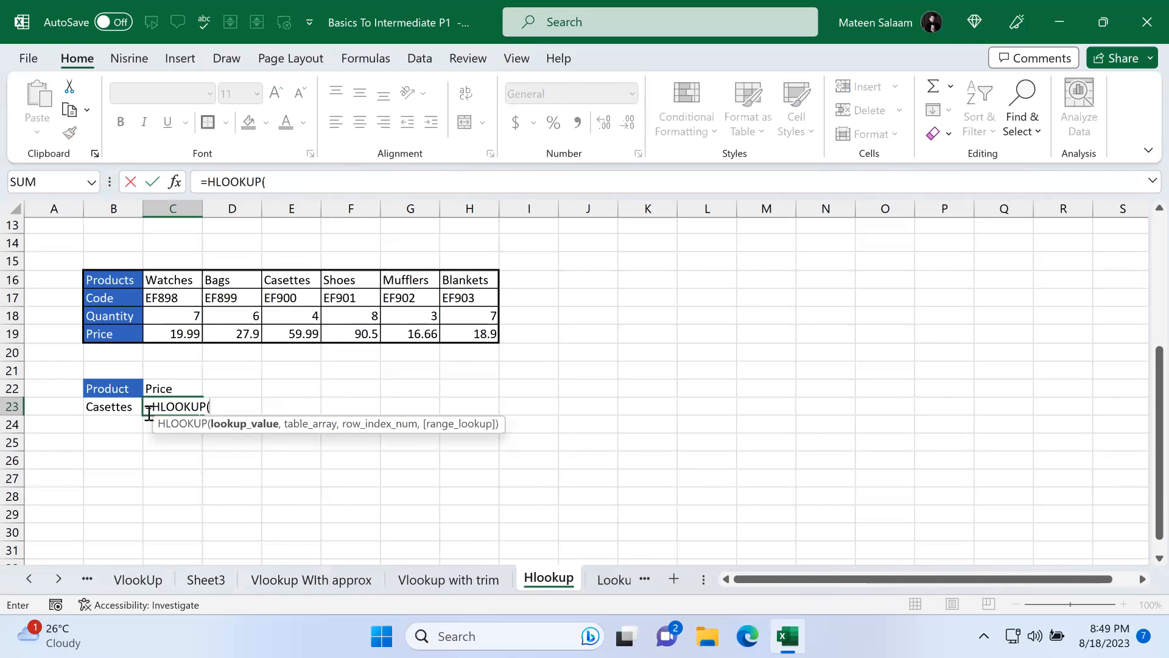
pyautogui.click(124, 407)
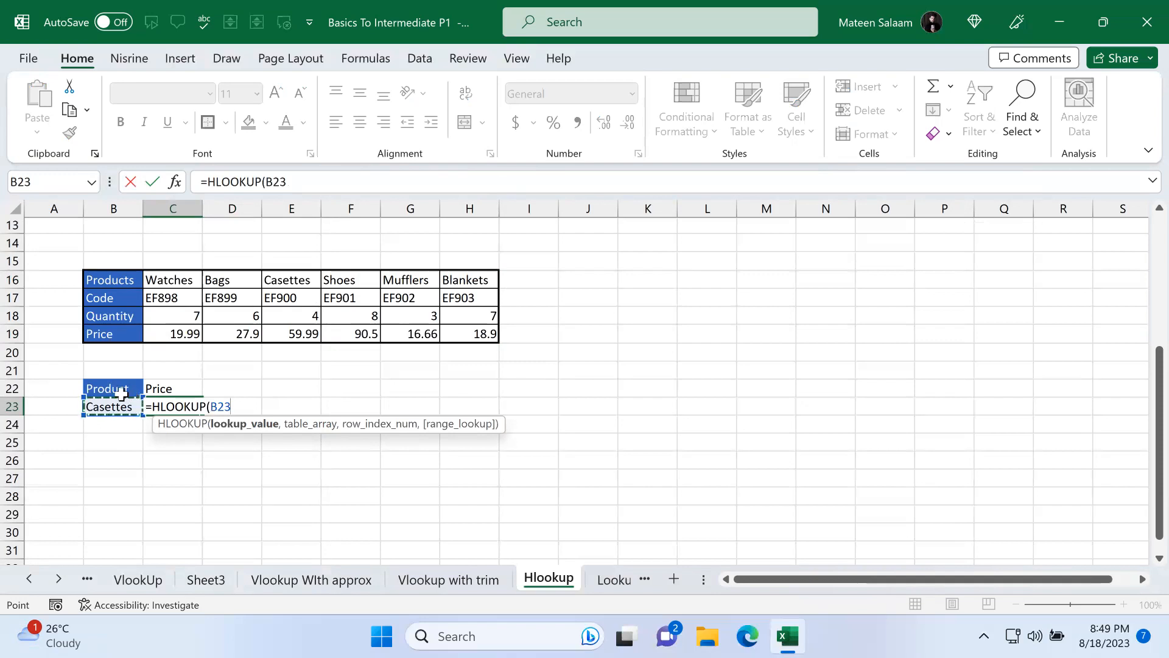
pyautogui.write(',')
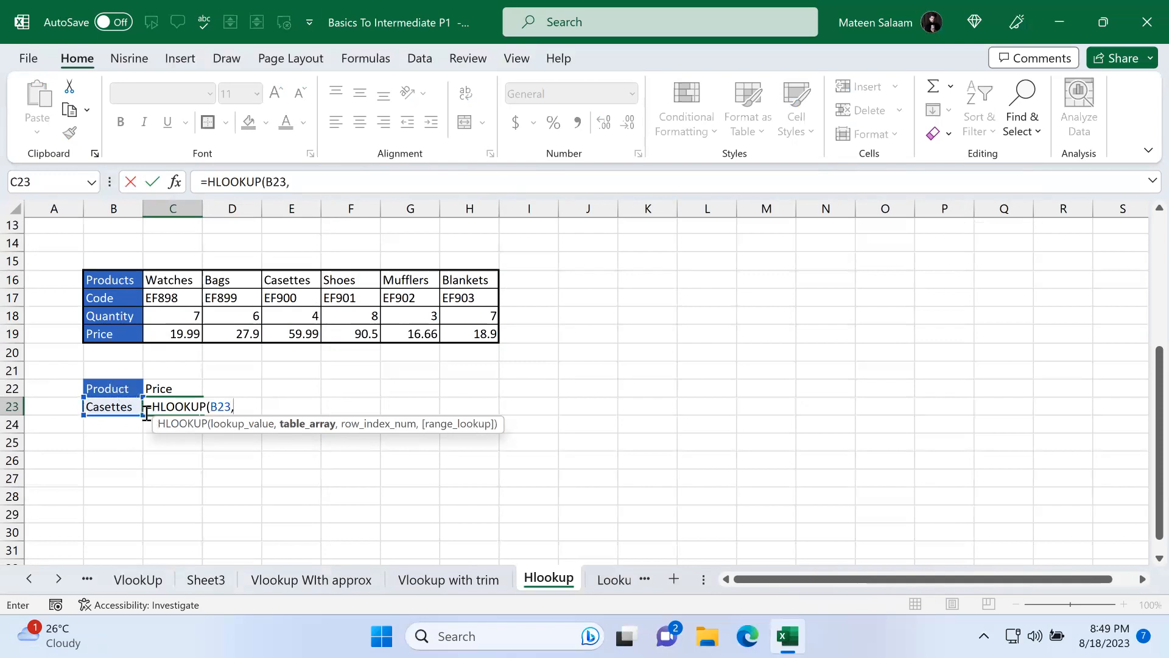
pyautogui.moveTo(146, 280); pyautogui.dragTo(482, 339)
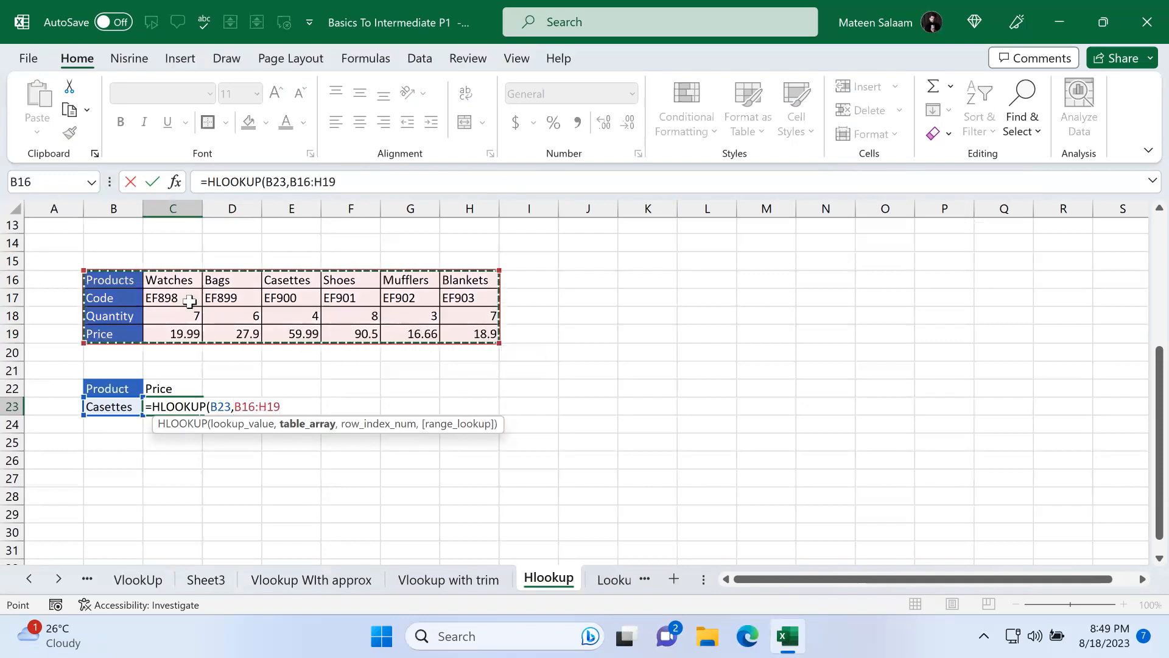
pyautogui.moveTo(118, 275); pyautogui.dragTo(120, 341)
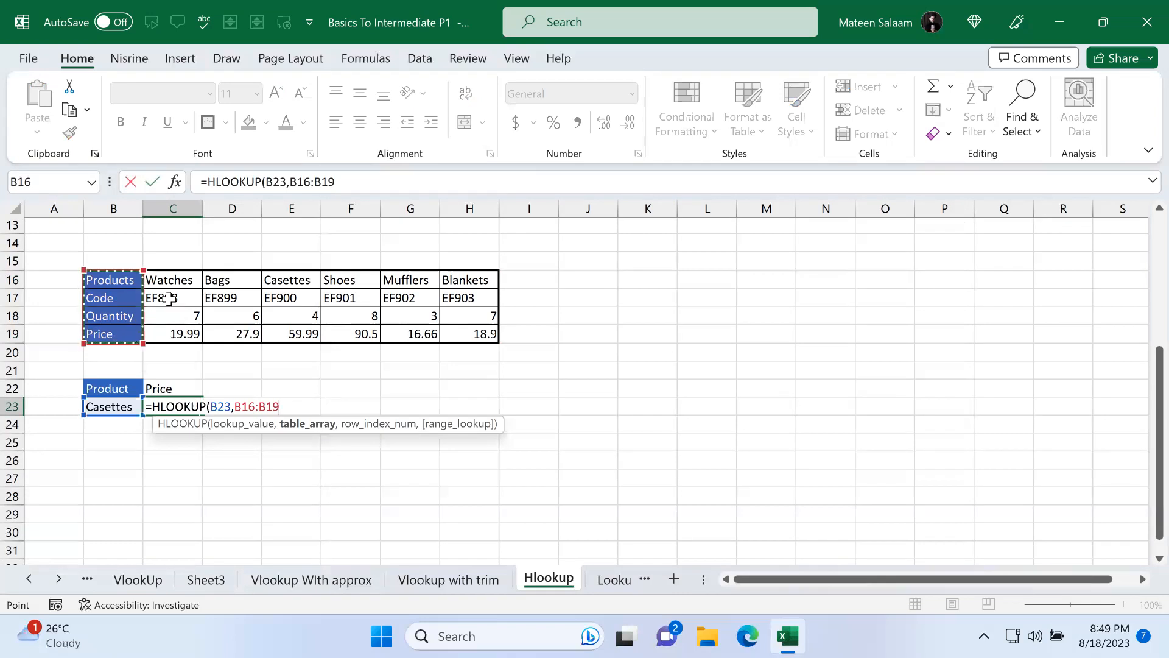
pyautogui.moveTo(178, 280); pyautogui.dragTo(487, 333)
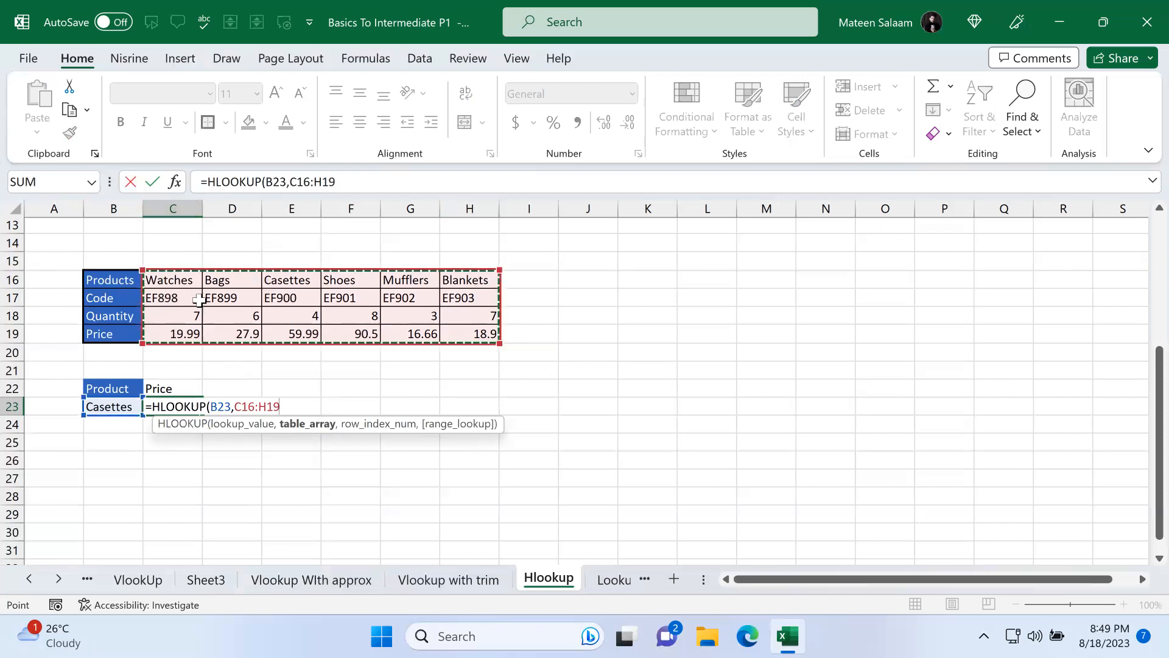
pyautogui.write(',4')
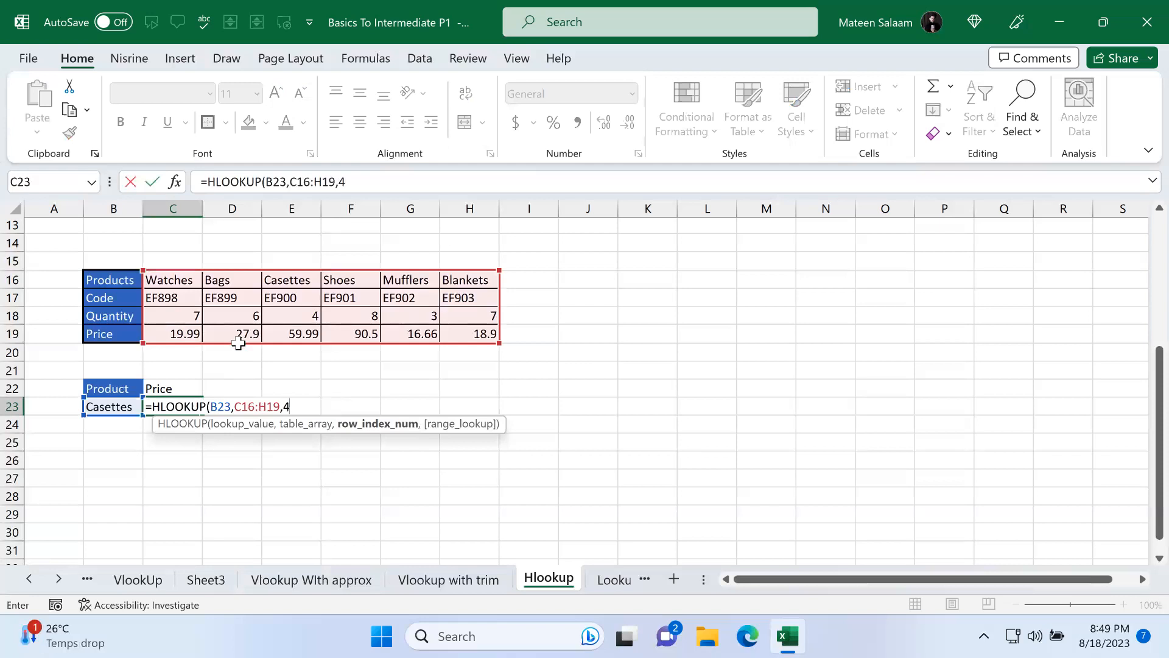
pyautogui.write(',')
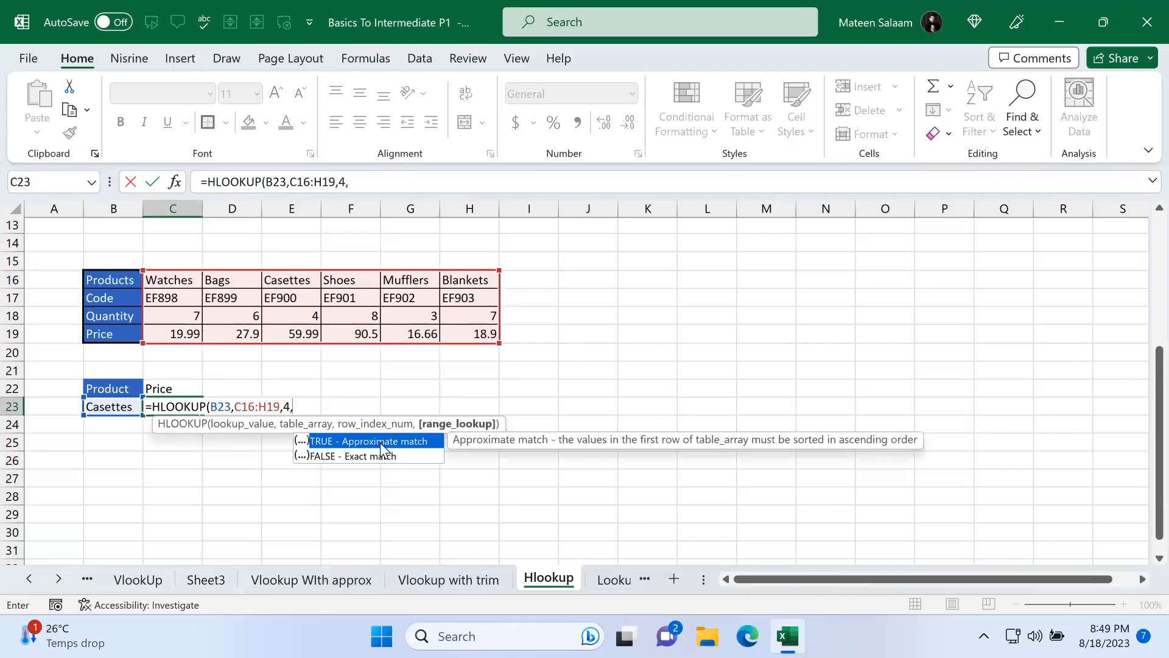
pyautogui.doubleClick(340, 454)
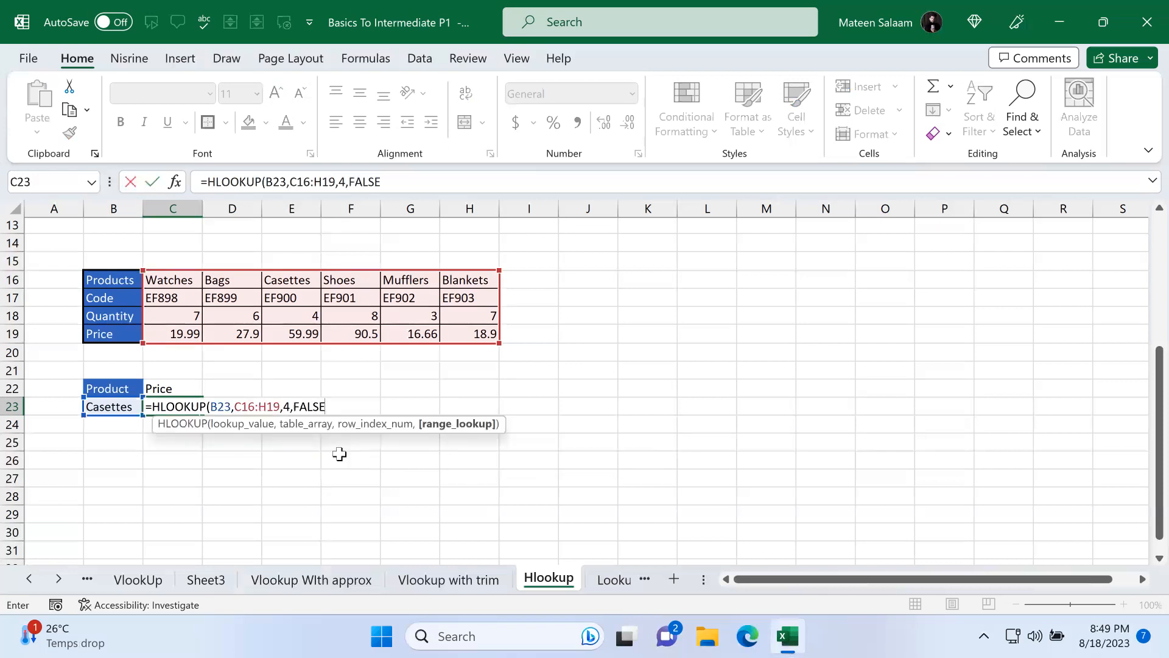
pyautogui.write(')')
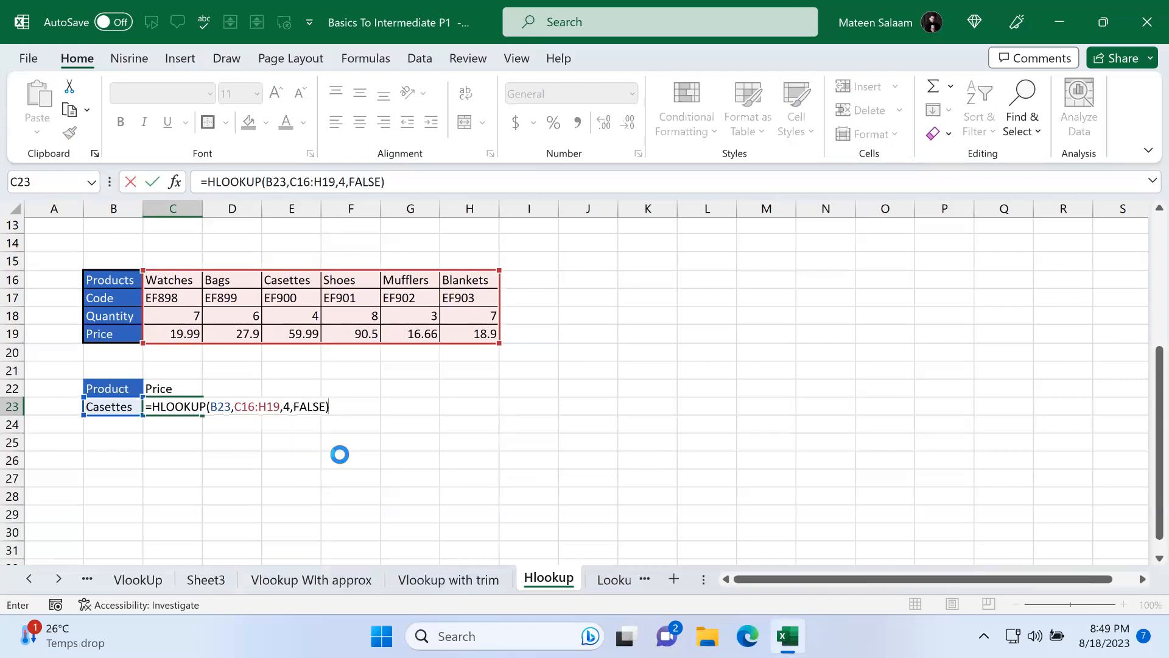
pyautogui.press('Return')
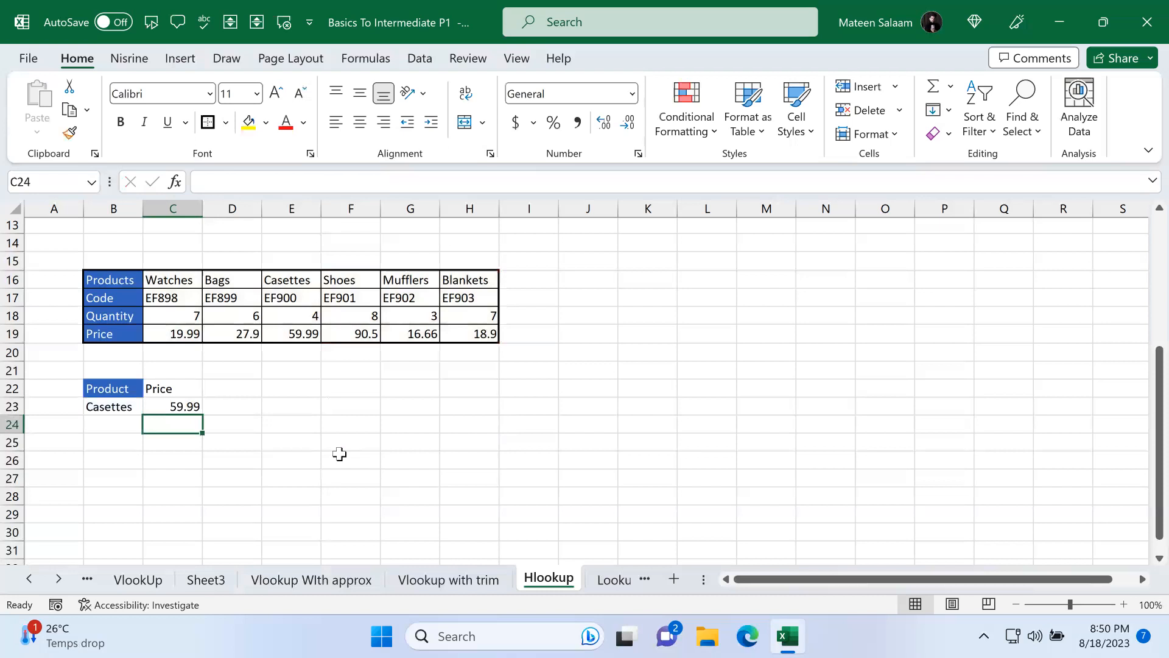
# Step: Test the HLOOKUP by entering Watches, then Bags, then Shoes as the lookup product in B23
pyautogui.click(122, 409)
pyautogui.write('Watches')
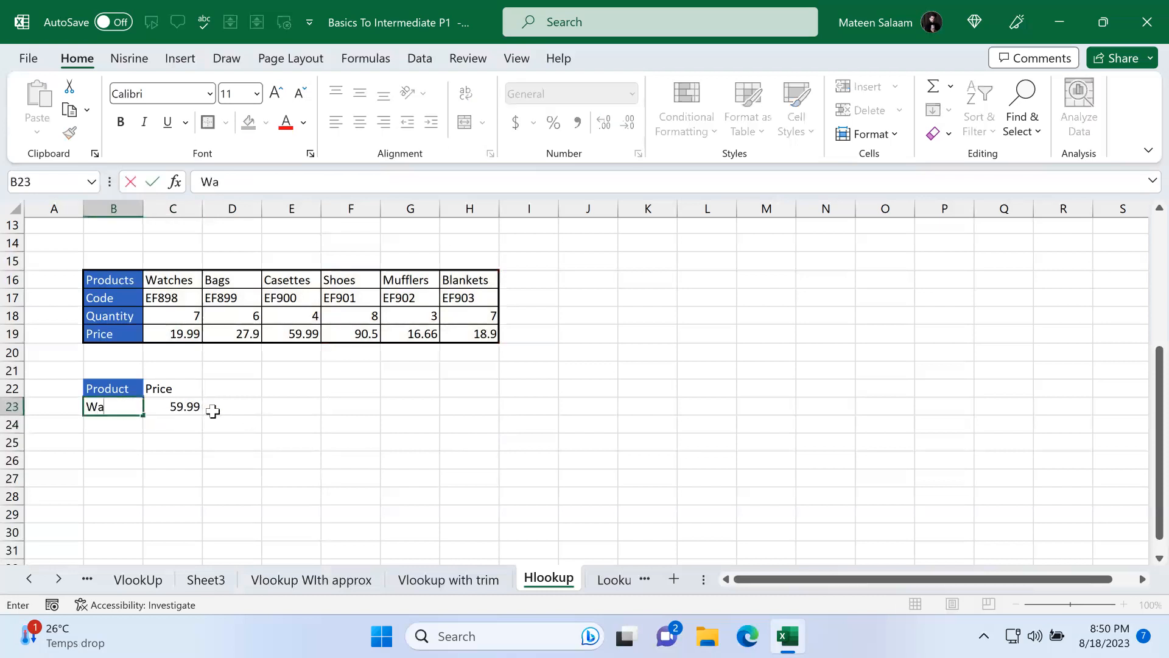
pyautogui.press('Return')
pyautogui.click(131, 393)
pyautogui.click(126, 406)
pyautogui.write('Bags')
pyautogui.press('Return')
pyautogui.press('Up')
pyautogui.write('Shoes')
pyautogui.press('Return')
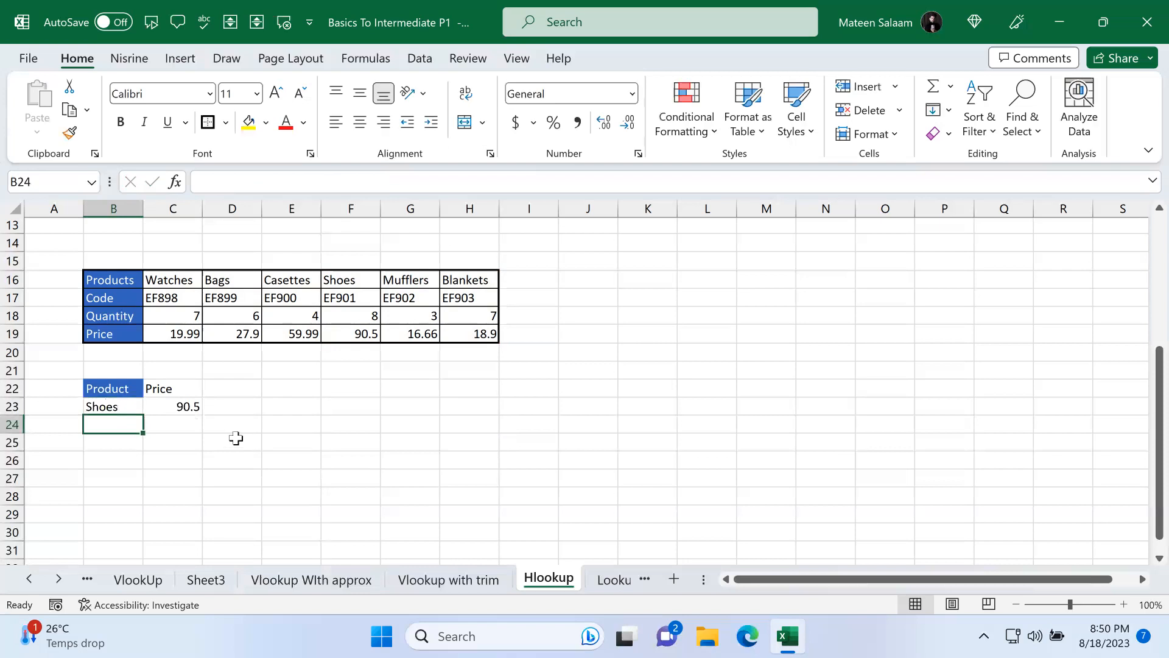
# Step: Clear C23 and re-enter =HLOOKUP(B23,C16:H19,4,FALSE), picking the exact-match option for the last argument
pyautogui.click(194, 408)
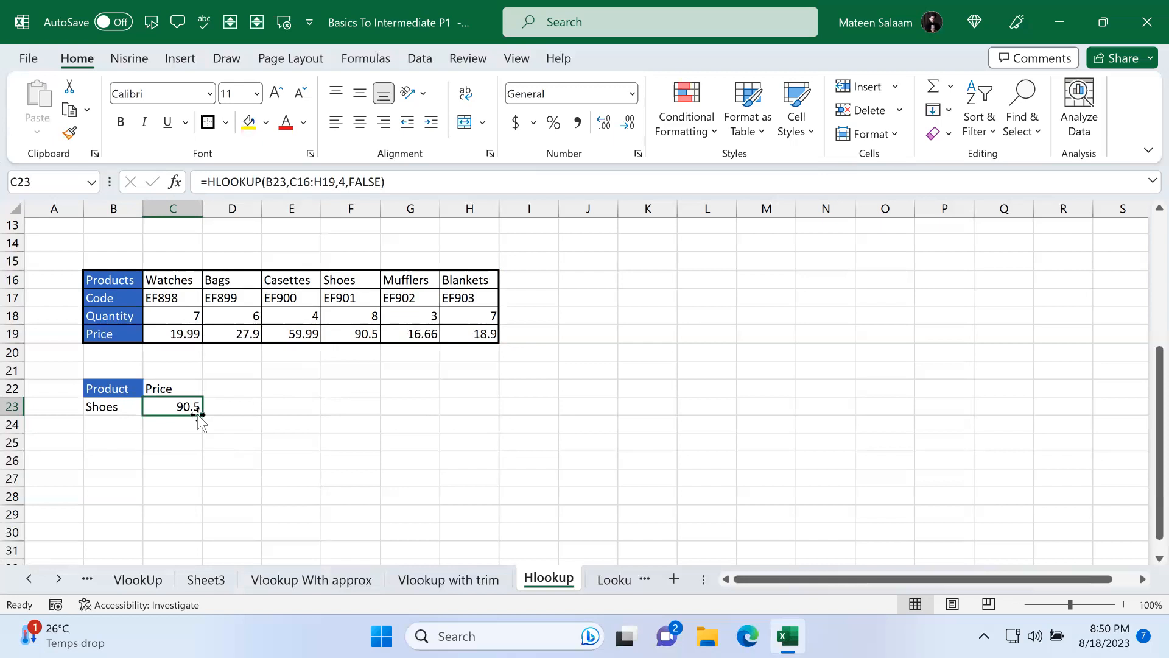
pyautogui.click(278, 388)
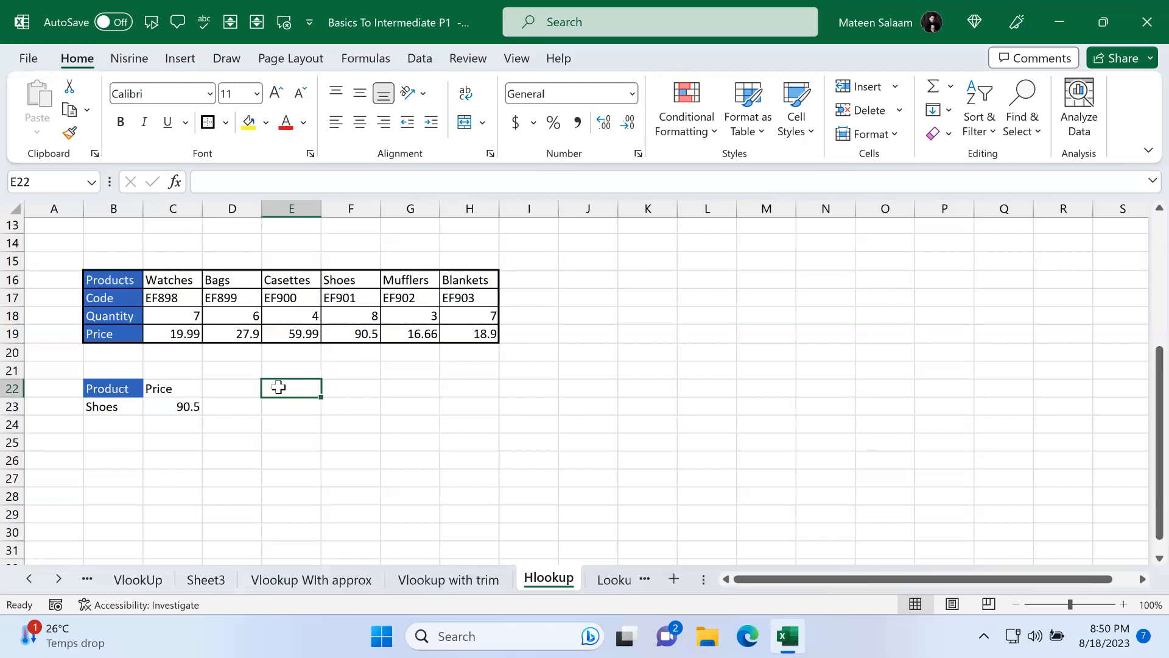
pyautogui.click(177, 405)
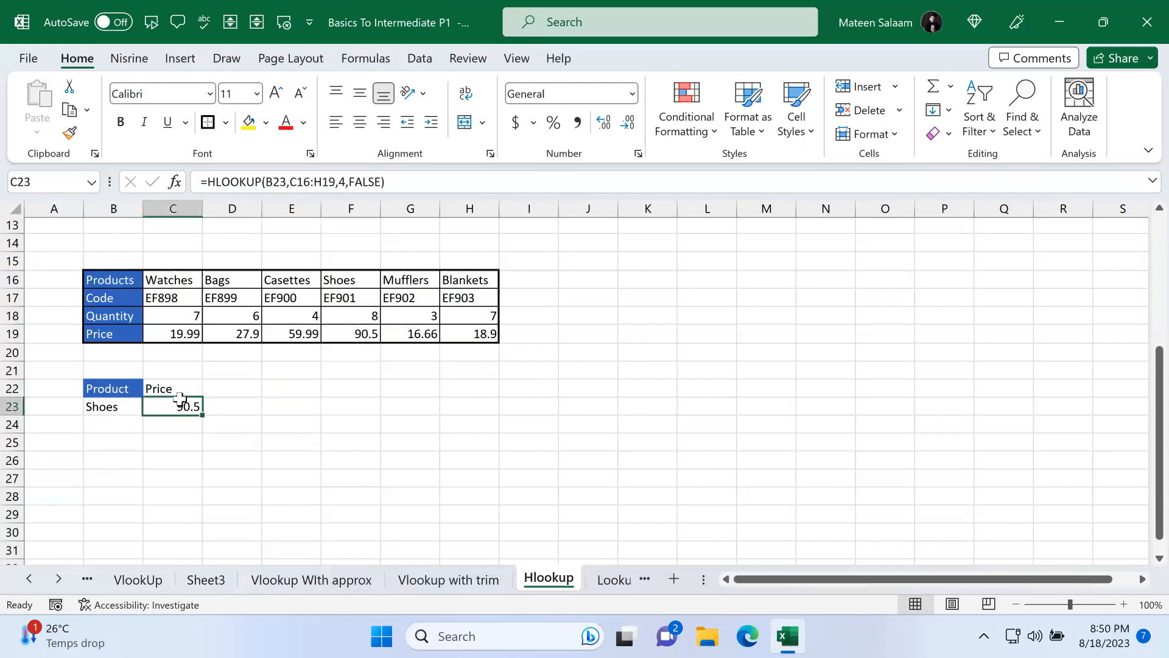
pyautogui.press('BackSpace')
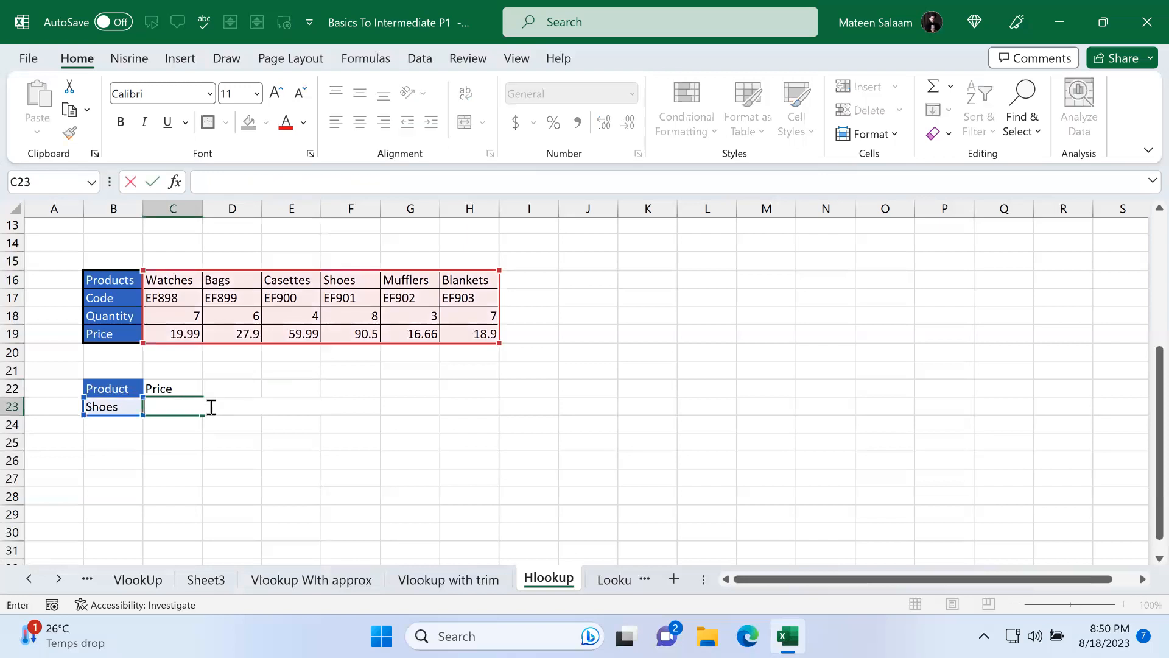
pyautogui.click(179, 404)
pyautogui.write('=hl')
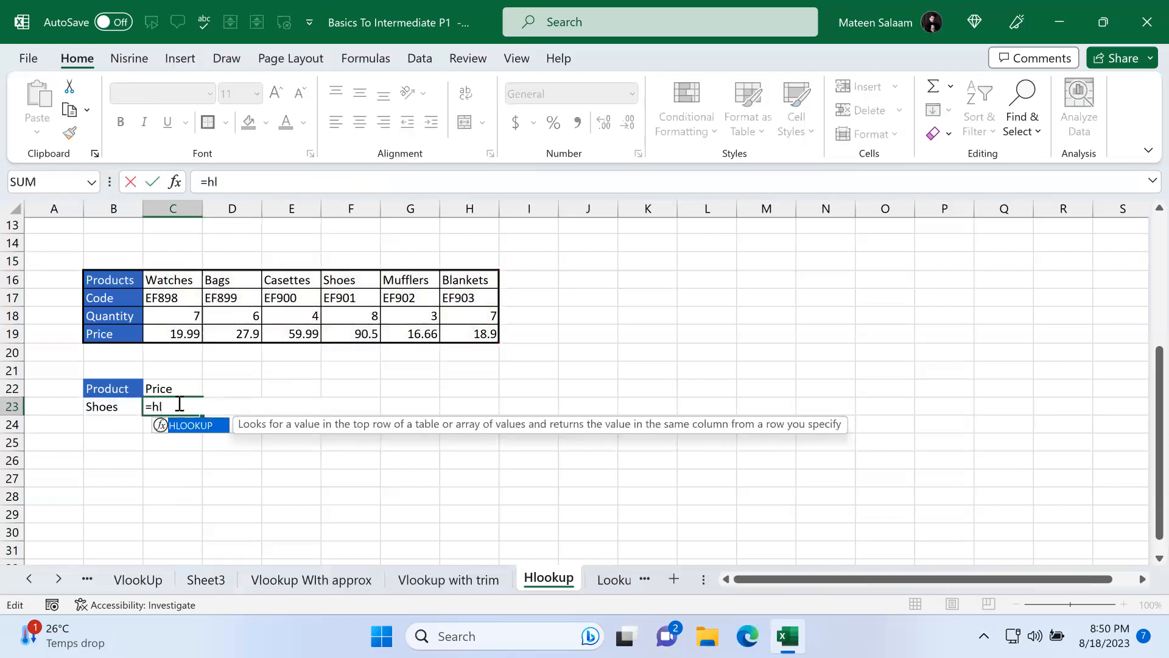
pyautogui.press('Tab')
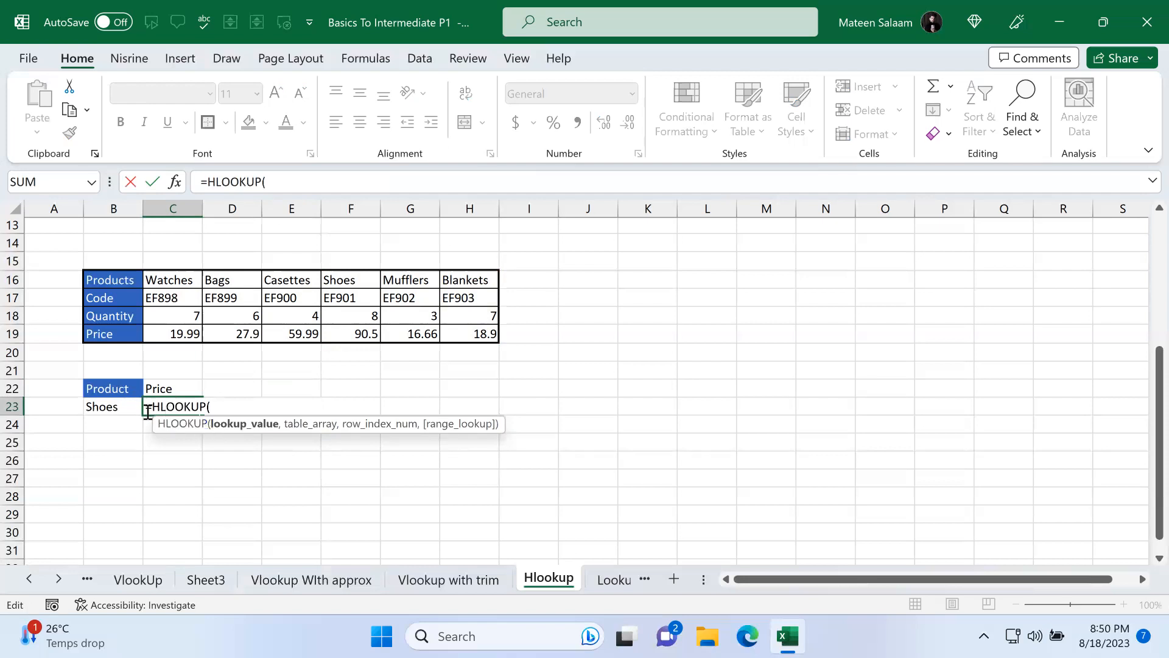
pyautogui.click(116, 407)
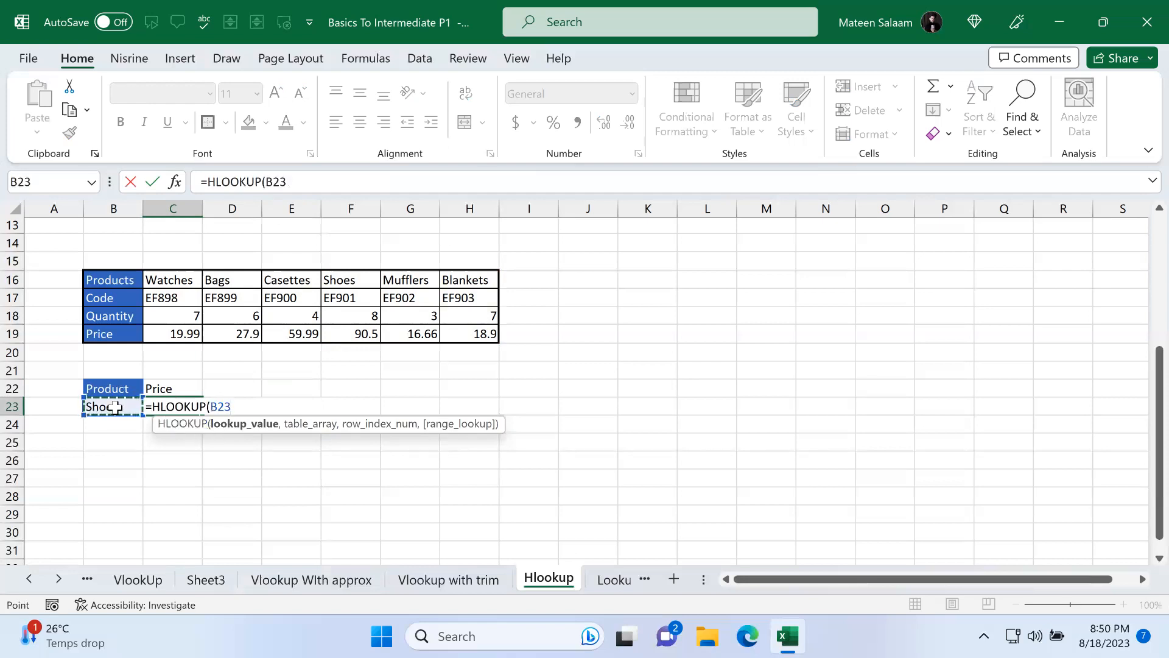
pyautogui.write(',')
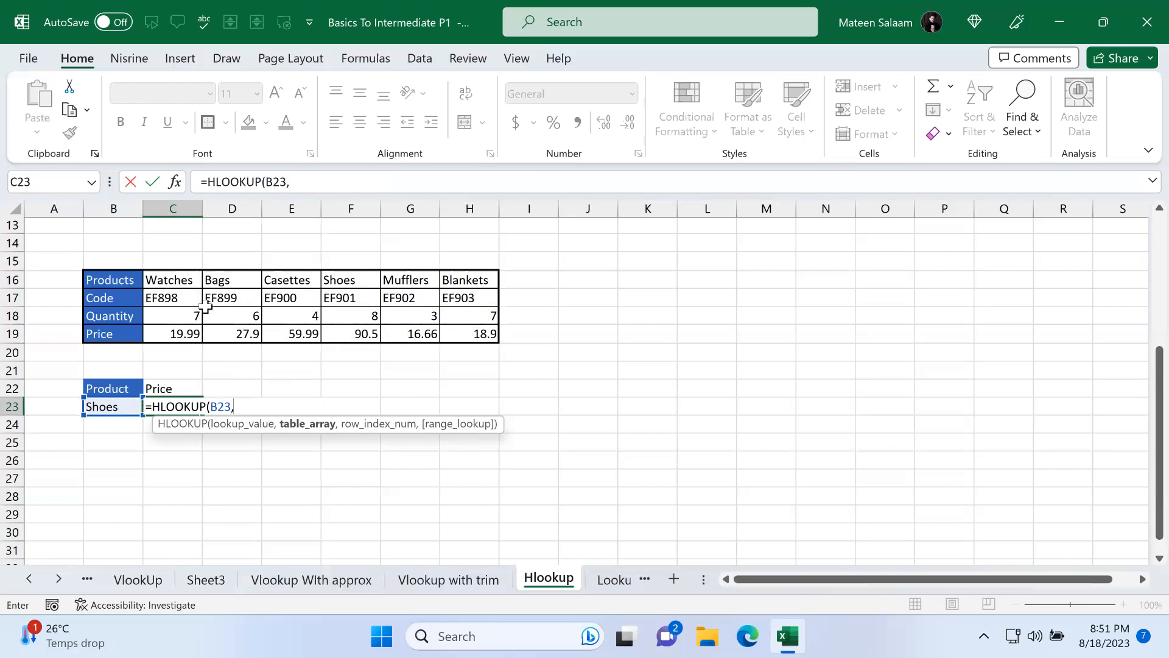
pyautogui.moveTo(177, 281); pyautogui.dragTo(485, 332)
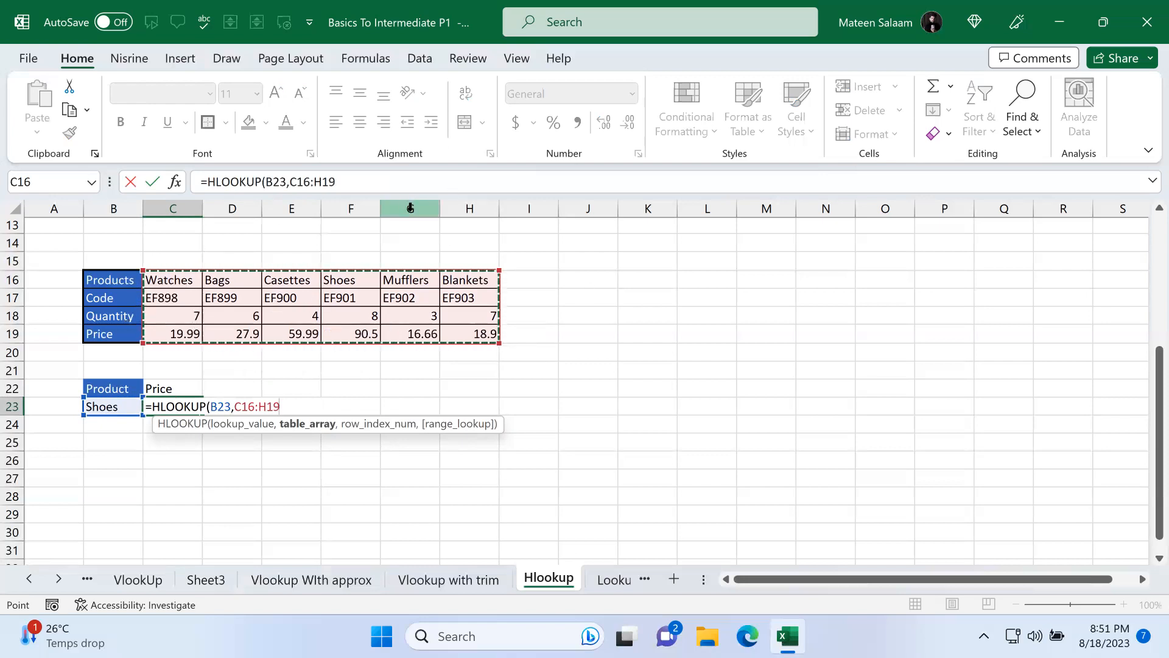
pyautogui.write(',')
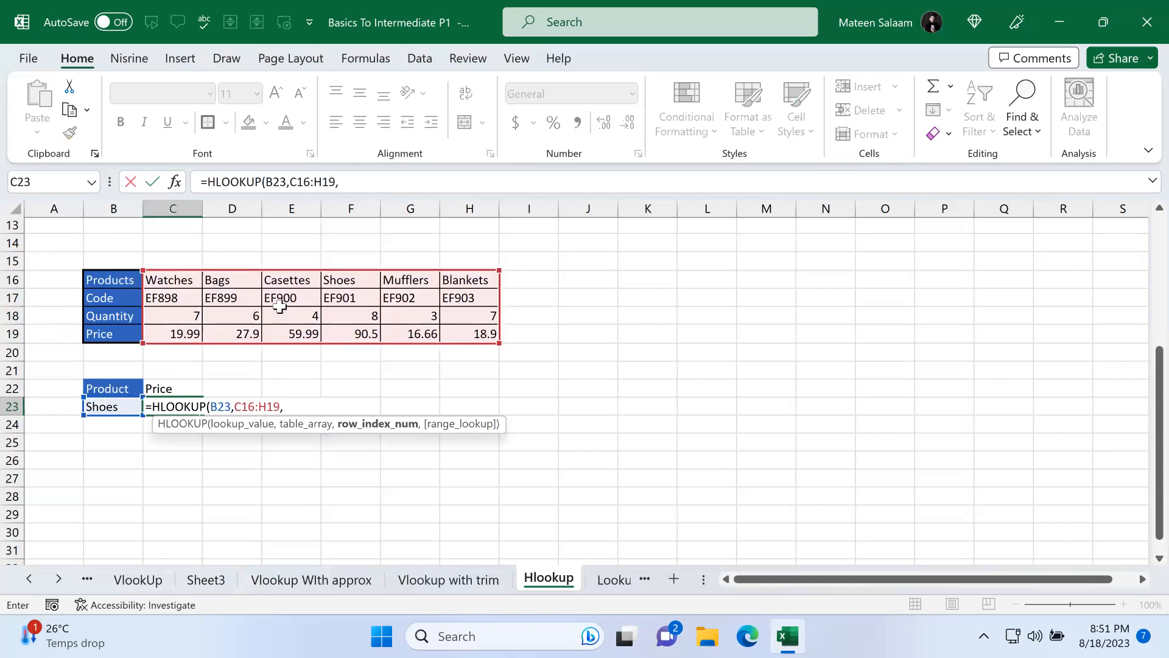
pyautogui.write('4,')
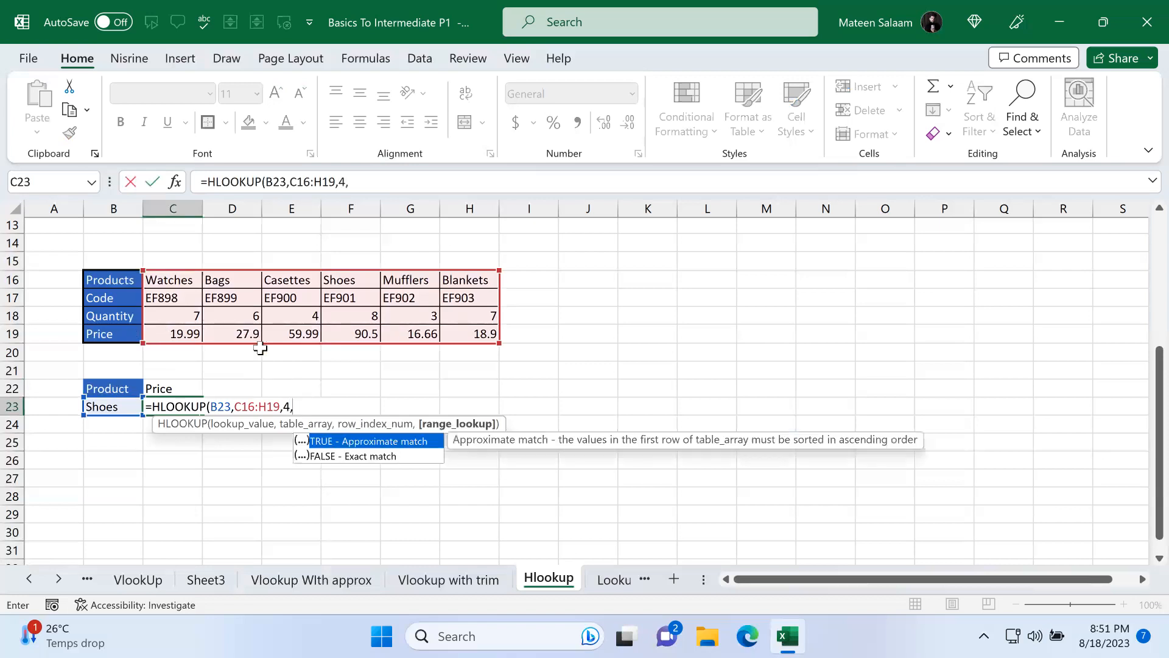
pyautogui.doubleClick(369, 456)
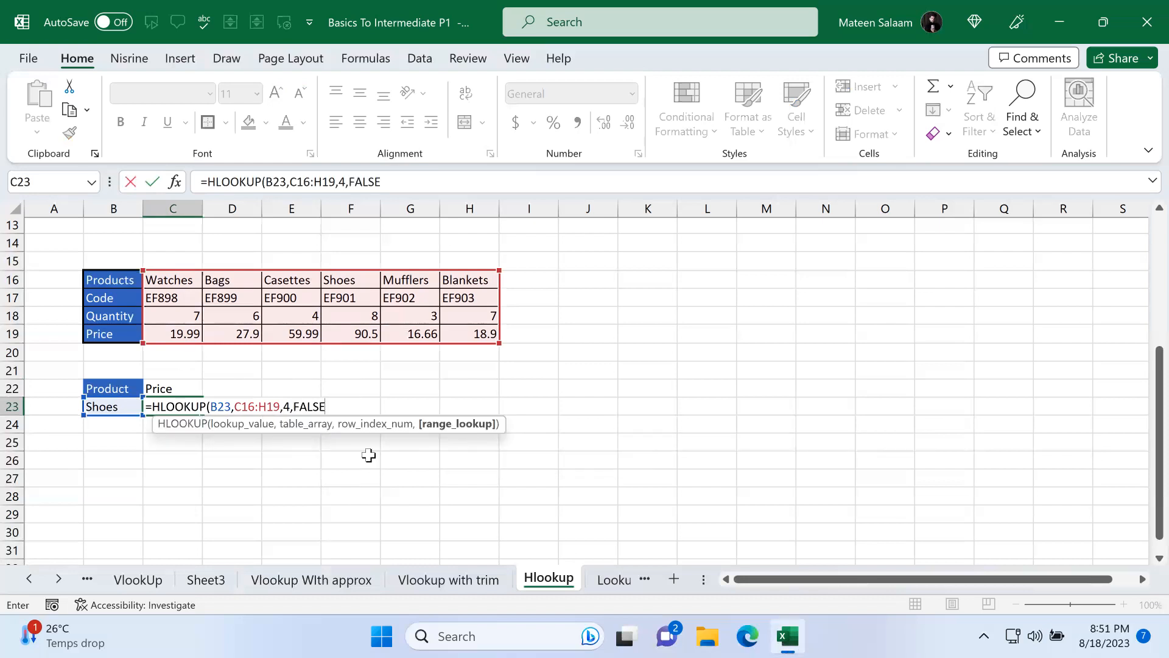
pyautogui.write(')')
pyautogui.press('Return')
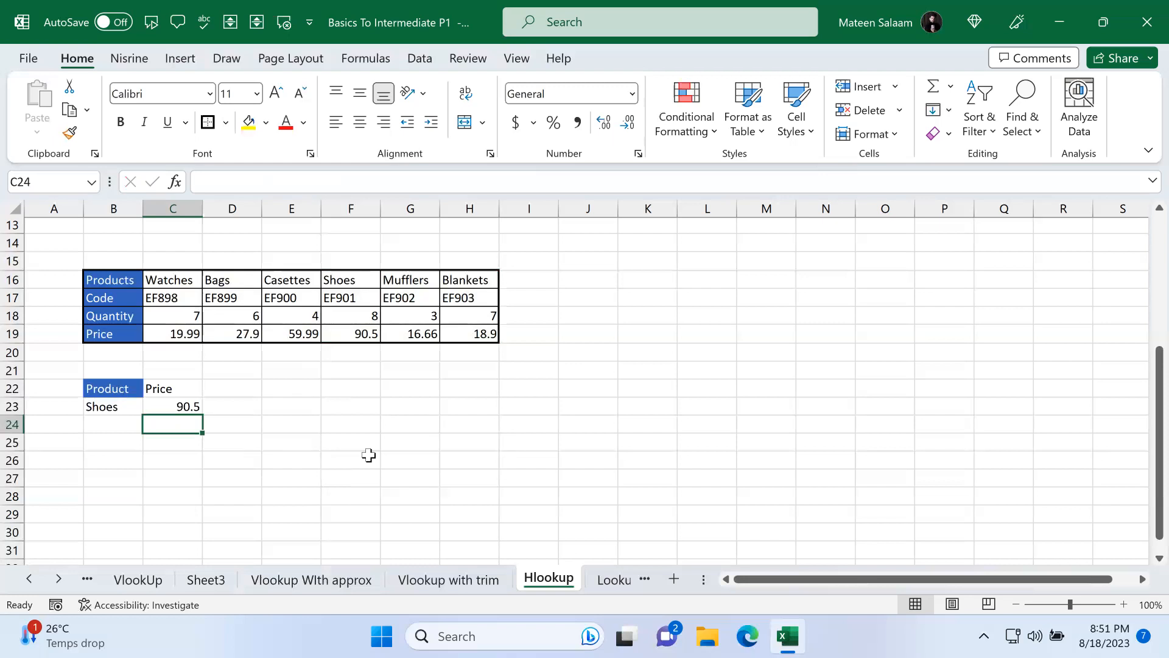
# Step: Enter Watches, Bags, Shoes and finally Mufflers in turn as the lookup product in B23
pyautogui.click(131, 407)
pyautogui.write('Watches')
pyautogui.press('Return')
pyautogui.click(133, 409)
pyautogui.write('Bags')
pyautogui.press('Return')
pyautogui.click(132, 410)
pyautogui.write('Shoes')
pyautogui.press('Return')
pyautogui.click(132, 410)
pyautogui.write('Muffl')
pyautogui.press('BackSpace')
pyautogui.press('BackSpace')
pyautogui.write('flers')
pyautogui.press('Return')
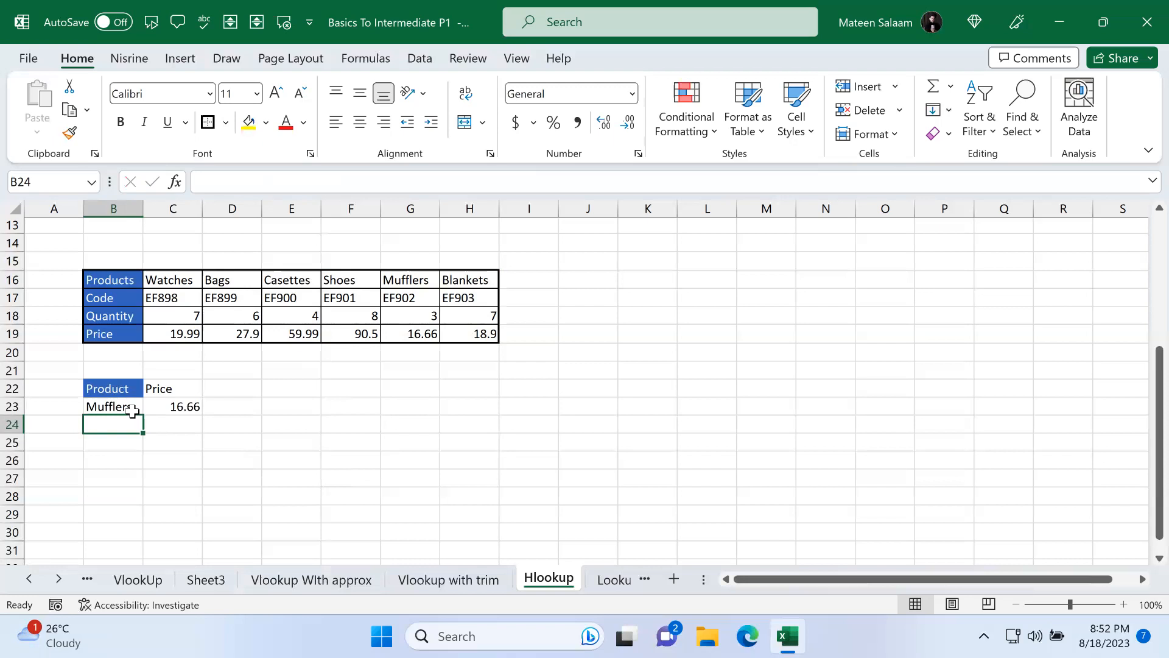
# Step: Switch to the VlookUp sheet and examine its contact table, the first-name dropdown in B18 and the lookup headers
pyautogui.click(614, 580)
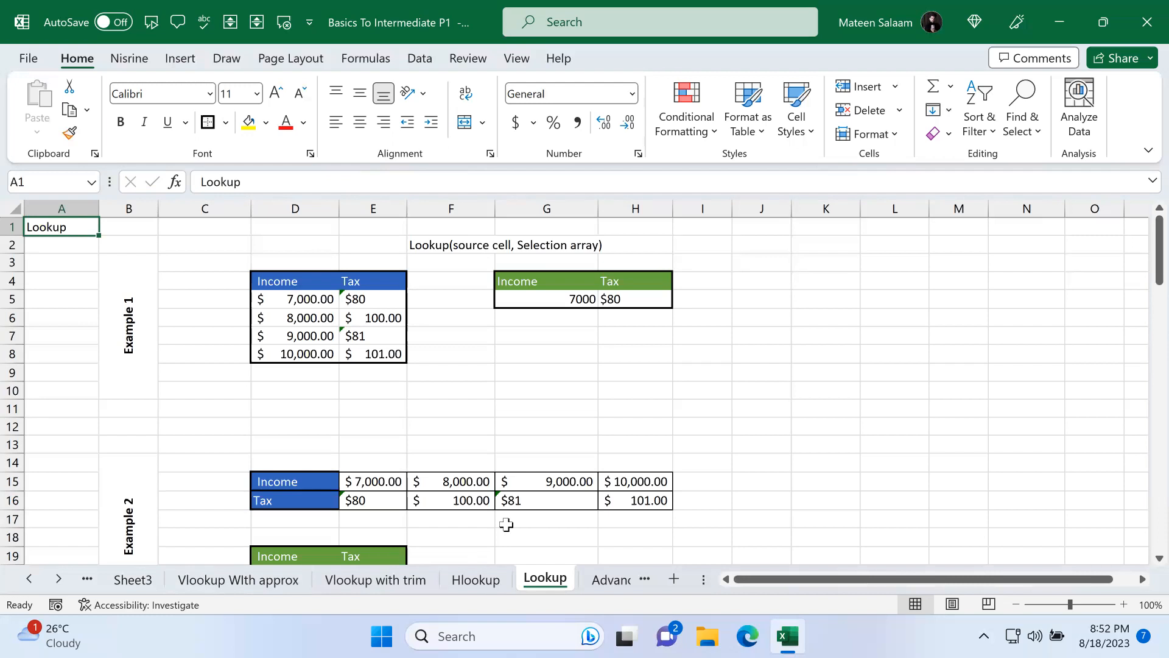
pyautogui.click(59, 578)
pyautogui.click(28, 579)
pyautogui.click(29, 579)
pyautogui.click(308, 582)
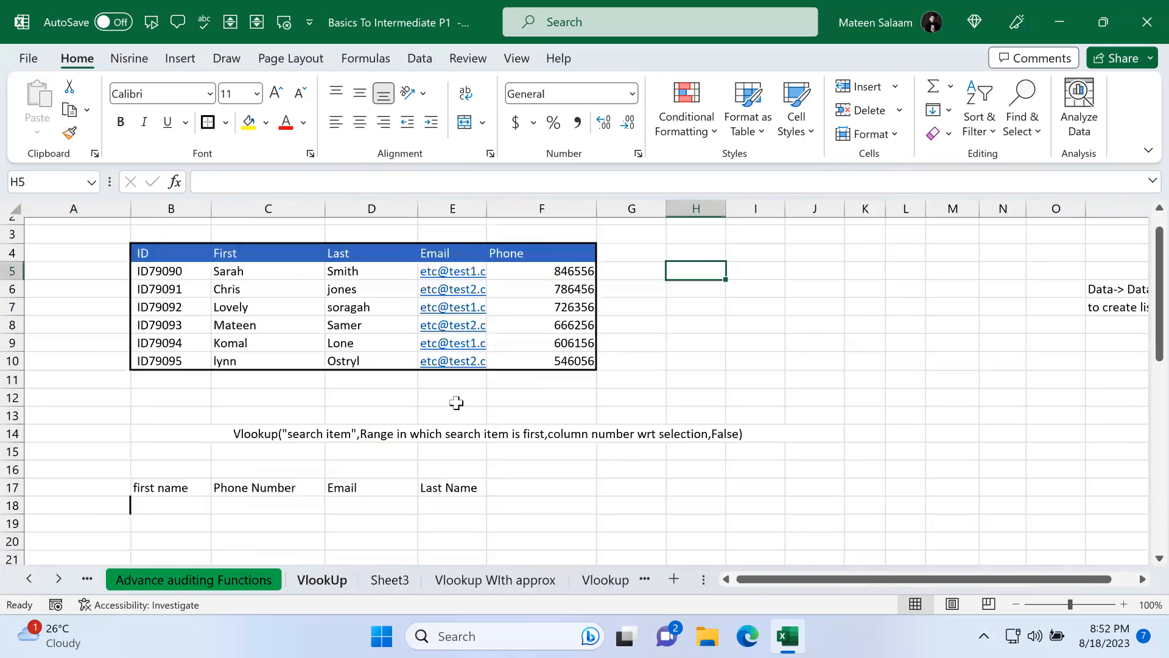
pyautogui.click(286, 484)
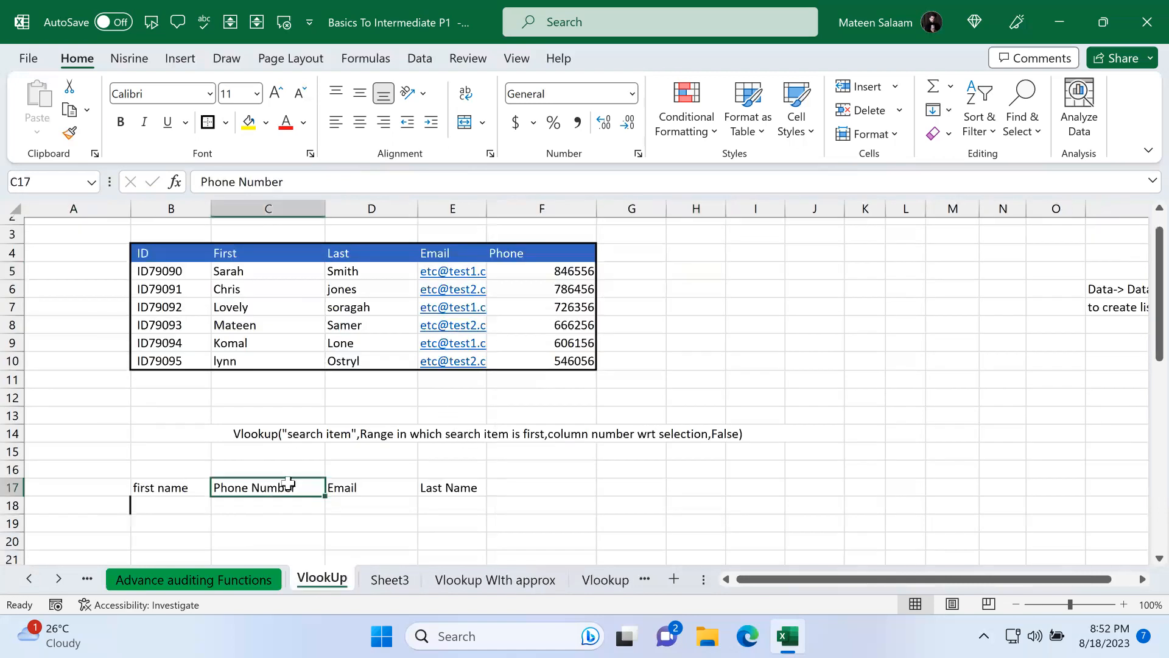
pyautogui.click(256, 435)
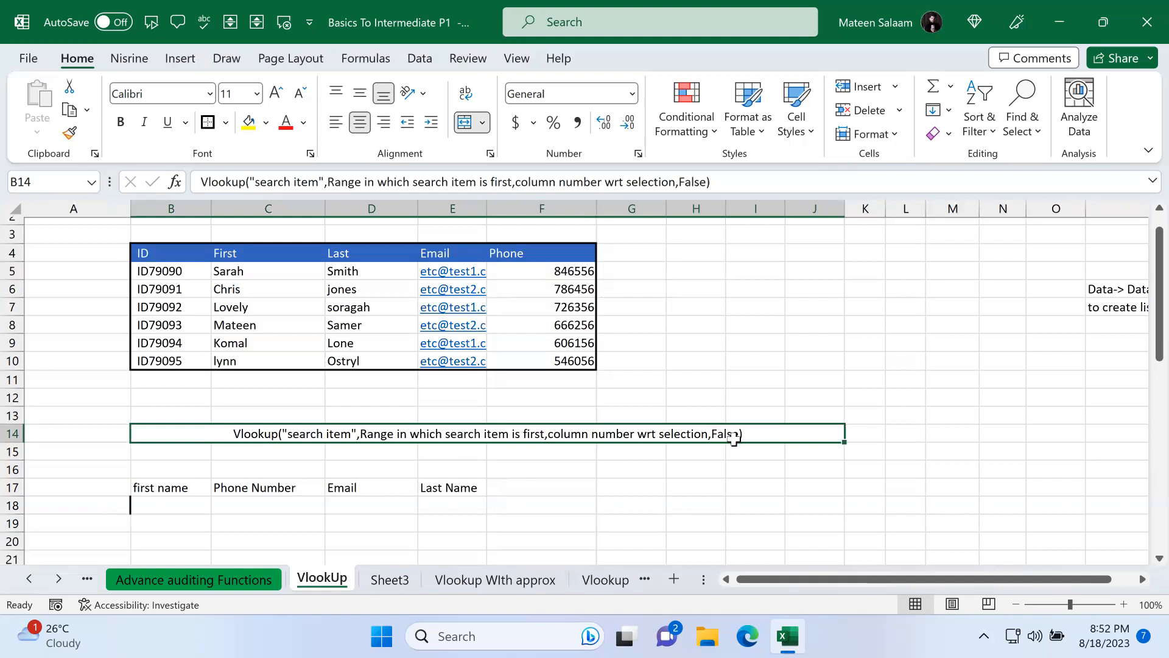
pyautogui.click(177, 507)
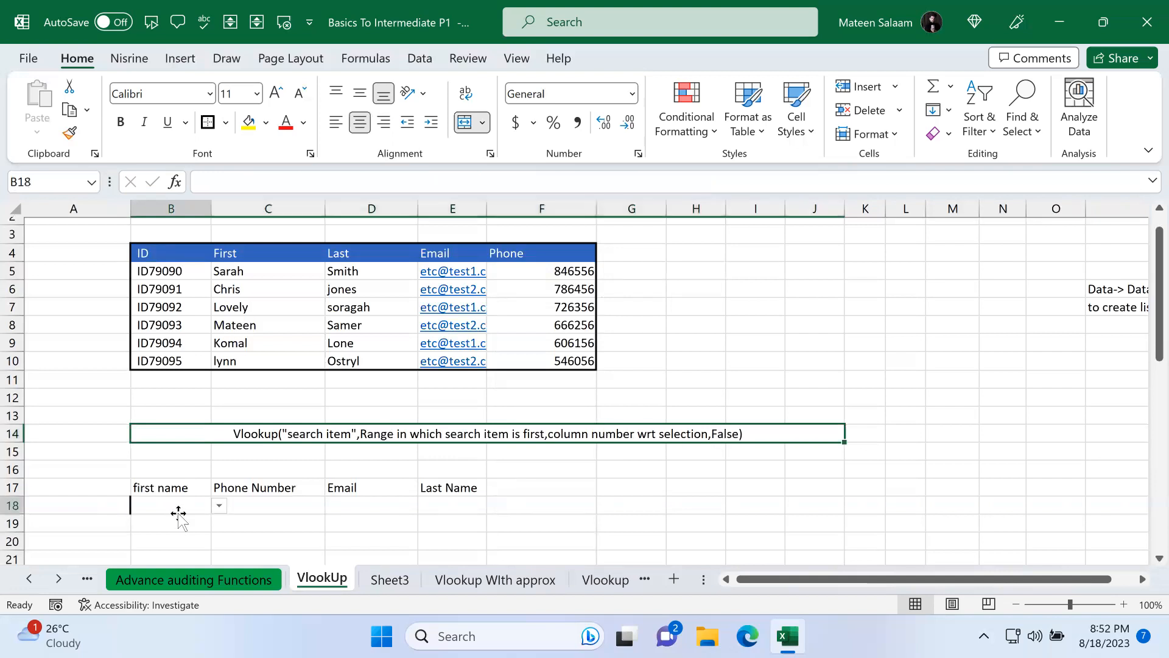
pyautogui.click(316, 505)
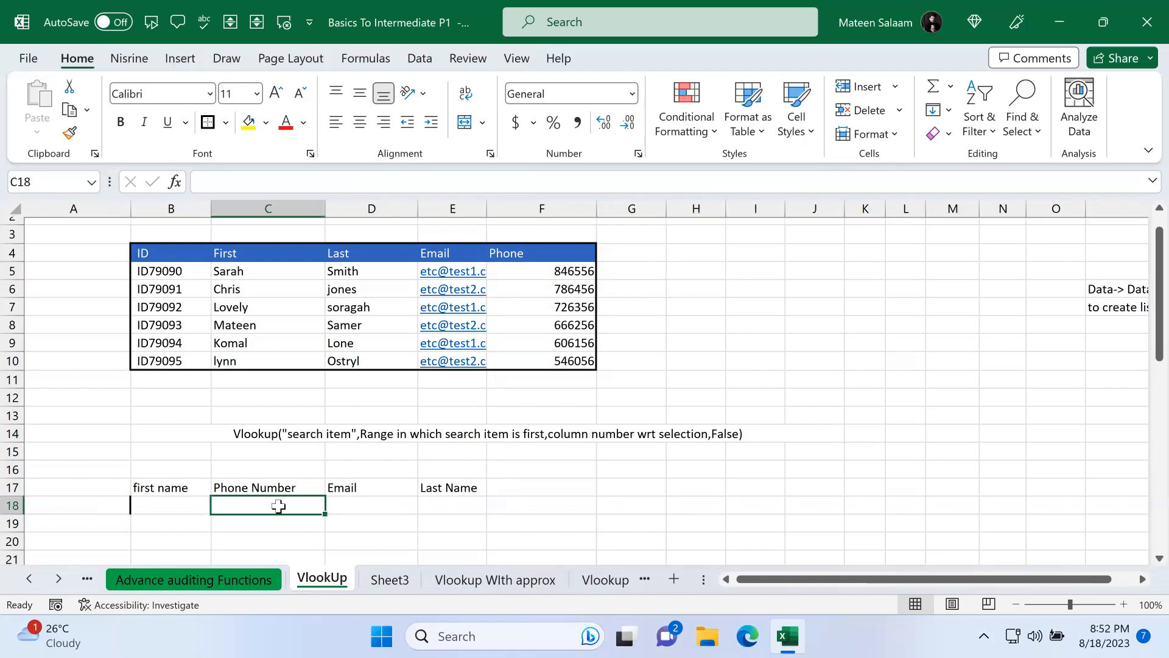
pyautogui.click(164, 488)
pyautogui.click(188, 506)
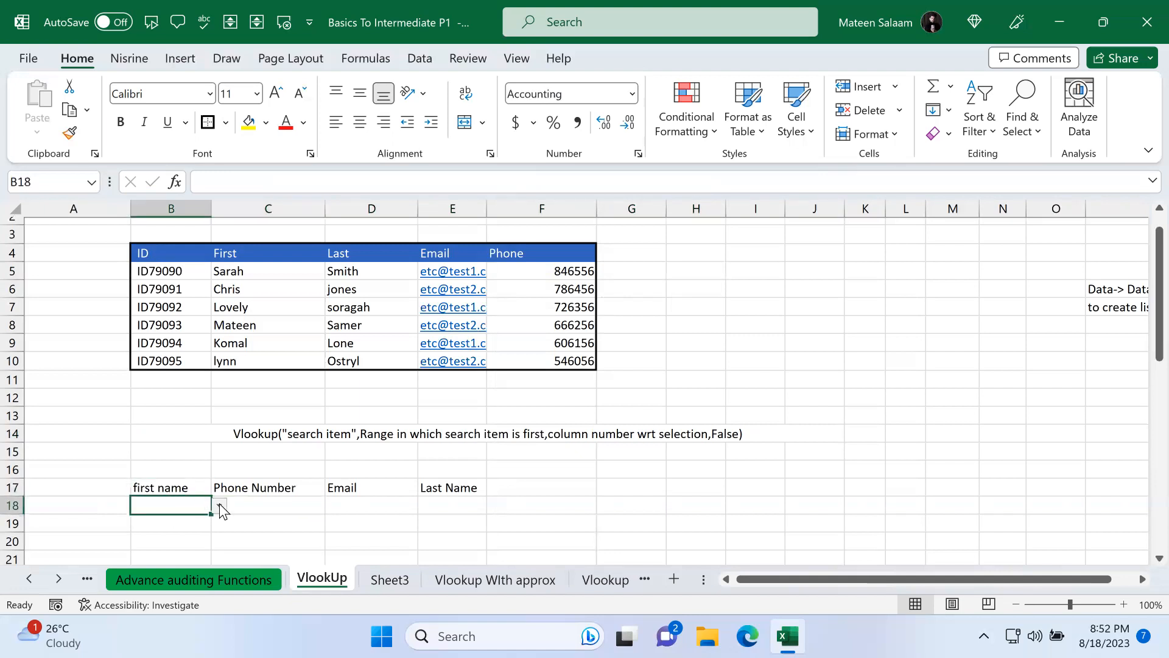
pyautogui.click(221, 508)
pyautogui.click(188, 521)
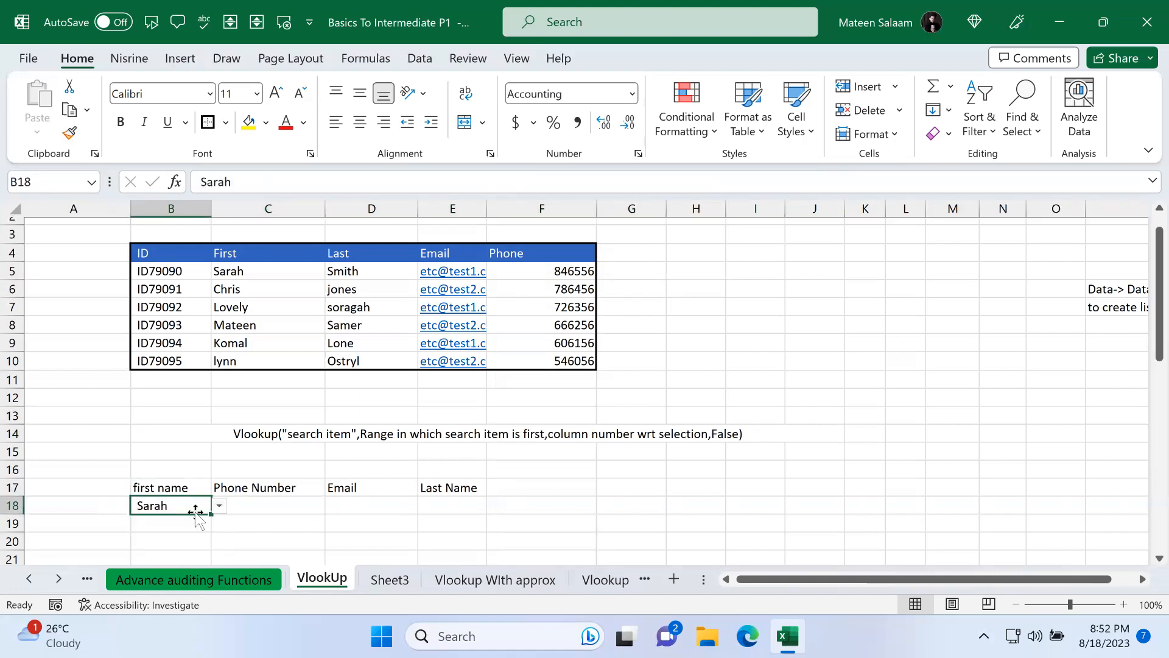
pyautogui.click(262, 507)
pyautogui.click(387, 511)
pyautogui.click(474, 506)
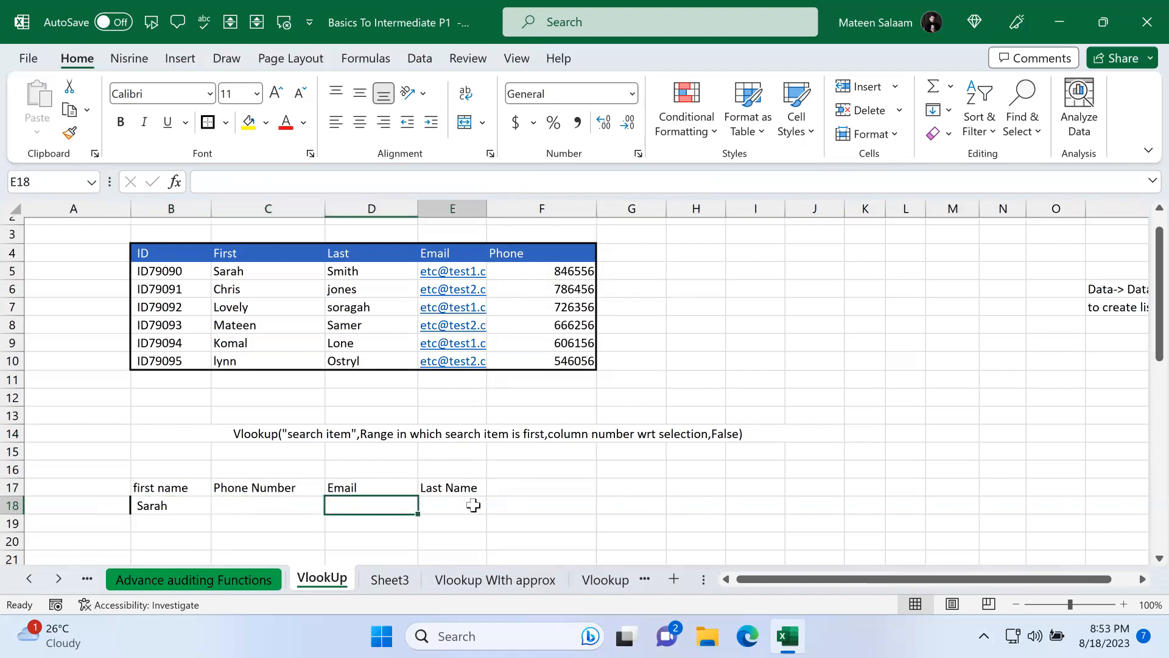
pyautogui.click(308, 503)
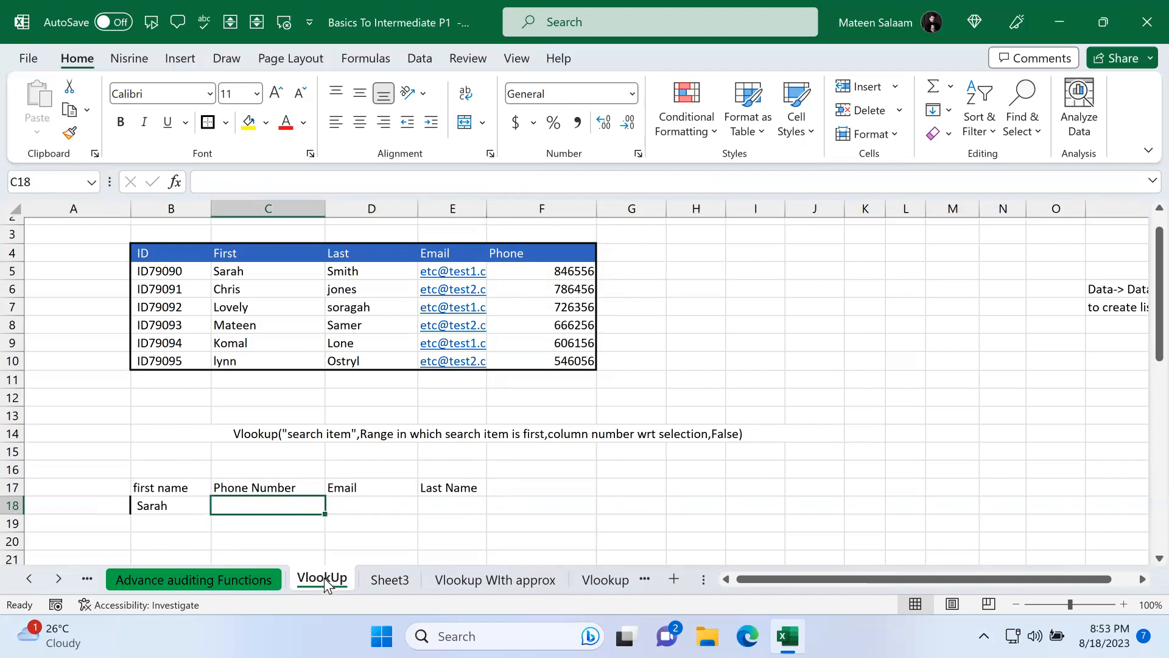
pyautogui.click(183, 505)
pyautogui.click(219, 505)
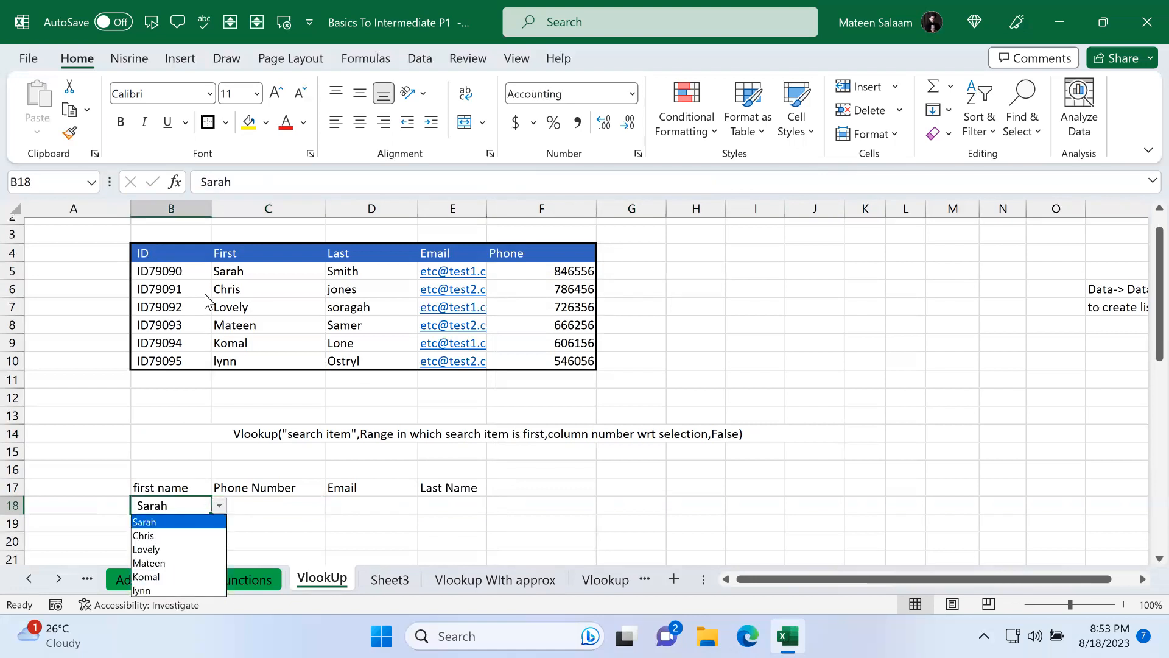
pyautogui.click(183, 266)
pyautogui.moveTo(229, 271); pyautogui.dragTo(255, 369)
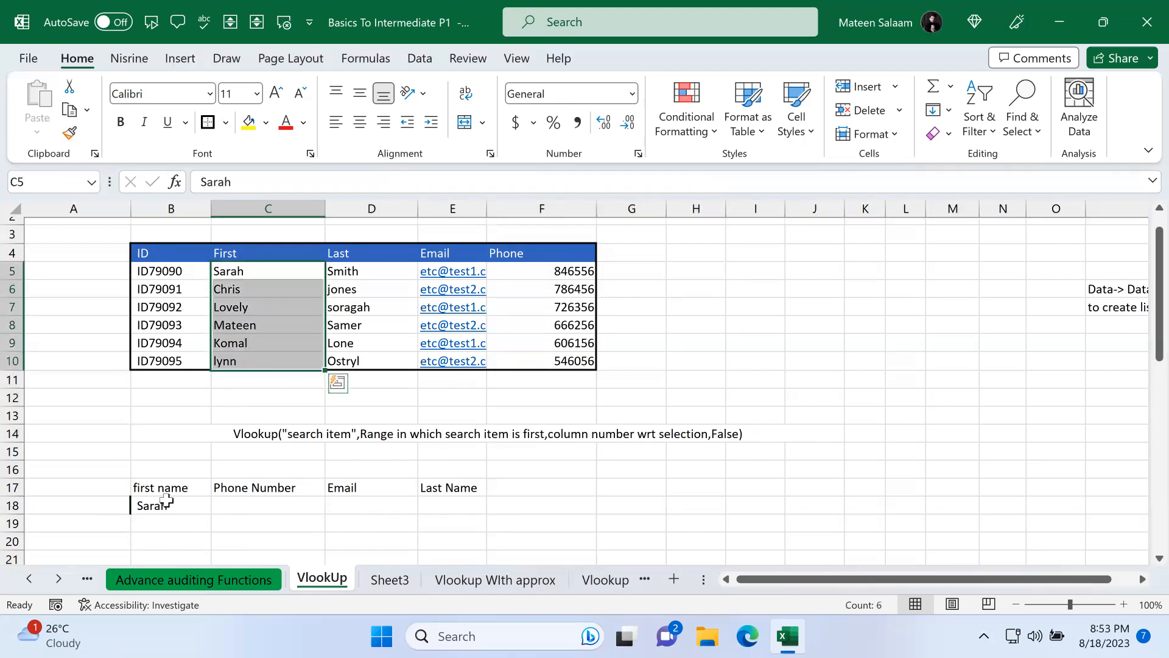
pyautogui.click(282, 498)
pyautogui.click(380, 502)
pyautogui.click(468, 502)
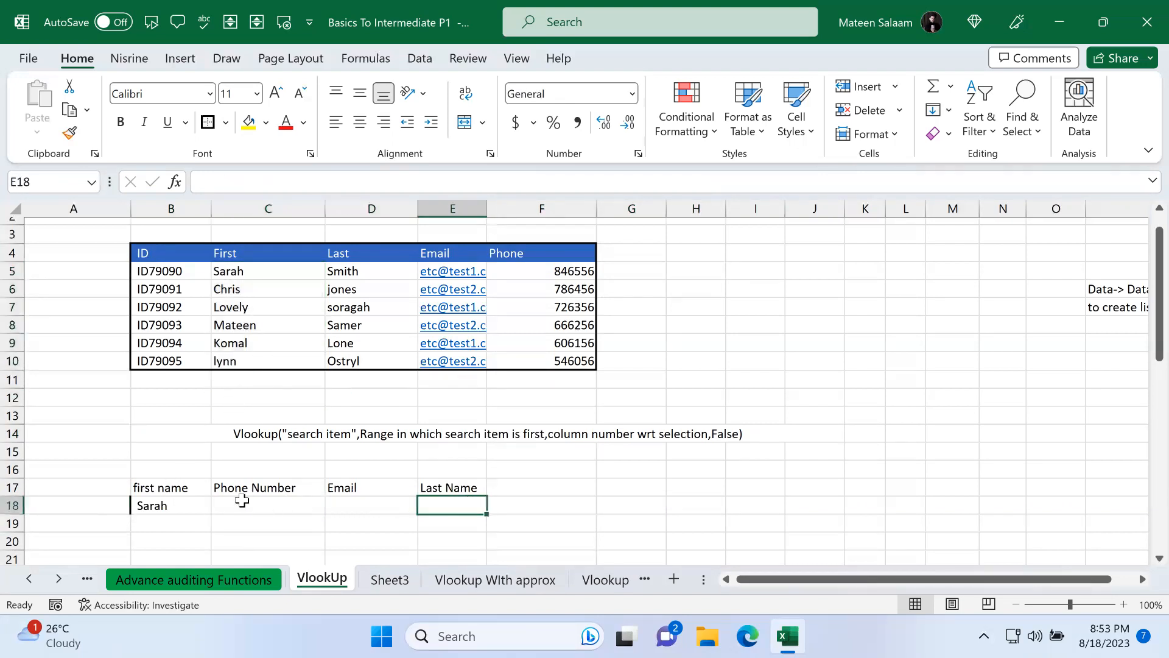
pyautogui.click(161, 499)
pyautogui.moveTo(286, 503); pyautogui.dragTo(403, 496)
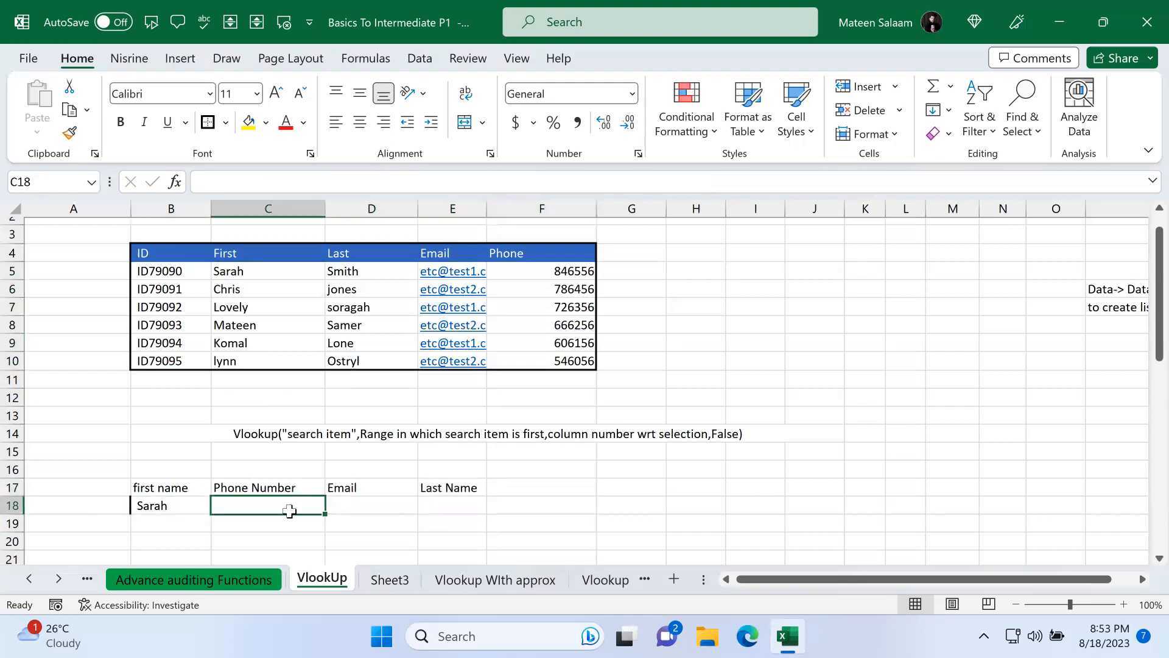
# Step: Start a VLOOKUP in C18 on the VlookUp sheet with B18 as the lookup value and C5:F10 as the table
pyautogui.write('=VLOOKUP(')
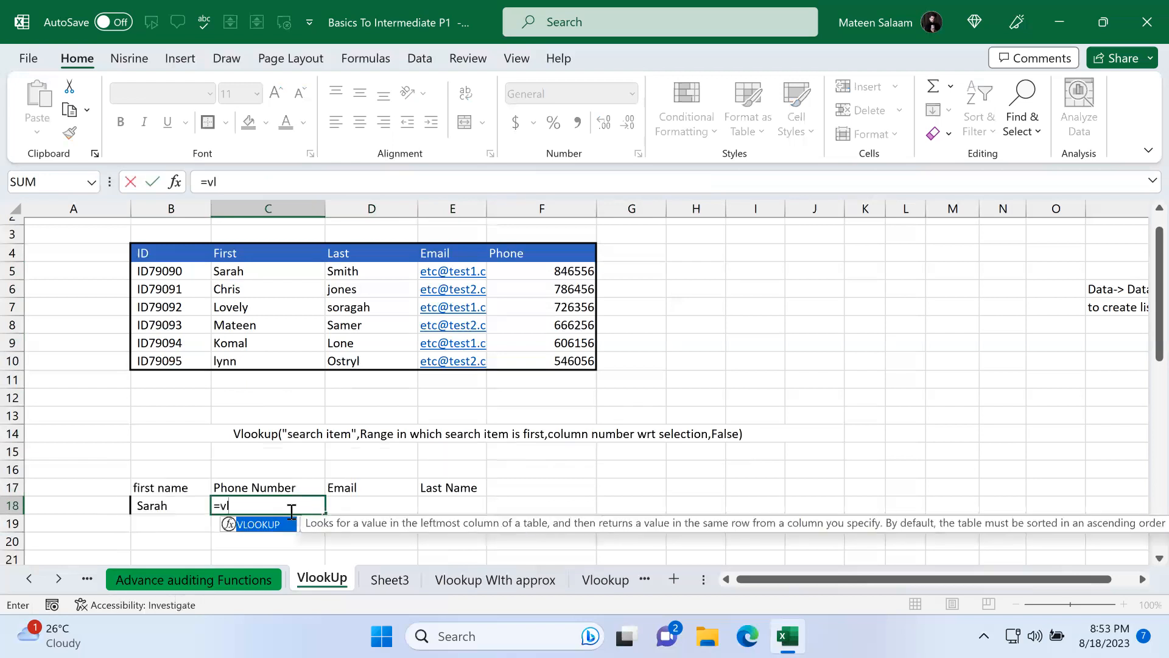
pyautogui.click(153, 507)
pyautogui.write(',')
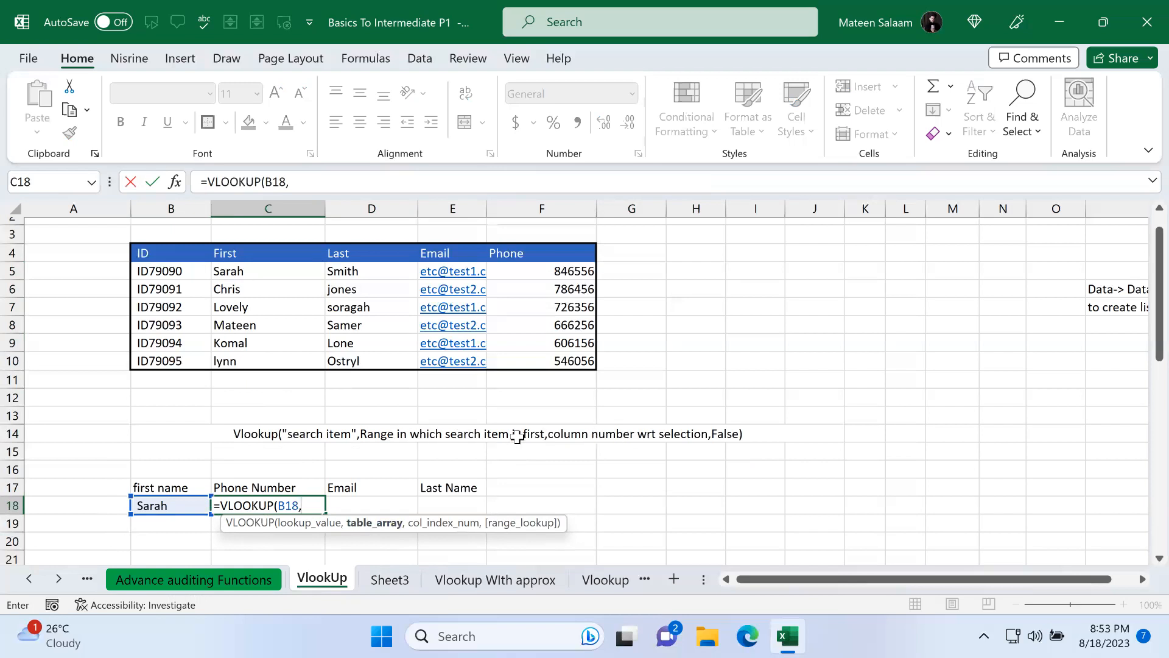
pyautogui.moveTo(233, 268); pyautogui.dragTo(531, 355)
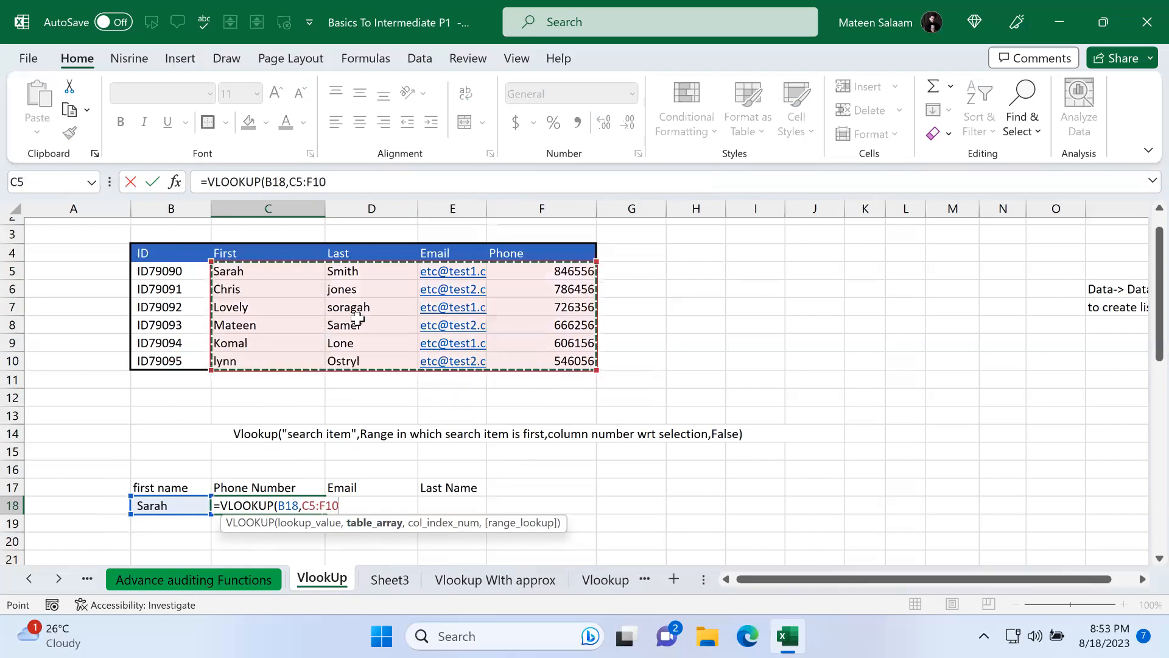
# Step: Try selecting B5:F10 and D5:F10 as the table range instead of C5:F10
pyautogui.moveTo(161, 268); pyautogui.dragTo(557, 358)
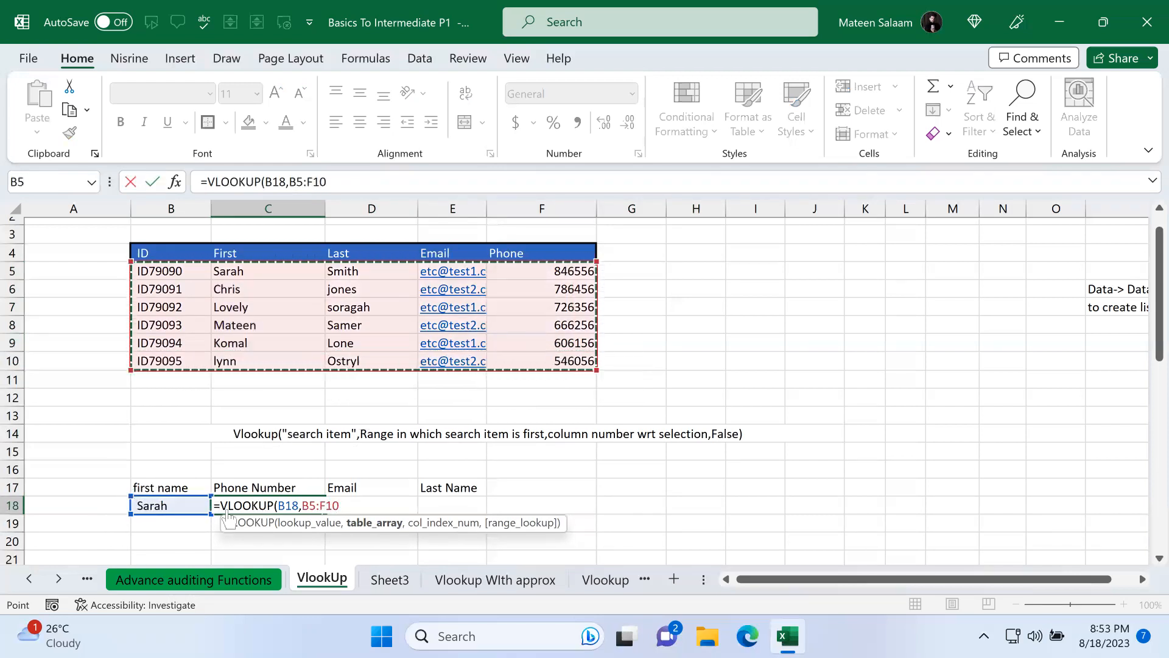
pyautogui.moveTo(269, 272); pyautogui.dragTo(349, 365)
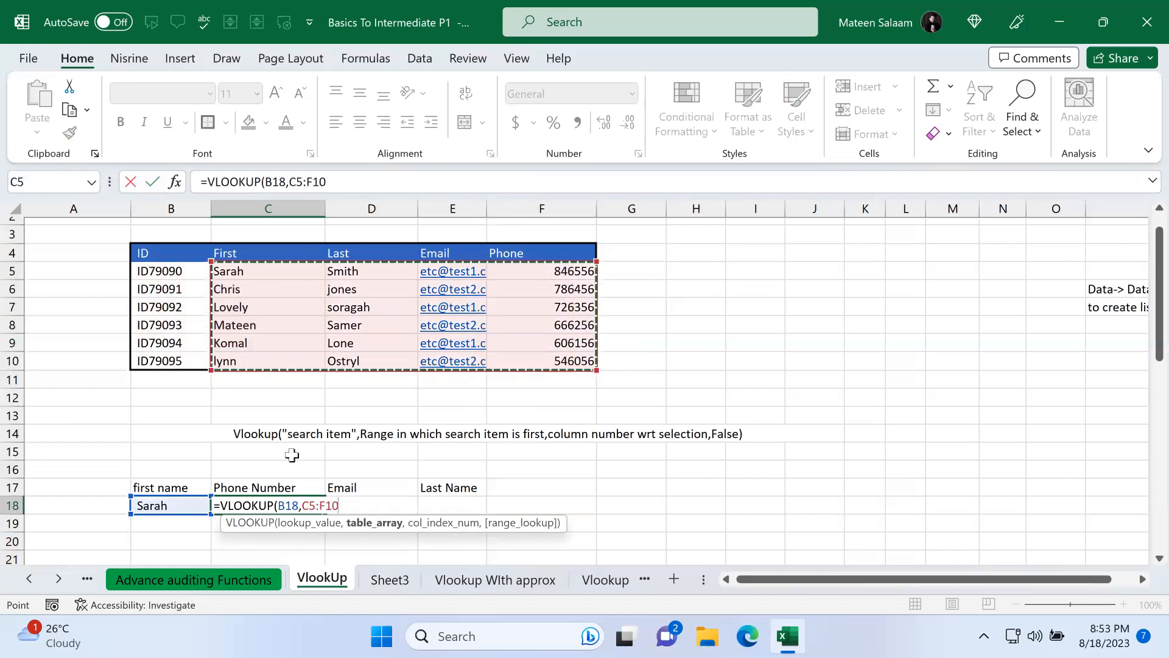
pyautogui.moveTo(246, 268); pyautogui.dragTo(551, 366)
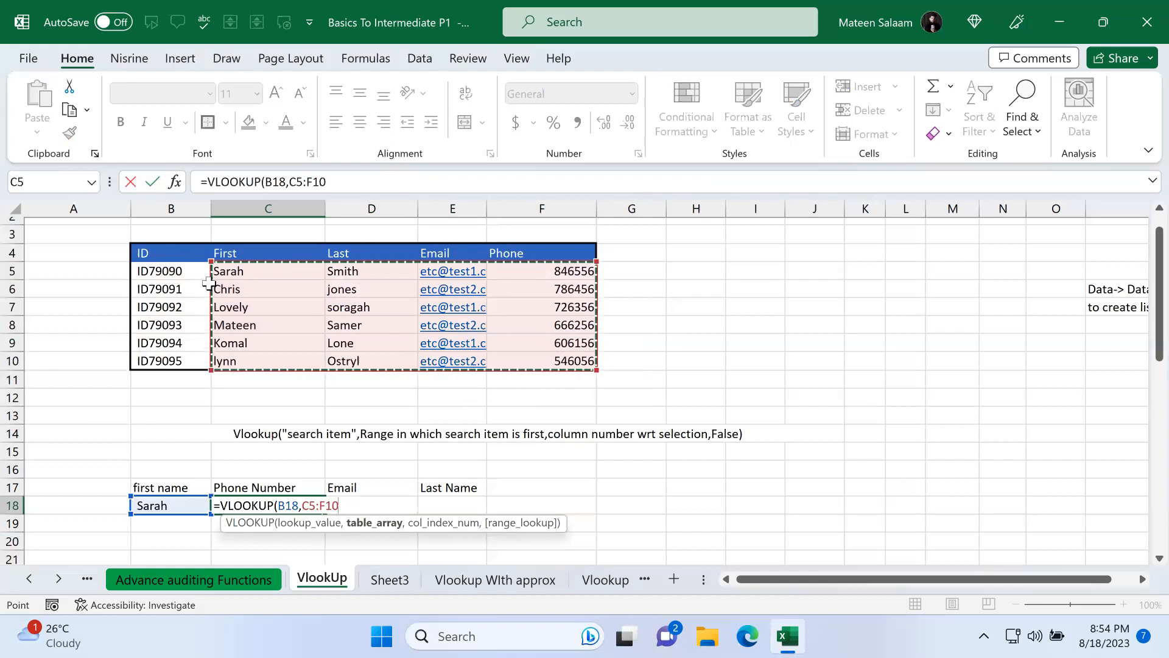
pyautogui.moveTo(188, 266); pyautogui.dragTo(546, 360)
pyautogui.moveTo(394, 271); pyautogui.dragTo(587, 360)
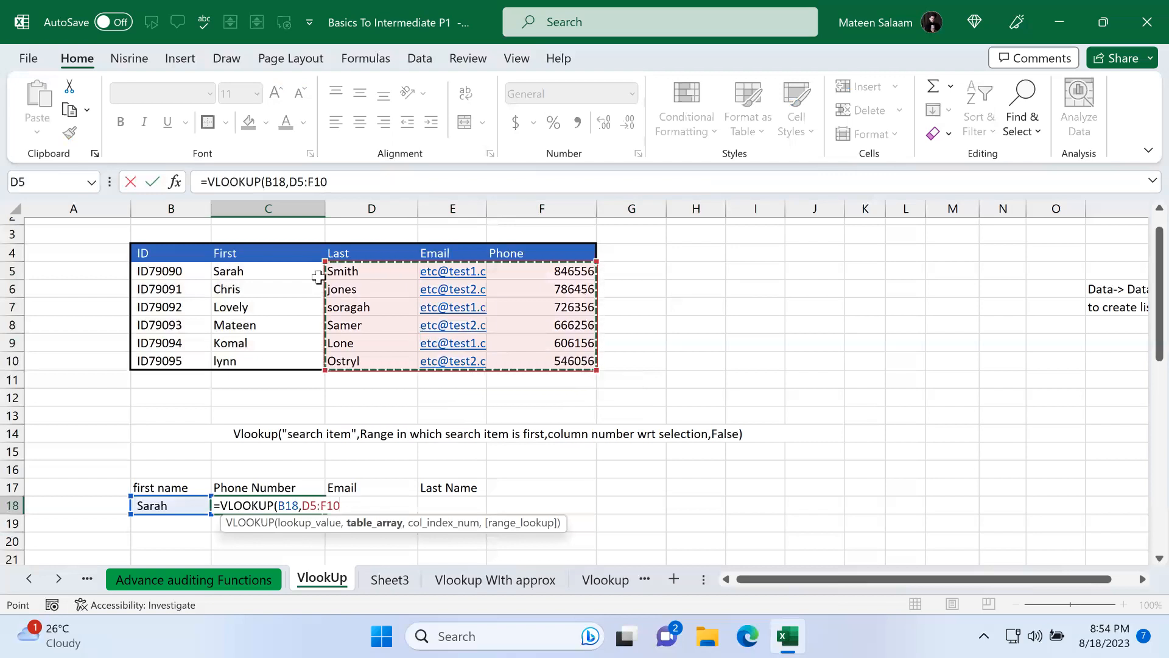
pyautogui.moveTo(285, 267); pyautogui.dragTo(287, 361)
pyautogui.moveTo(531, 377); pyautogui.dragTo(575, 365)
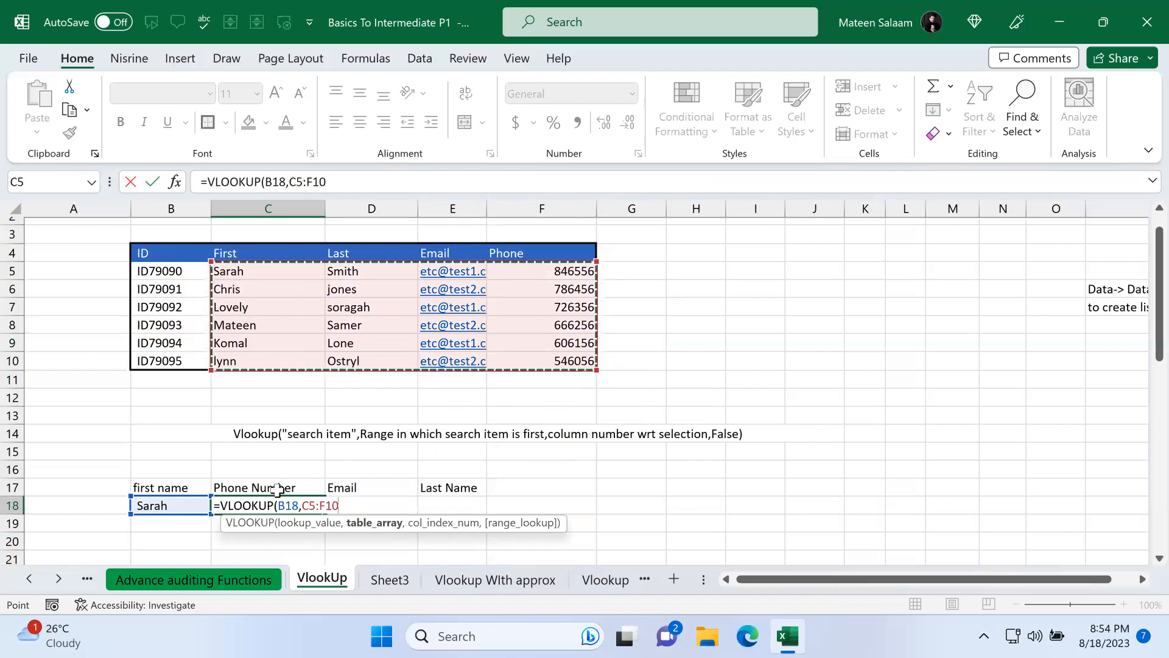
# Step: Reselect C5:F10 as the table, set column index 4 with the FALSE exact-match option, and enter the formula in C18
pyautogui.moveTo(236, 272); pyautogui.dragTo(533, 330)
pyautogui.write(',')
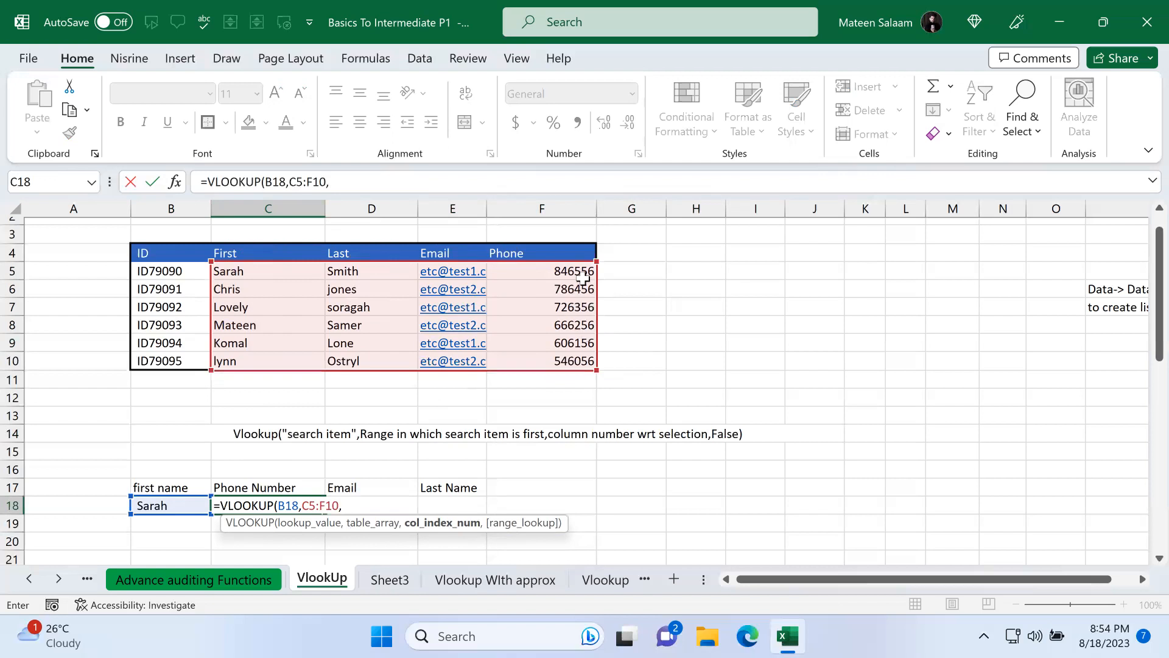
pyautogui.write(',')
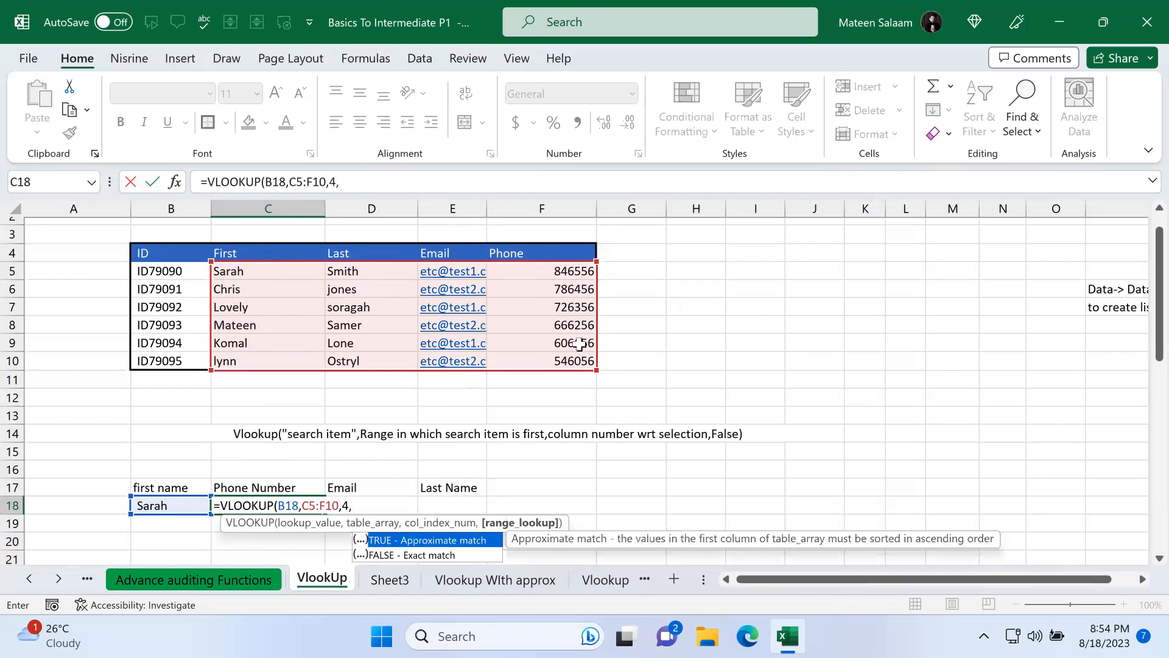
pyautogui.doubleClick(441, 553)
pyautogui.write(')')
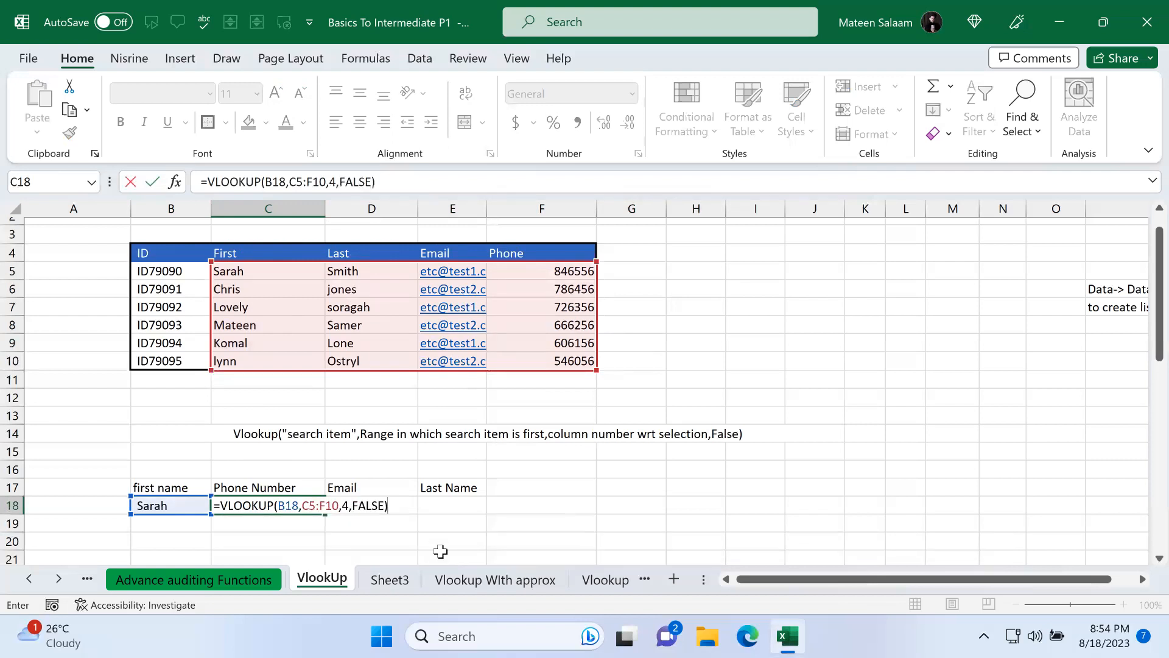
pyautogui.press('Return')
# Step: Open the formula in C18 for editing to review its arguments and highlighted ranges
pyautogui.click(293, 507)
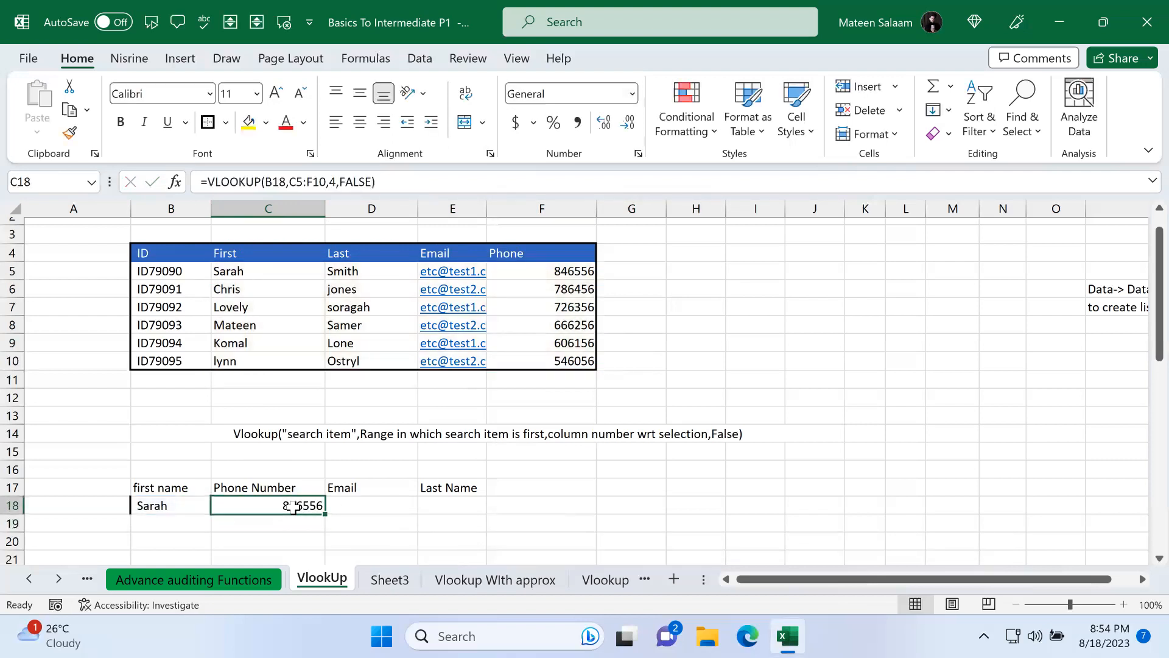
pyautogui.doubleClick(293, 507)
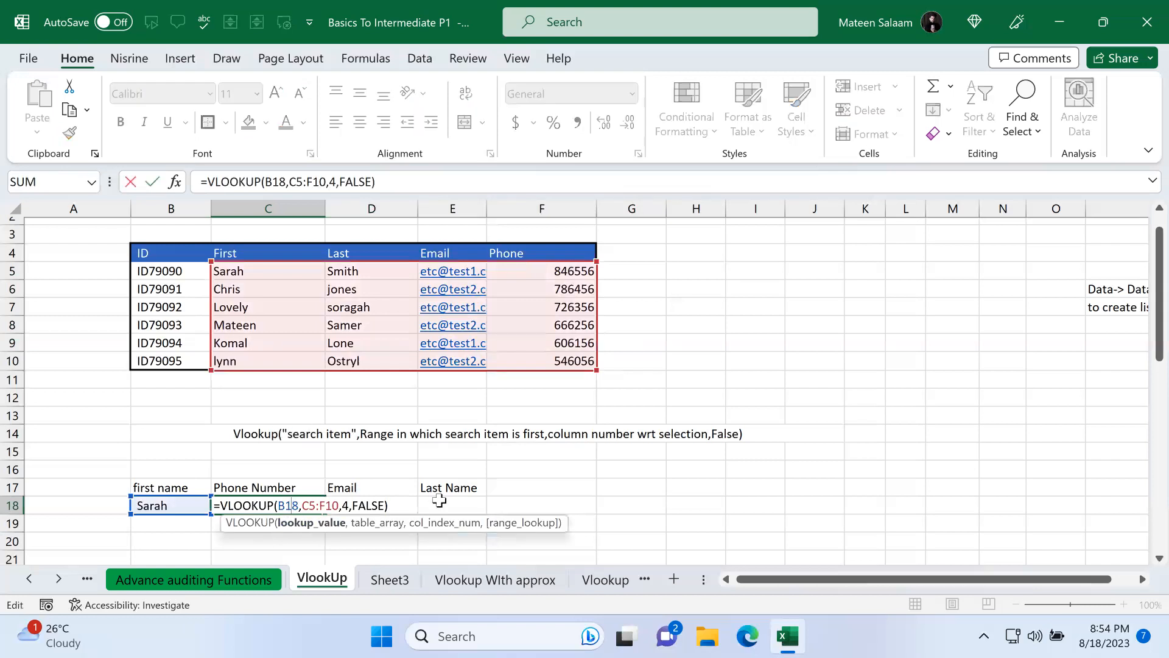
pyautogui.press('Escape')
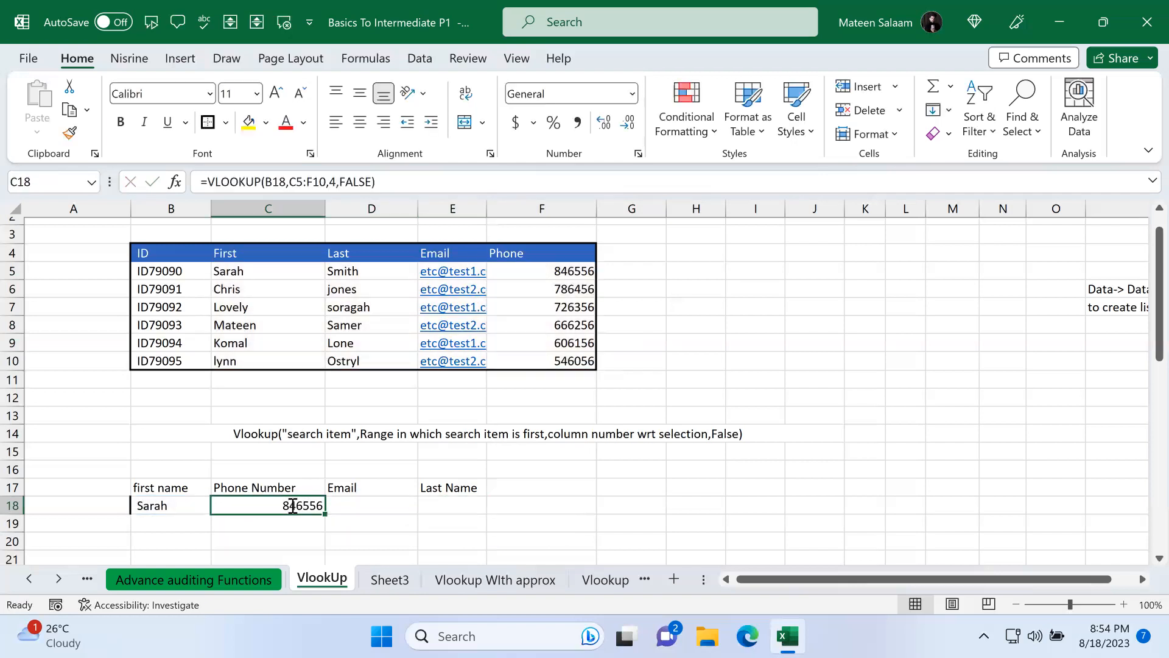
pyautogui.doubleClick(293, 507)
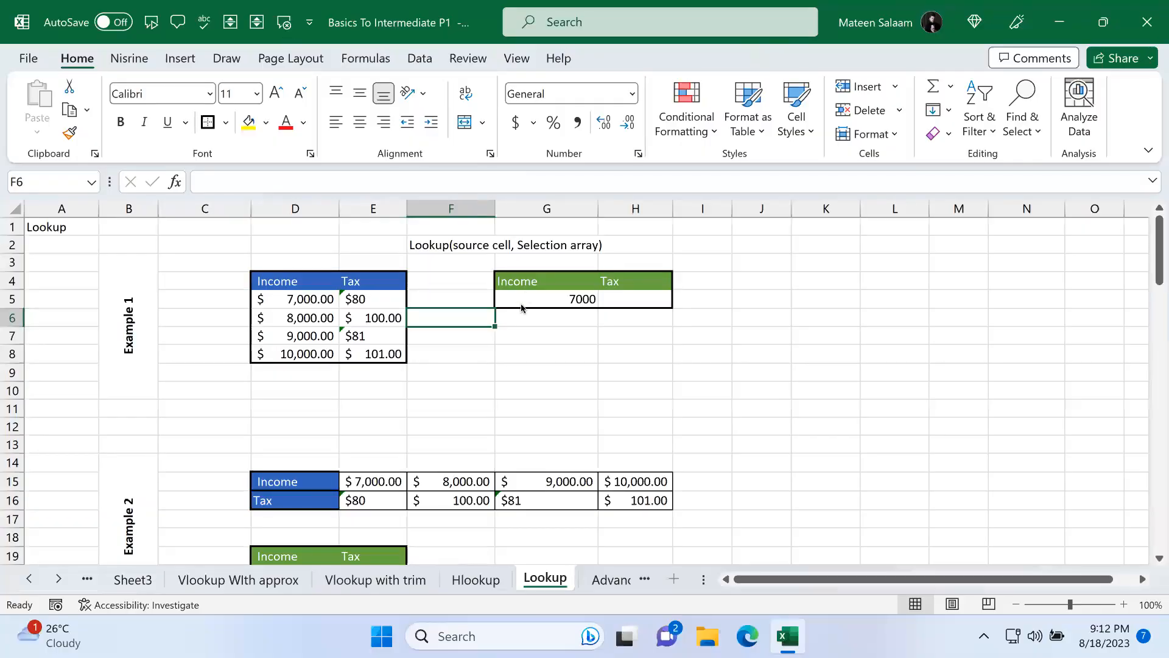
pyautogui.click(515, 365)
pyautogui.click(460, 295)
# Step: On the Lookup sheet, start a LOOKUP formula in H5 with G5 as the lookup value
pyautogui.click(622, 300)
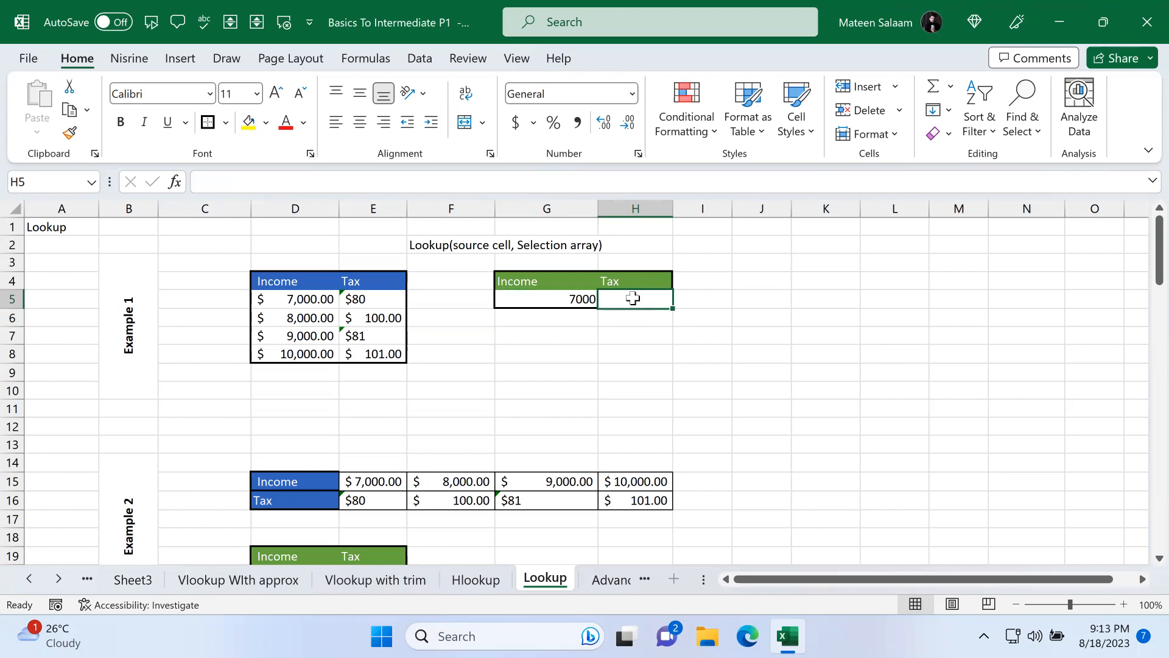
pyautogui.write('=')
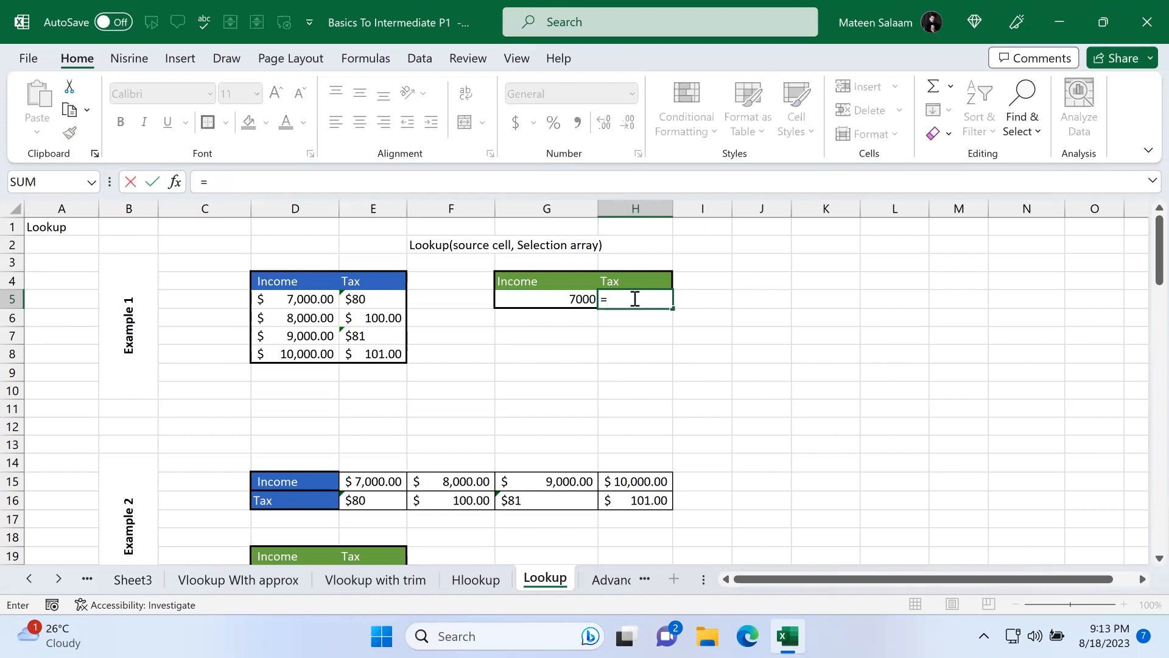
pyautogui.write('v')
pyautogui.press('BackSpace')
pyautogui.write('u')
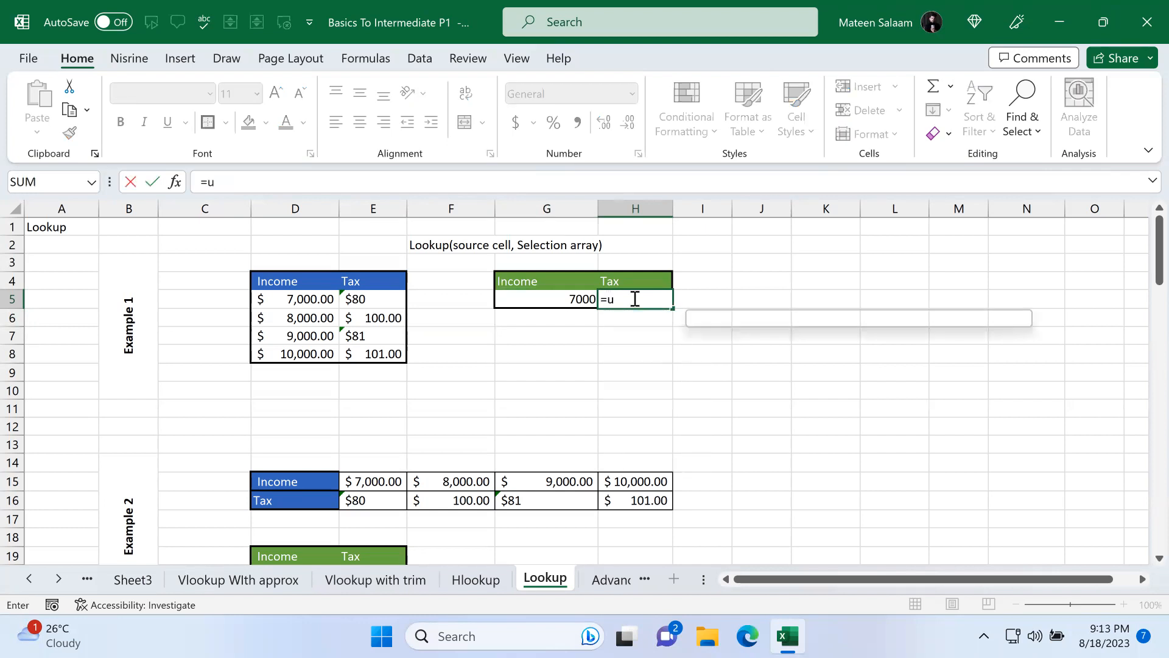
pyautogui.press('BackSpace')
pyautogui.write('h')
pyautogui.press('BackSpace')
pyautogui.write('look')
pyautogui.press('Tab')
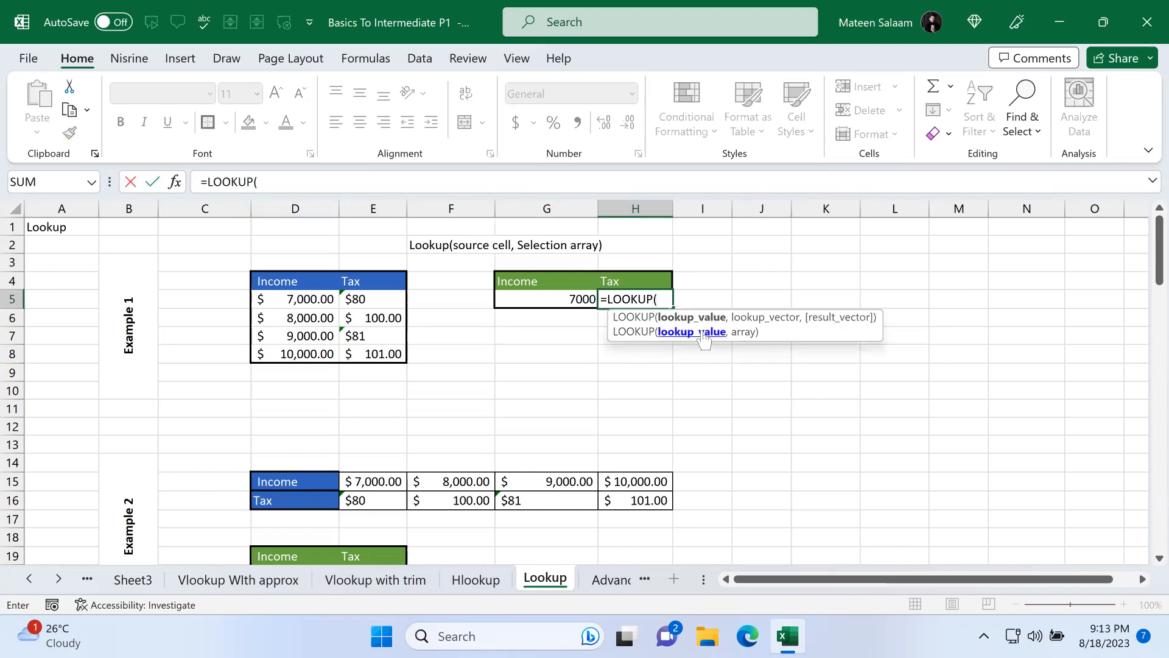
pyautogui.click(557, 300)
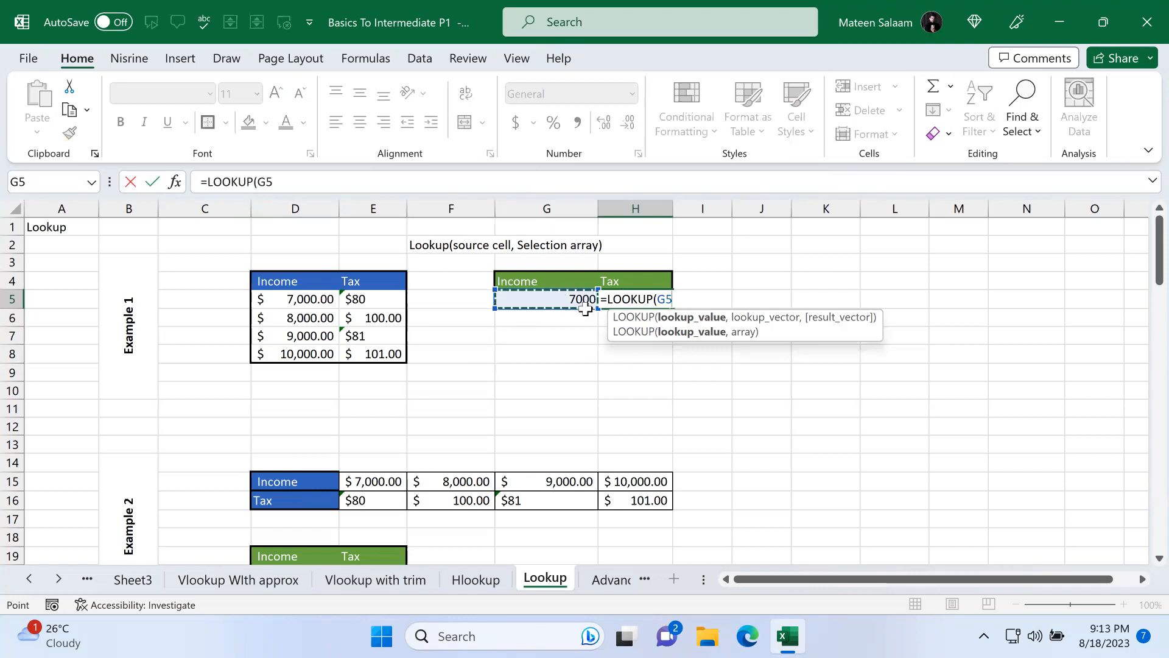
pyautogui.write(',')
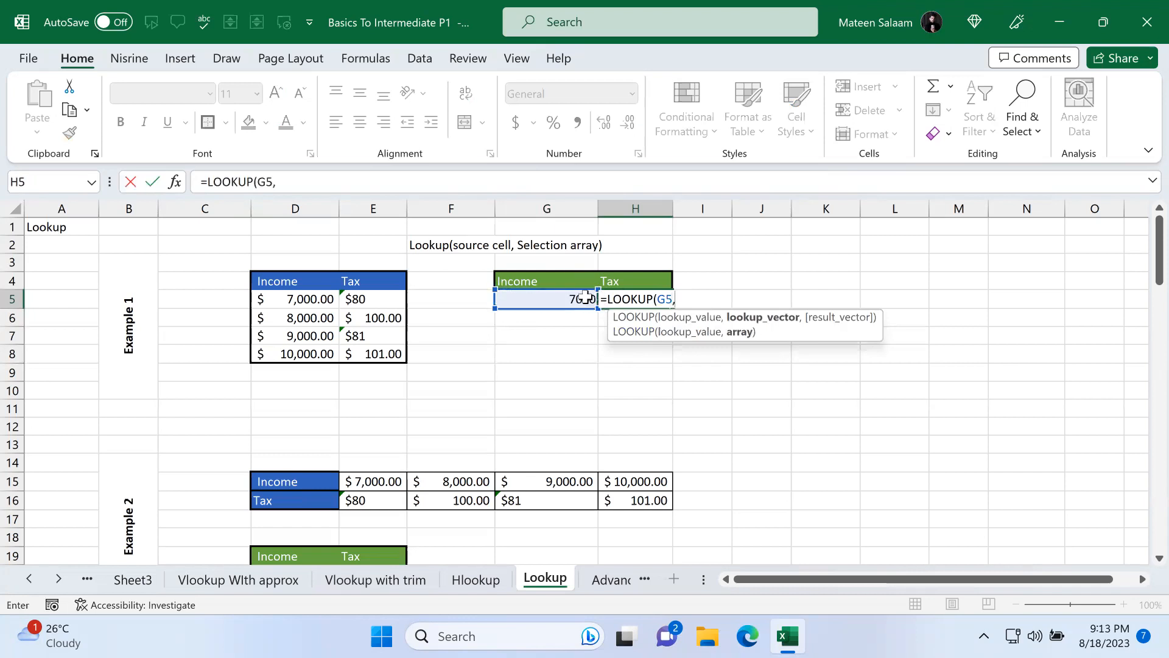
# Step: Select D5:E8 as the lookup array and enter the formula =LOOKUP(G5,D5:E8)
pyautogui.click(282, 299)
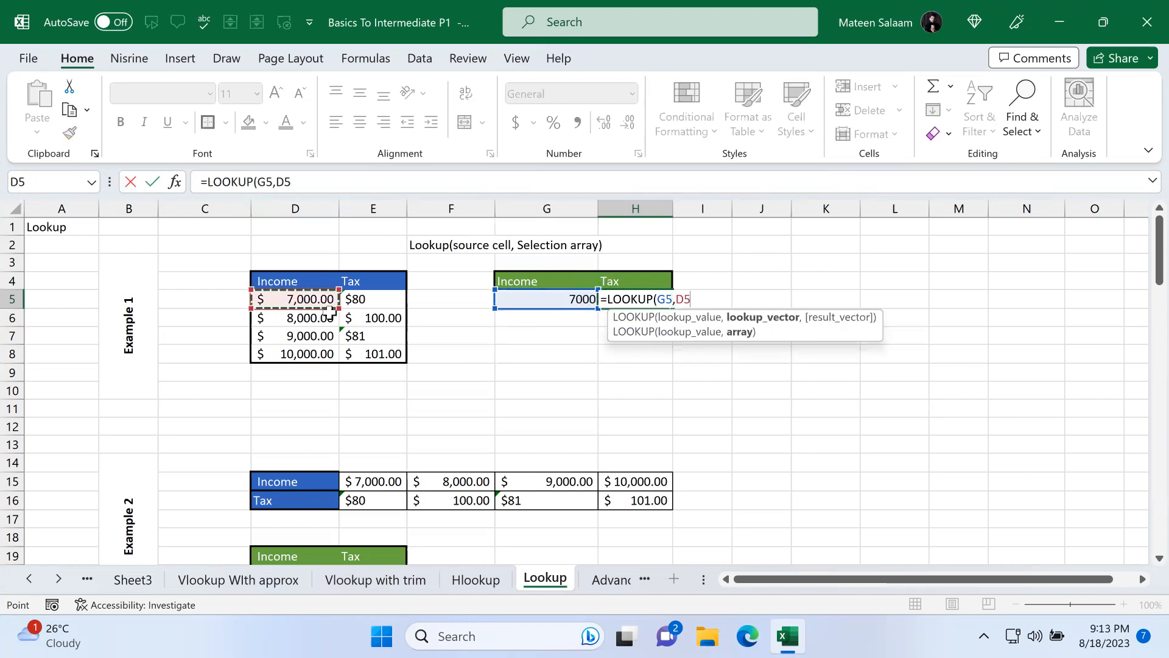
pyautogui.moveTo(329, 314); pyautogui.dragTo(390, 354)
pyautogui.moveTo(298, 304); pyautogui.dragTo(363, 353)
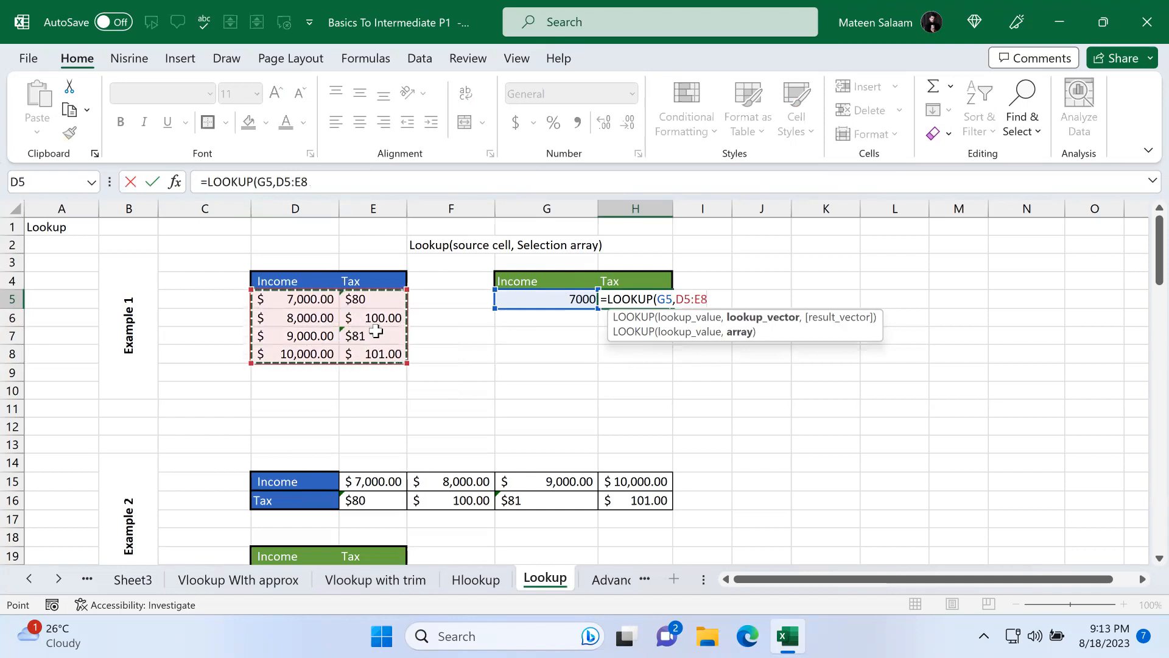
pyautogui.press('Return')
pyautogui.click(638, 301)
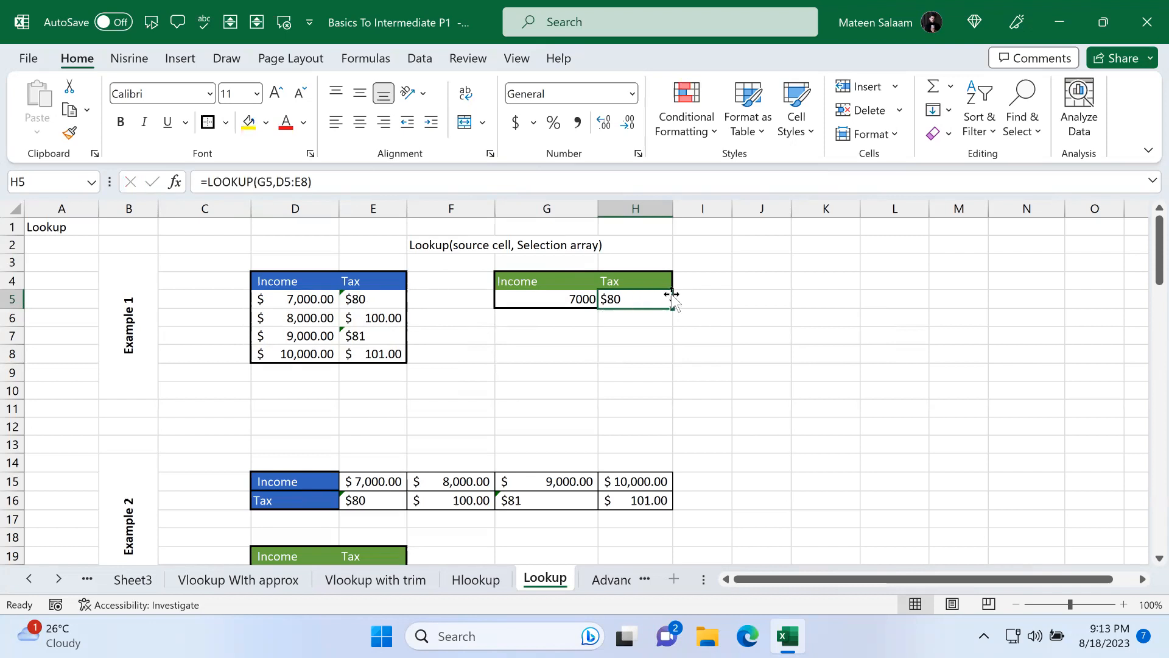
# Step: Enter =LOOKUP(D20,E15:H16) in E20 to look up the income's tax in the horizontal table
pyautogui.scroll(-1, 629, 368)
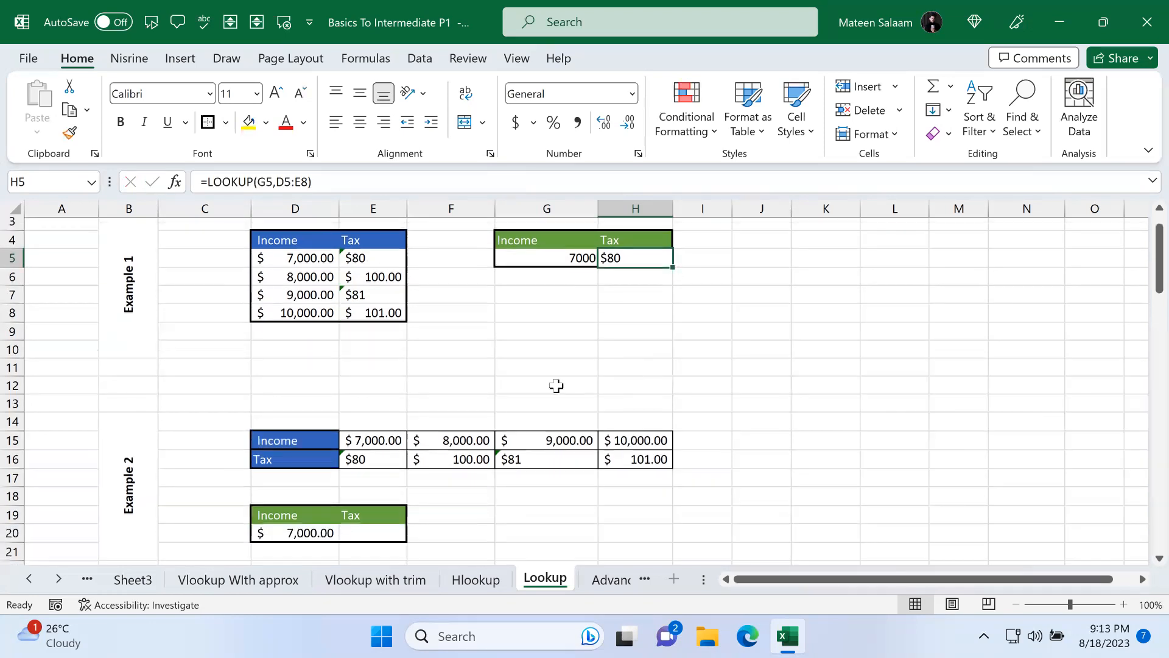
pyautogui.scroll(-1, 556, 385)
pyautogui.moveTo(308, 394); pyautogui.dragTo(665, 408)
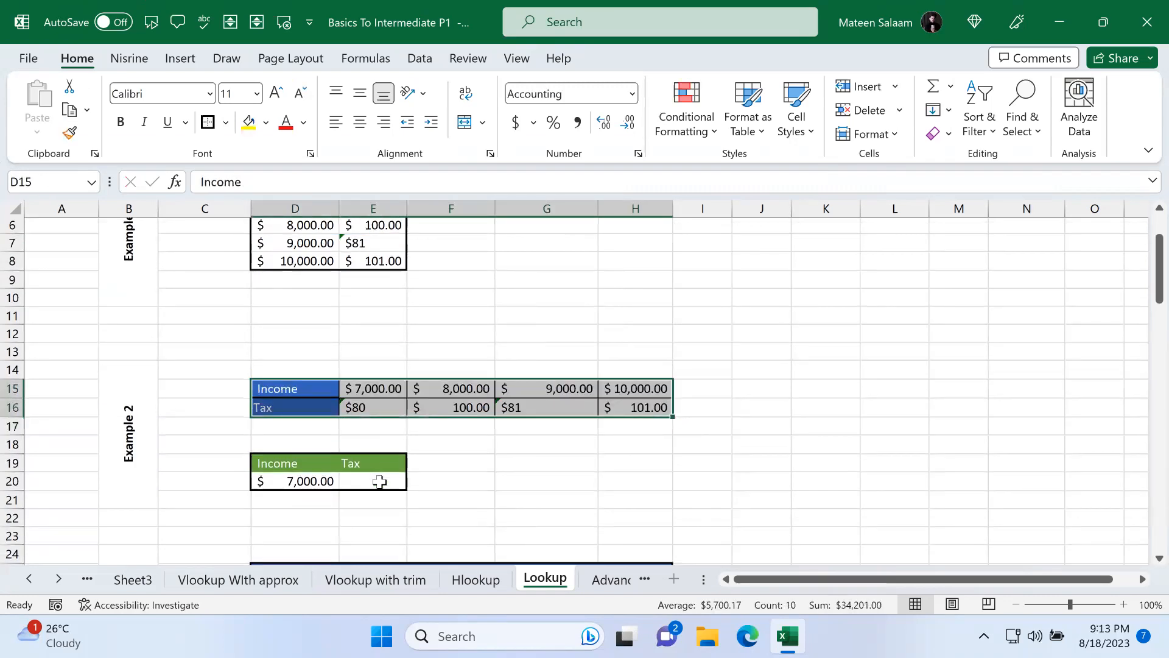
pyautogui.click(379, 481)
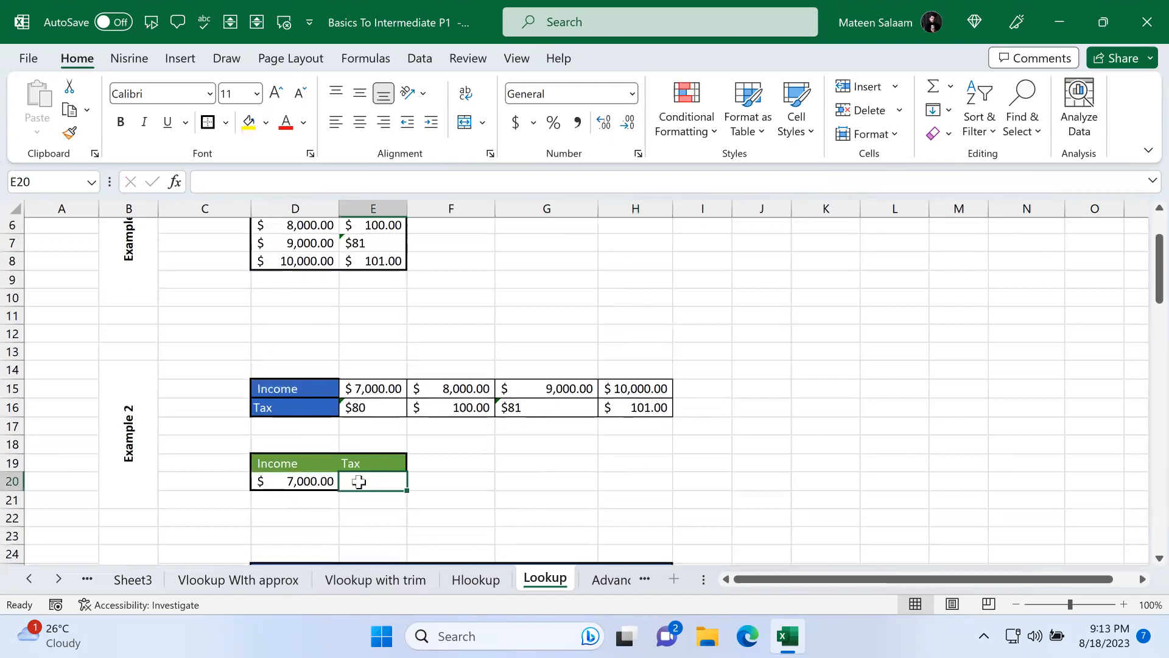
pyautogui.write('=look')
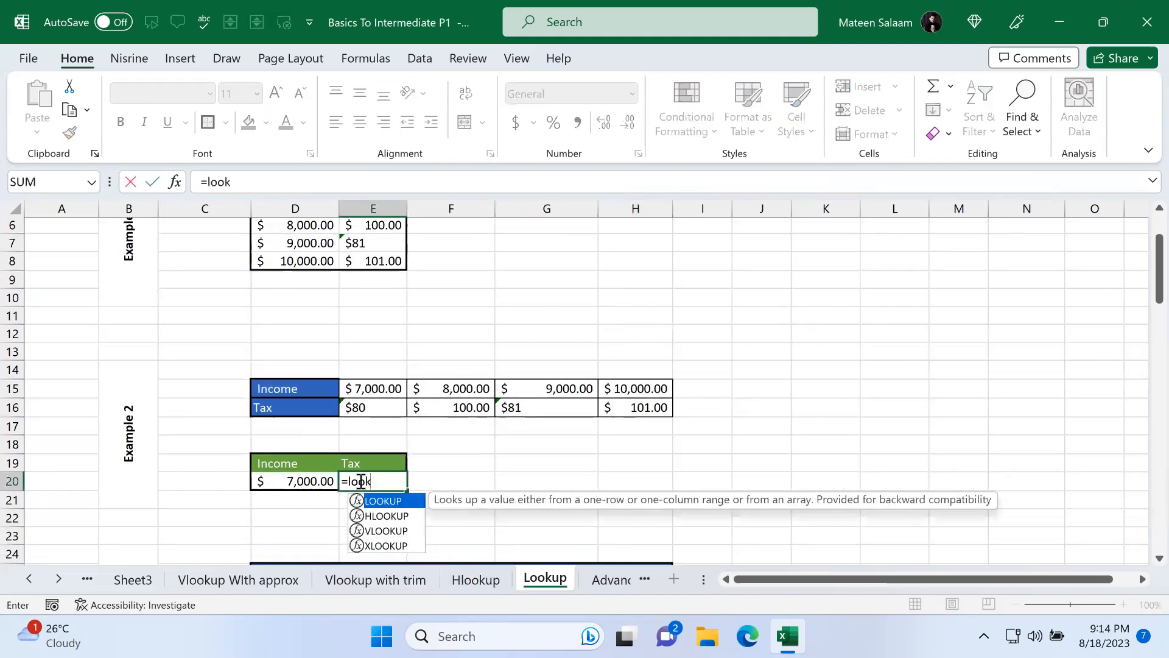
pyautogui.press('Tab')
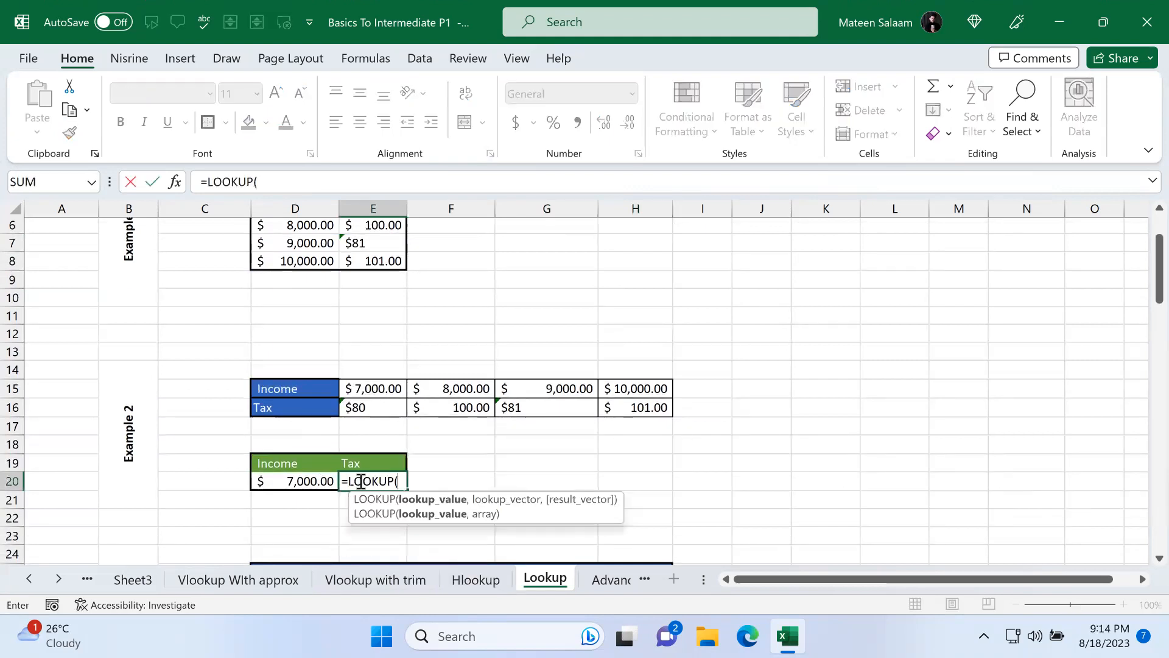
pyautogui.click(311, 481)
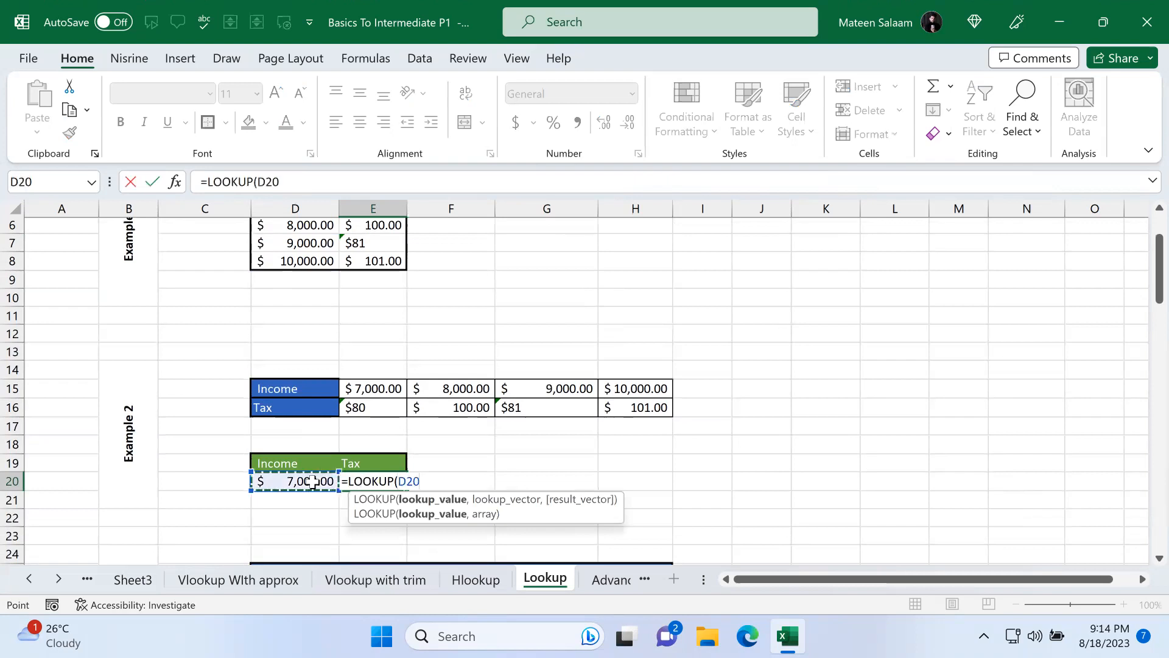
pyautogui.write(',')
pyautogui.moveTo(373, 388); pyautogui.dragTo(616, 403)
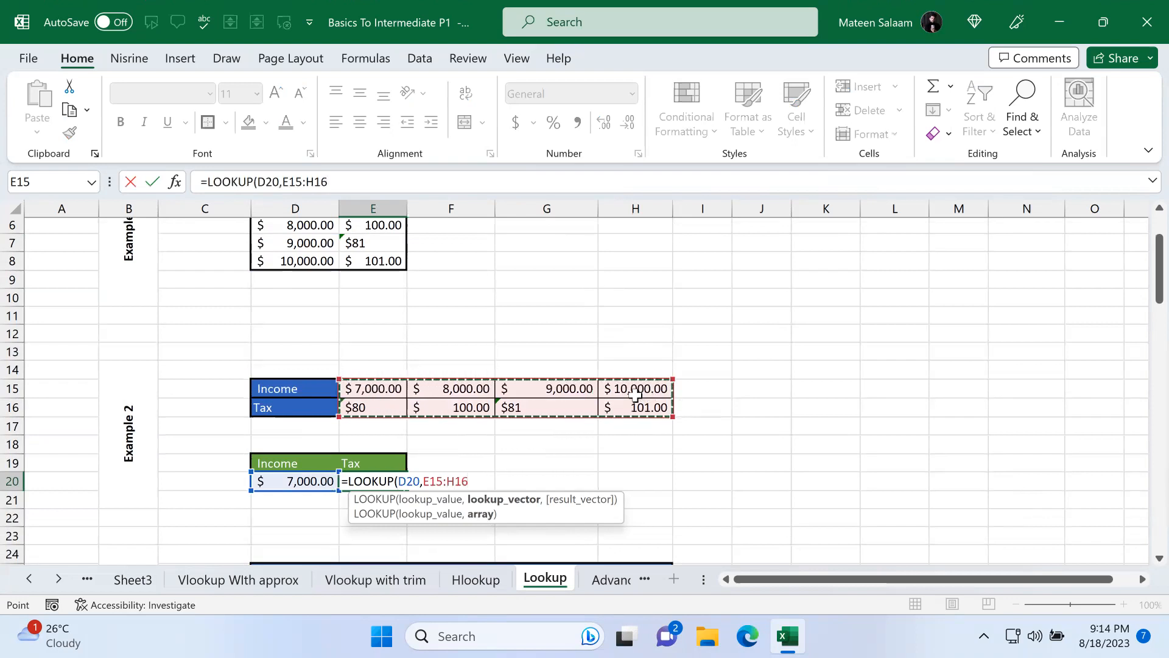
pyautogui.press('Return')
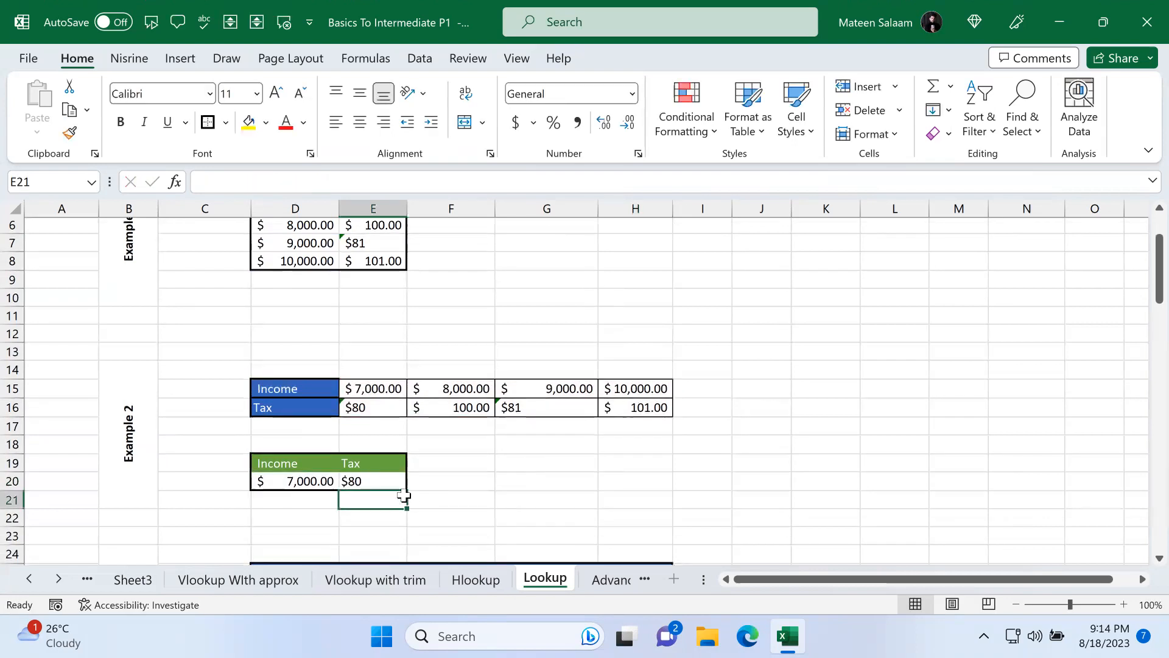
# Step: Compare the vertical and horizontal income–tax tables by selecting each in turn
pyautogui.scroll(2, 551, 381)
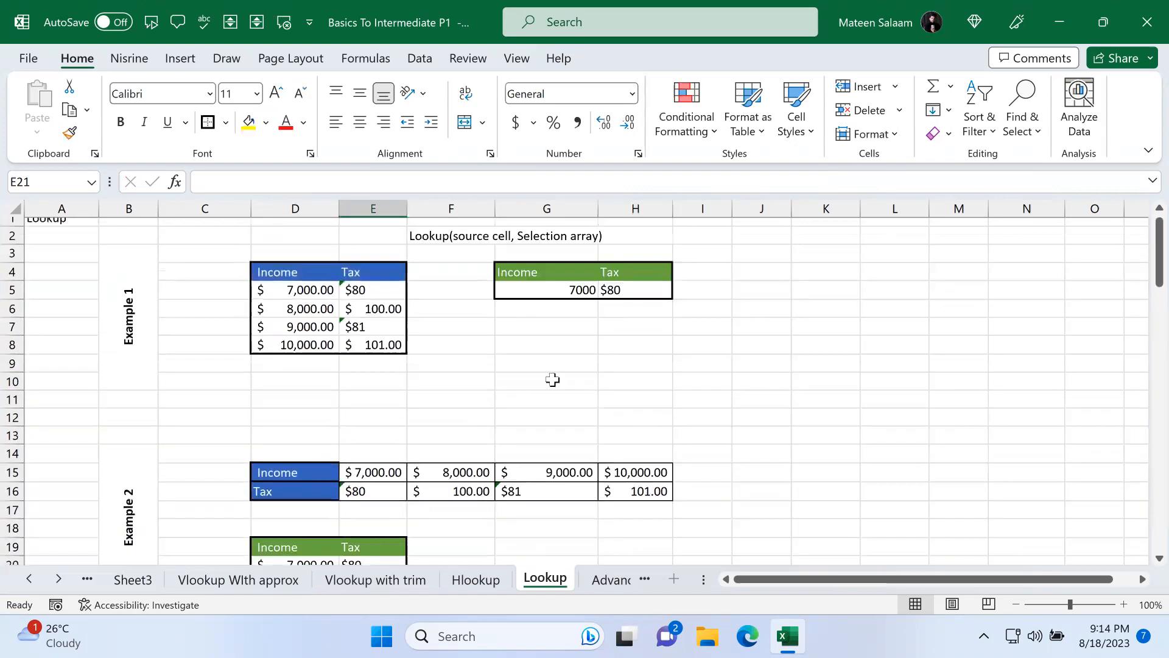
pyautogui.scroll(-2, 499, 377)
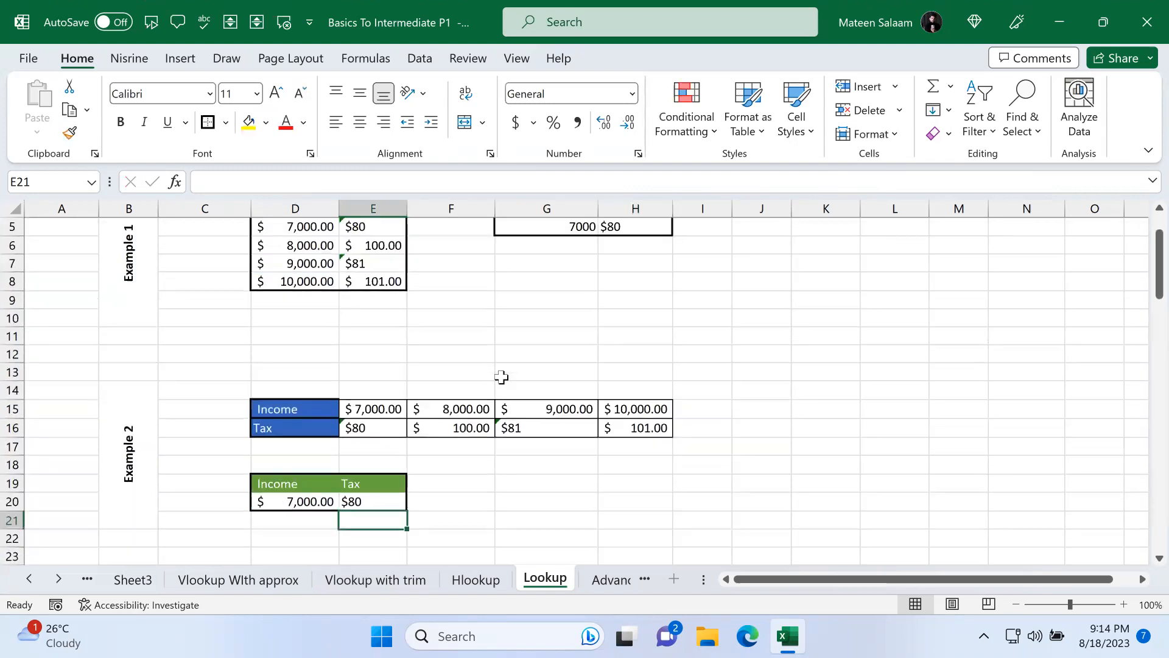
pyautogui.scroll(1, 501, 376)
pyautogui.moveTo(320, 273); pyautogui.dragTo(401, 361)
pyautogui.moveTo(374, 437); pyautogui.dragTo(683, 482)
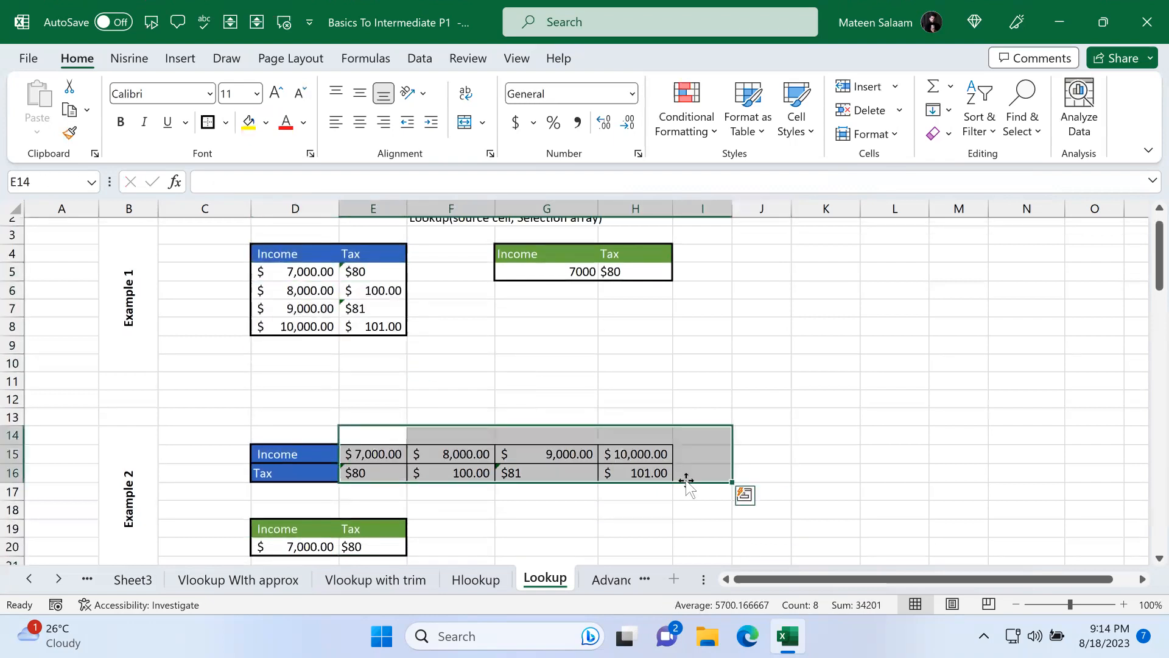
# Step: Examine the Example 3 ID–Last lookup cells, the ID dropdown in D36 and each column of the ID, First, Last, Email, Phone table
pyautogui.click(563, 471)
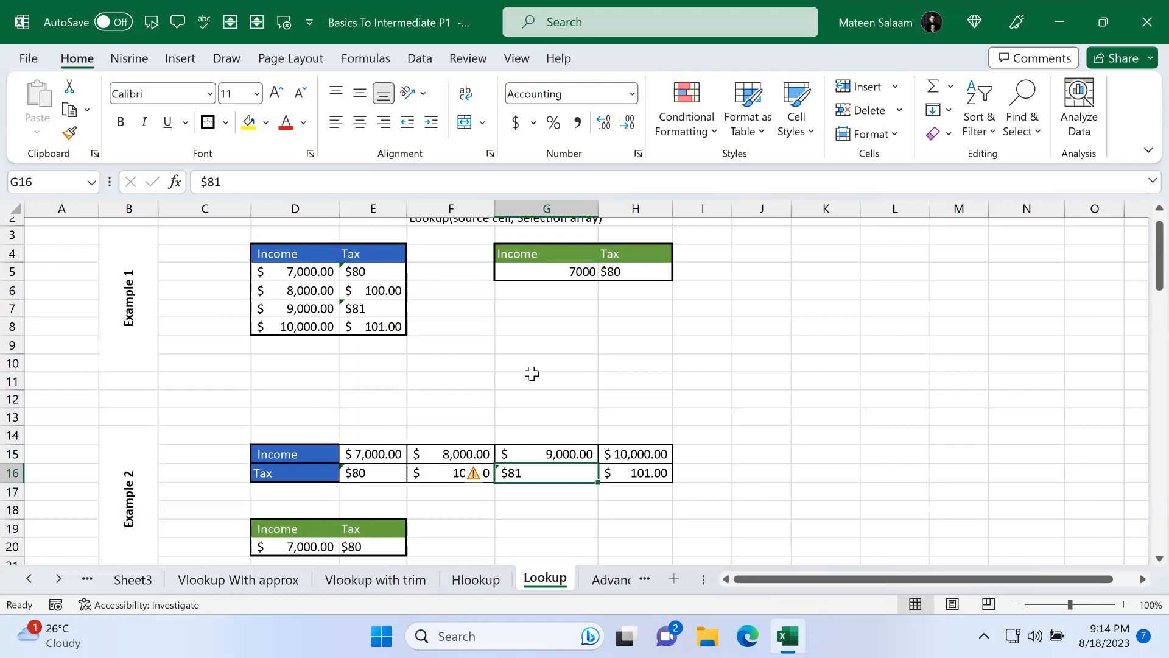
pyautogui.scroll(-2, 532, 374)
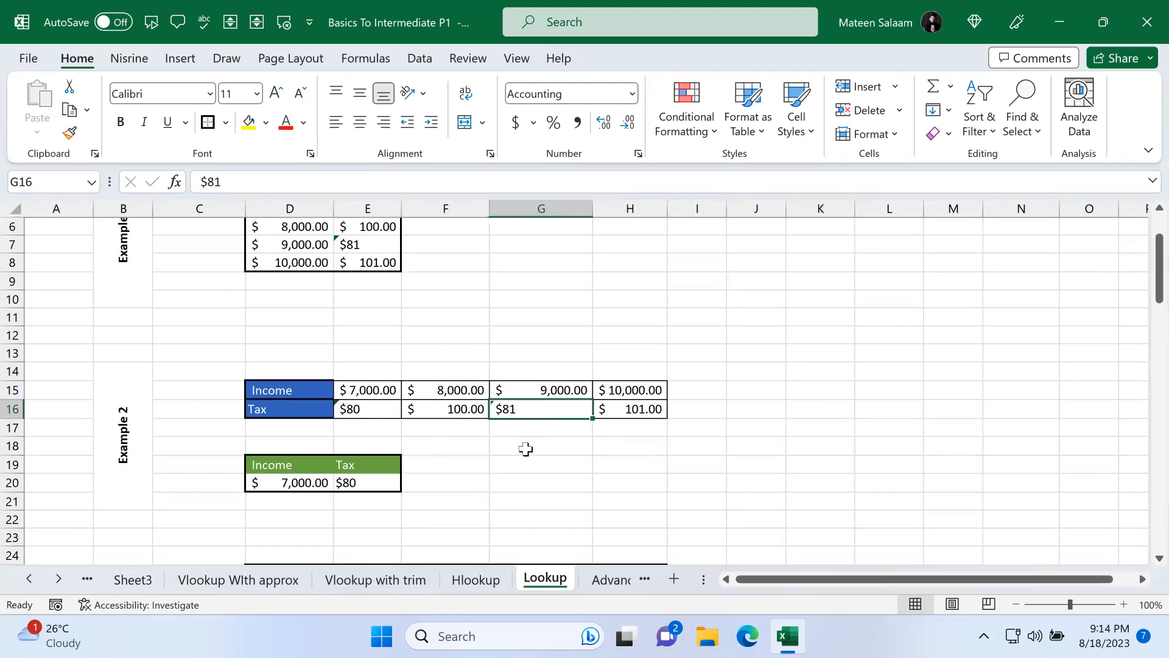
pyautogui.click(571, 422)
pyautogui.scroll(-2, 482, 422)
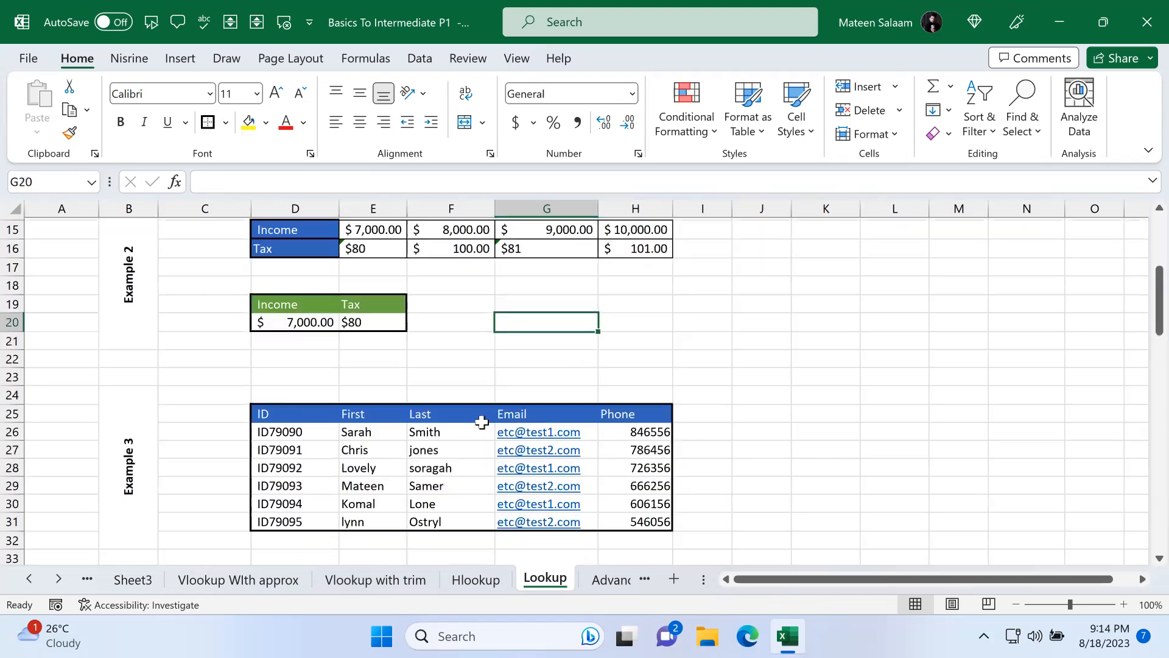
pyautogui.scroll(-2, 482, 422)
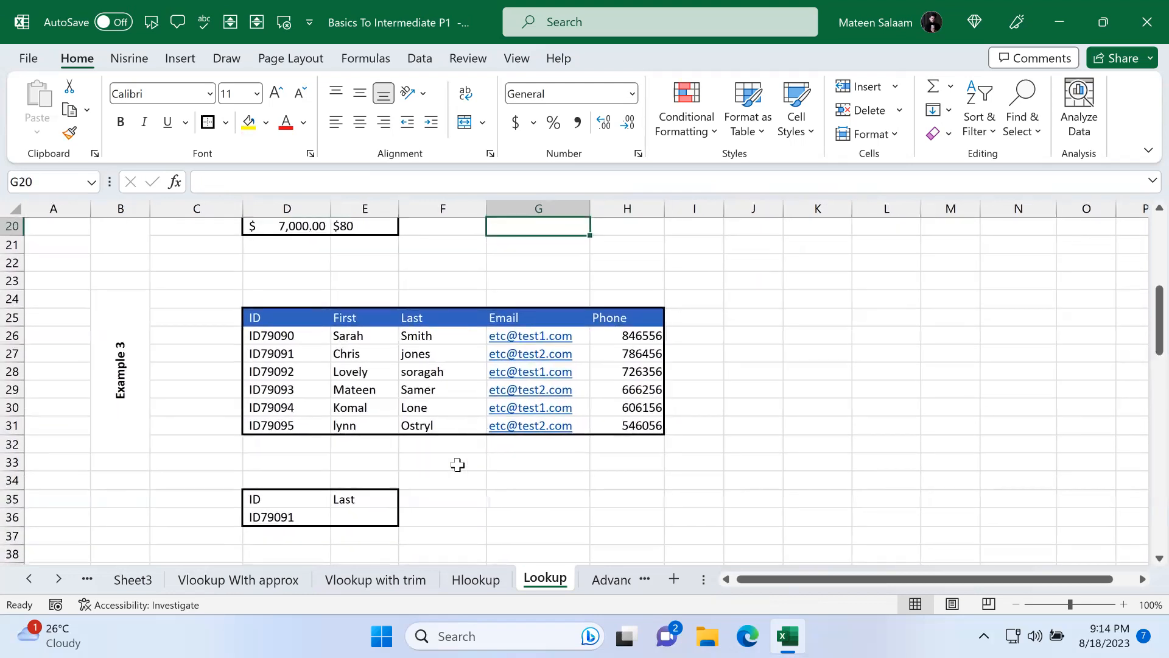
pyautogui.click(379, 519)
pyautogui.click(311, 518)
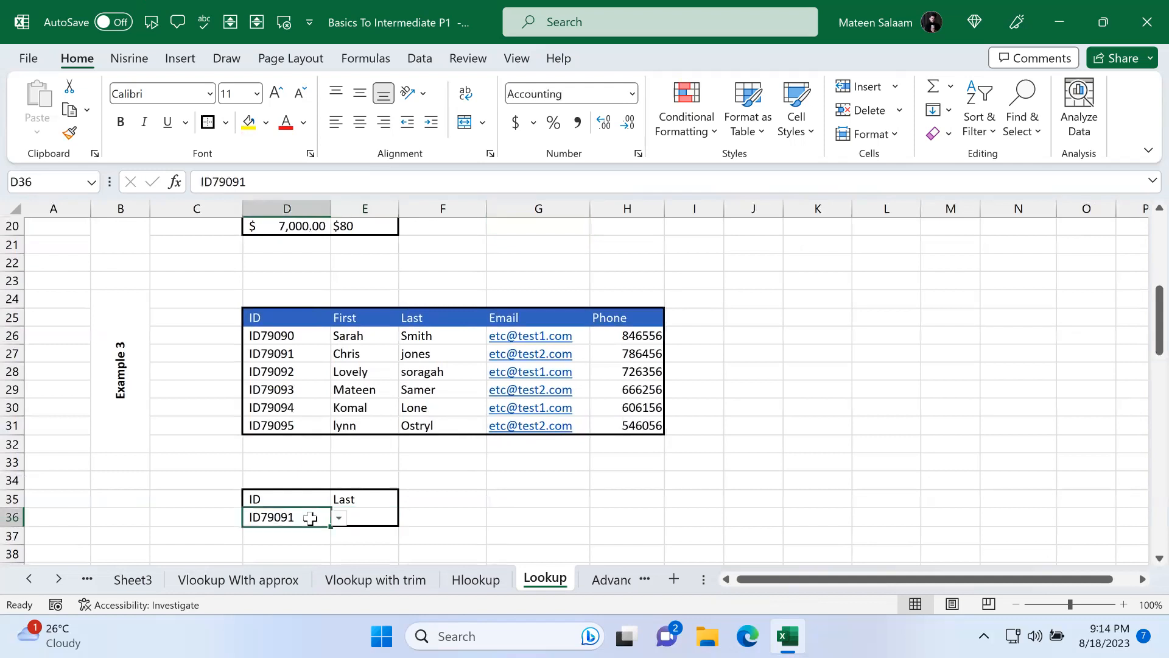
pyautogui.click(373, 518)
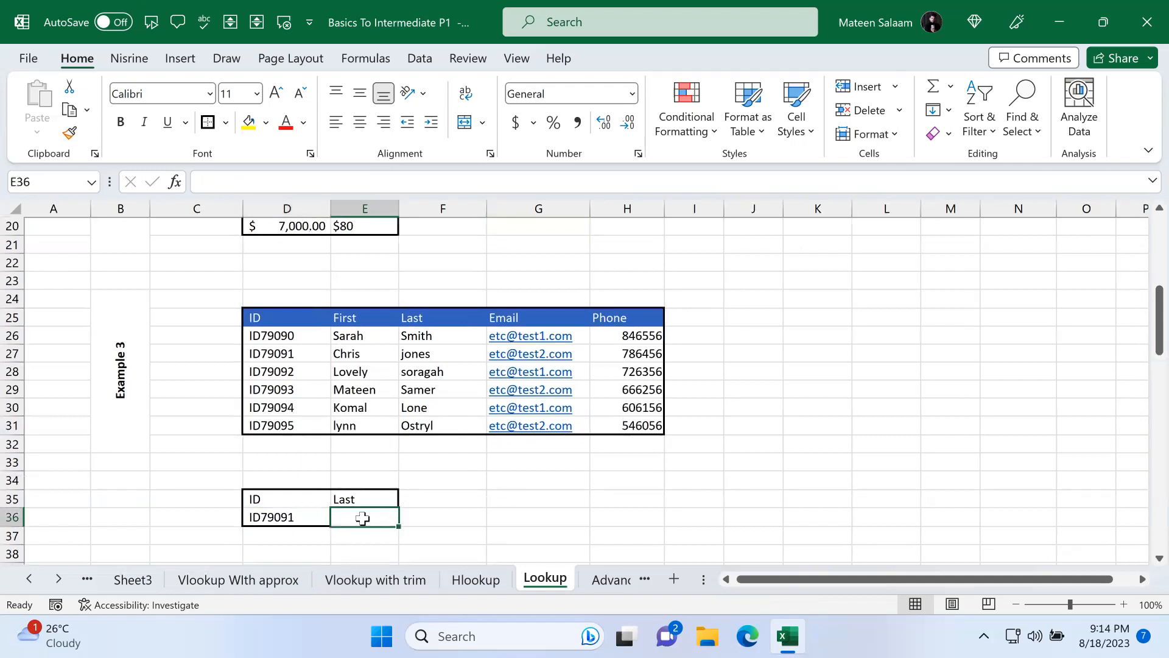
pyautogui.click(314, 516)
pyautogui.click(339, 517)
pyautogui.click(288, 548)
pyautogui.click(363, 519)
pyautogui.moveTo(306, 332); pyautogui.dragTo(309, 427)
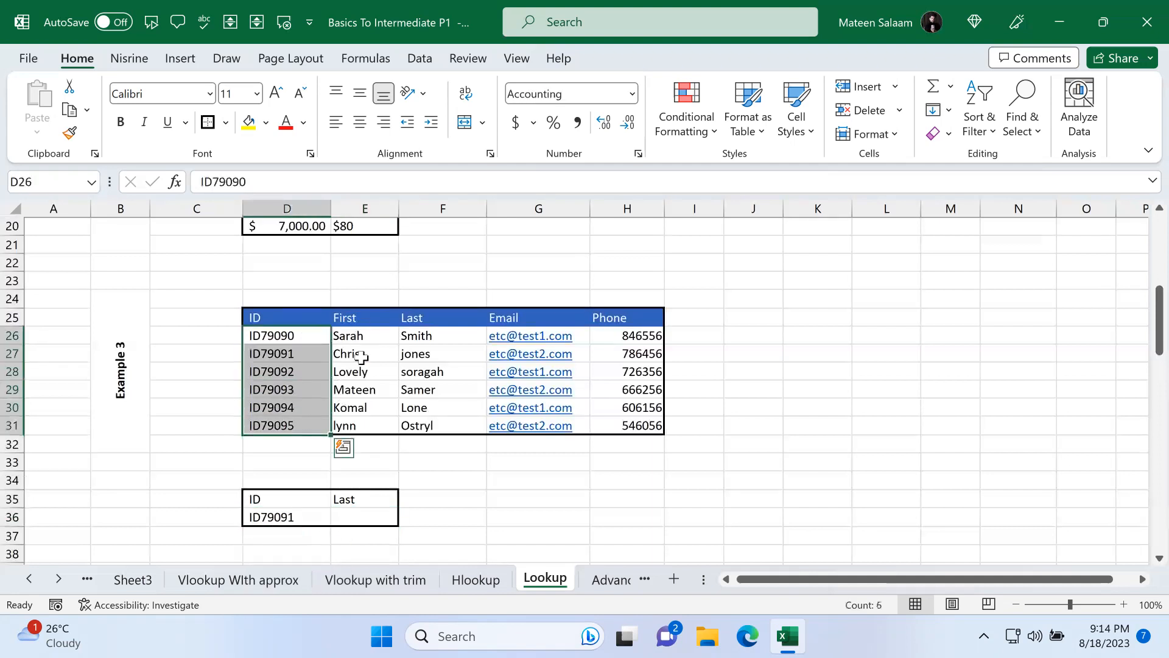
pyautogui.moveTo(360, 338); pyautogui.dragTo(373, 441)
pyautogui.moveTo(412, 334); pyautogui.dragTo(426, 425)
pyautogui.moveTo(646, 337); pyautogui.dragTo(646, 413)
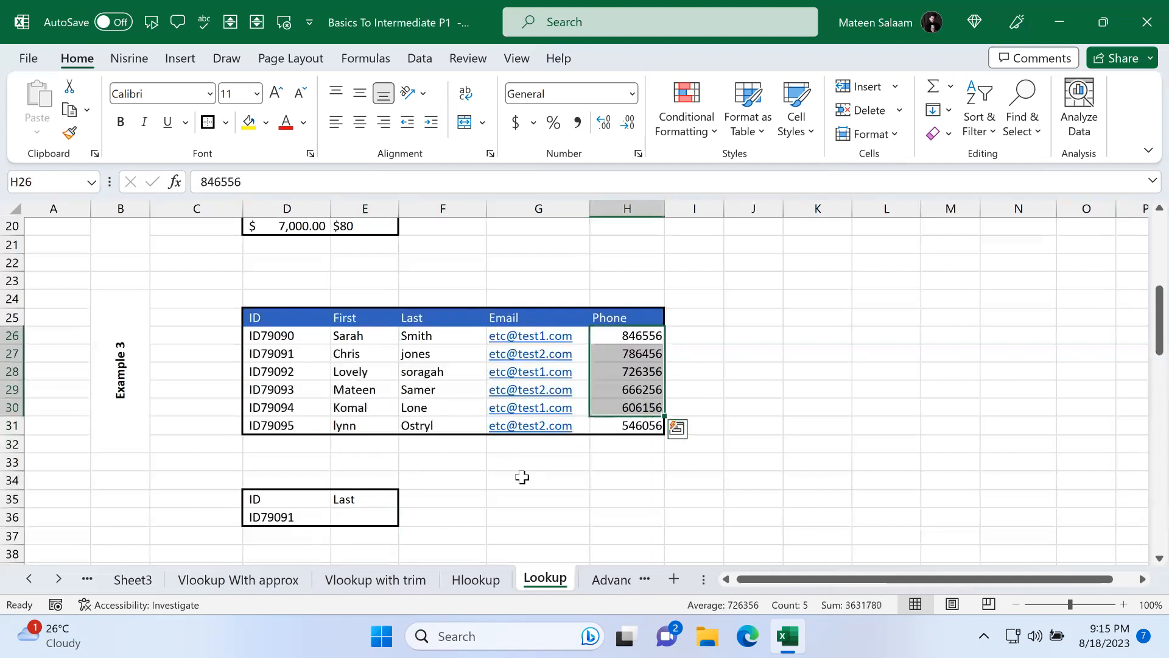
pyautogui.click(373, 517)
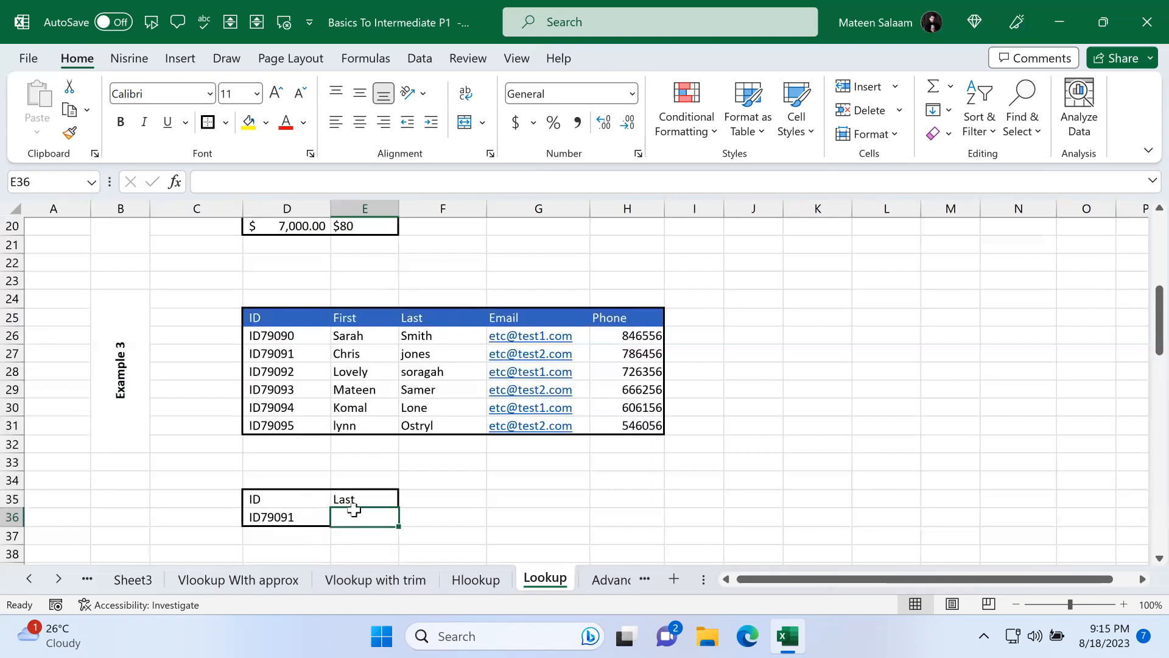
# Step: Enter =LOOKUP(D36,D26:F31) in E36 to return the last name for the chosen ID
pyautogui.write('=look')
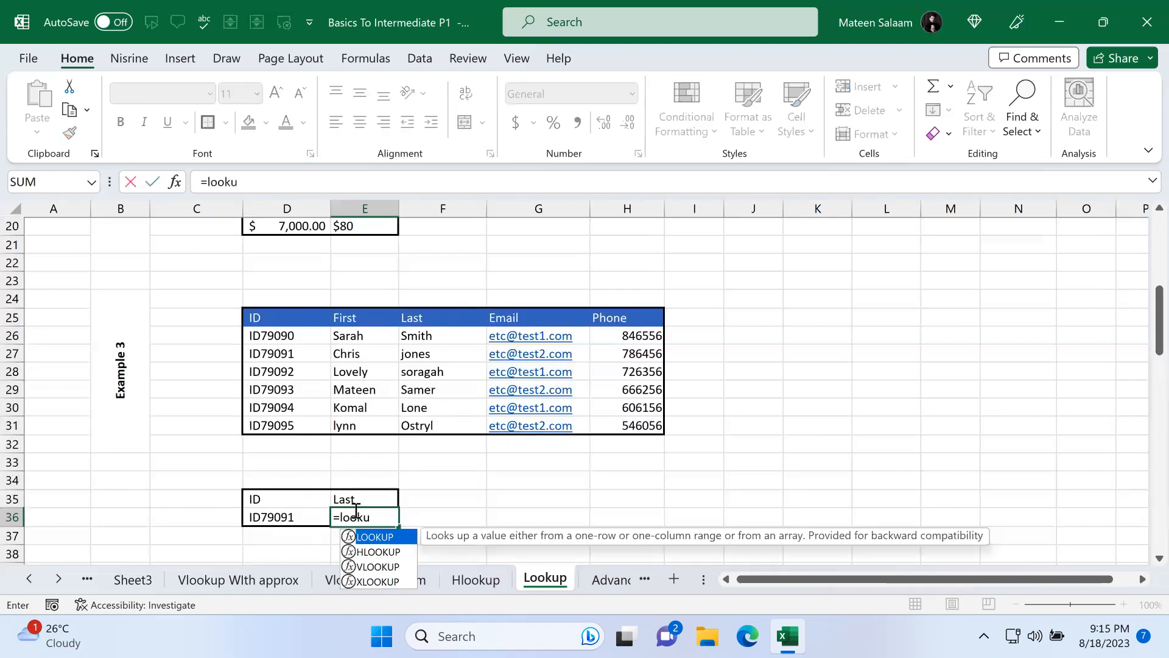
pyautogui.write('u')
pyautogui.press('Tab')
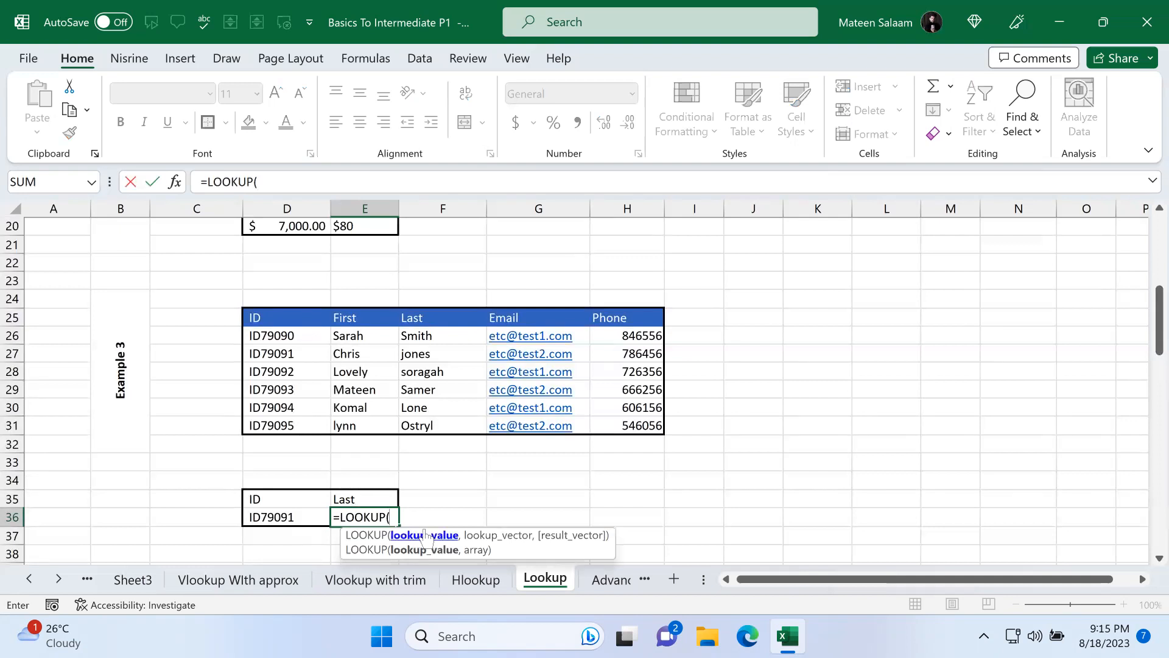
pyautogui.click(269, 529)
pyautogui.click(295, 505)
pyautogui.click(281, 519)
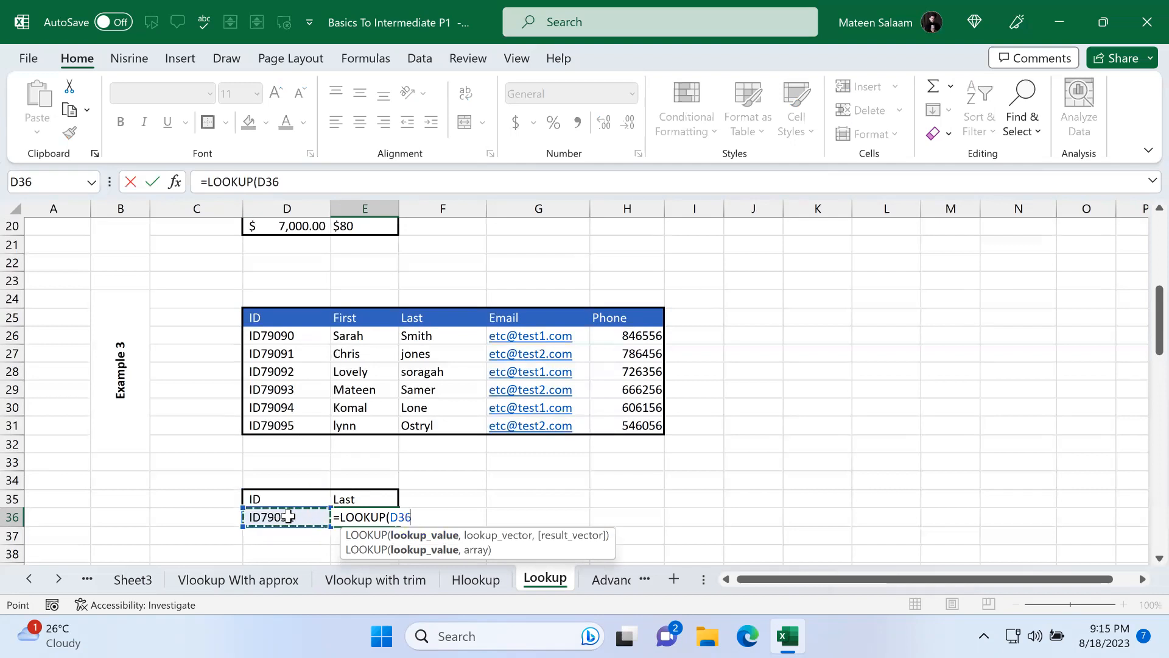
pyautogui.write(',')
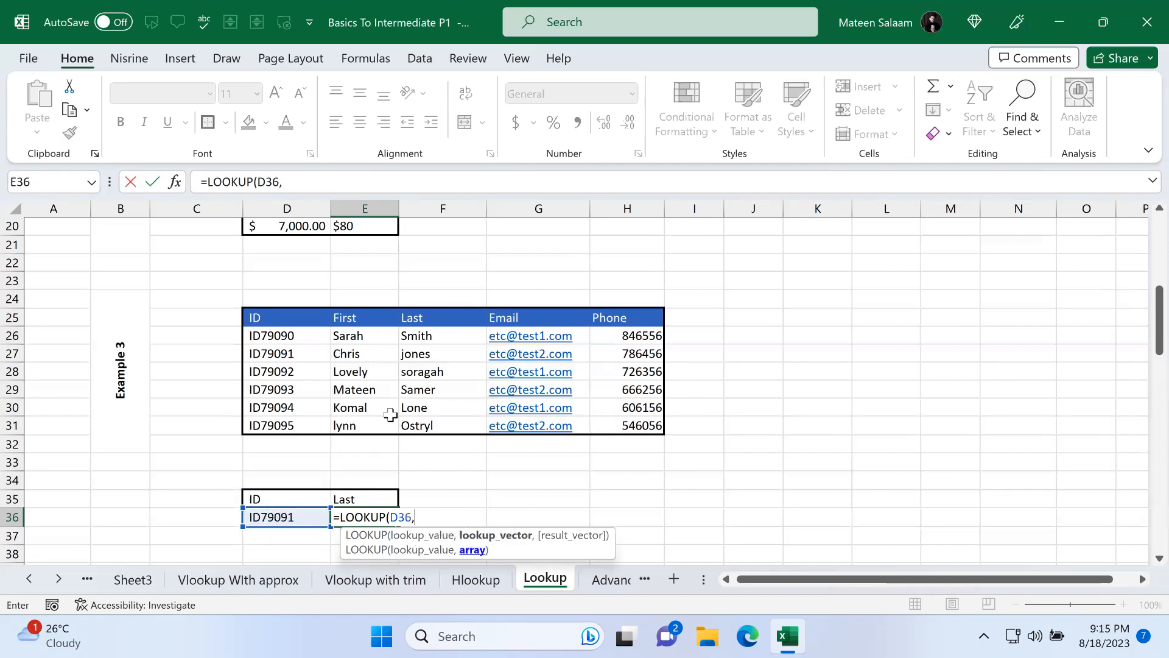
pyautogui.click(313, 342)
pyautogui.moveTo(283, 376); pyautogui.dragTo(434, 427)
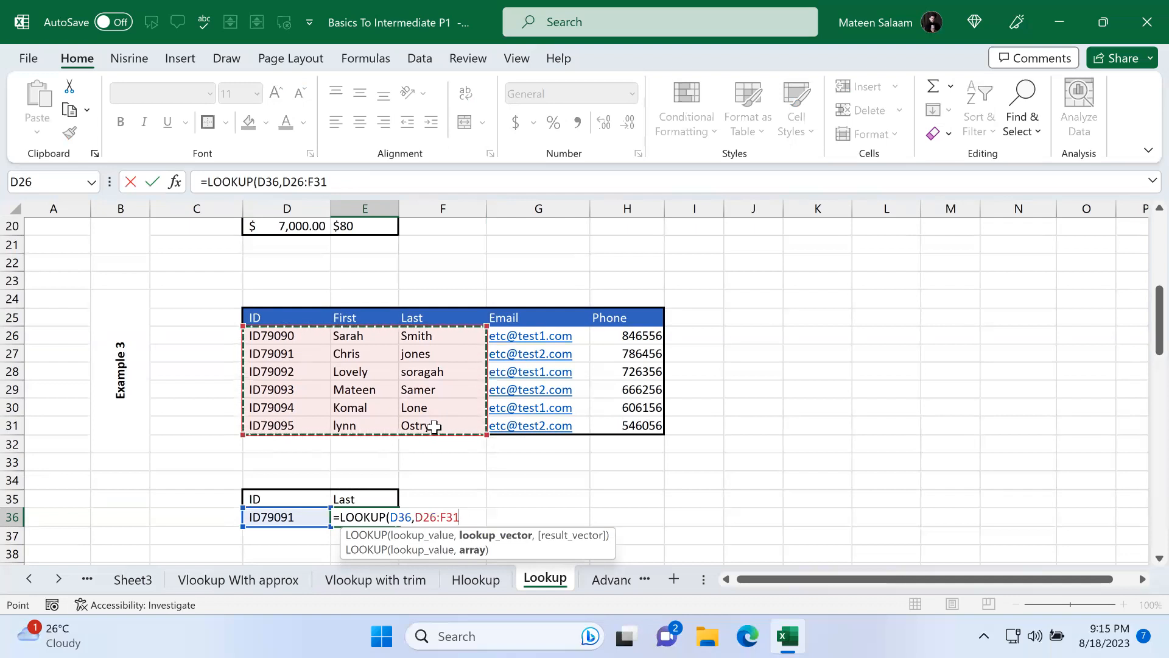
pyautogui.moveTo(294, 336); pyautogui.dragTo(289, 427)
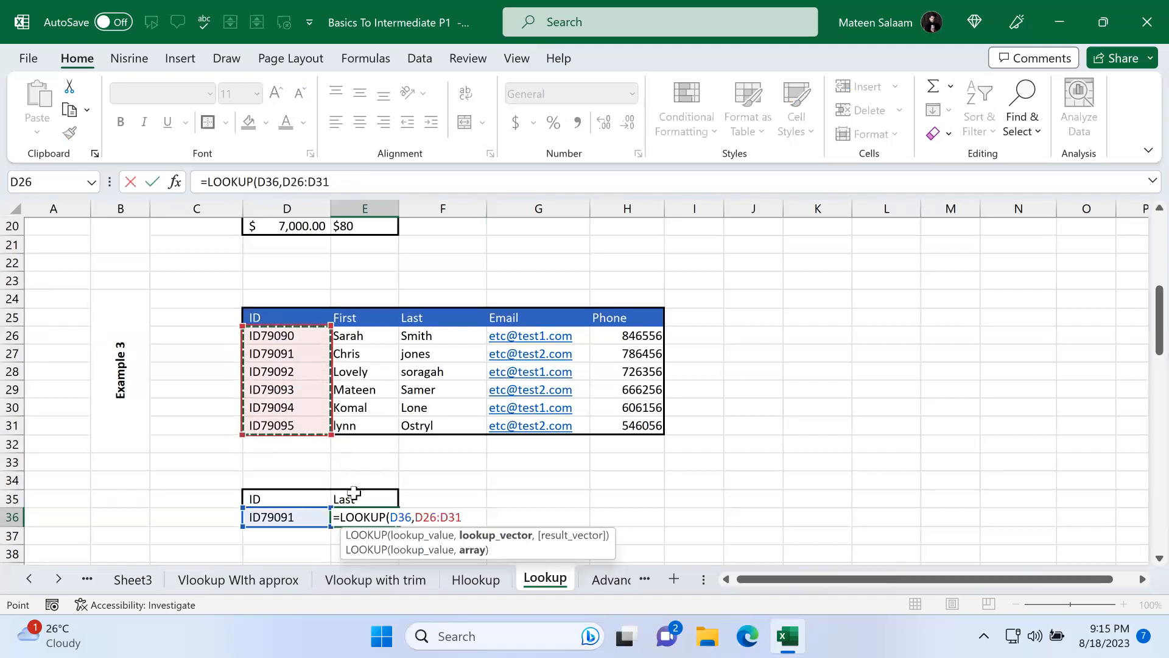
pyautogui.moveTo(300, 339); pyautogui.dragTo(302, 412)
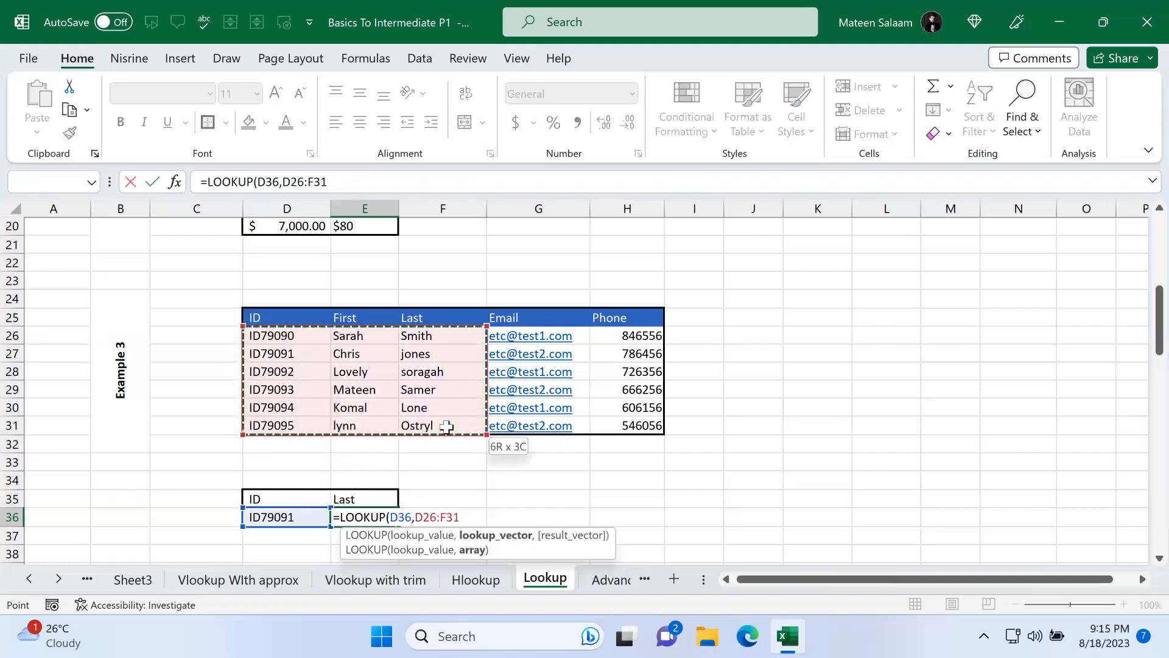
pyautogui.moveTo(446, 426); pyautogui.dragTo(448, 426)
pyautogui.moveTo(311, 339); pyautogui.dragTo(614, 421)
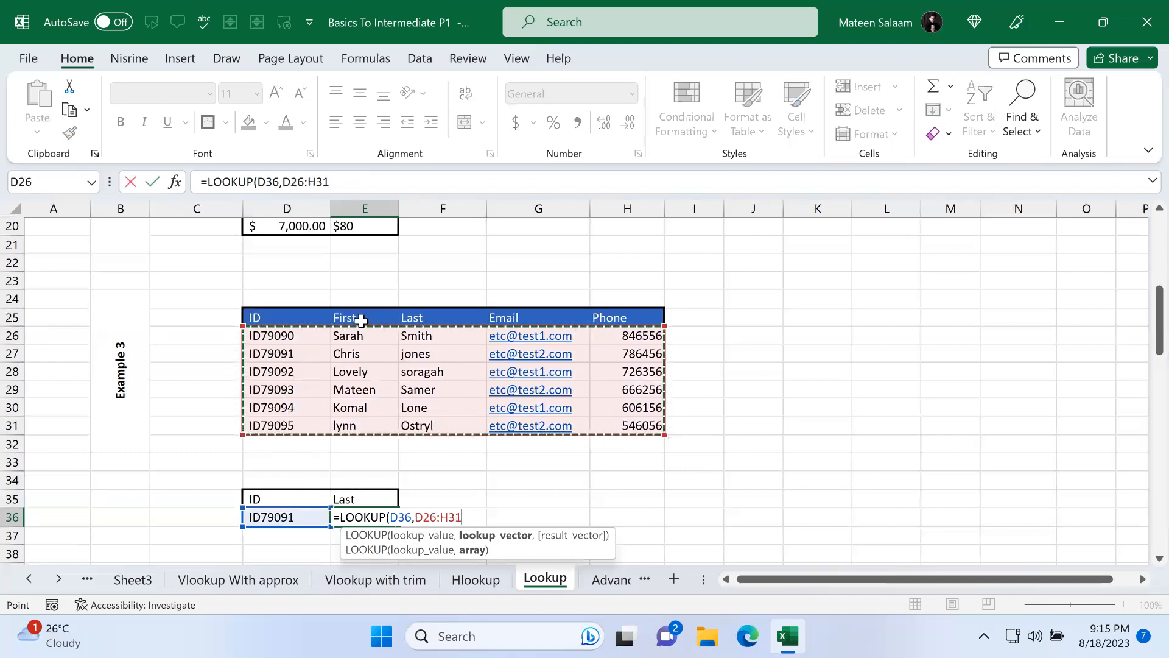
pyautogui.moveTo(307, 335); pyautogui.dragTo(542, 429)
pyautogui.click(306, 334)
pyautogui.moveTo(354, 390); pyautogui.dragTo(380, 434)
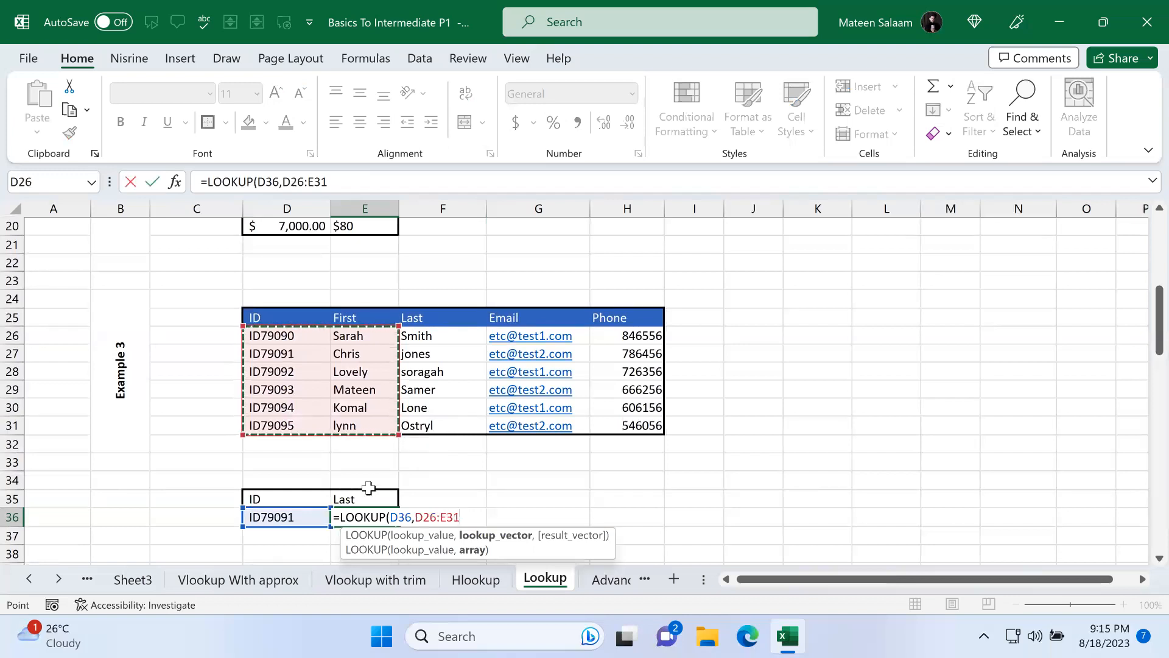
pyautogui.moveTo(304, 333); pyautogui.dragTo(441, 429)
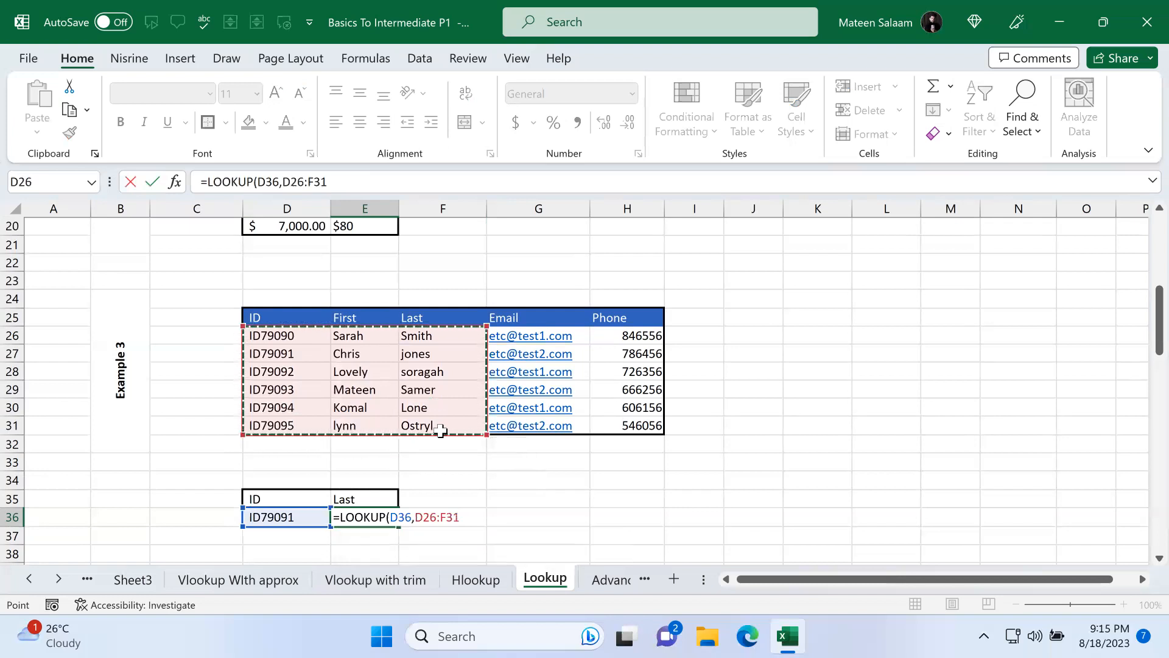
pyautogui.press('Return')
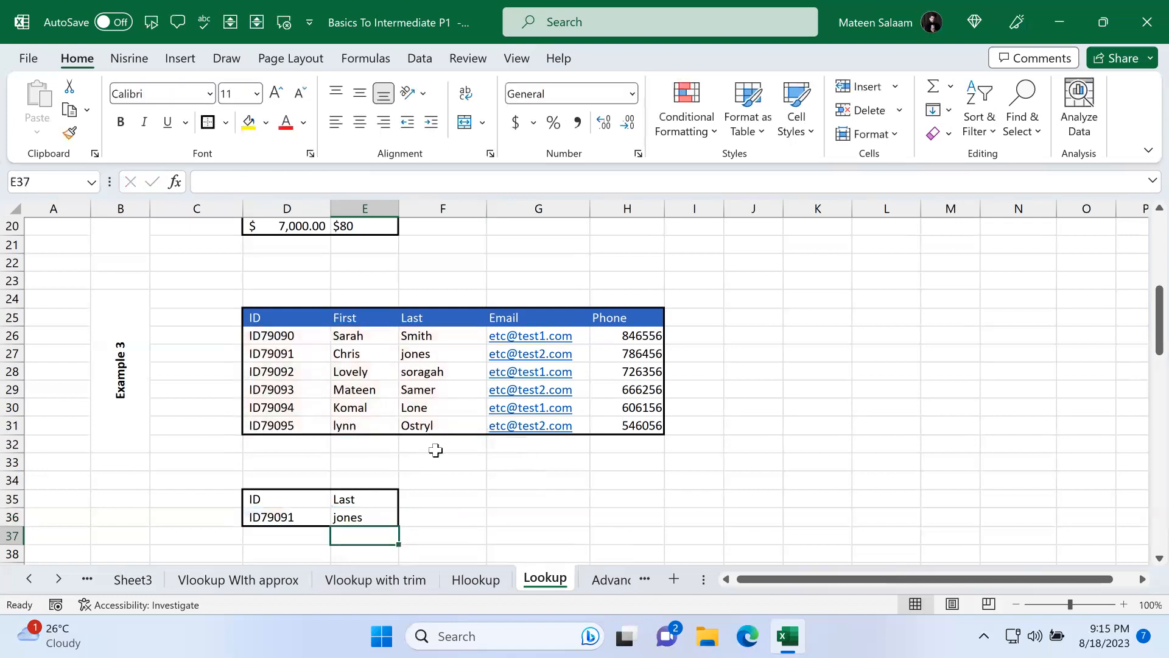
# Step: Change the ID in D36 from its dropdown list, choosing ID79092 and then ID79093
pyautogui.click(288, 524)
pyautogui.click(339, 518)
pyautogui.click(282, 552)
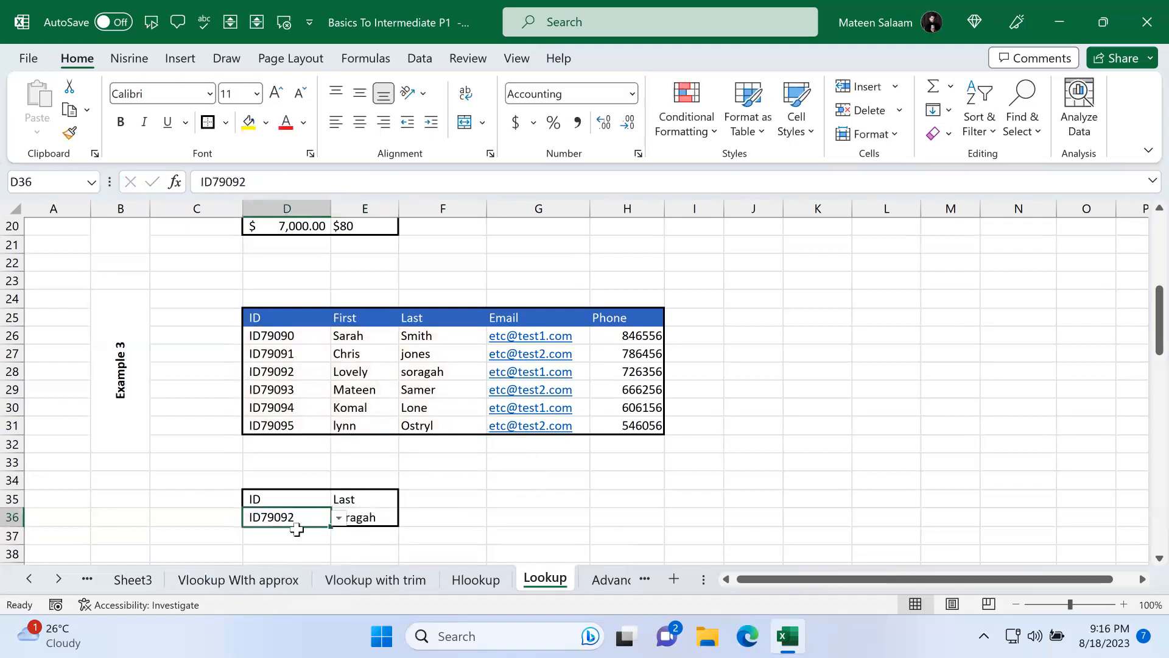
pyautogui.click(336, 519)
pyautogui.click(281, 564)
pyautogui.click(482, 499)
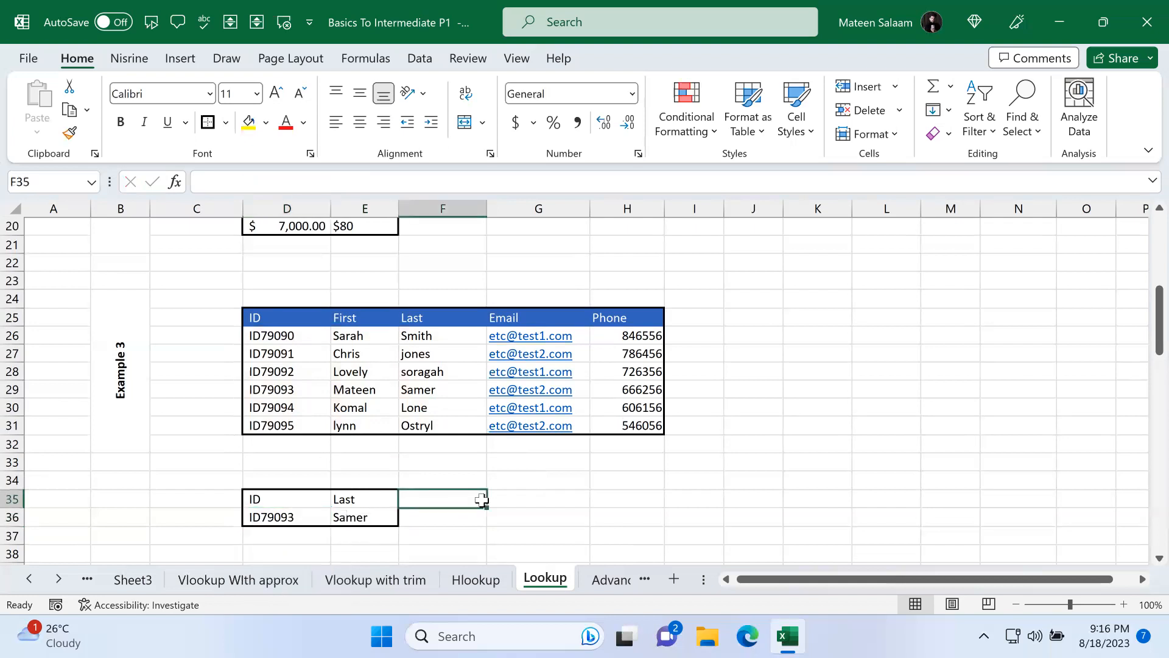
# Step: Open the formula in E36 for inspection and close it again
pyautogui.click(361, 522)
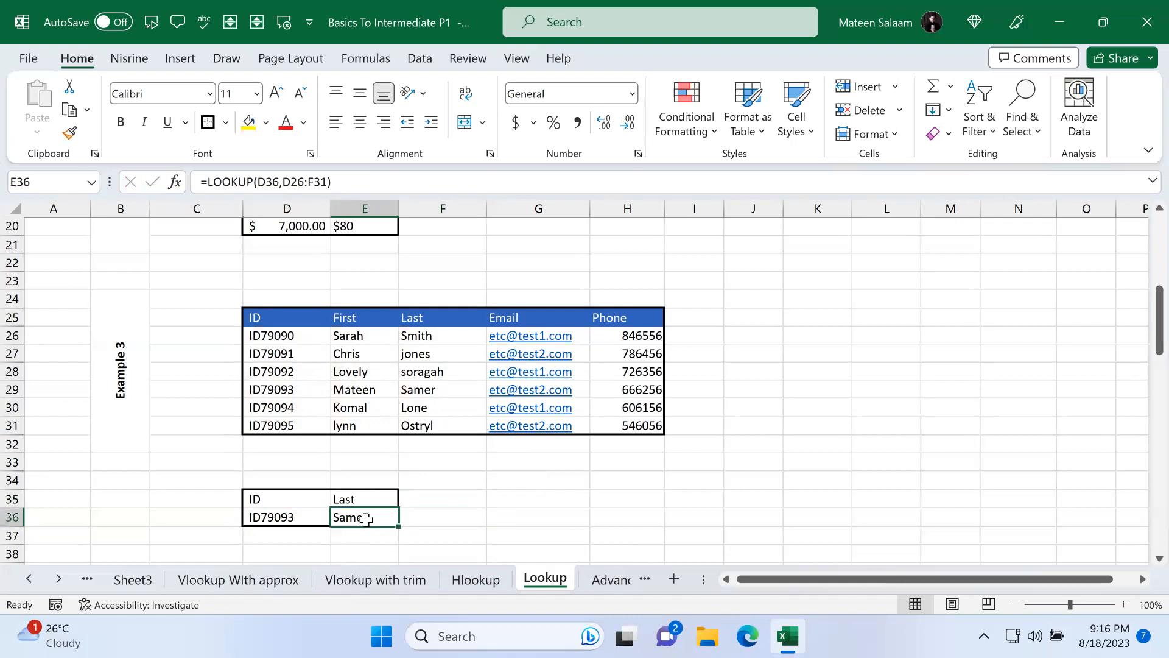
pyautogui.doubleClick(366, 519)
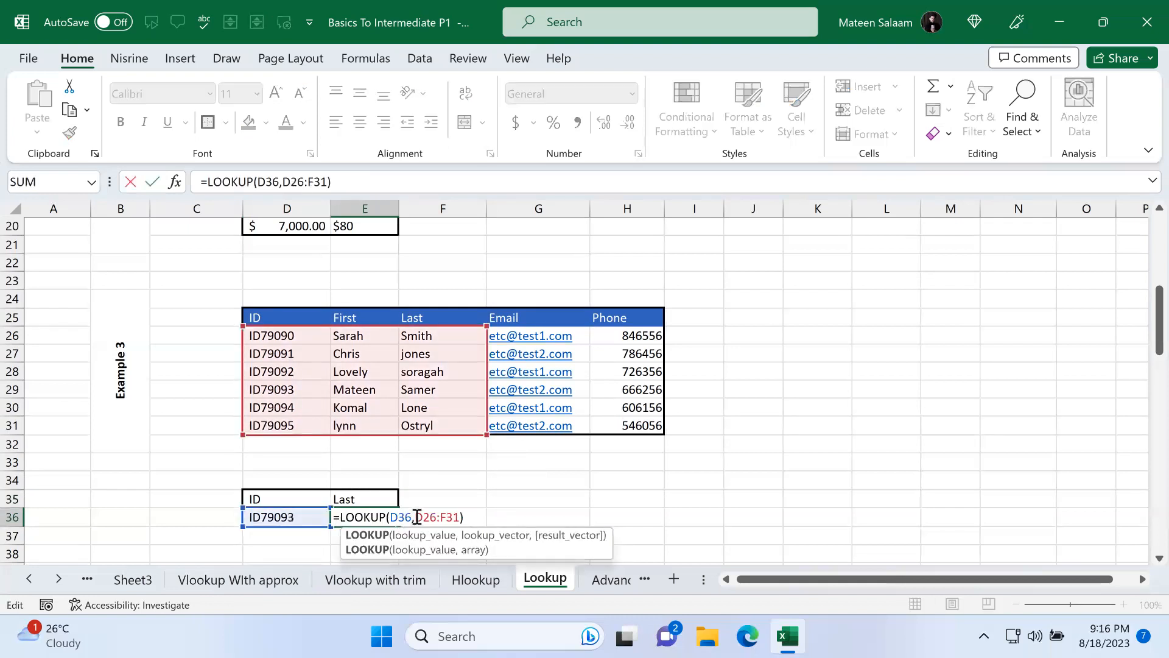
pyautogui.press('Return')
# Step: In the full record lookup section, enter =LOOKUP(D51,D42:D47,E42:E47) in E51 to return the first name
pyautogui.scroll(-3, 415, 517)
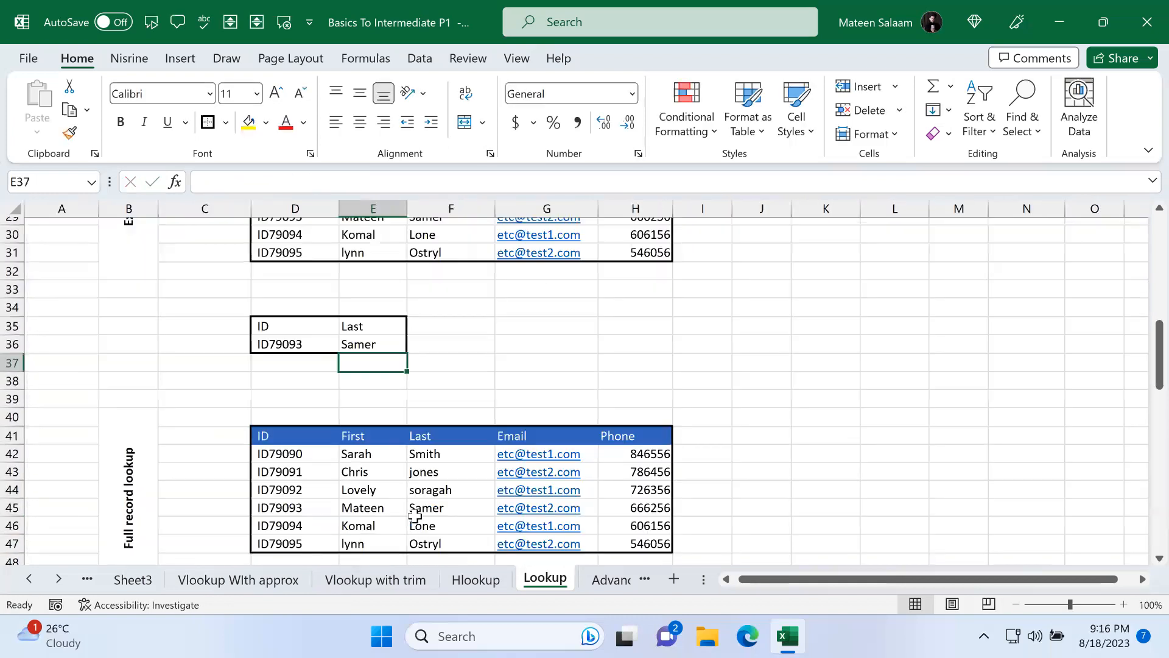
pyautogui.scroll(-2, 415, 517)
pyautogui.click(384, 509)
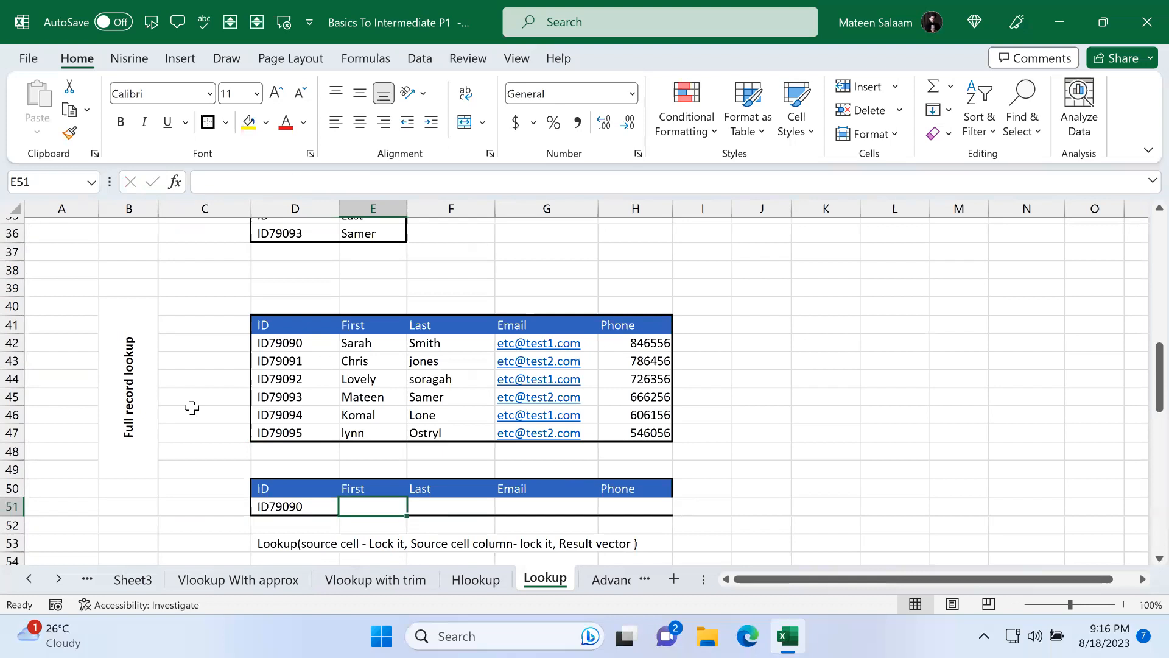
pyautogui.write('=look')
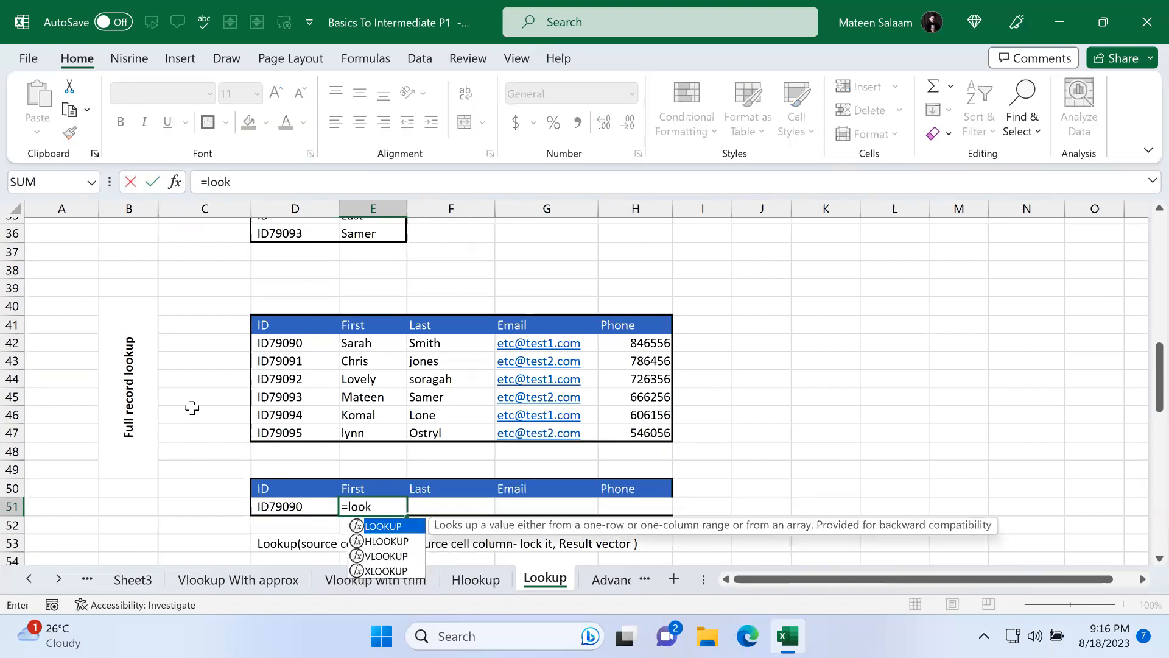
pyautogui.press('Tab')
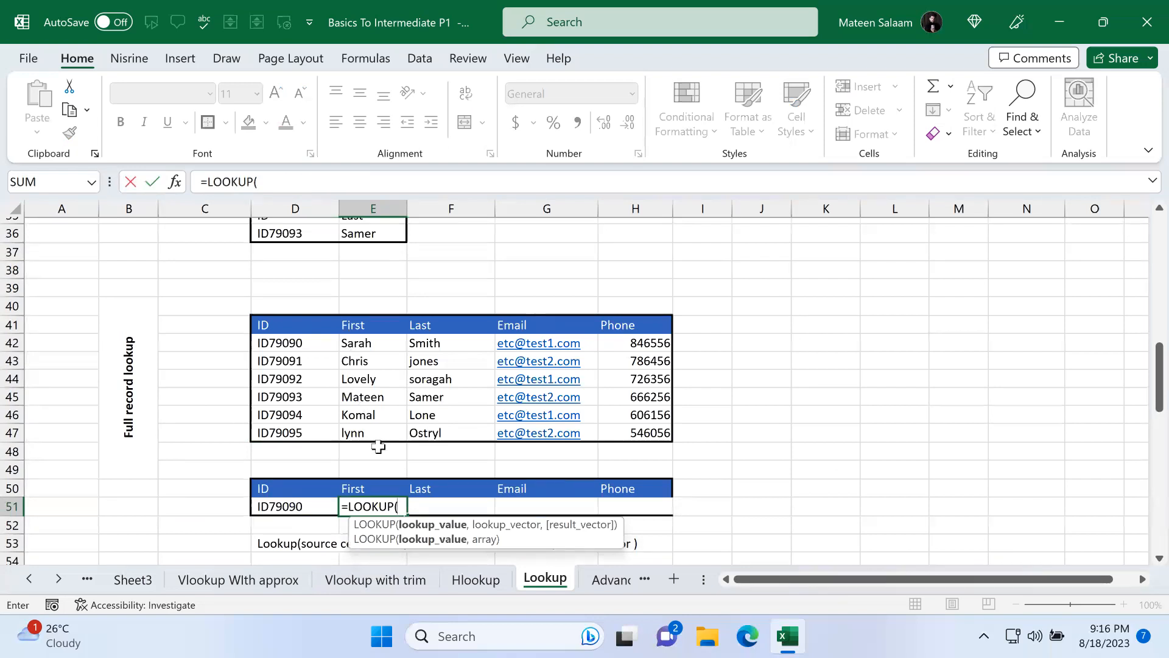
pyautogui.click(303, 504)
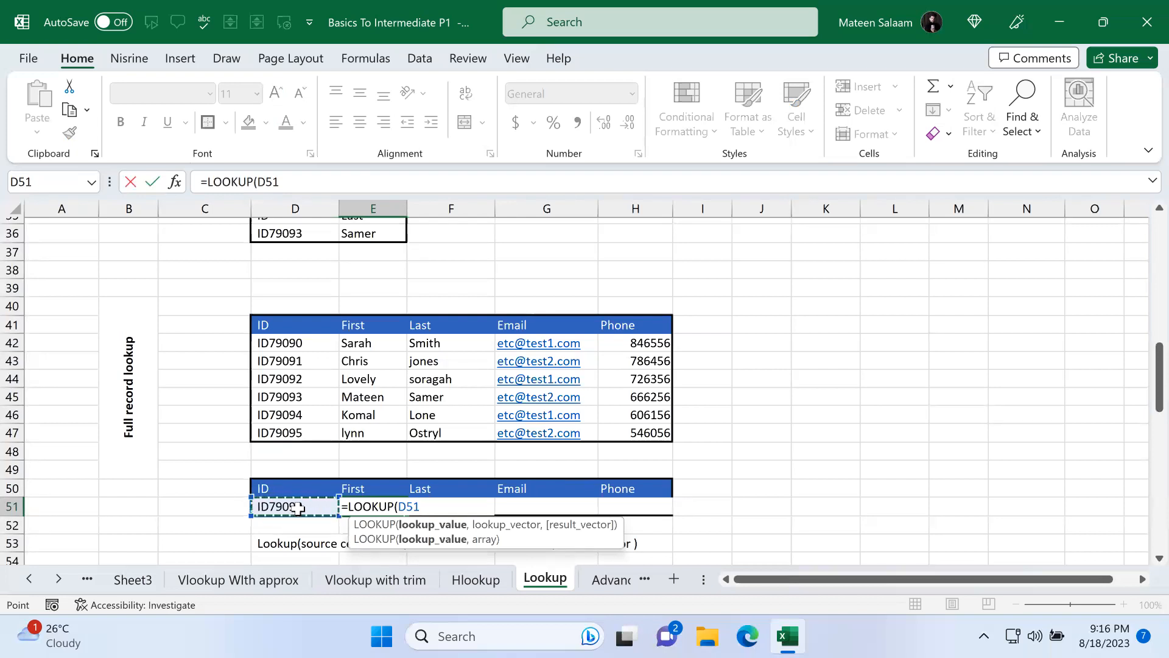
pyautogui.write(',')
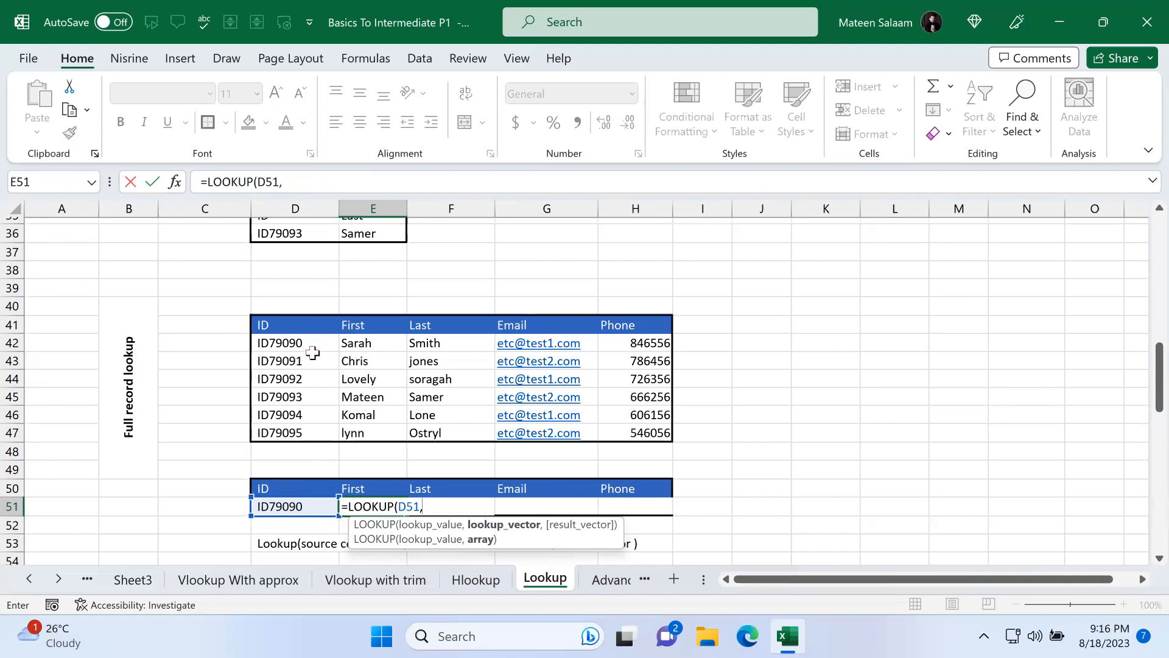
pyautogui.moveTo(298, 343); pyautogui.dragTo(301, 426)
pyautogui.write(',')
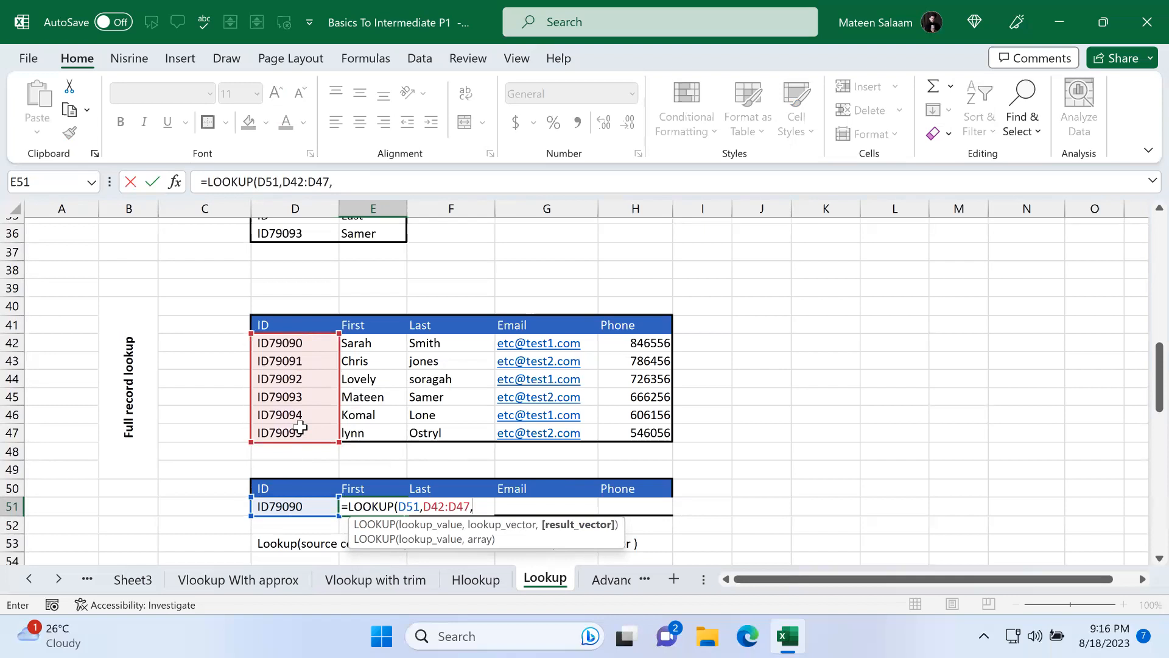
pyautogui.moveTo(373, 349); pyautogui.dragTo(373, 432)
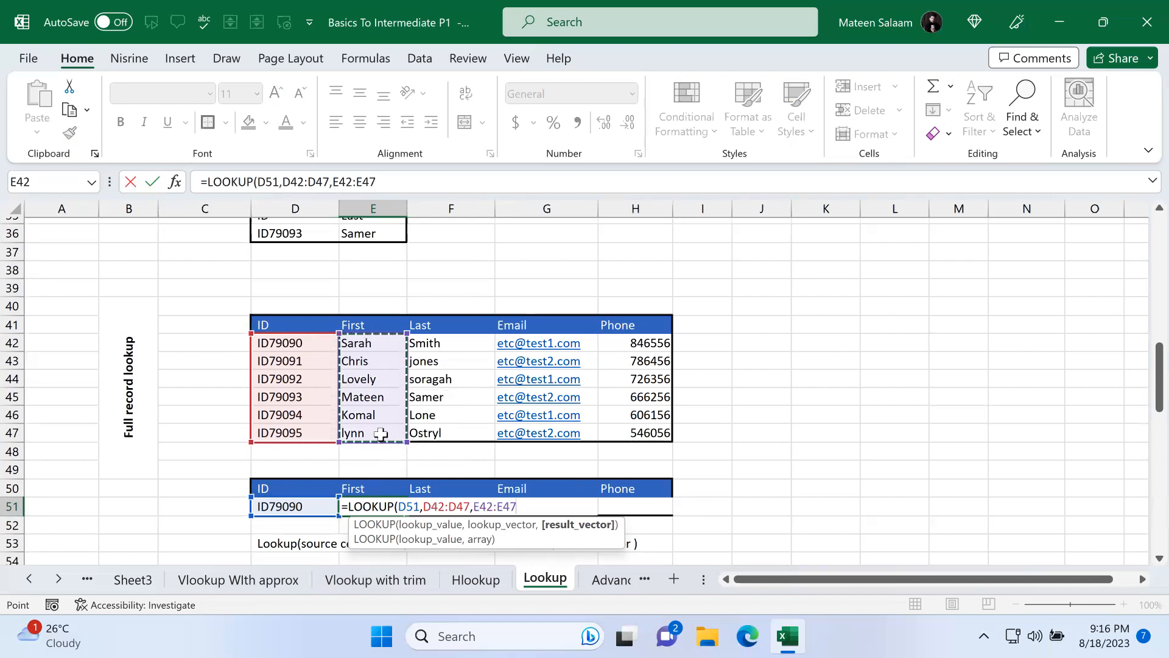
pyautogui.hotkey('ctrl', 'Return')
# Step: Enter =LOOKUP(D51,D42:D47,F42:F47) in F51 to return the last name for the same ID
pyautogui.click(428, 503)
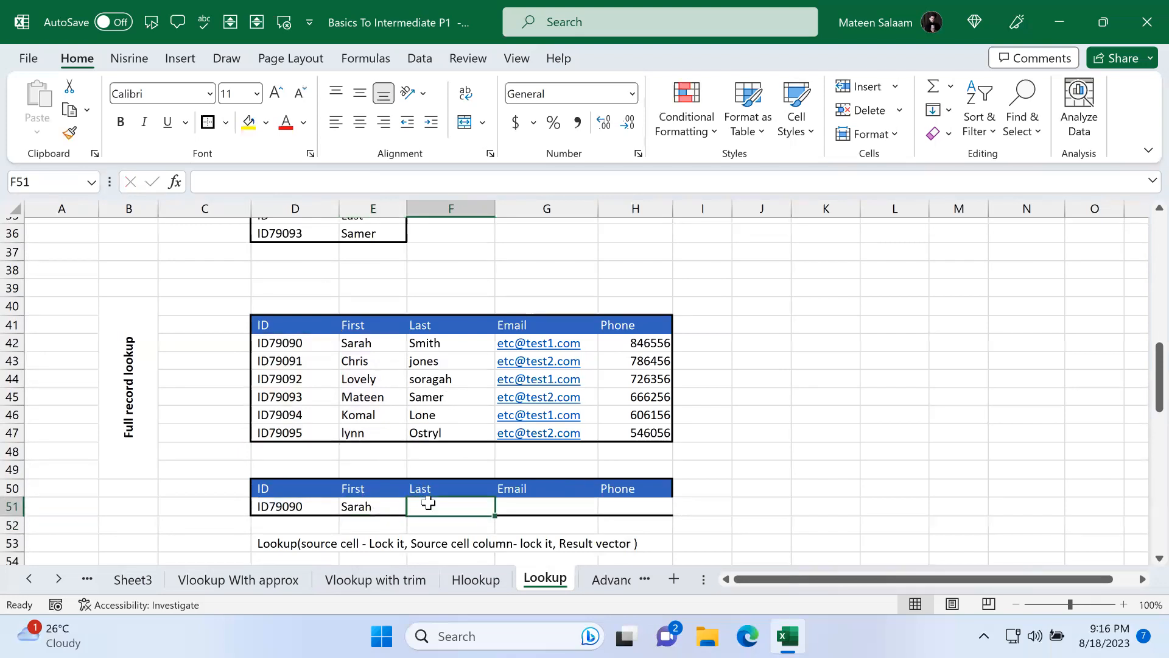
pyautogui.write('=look')
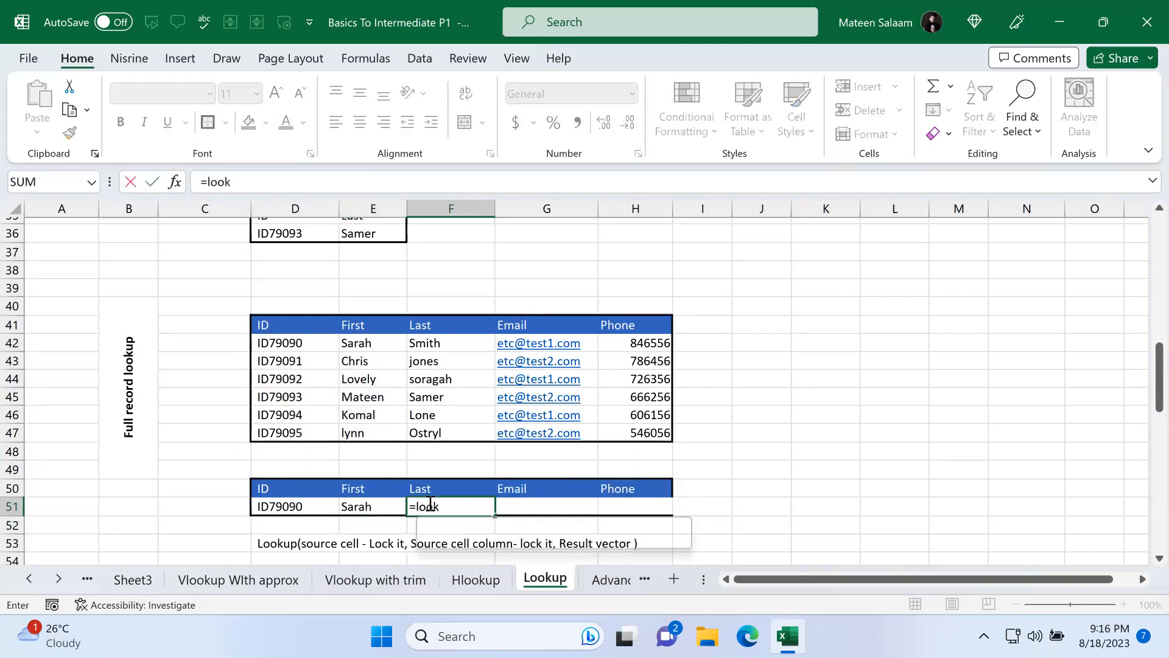
pyautogui.press('Tab')
pyautogui.click(314, 505)
pyautogui.write(',')
pyautogui.moveTo(297, 344); pyautogui.dragTo(297, 434)
pyautogui.write(',')
pyautogui.moveTo(446, 341); pyautogui.dragTo(446, 429)
pyautogui.press('Return')
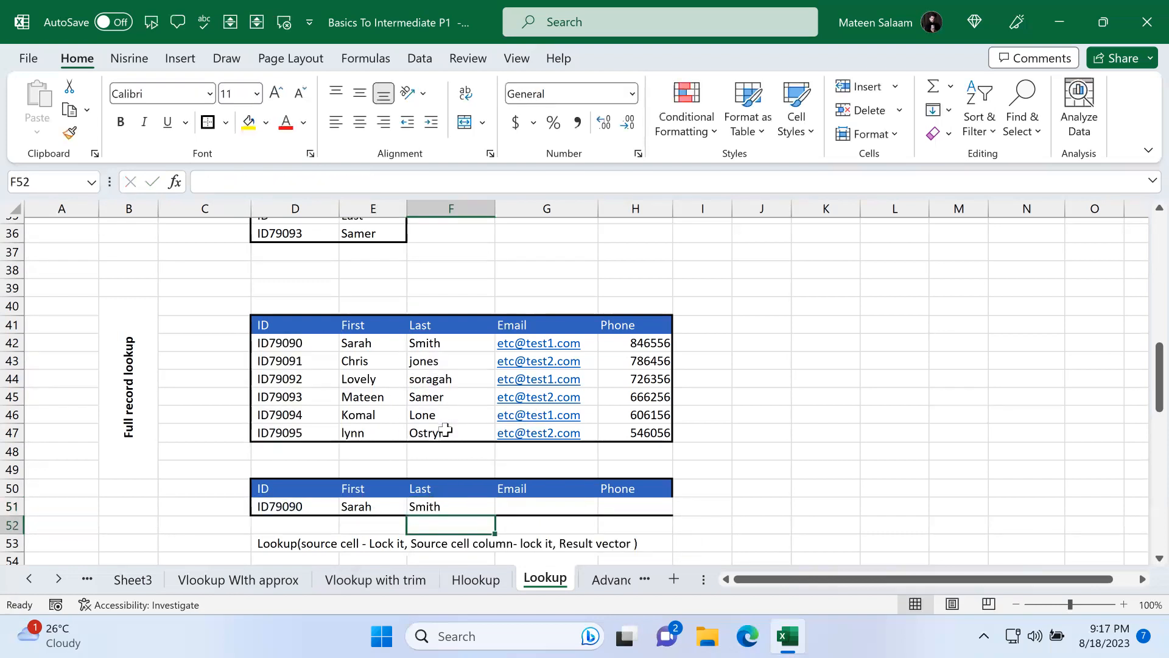
# Step: Enter =LOOKUP(D51,D42:D47,G42:G47) in G51 to return the email for the chosen ID
pyautogui.click(516, 501)
pyautogui.write('=LOOKUP(')
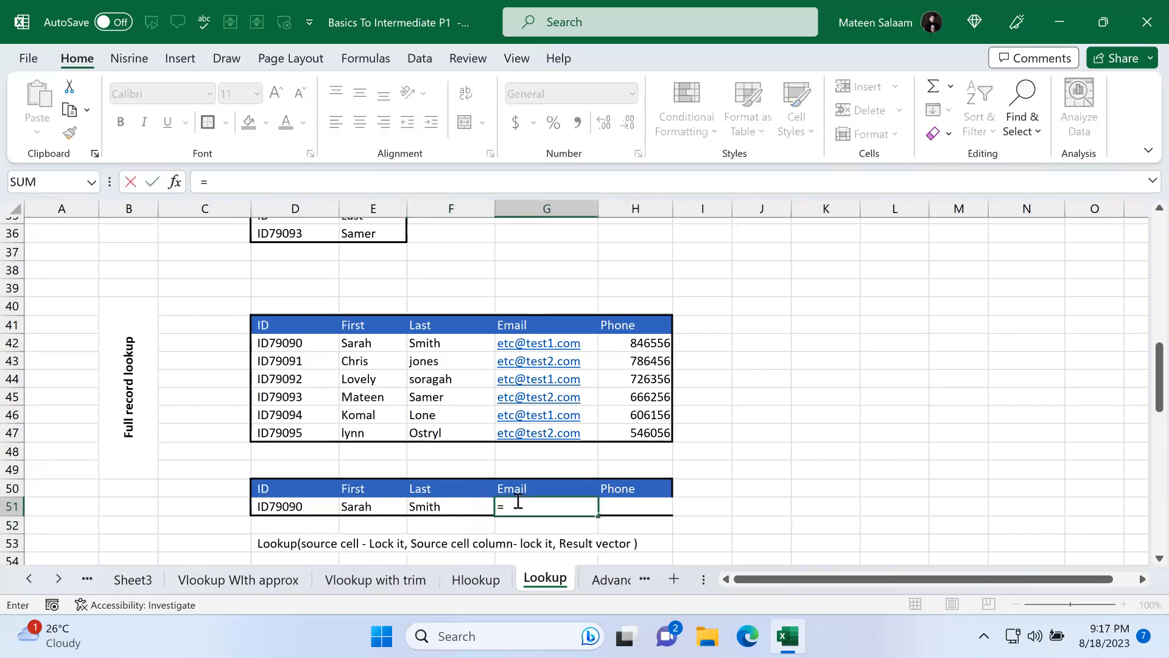
pyautogui.click(292, 506)
pyautogui.write(',')
pyautogui.moveTo(317, 344); pyautogui.dragTo(311, 426)
pyautogui.write(',')
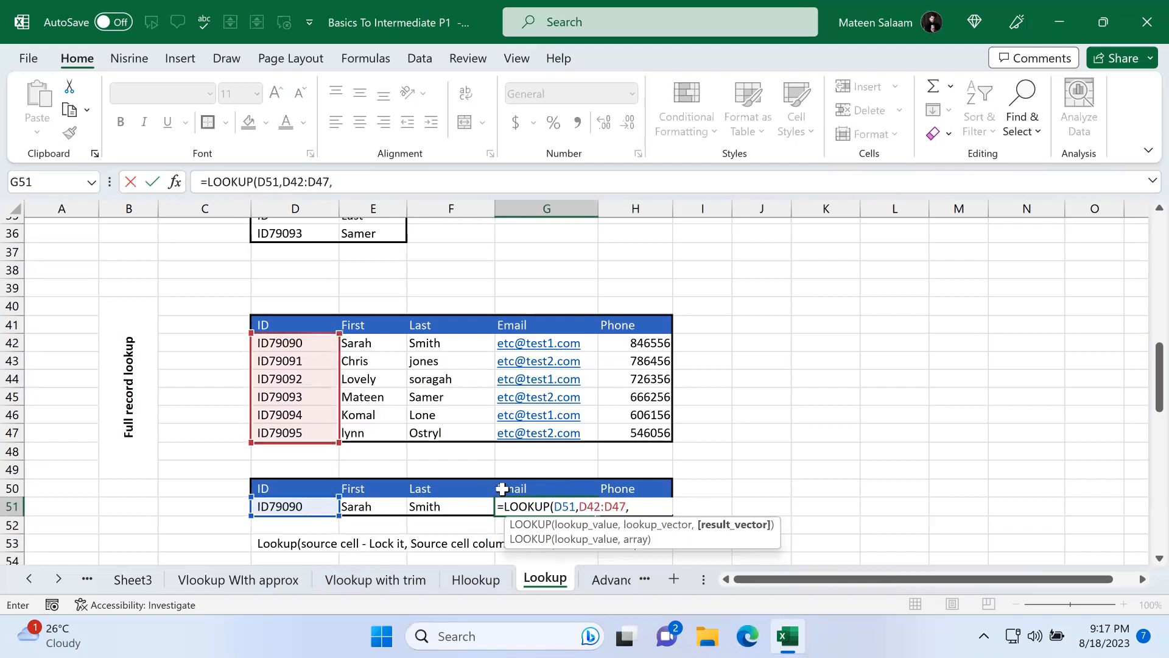
pyautogui.moveTo(537, 343); pyautogui.dragTo(544, 433)
pyautogui.press('Return')
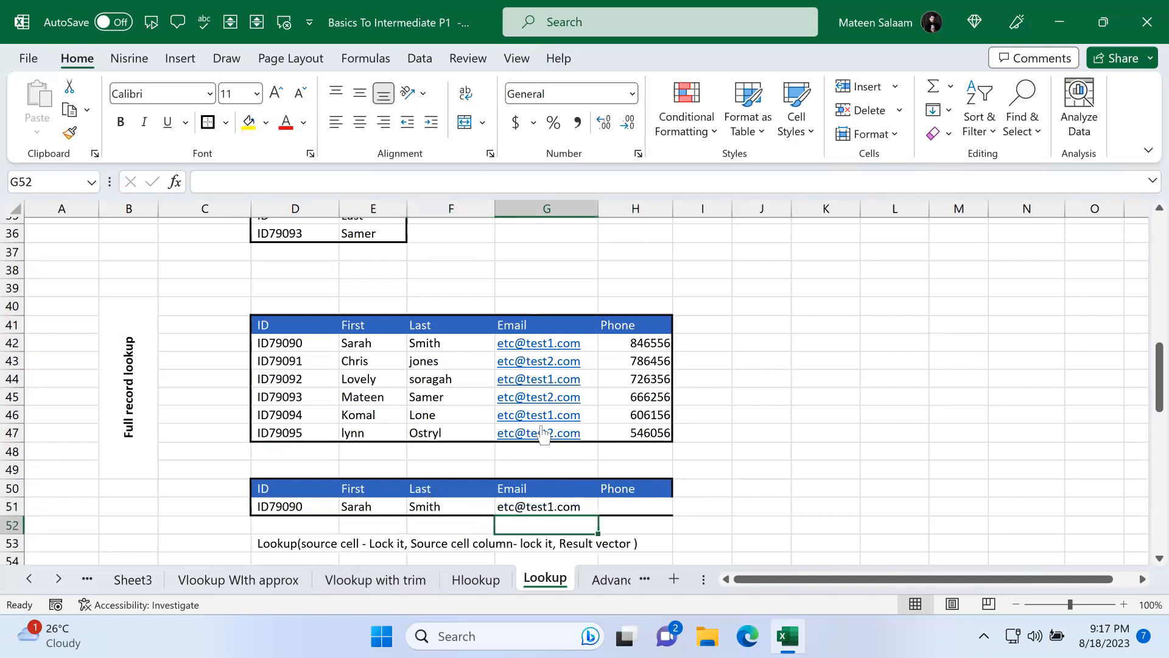
# Step: Enter =LOOKUP(D51,D42:D47,H42:H47) in H51 to return the phone number for the same ID
pyautogui.click(629, 504)
pyautogui.write('=look')
pyautogui.press('Tab')
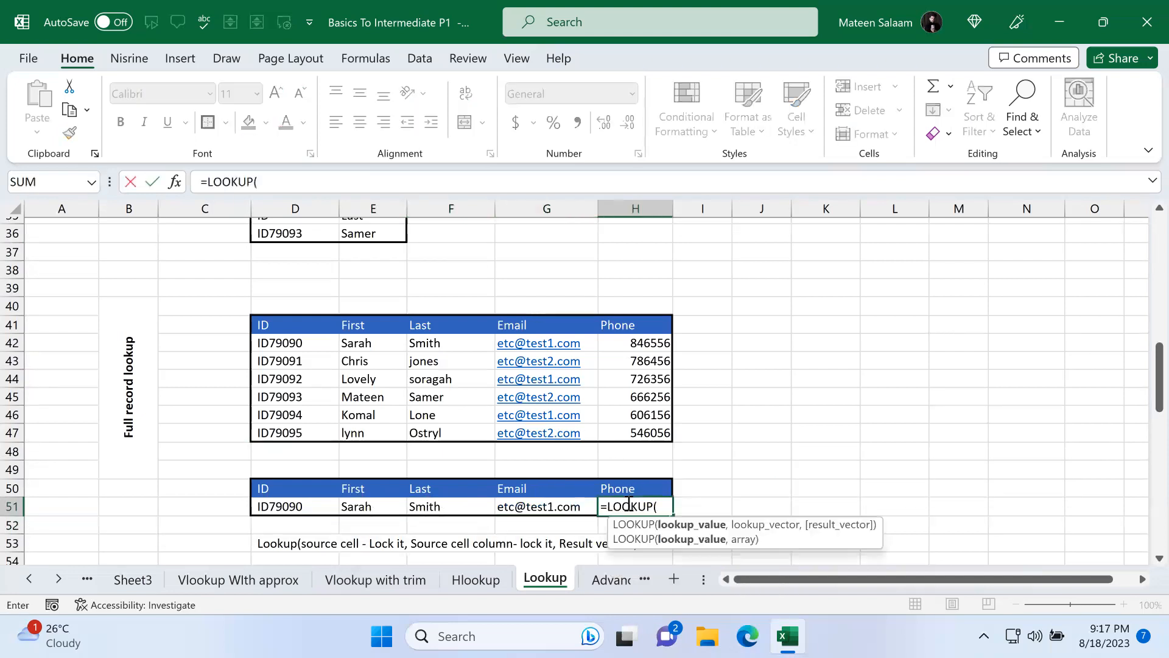
pyautogui.click(298, 506)
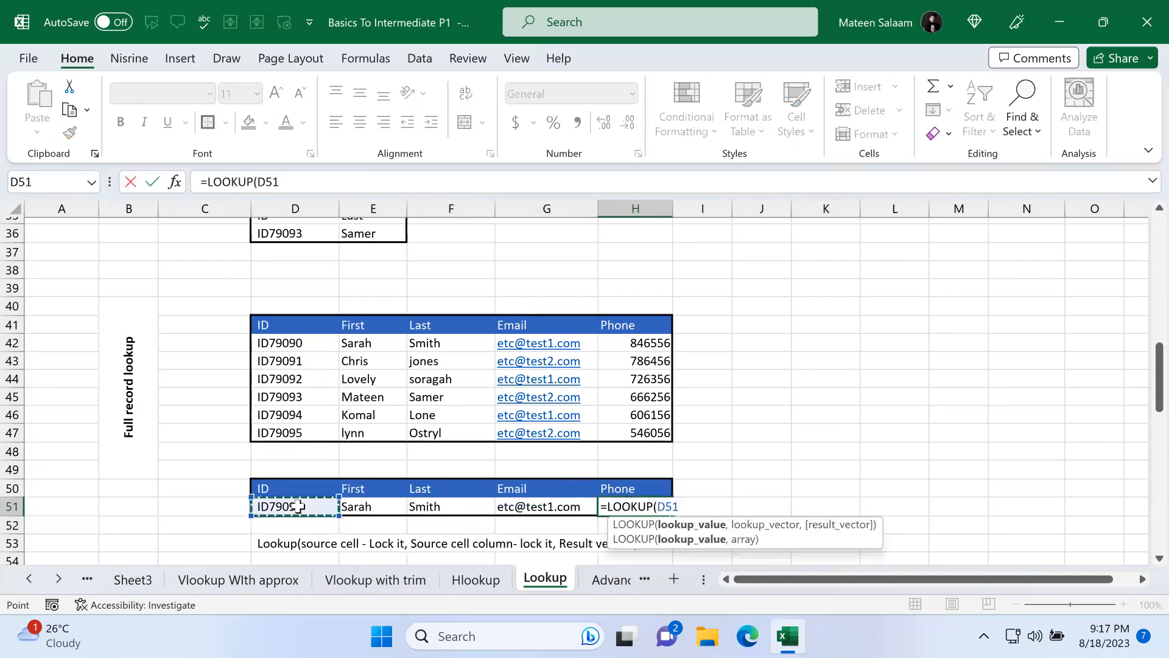
pyautogui.write(',')
pyautogui.moveTo(308, 343); pyautogui.dragTo(314, 431)
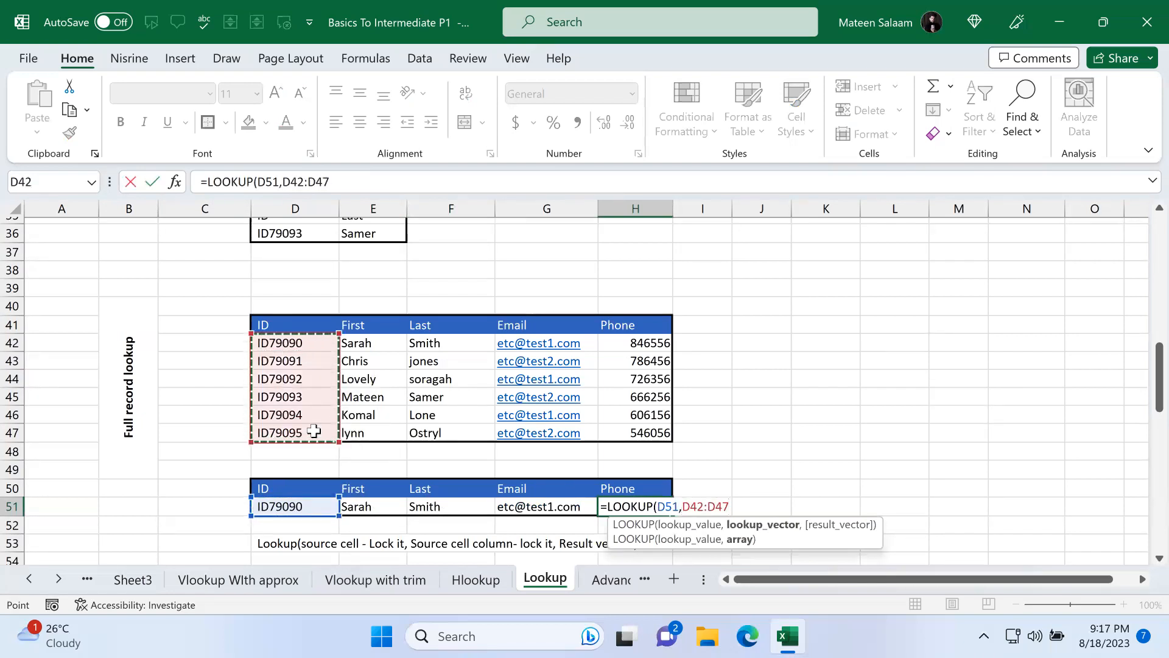
pyautogui.write(',')
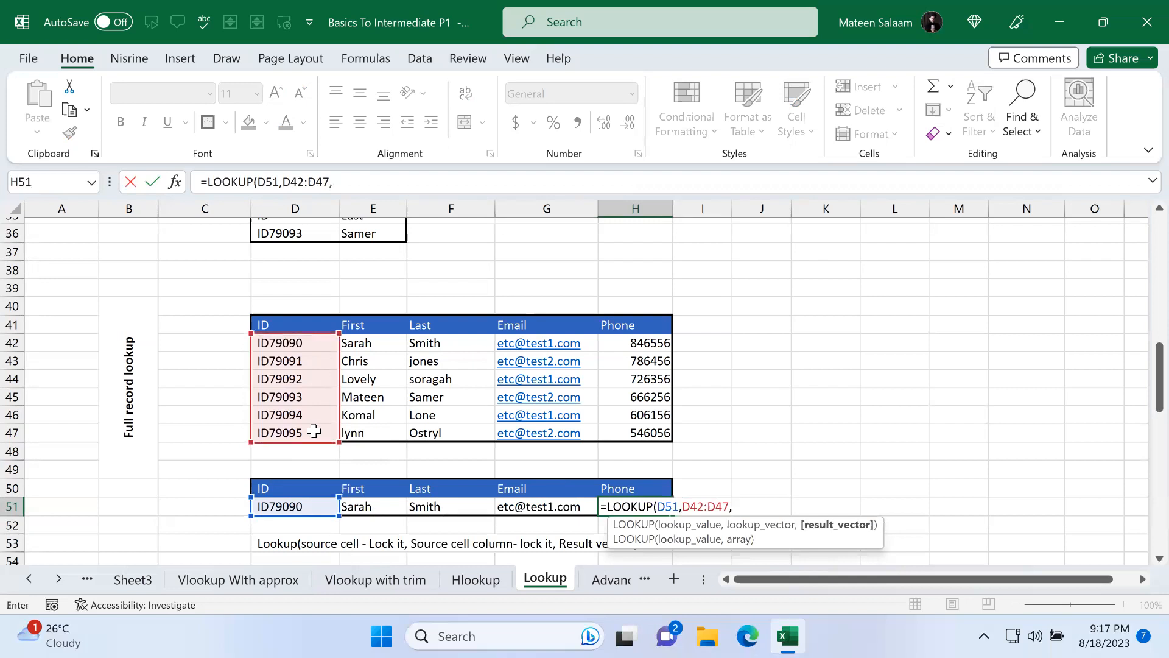
pyautogui.moveTo(631, 334); pyautogui.dragTo(635, 433)
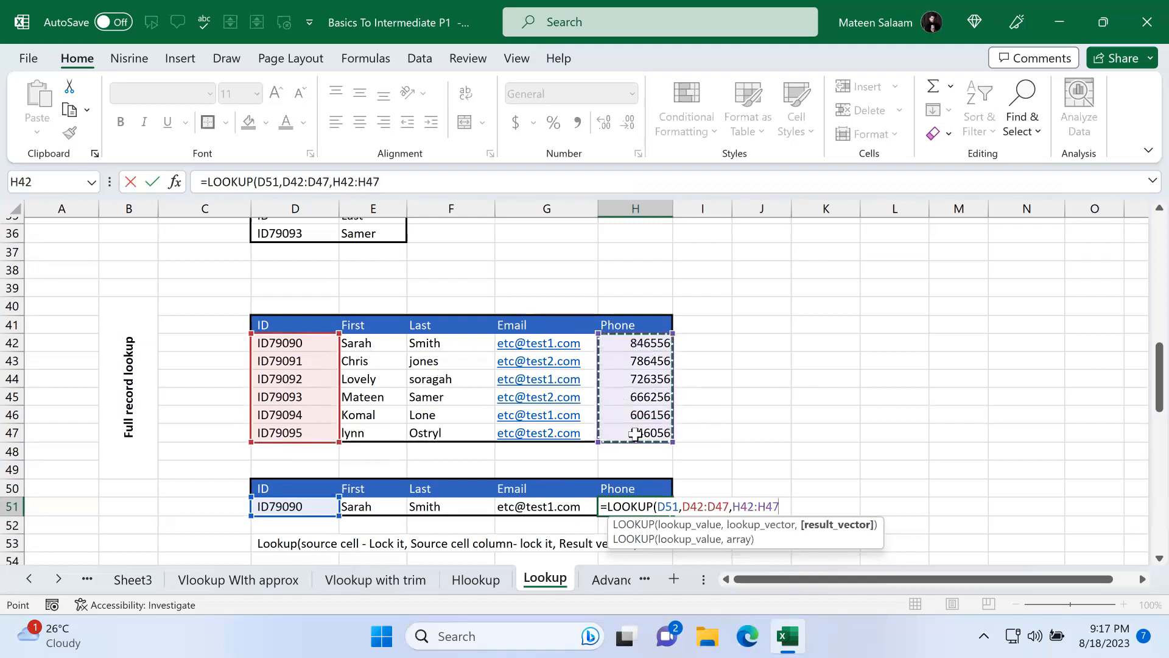
pyautogui.press('Return')
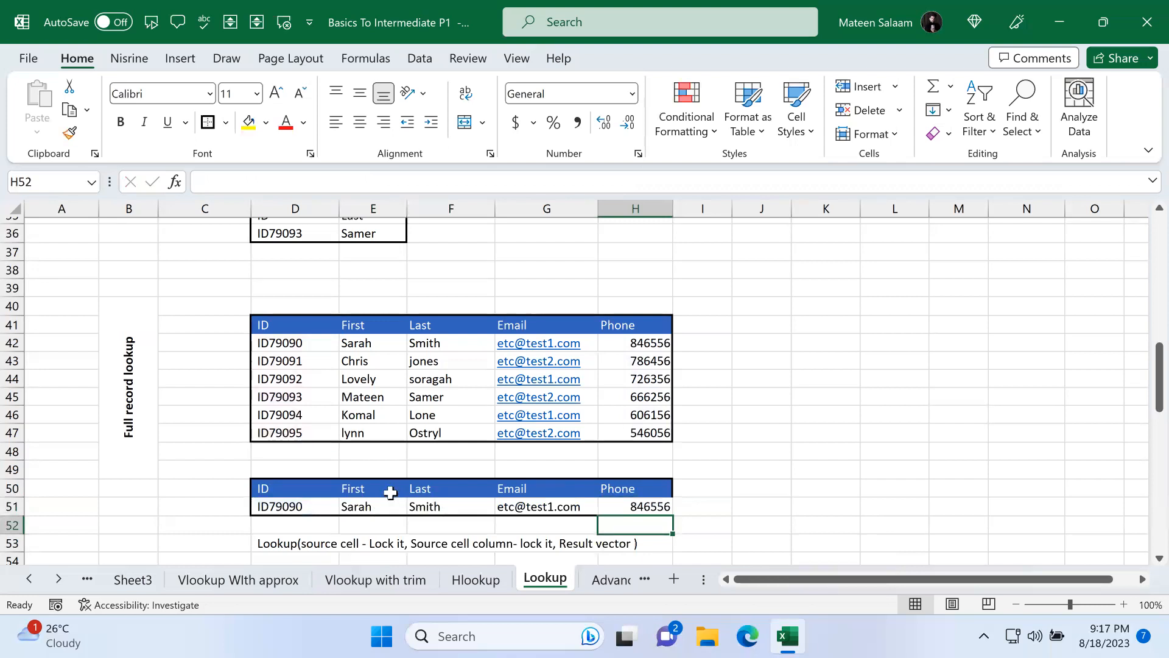
# Step: Review the completed record row and open the E51 formula for inspection before closing it again
pyautogui.click(312, 504)
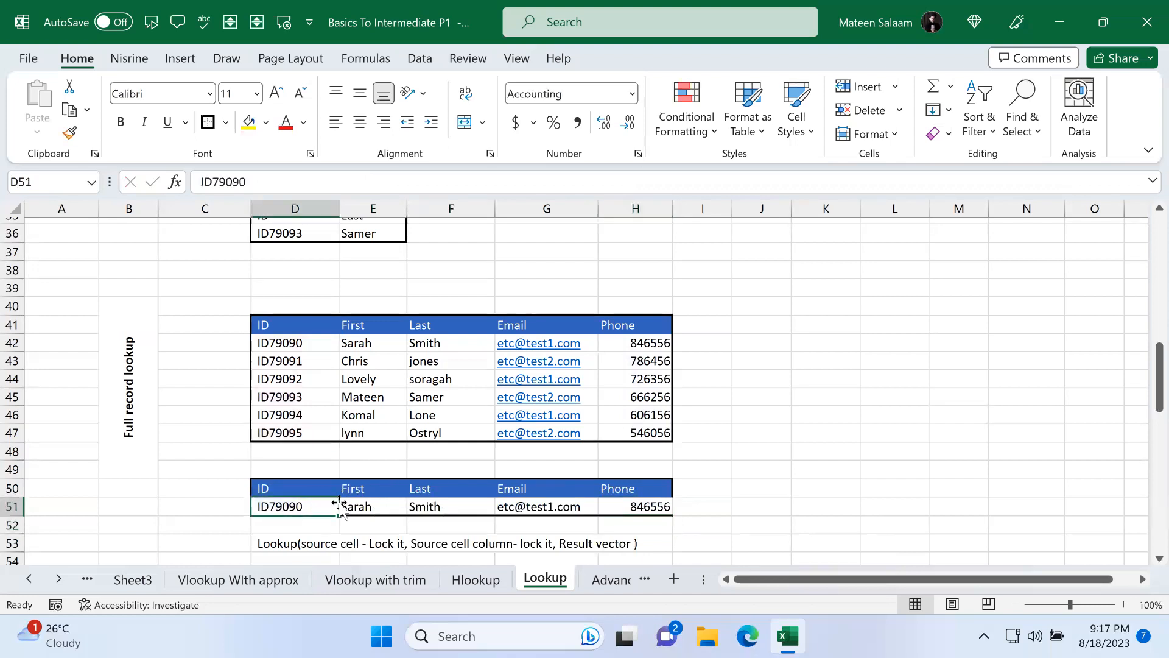
pyautogui.click(361, 501)
pyautogui.moveTo(392, 502); pyautogui.dragTo(611, 504)
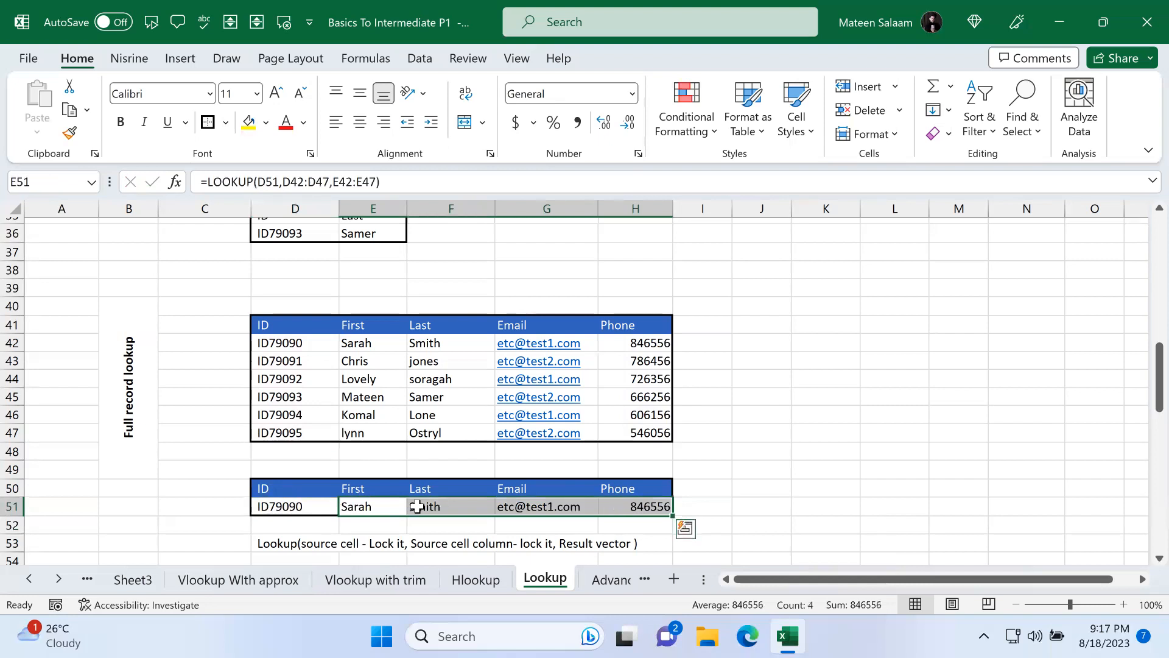
pyautogui.doubleClick(381, 506)
pyautogui.click(407, 509)
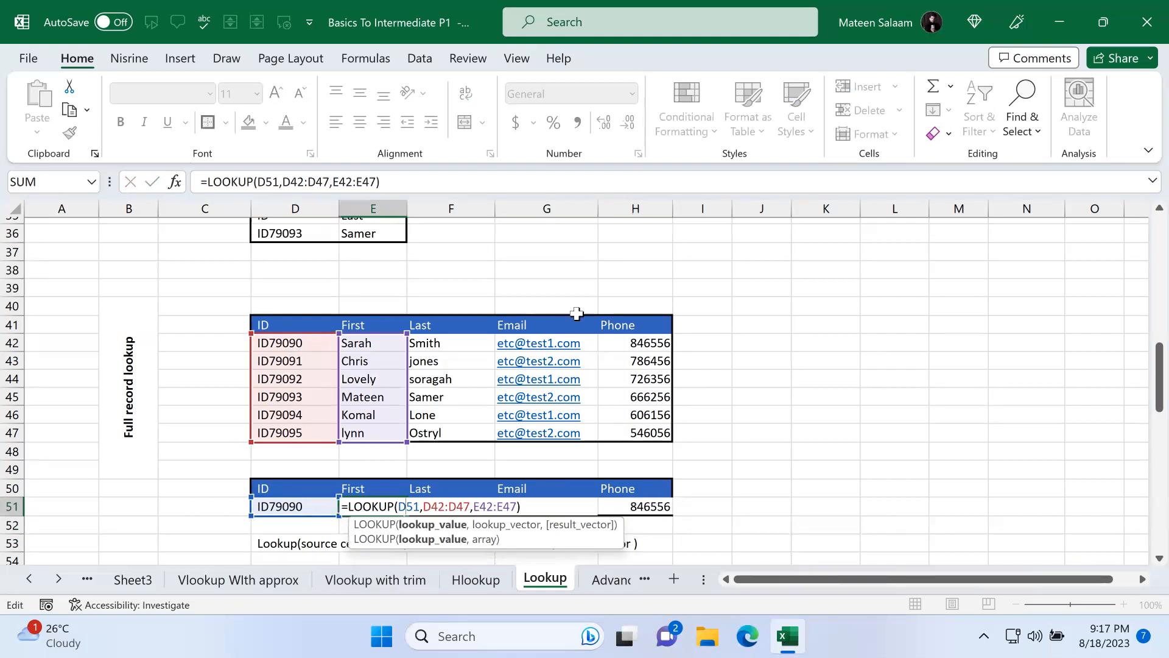
pyautogui.hotkey('ctrl', 'Return')
pyautogui.click(615, 580)
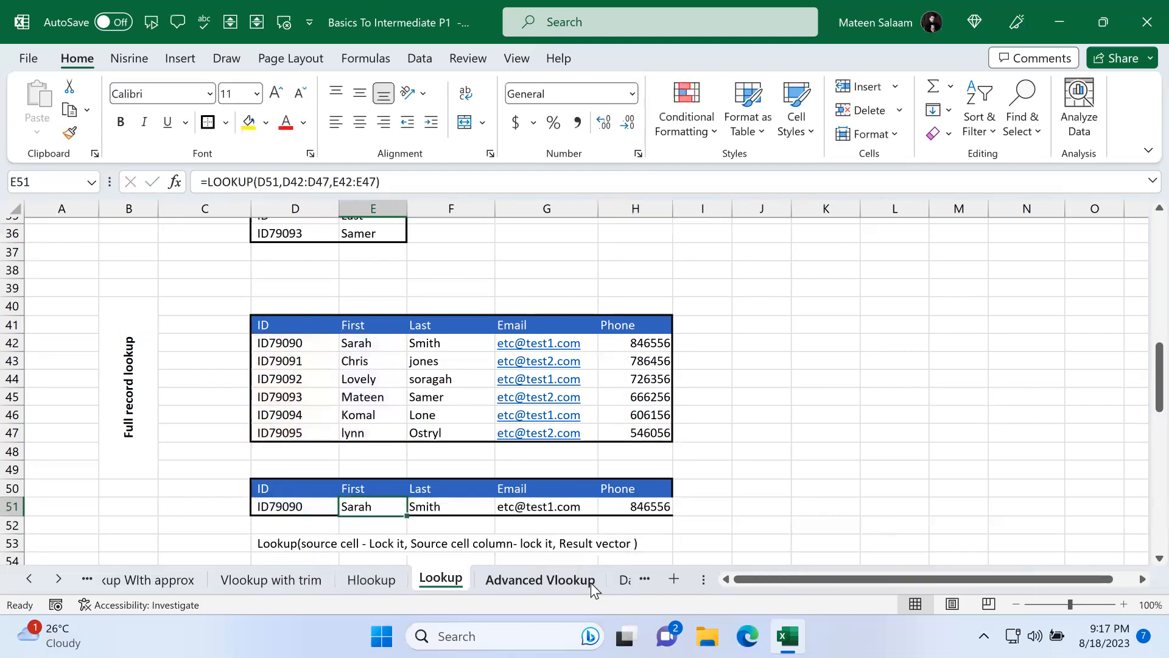
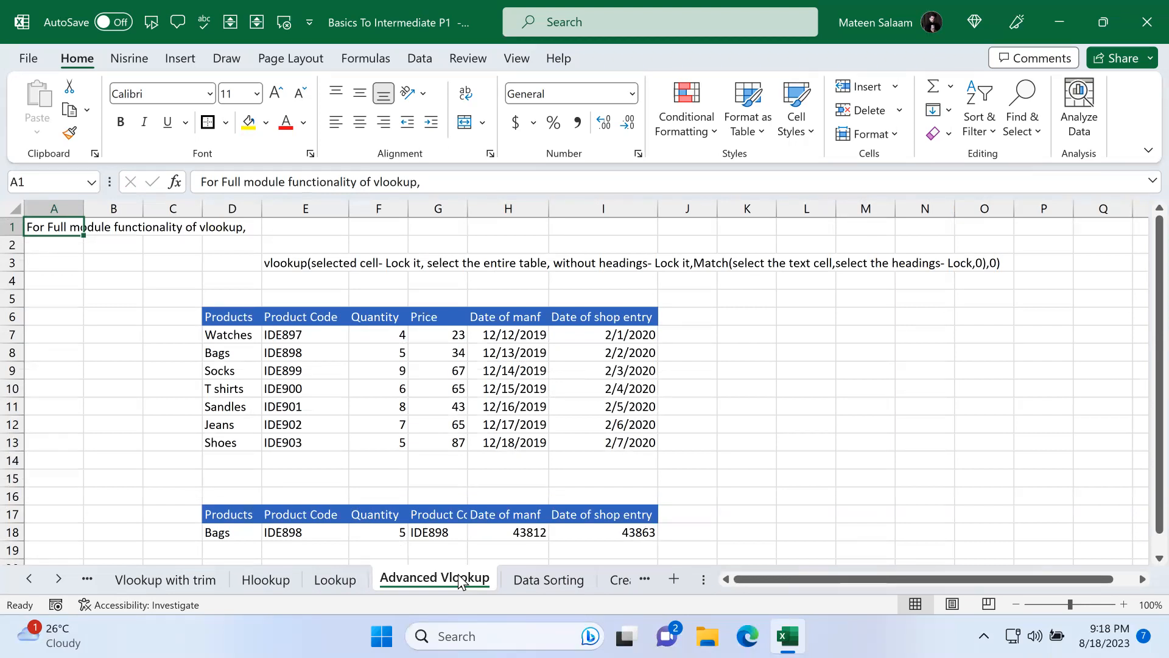
# Step: Clear the existing lookup formulas from E18 through I18 in the result row
pyautogui.moveTo(305, 531); pyautogui.dragTo(621, 525)
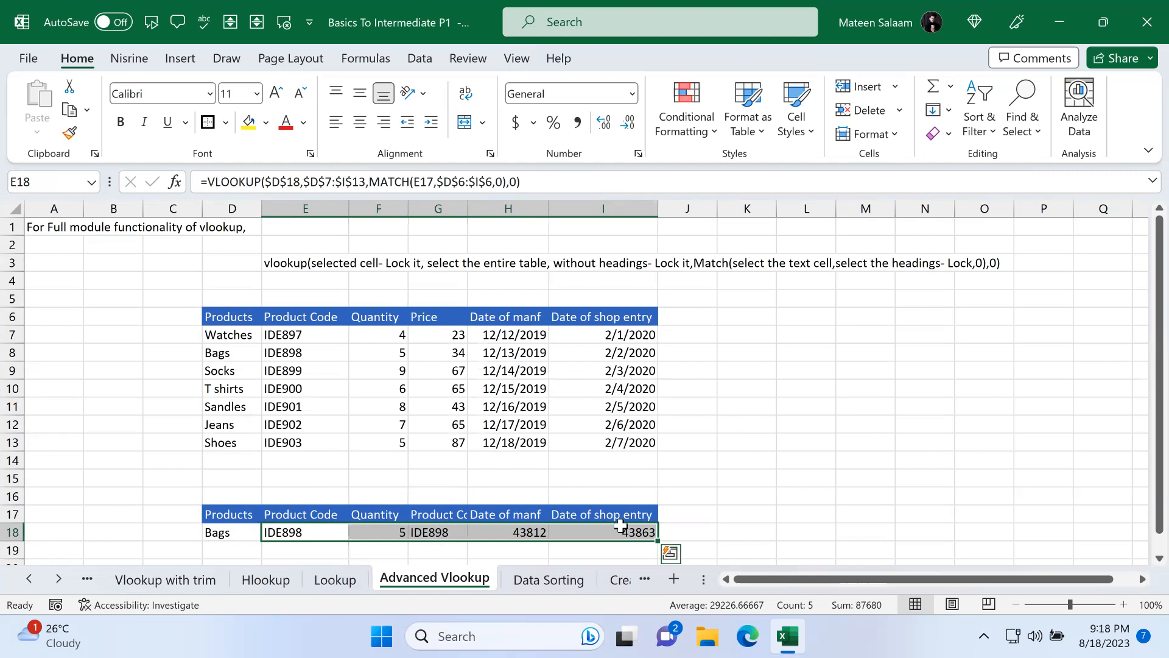
pyautogui.press('Delete')
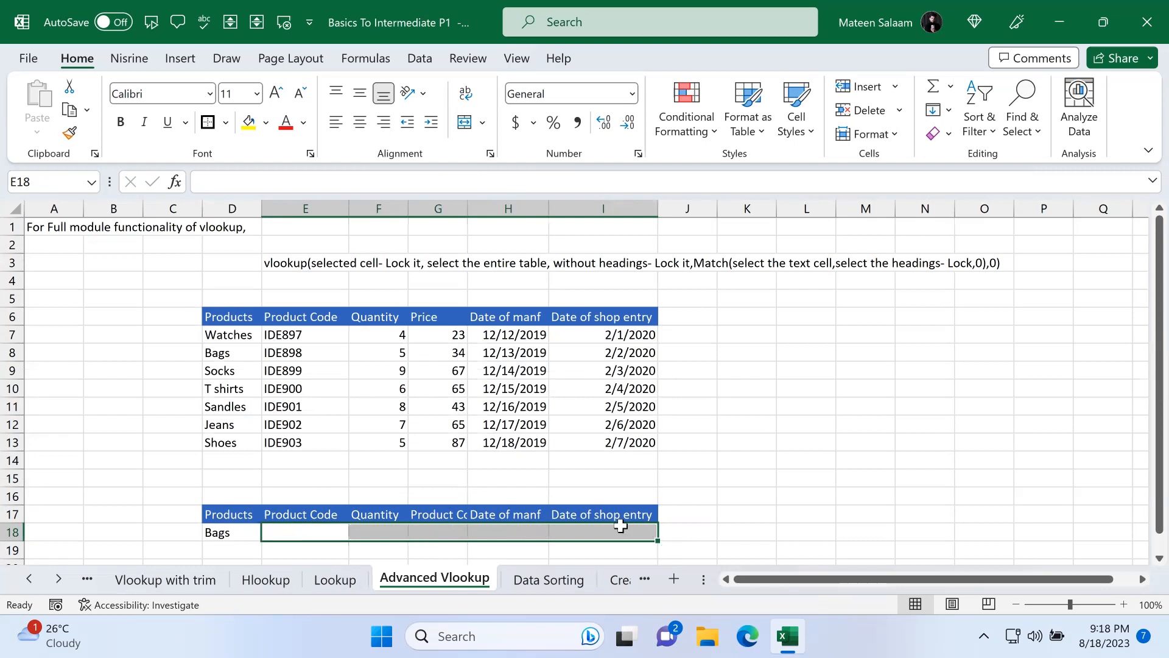
pyautogui.click(685, 479)
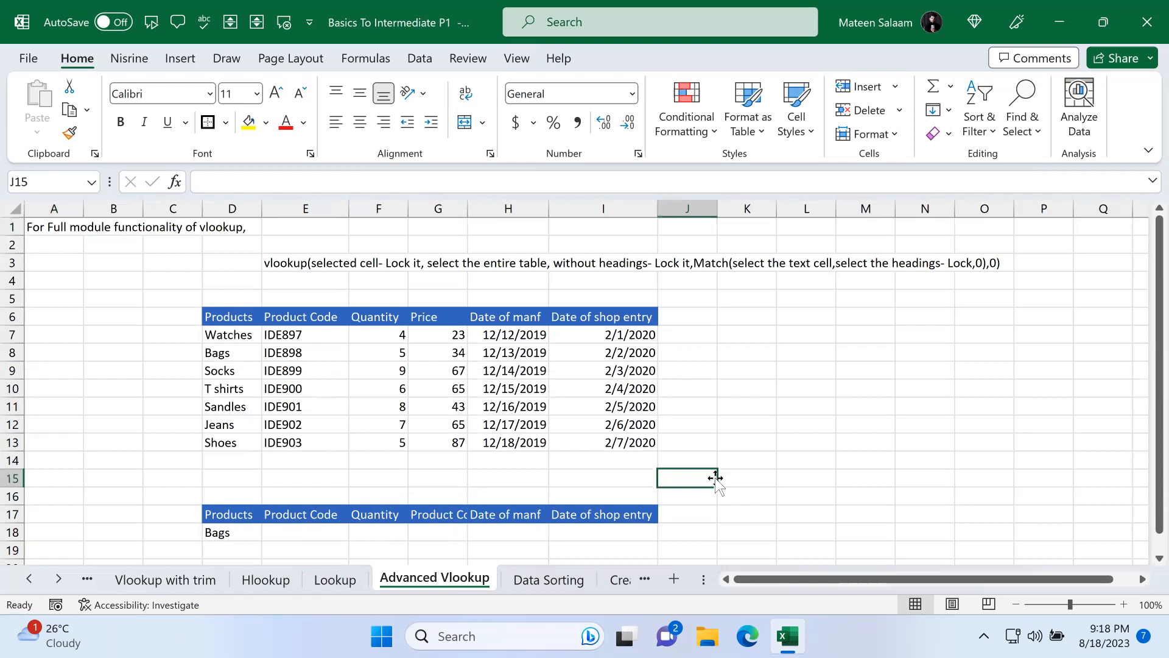
# Step: Rename the G17 header in the result table to Price
pyautogui.click(296, 532)
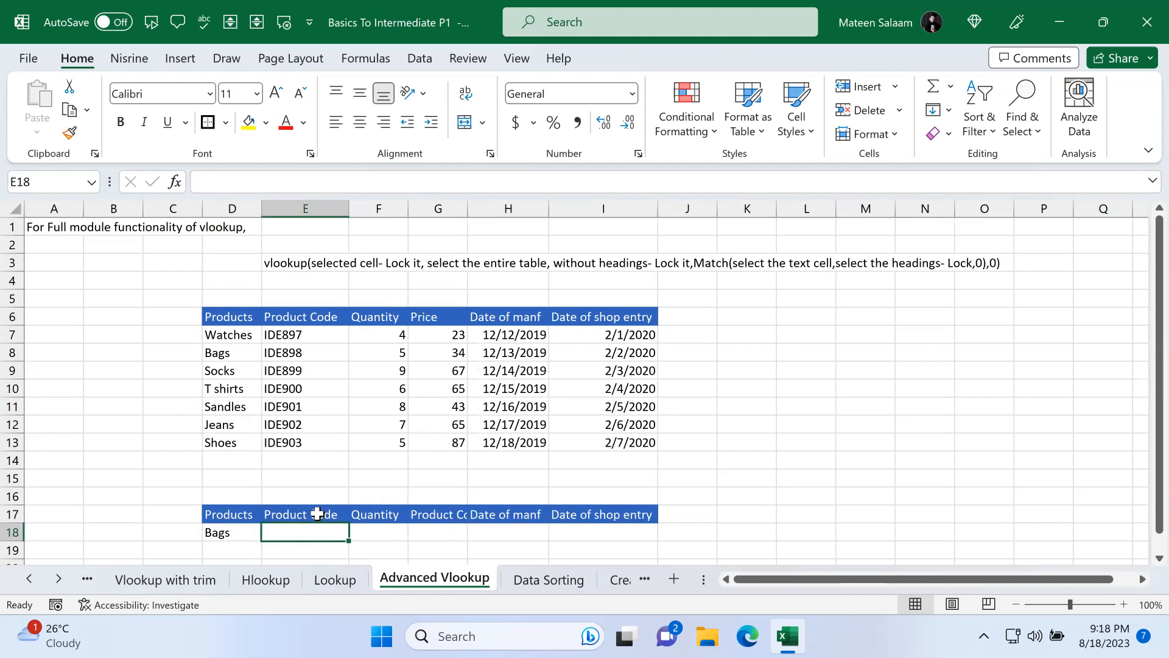
pyautogui.click(314, 513)
pyautogui.click(390, 511)
pyautogui.click(420, 512)
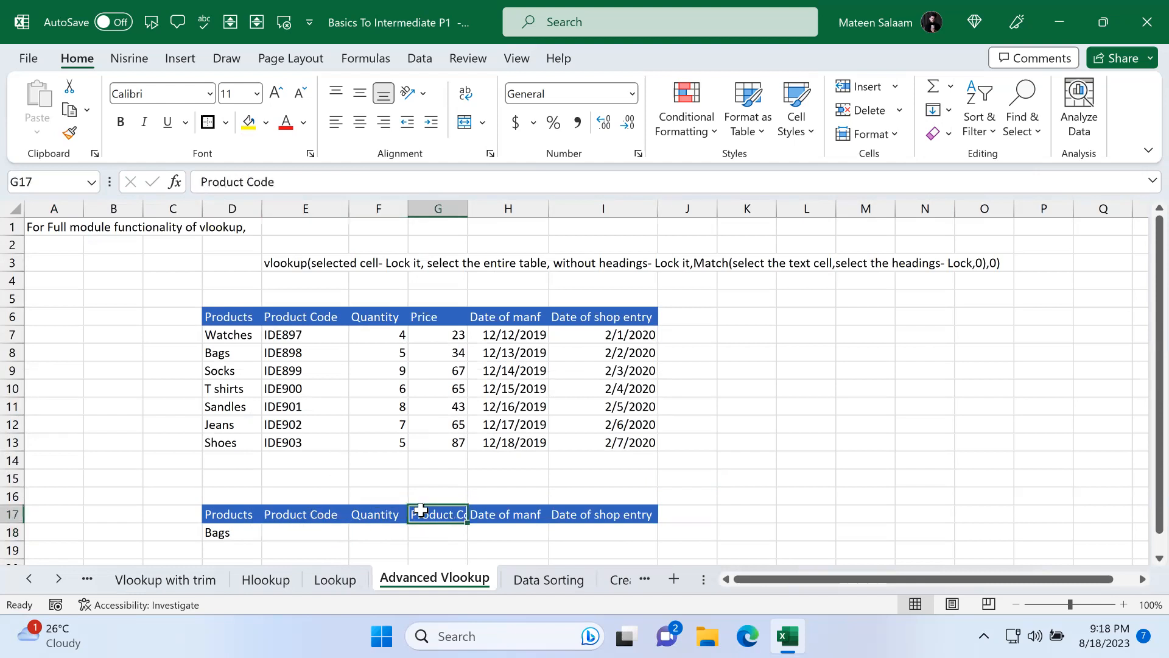
pyautogui.write('Price')
pyautogui.press('Return')
# Step: Enter =VLOOKUP(D18,D7:I13,2,FALSE) in E18 to return the product code for Bags
pyautogui.click(523, 515)
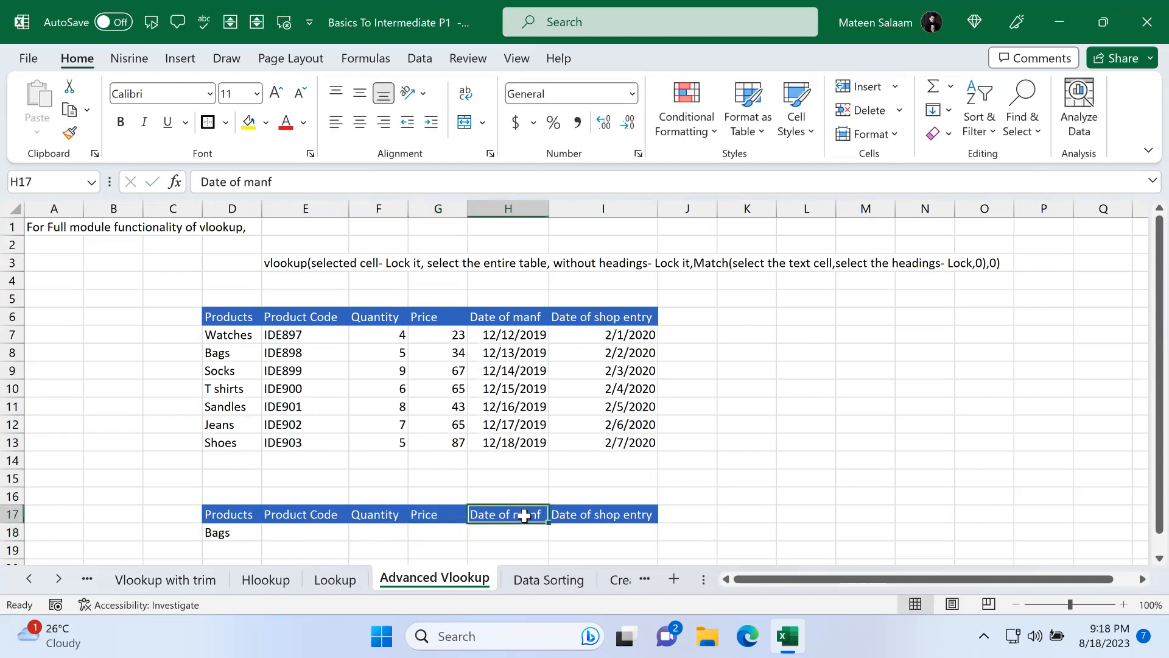
pyautogui.click(598, 515)
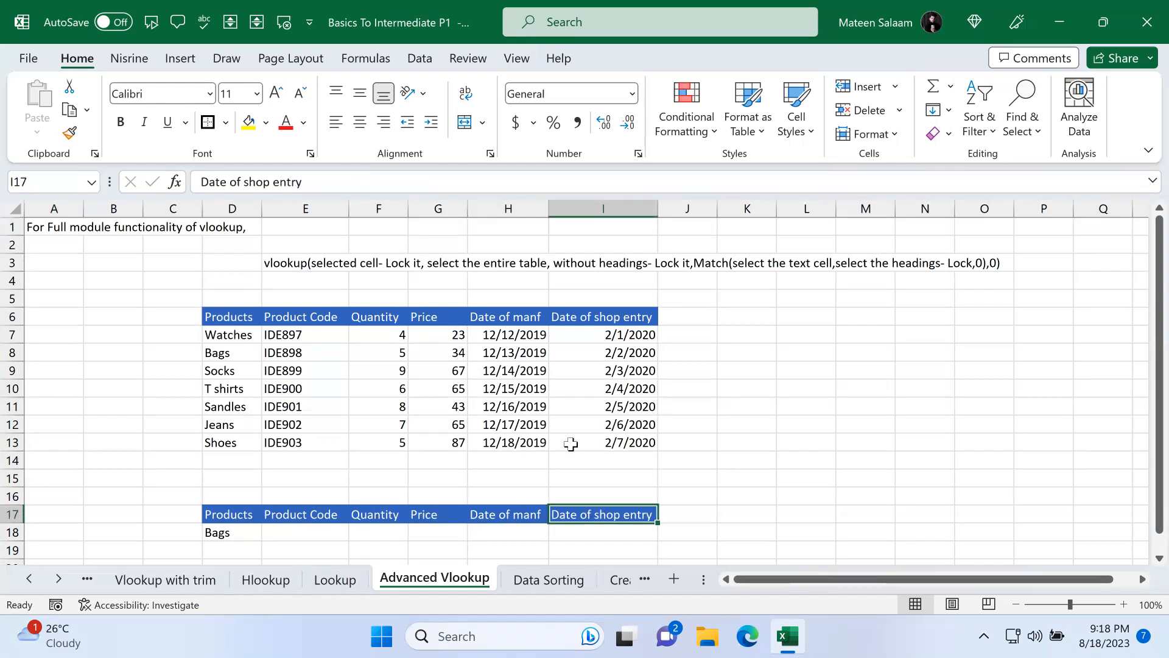
pyautogui.click(321, 532)
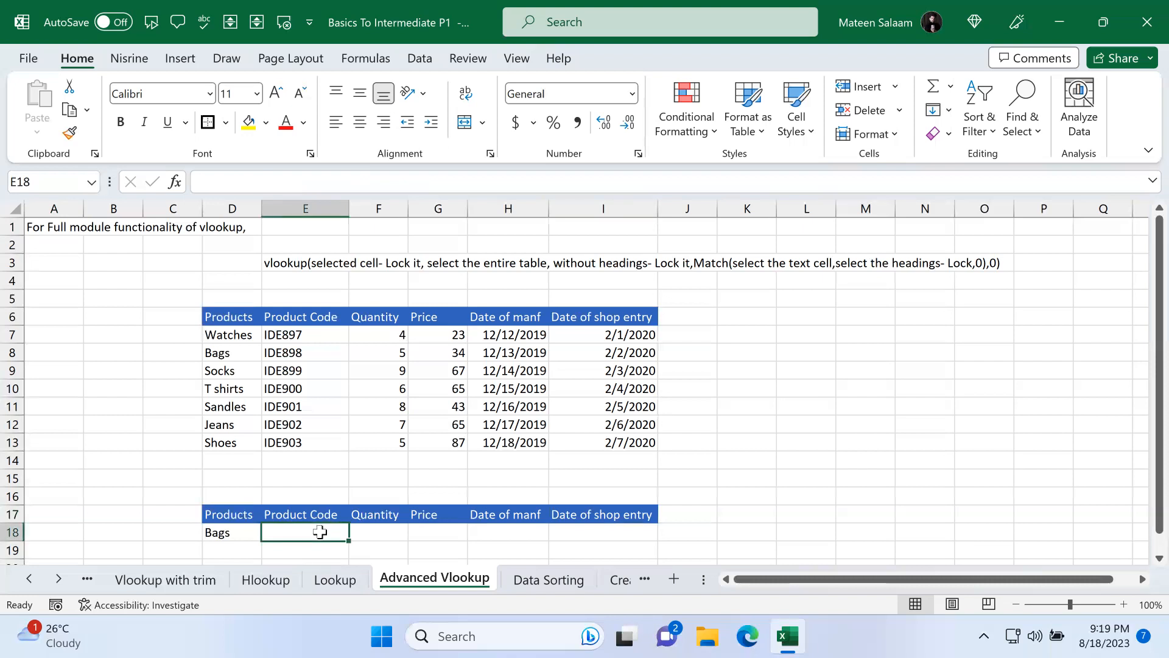
pyautogui.write('=vlook')
pyautogui.press('Tab')
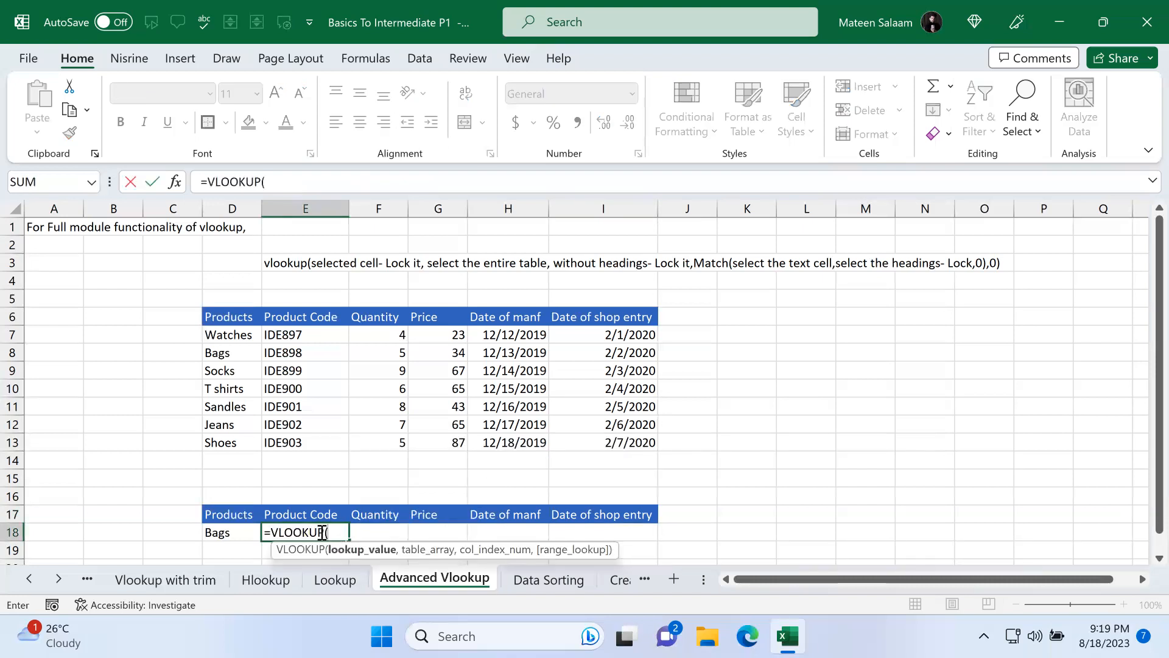
pyautogui.click(243, 533)
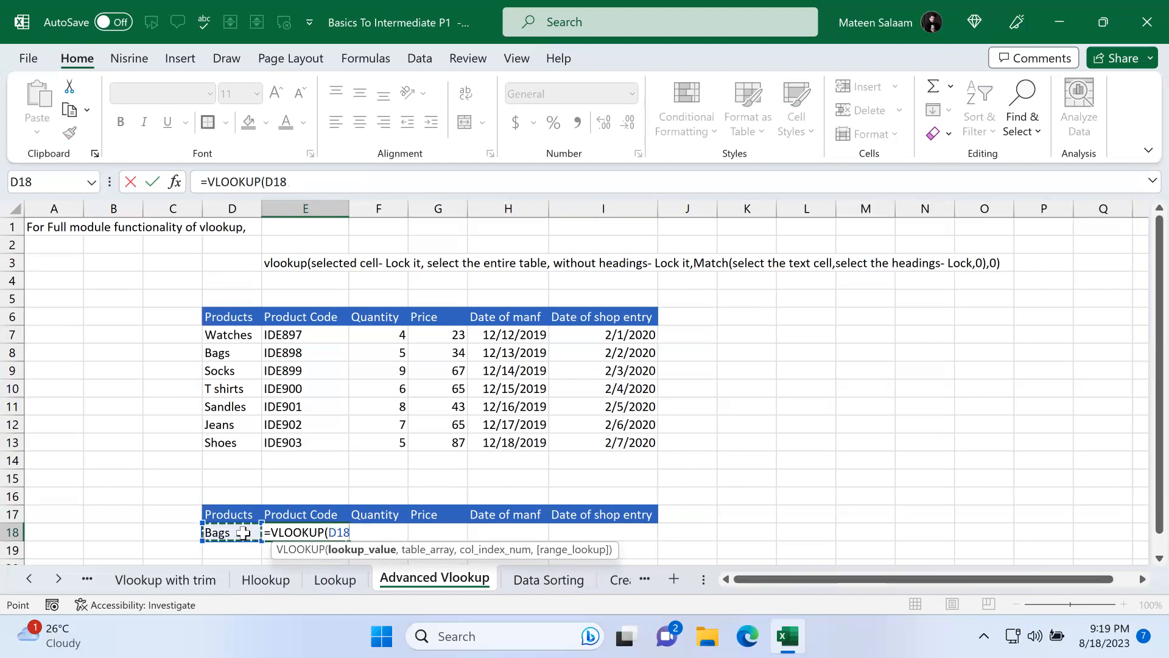
pyautogui.write(',')
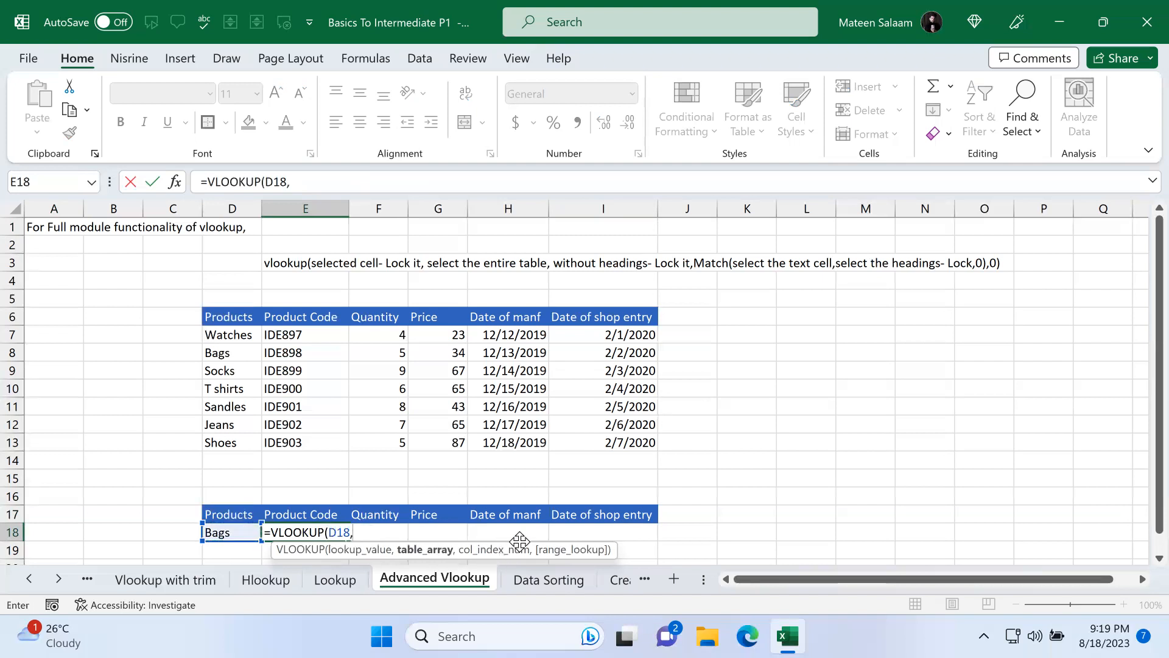
pyautogui.moveTo(249, 330); pyautogui.dragTo(621, 443)
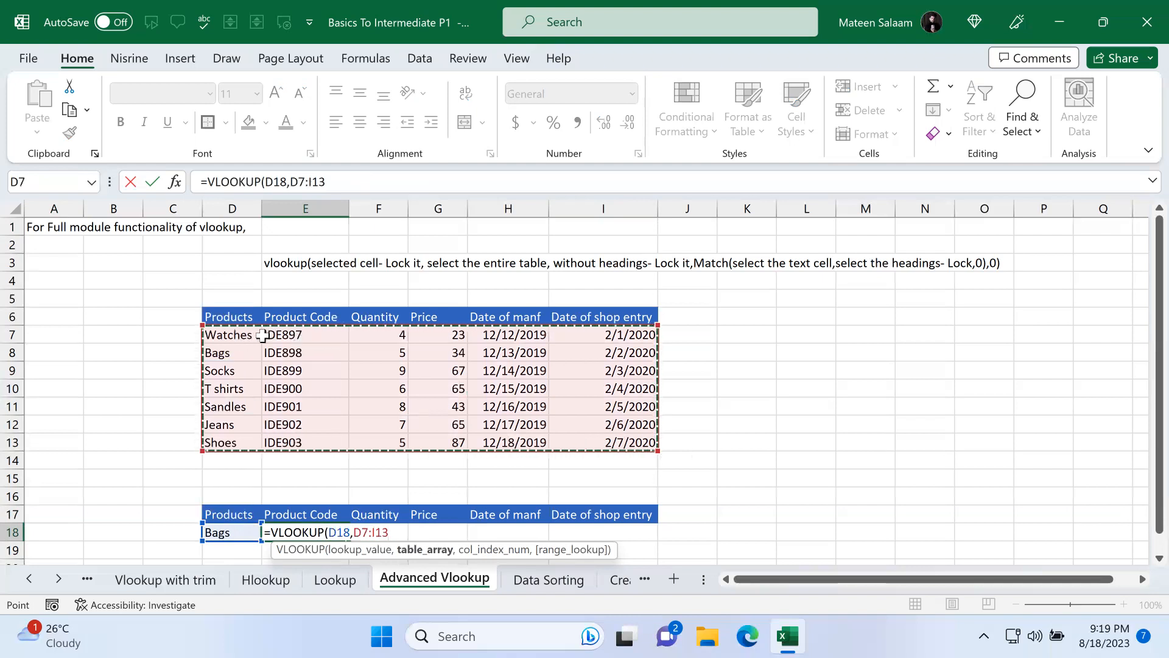
pyautogui.write(',')
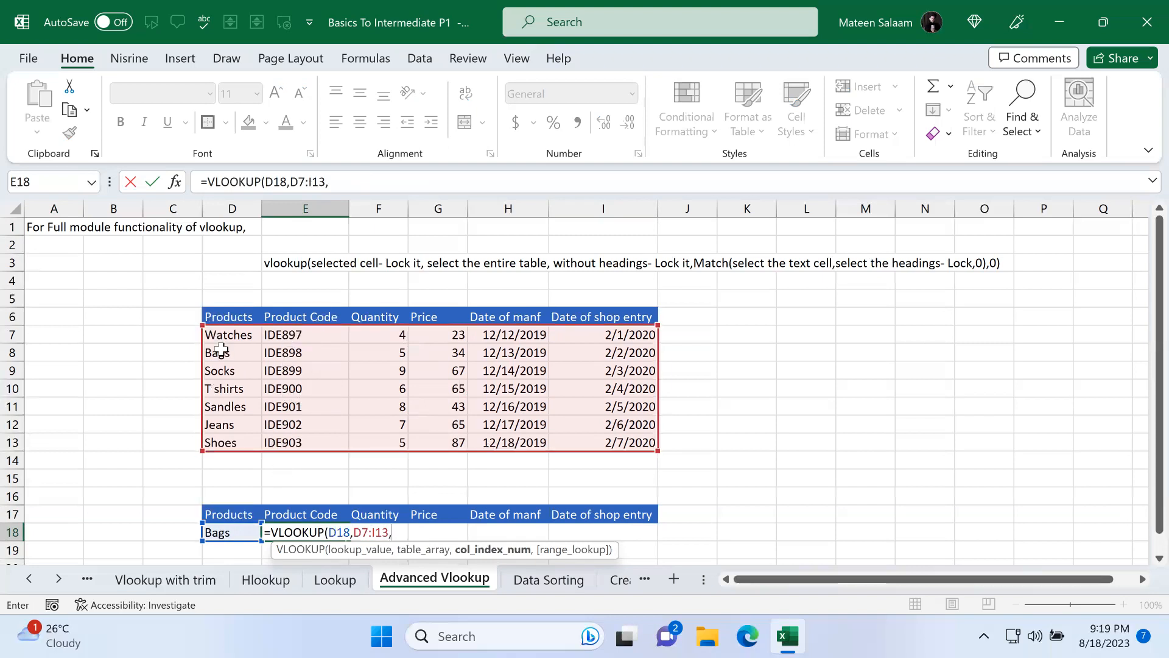
pyautogui.write('2,')
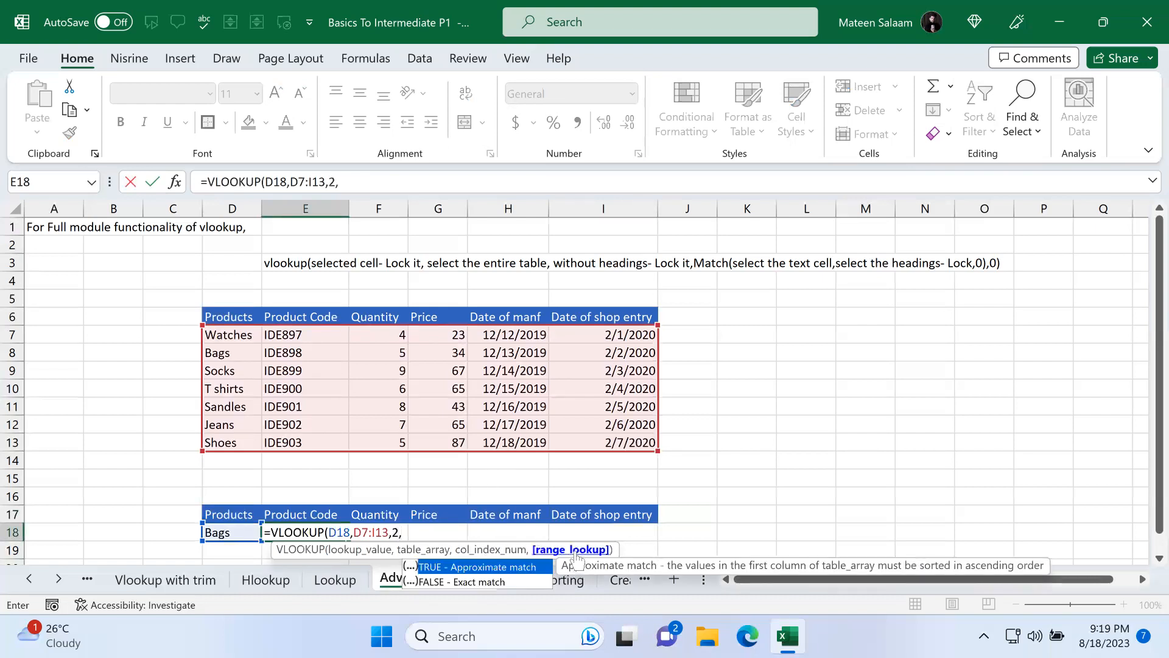
pyautogui.doubleClick(442, 583)
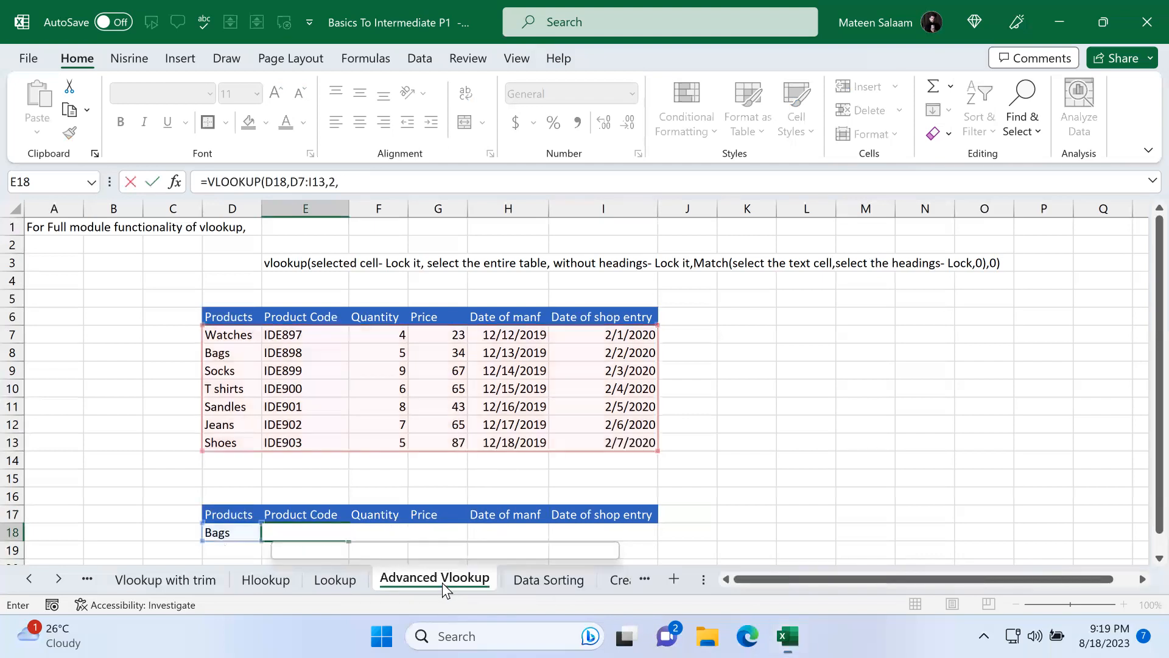
pyautogui.press('Return')
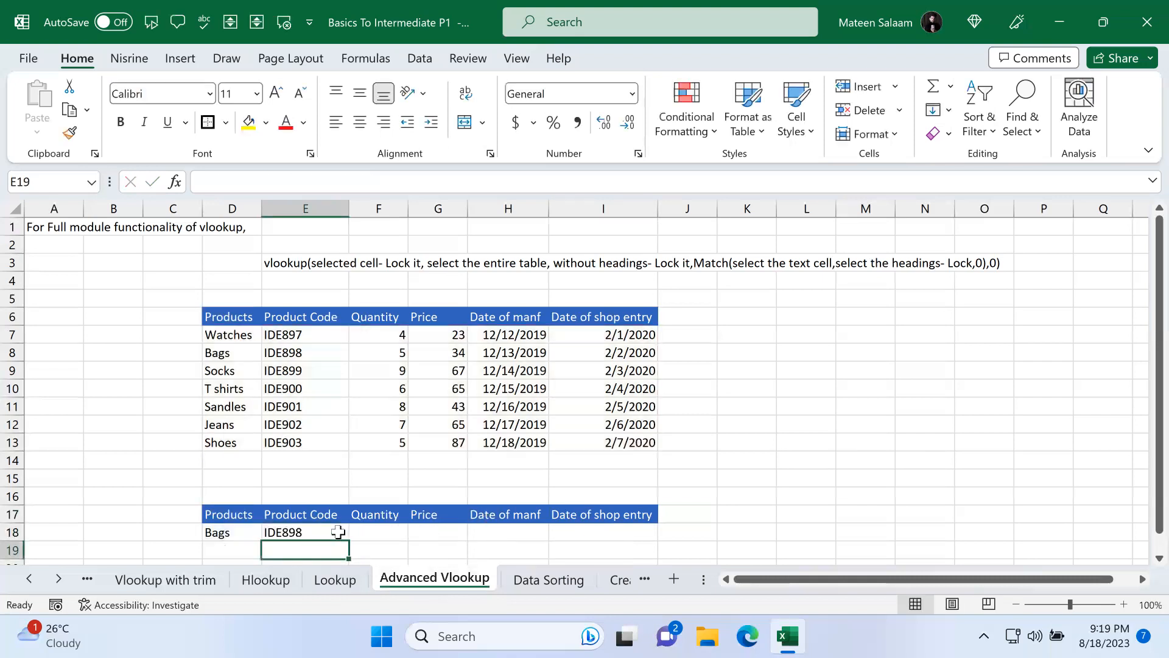
# Step: Rename the E17 header to Quantity and then to Price to test the fixed column index
pyautogui.click(323, 514)
pyautogui.write('Quantity')
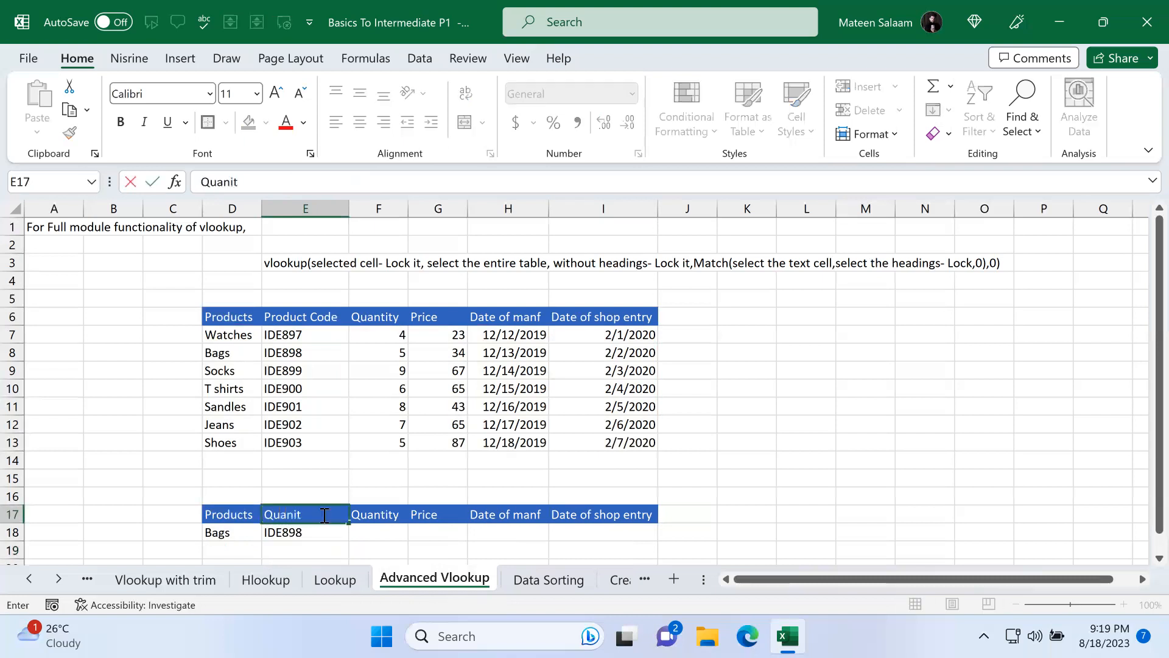
pyautogui.press('Return')
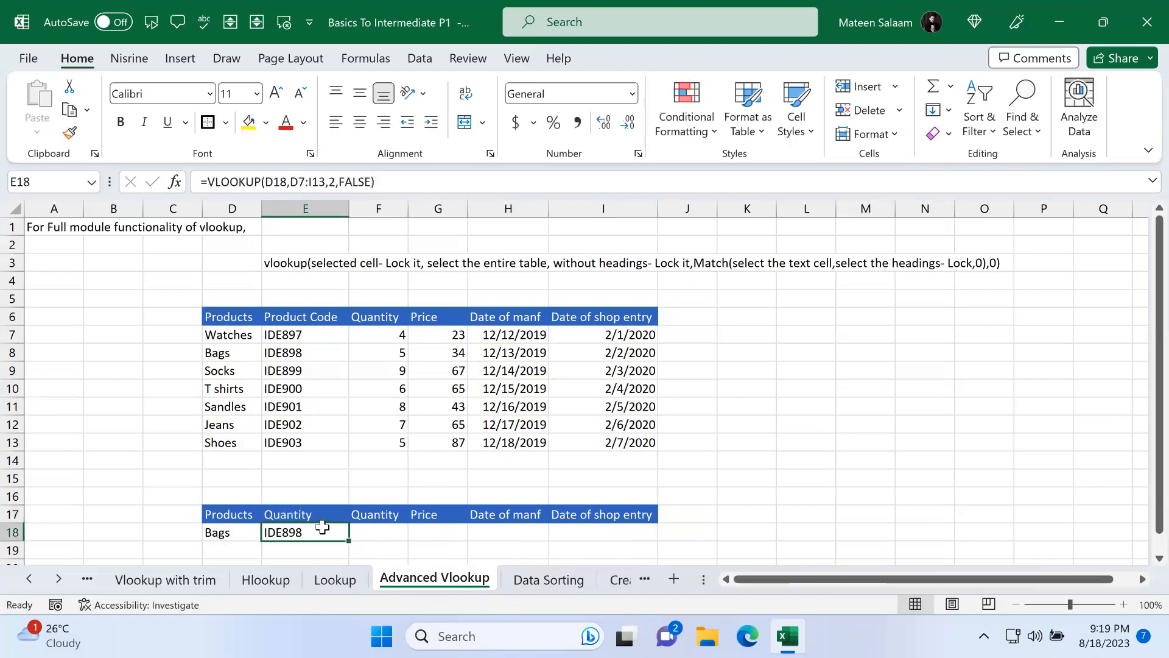
pyautogui.click(327, 515)
pyautogui.write('Price')
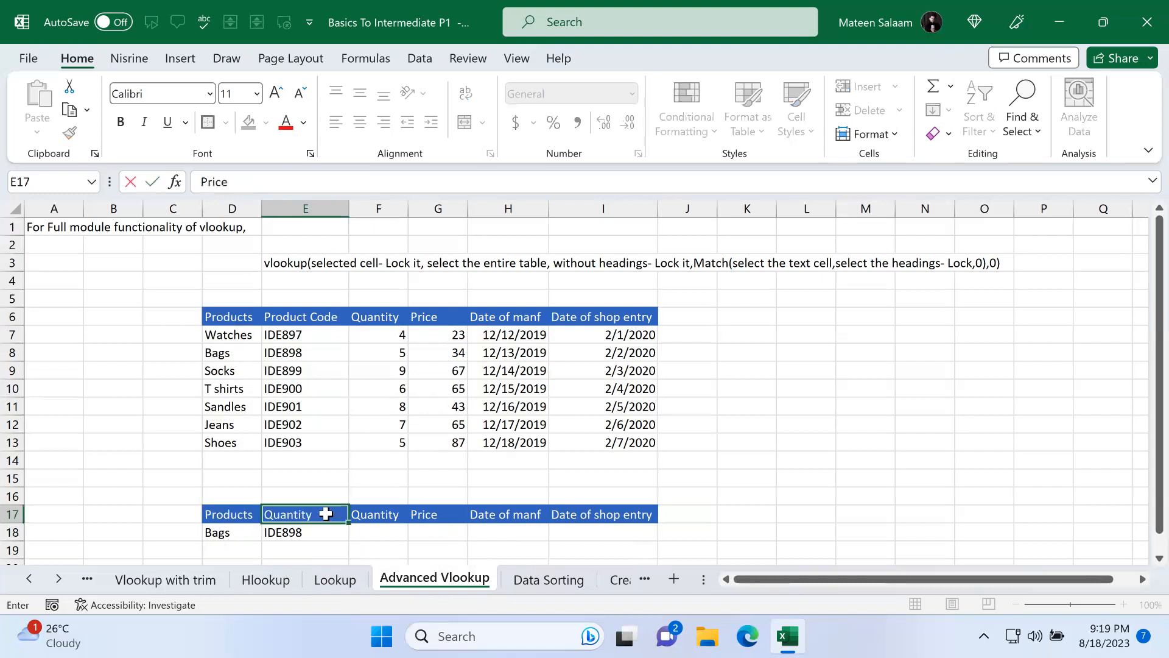
pyautogui.press('Return')
# Step: Rename the E17 header back to Product Code
pyautogui.click(326, 514)
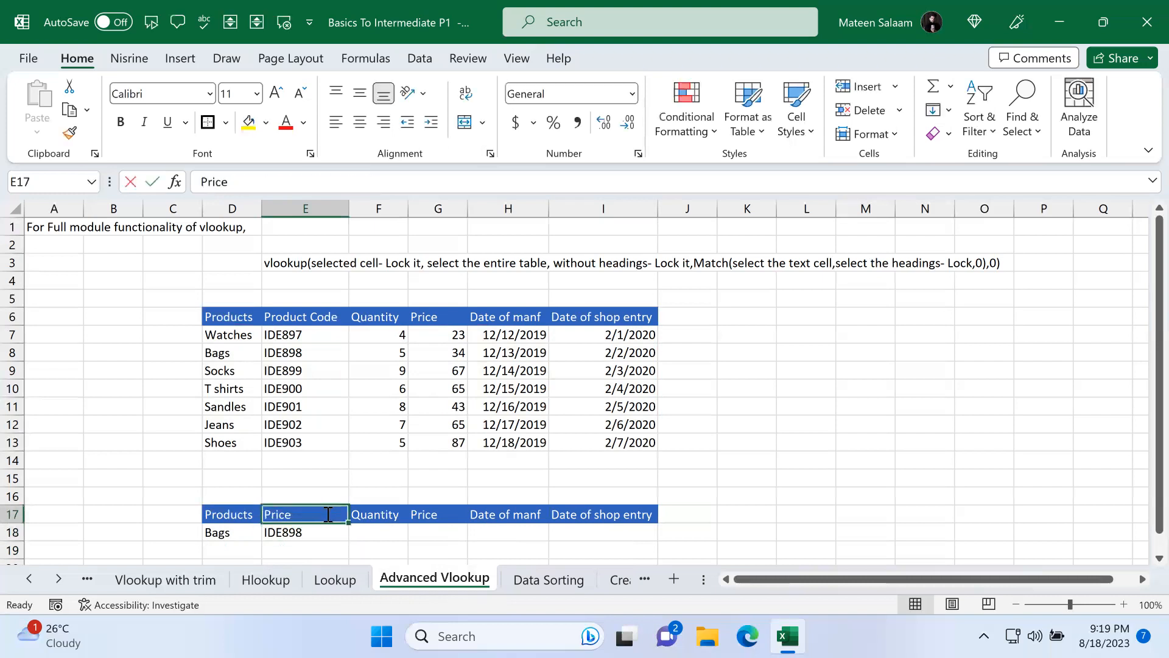
pyautogui.write('Date of')
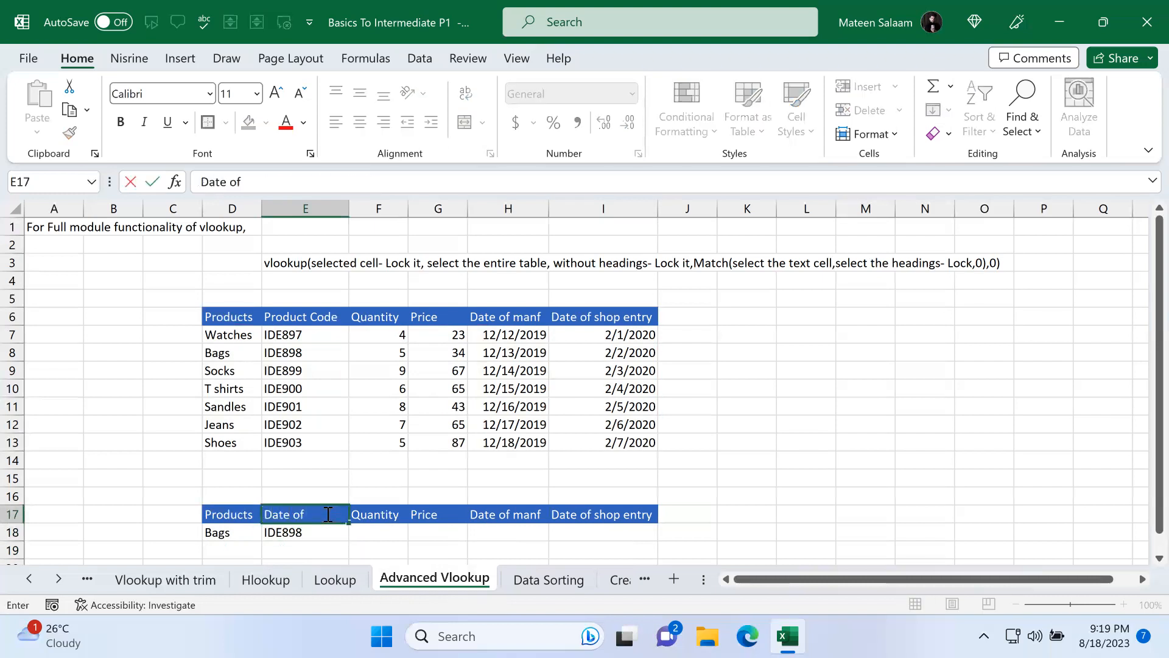
pyautogui.press('BackSpace')
pyautogui.press('BackSpace')
pyautogui.press('BackSpace')
pyautogui.press('BackSpace')
pyautogui.press('BackSpace')
pyautogui.press('BackSpace')
pyautogui.press('BackSpace')
pyautogui.write('Product')
pyautogui.press('Return')
pyautogui.click(328, 514)
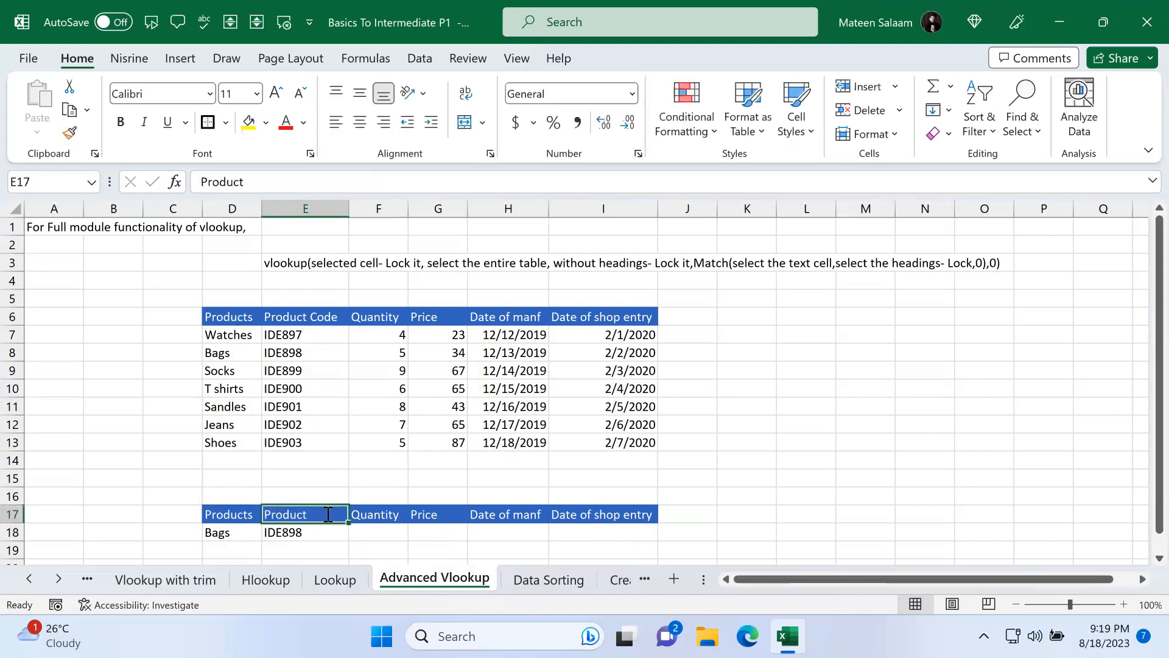
pyautogui.doubleClick(327, 514)
pyautogui.write('Code')
pyautogui.press('Return')
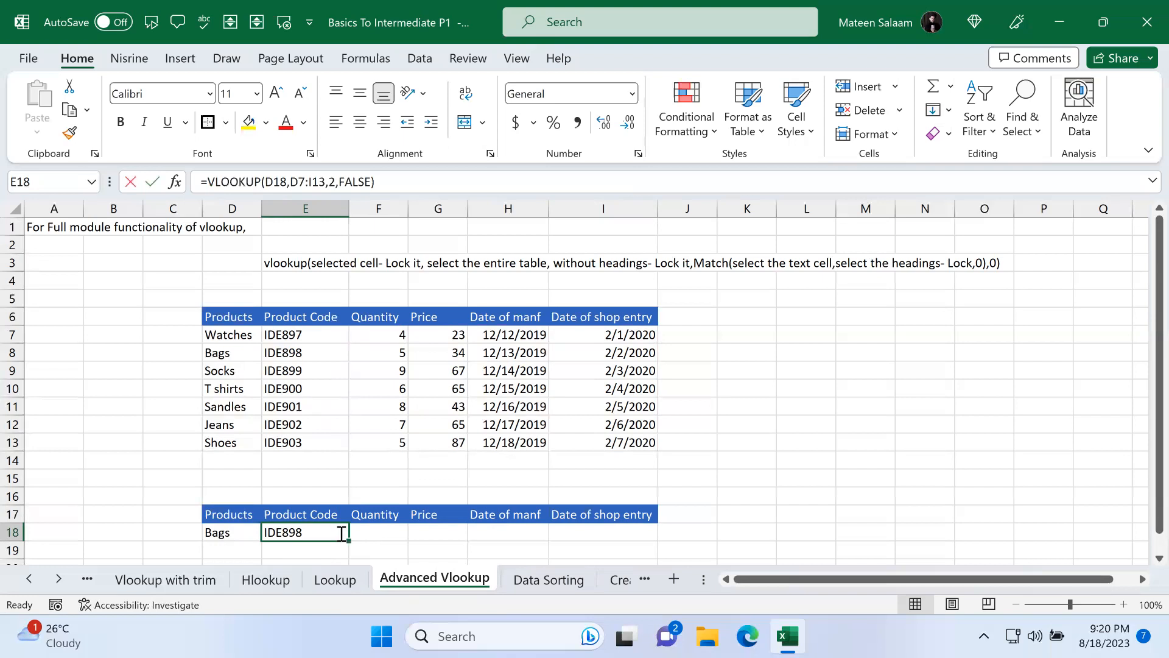
# Step: Enter =VLOOKUP(D18,D7:I13,MATCH(E17,D6:I6,0),FALSE) in E18 so the column follows the E17 header
pyautogui.write('=vl')
pyautogui.press('Tab')
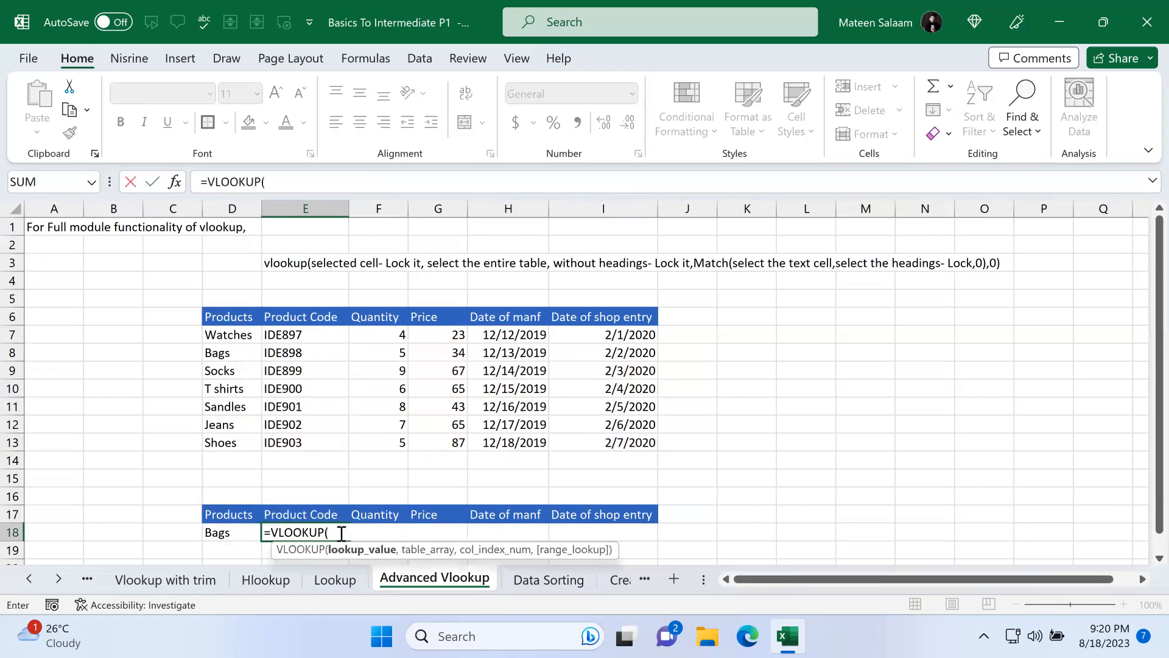
pyautogui.click(241, 536)
pyautogui.write(',')
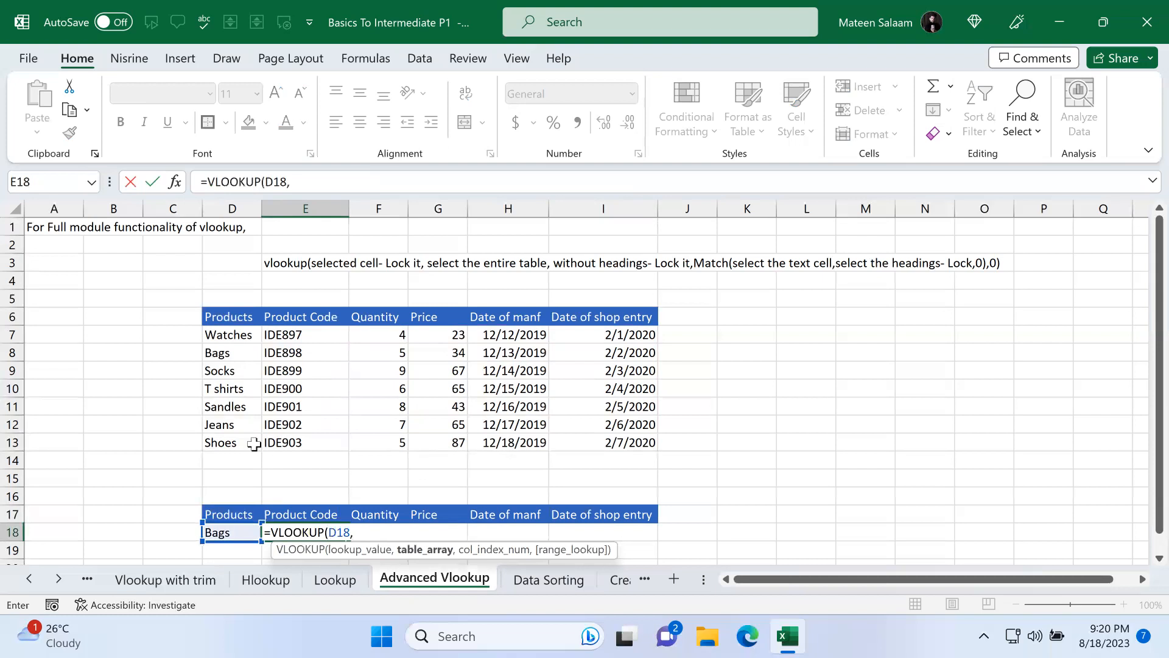
pyautogui.moveTo(230, 335); pyautogui.dragTo(636, 447)
pyautogui.write(',')
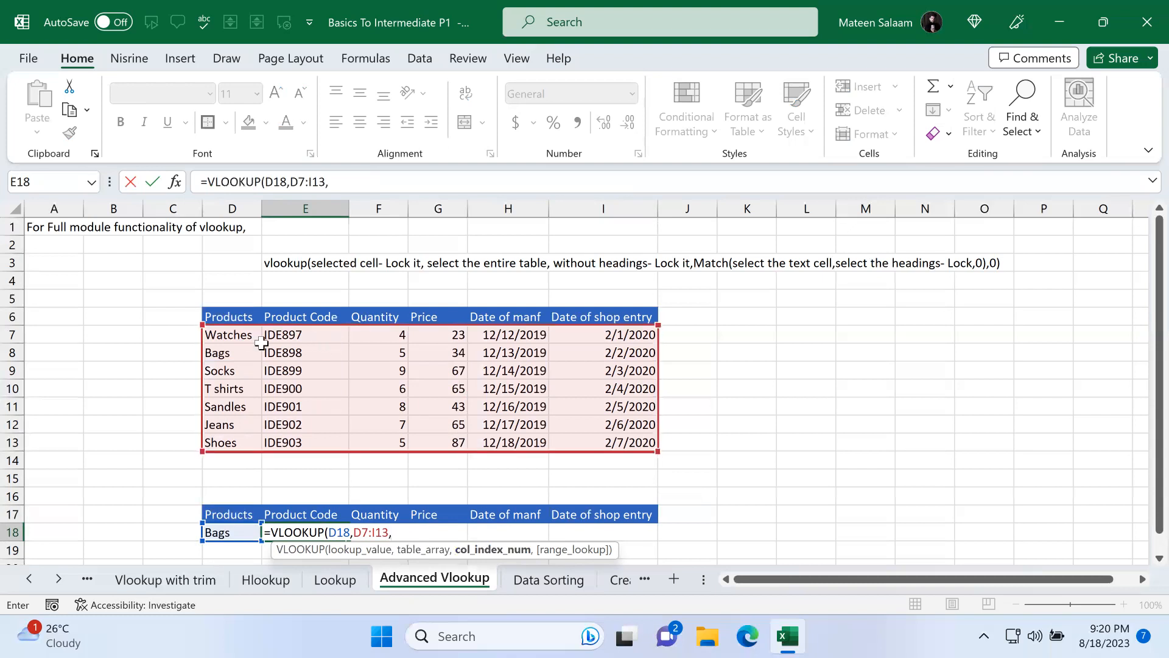
pyautogui.write('2')
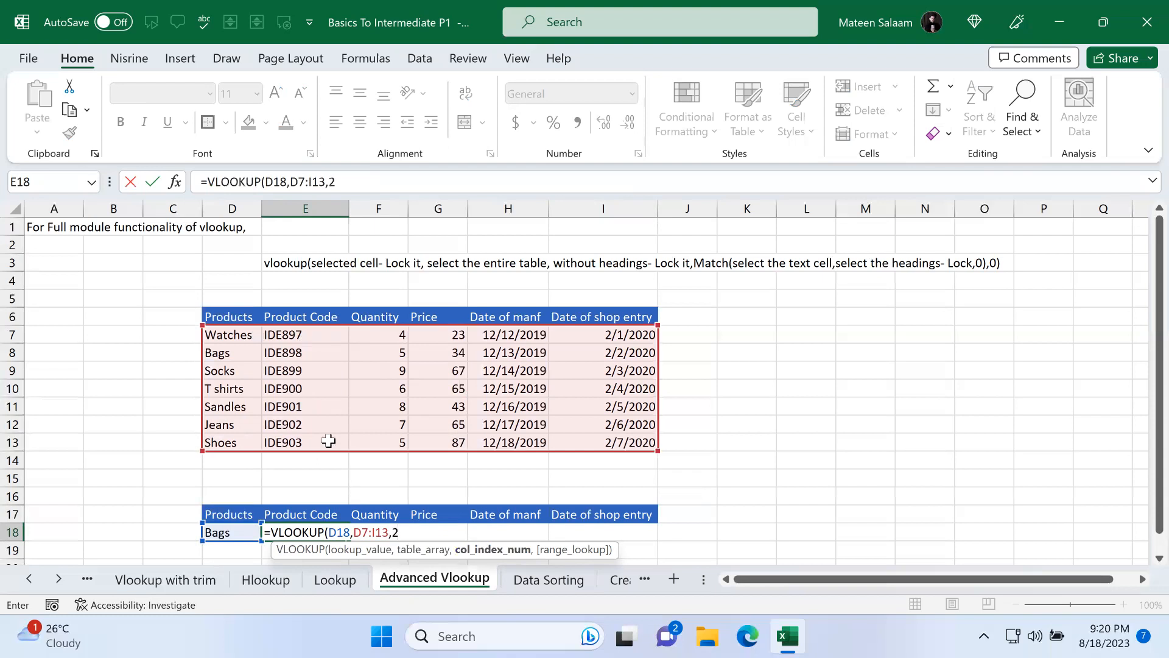
pyautogui.press('BackSpace')
pyautogui.write('mat')
pyautogui.press('Tab')
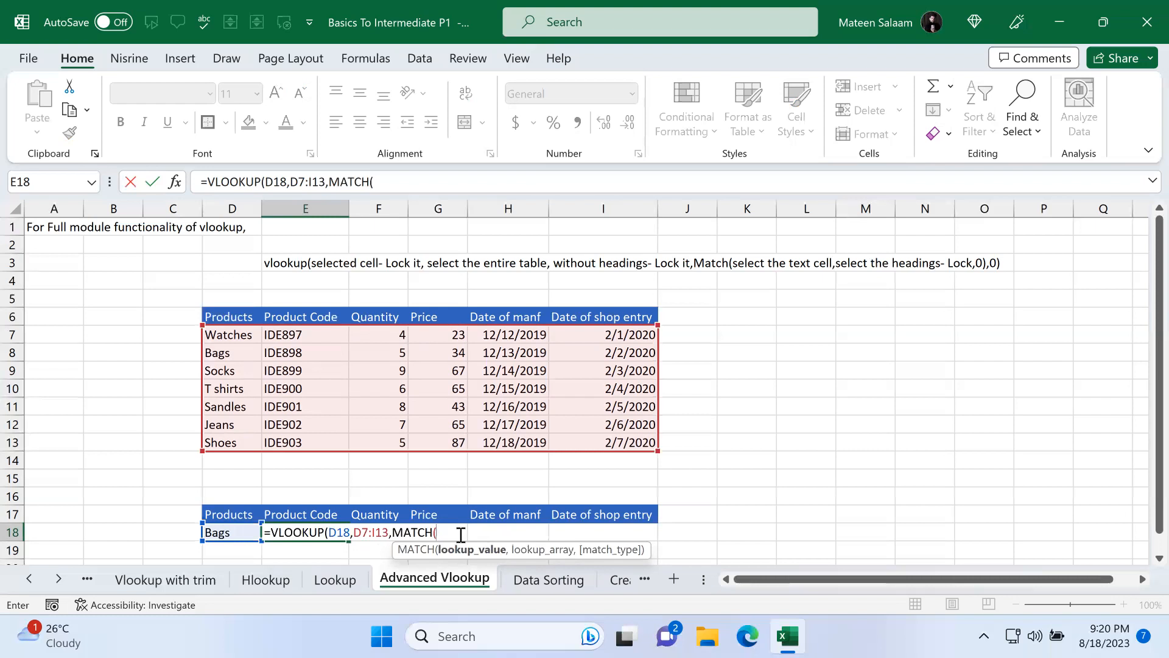
pyautogui.click(318, 513)
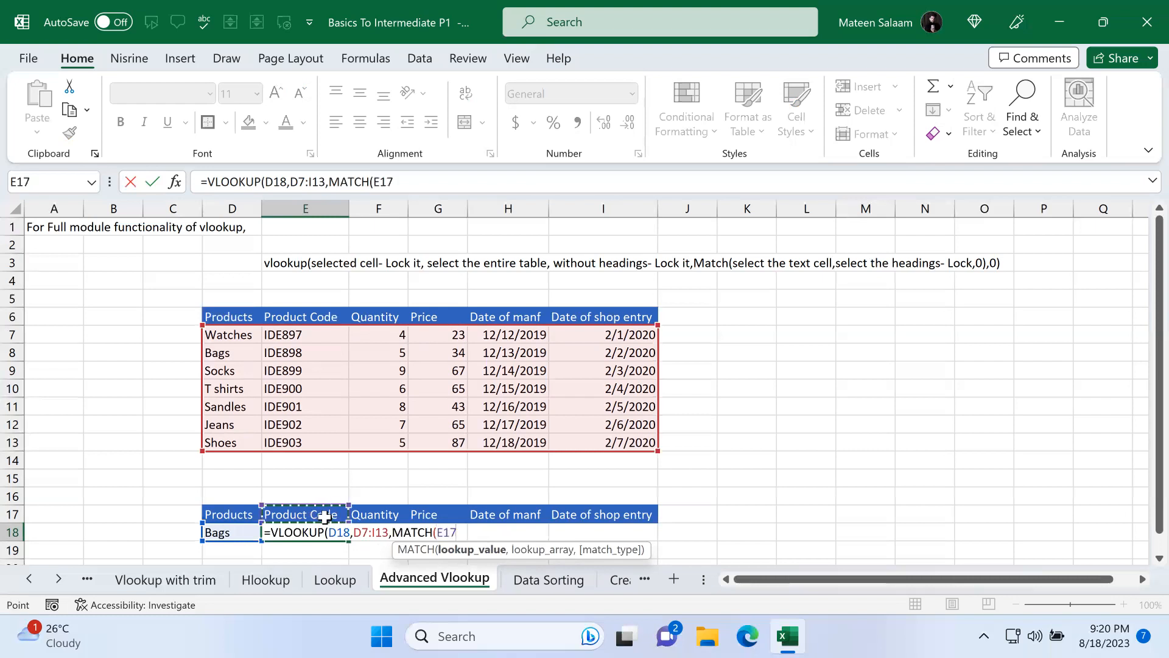
pyautogui.write(',')
pyautogui.moveTo(243, 316); pyautogui.dragTo(640, 321)
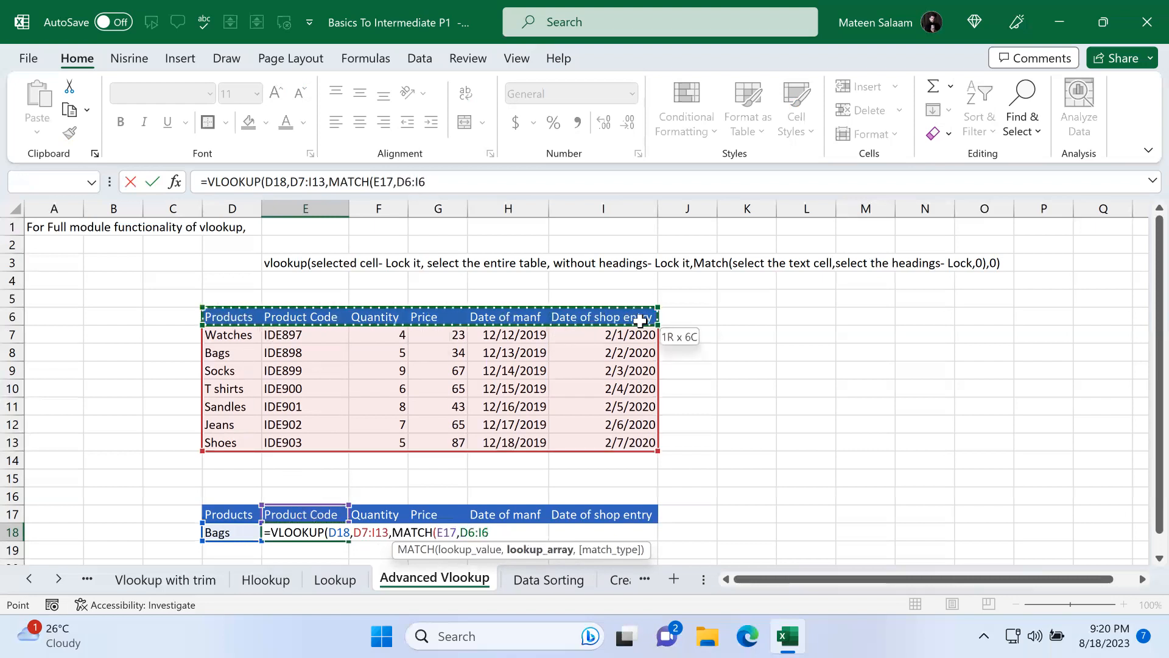
pyautogui.write(',')
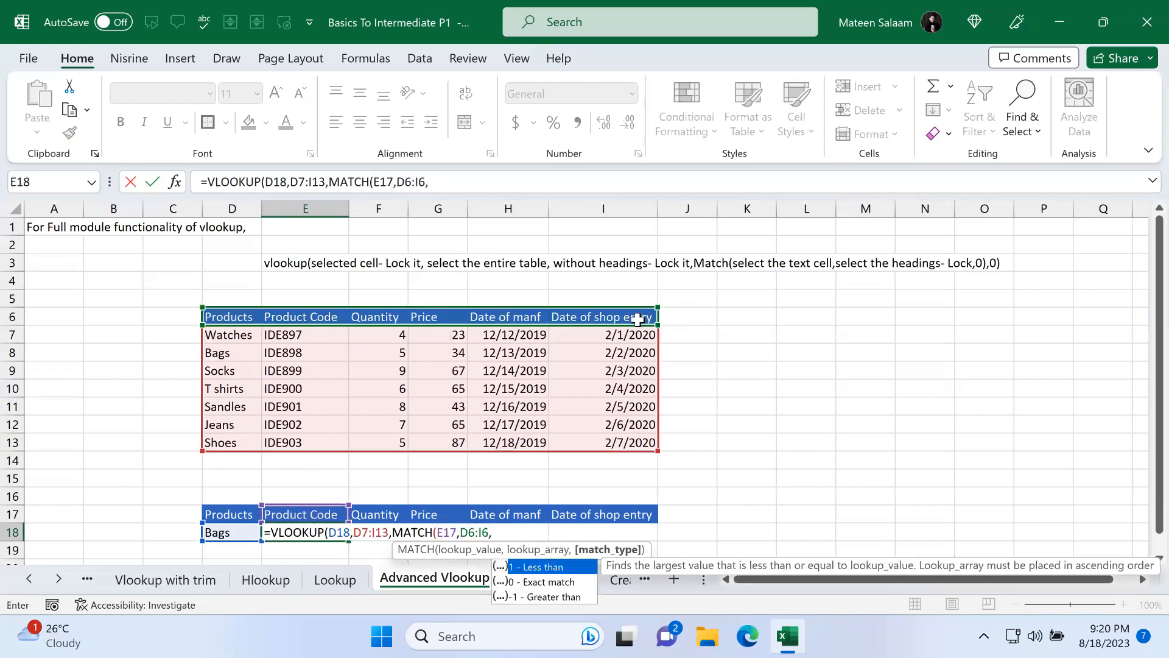
pyautogui.doubleClick(544, 582)
pyautogui.write('),')
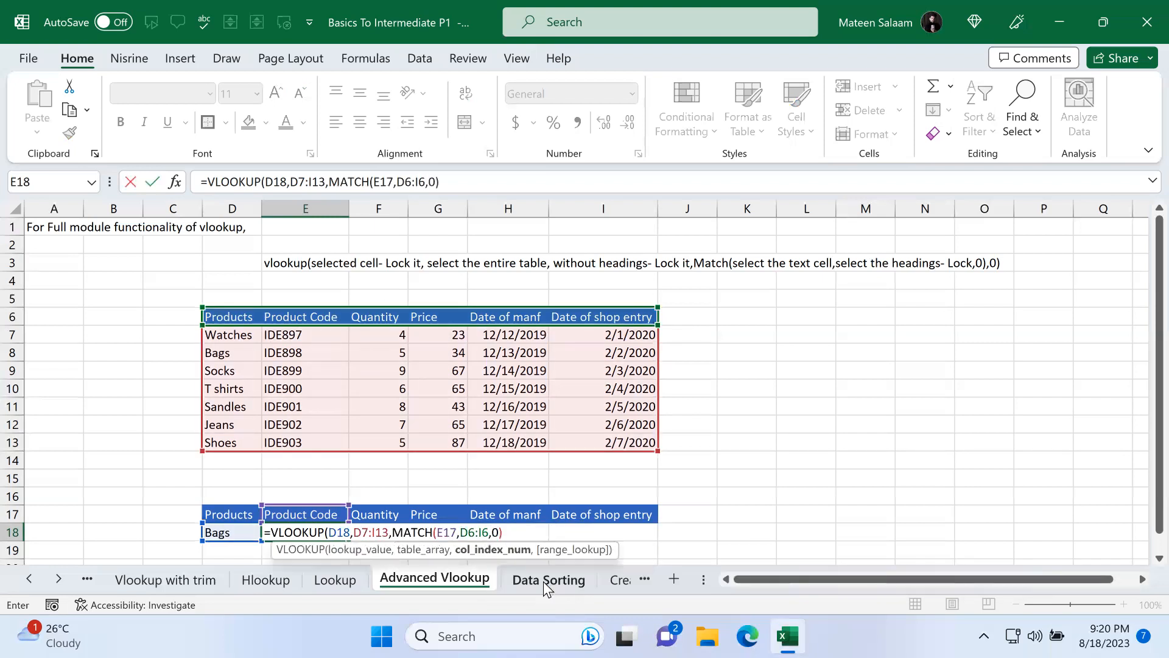
pyautogui.doubleClick(562, 583)
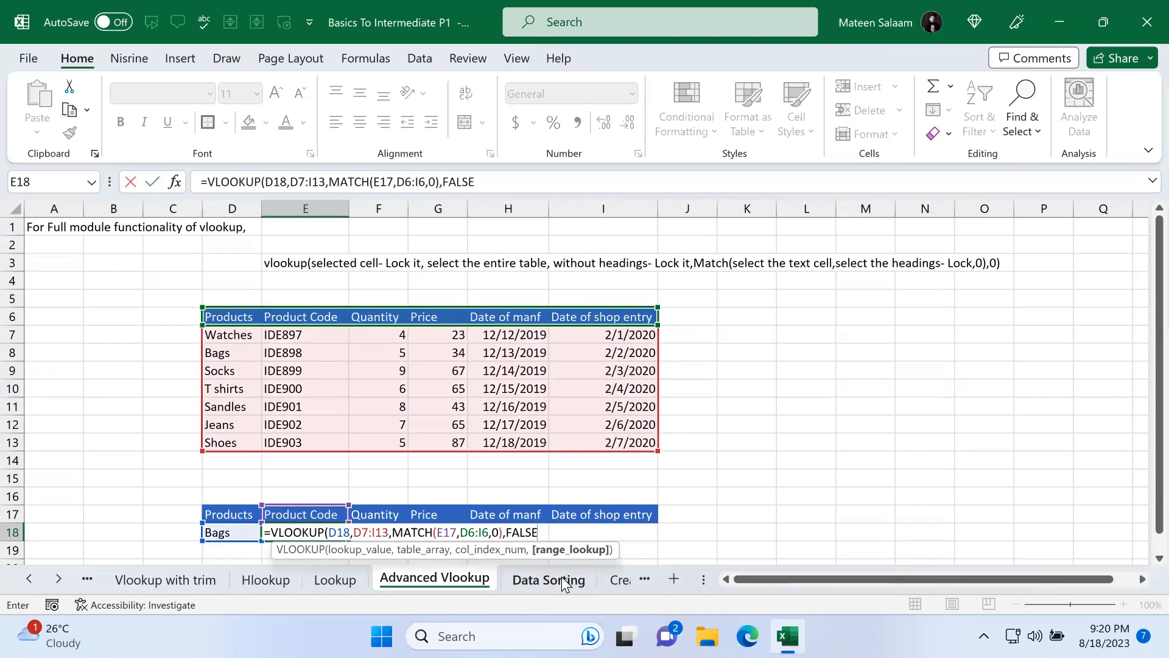
pyautogui.write(')')
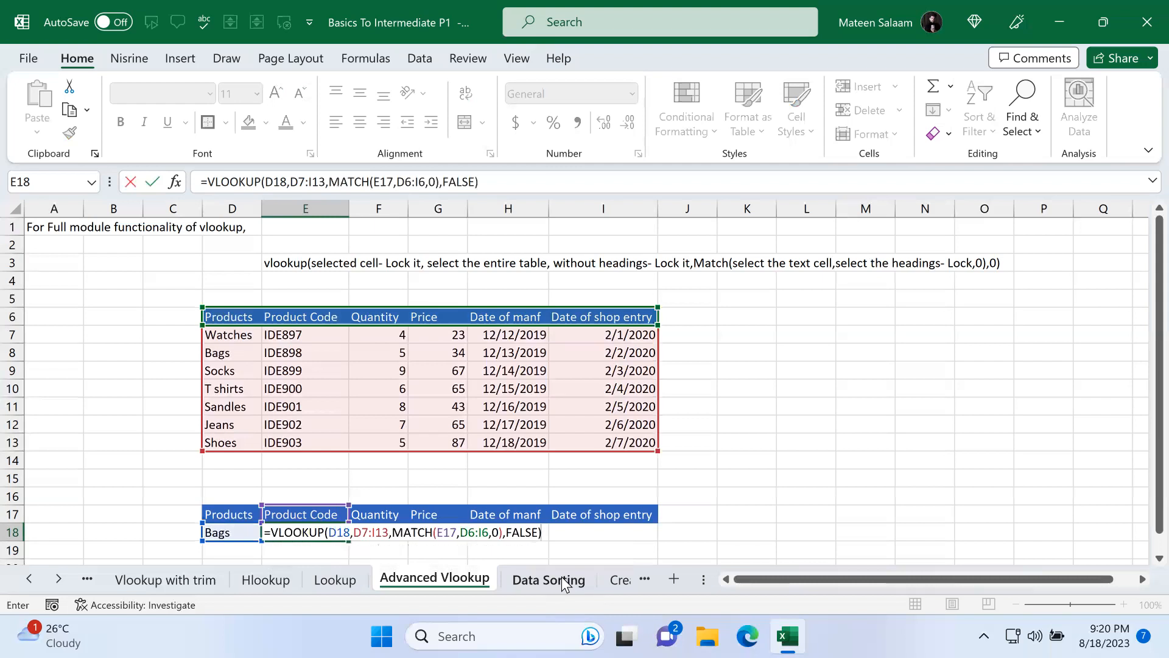
pyautogui.press('Return')
pyautogui.press('Up')
pyautogui.press('Up')
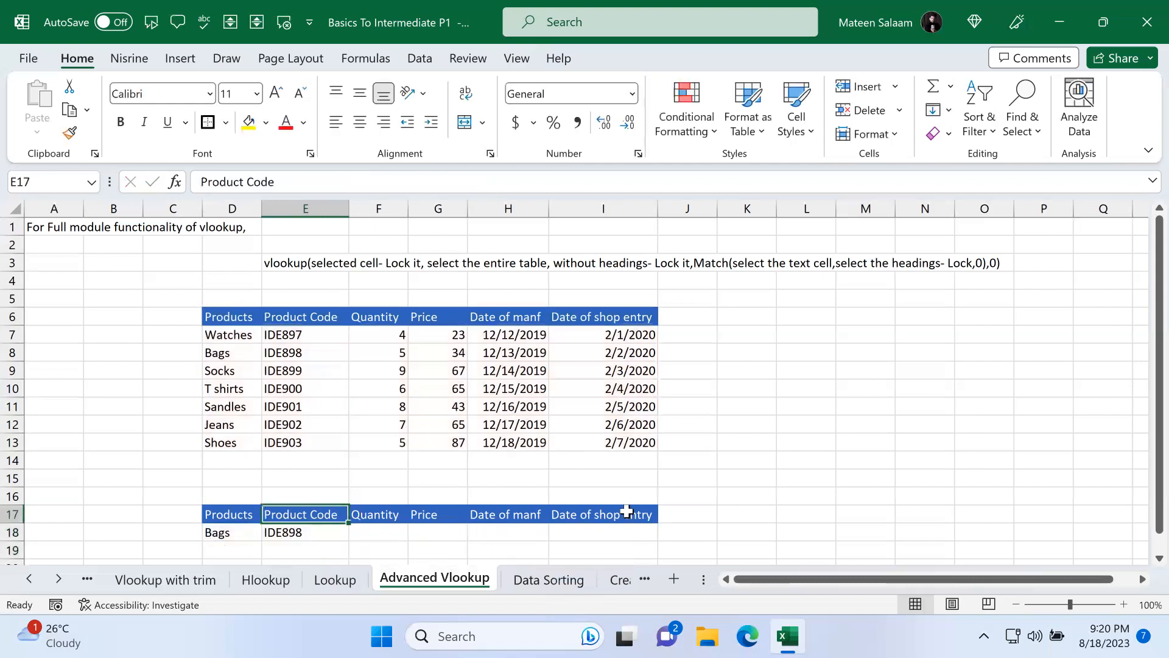
# Step: Change the E17 header to Quantity and then to Price to test the MATCH-driven lookup
pyautogui.write('Quantity')
pyautogui.press('Return')
pyautogui.press('Up')
pyautogui.press('Down')
pyautogui.write('Price')
pyautogui.press('Return')
pyautogui.press('Up')
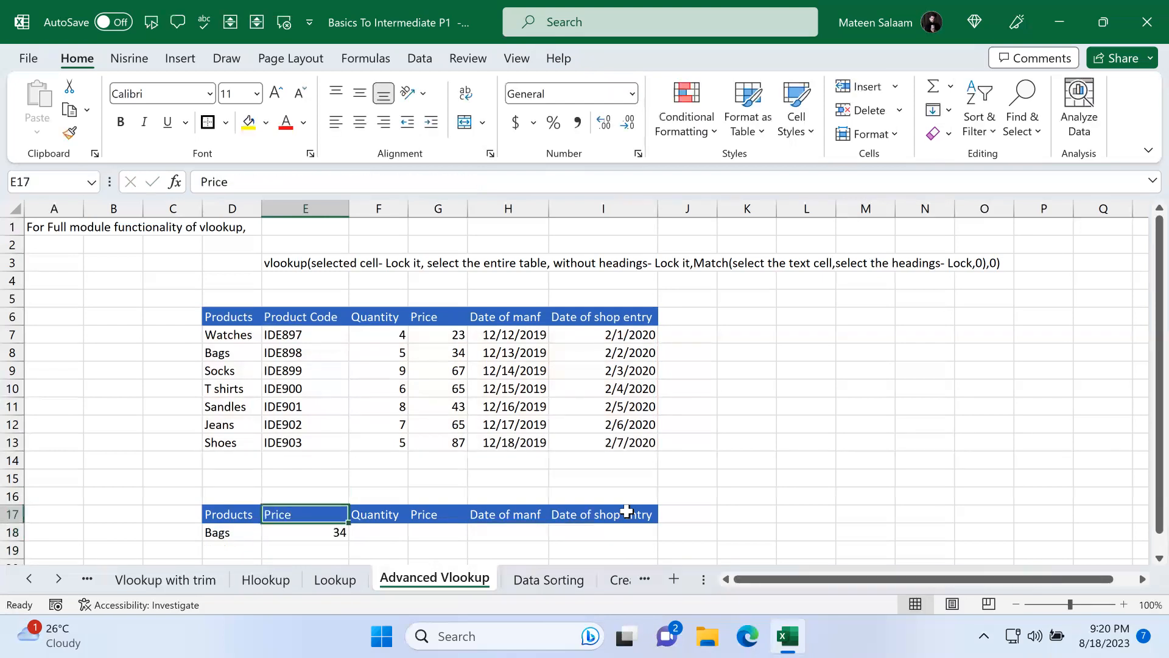
# Step: Restore the E17 header text to Product code
pyautogui.write('Da')
pyautogui.press('BackSpace')
pyautogui.press('BackSpace')
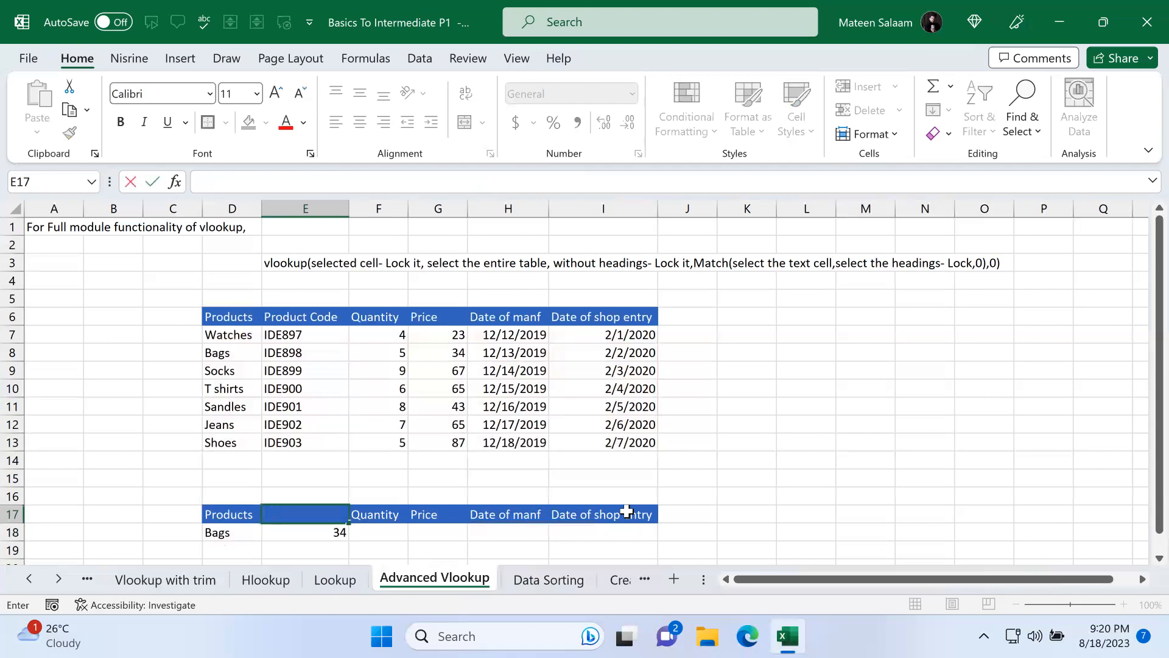
pyautogui.write('Product code')
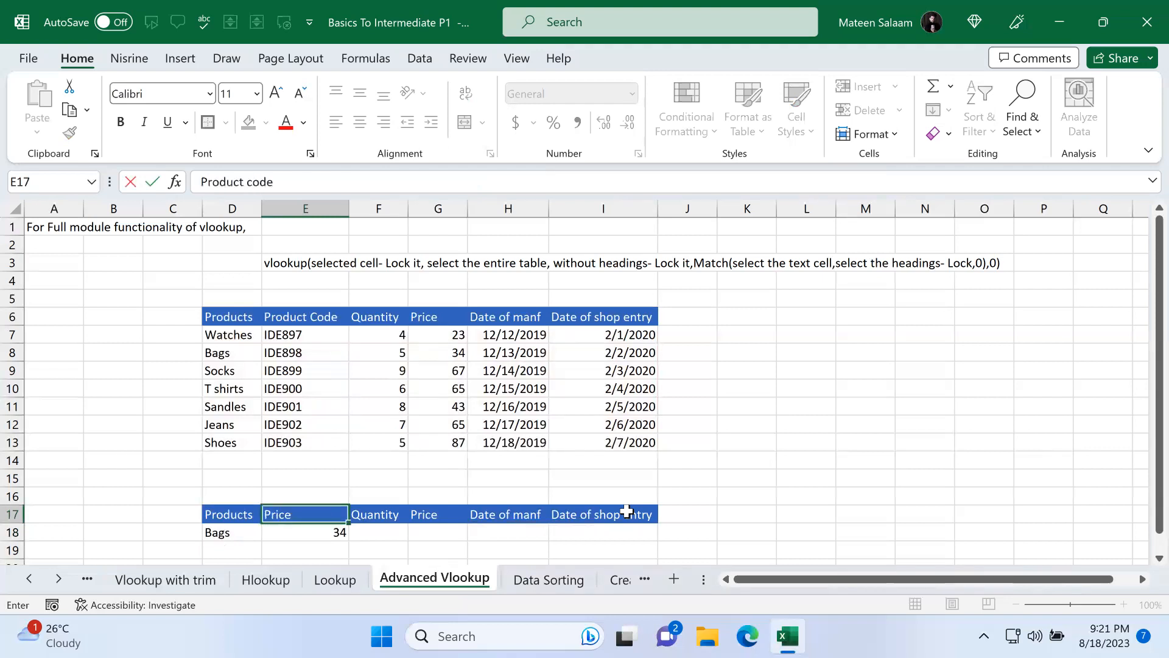
pyautogui.press('Return')
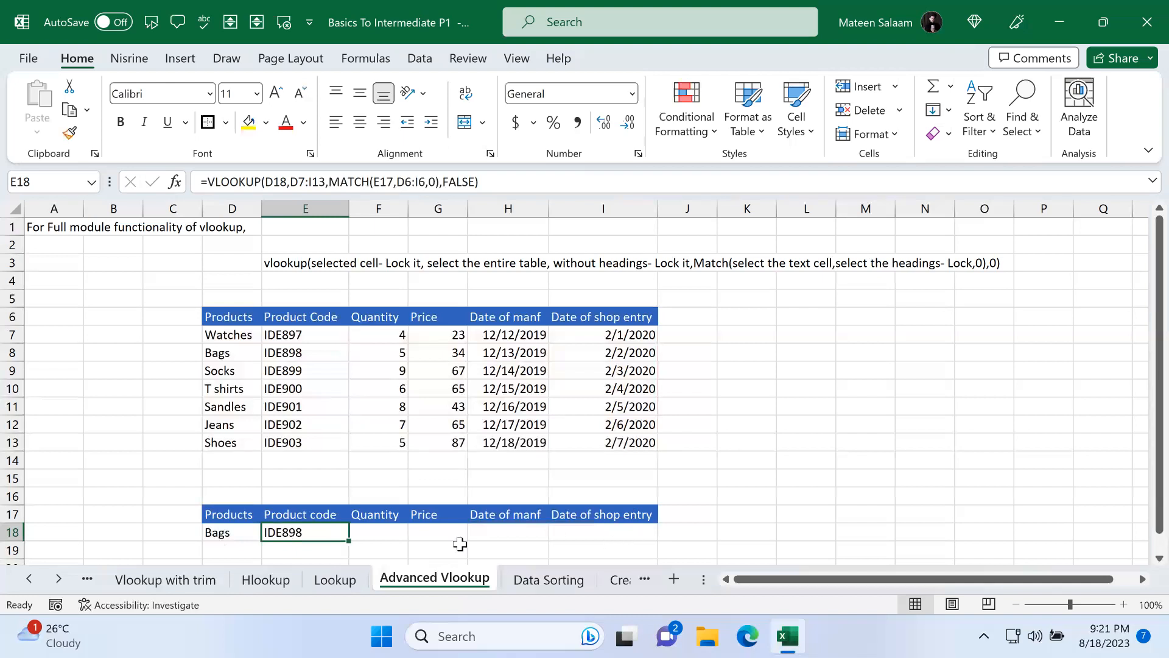
pyautogui.click(338, 513)
pyautogui.click(331, 528)
pyautogui.doubleClick(324, 528)
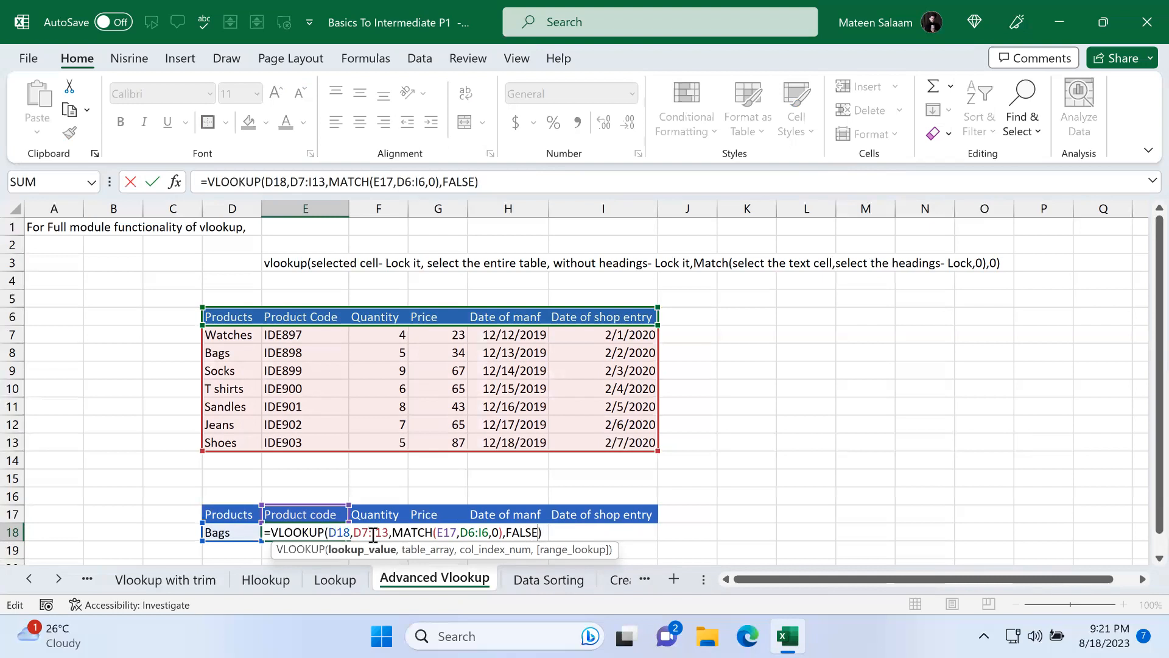
pyautogui.moveTo(547, 534); pyautogui.dragTo(250, 532)
pyautogui.press('BackSpace')
pyautogui.write('=vlo')
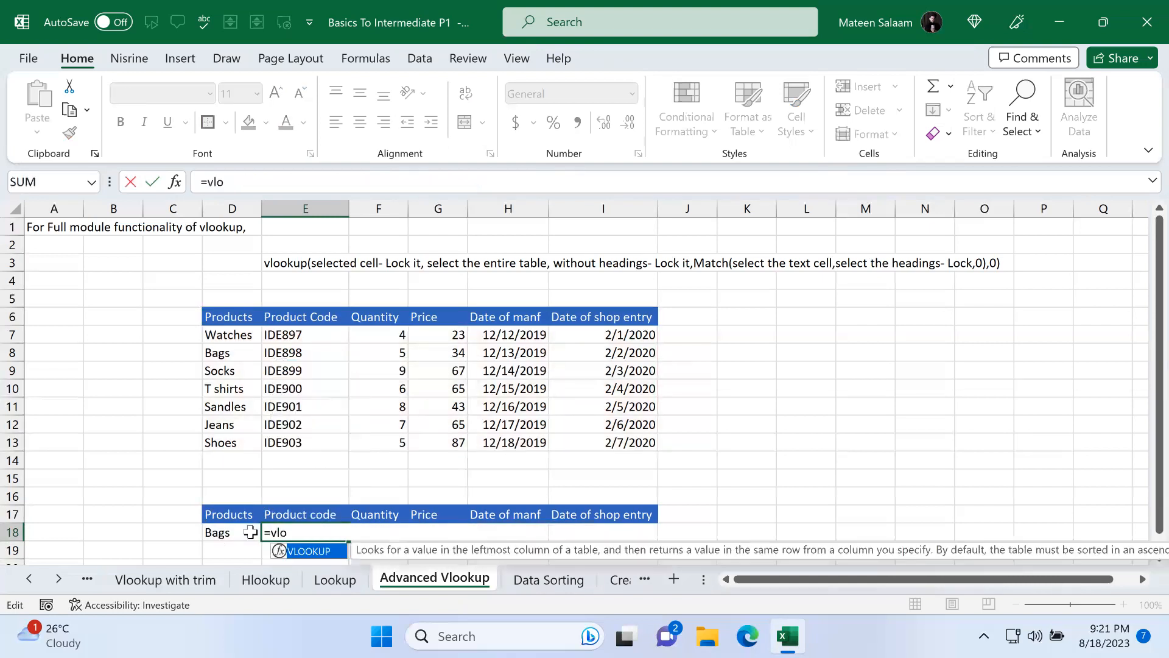
pyautogui.press('Tab')
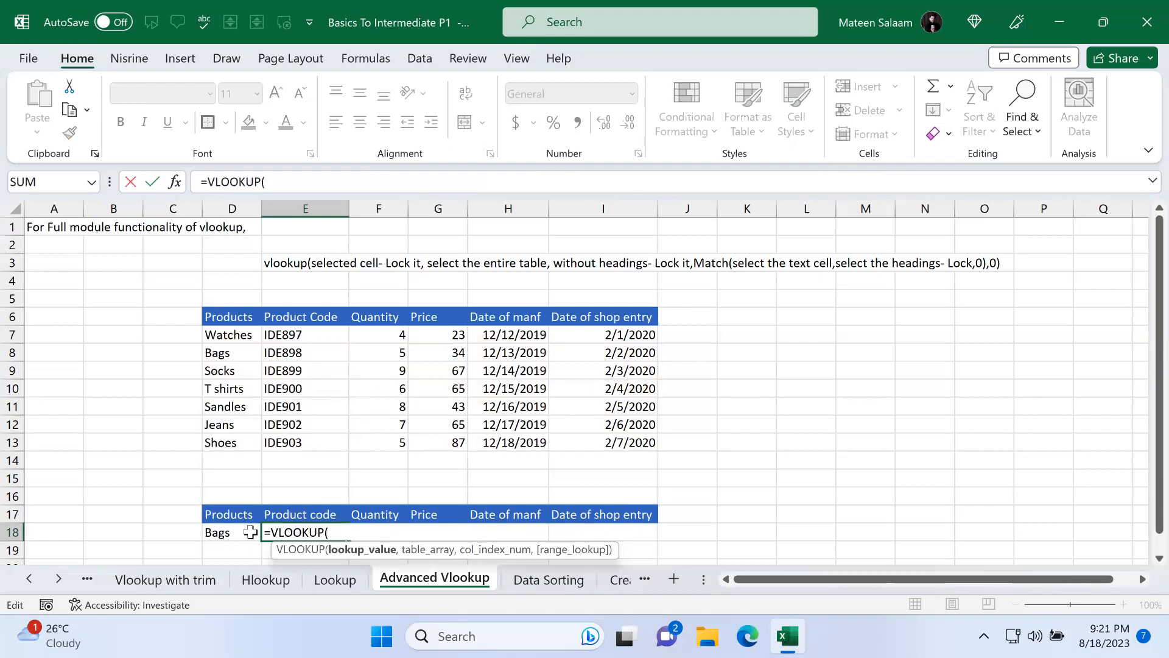
pyautogui.click(236, 532)
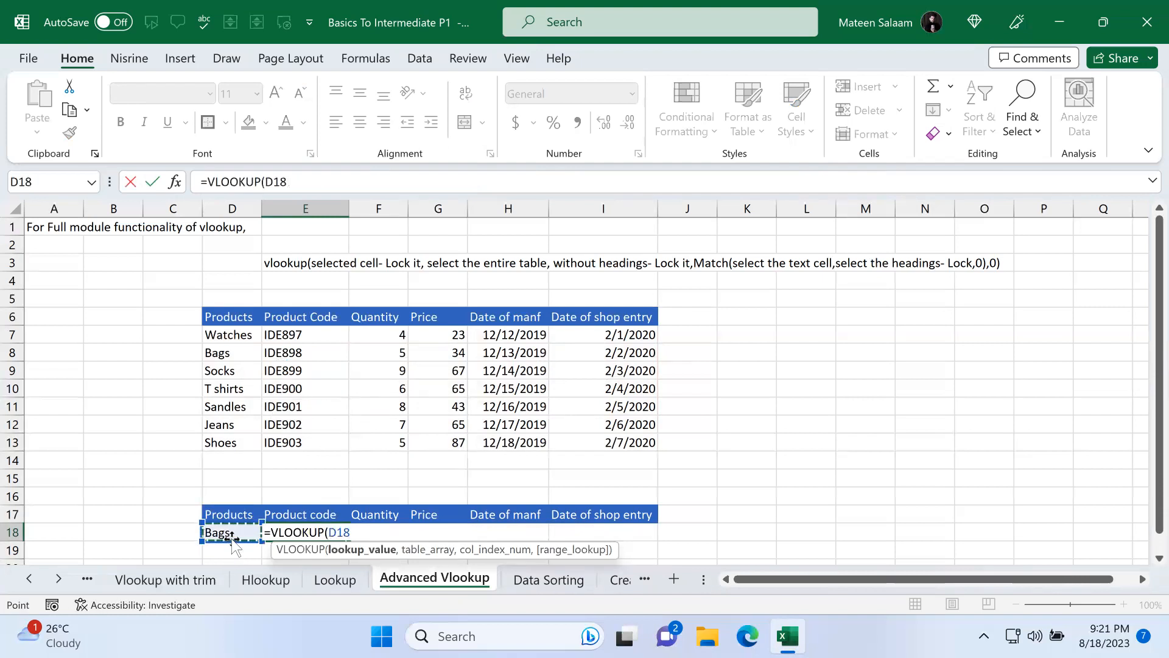
pyautogui.write(',')
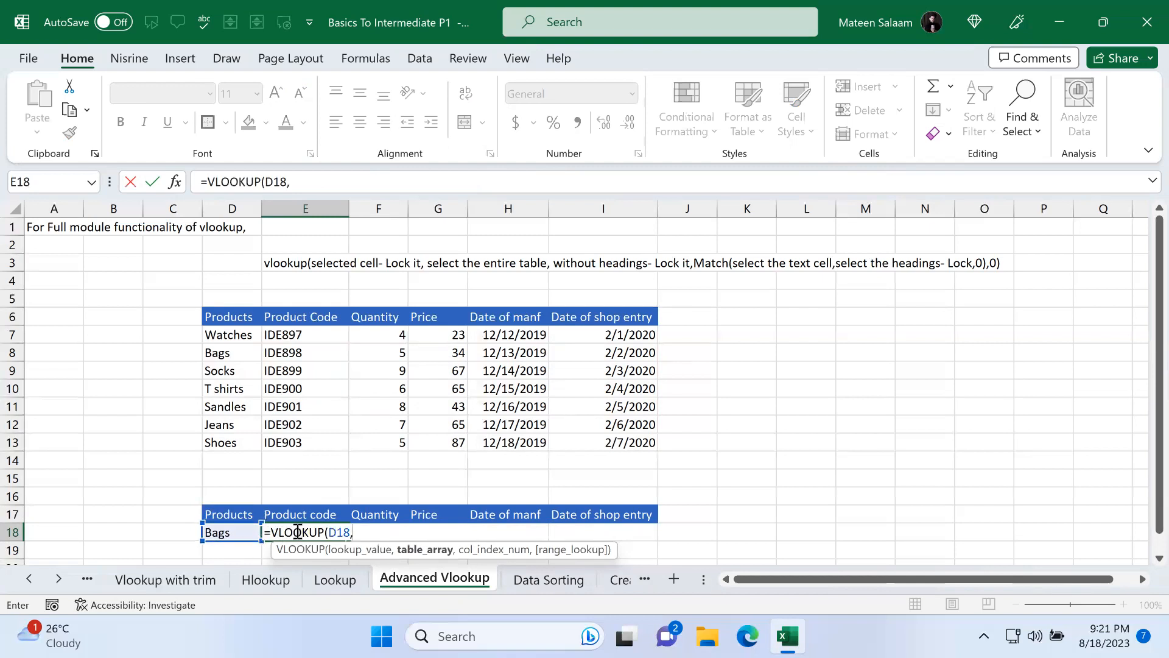
pyautogui.click(231, 335)
pyautogui.moveTo(339, 365); pyautogui.dragTo(601, 440)
pyautogui.write(',')
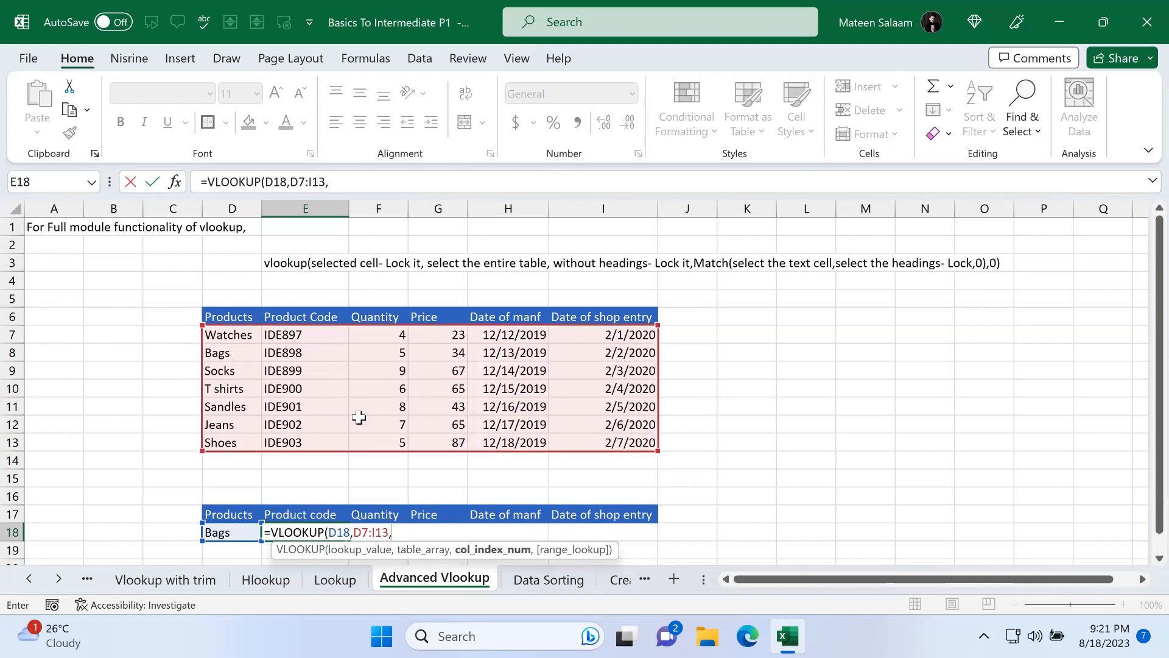
pyautogui.write('2')
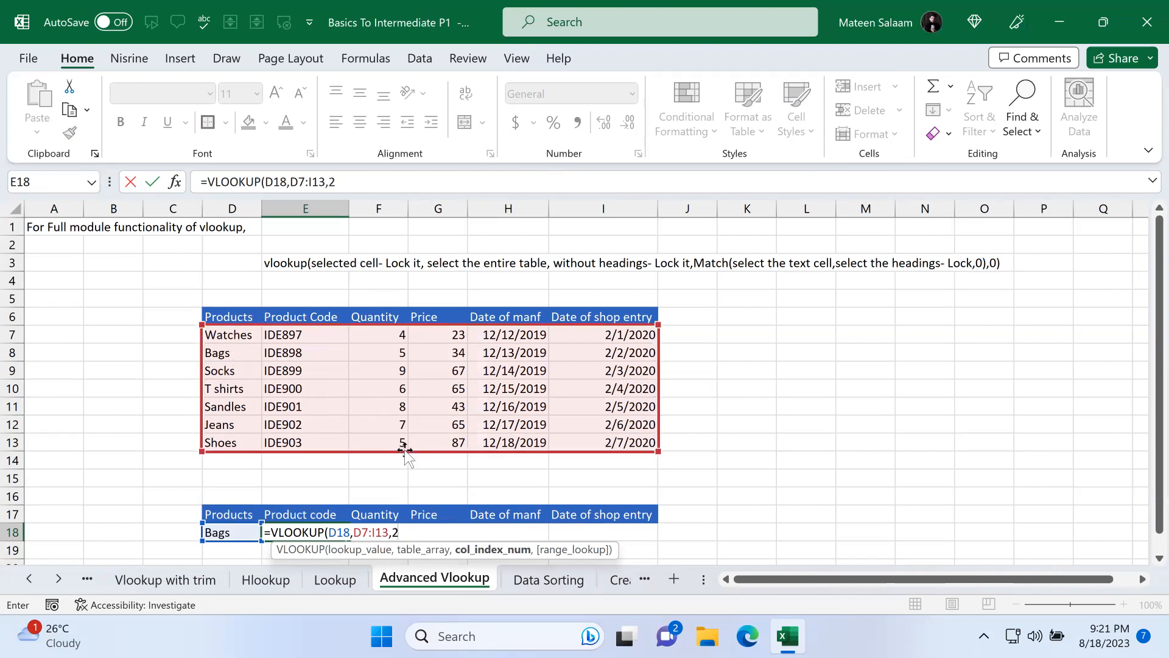
pyautogui.press('Escape')
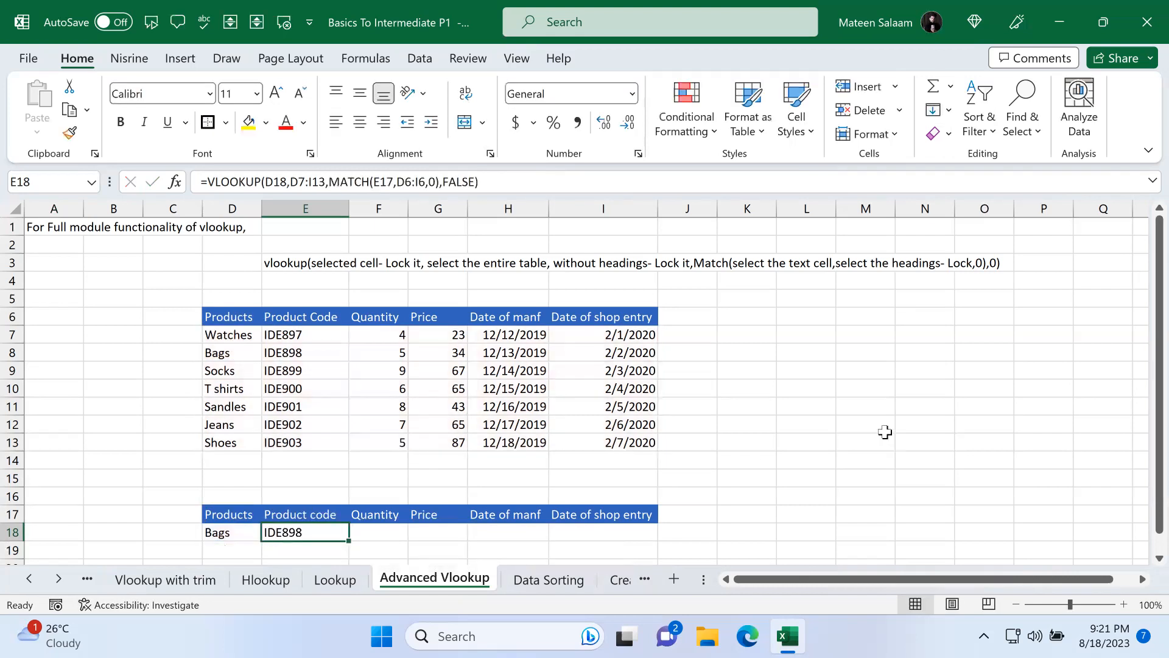
# Step: Enter =MATCH(E17,D6:I6,0) in M9 with exact match to show the header's column position
pyautogui.click(856, 391)
pyautogui.click(864, 364)
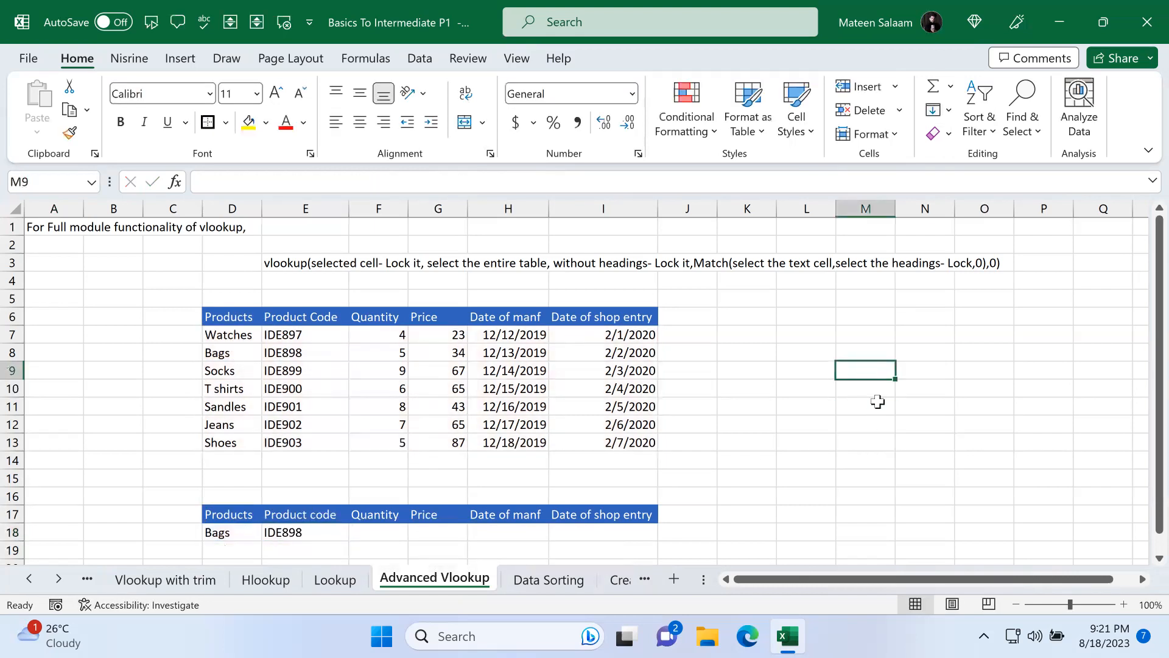
pyautogui.write('=match(')
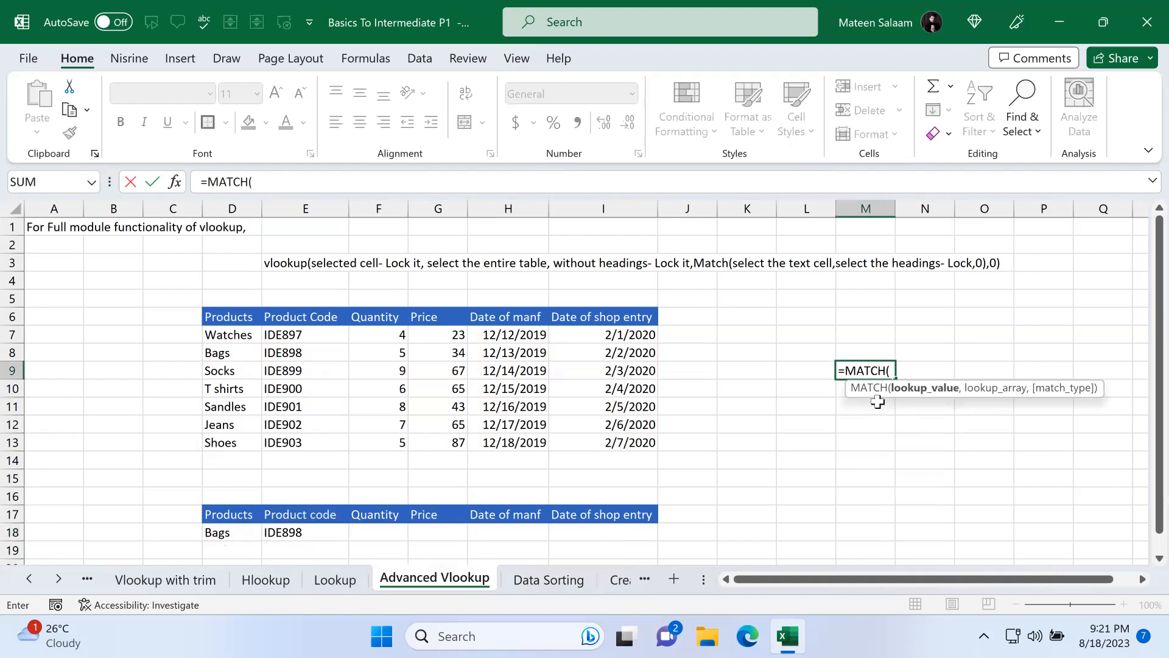
pyautogui.click(318, 513)
pyautogui.write(',')
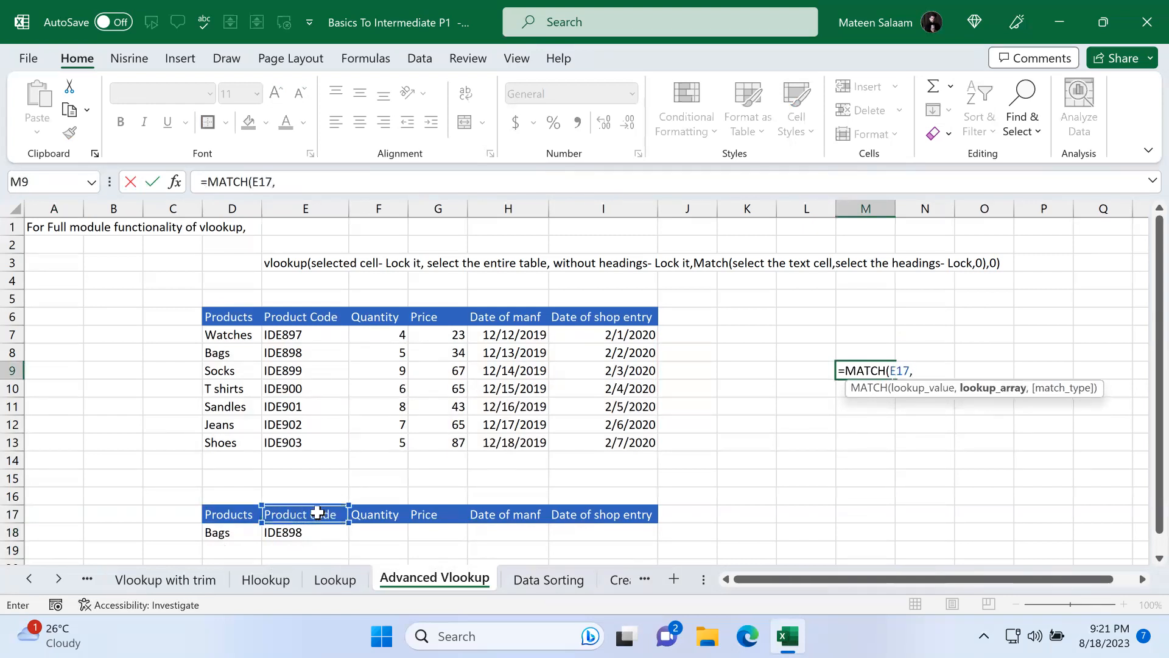
pyautogui.click(210, 316)
pyautogui.moveTo(380, 318); pyautogui.dragTo(642, 317)
pyautogui.write(',')
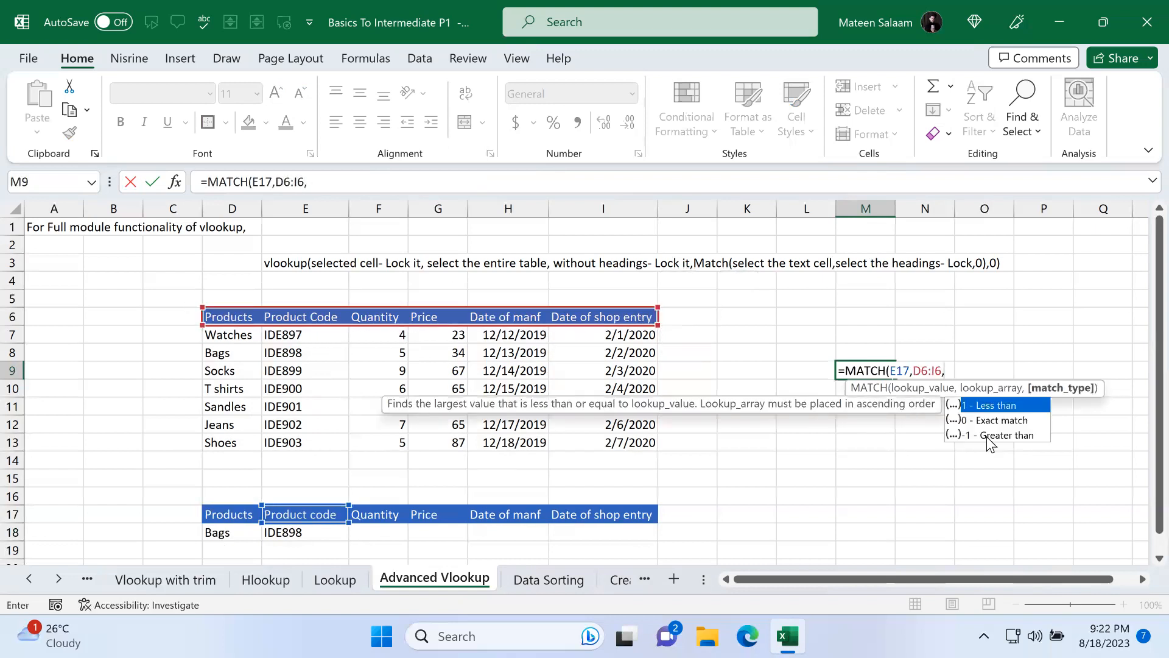
pyautogui.doubleClick(962, 419)
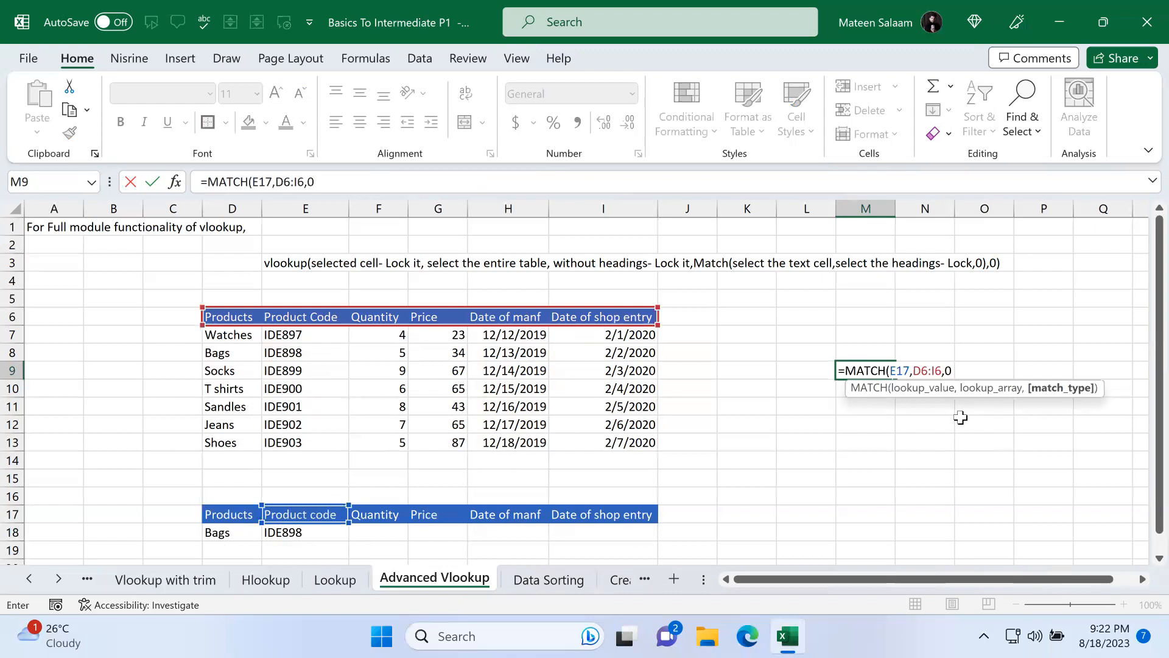
pyautogui.press('Return')
pyautogui.click(860, 369)
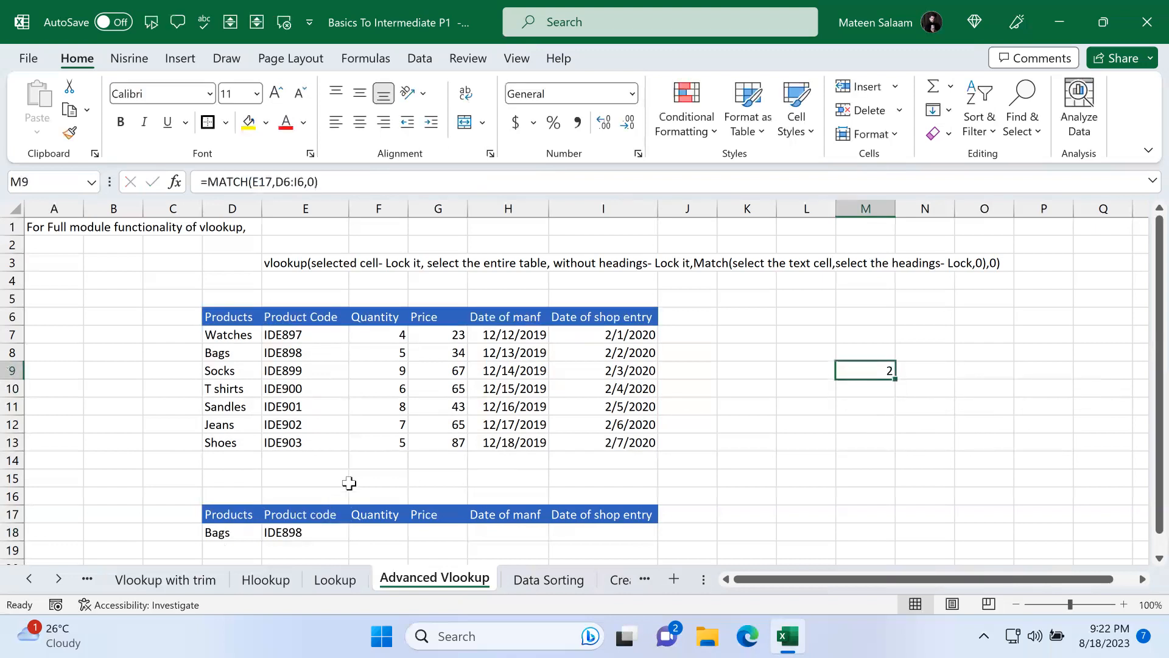
# Step: Rename the E17 header to Quantity and then Price, checking the MATCH result in M9 between changes
pyautogui.click(321, 511)
pyautogui.write('Qua')
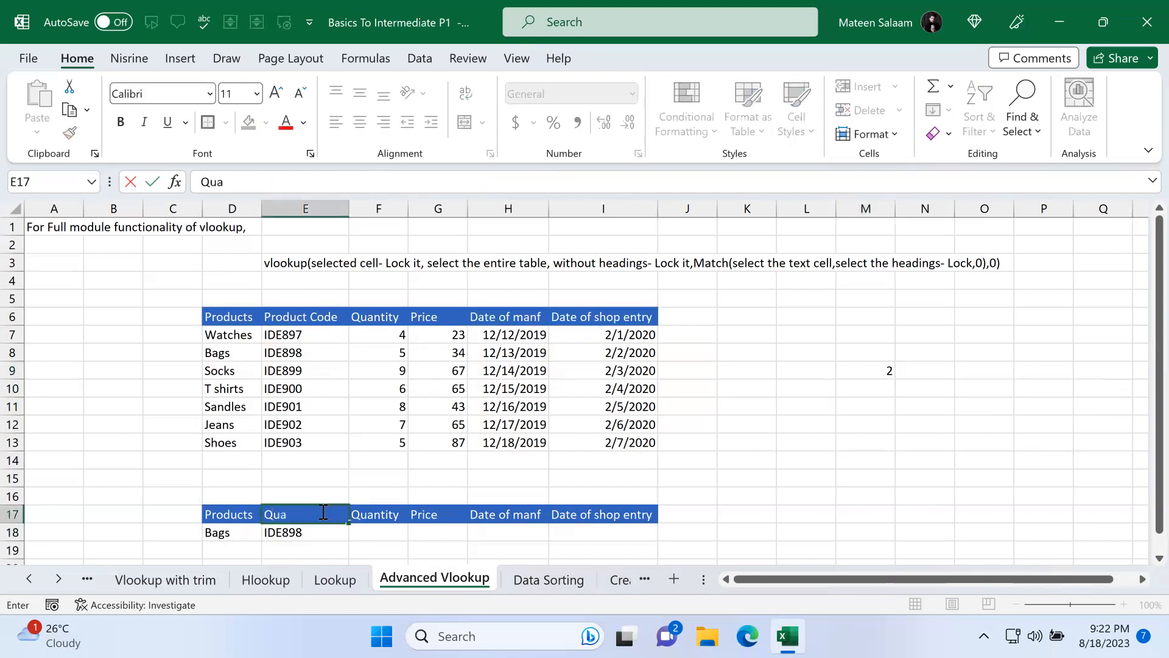
pyautogui.write('ntity')
pyautogui.press('Return')
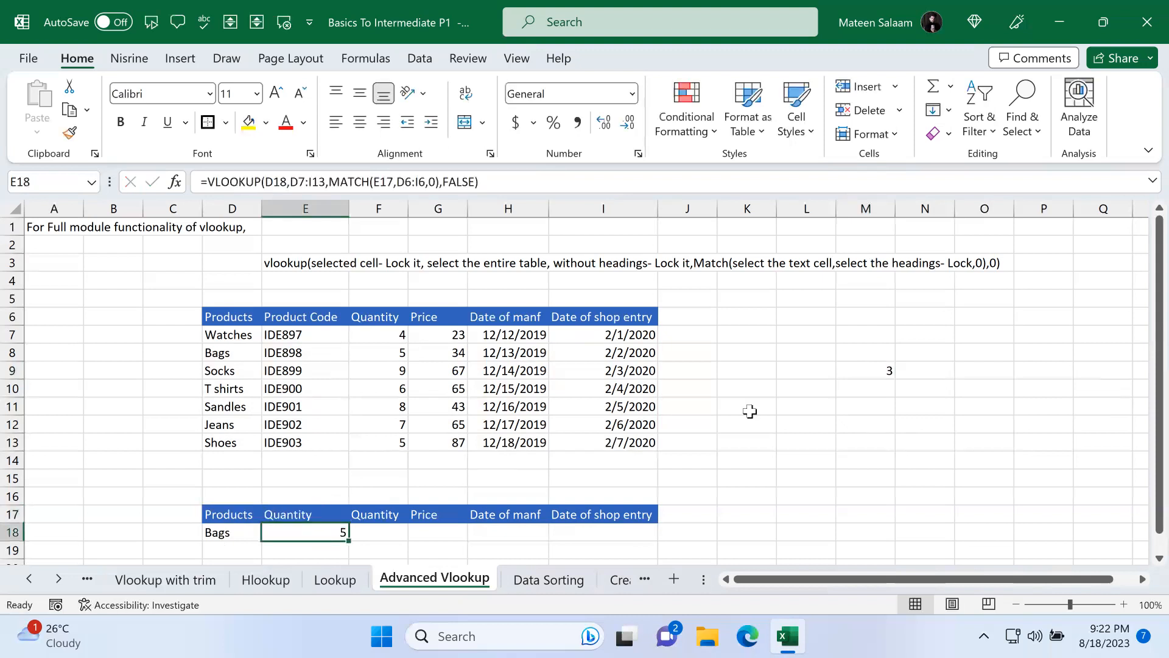
pyautogui.click(861, 369)
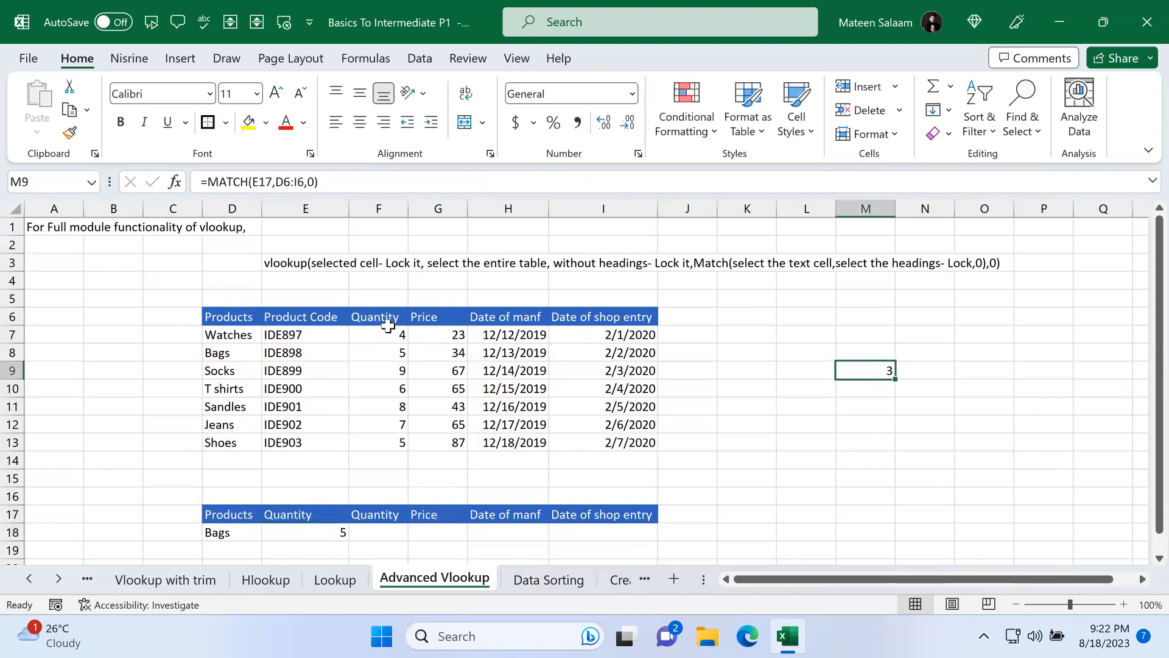
pyautogui.click(323, 529)
pyautogui.click(310, 515)
pyautogui.write('Price')
pyautogui.press('Return')
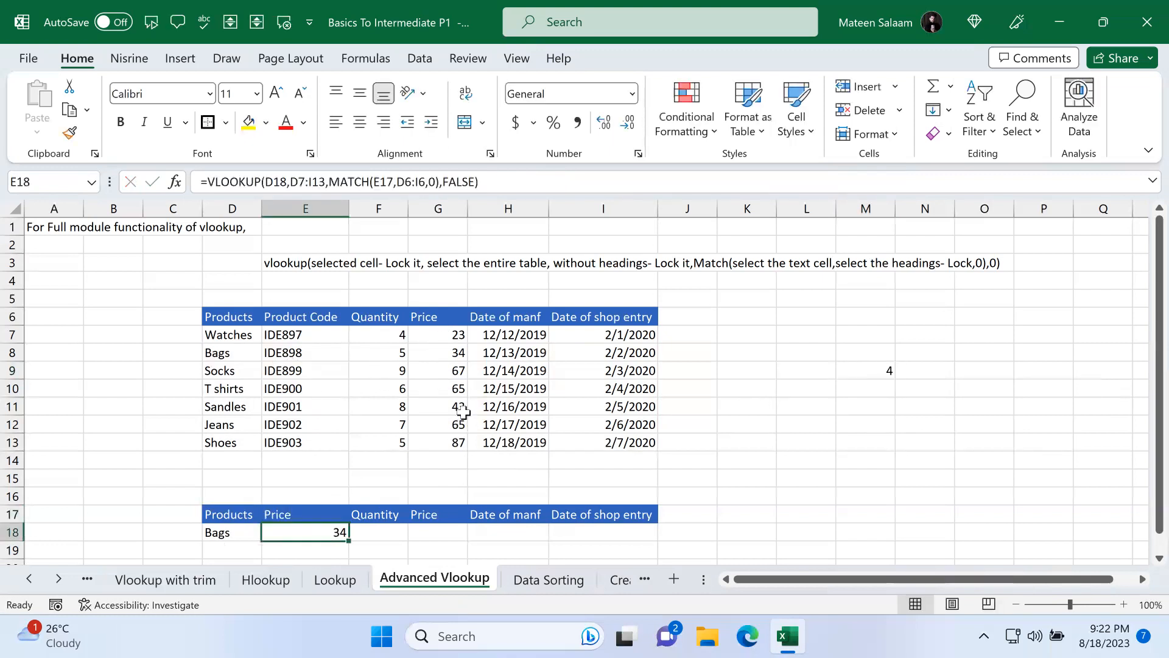
# Step: Rename the E17 header to Date of manf and compare the MATCH result in M9 with E18
pyautogui.click(301, 511)
pyautogui.write('Date of manf')
pyautogui.press('Return')
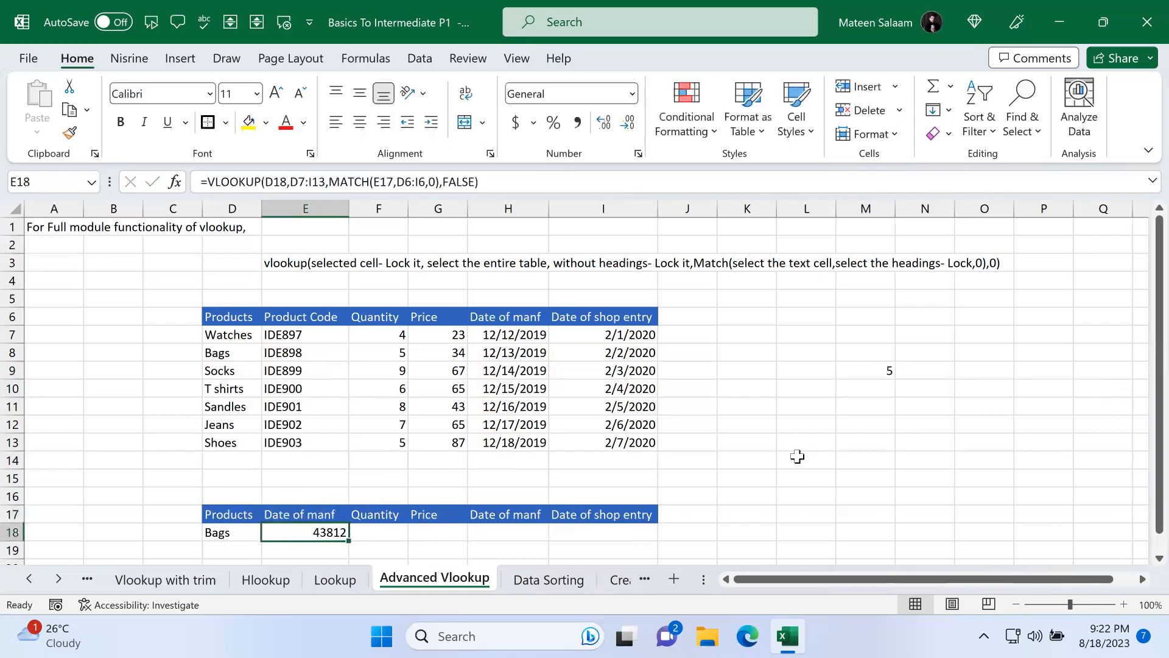
pyautogui.click(868, 365)
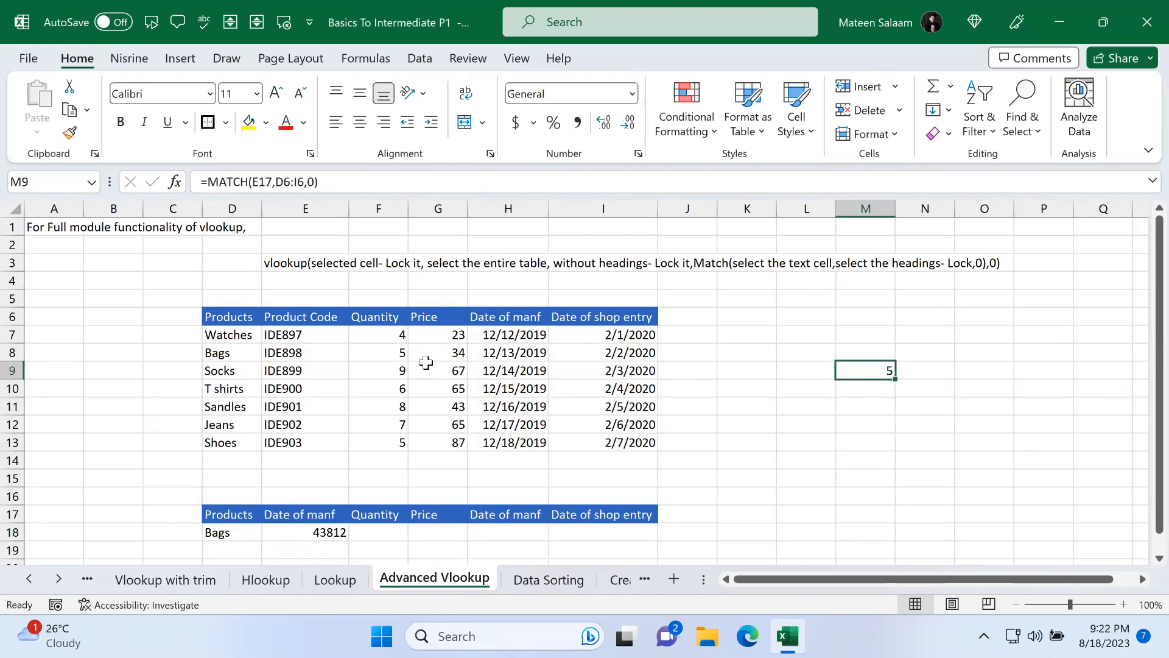
pyautogui.click(337, 531)
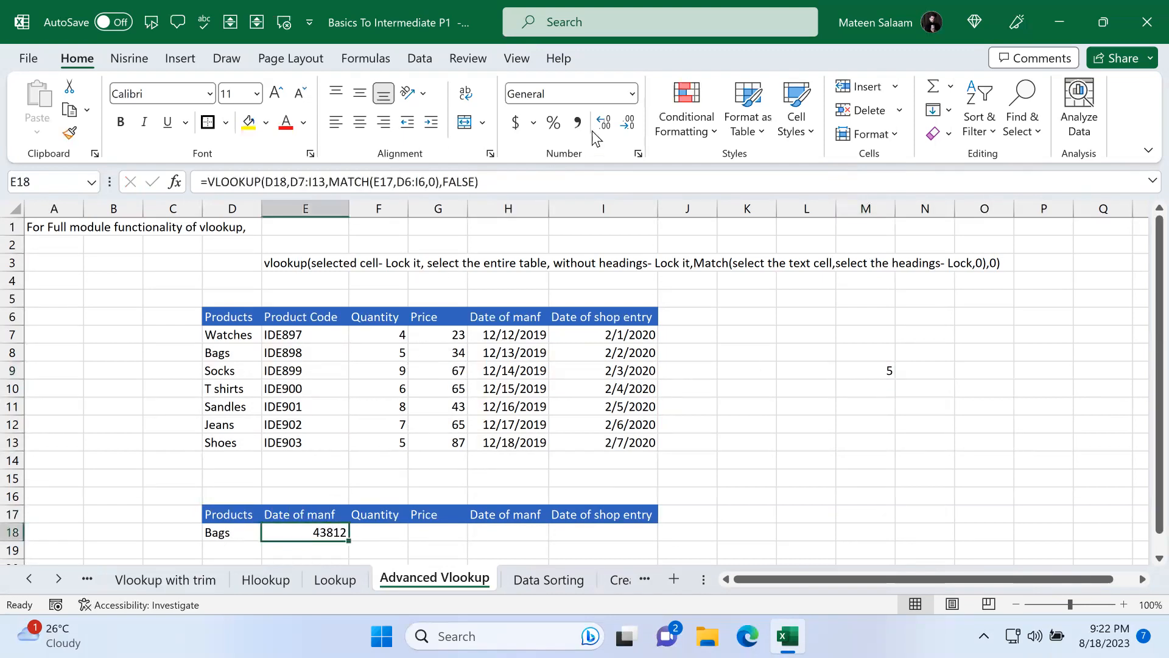
# Step: Apply the Short Date number format to E18, then switch it back to General
pyautogui.click(631, 97)
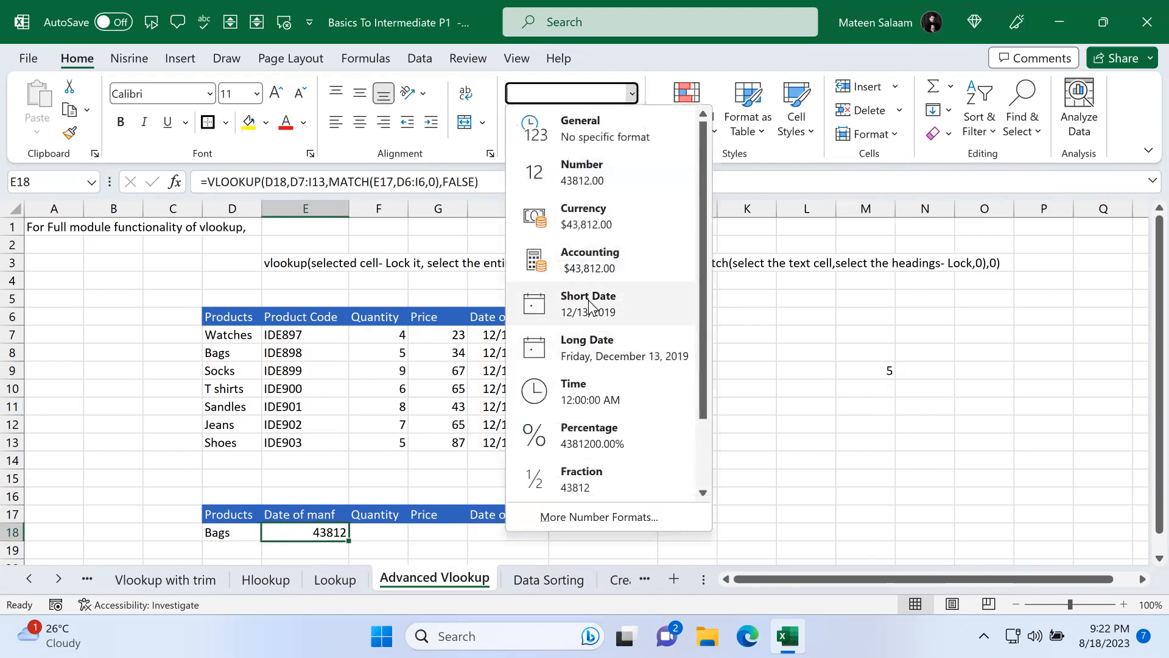
pyautogui.click(569, 307)
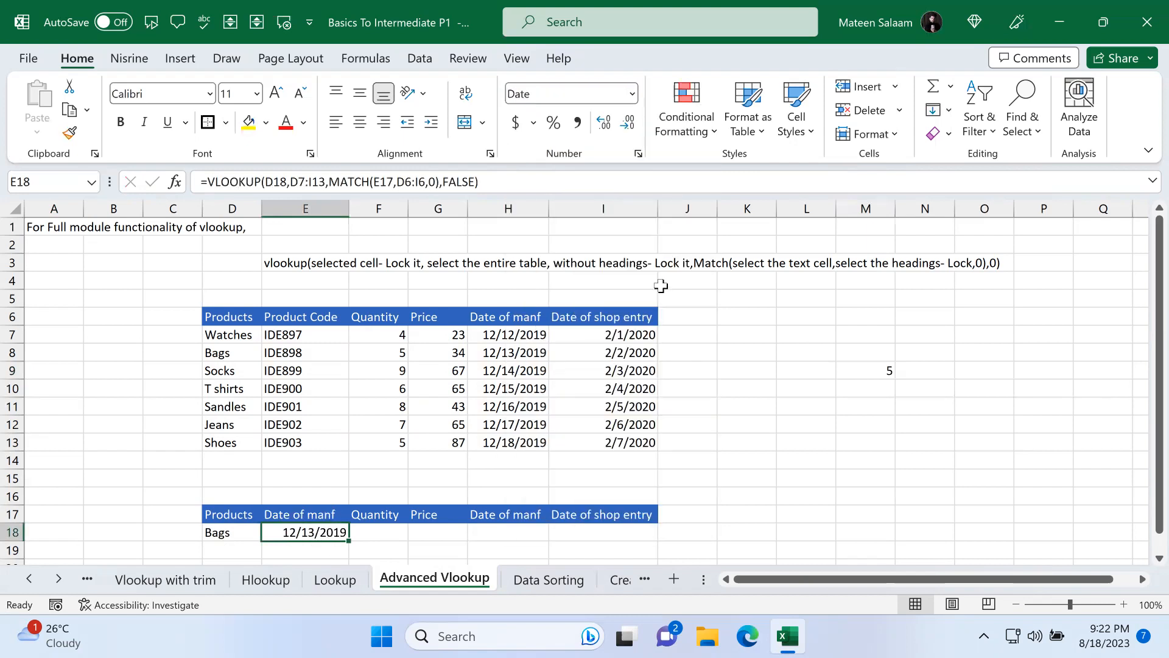
pyautogui.click(632, 93)
pyautogui.click(566, 119)
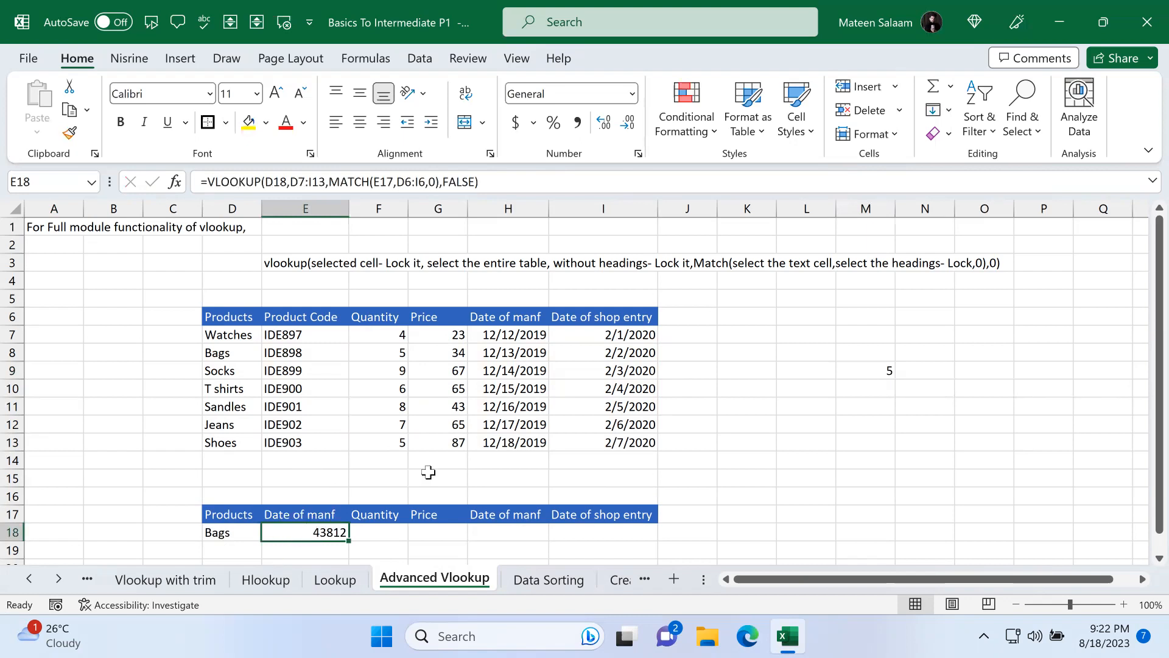
# Step: Clear the helper MATCH formula from M9
pyautogui.click(877, 369)
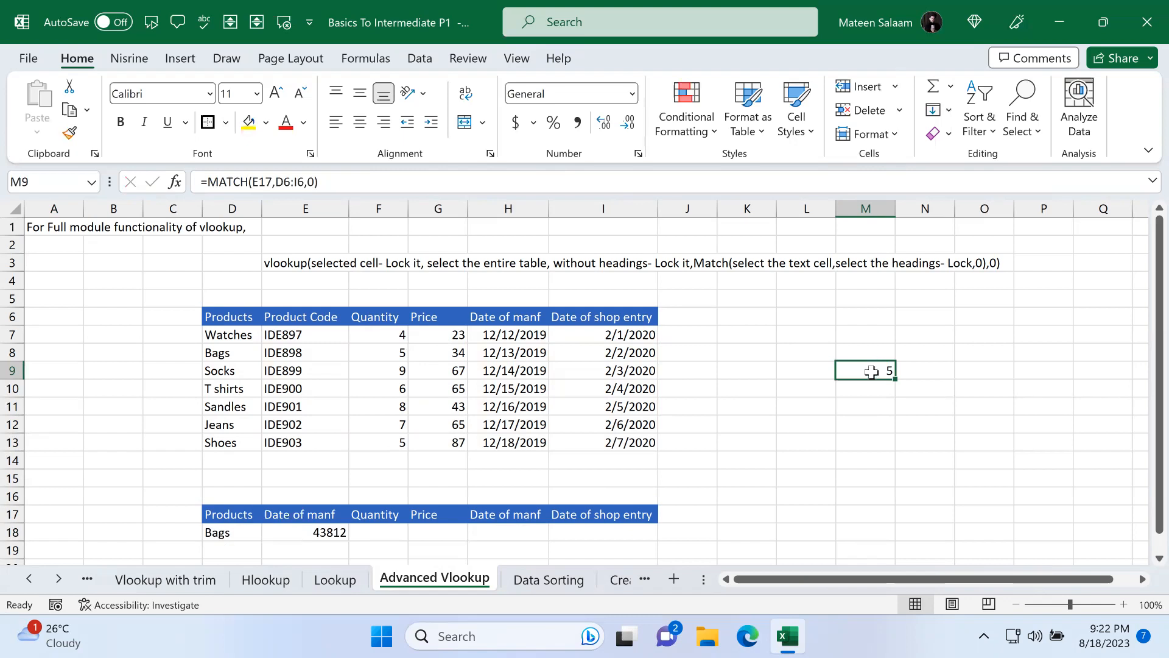
pyautogui.doubleClick(873, 371)
pyautogui.click(319, 527)
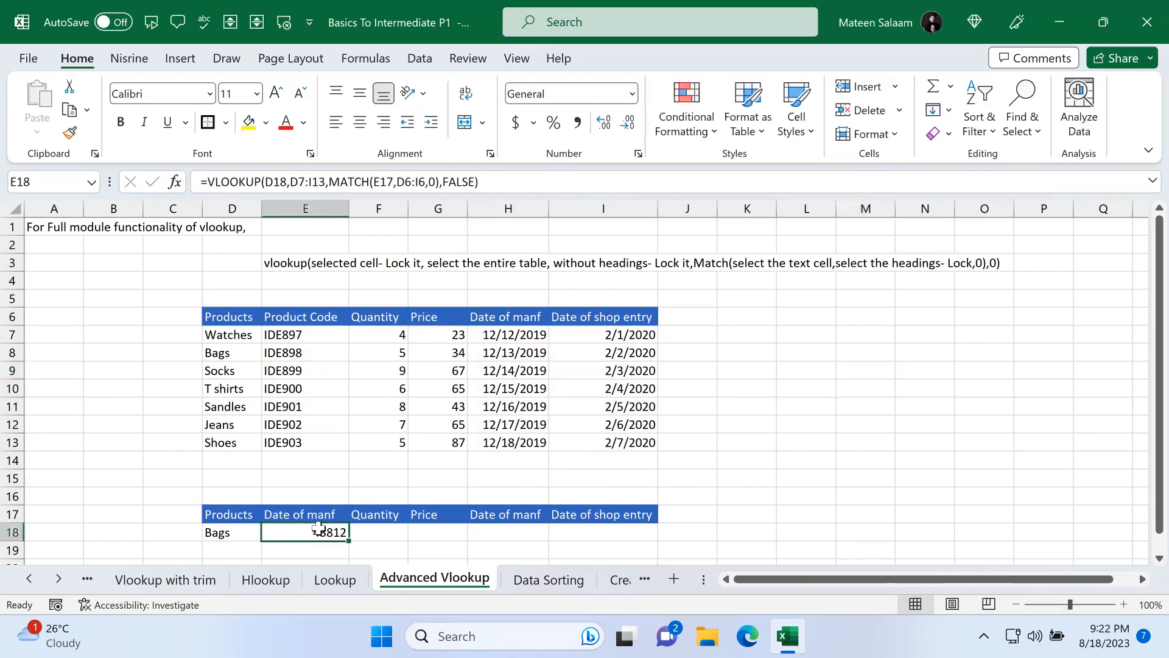
# Step: Re-enter the formula in E18 as =VLOOKUP(D18,D7:I13,MATCH(E17,D6:I6,0),FALSE) with exact match options
pyautogui.doubleClick(321, 529)
pyautogui.write('=vl')
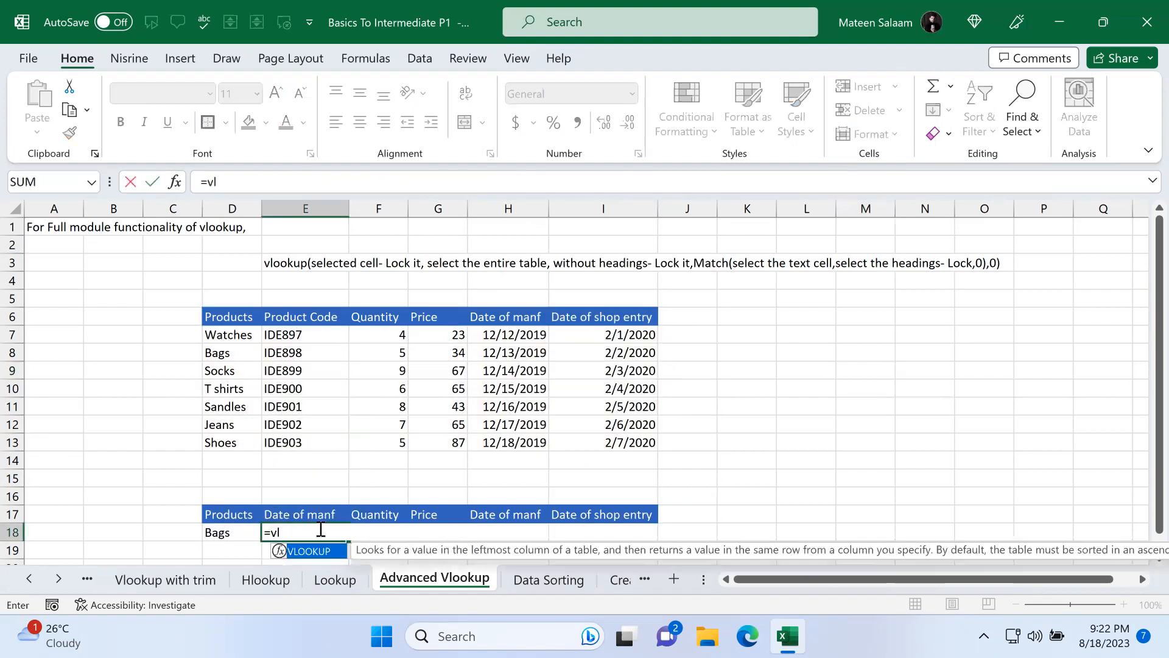
pyautogui.press('Tab')
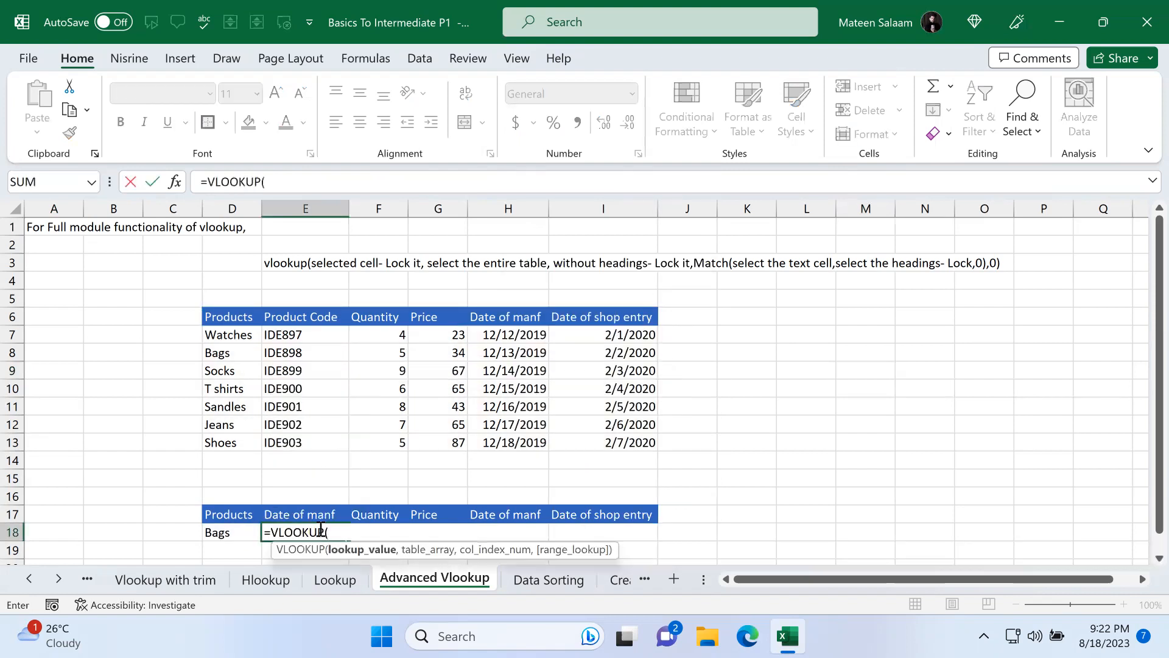
pyautogui.click(233, 531)
pyautogui.write(',')
pyautogui.moveTo(223, 336); pyautogui.dragTo(637, 450)
pyautogui.write(',')
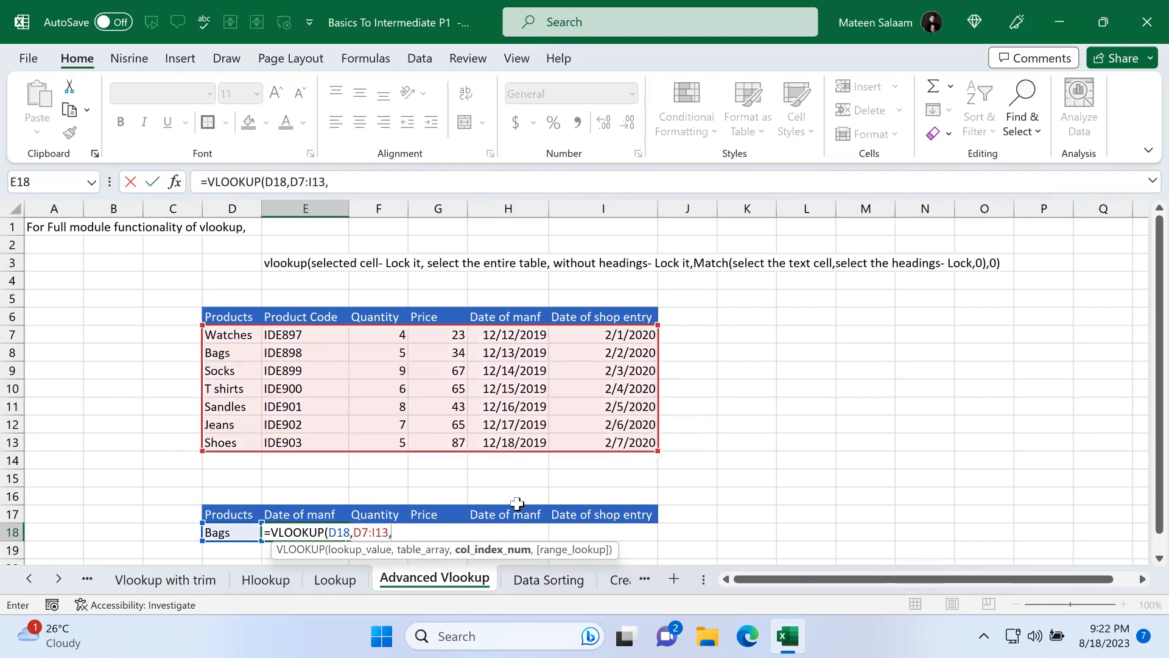
pyautogui.write('mat')
pyautogui.press('Tab')
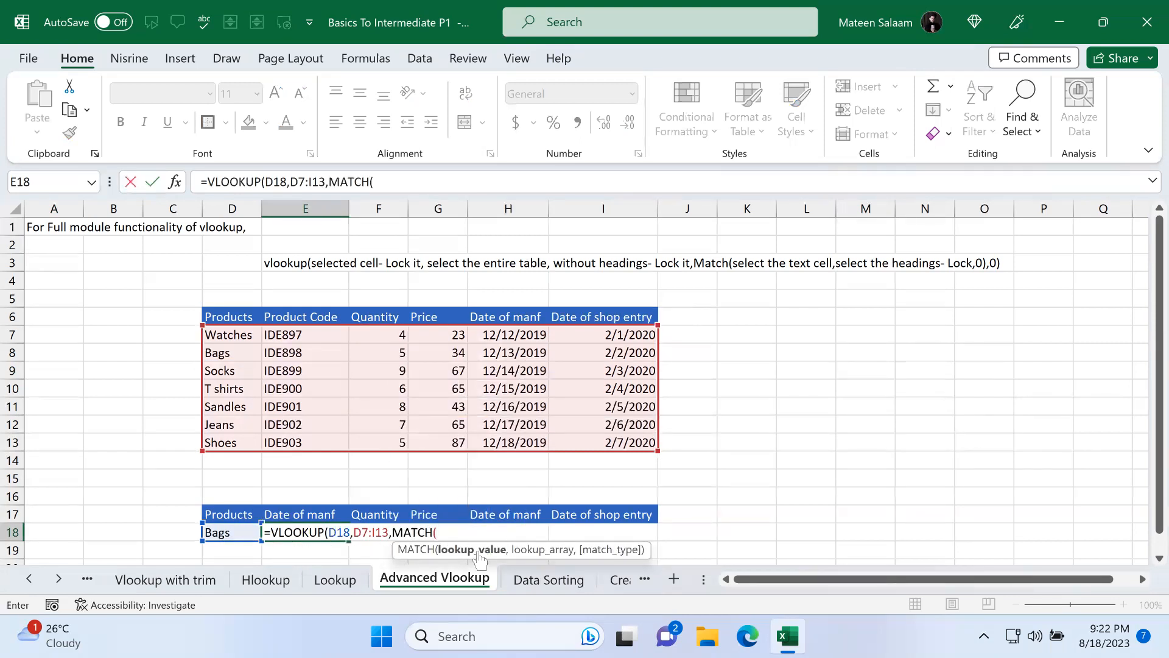
pyautogui.click(305, 514)
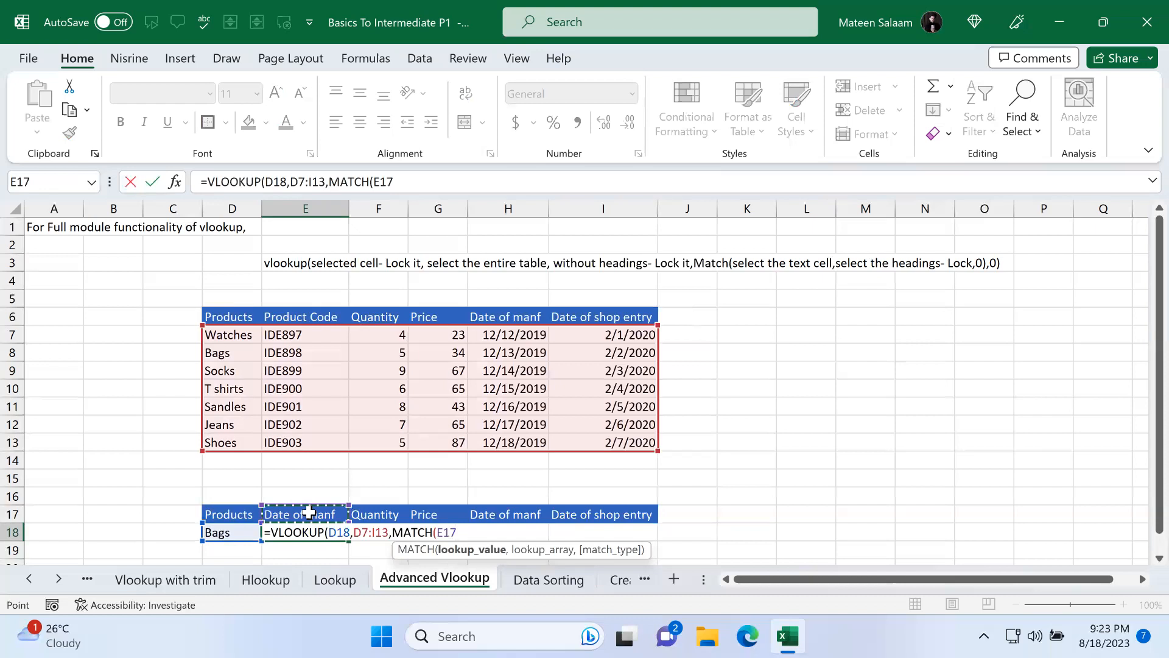
pyautogui.write(',')
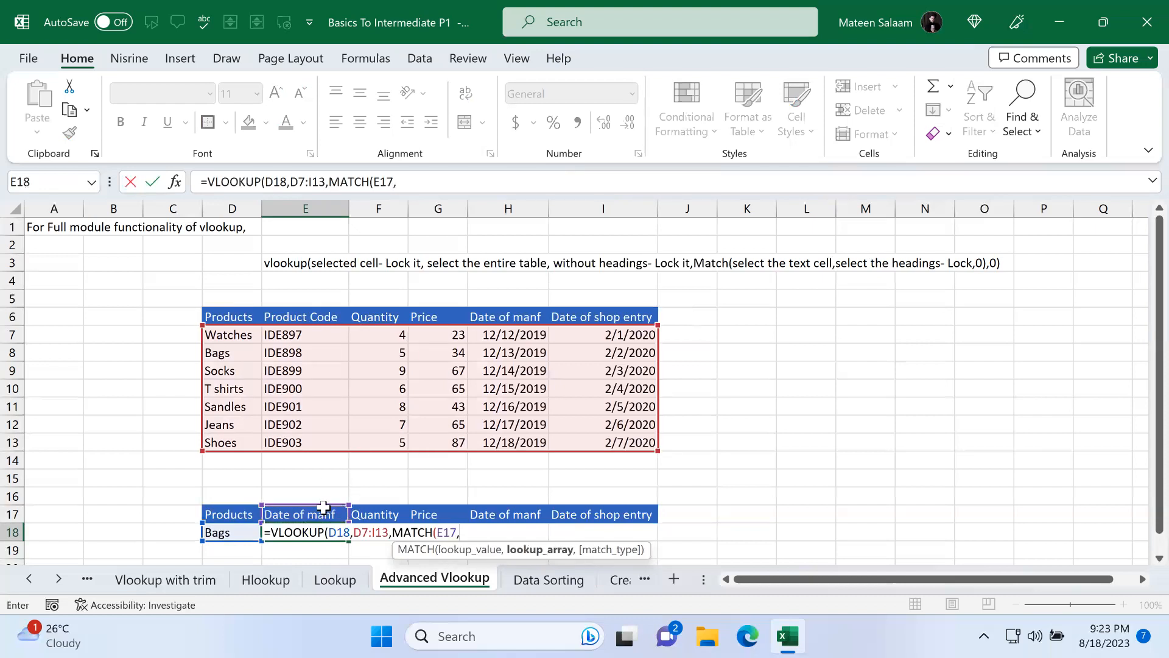
pyautogui.moveTo(237, 315); pyautogui.dragTo(613, 317)
pyautogui.write(',')
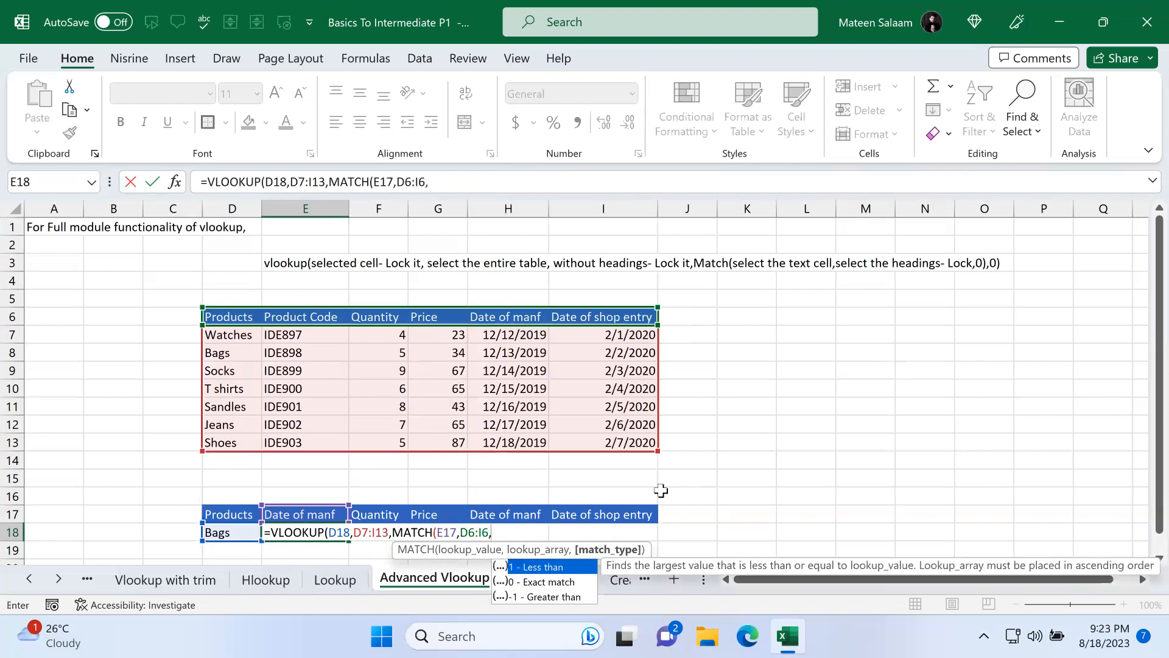
pyautogui.doubleClick(532, 583)
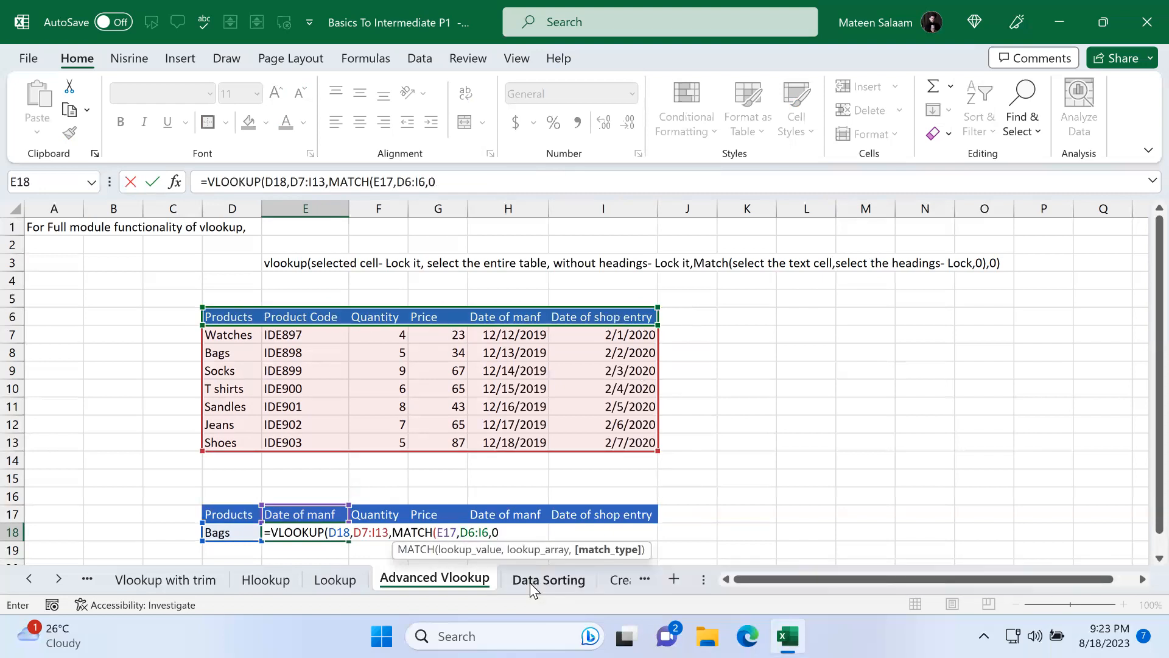
pyautogui.write(')')
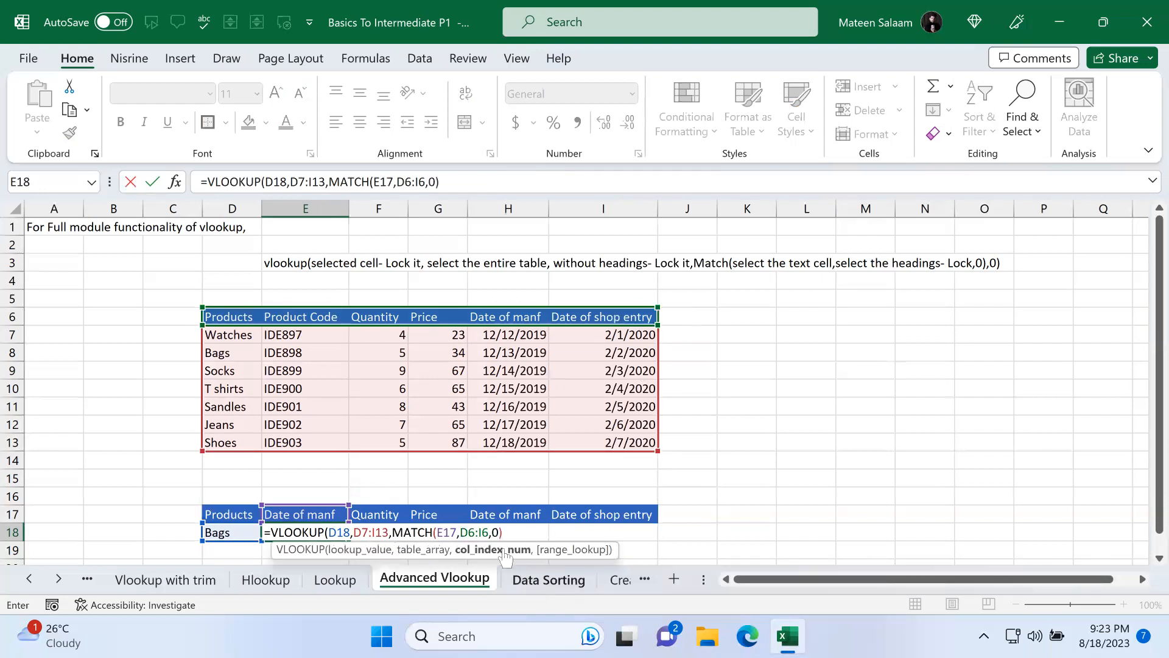
pyautogui.write(',')
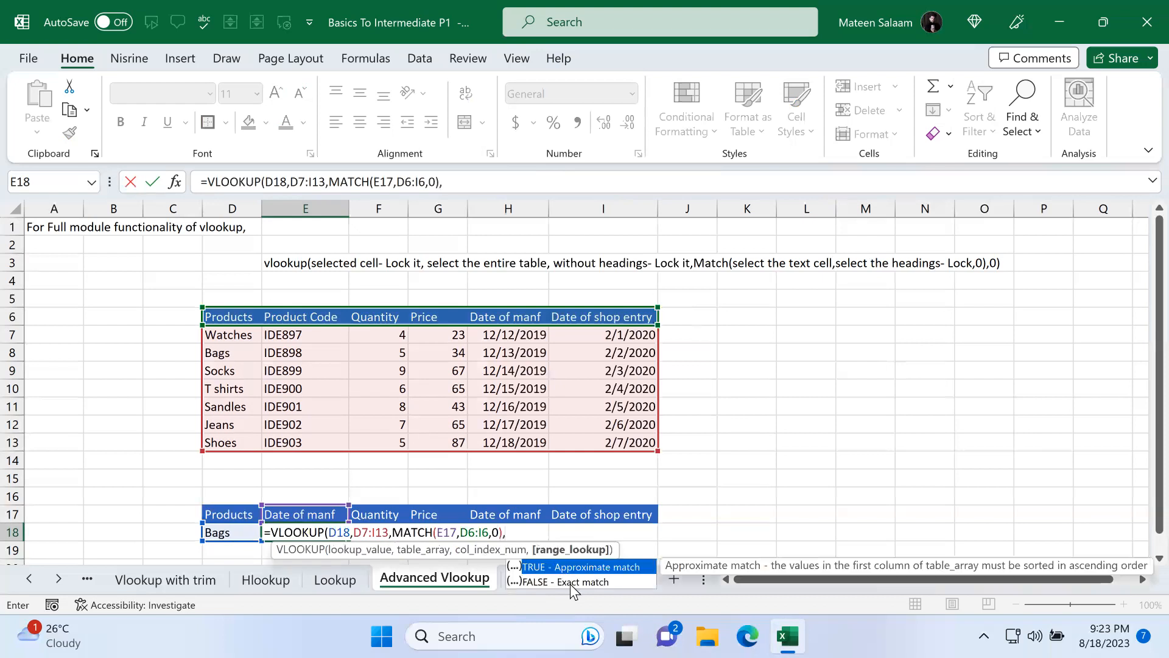
pyautogui.doubleClick(550, 582)
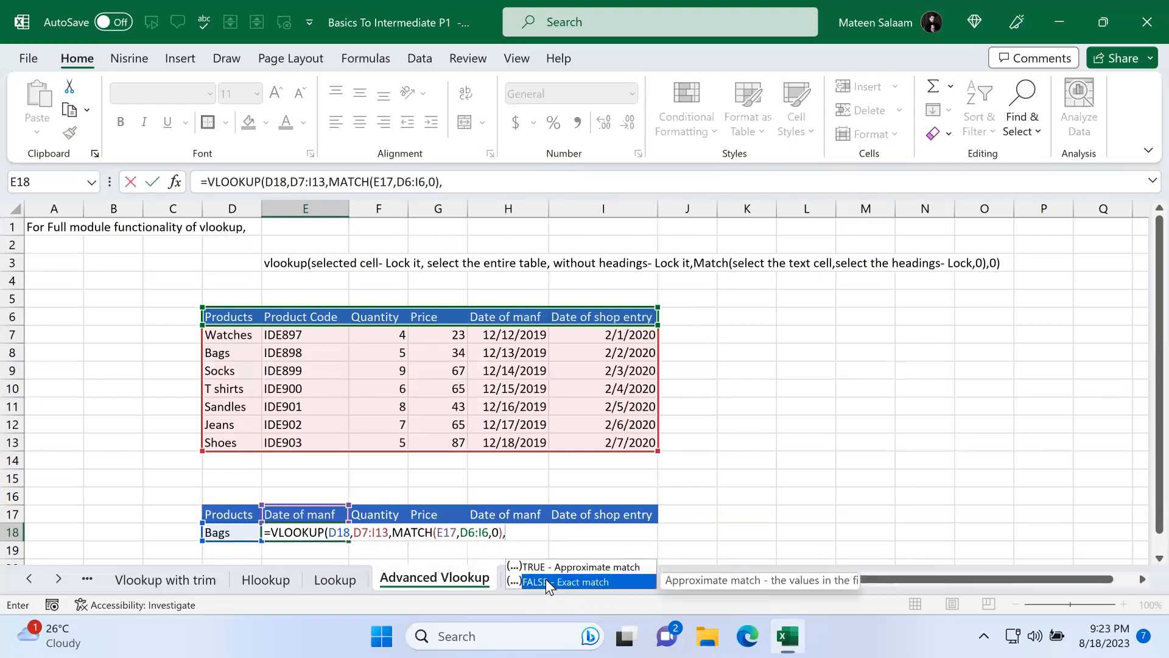
pyautogui.press('Return')
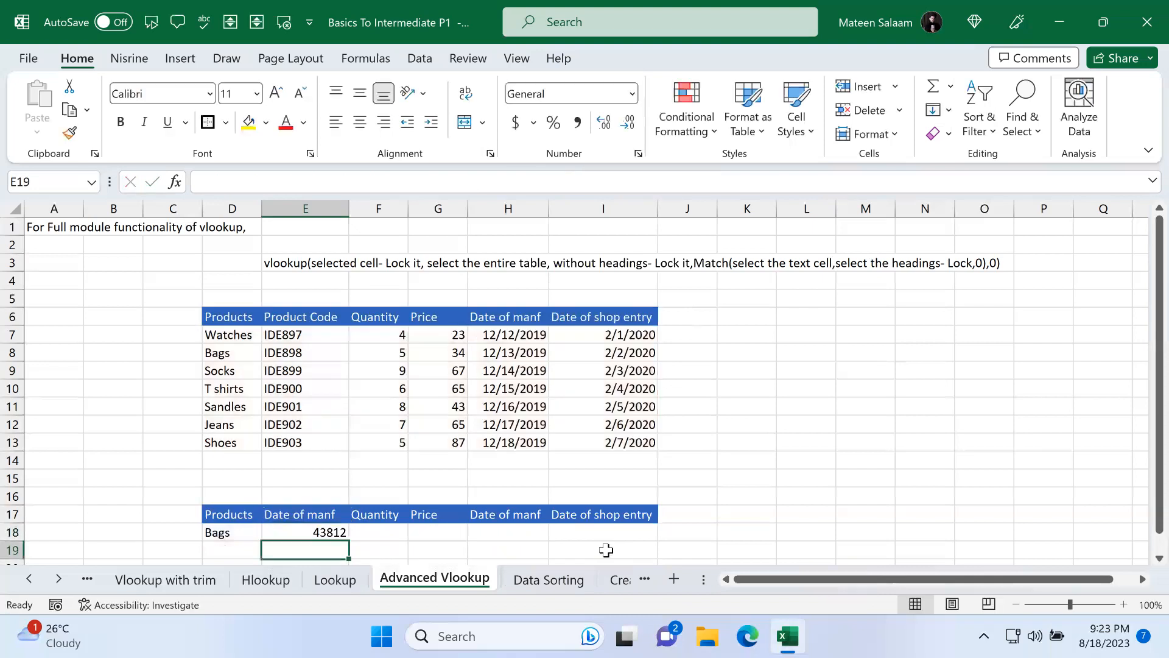
# Step: Rename the E17 header to Product code
pyautogui.click(329, 517)
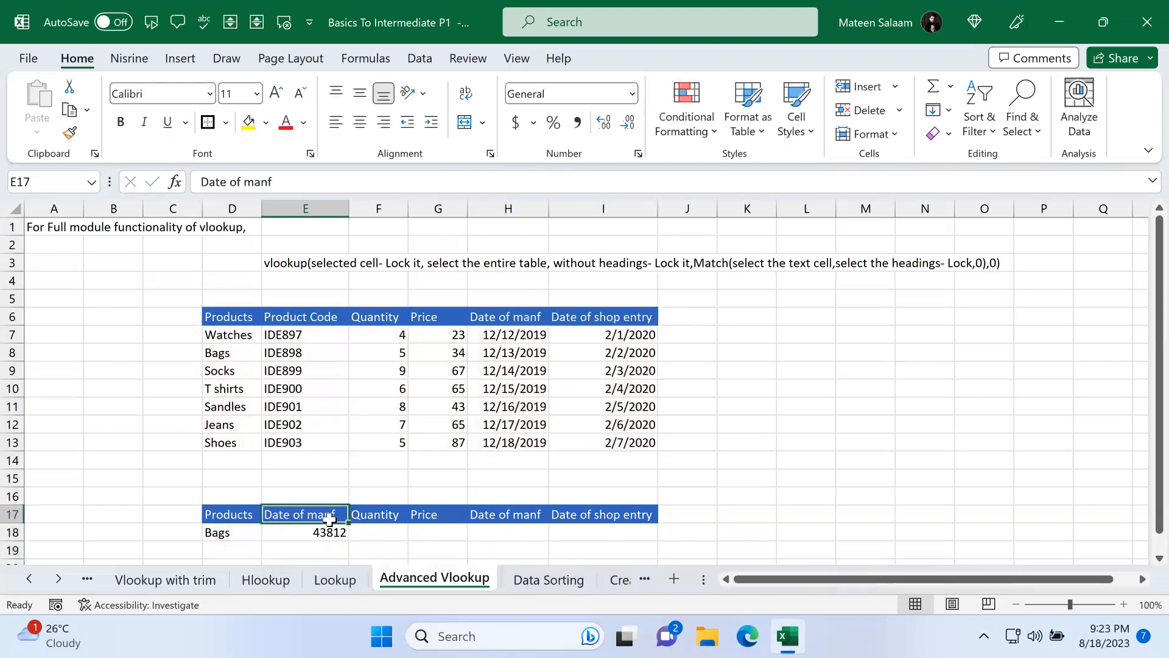
pyautogui.write('Product code')
pyautogui.press('Return')
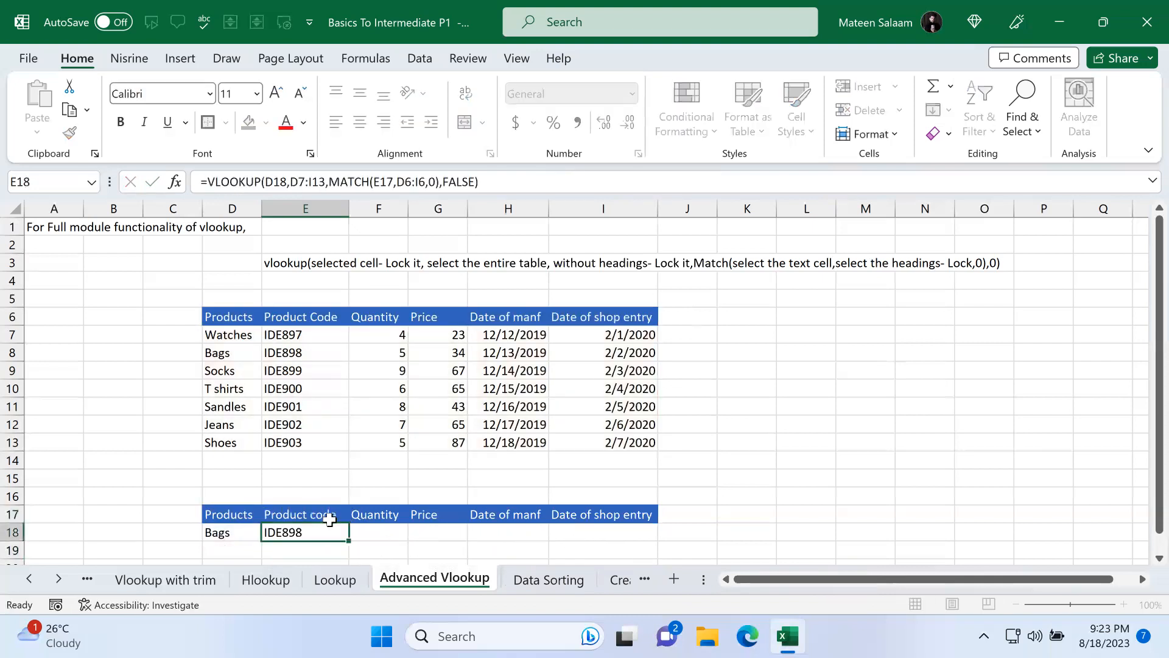
# Step: Rename the E17 header to Quantity and then to Price
pyautogui.click(334, 496)
pyautogui.click(333, 512)
pyautogui.write('W')
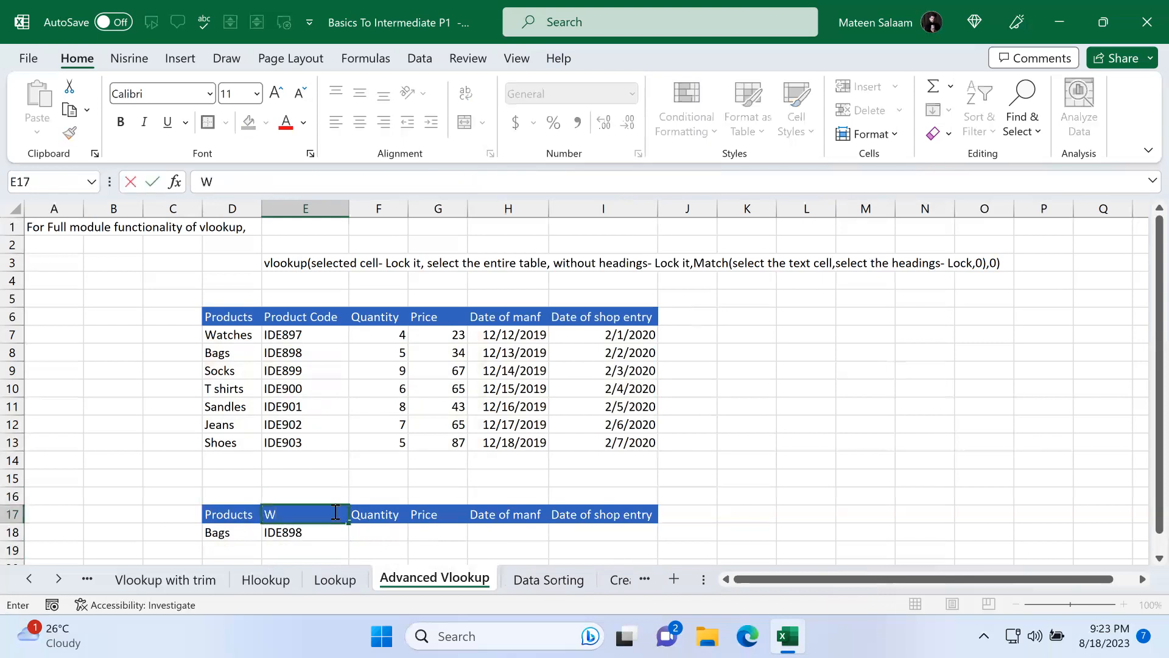
pyautogui.write('Quantity')
pyautogui.press('Return')
pyautogui.click(335, 513)
pyautogui.write('Price')
pyautogui.press('Return')
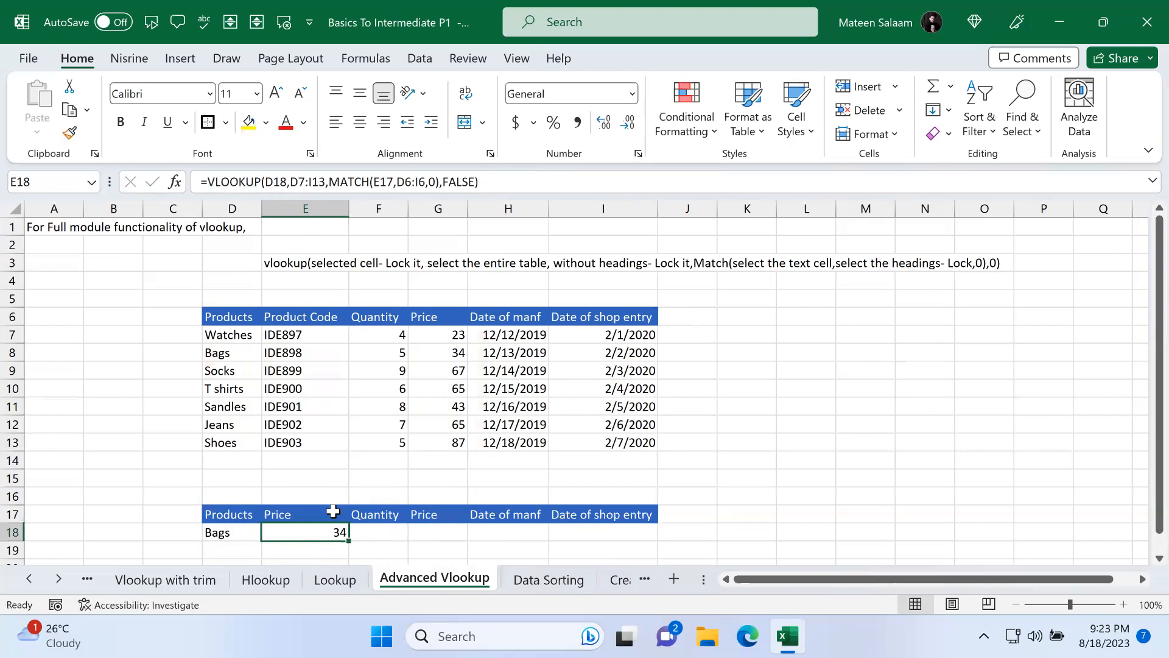